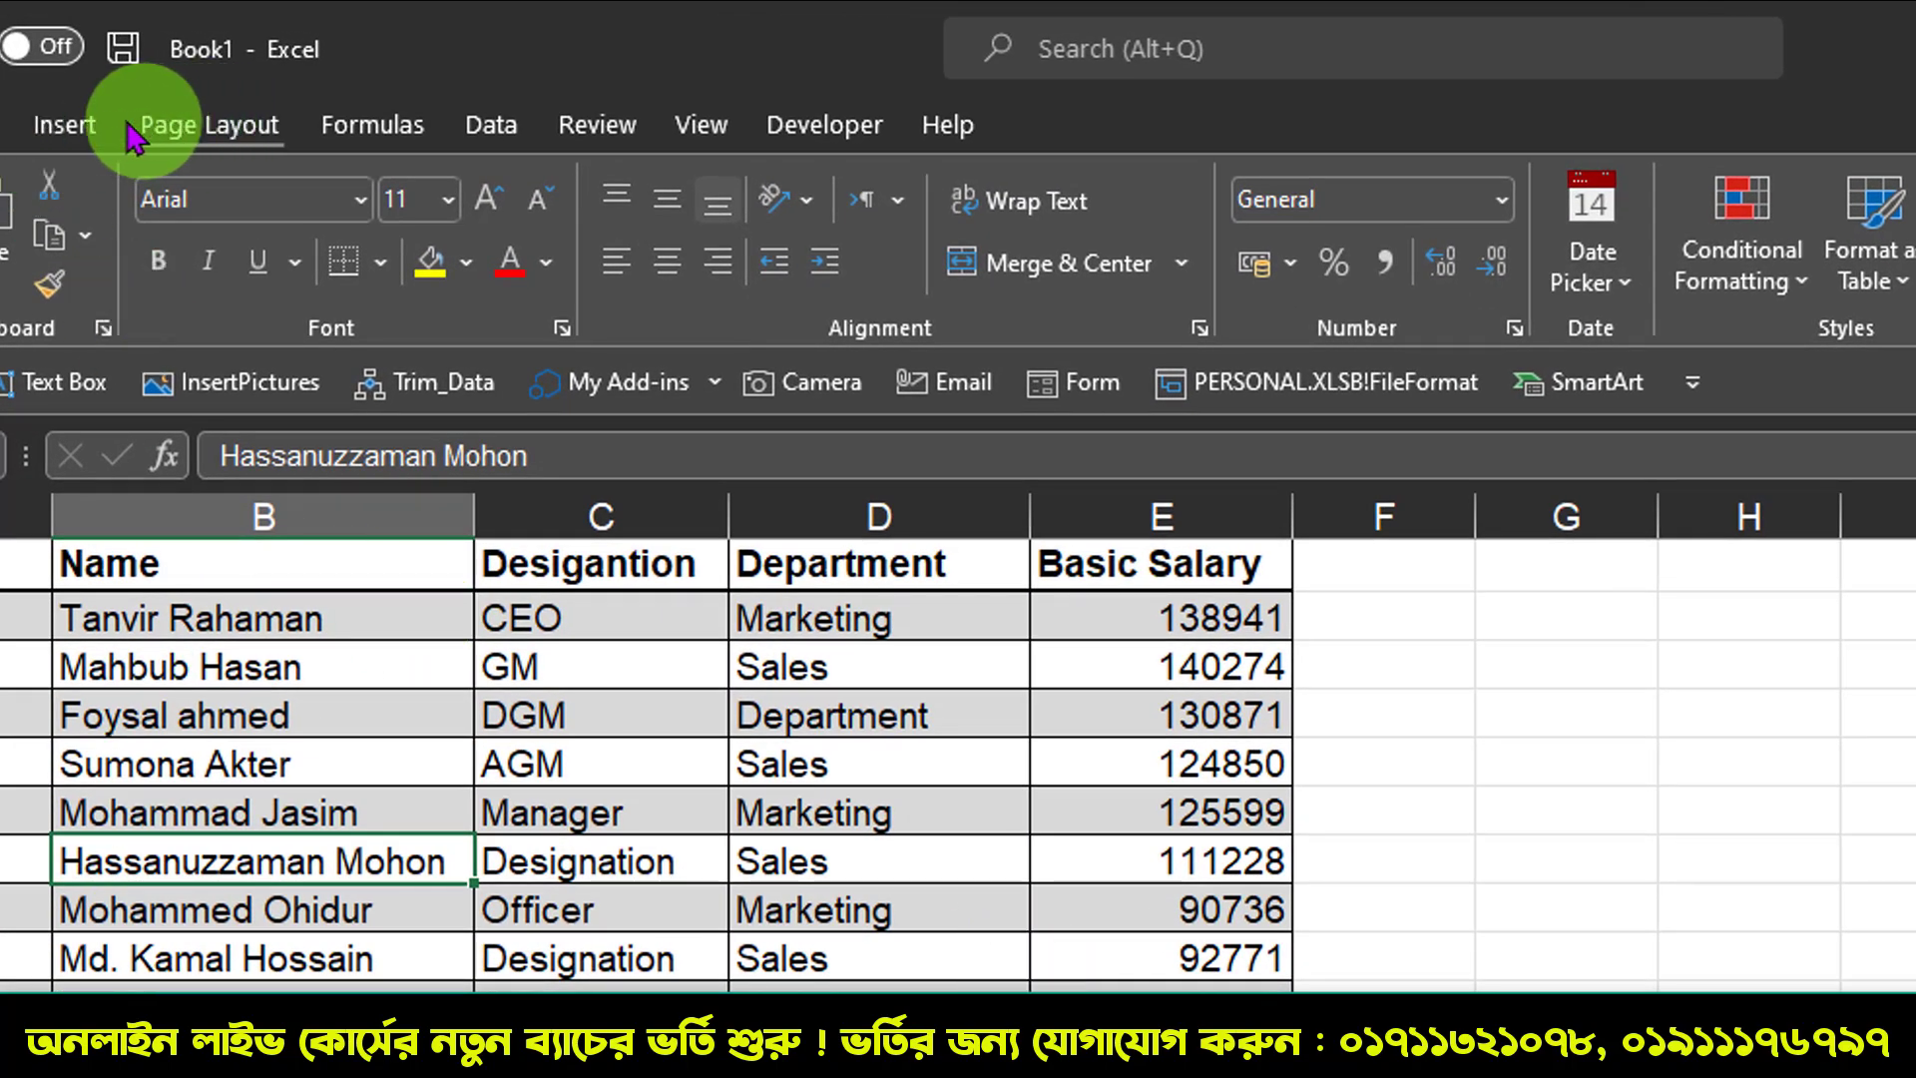
Step: Search the Office Add-ins store for 'mini calendar' to locate Mini Calendar and Date Picker
left_click(86, 139)
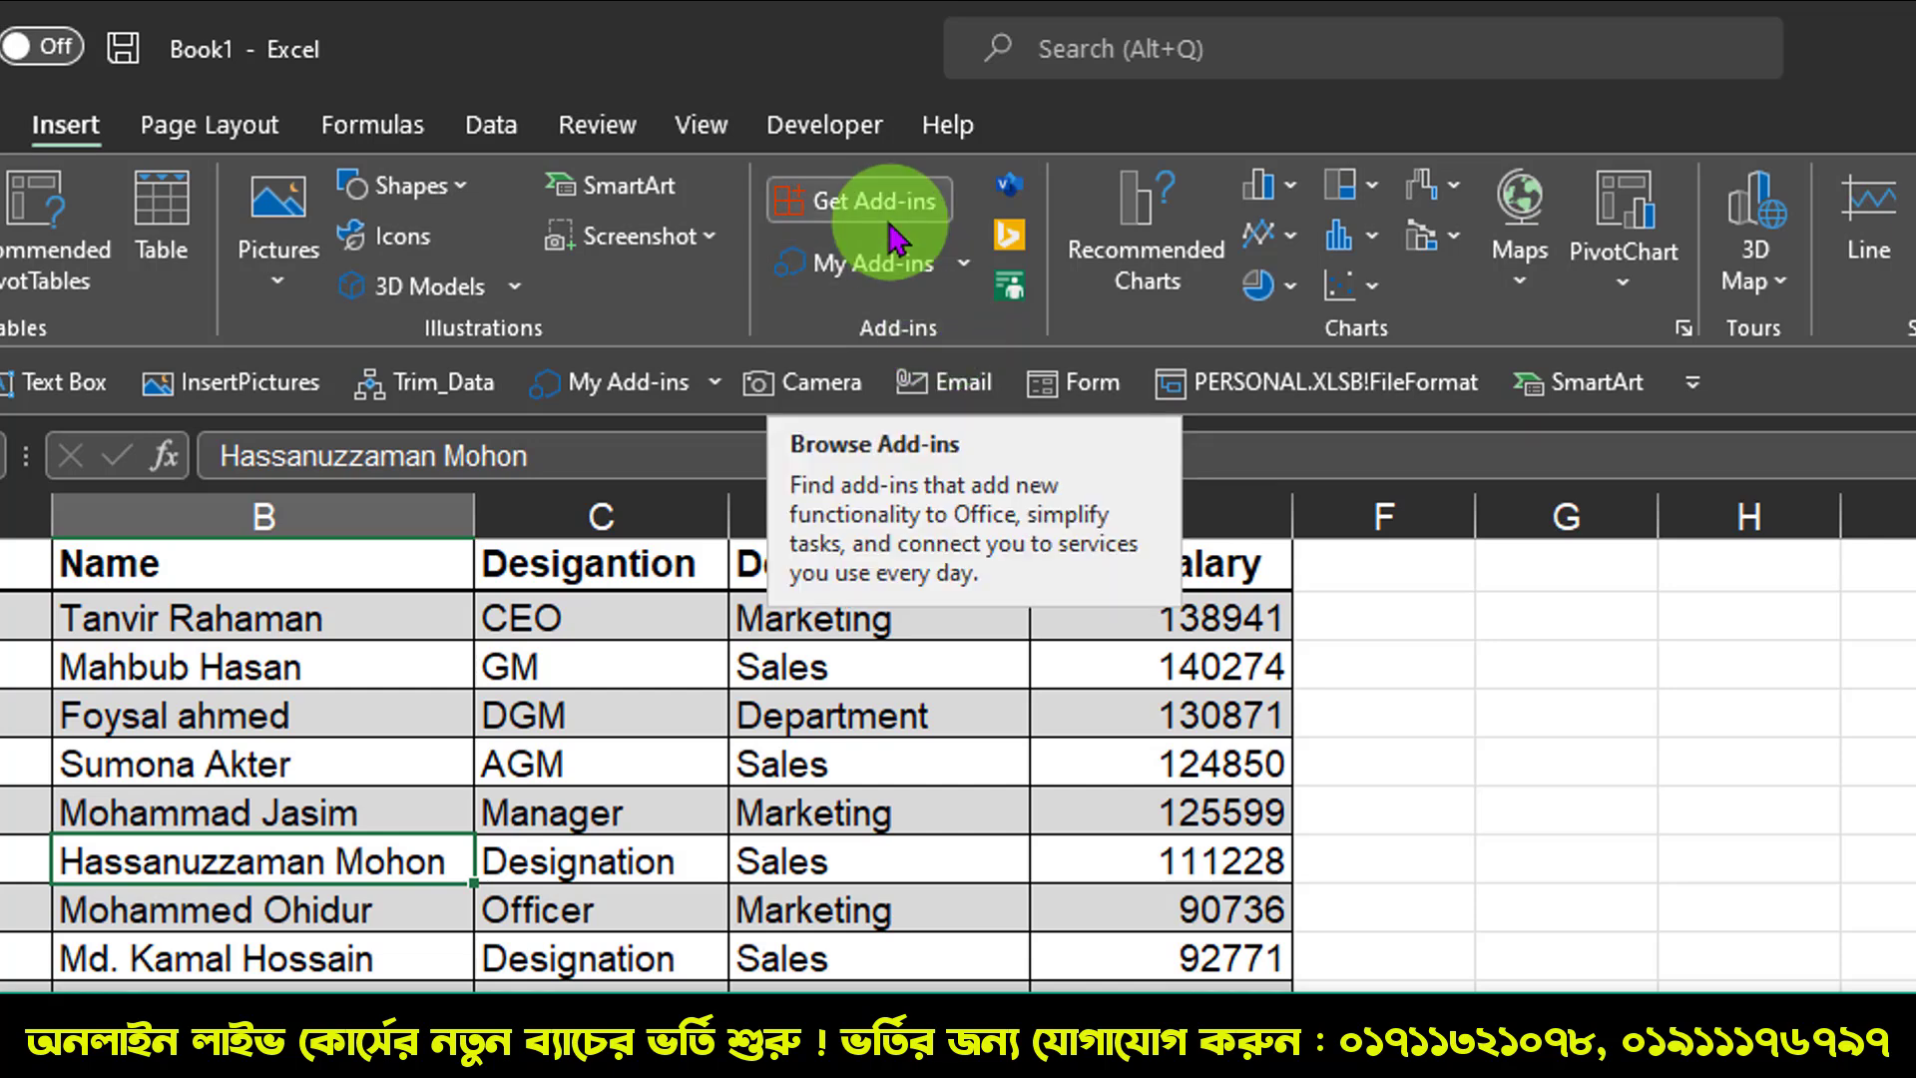
left_click(890, 231)
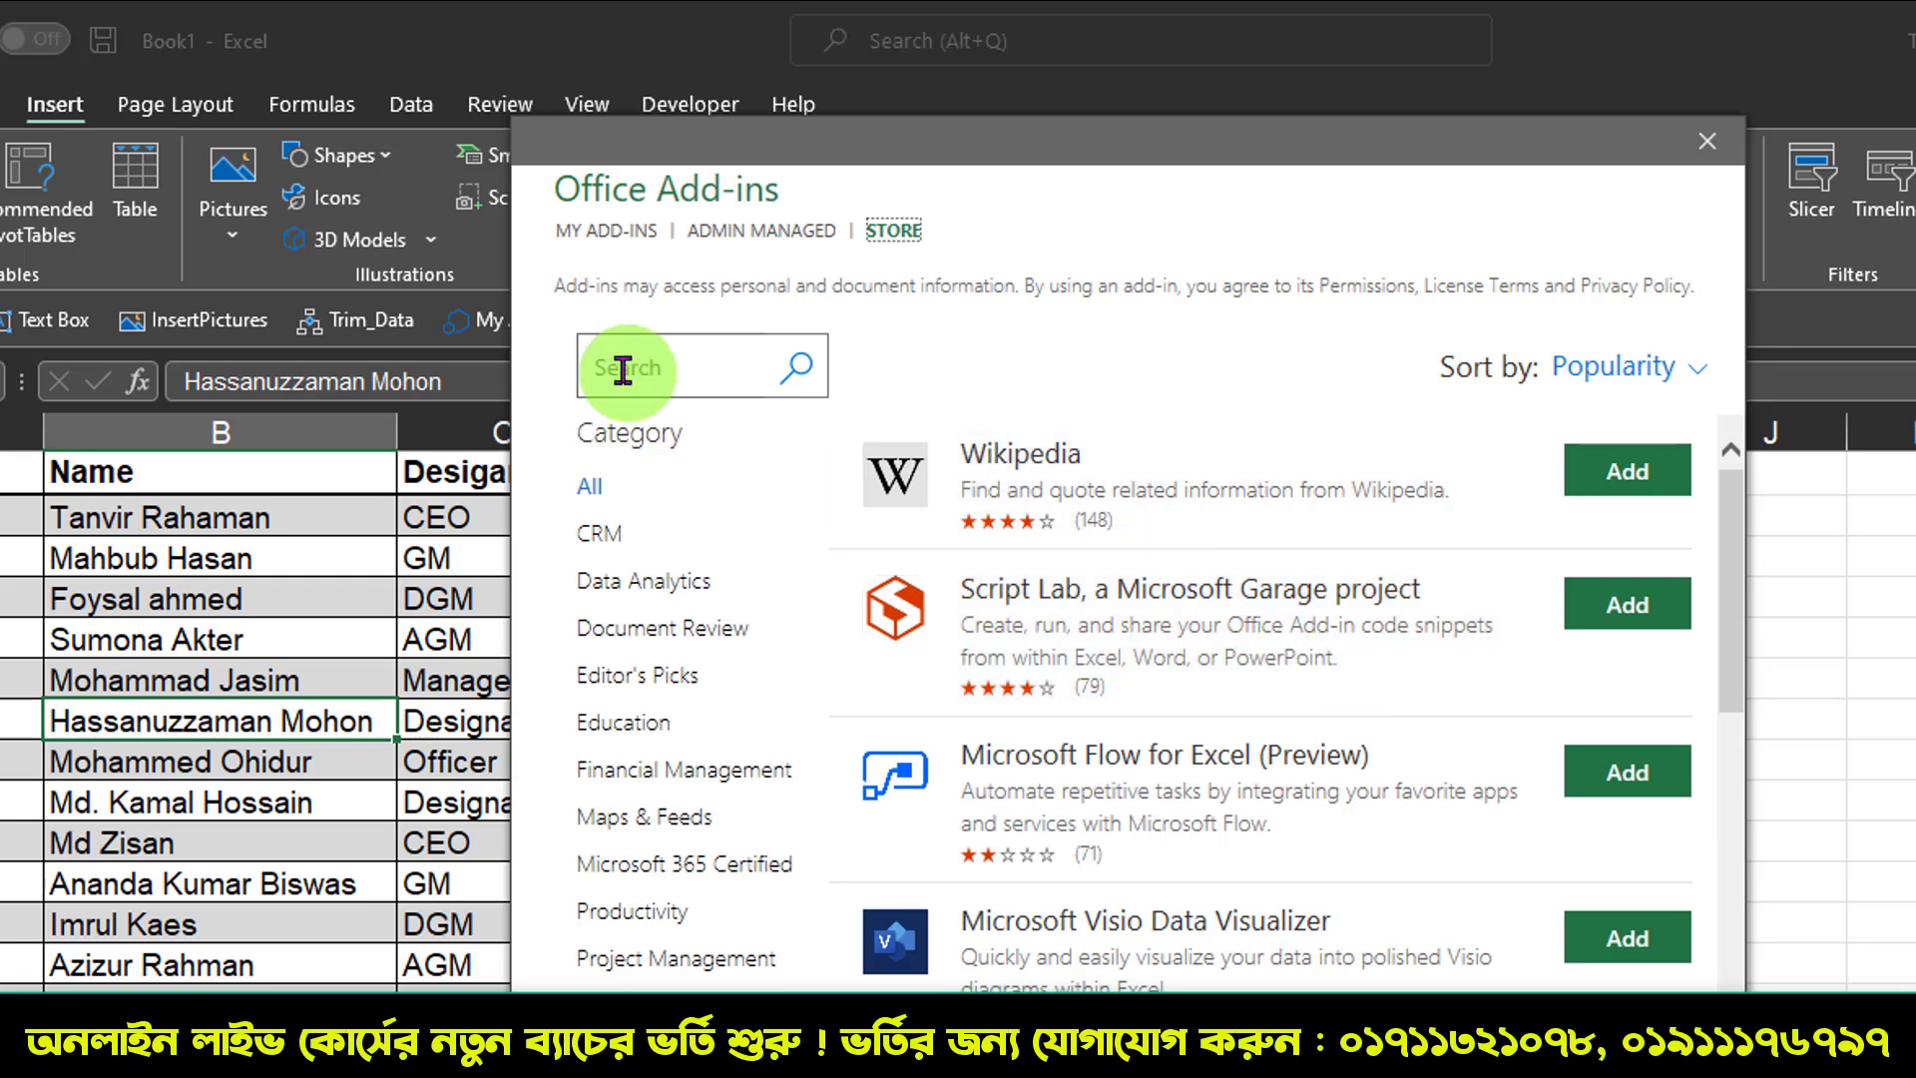
left_click(691, 369)
type("mini calendar")
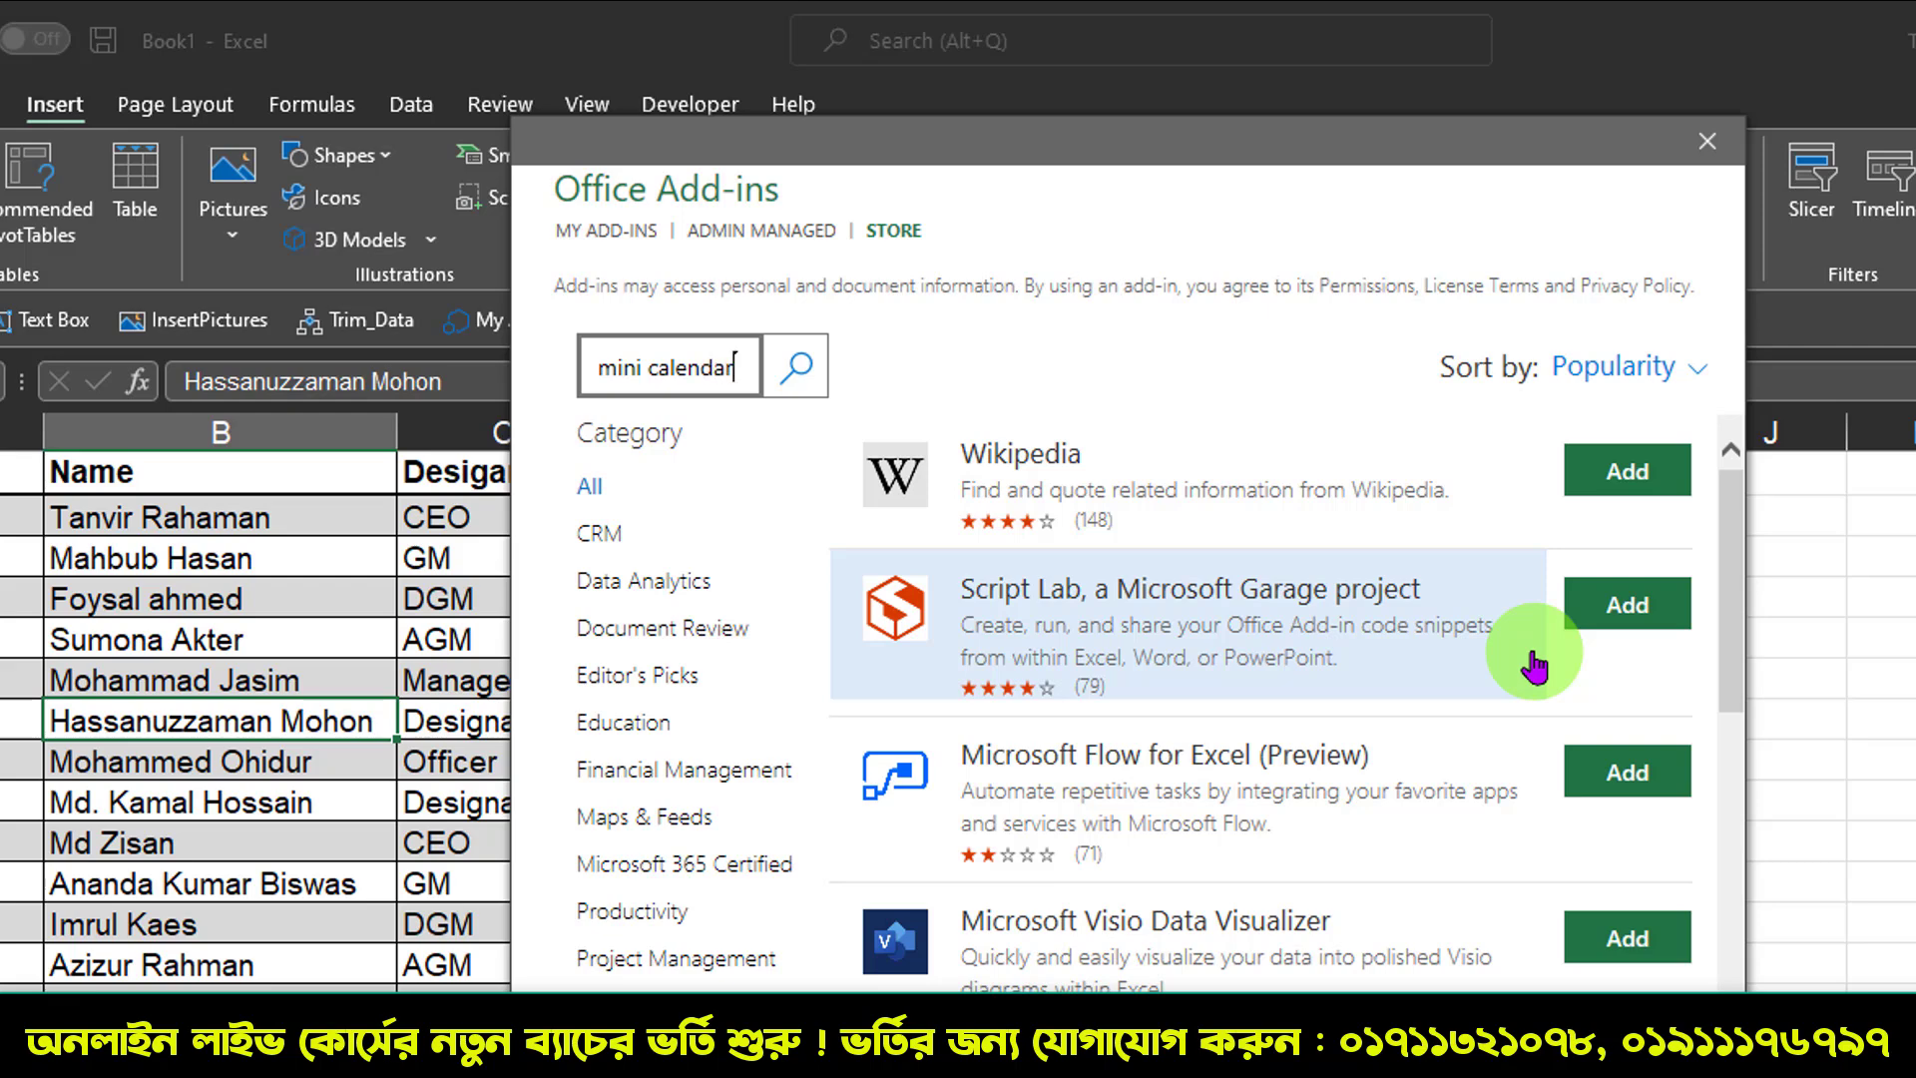
key("Return")
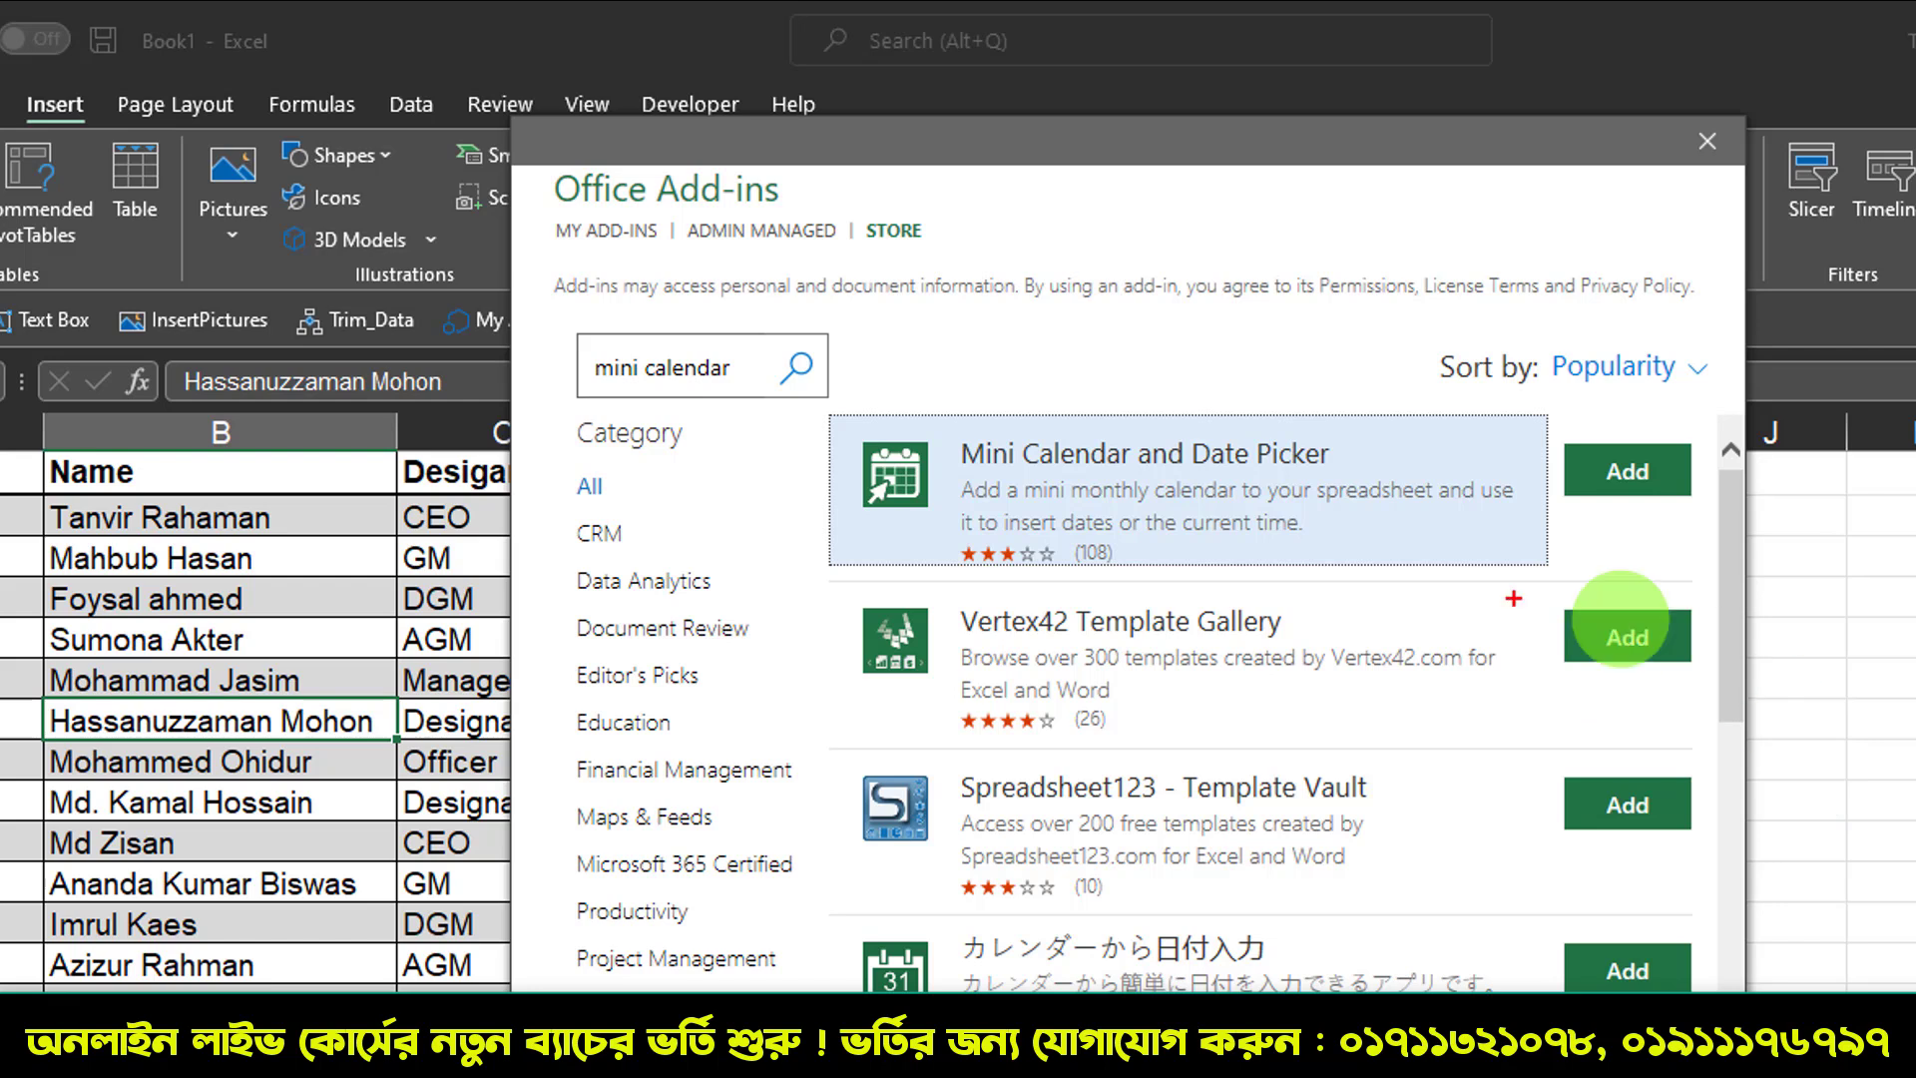
mouse_move(808, 404)
left_mouse_down()
mouse_move(1522, 599)
mouse_move(1579, 582)
left_mouse_up()
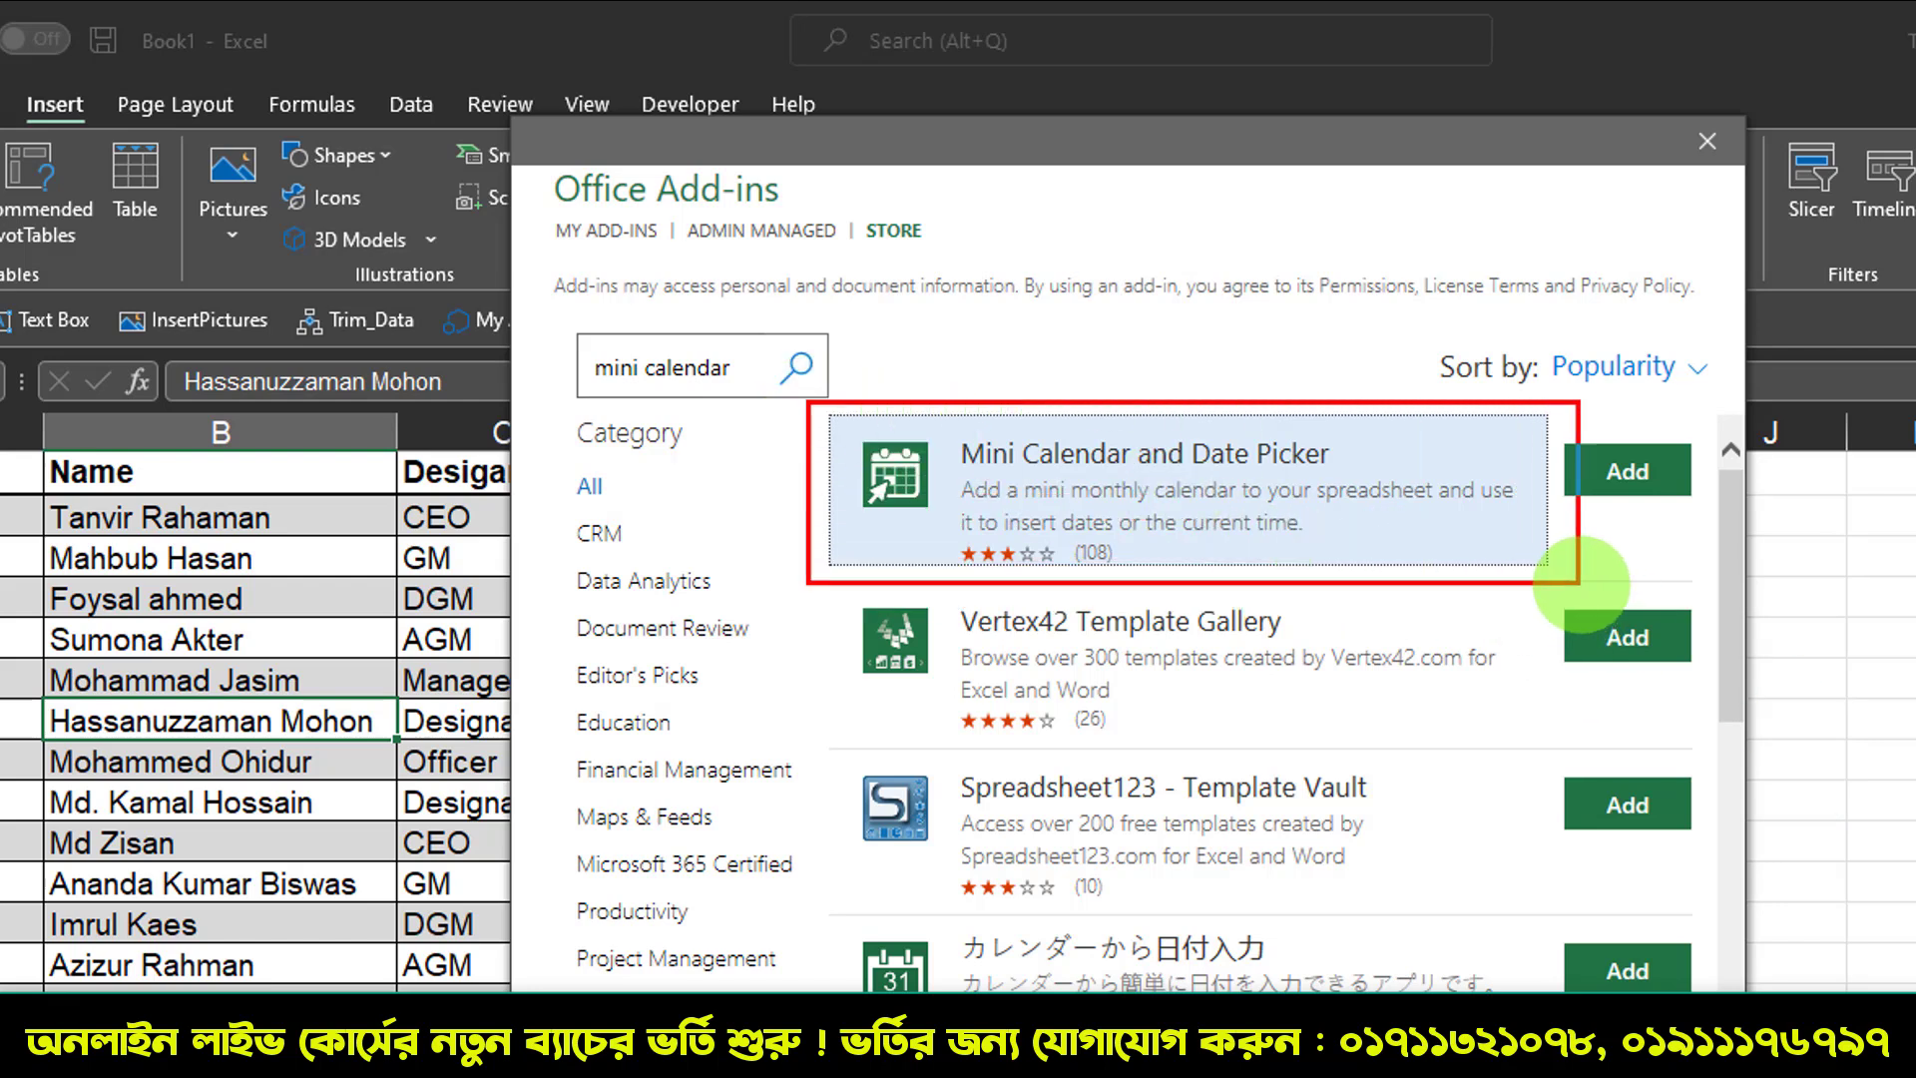
left_click_drag(898, 528, 643, 699)
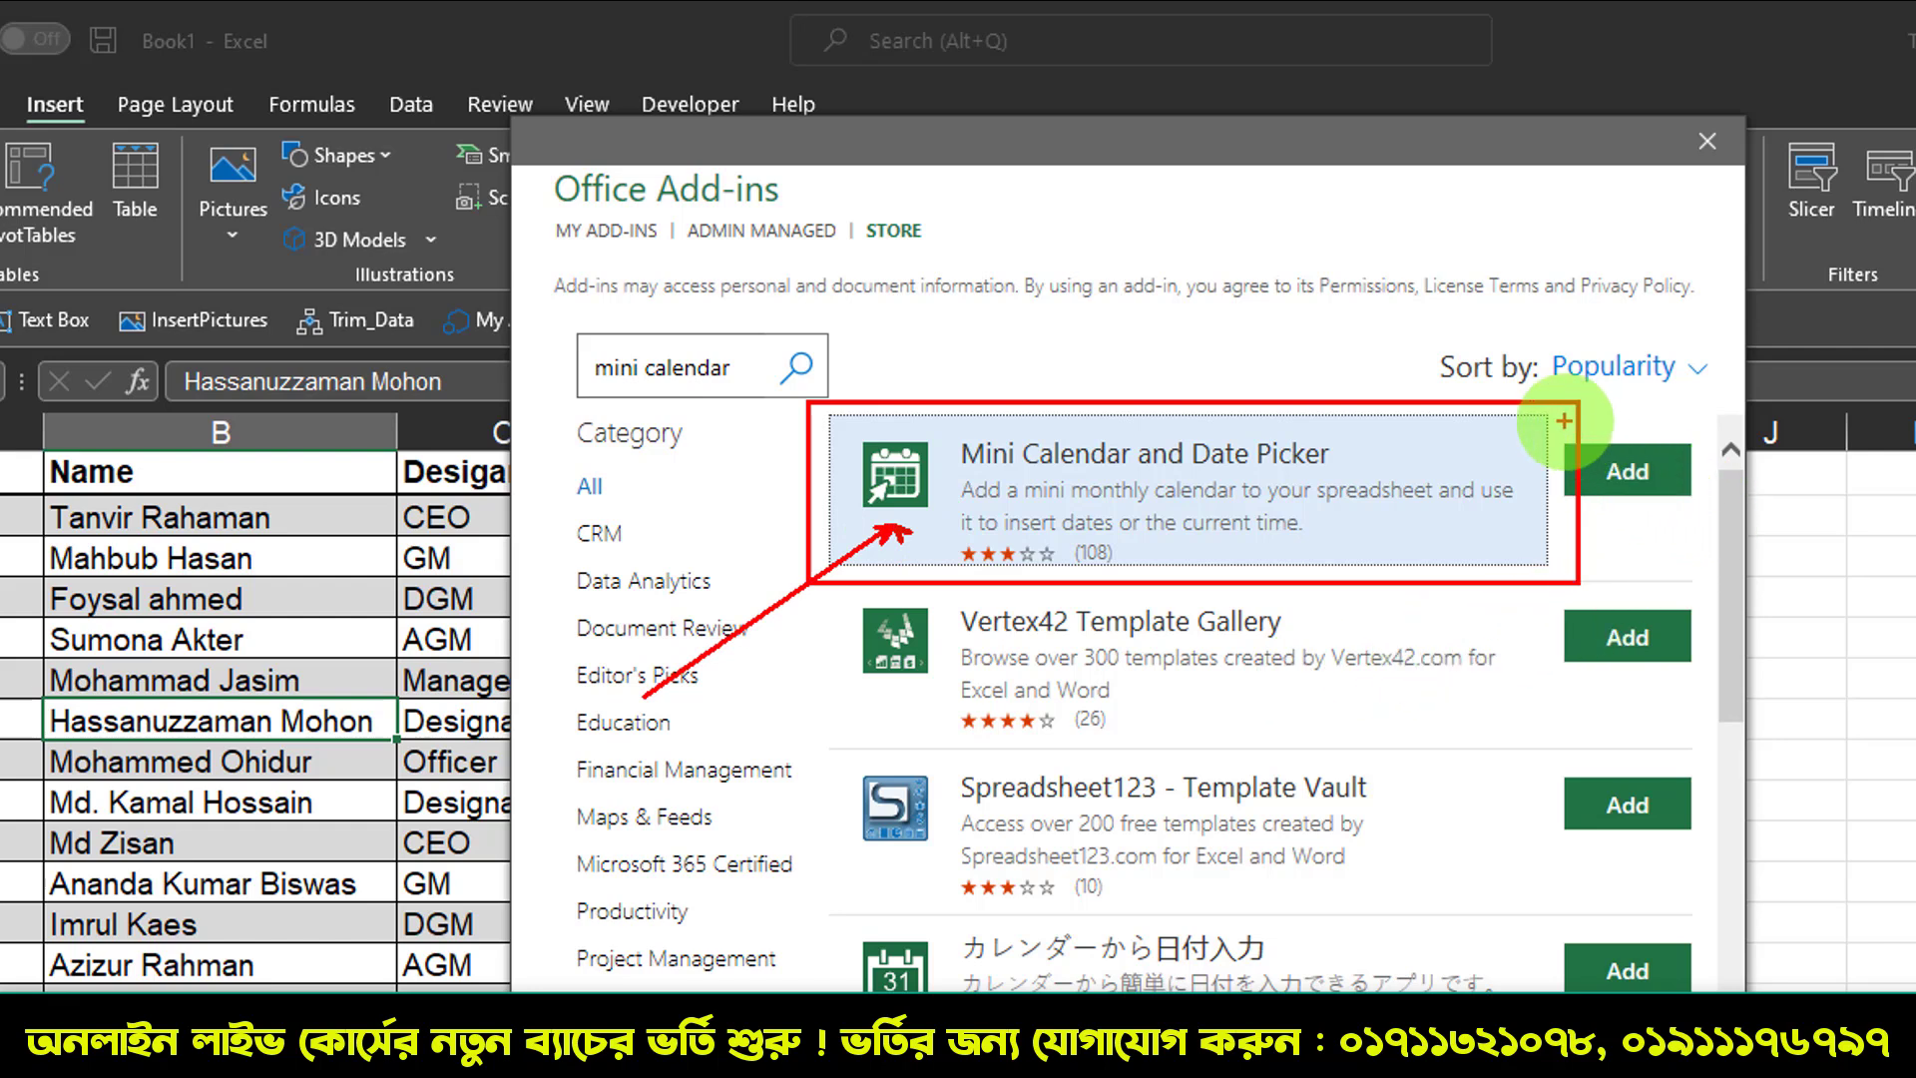
mouse_move(1545, 419)
left_mouse_down()
mouse_move(1703, 524)
mouse_move(1693, 603)
left_mouse_up()
Step: Add Mini Calendar and Date Picker, place it beside the table, and browse January–March 2022
left_click(1649, 499)
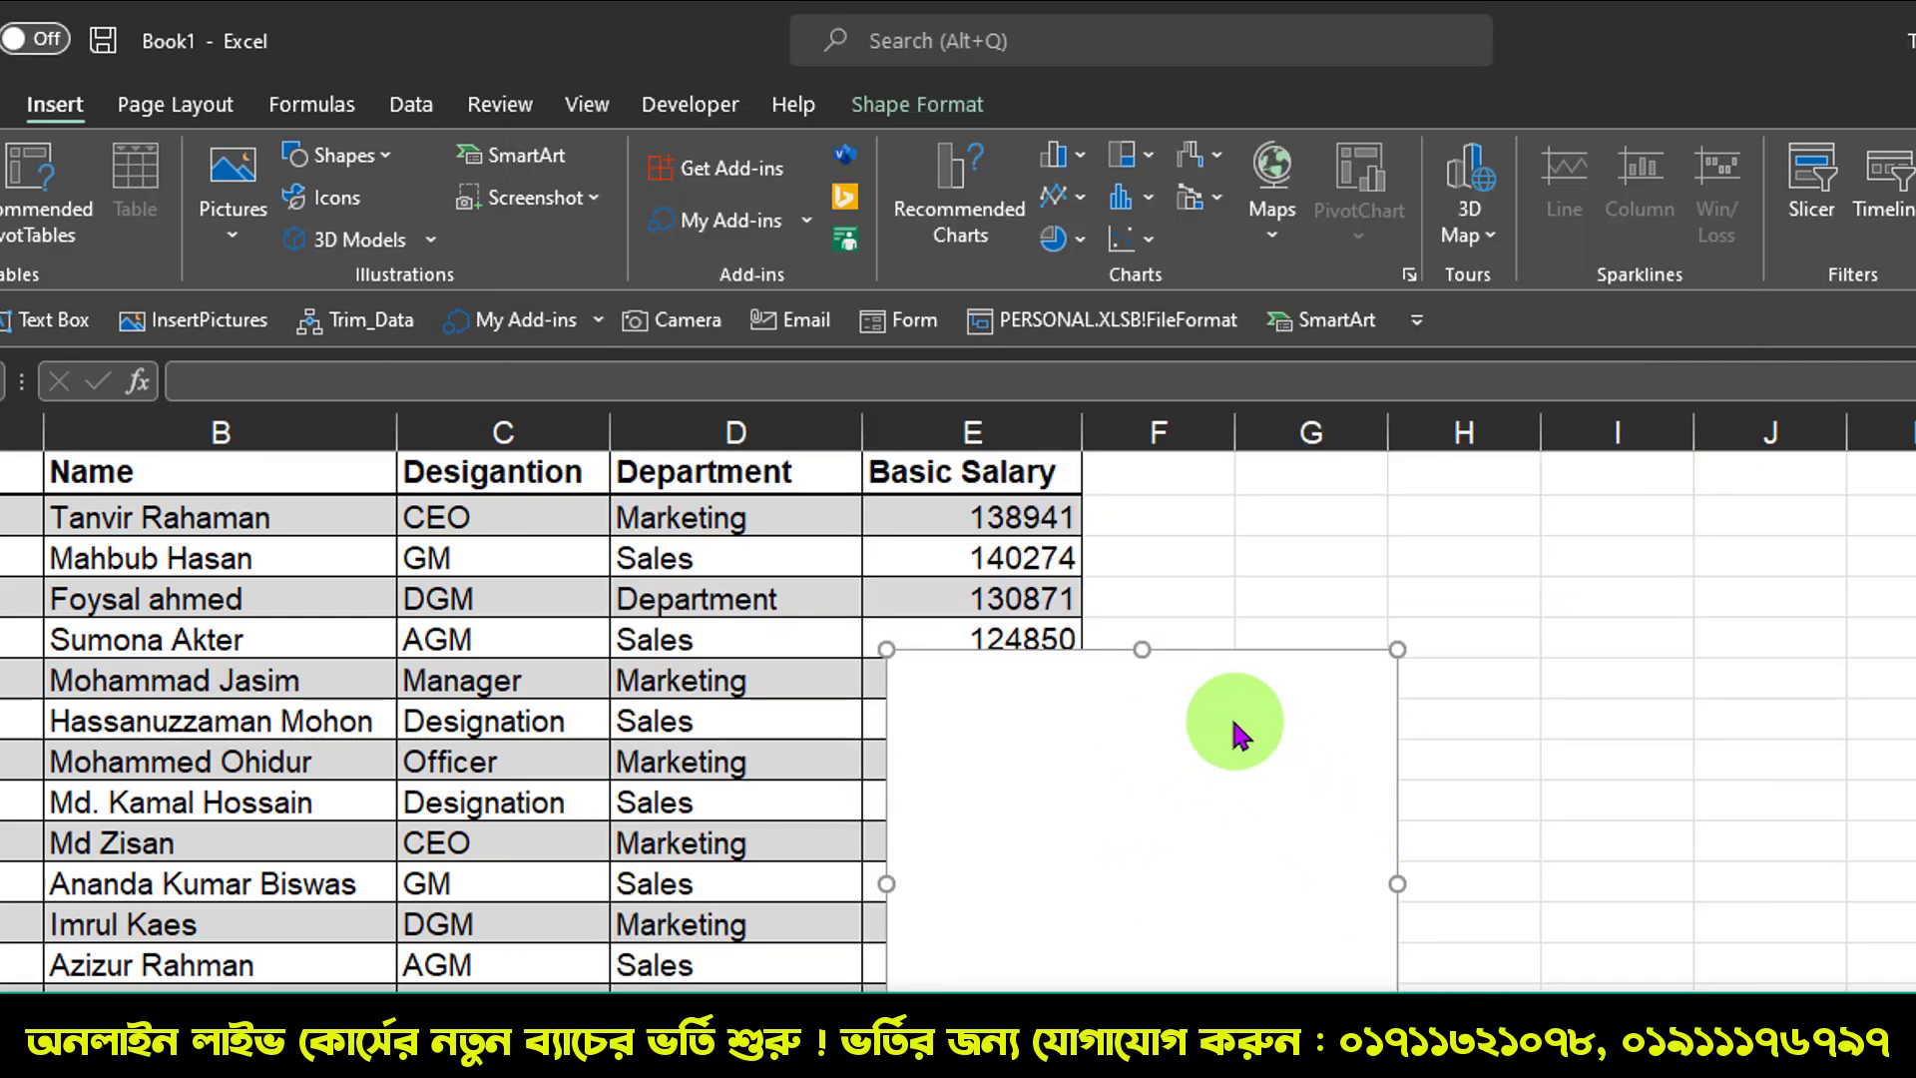
mouse_move(1251, 650)
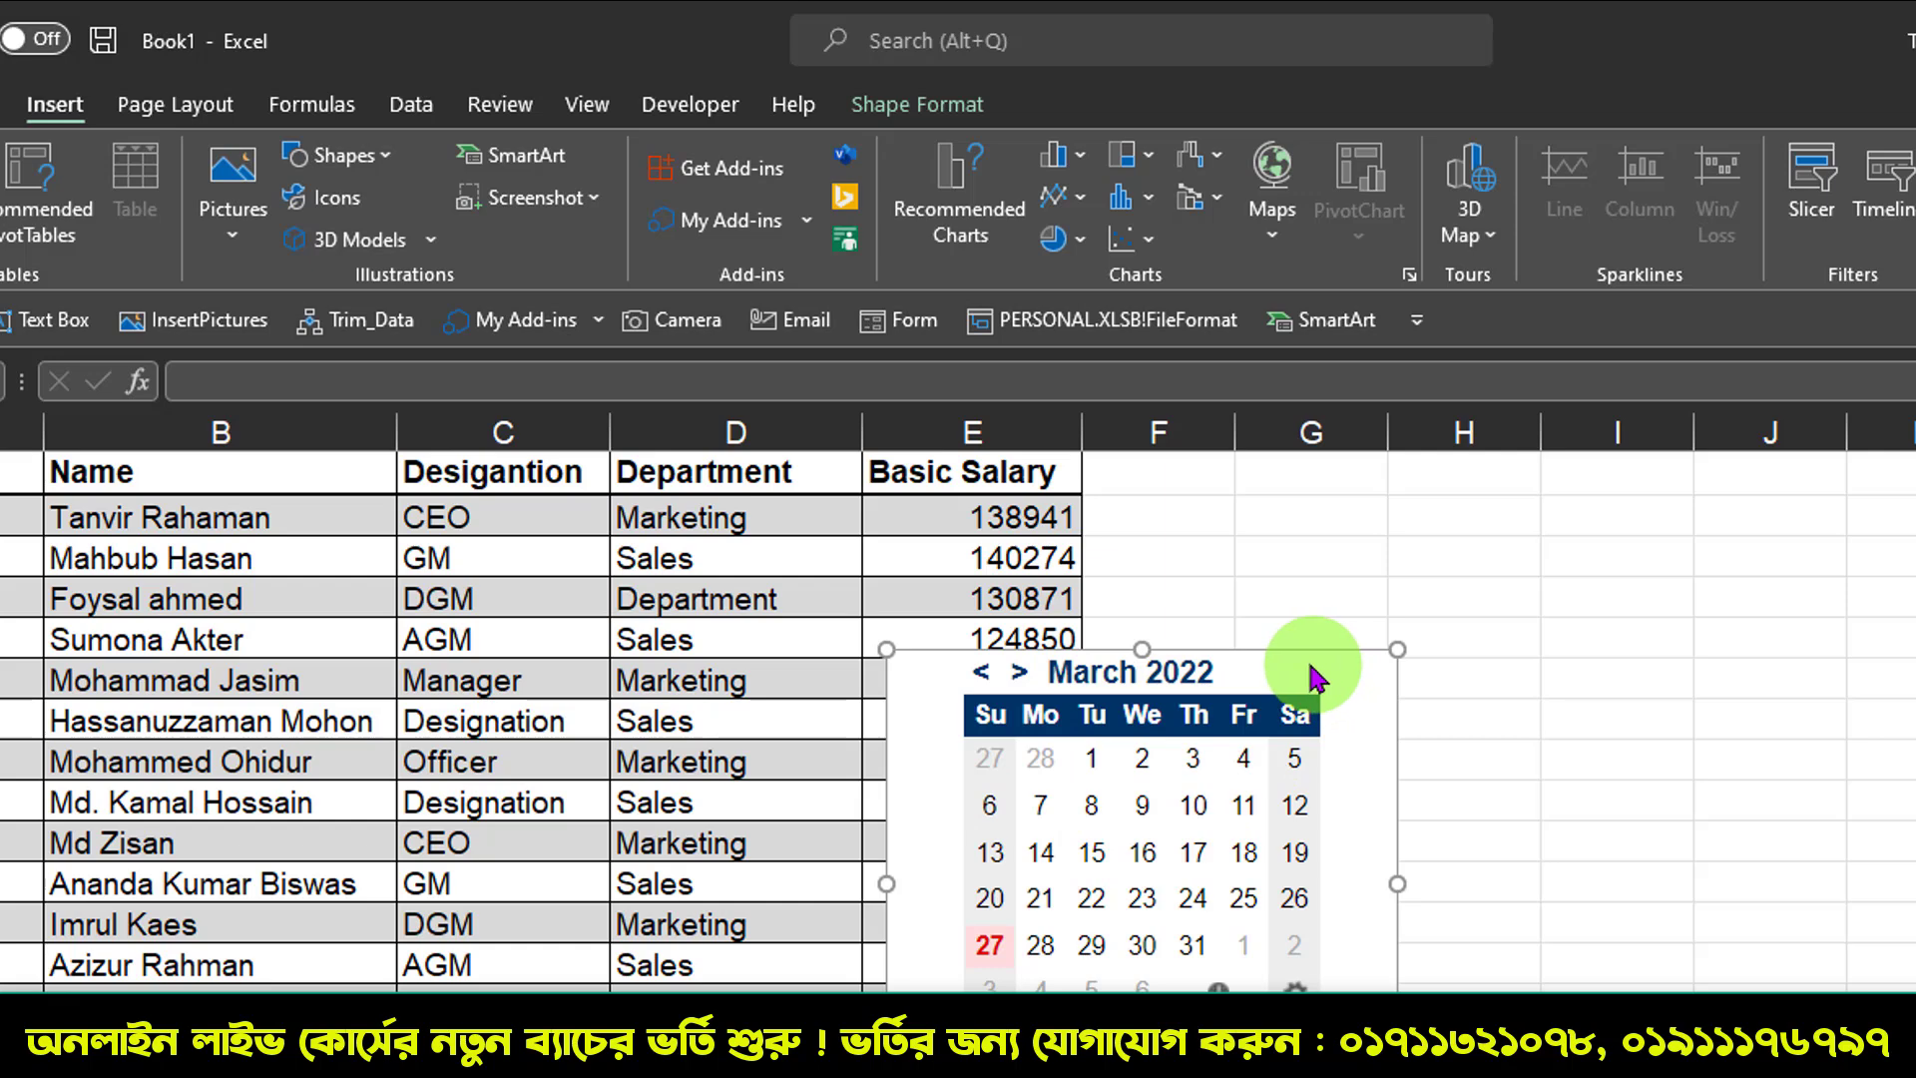
mouse_move(1251, 650)
left_mouse_down()
mouse_move(1317, 505)
mouse_move(1357, 495)
left_mouse_up()
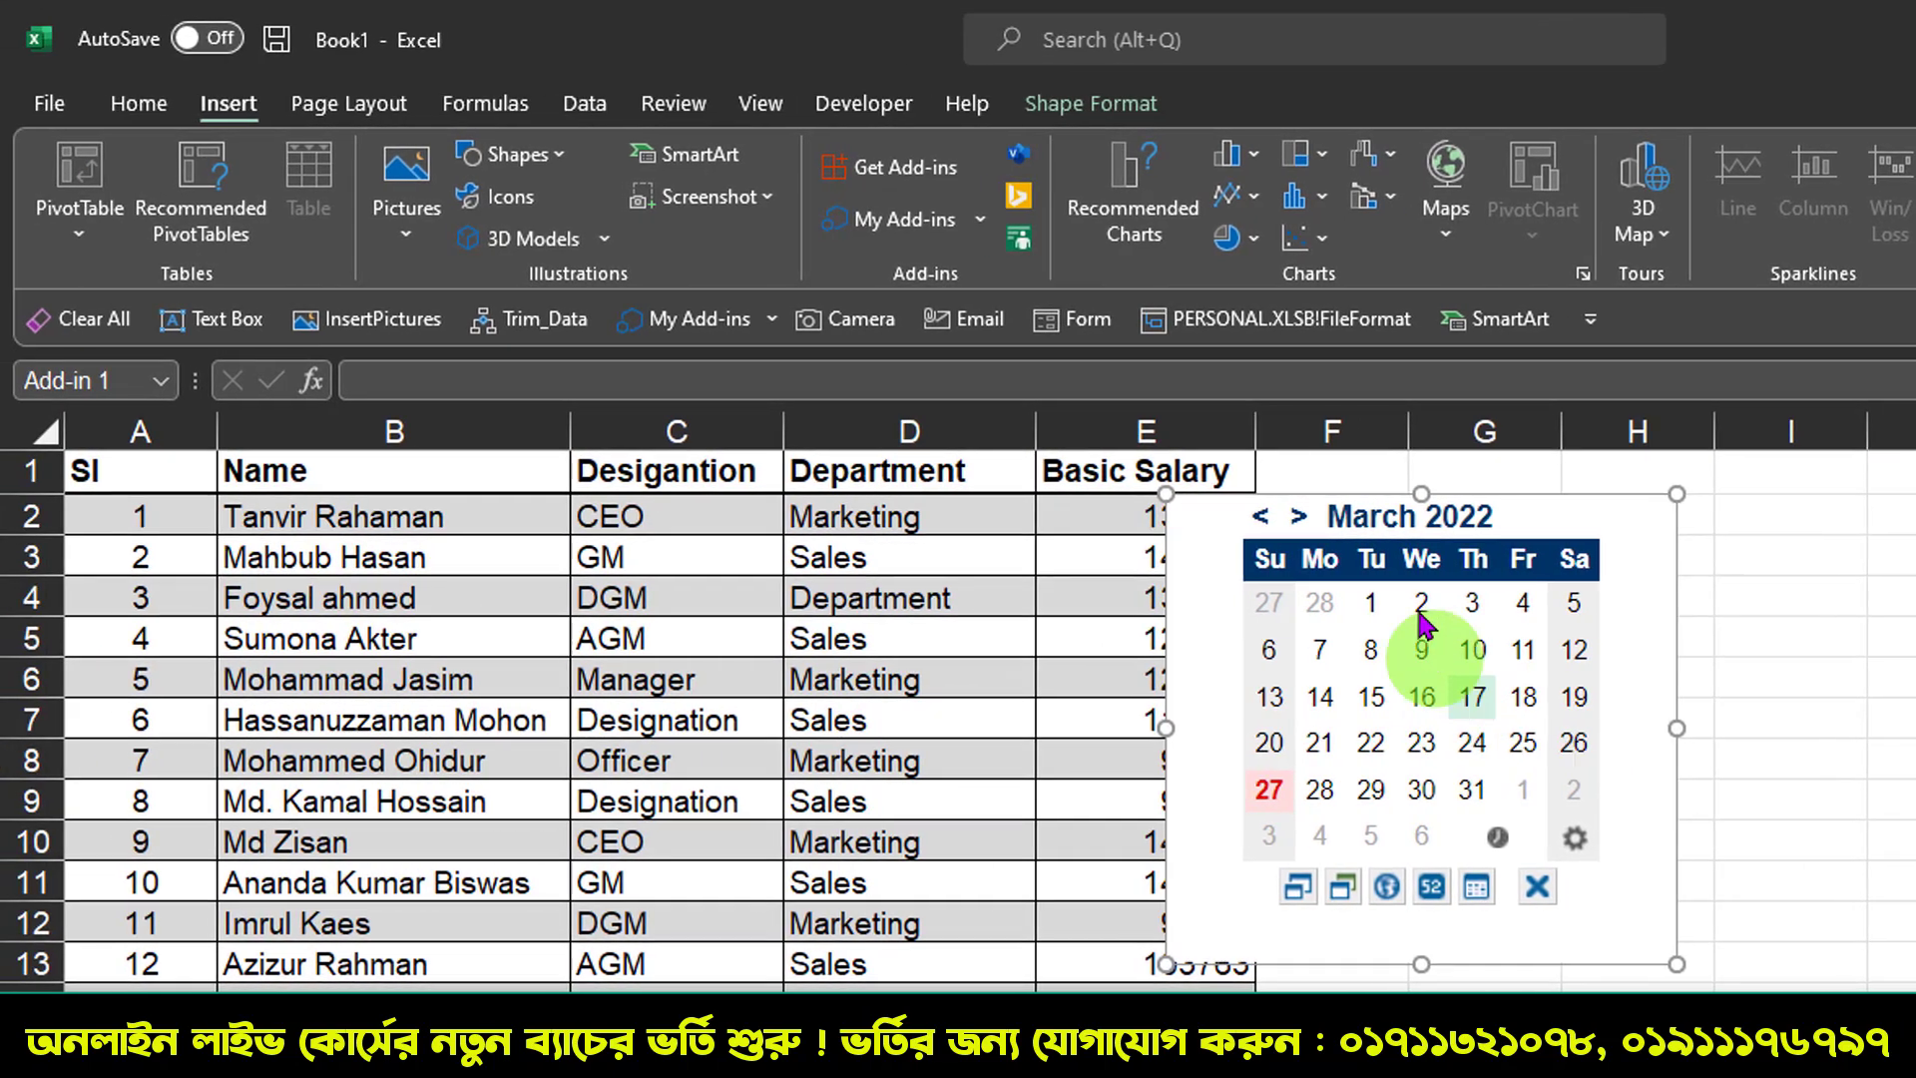
left_click(1260, 518)
left_click(1260, 518)
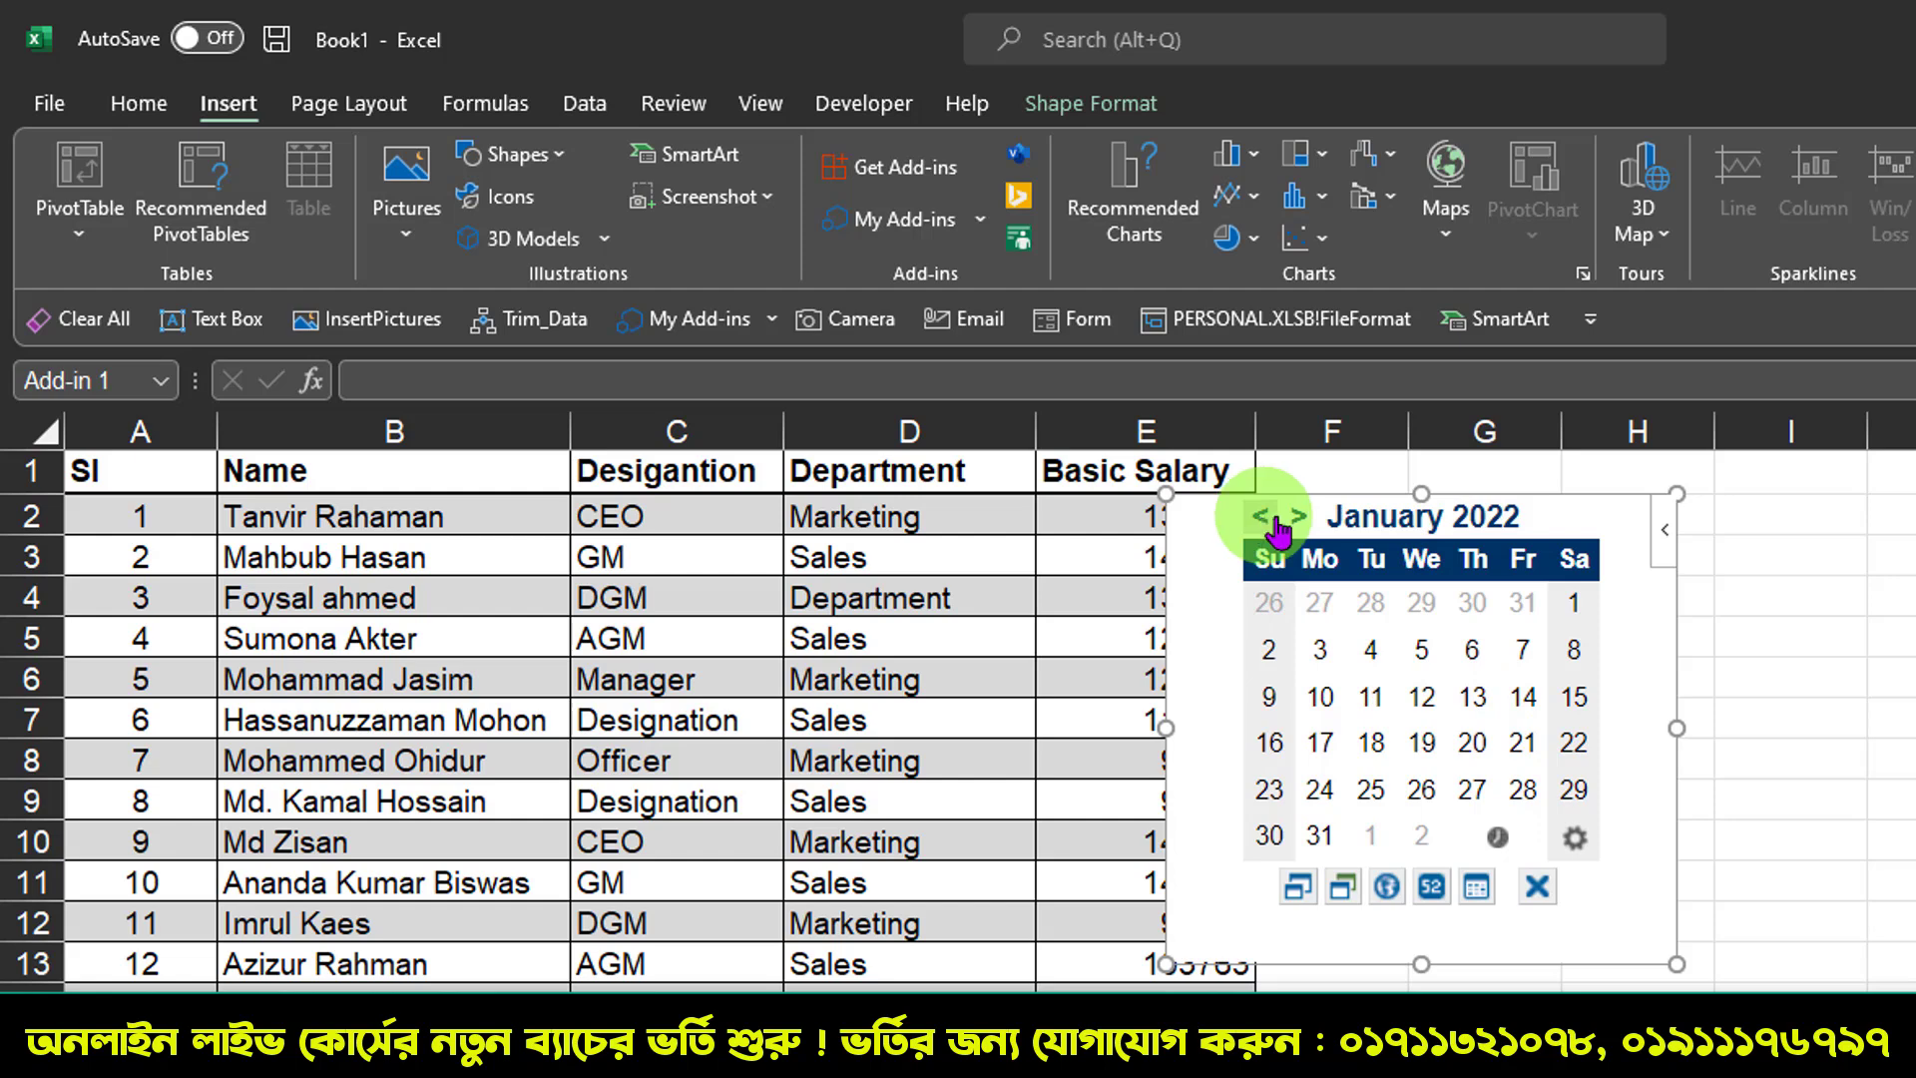
left_click(1299, 516)
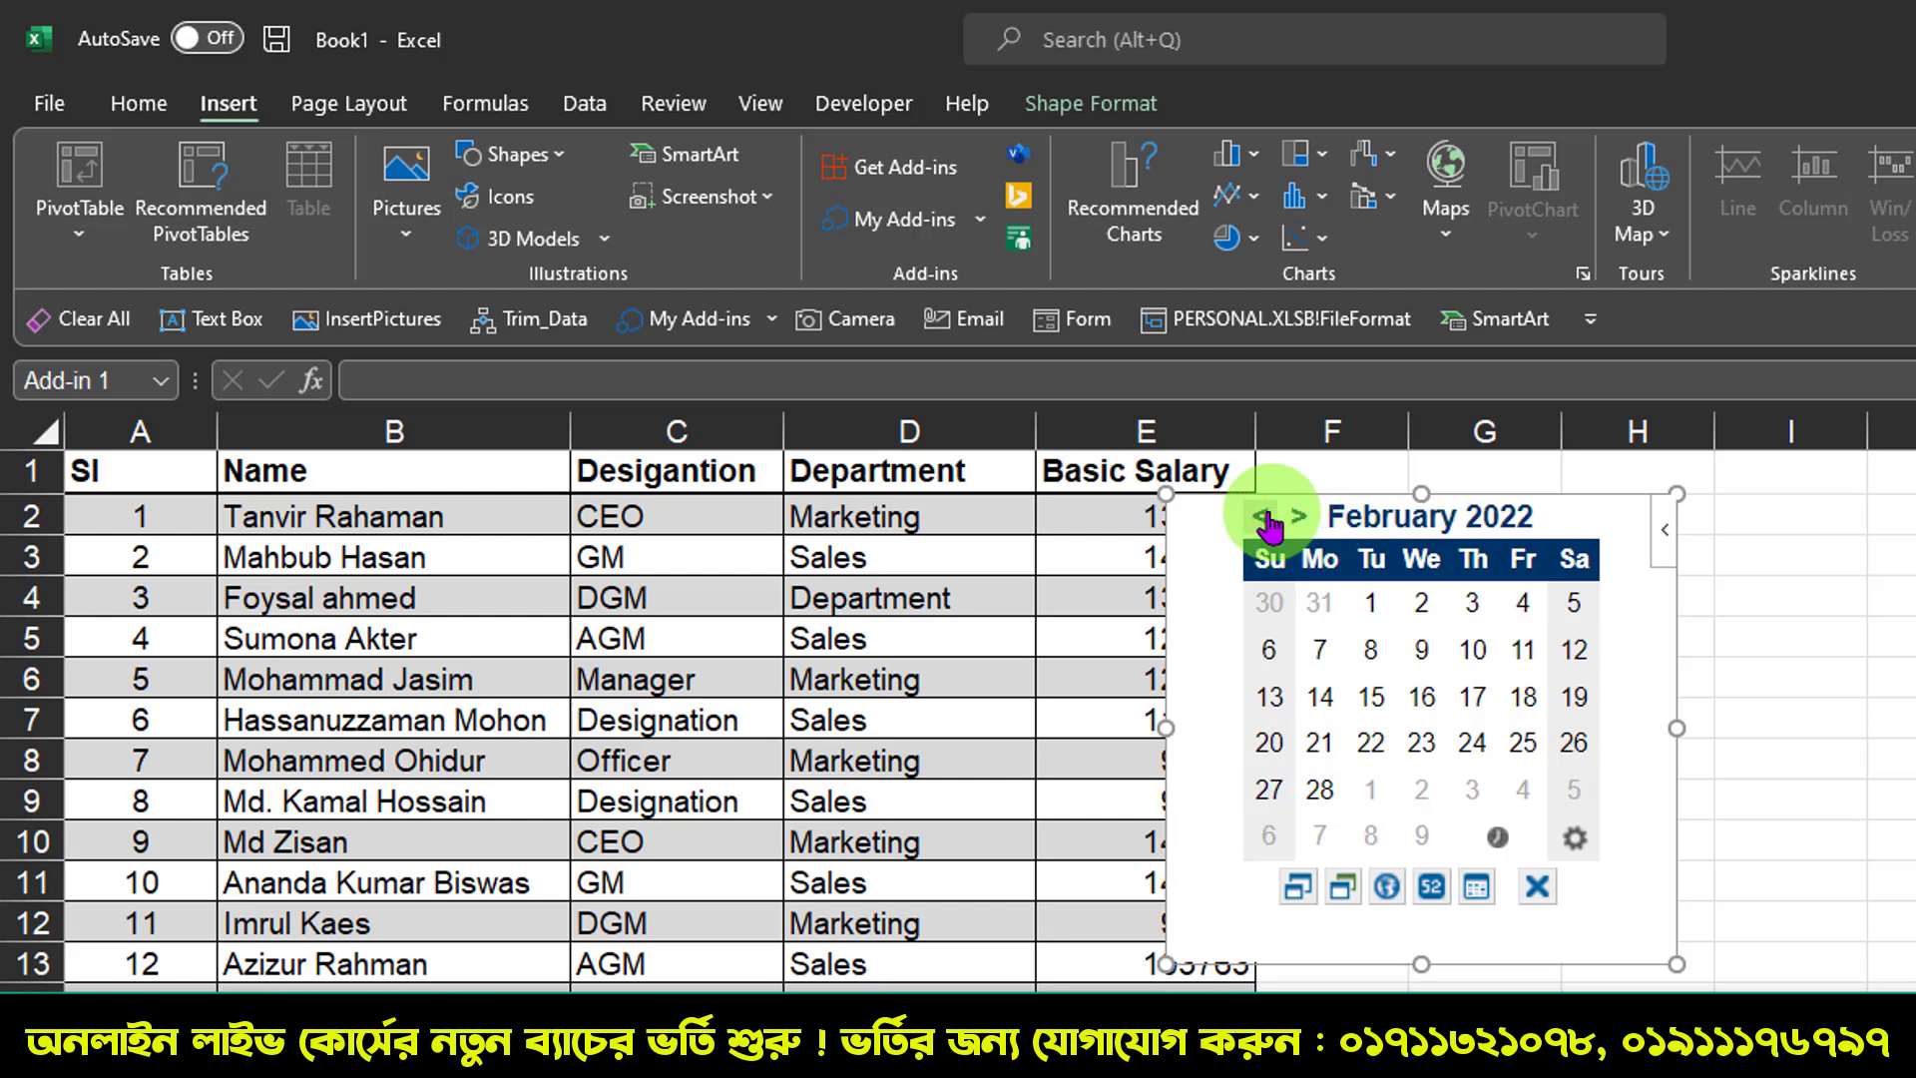
left_click(1261, 517)
left_click(1298, 518)
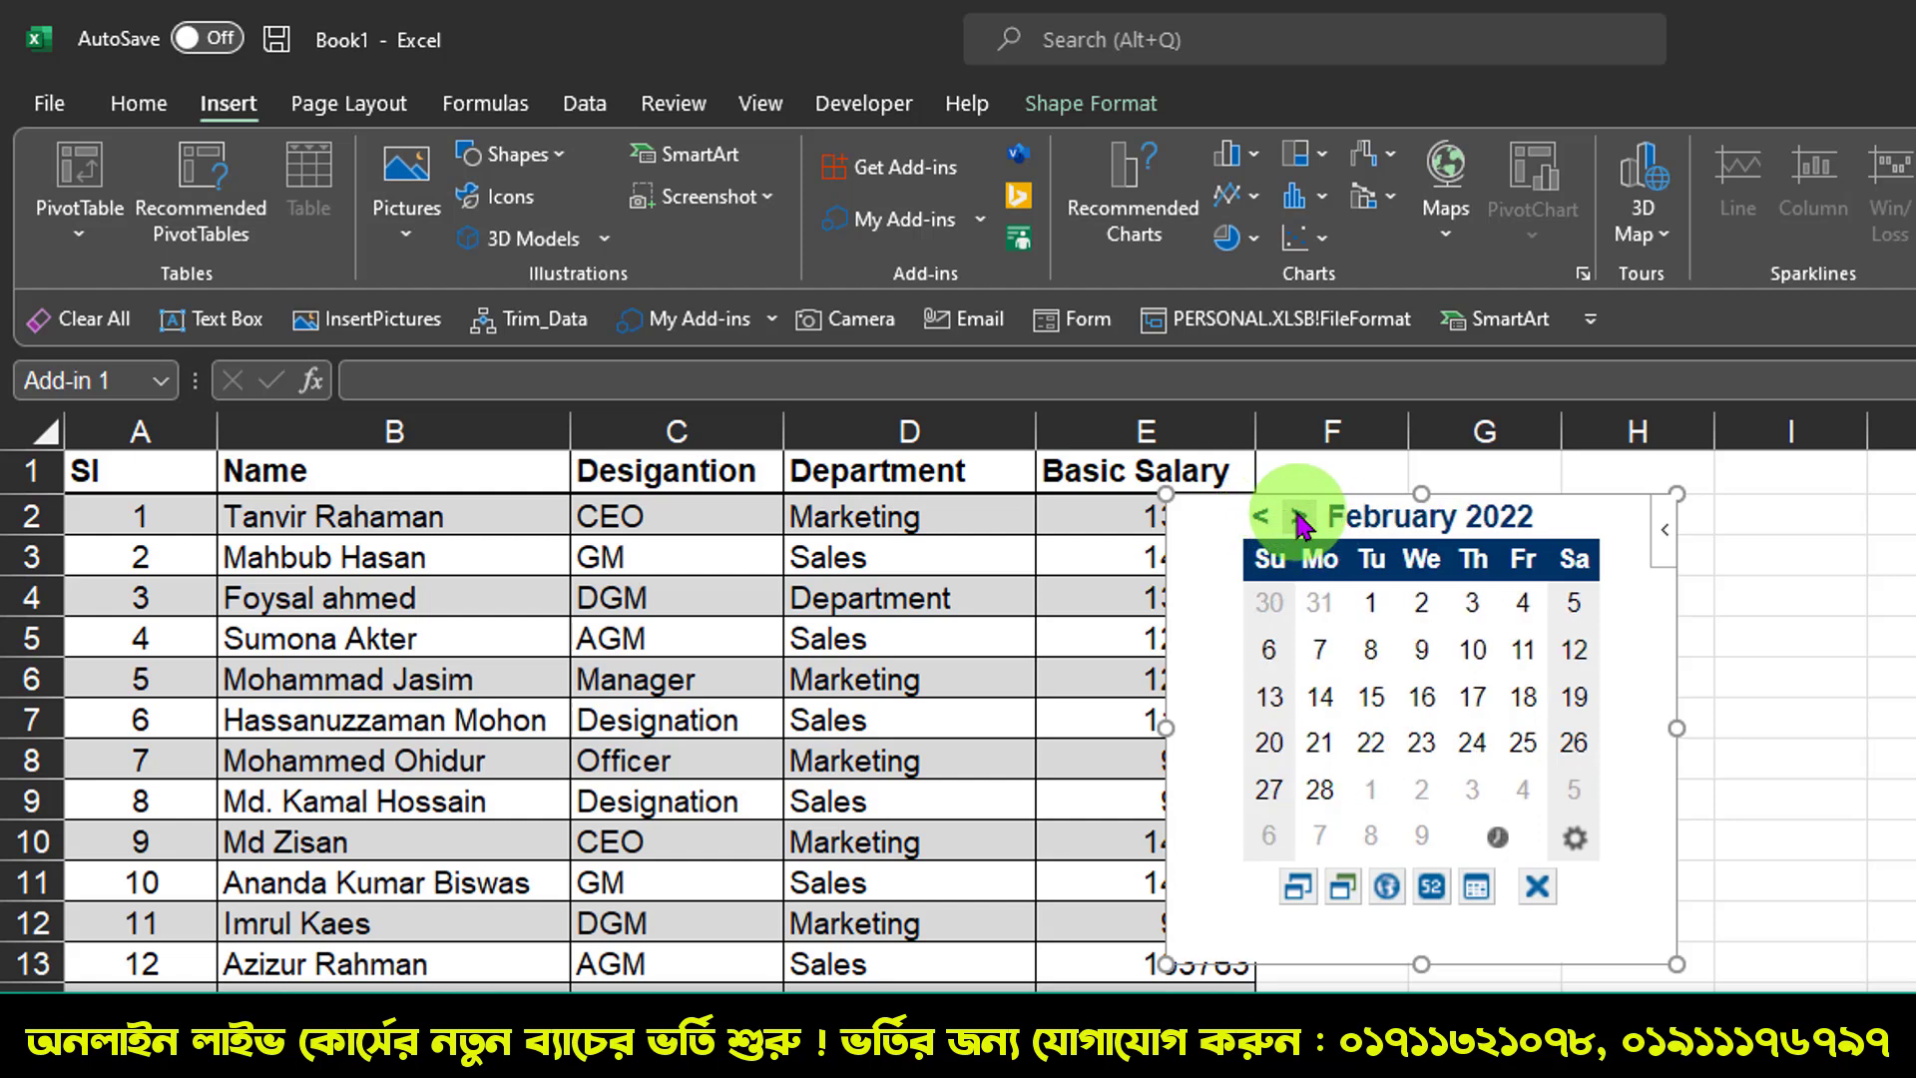
left_click(1299, 518)
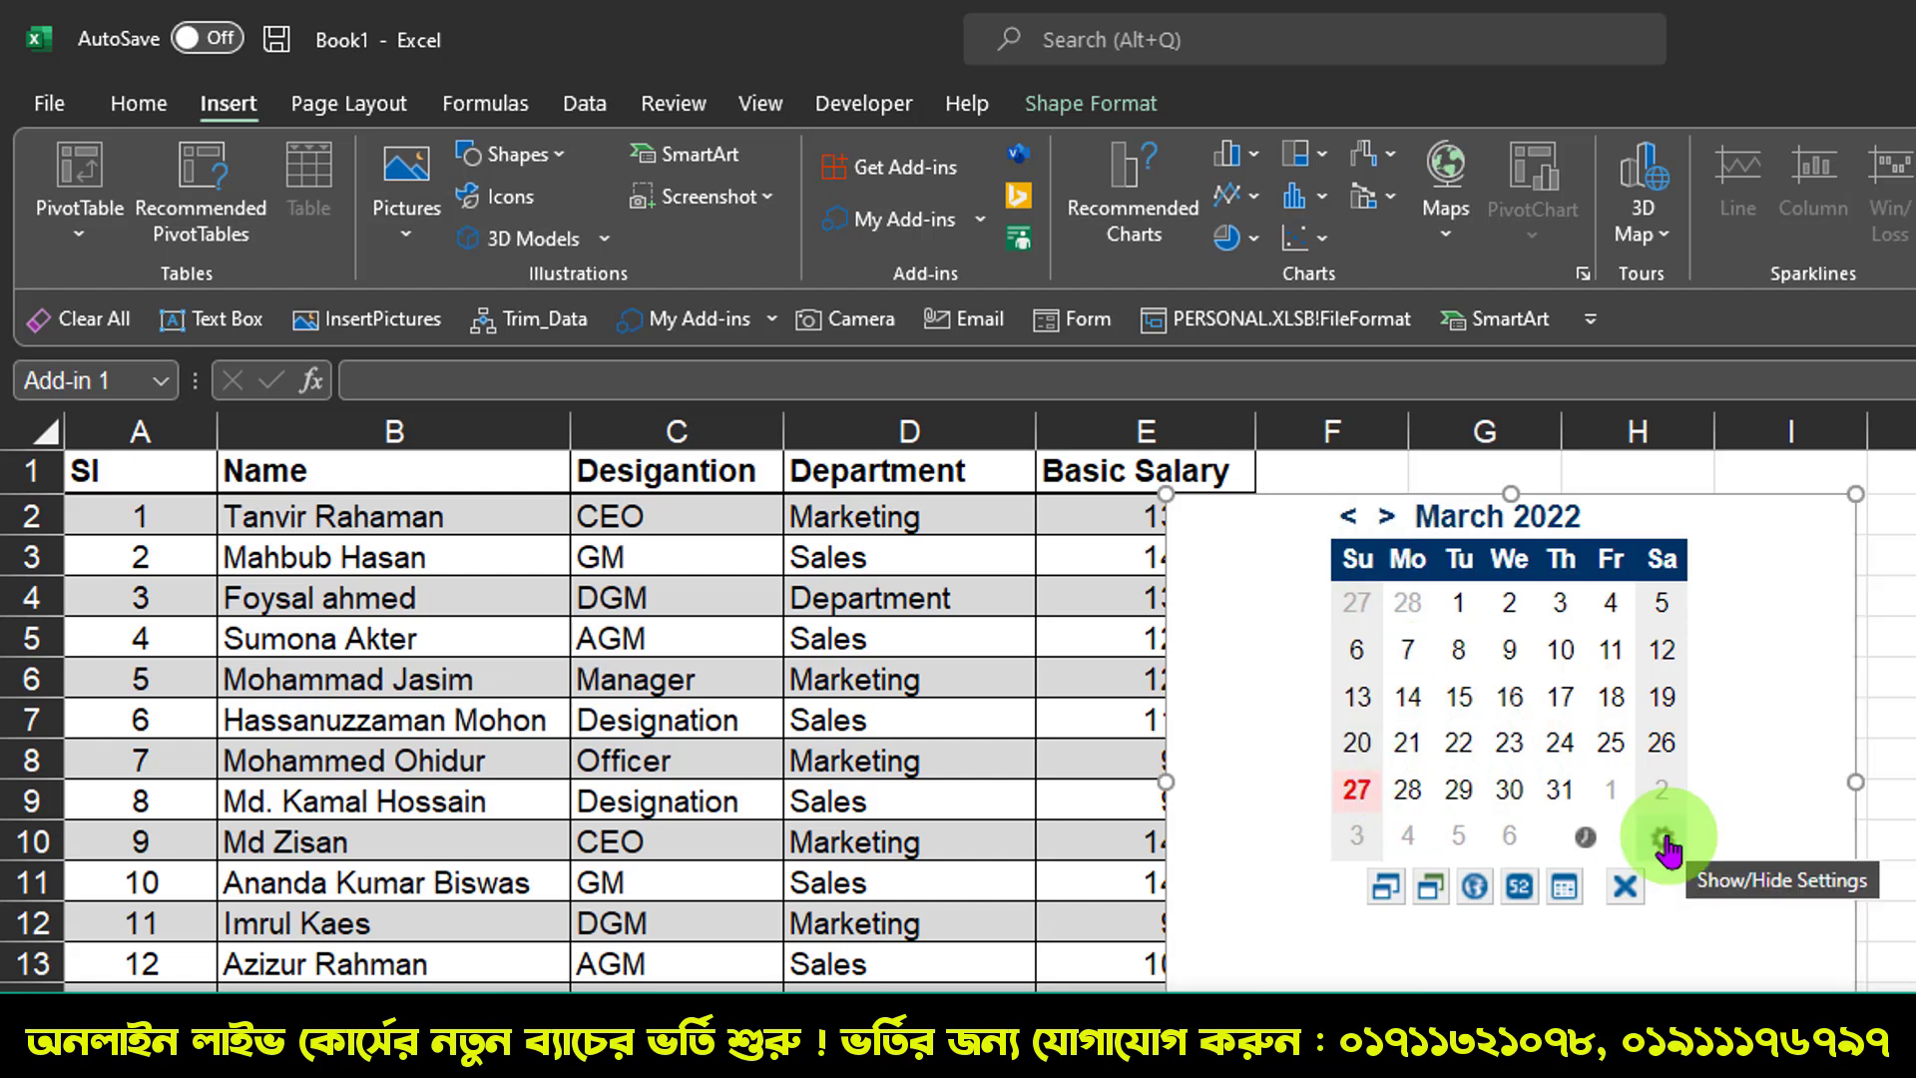
Step: Hide and reshow the calendar's settings toolbar, then start and cancel a date-range selection
left_click(1665, 843)
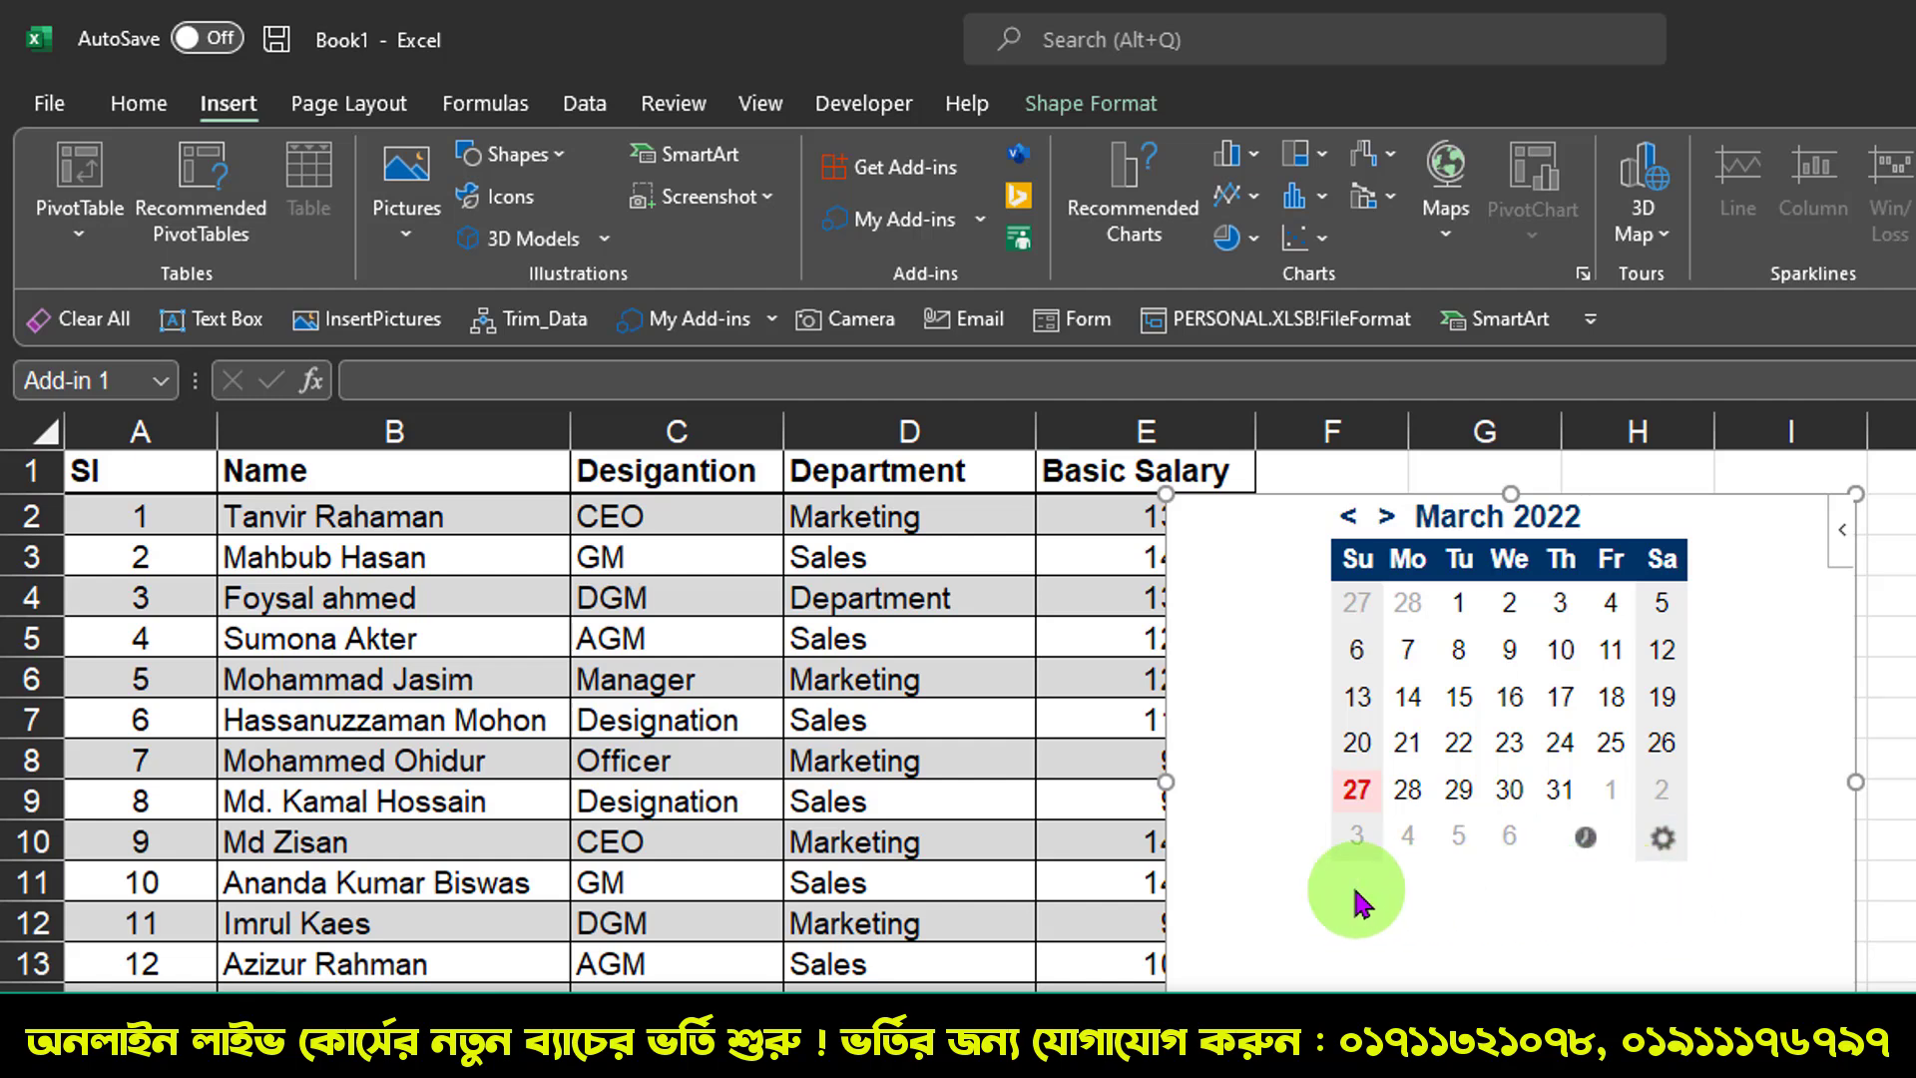
left_click(1664, 841)
left_click(1563, 894)
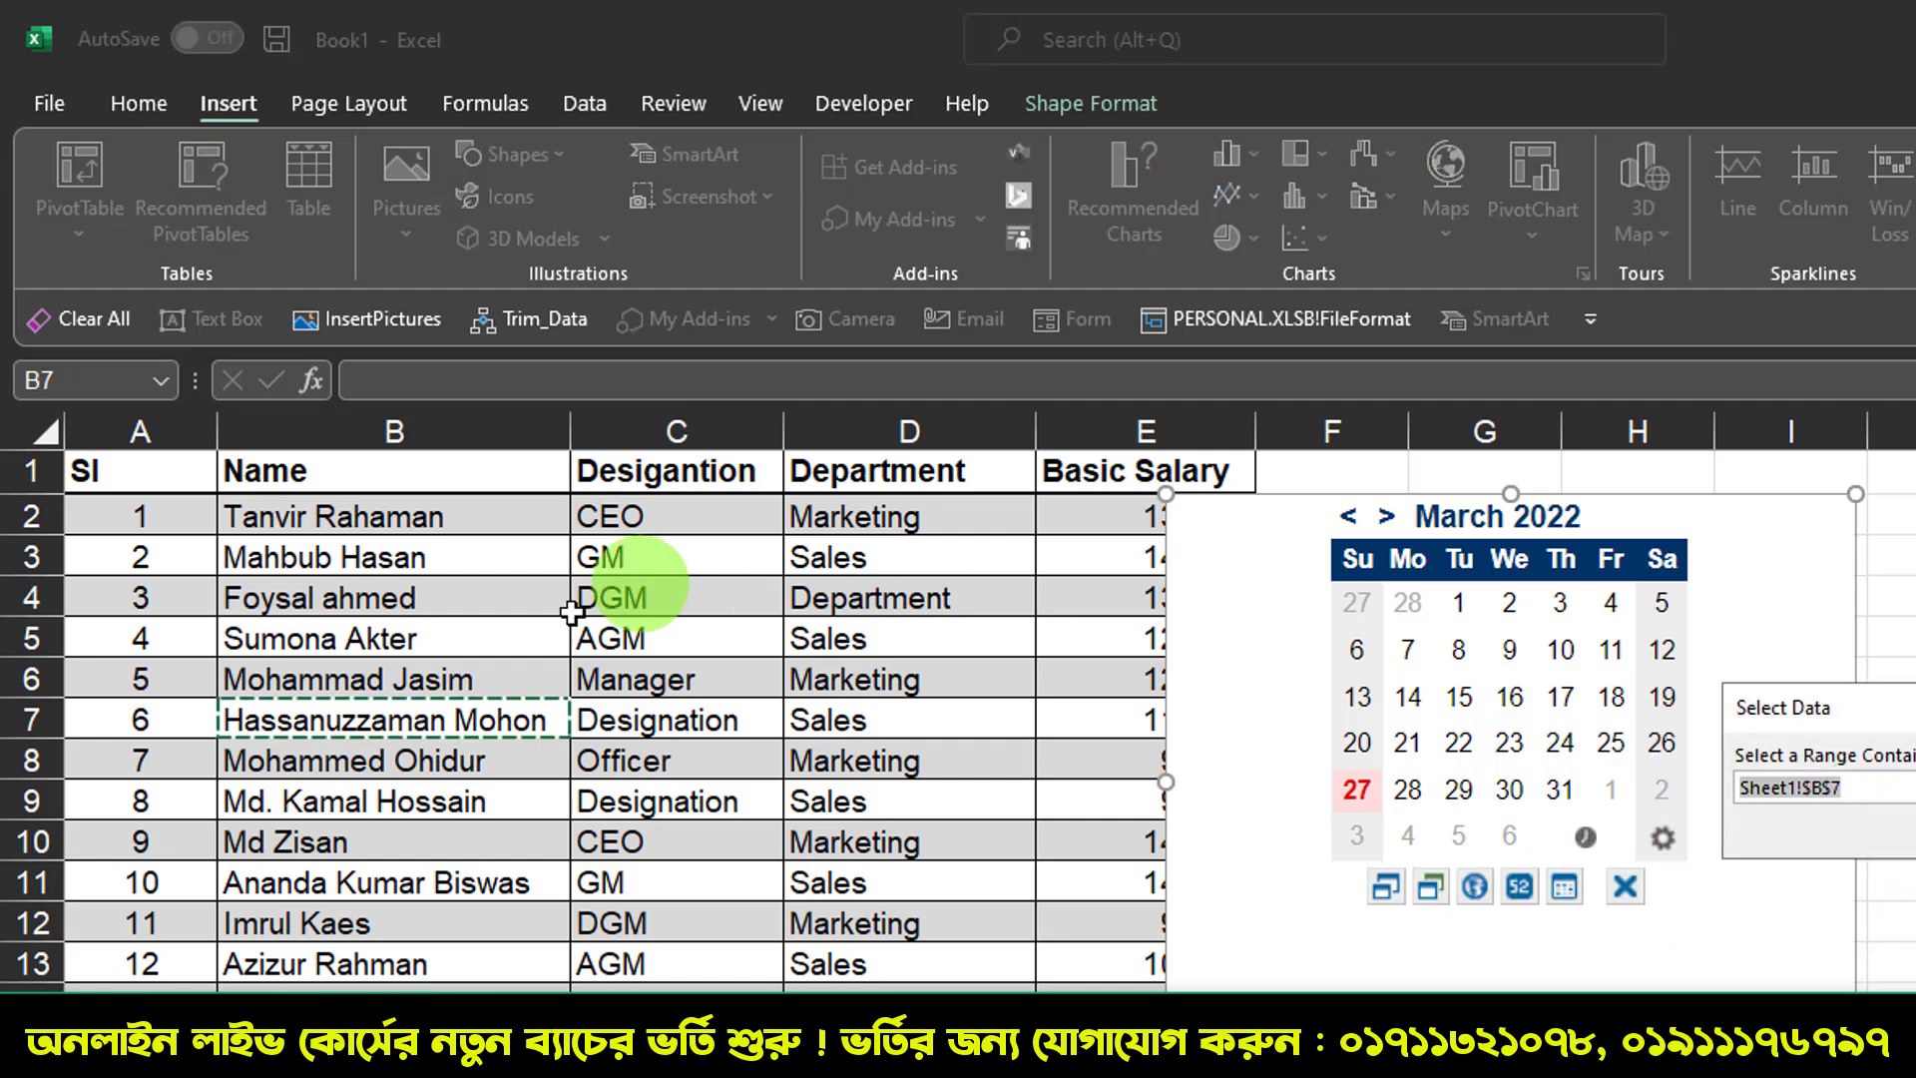
key("Return")
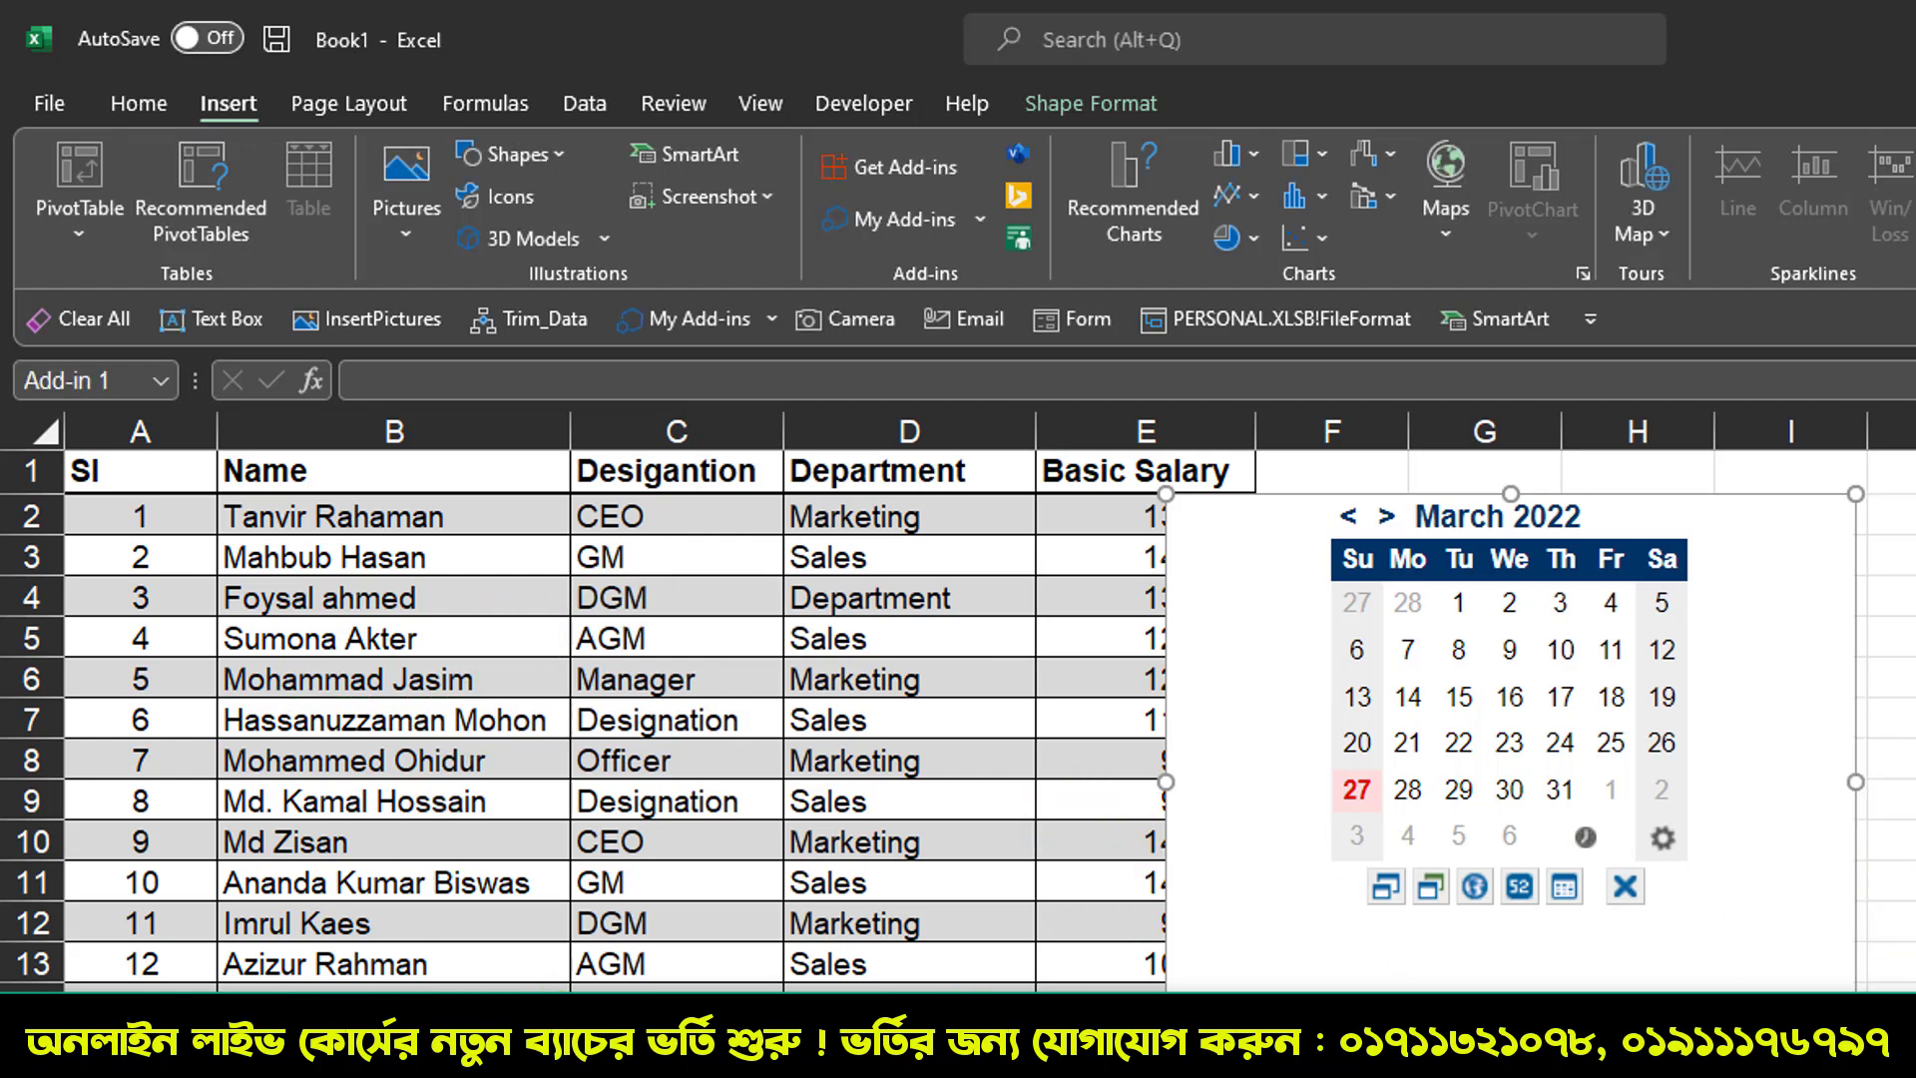
Step: Insert a new column B before Name with the header 'Date'
left_click(350, 414)
right_click(349, 410)
left_click(429, 687)
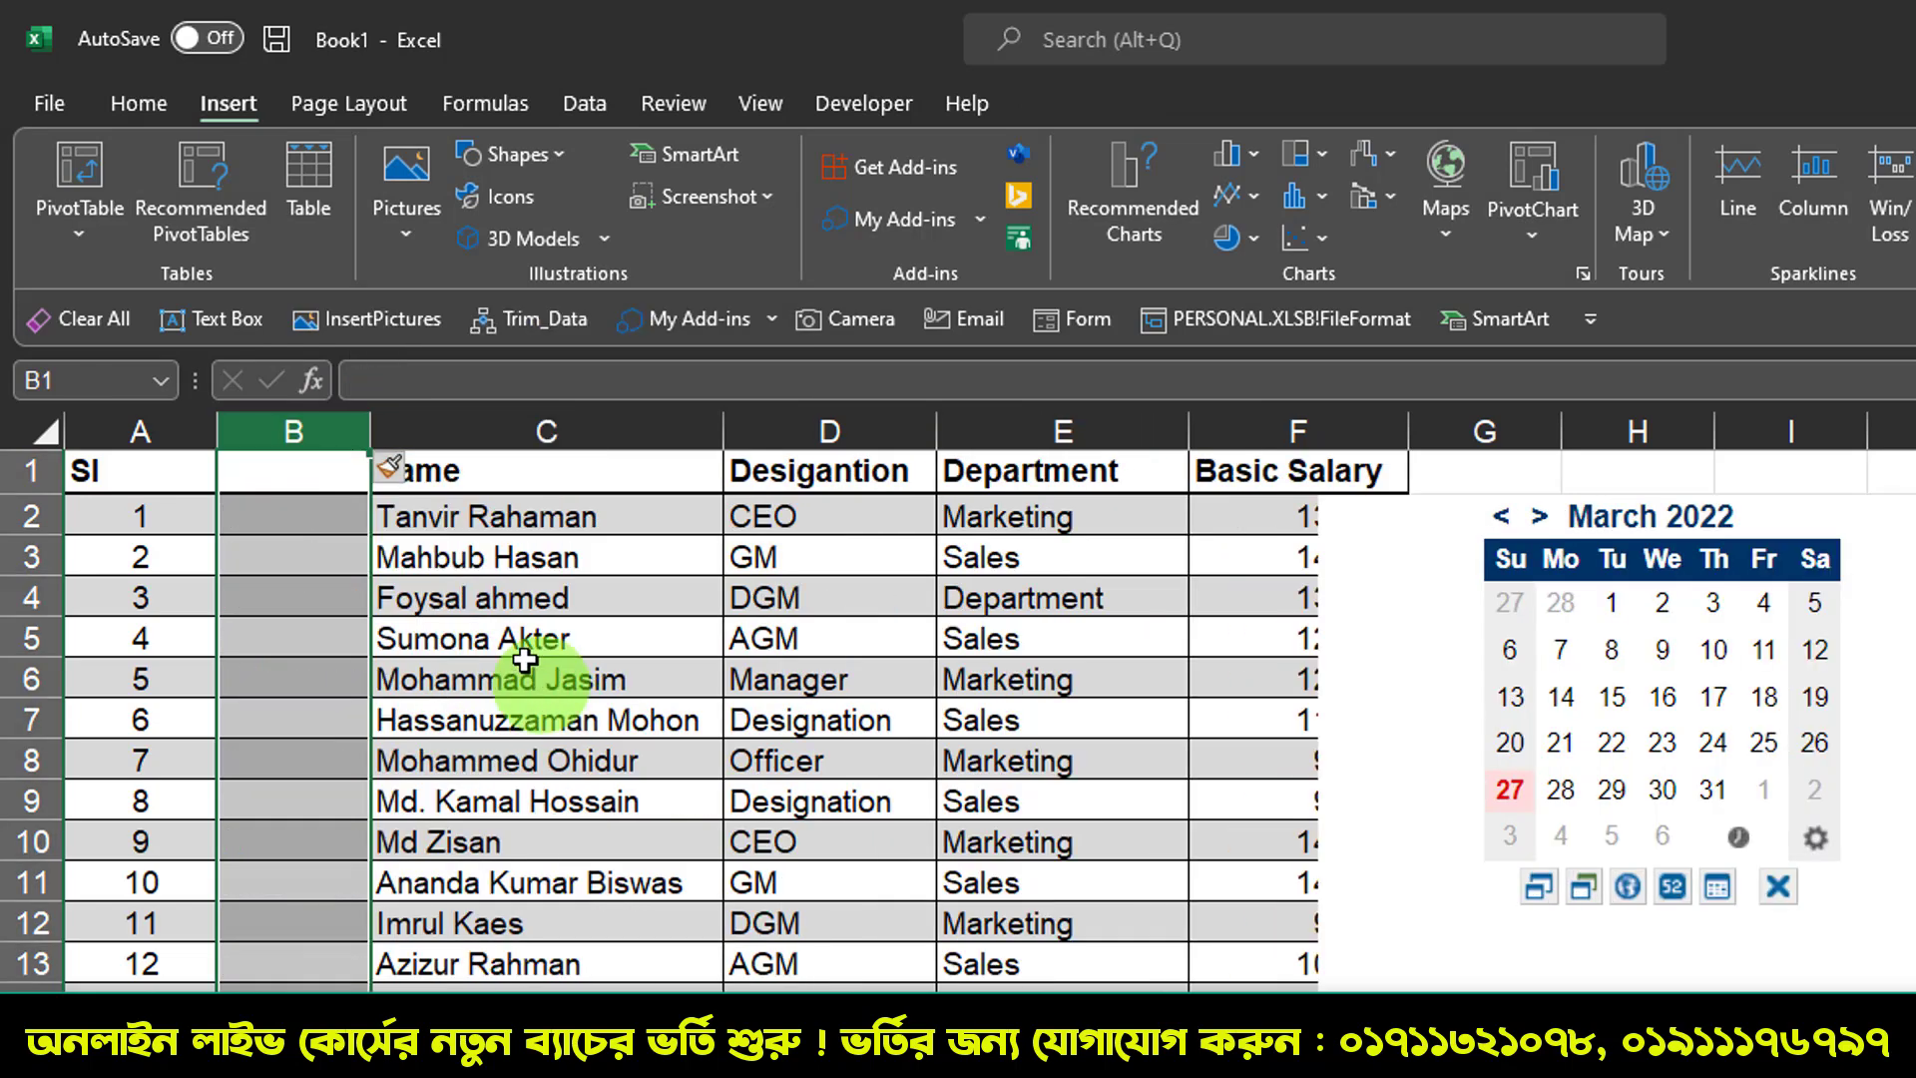
left_click(293, 487)
type("Date")
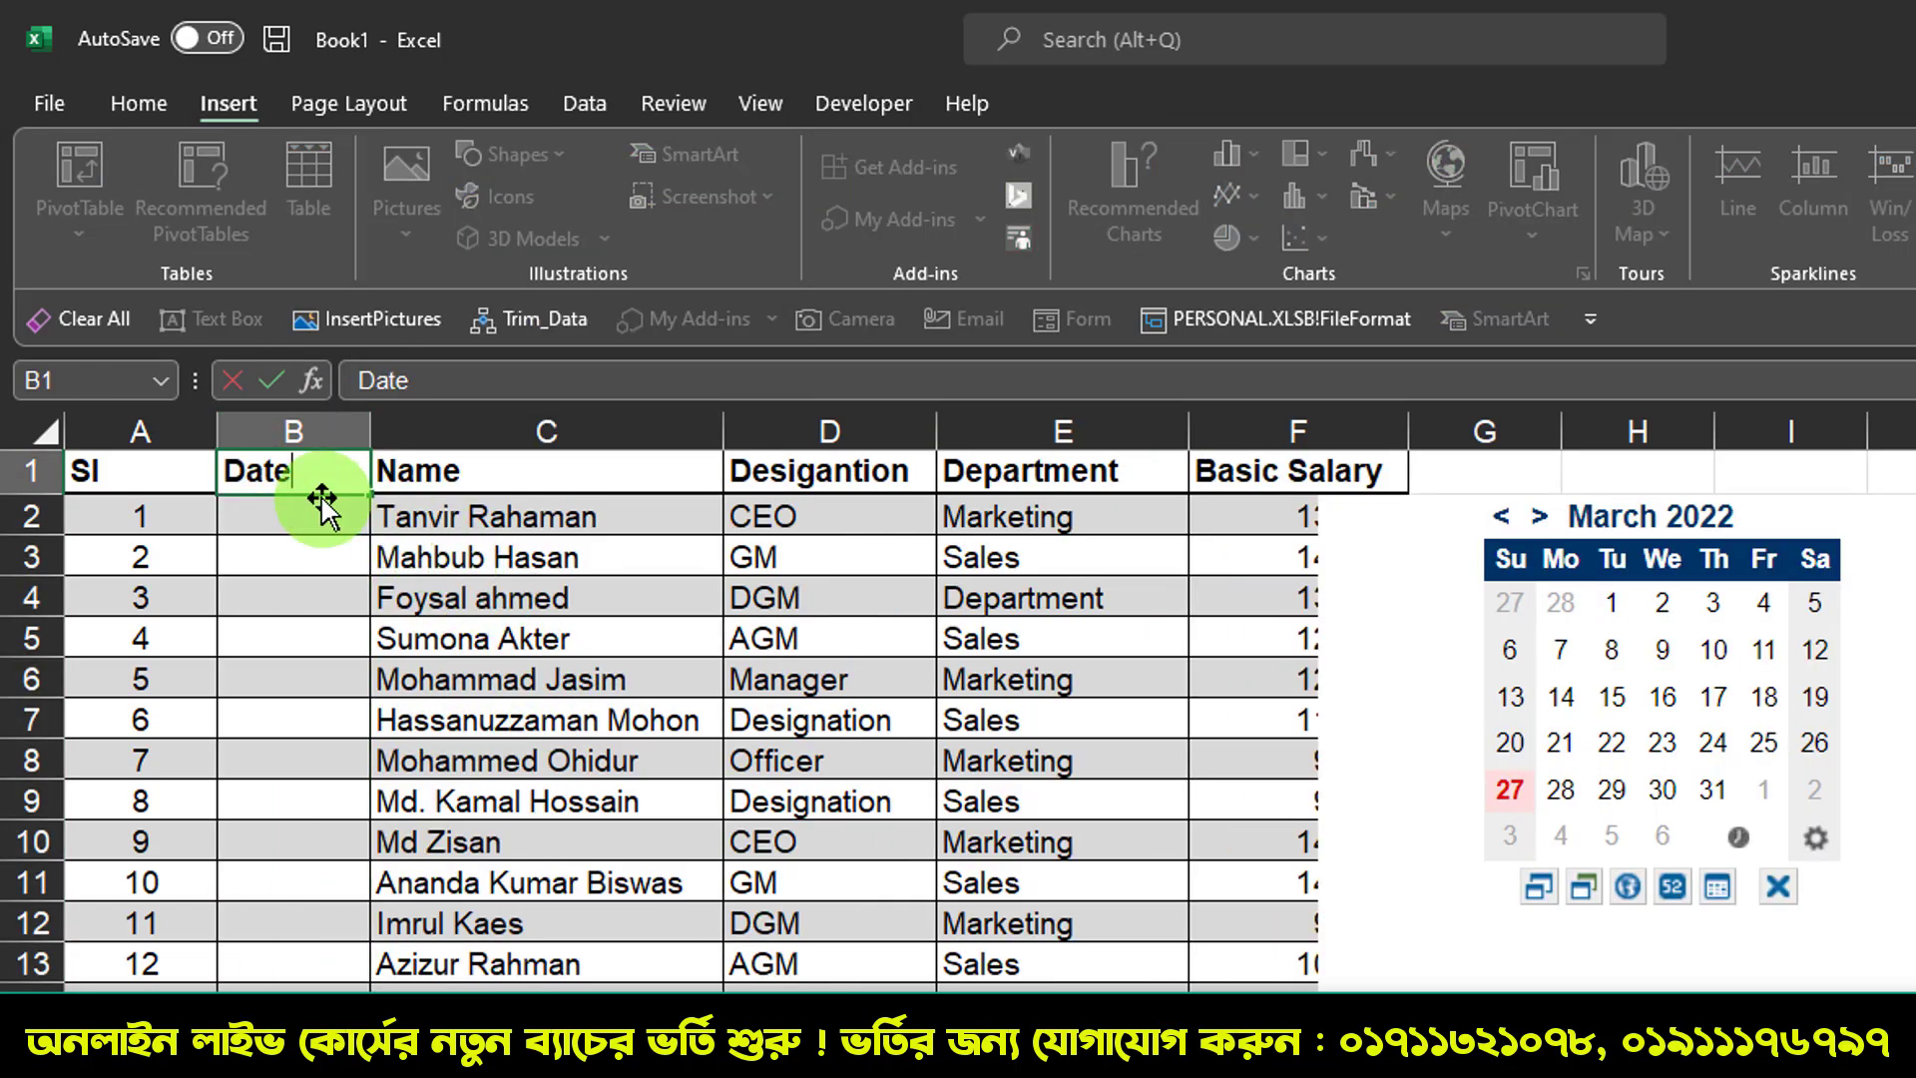
left_click(322, 509)
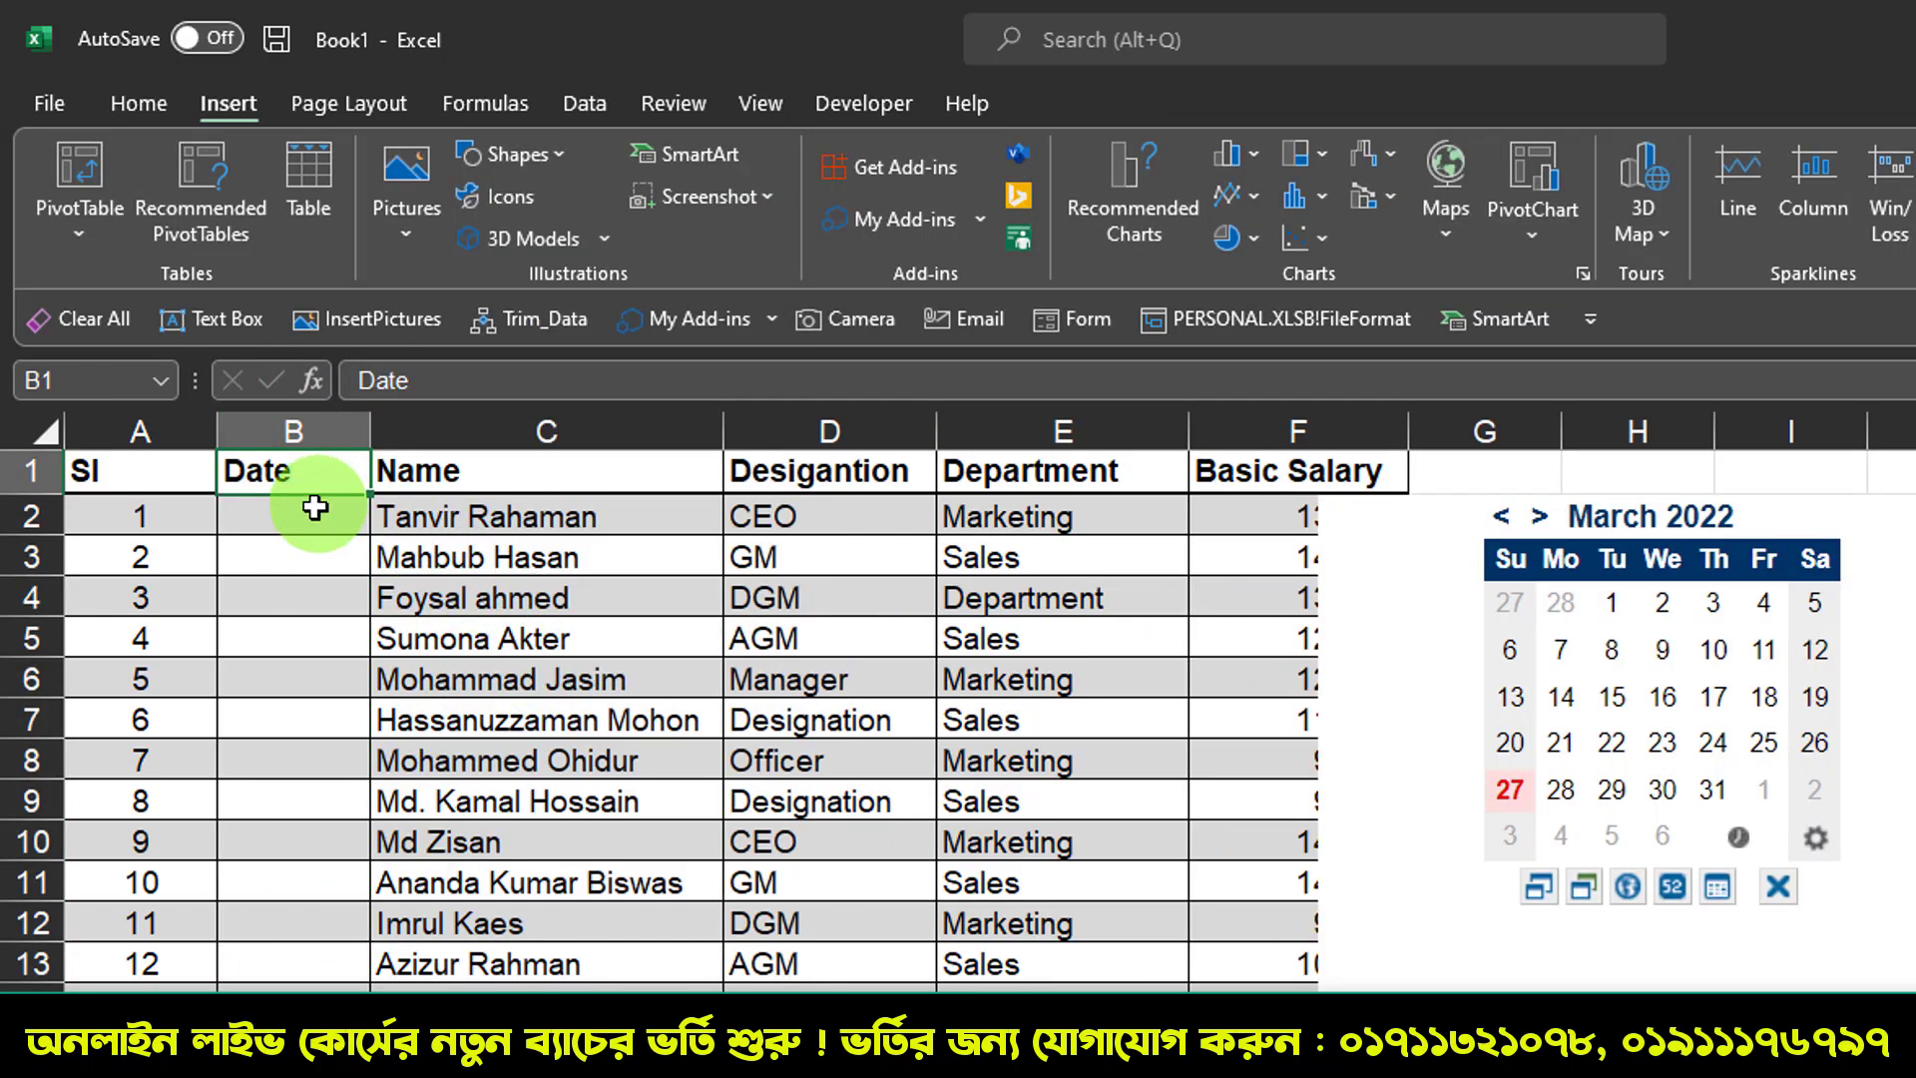
Step: Fill B2–B4 with 27-03-22, 01-03-22 and 04-03-22 from the calendar
left_click(1510, 793)
left_click(1510, 792)
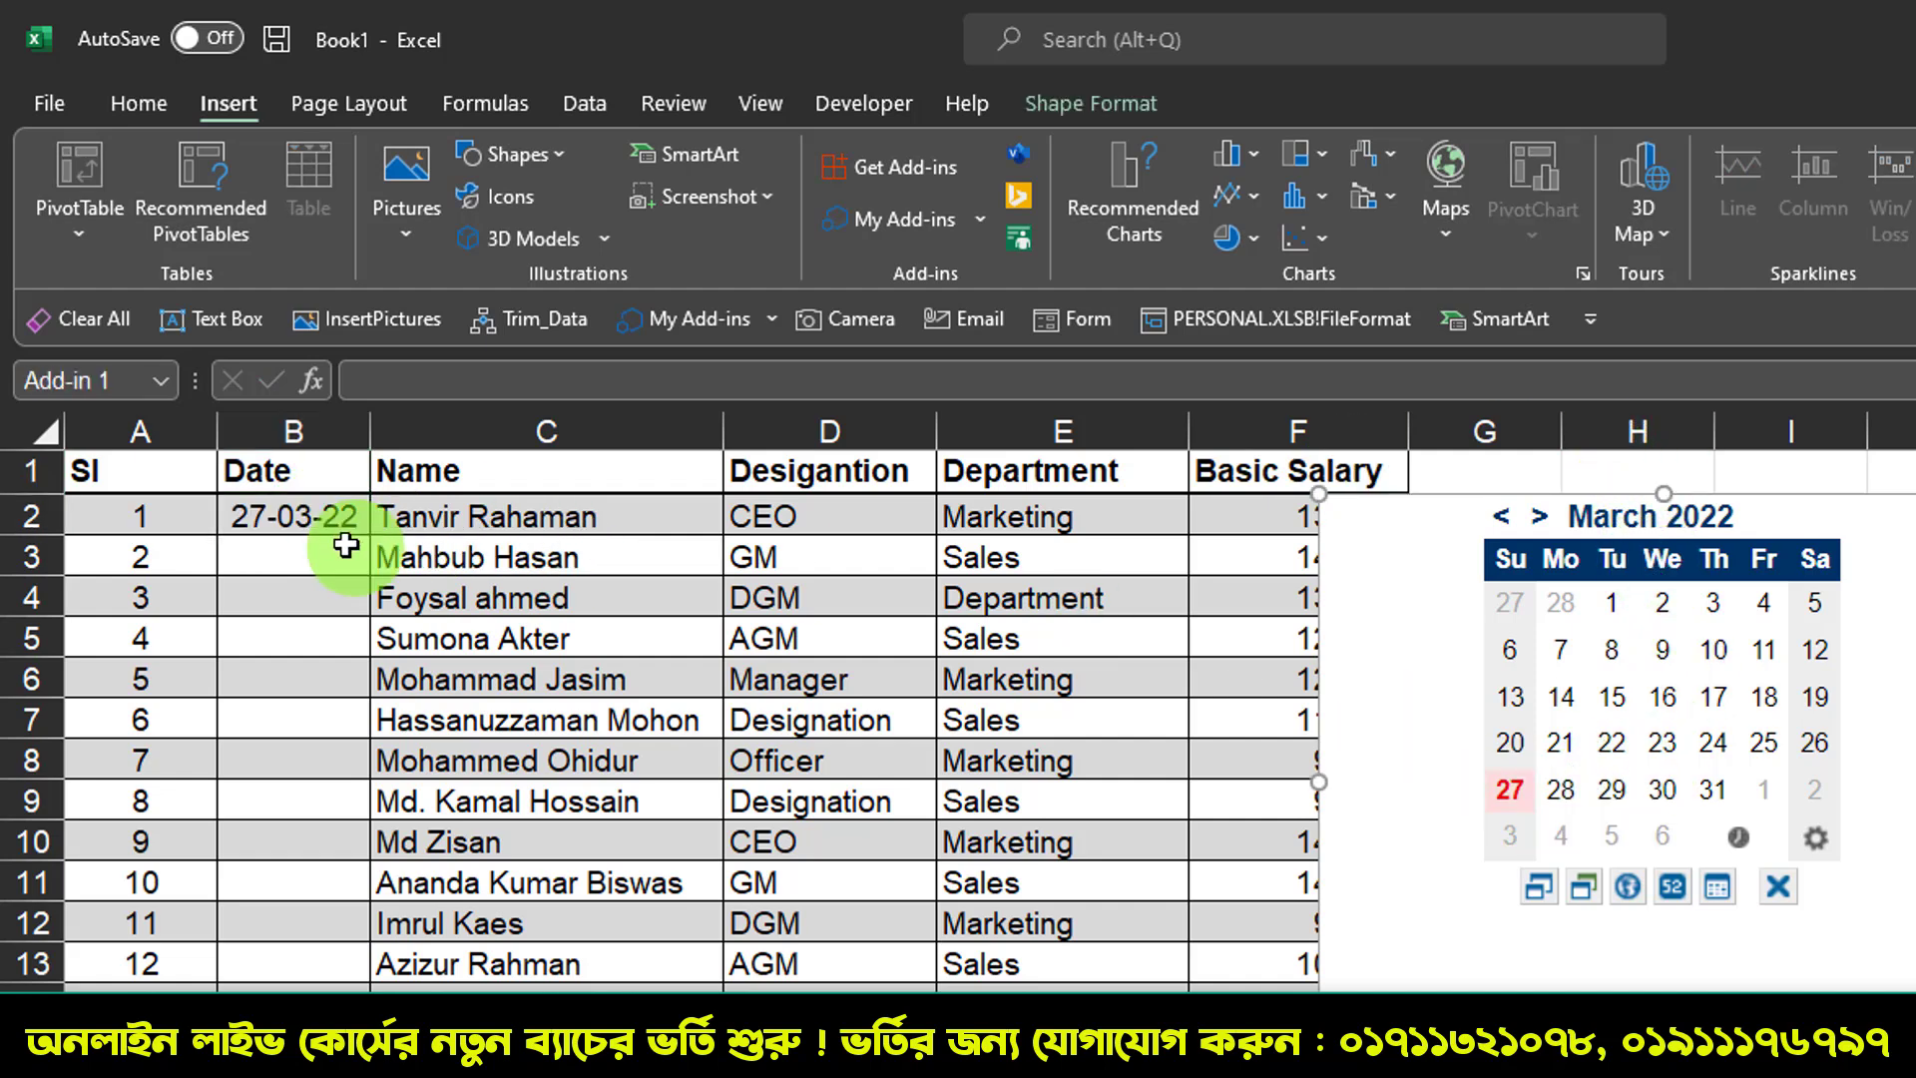
left_click(266, 556)
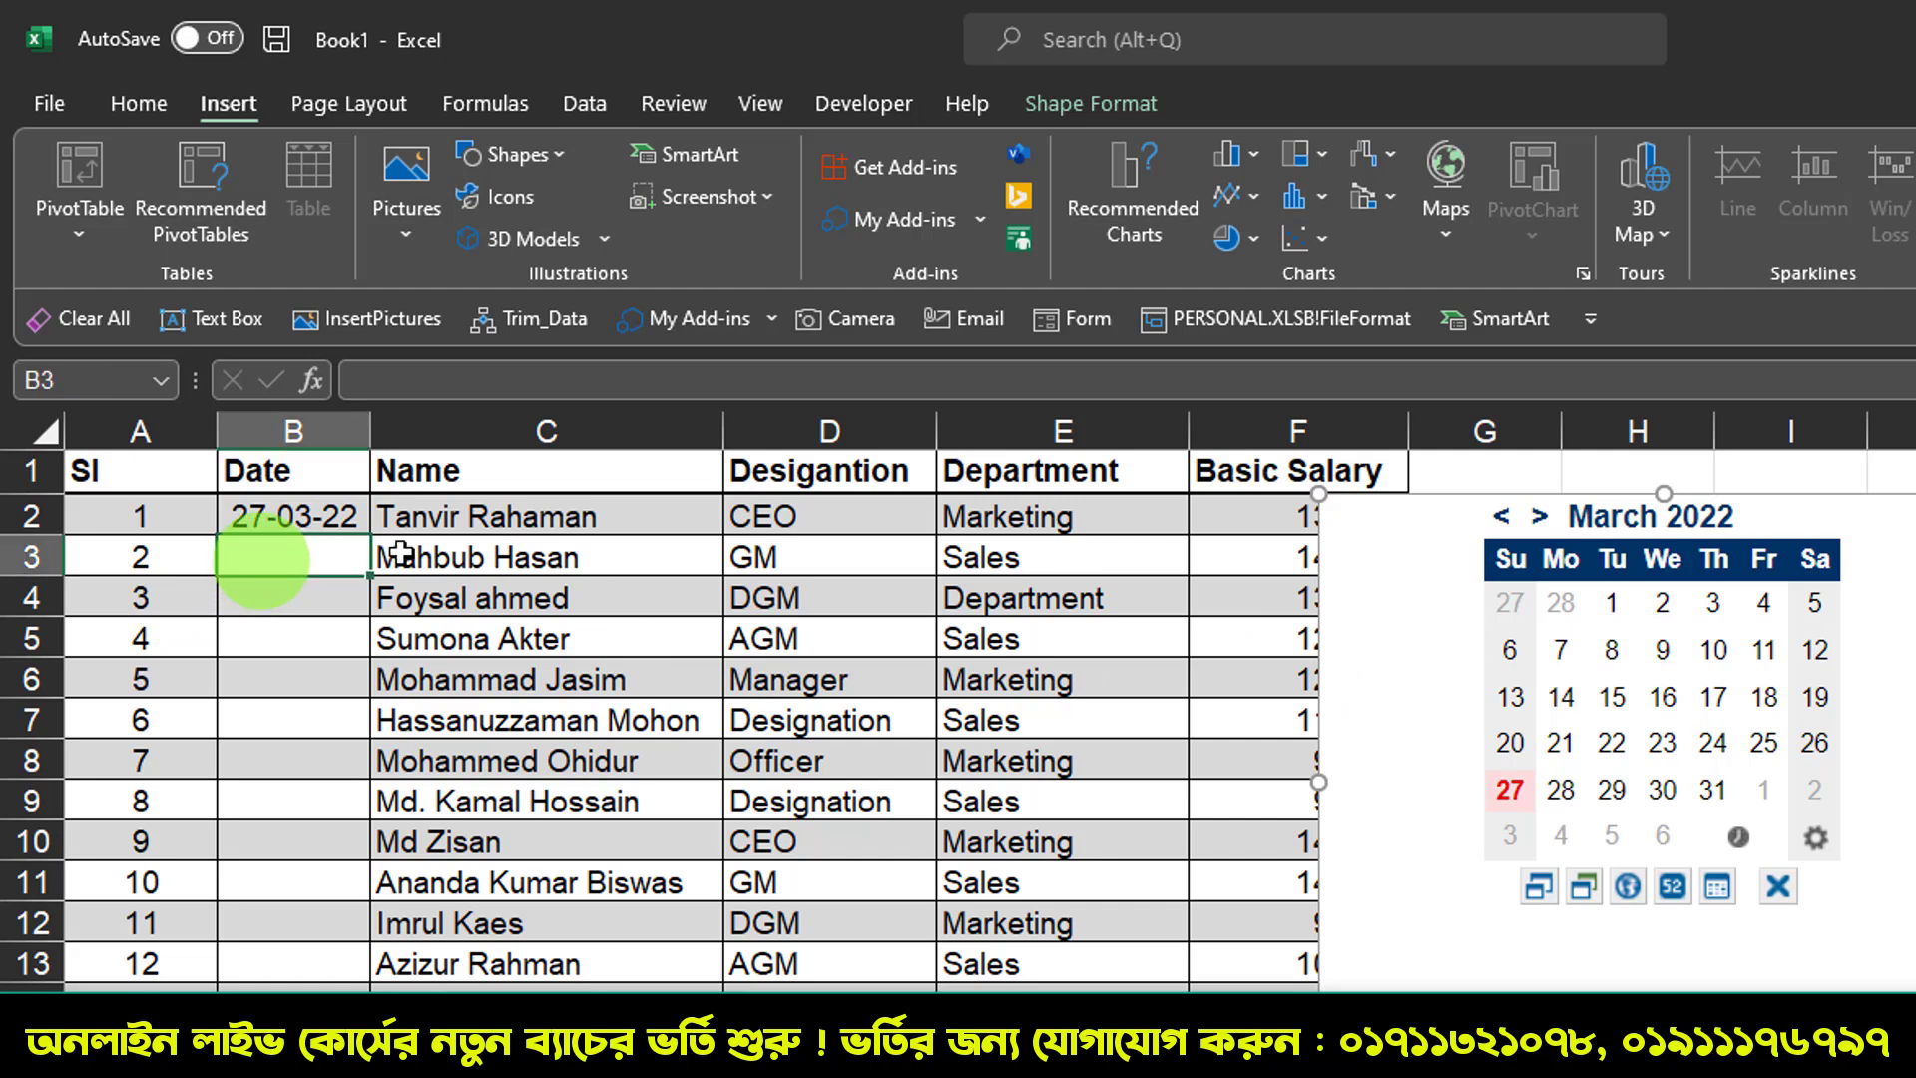
left_click(1613, 603)
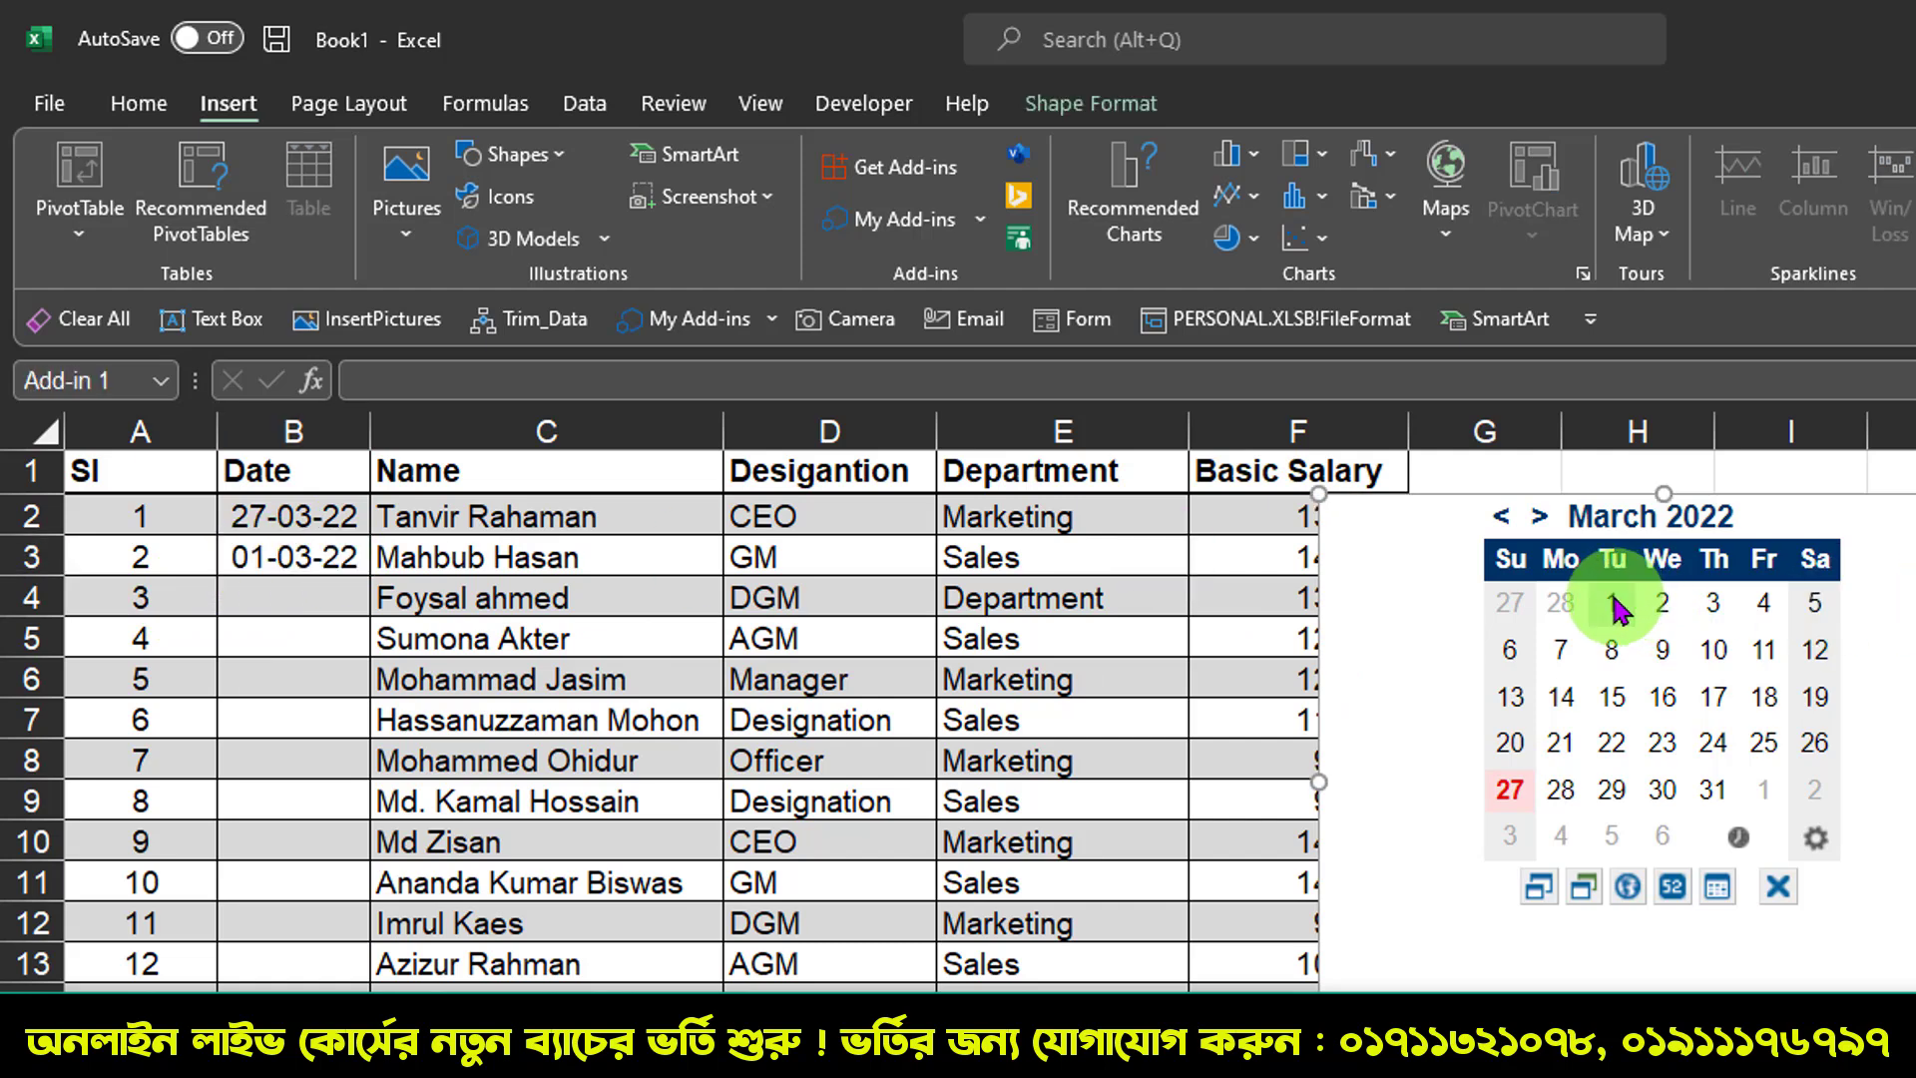
left_click(305, 604)
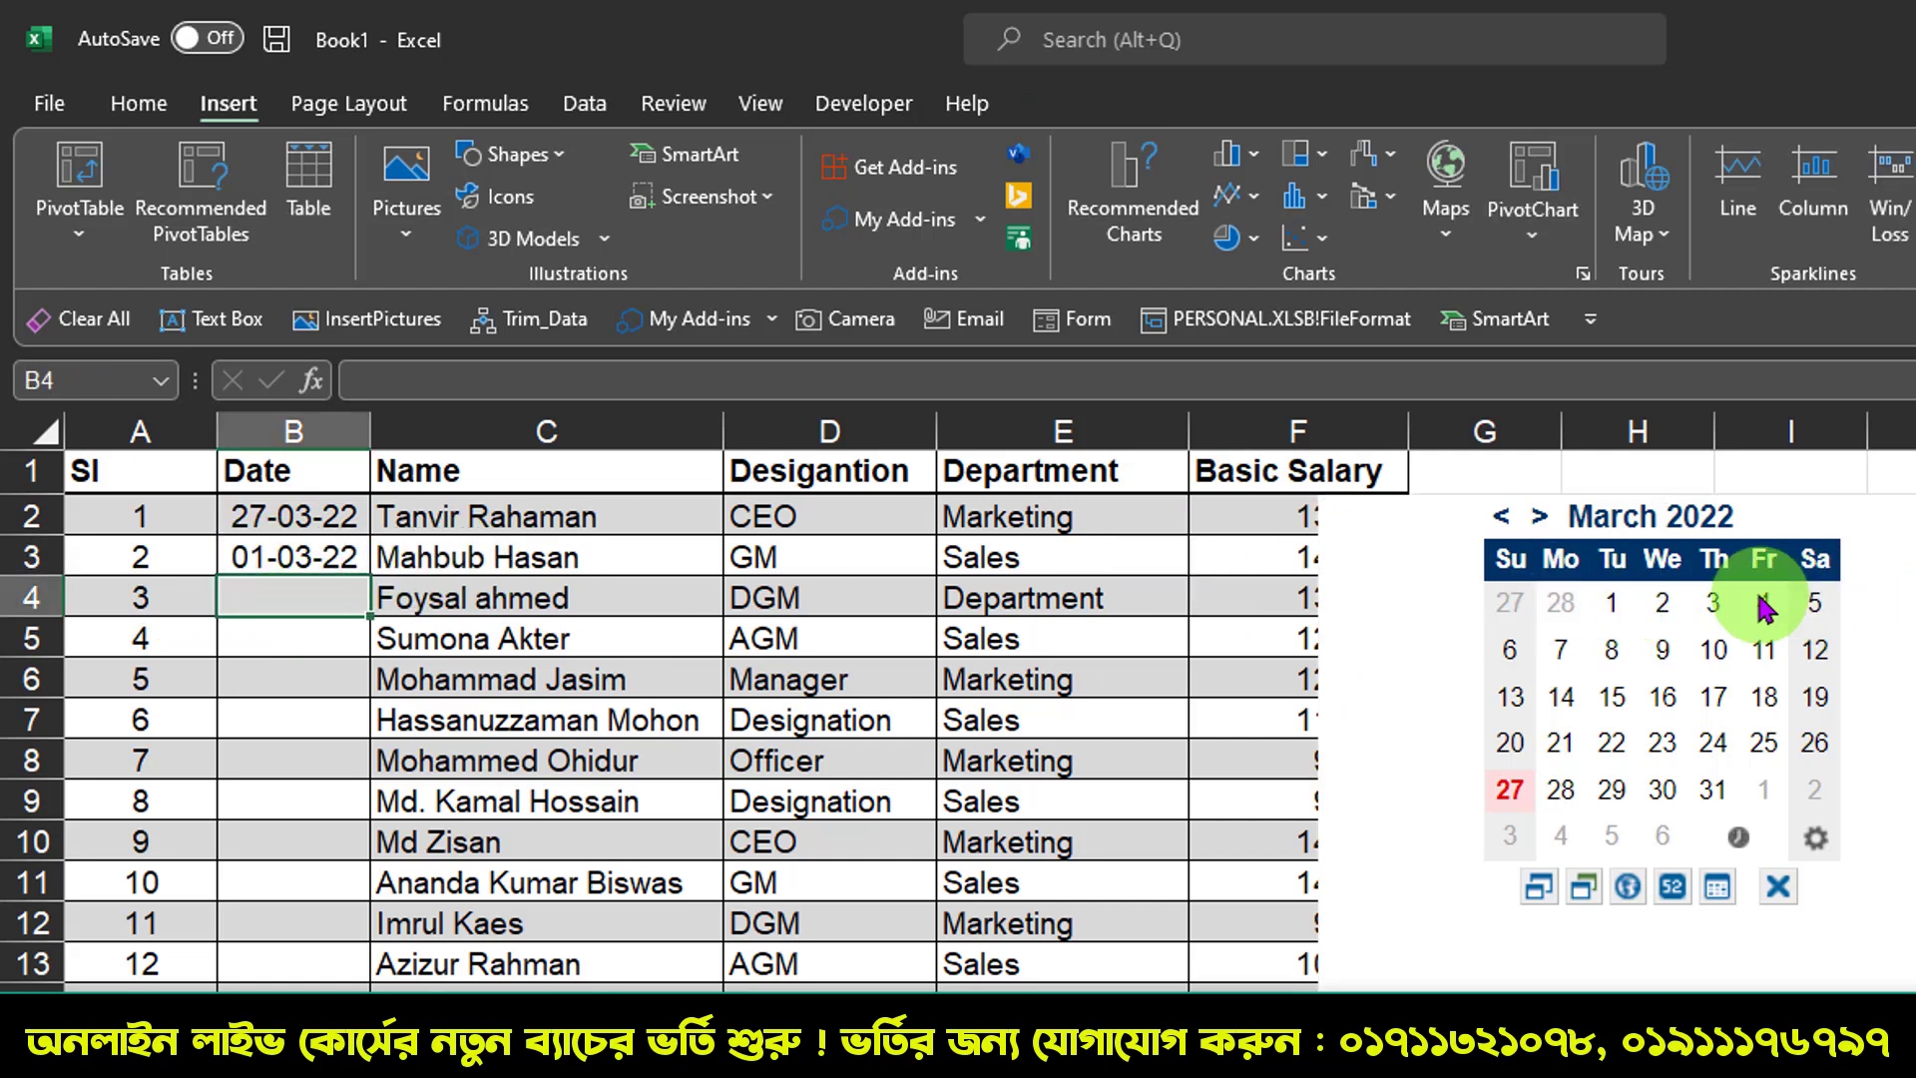
left_click(1763, 602)
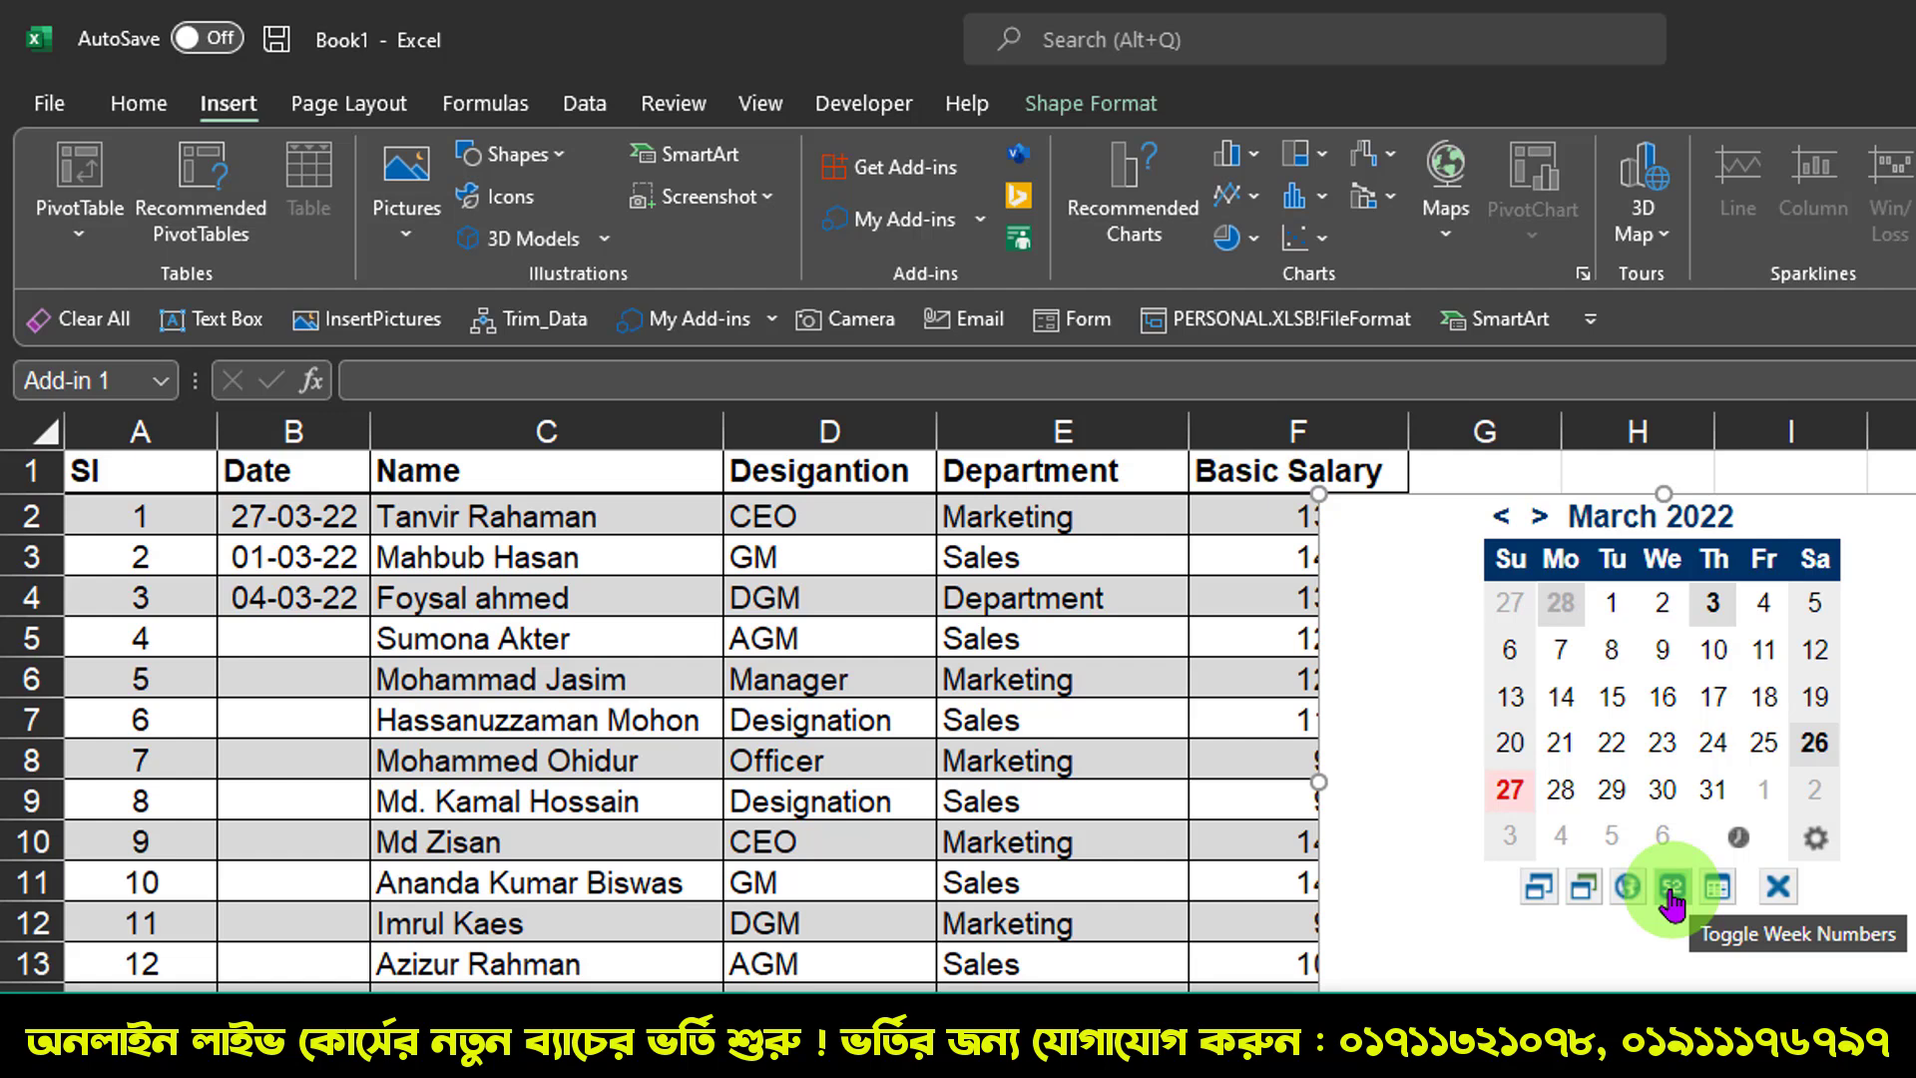
Step: Turn on week numbers and switch the calendar to the ISO system with Monday-first weeks
left_click(1672, 888)
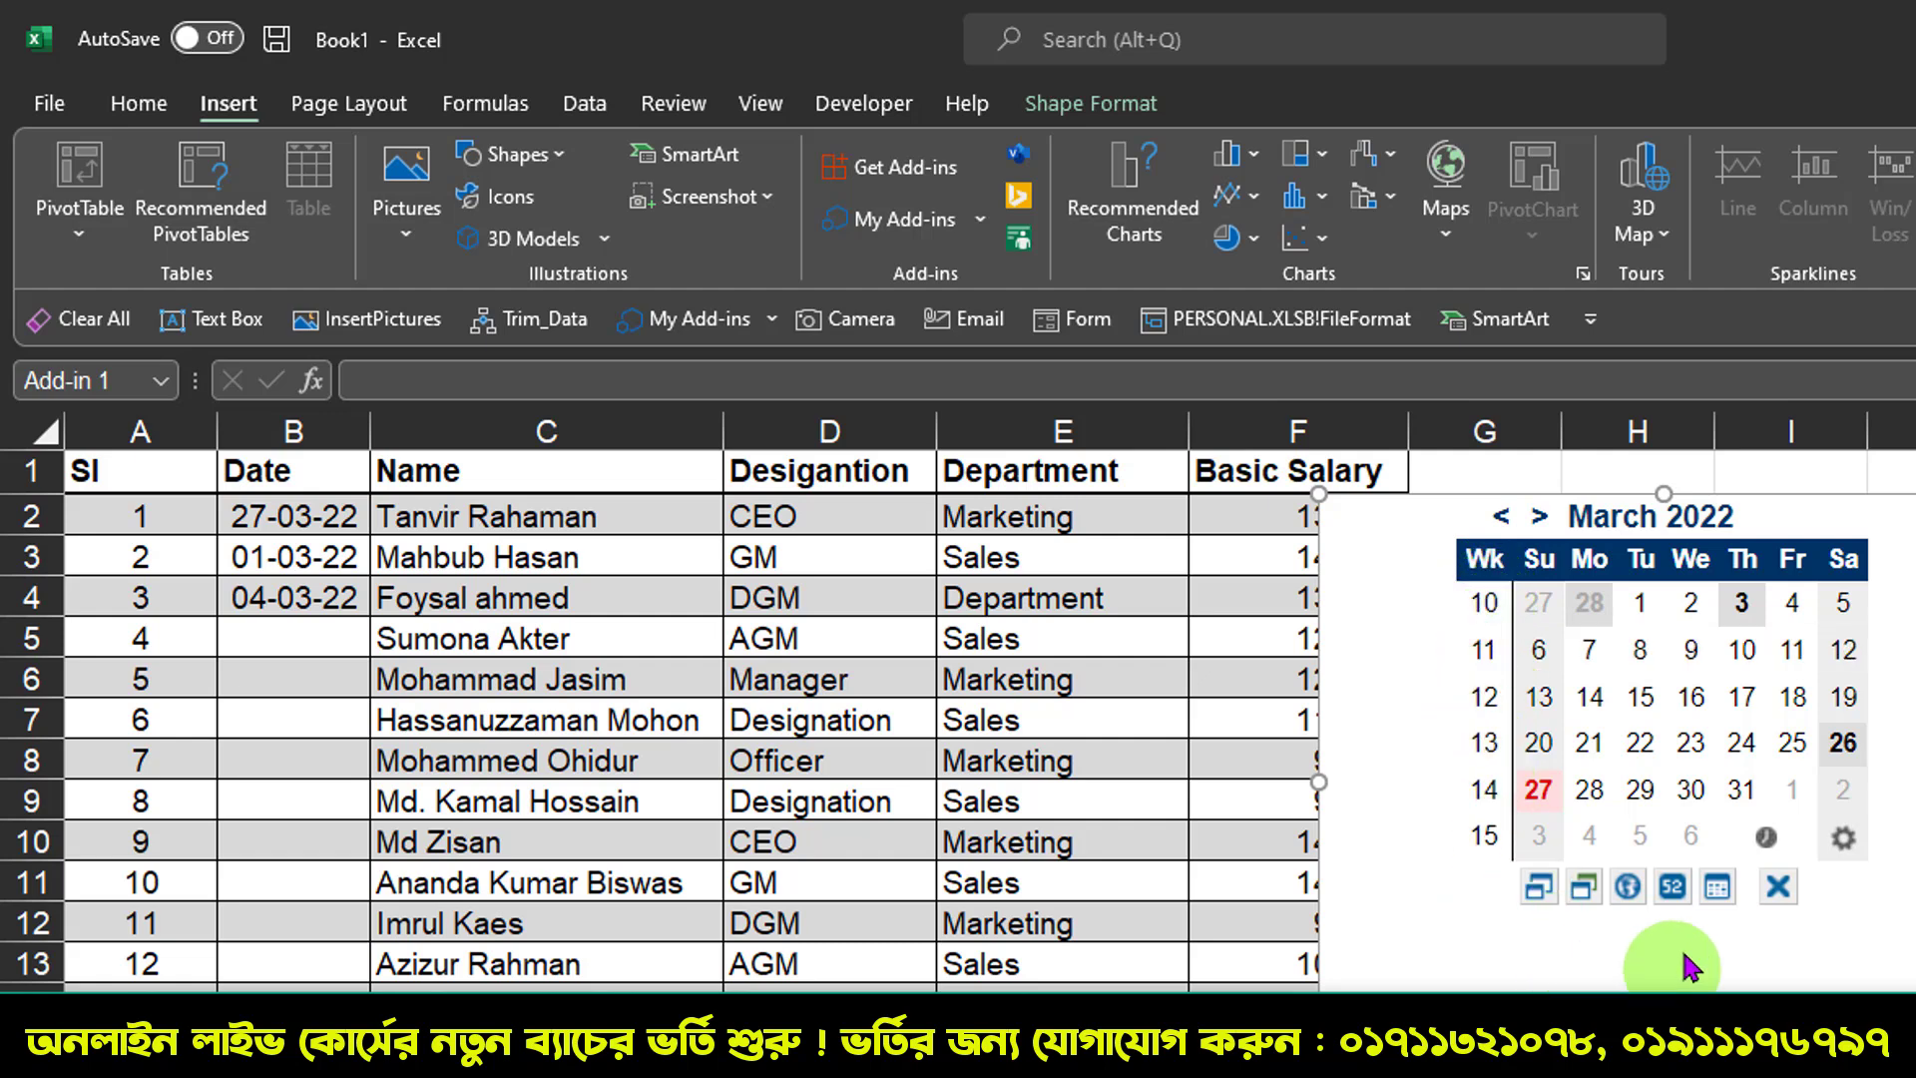
left_click(1628, 888)
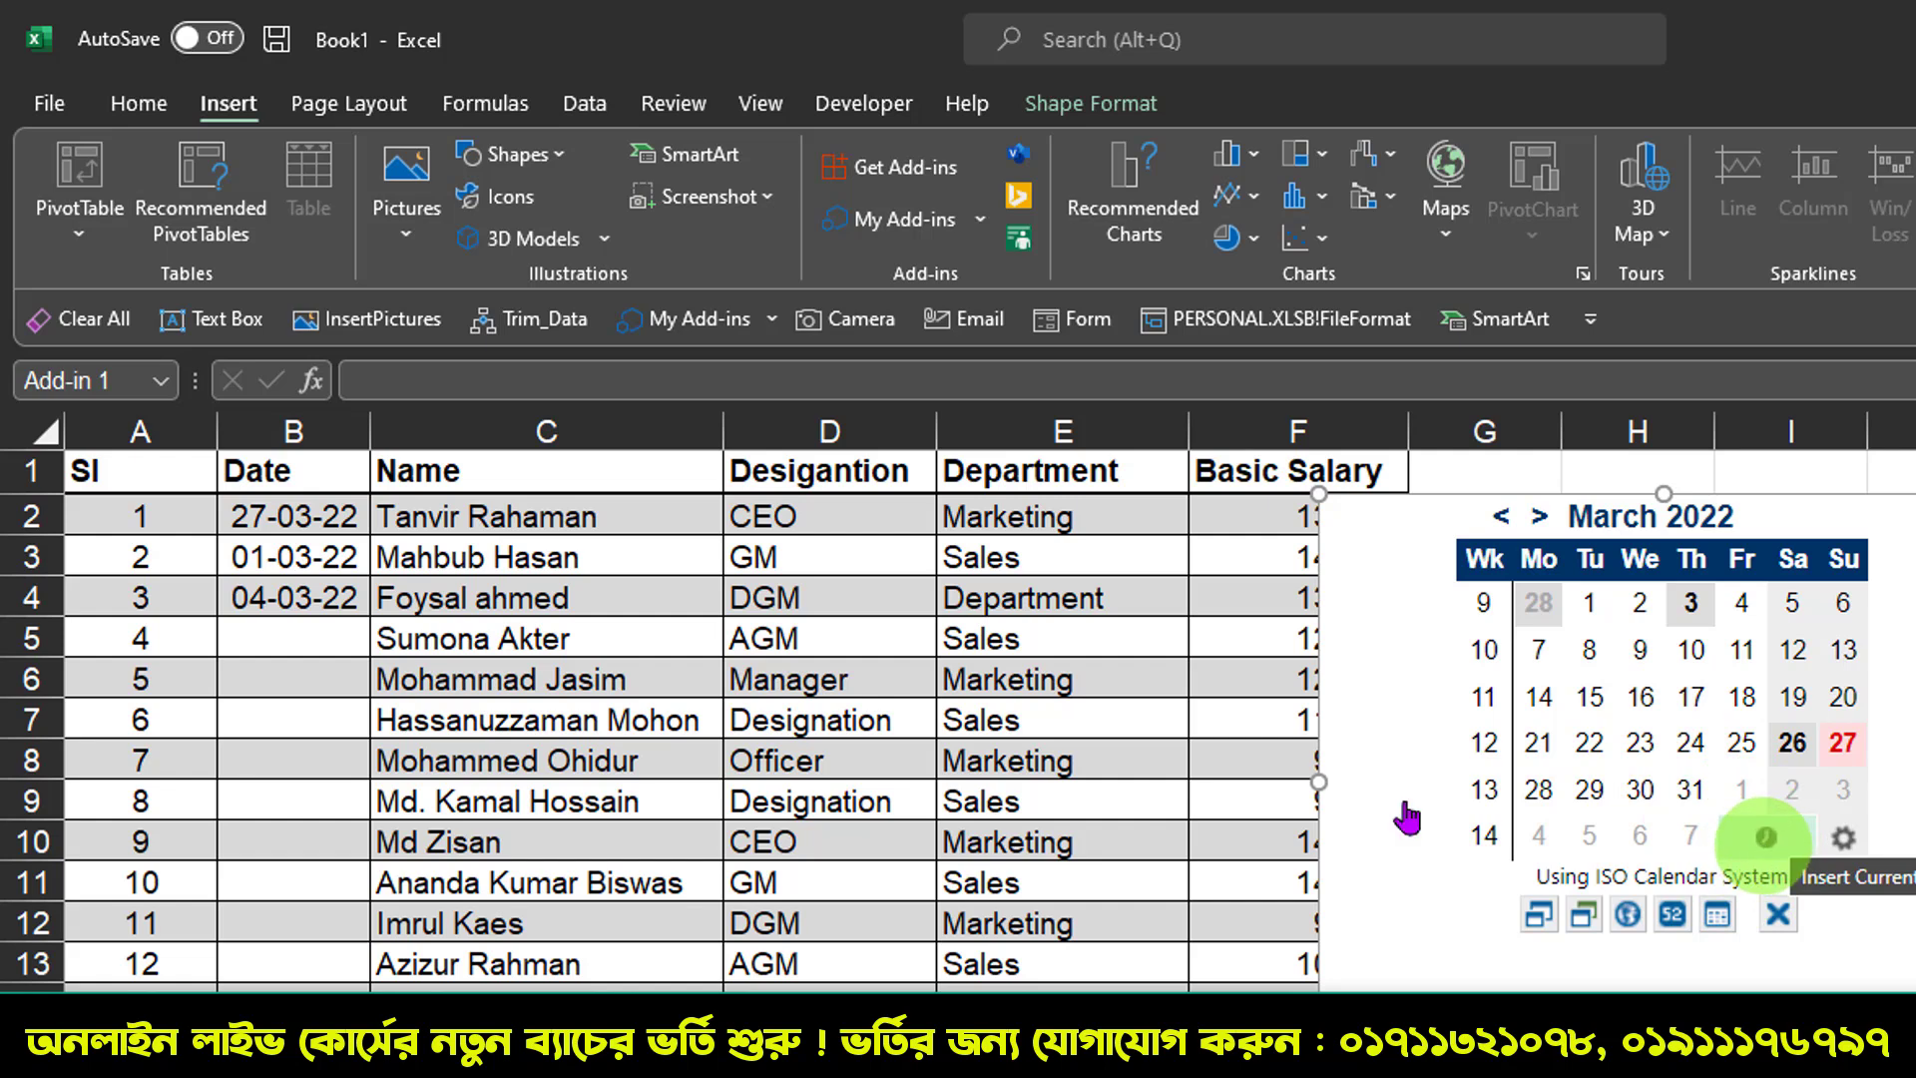
left_click(483, 431)
Step: Insert a blank column C, move the calendar over D–F, and insert the current time into C2
right_click(481, 432)
left_click(564, 702)
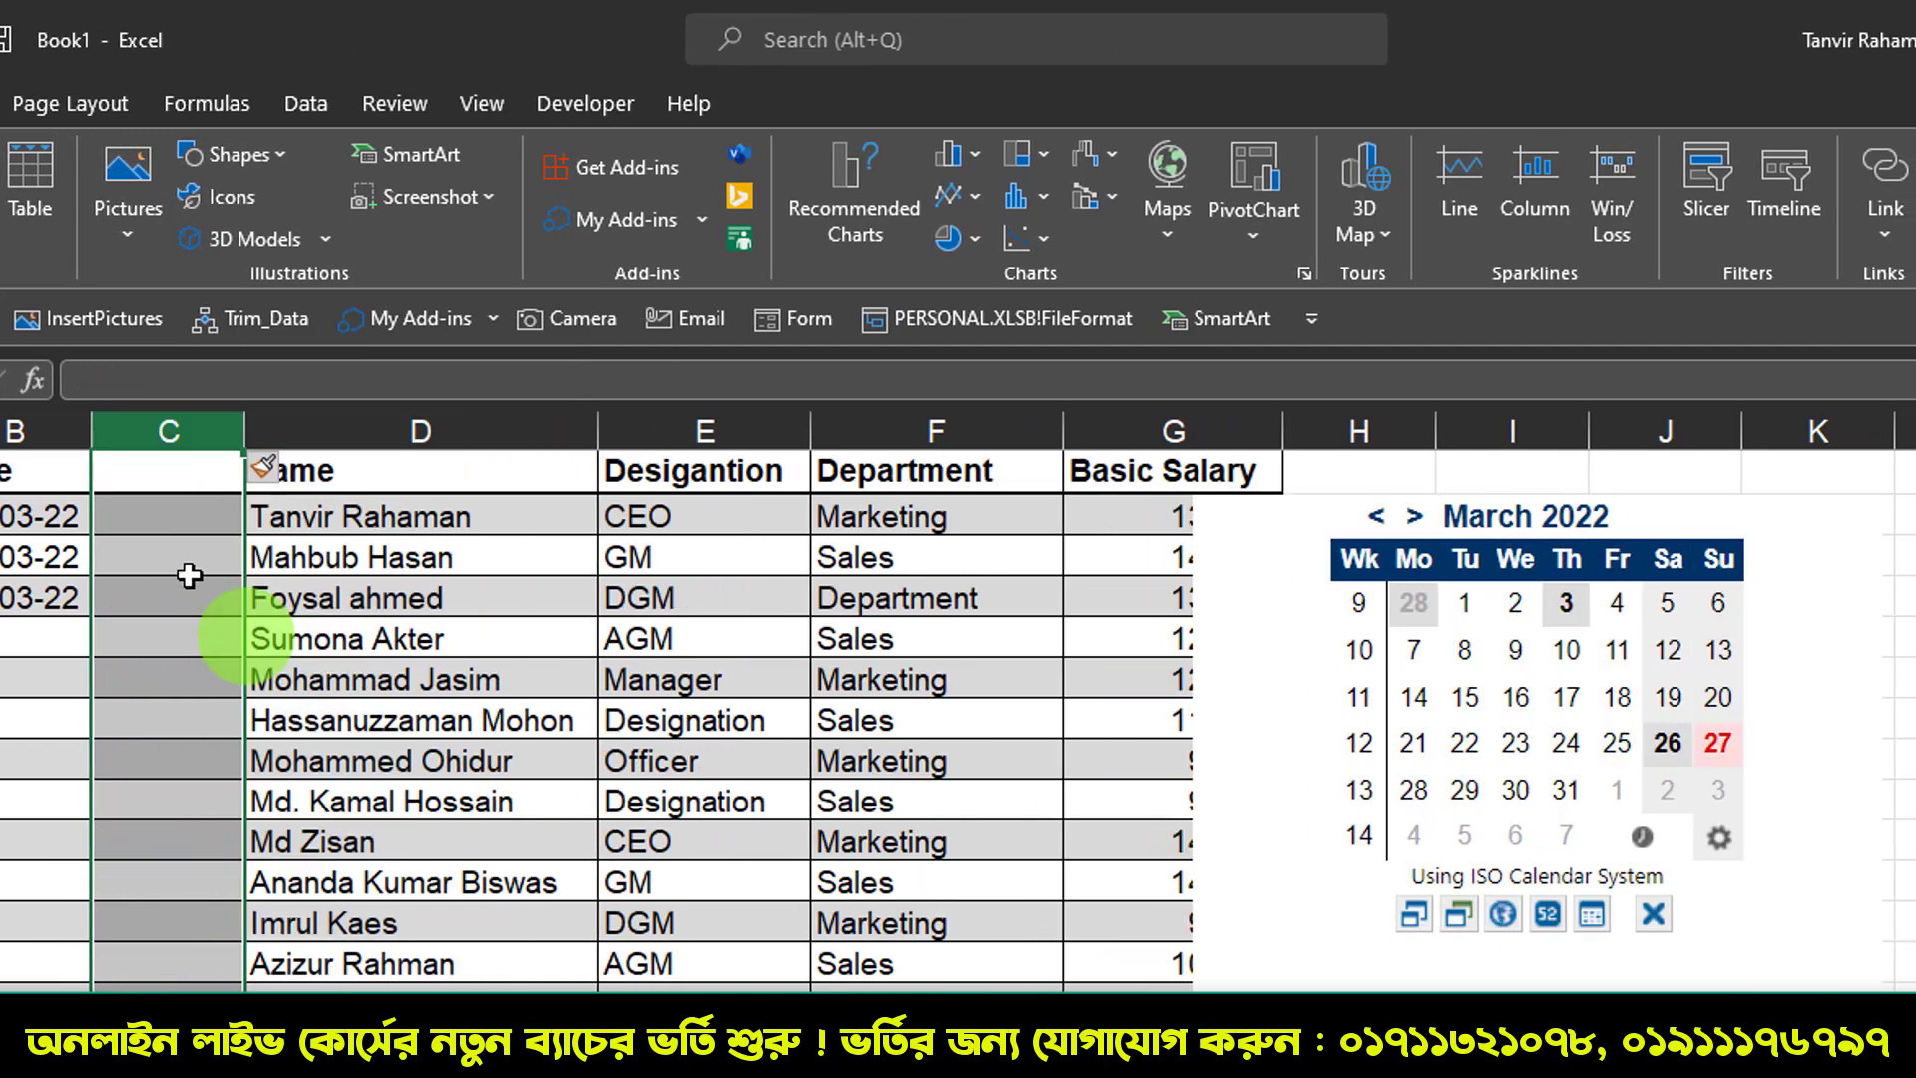
left_click(1332, 522)
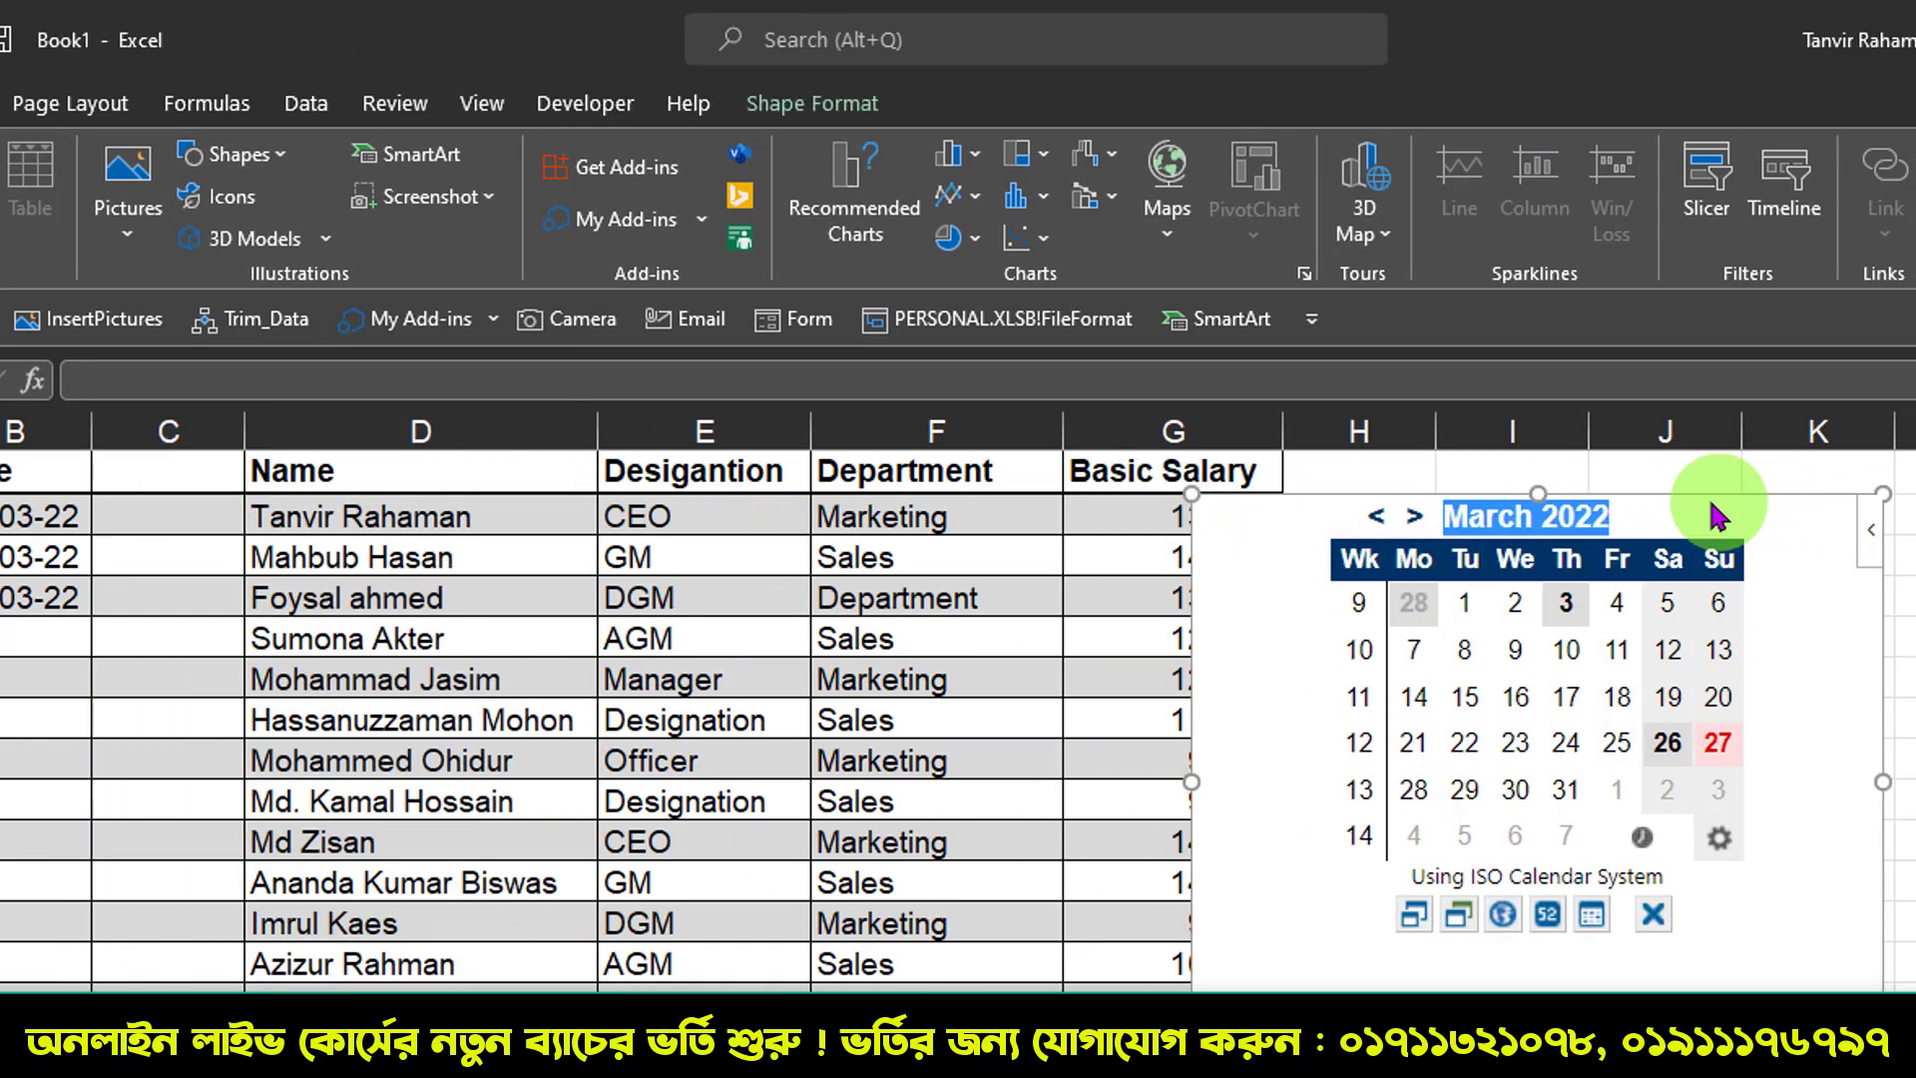
left_click_drag(1702, 492, 945, 461)
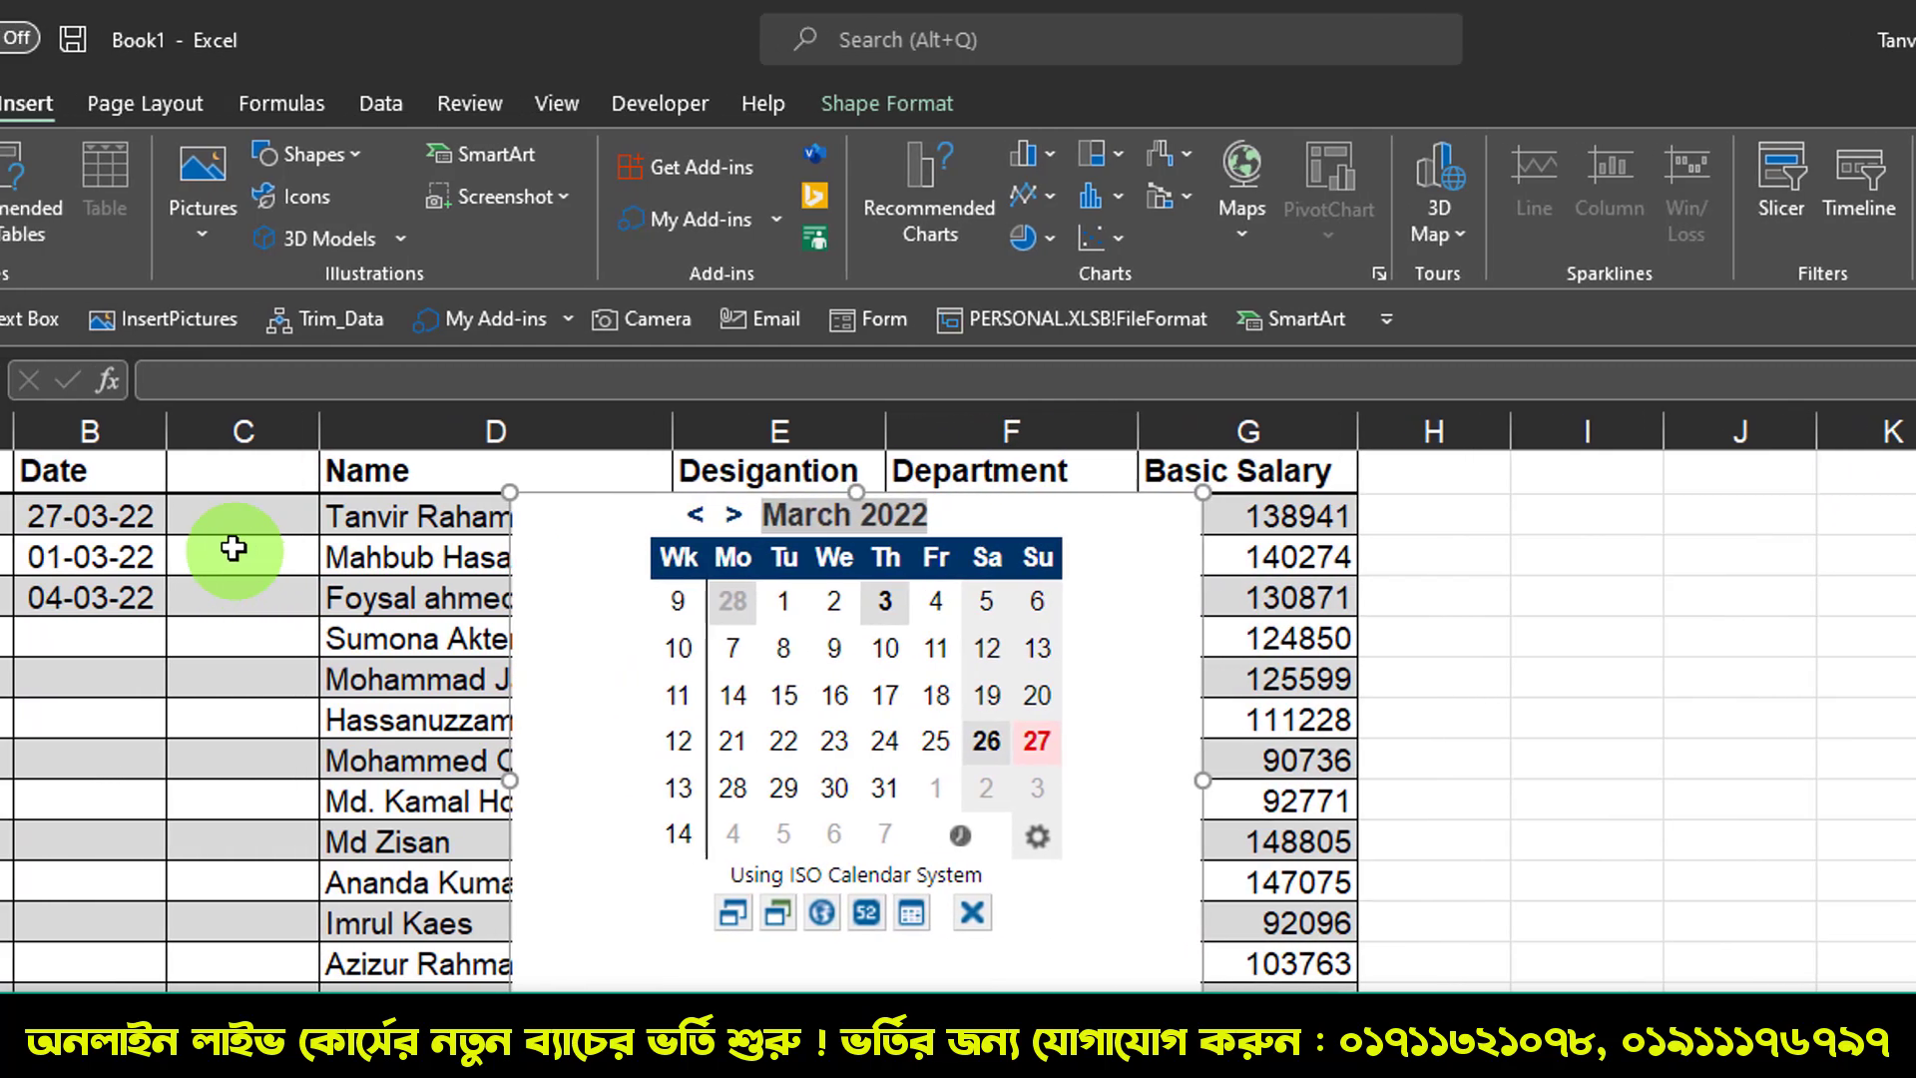
left_click(451, 517)
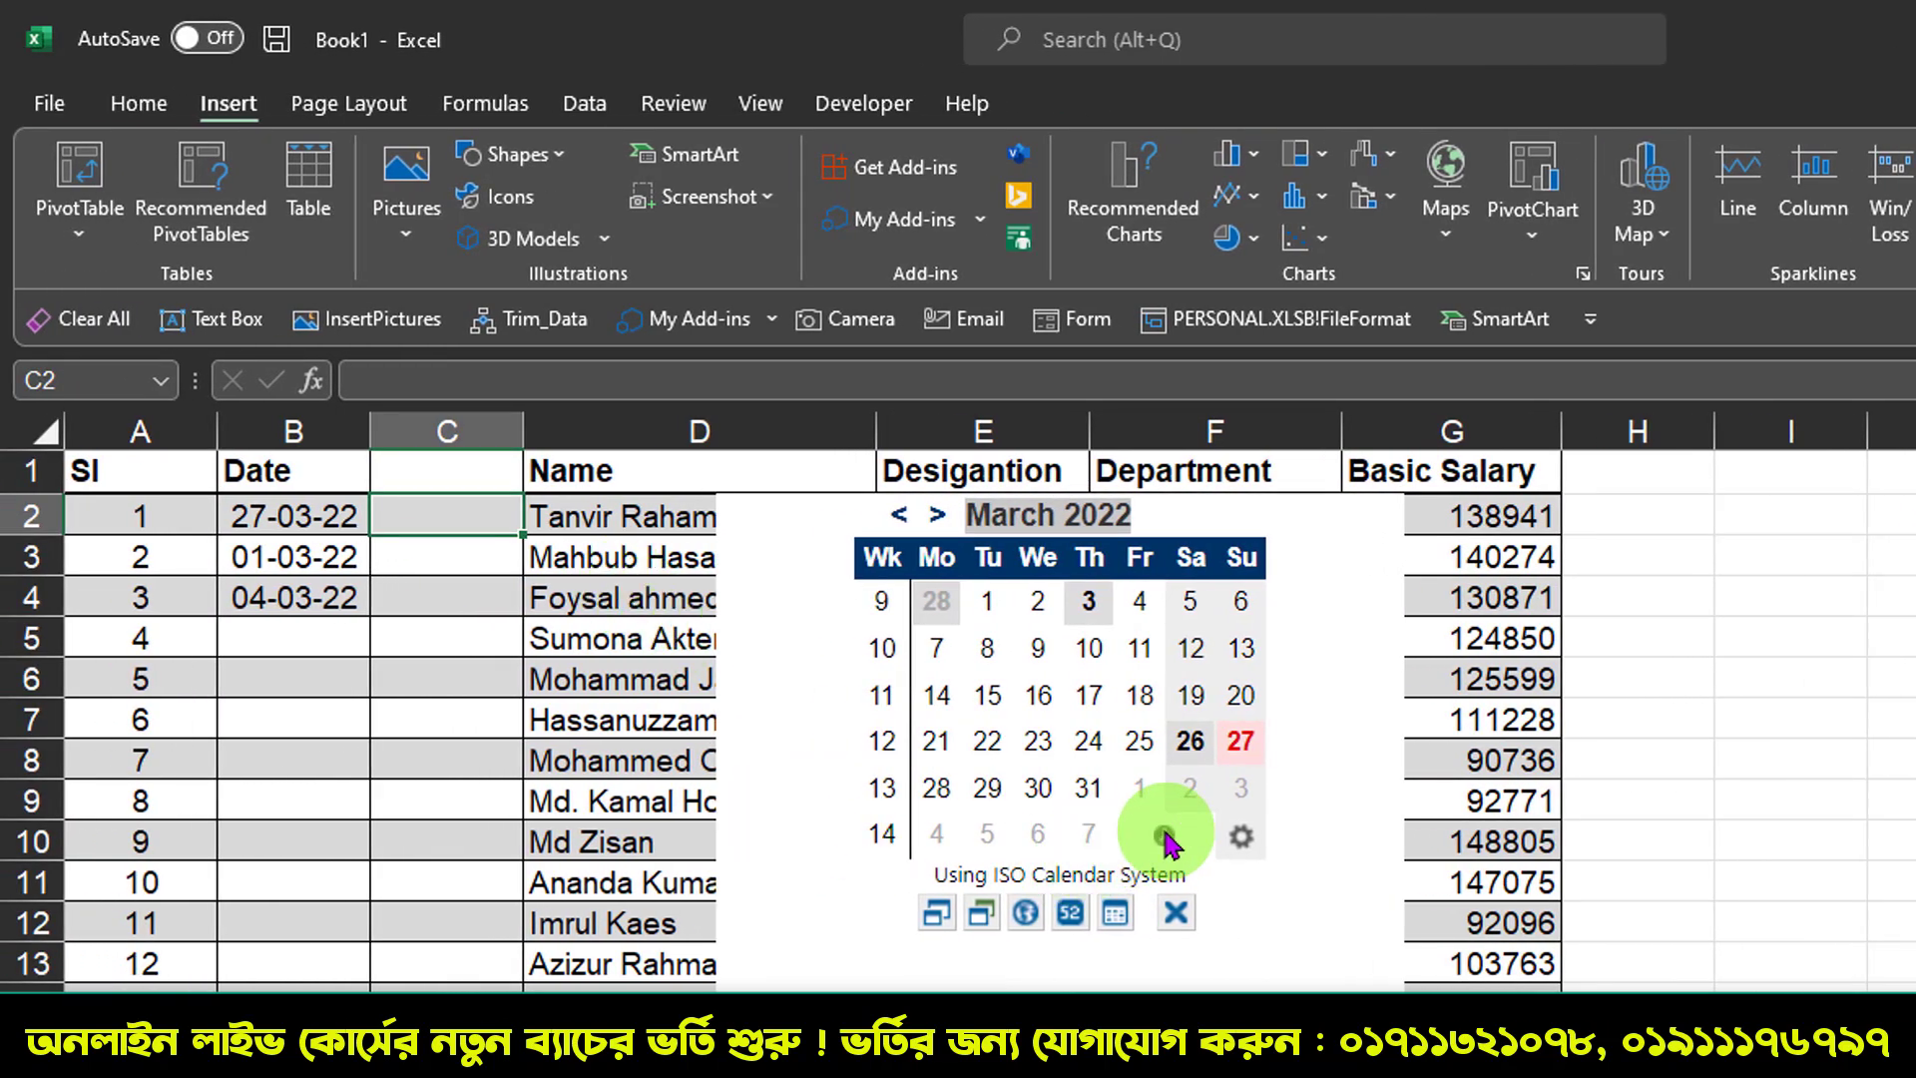
left_click(1164, 836)
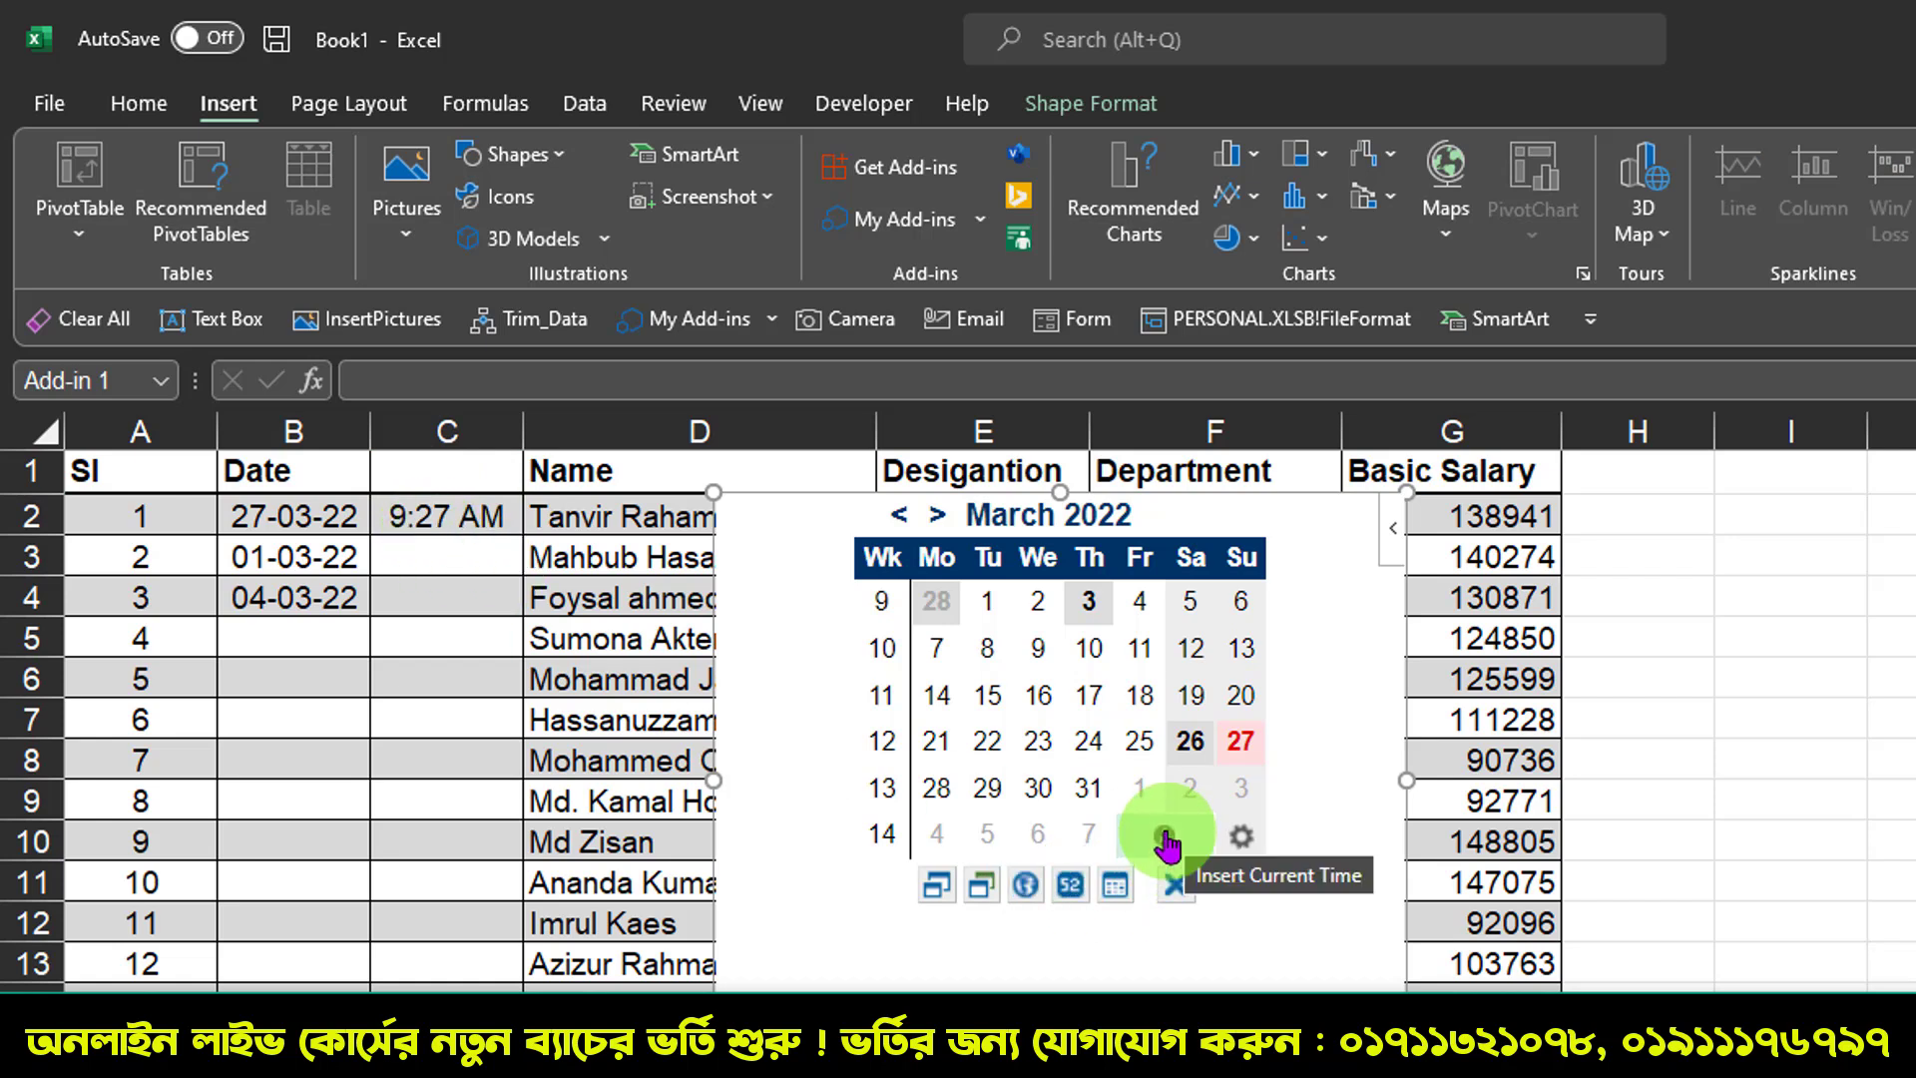
Step: Shrink the calendar, cycle its theme to navy blue, then enlarge its display
left_click(941, 885)
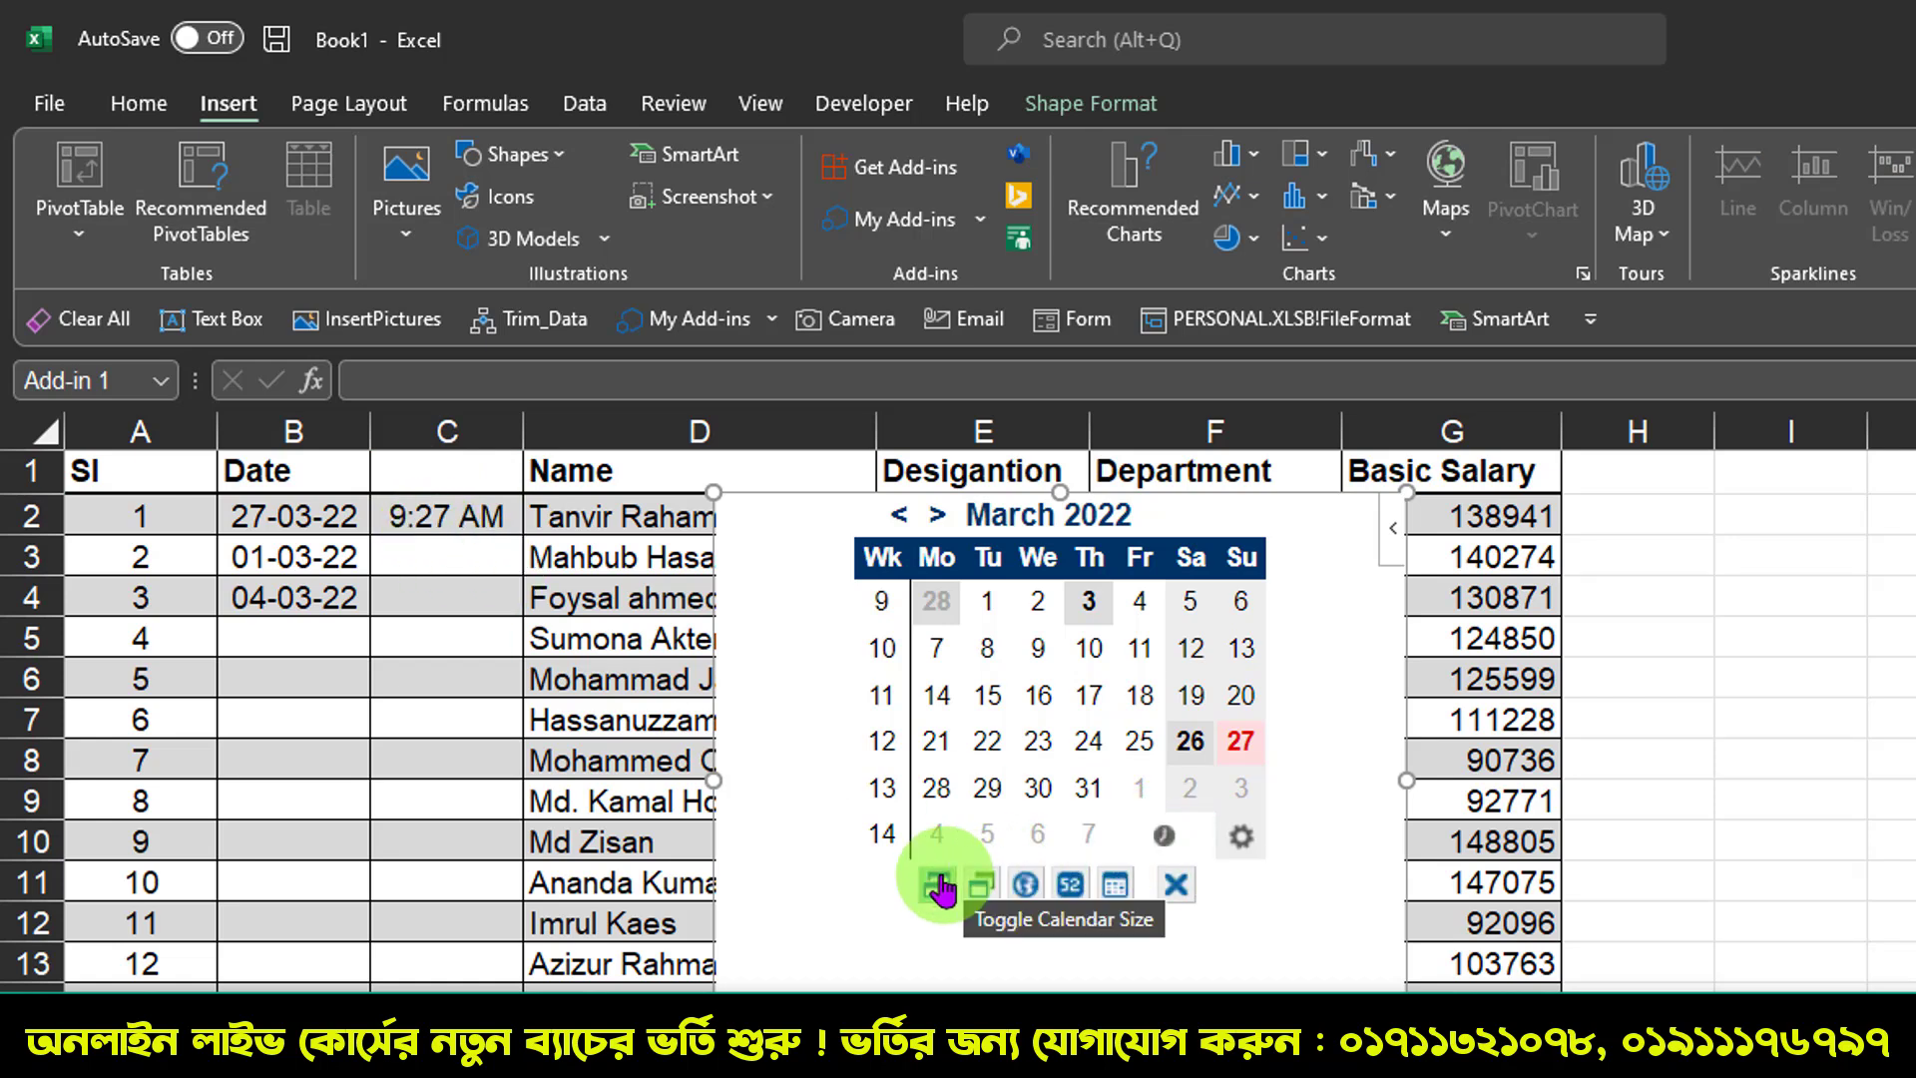
left_click(941, 885)
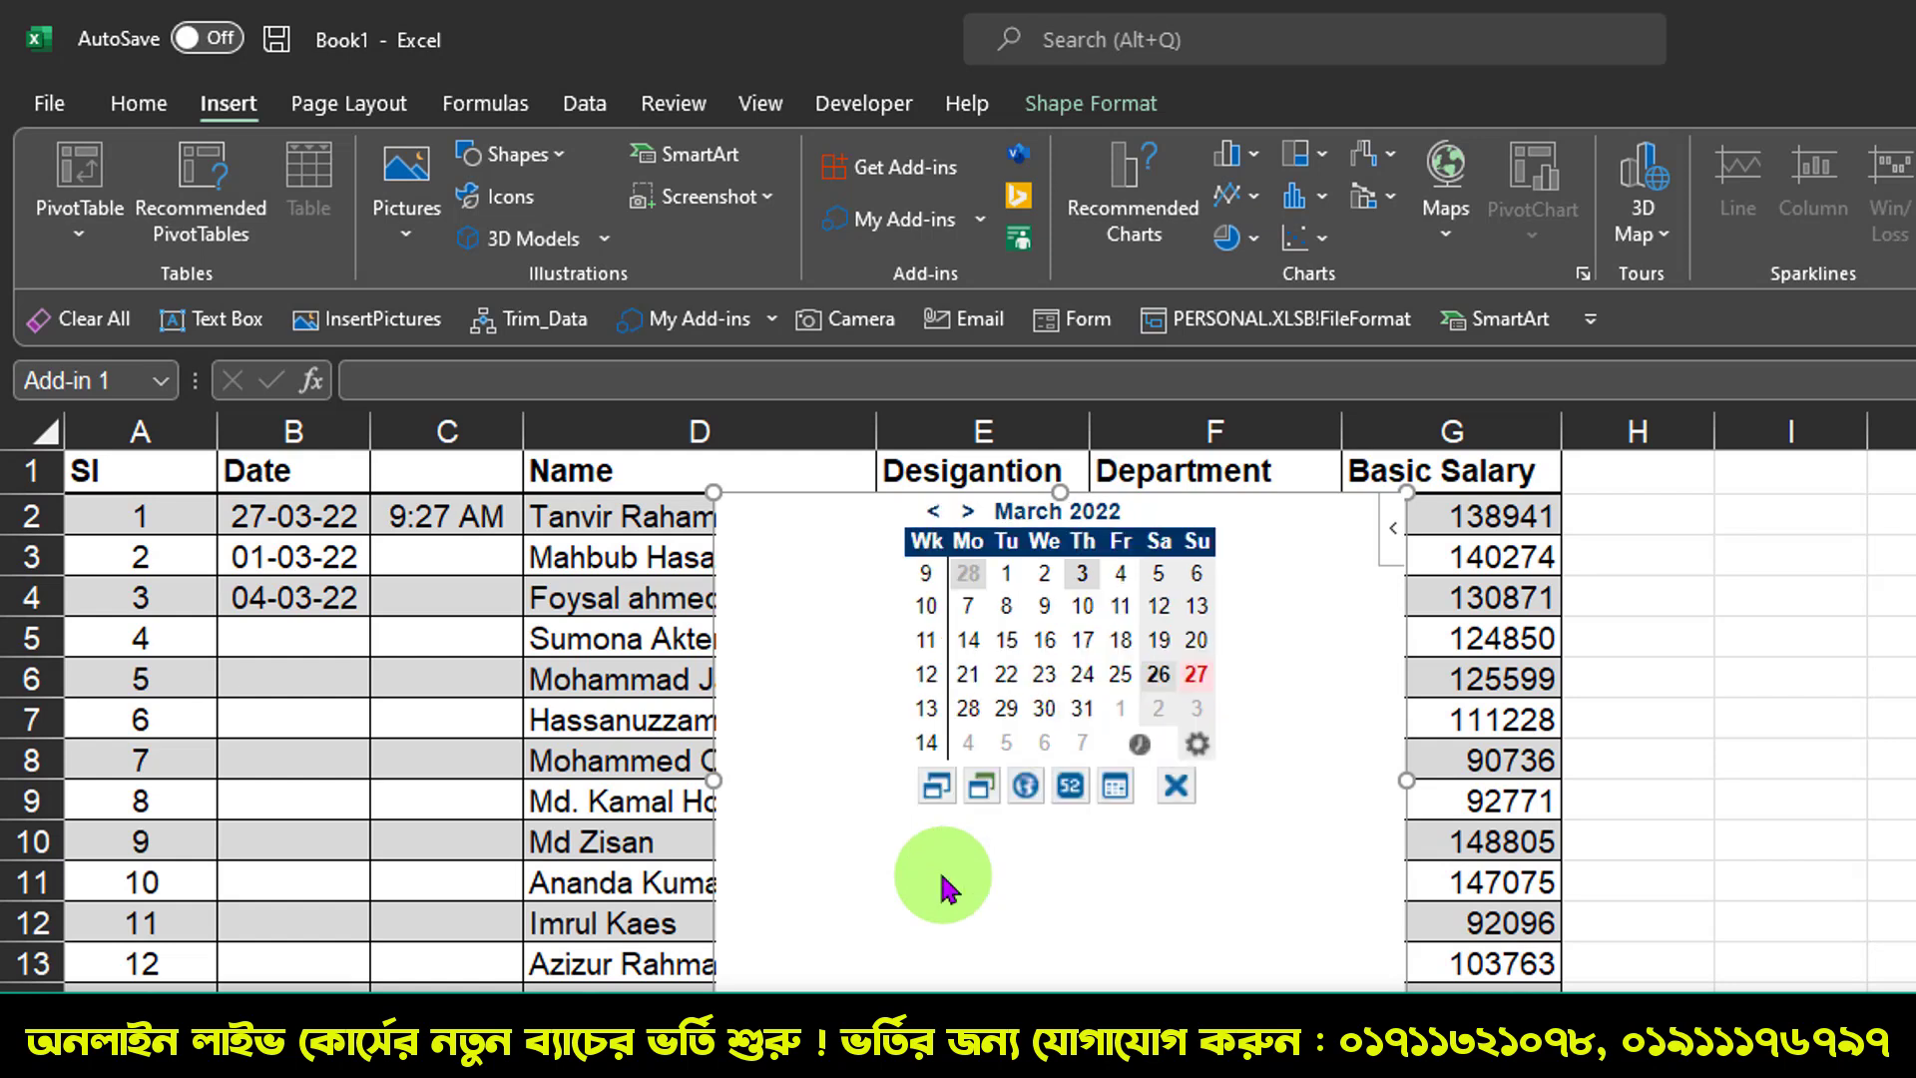
left_click(978, 790)
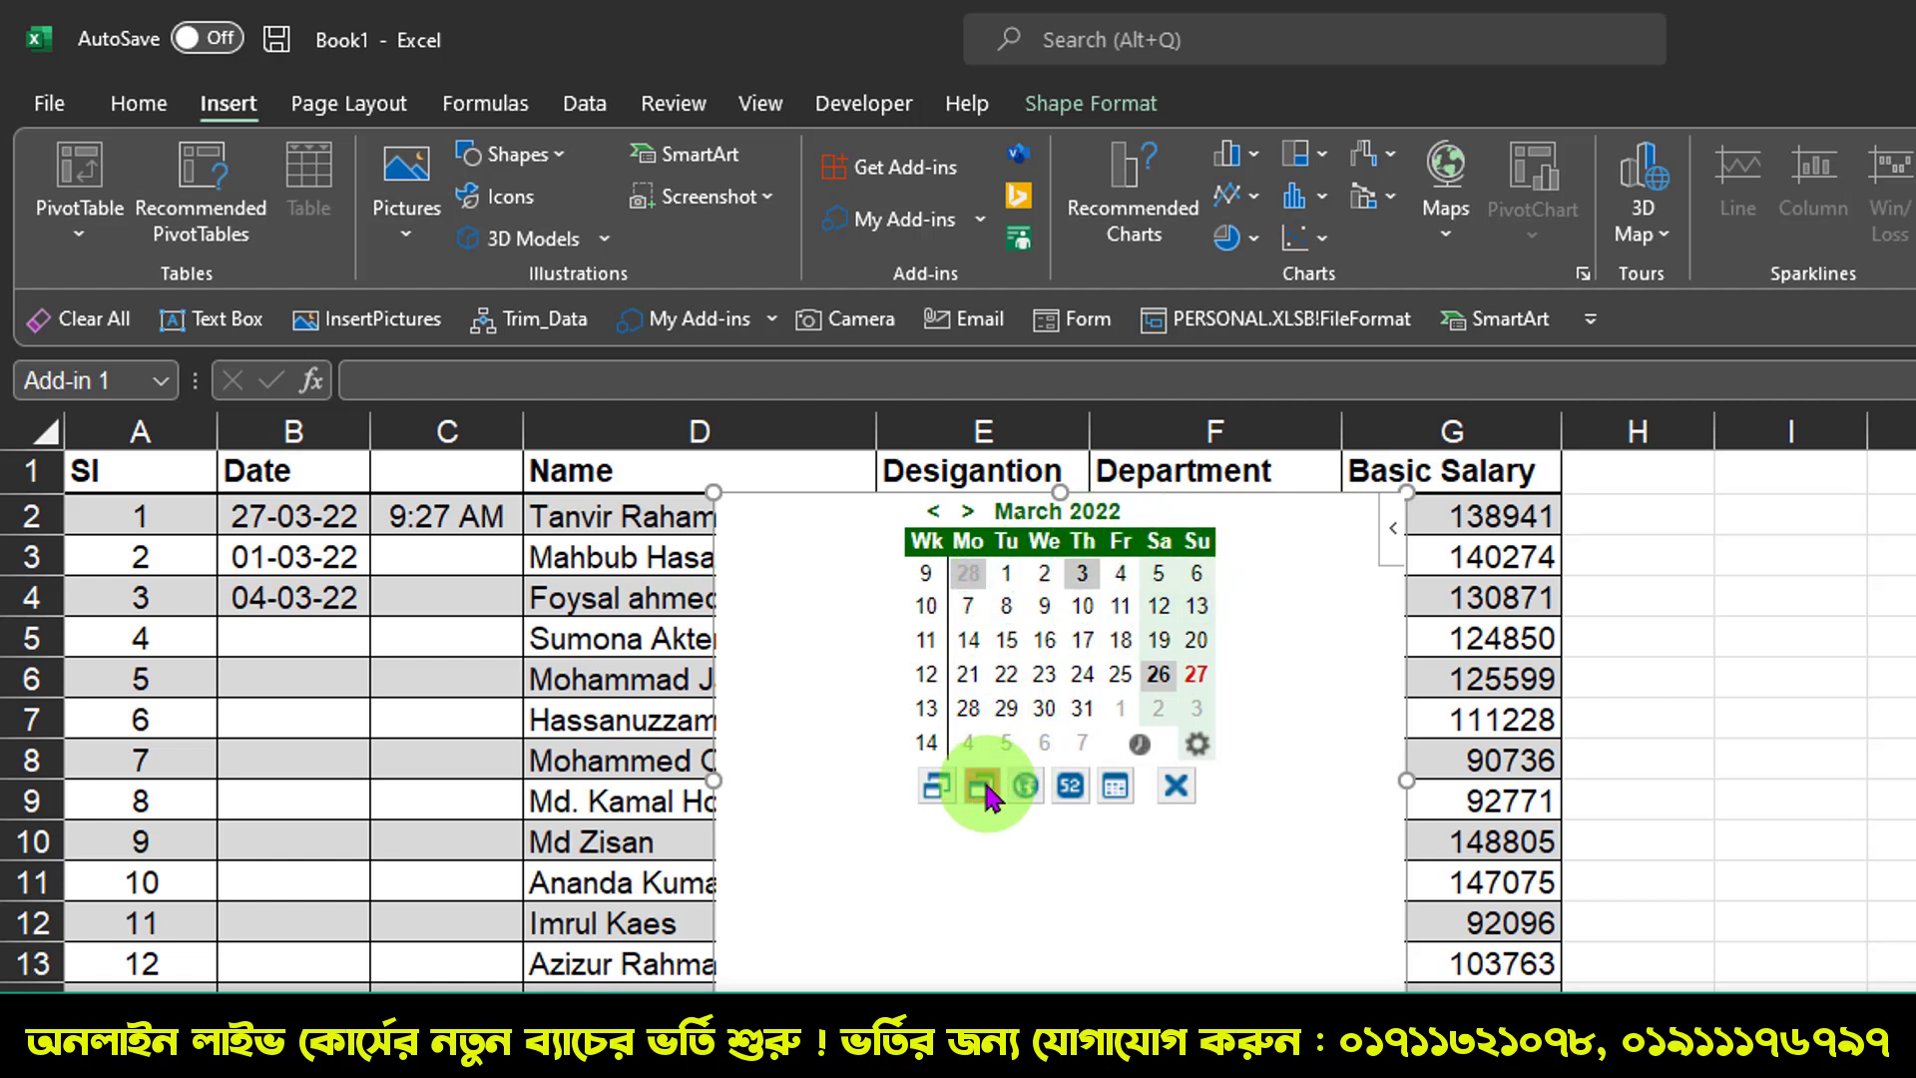
left_click(984, 788)
left_click(984, 788)
left_click(984, 787)
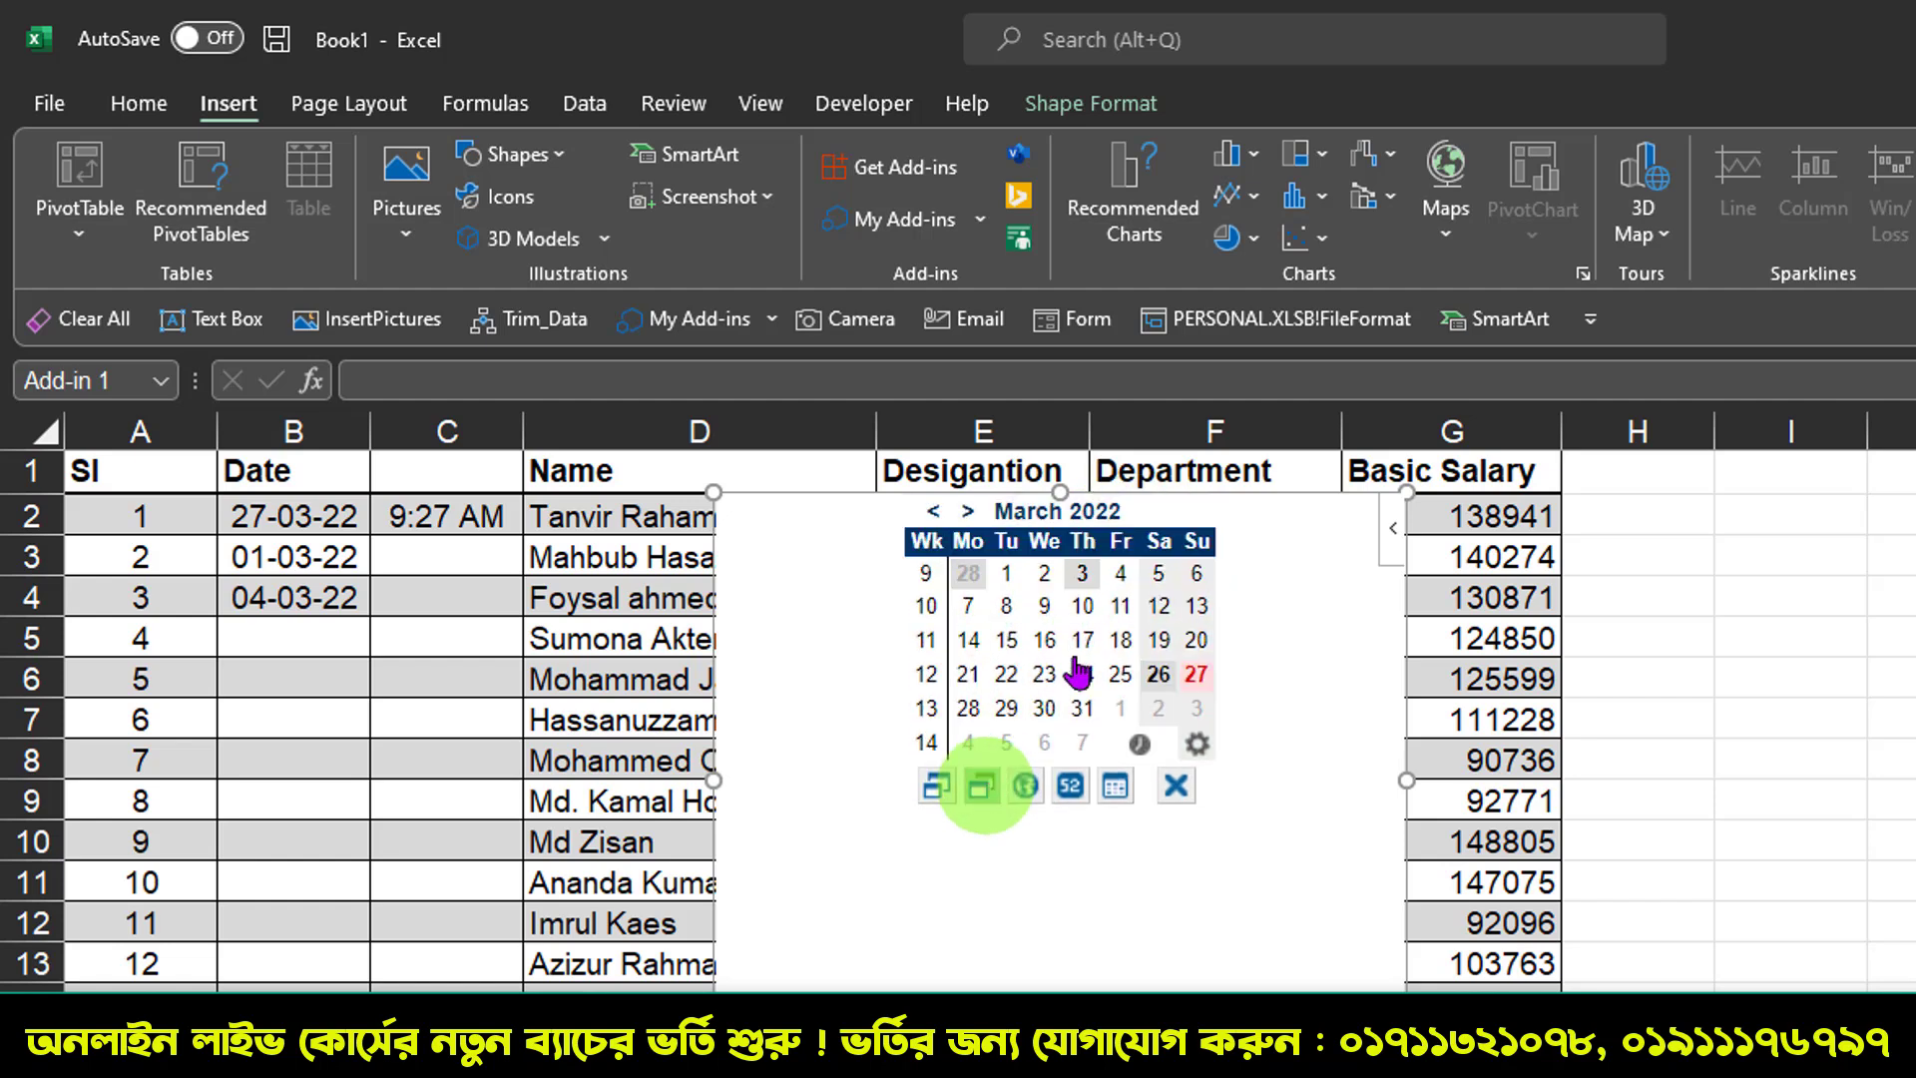
left_click(935, 788)
left_click(1076, 625)
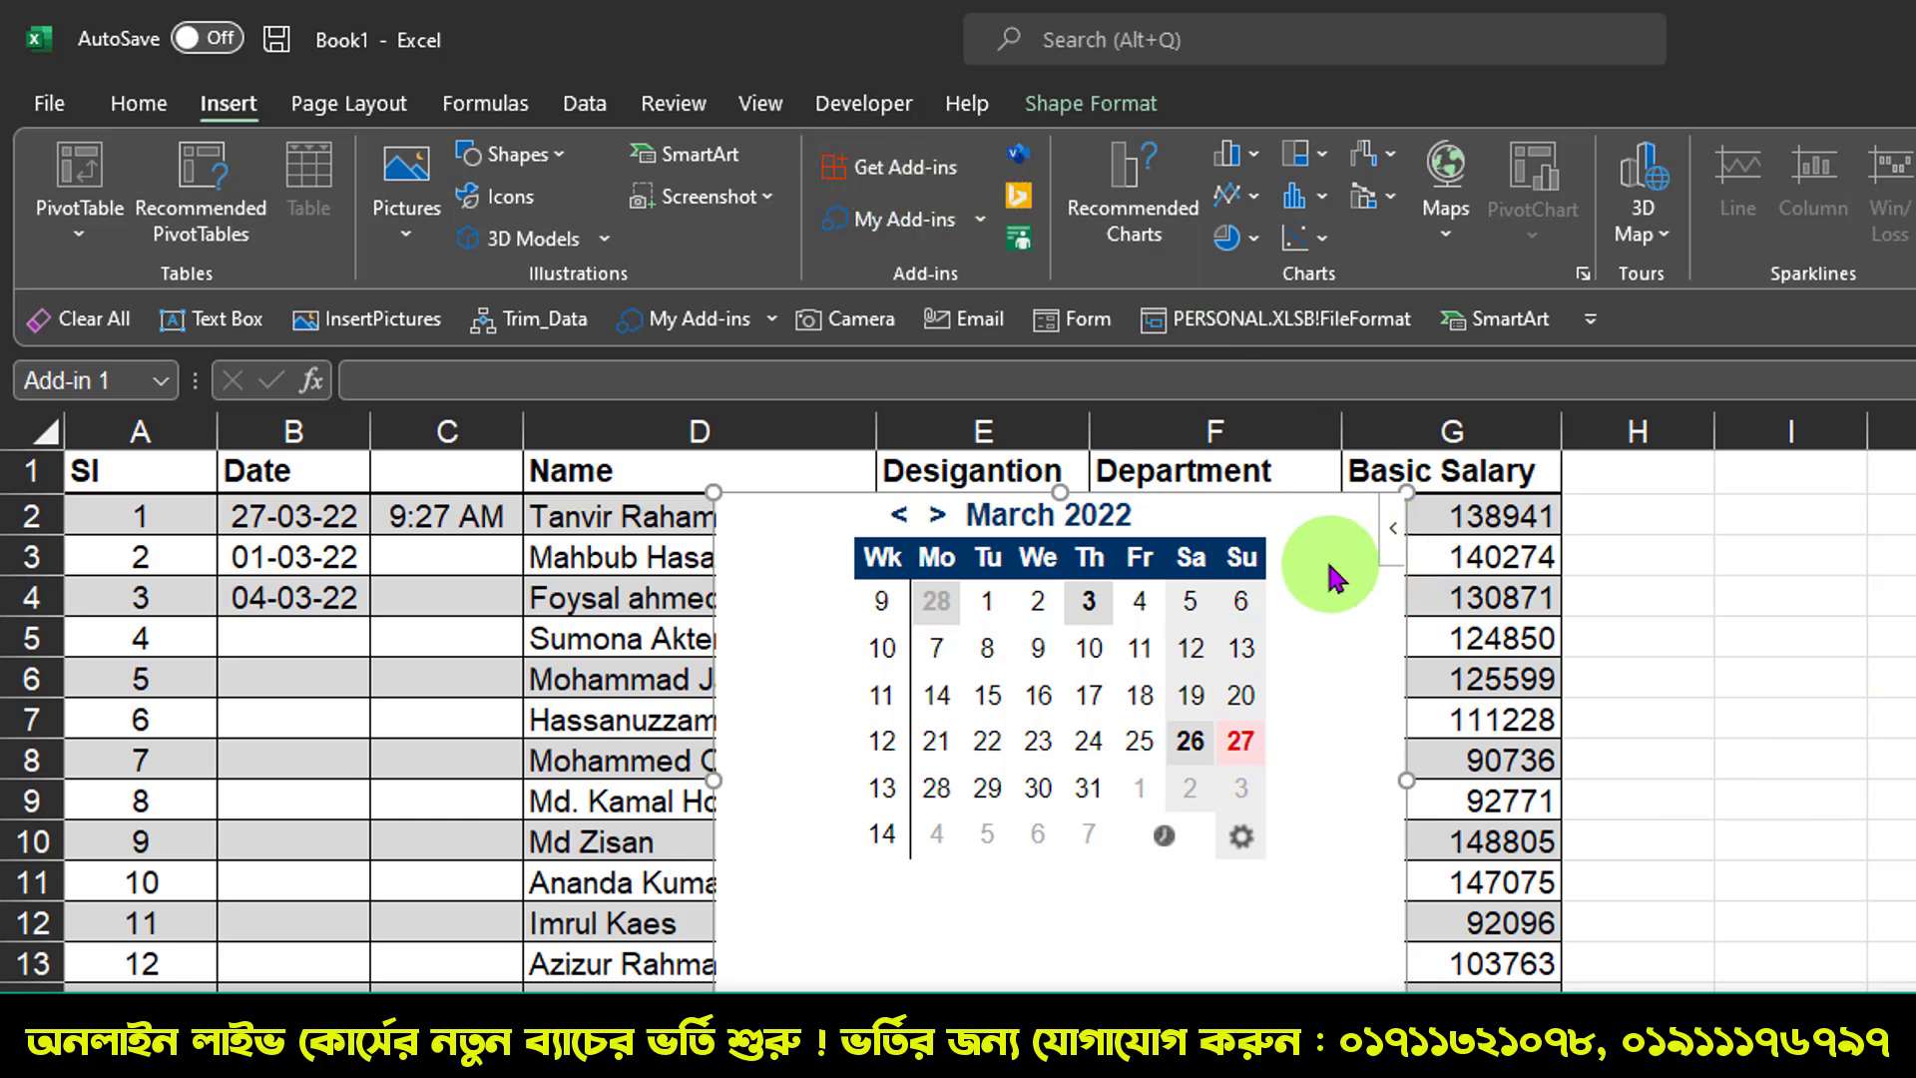
Step: Delete the calendar add-in, reinsert it from My Add-ins, and move it over columns K–N
left_click_drag(1403, 543, 1317, 521)
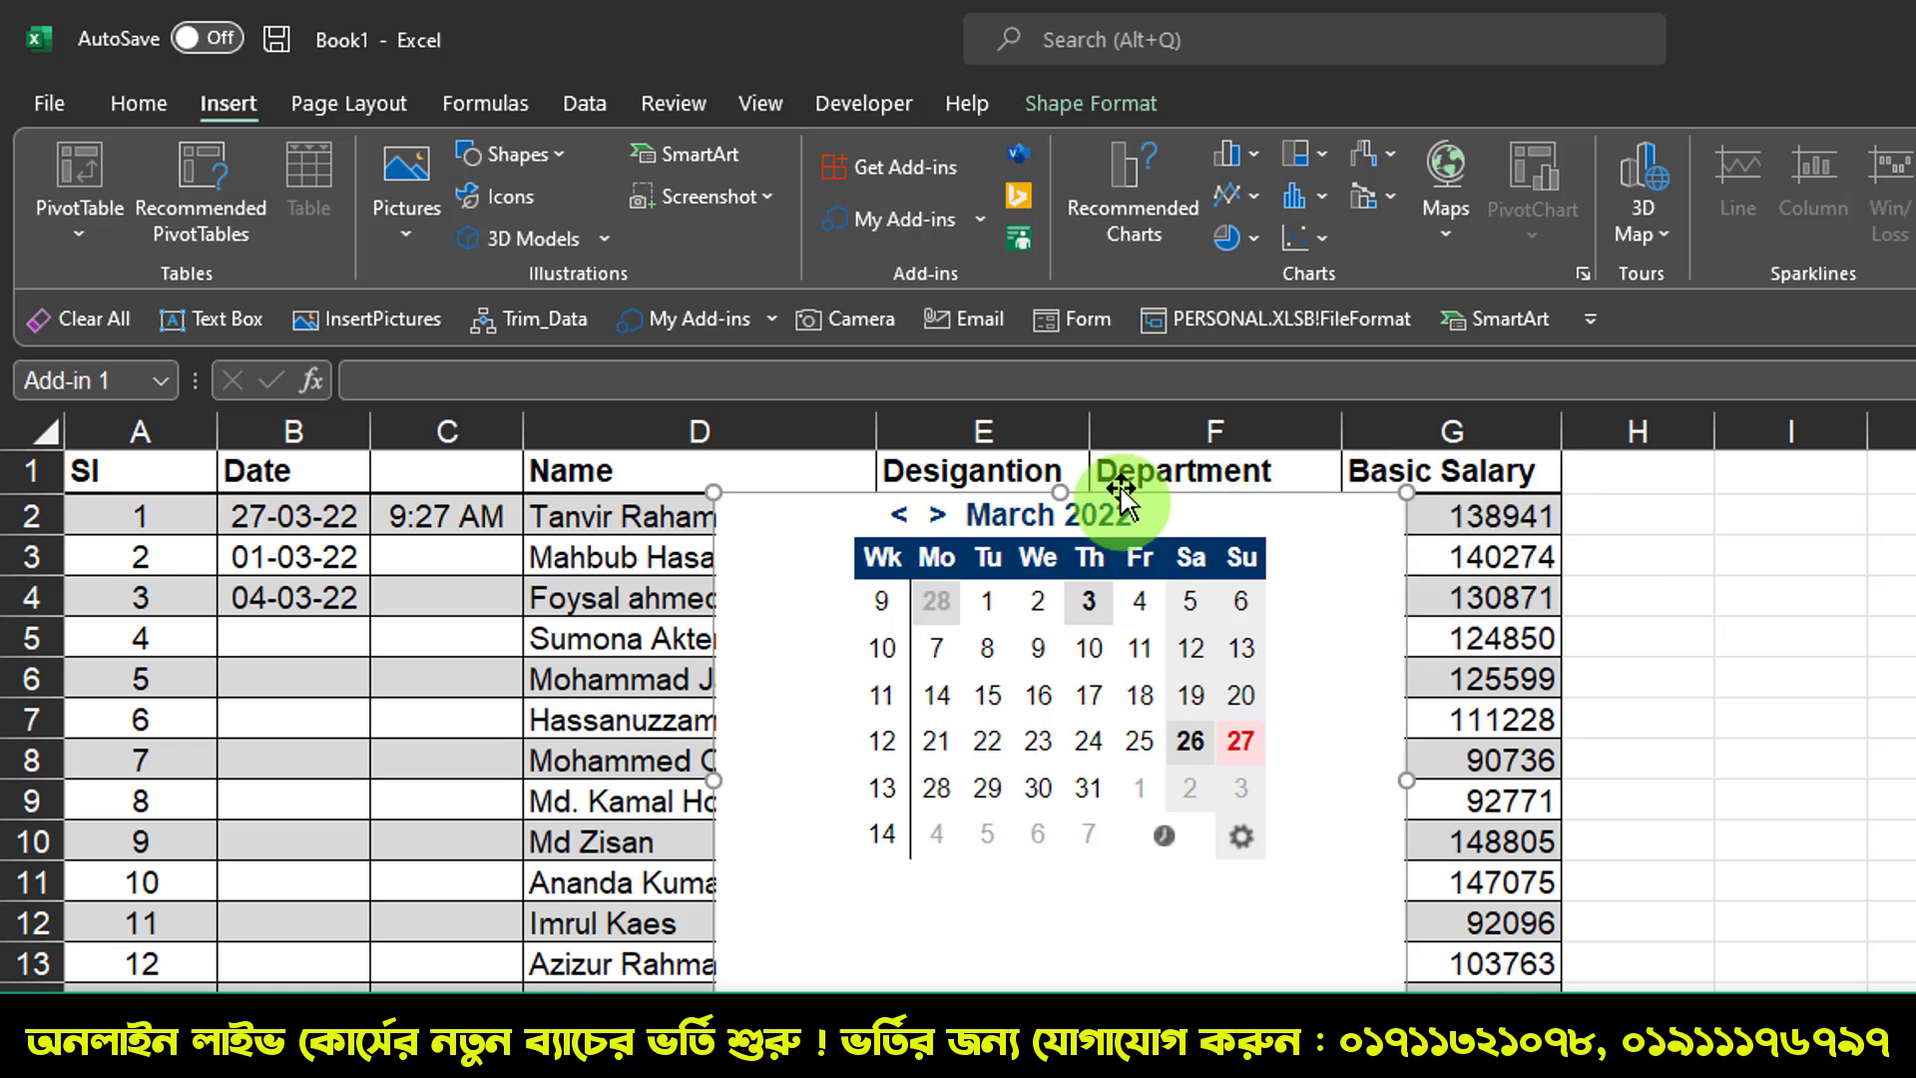
key("Delete")
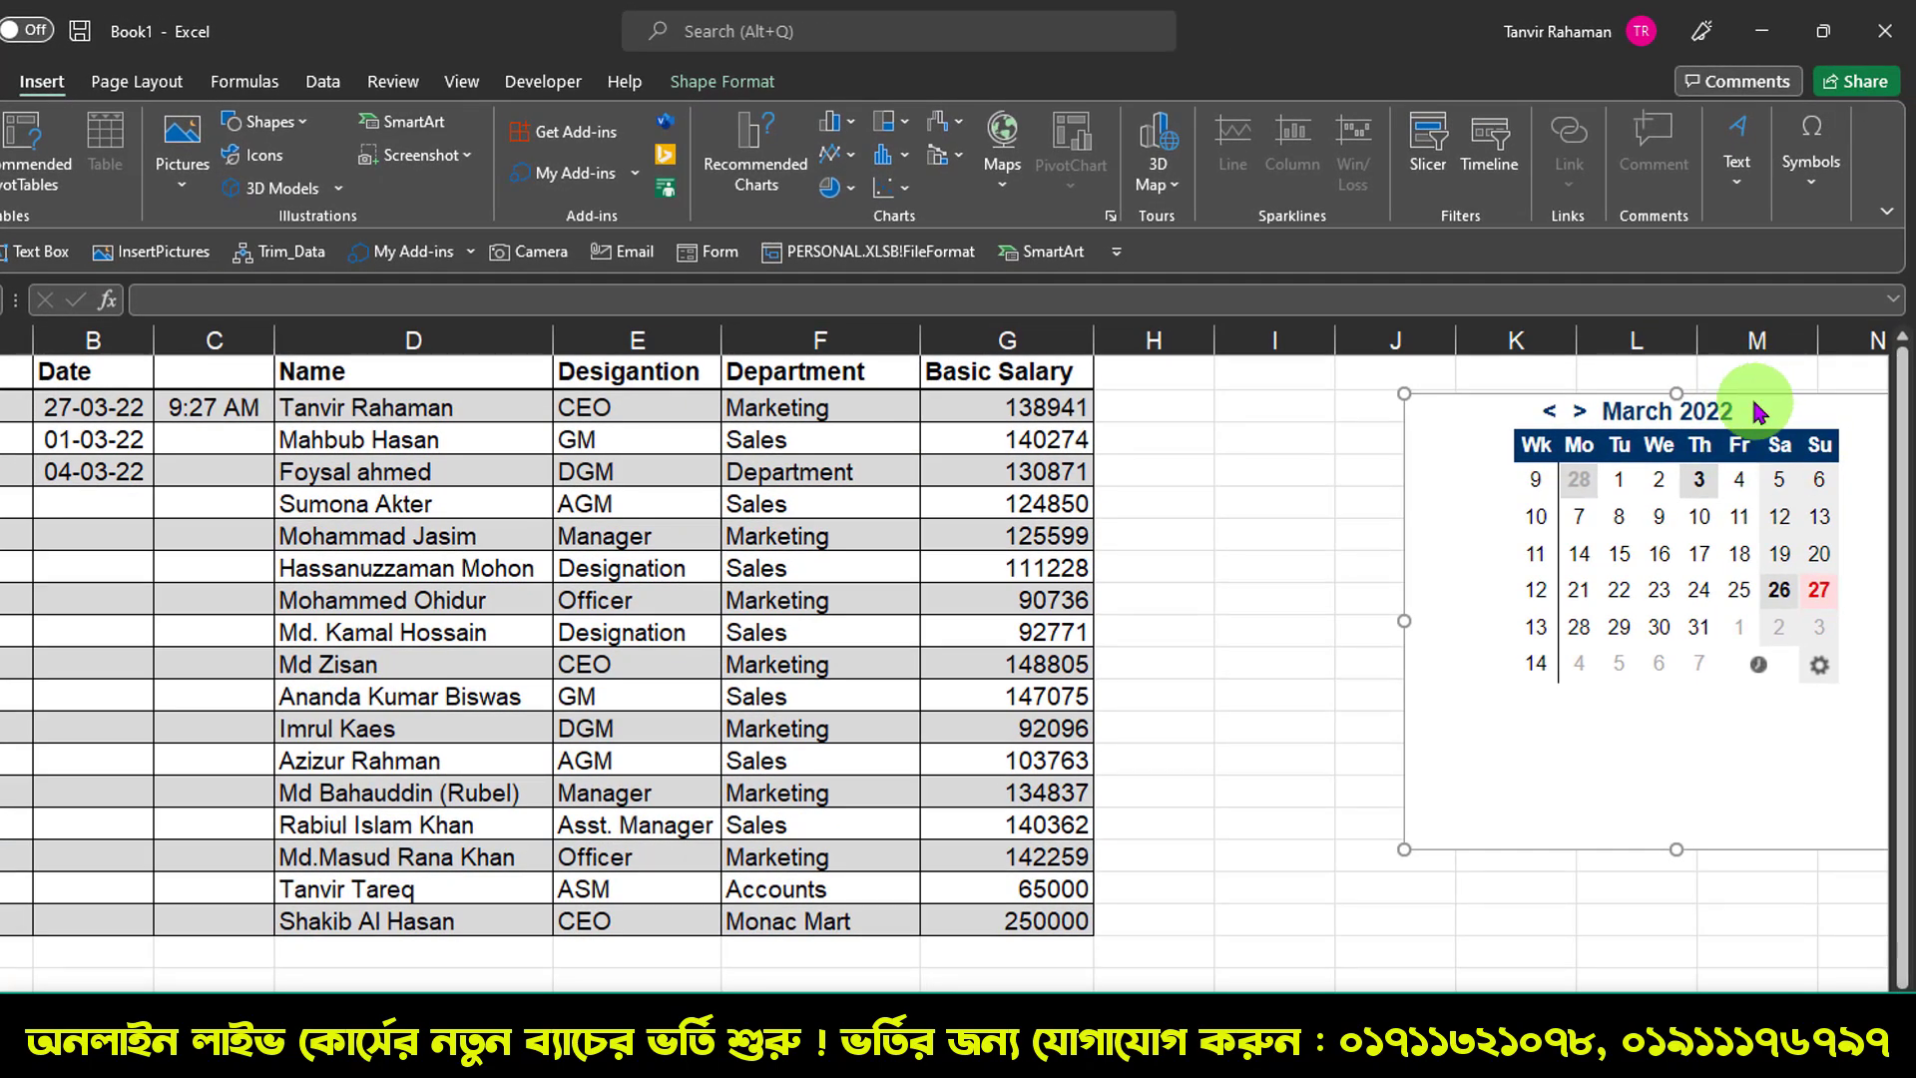
key("Delete")
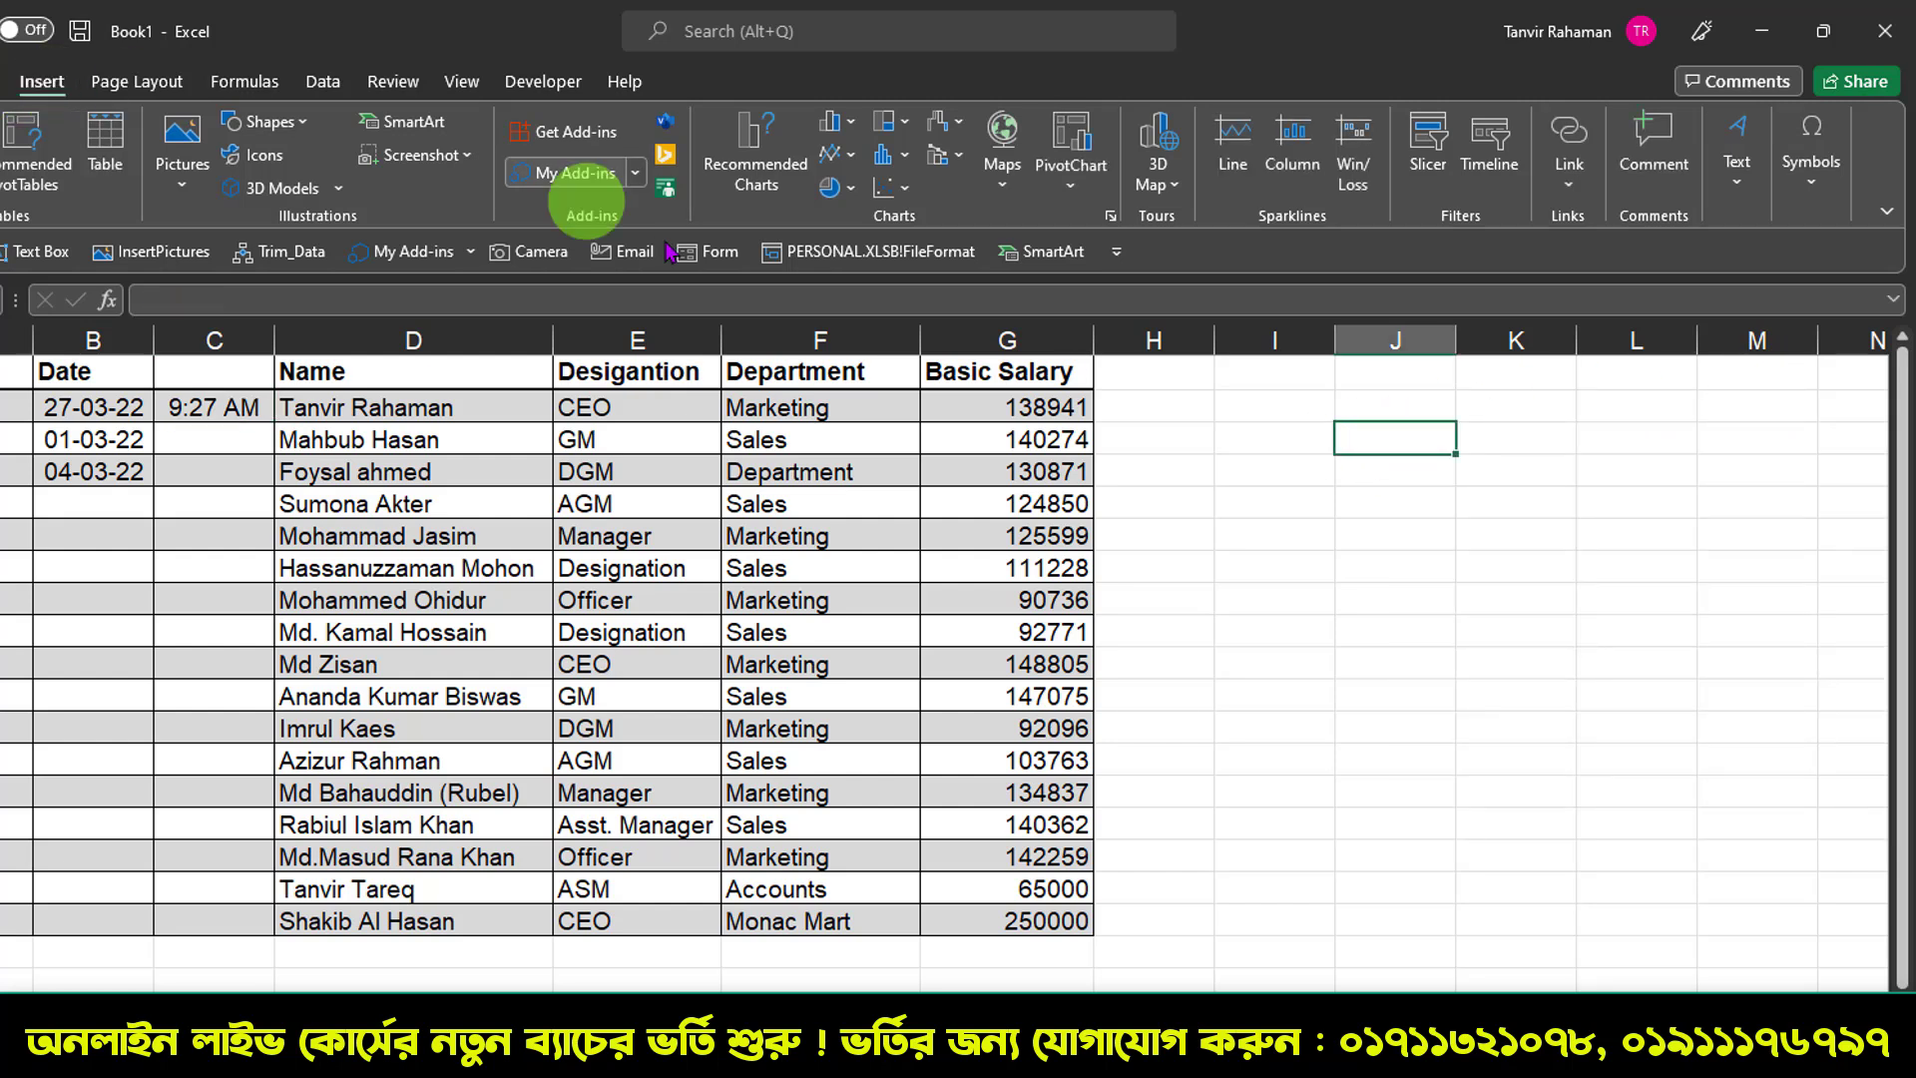
left_click(634, 174)
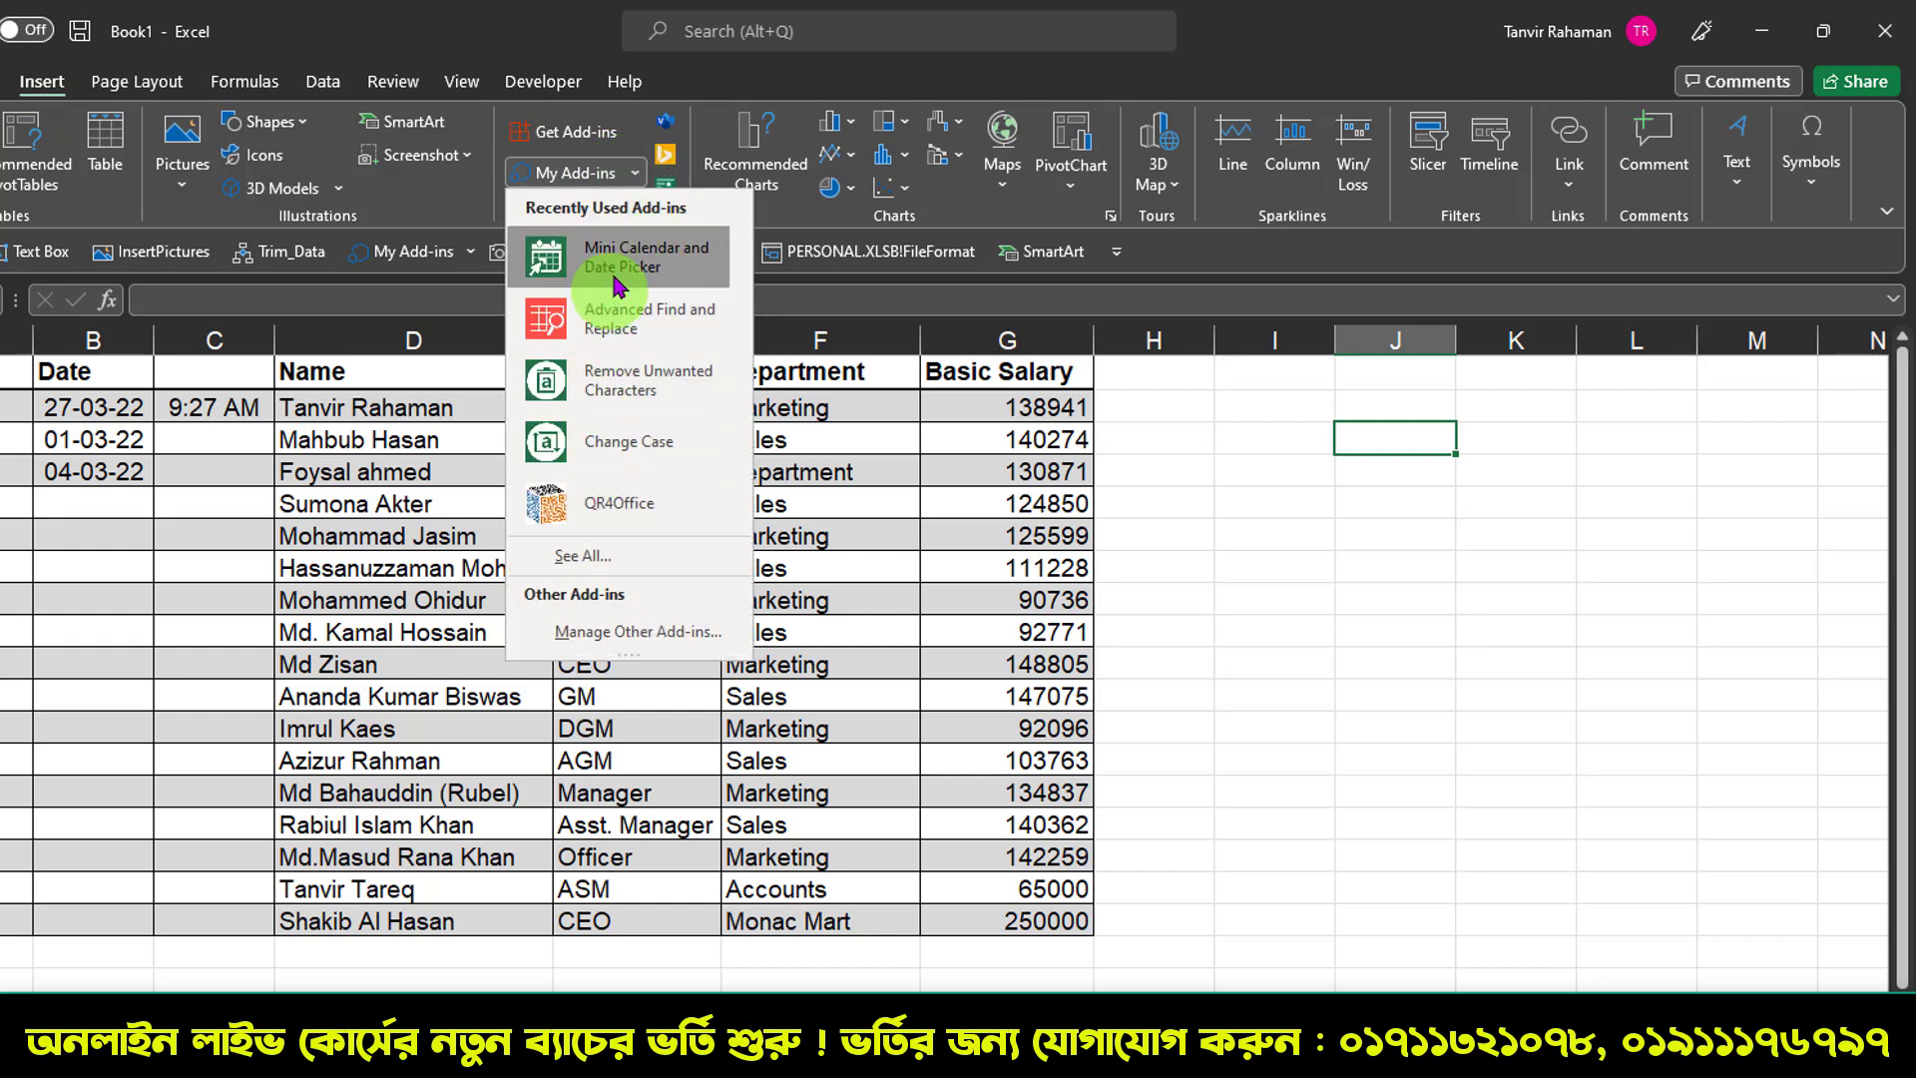
left_click(675, 262)
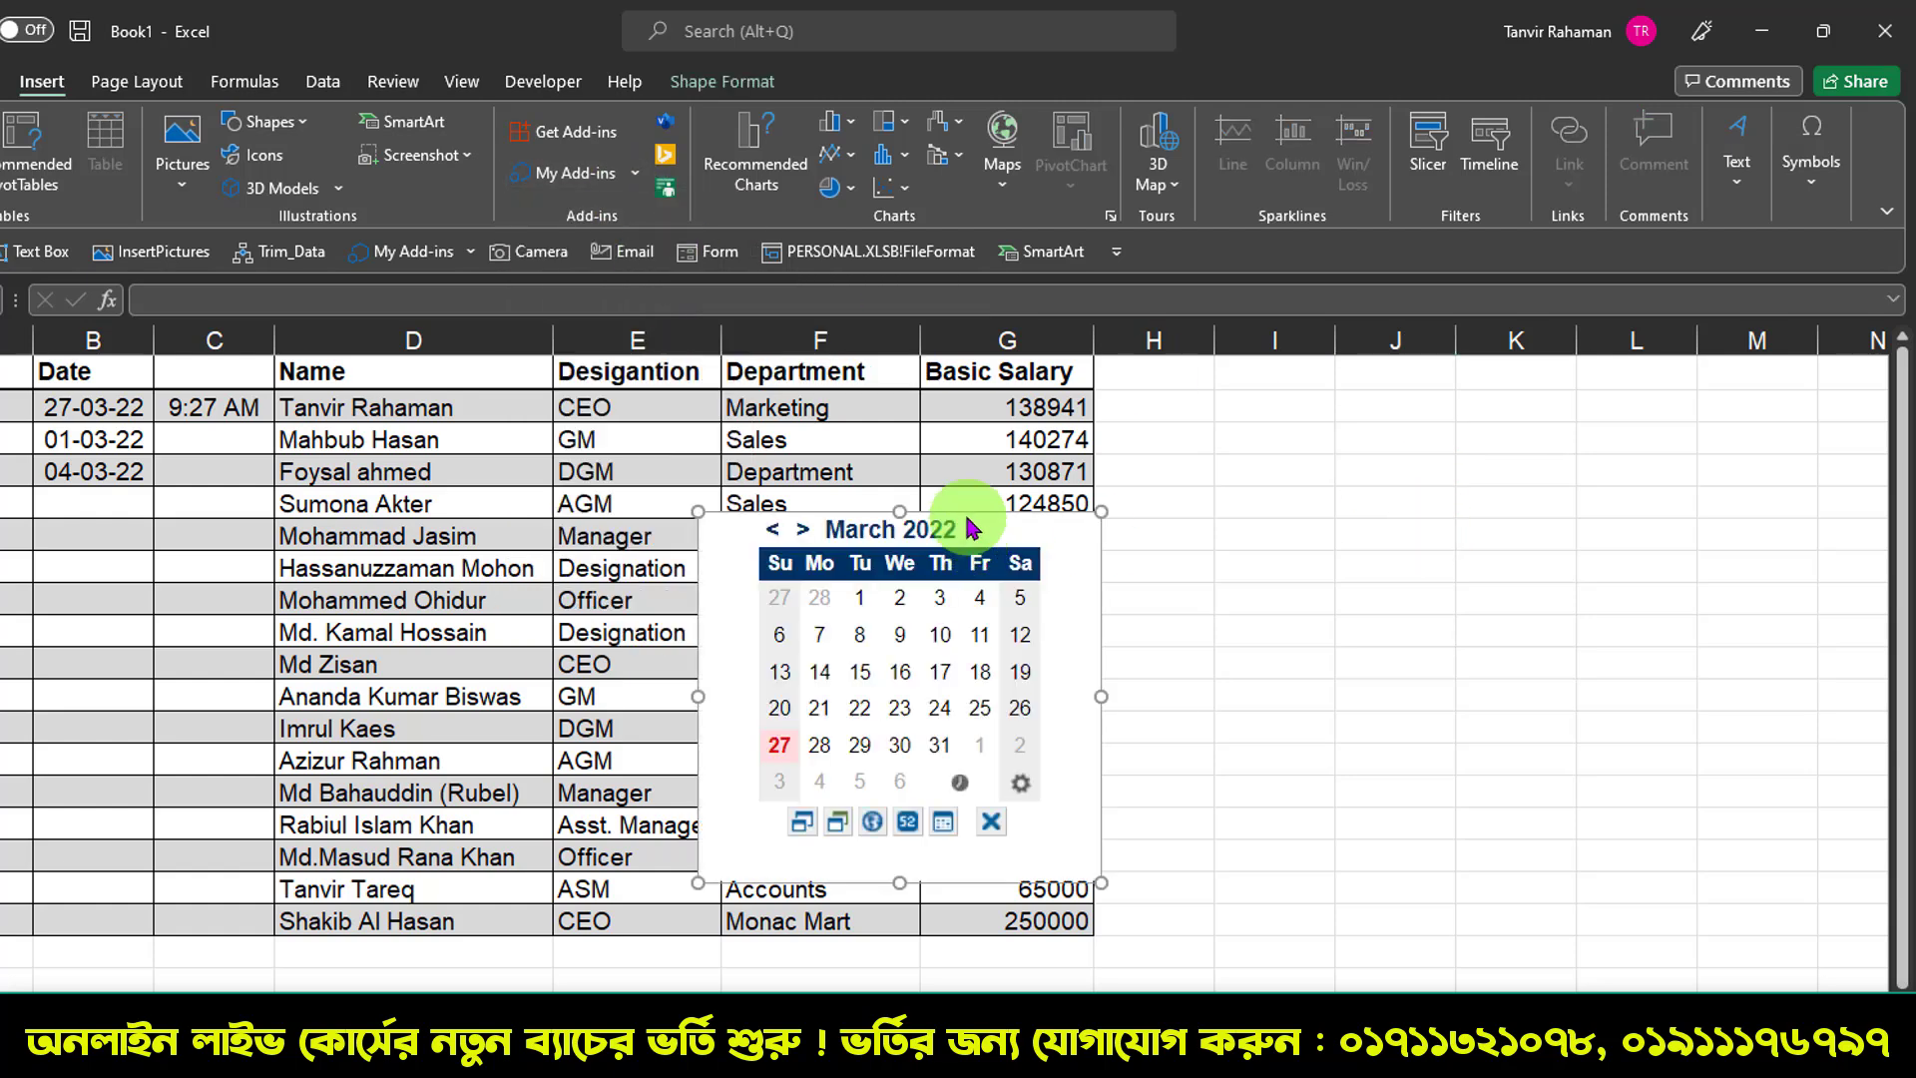
left_click_drag(987, 527, 1753, 391)
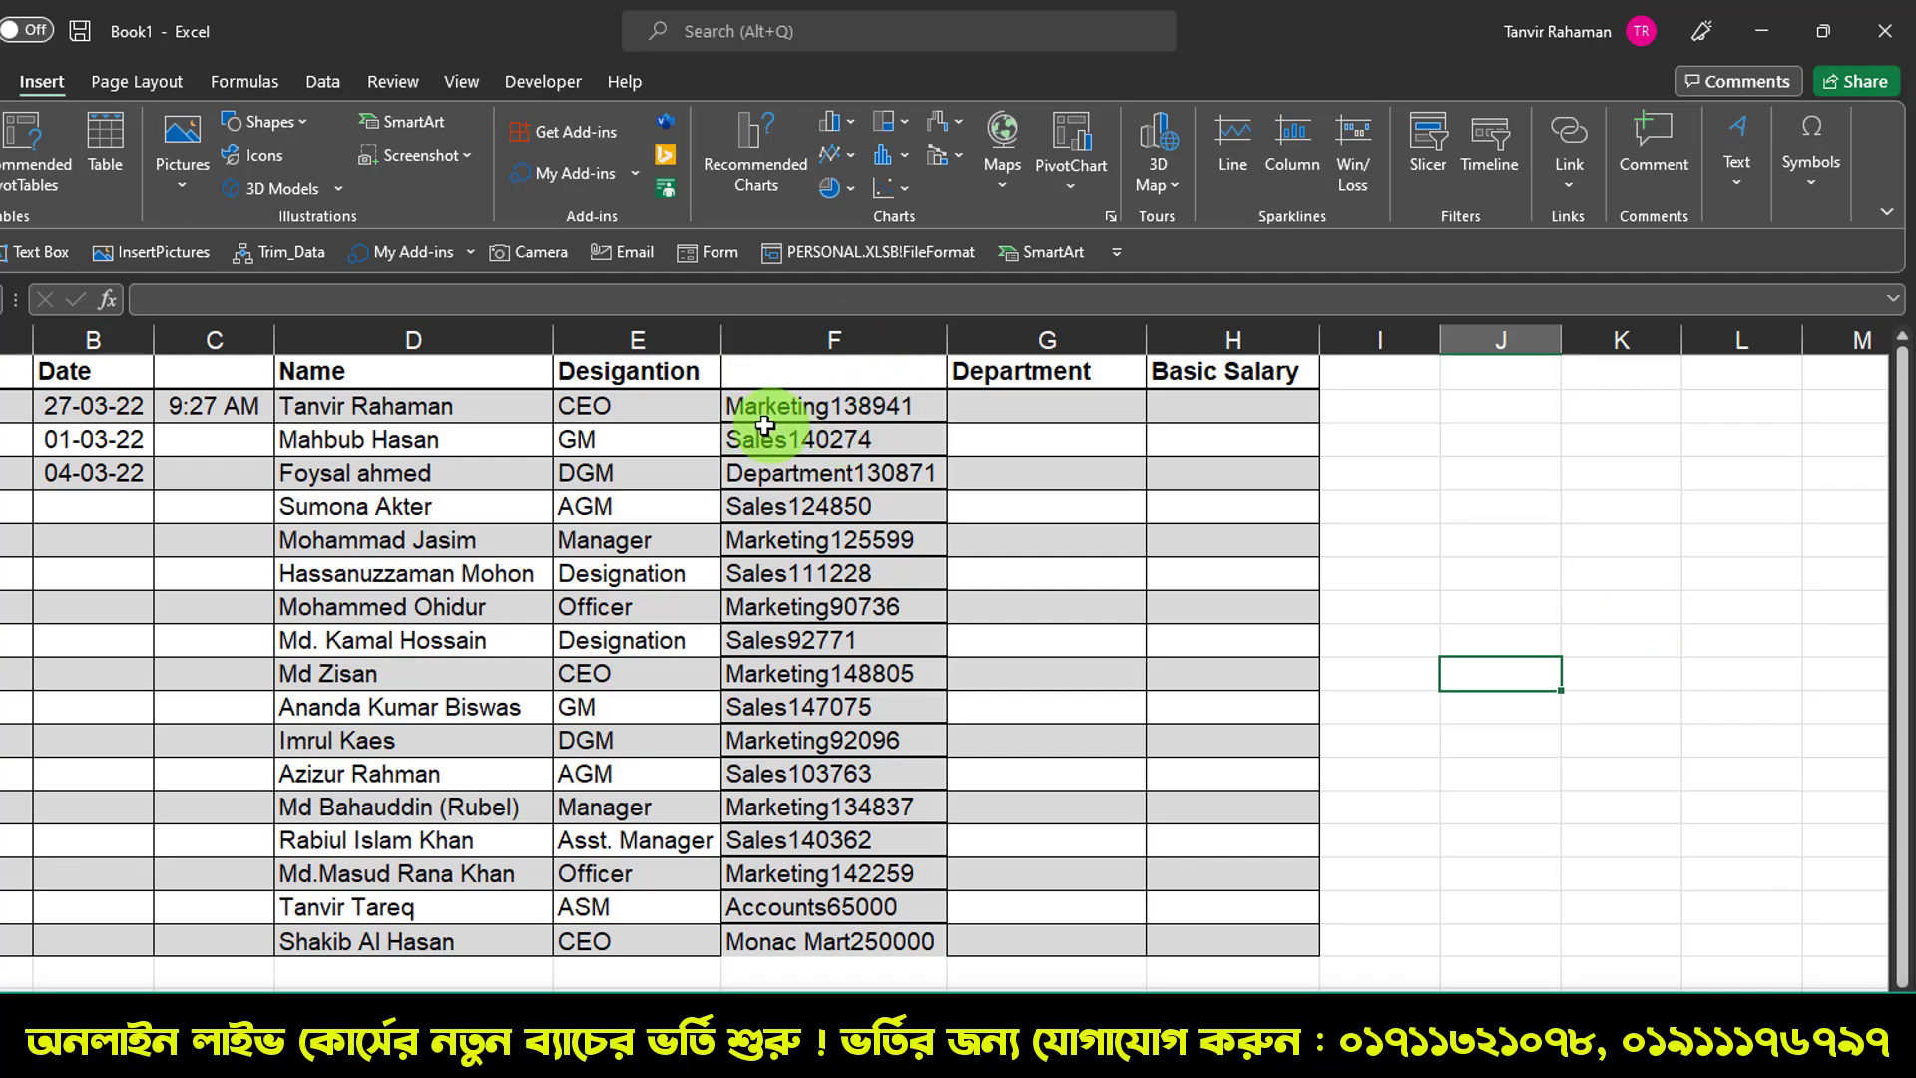
left_click(798, 639)
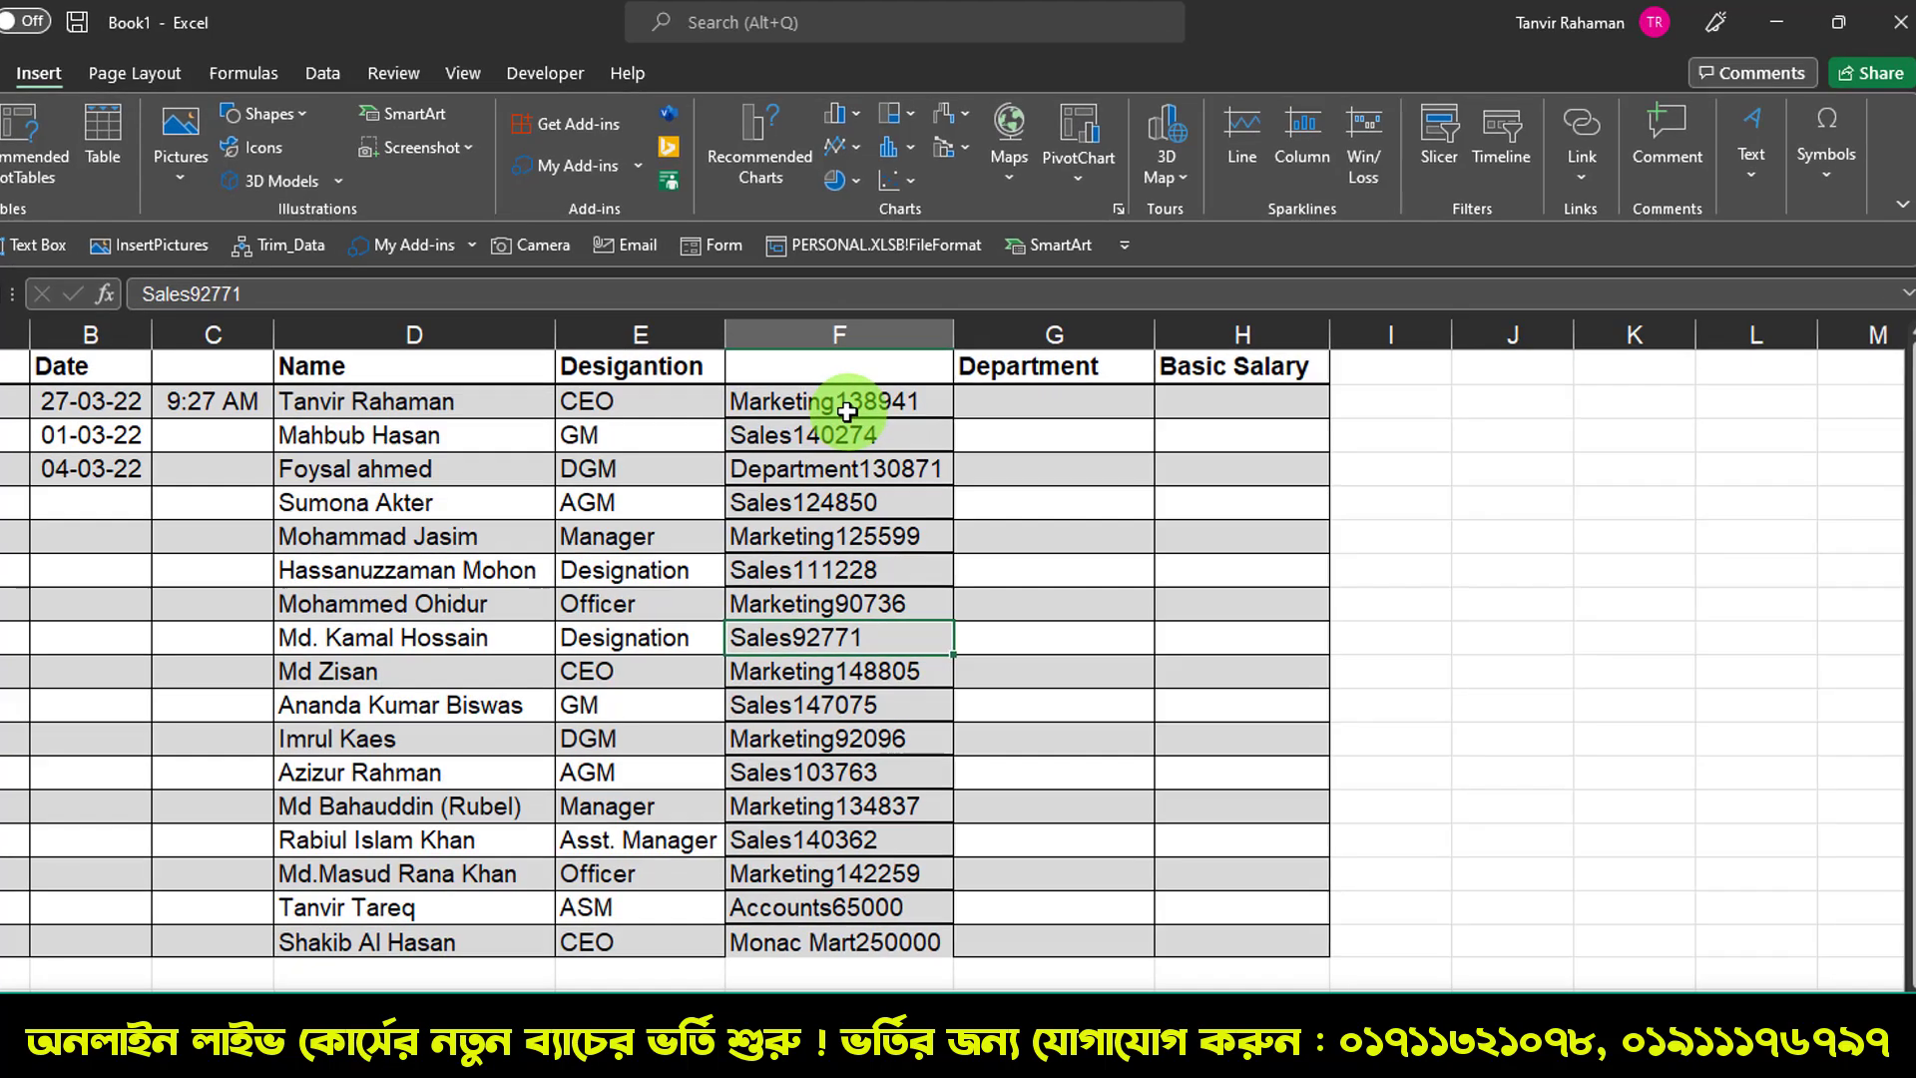
left_click_drag(855, 406, 859, 946)
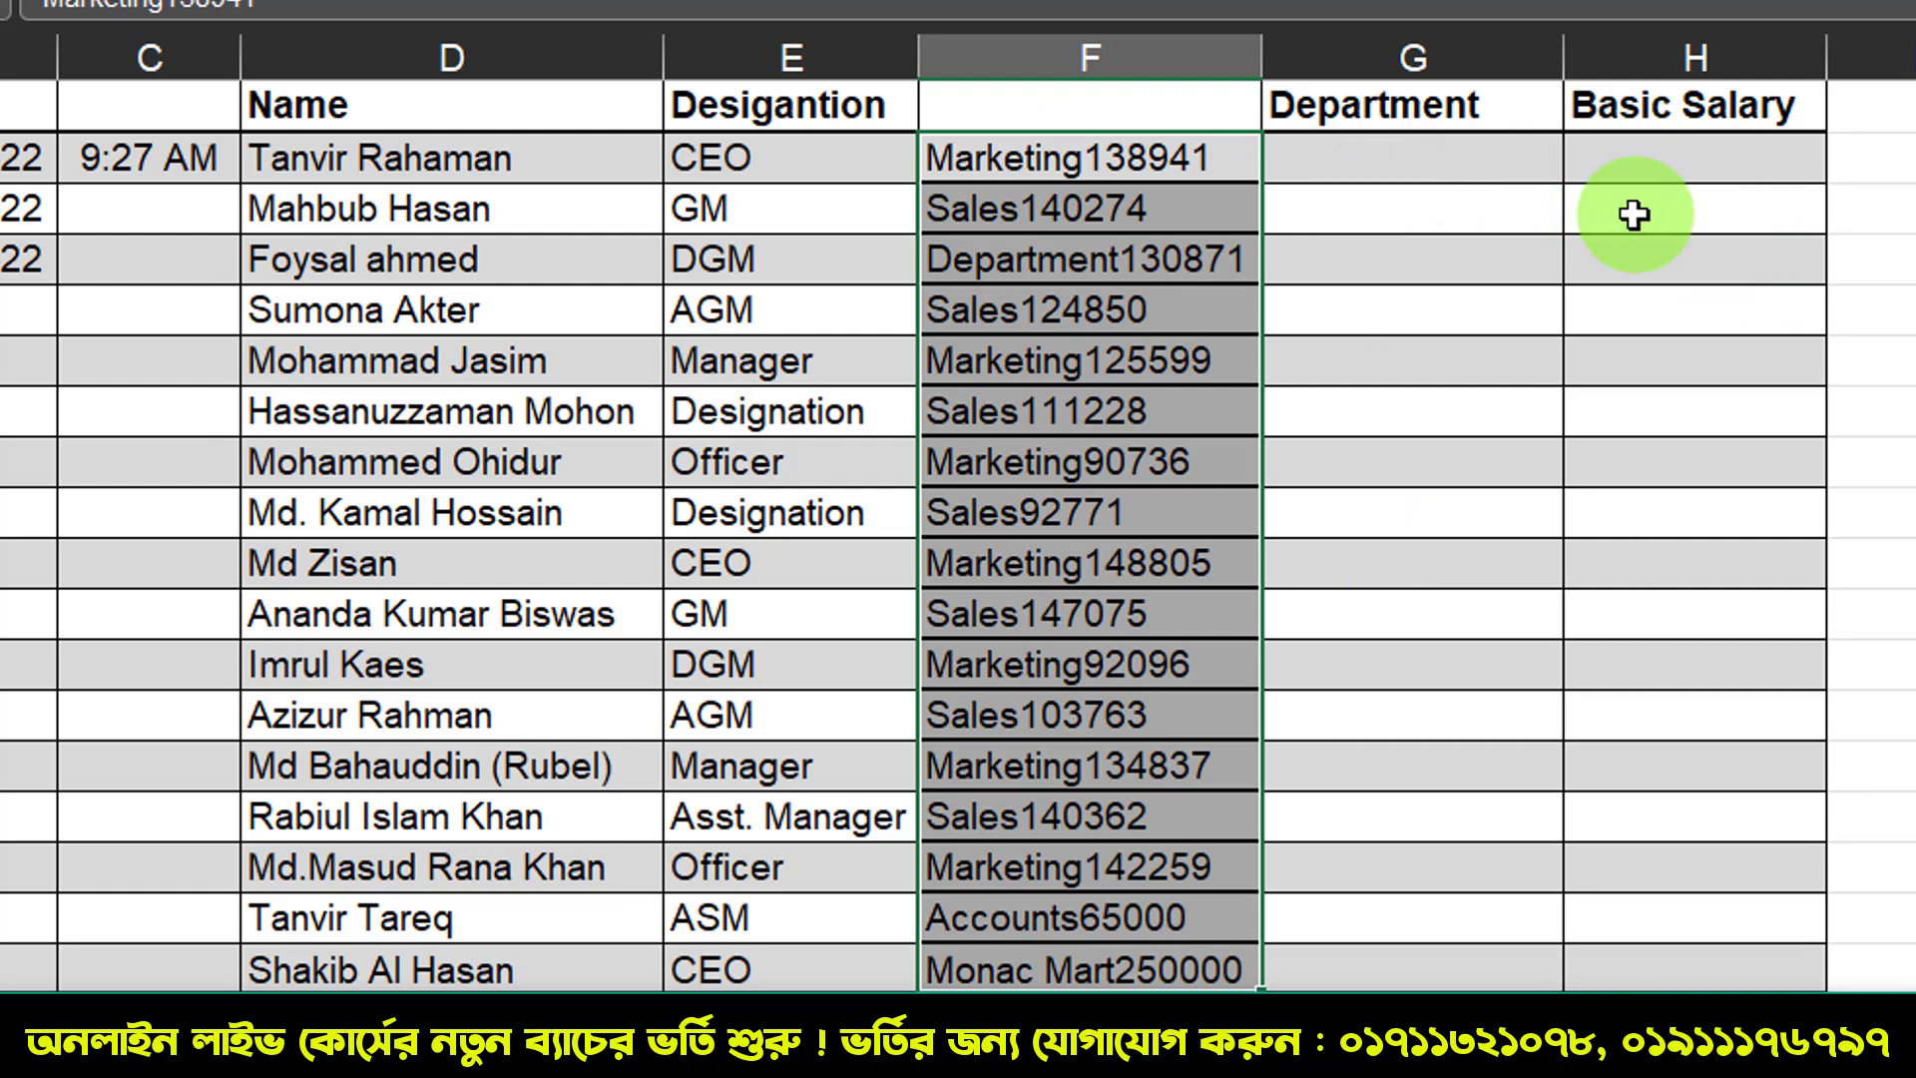
left_click(1435, 258)
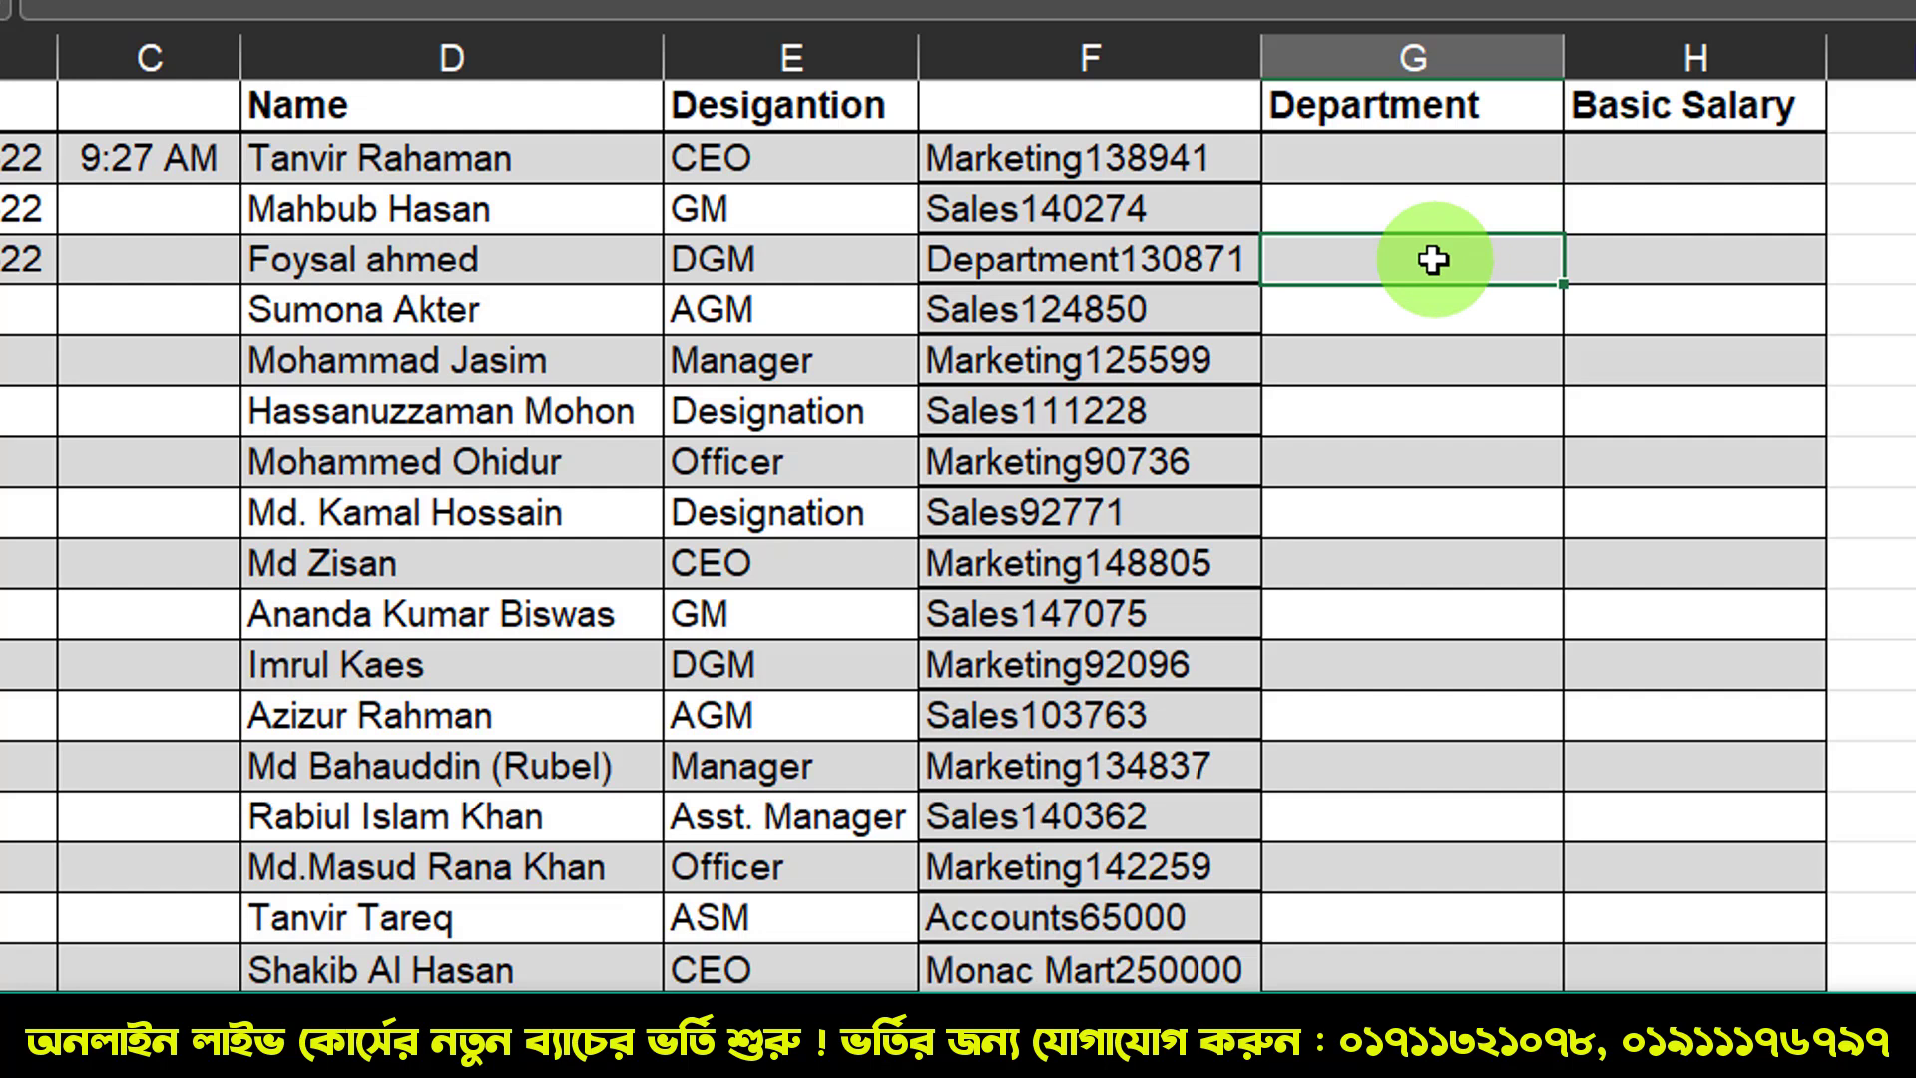
left_click(968, 145)
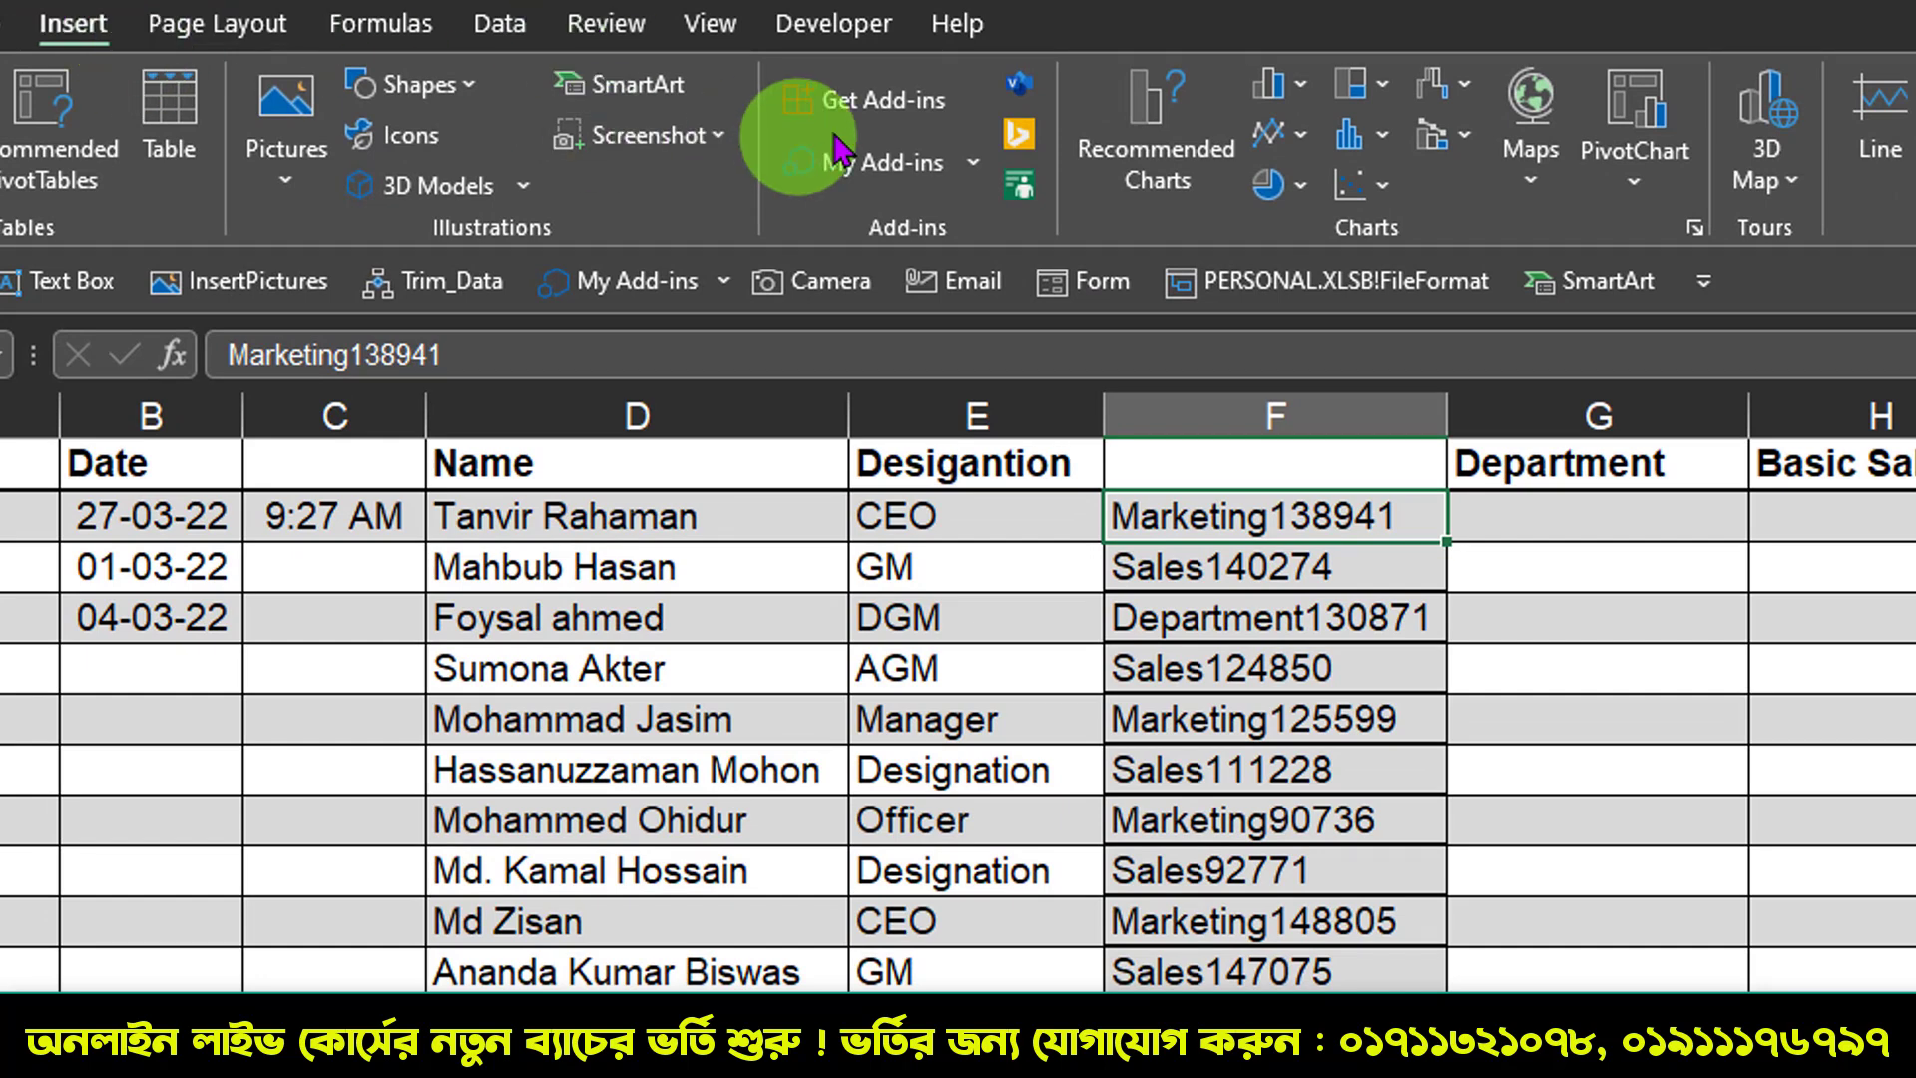
Step: Search the store for 'remove' and add Remove Unwanted Characters, accepting its licence terms
left_click(888, 99)
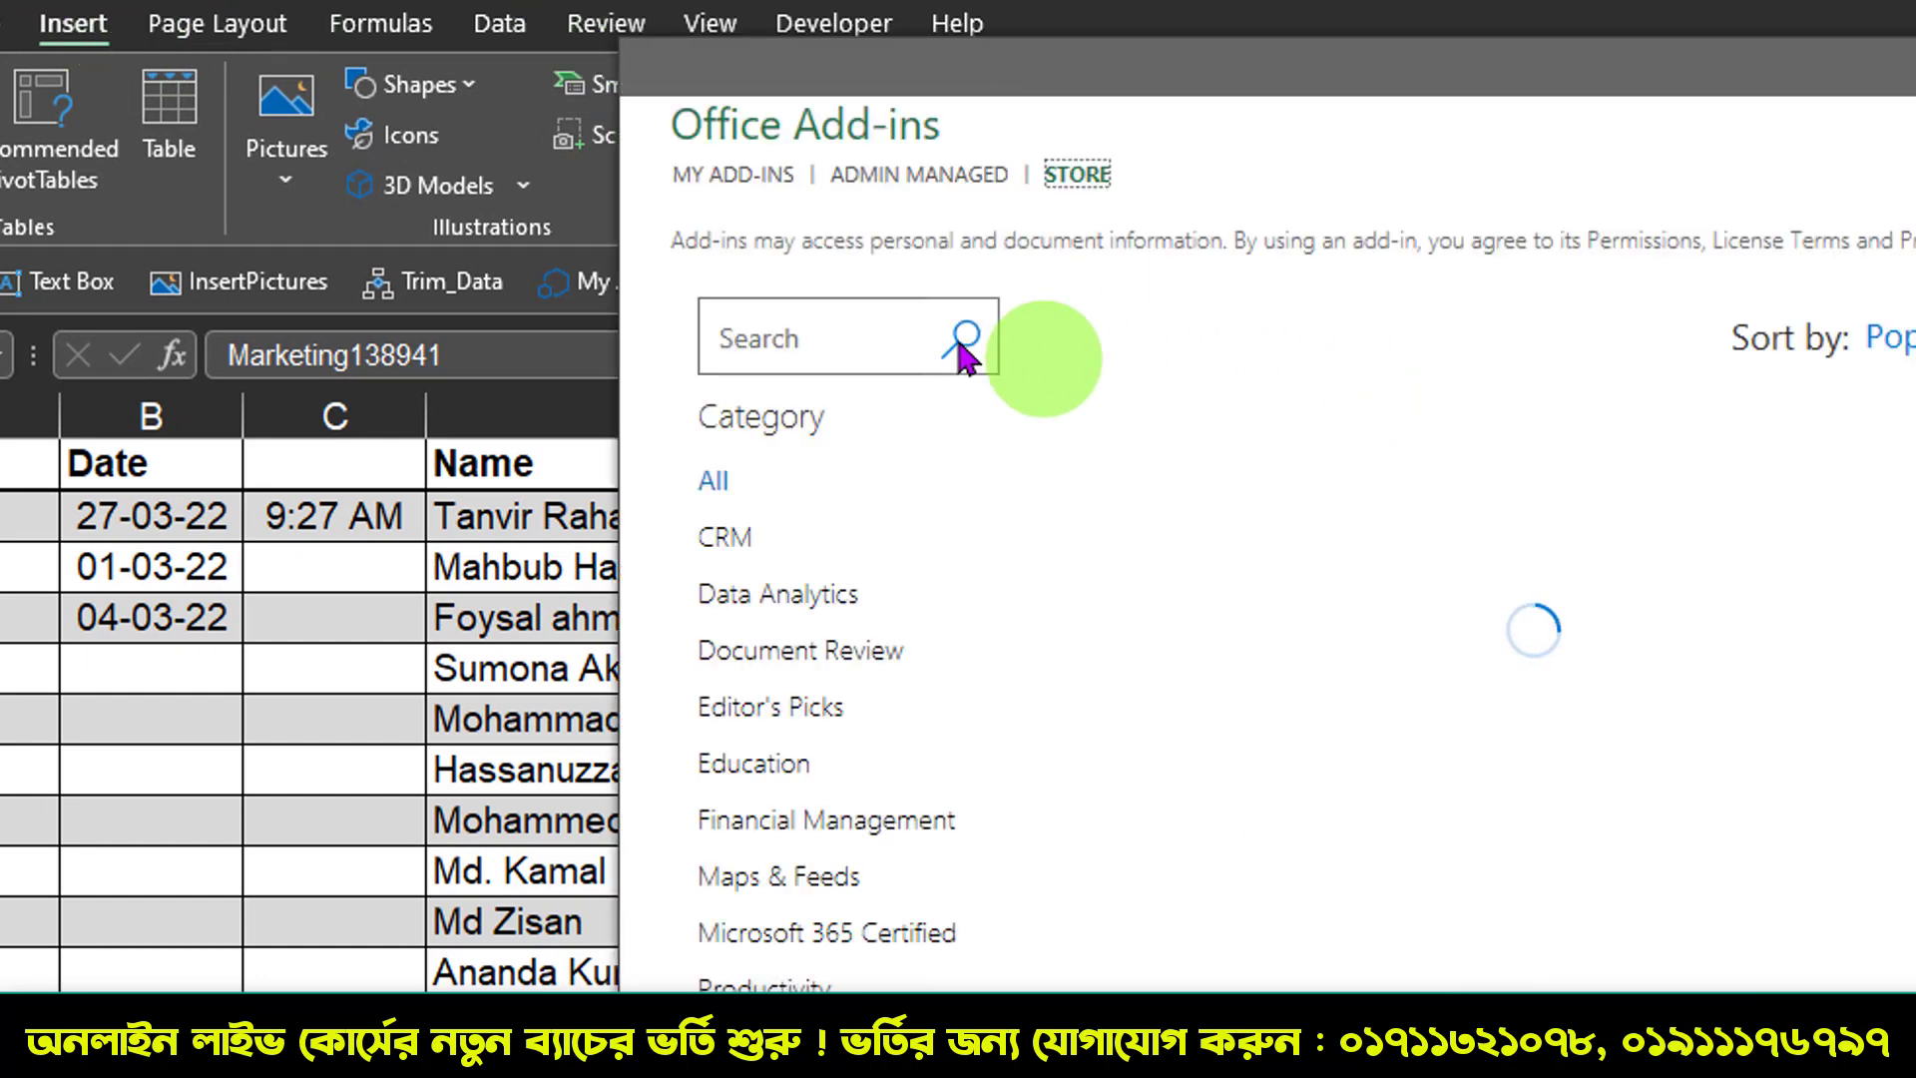
left_click(885, 329)
type("remov")
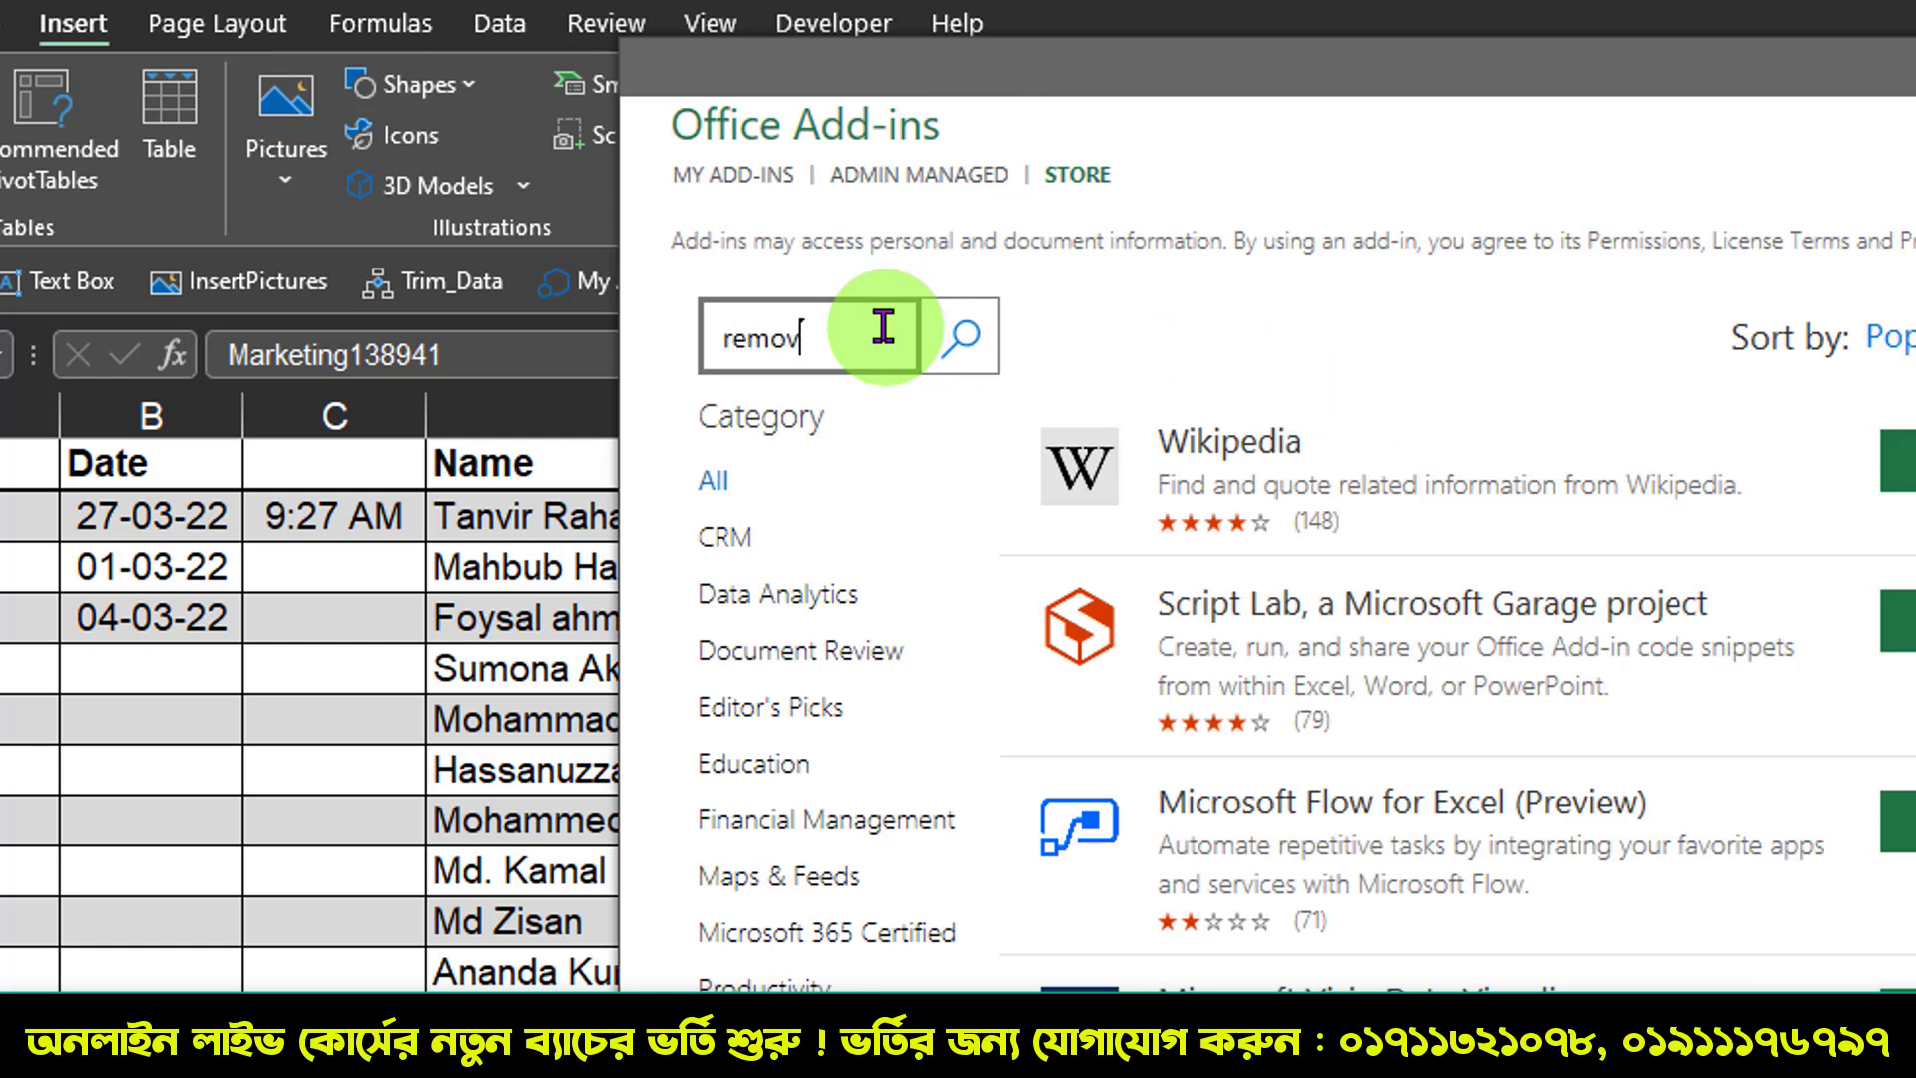
type("e")
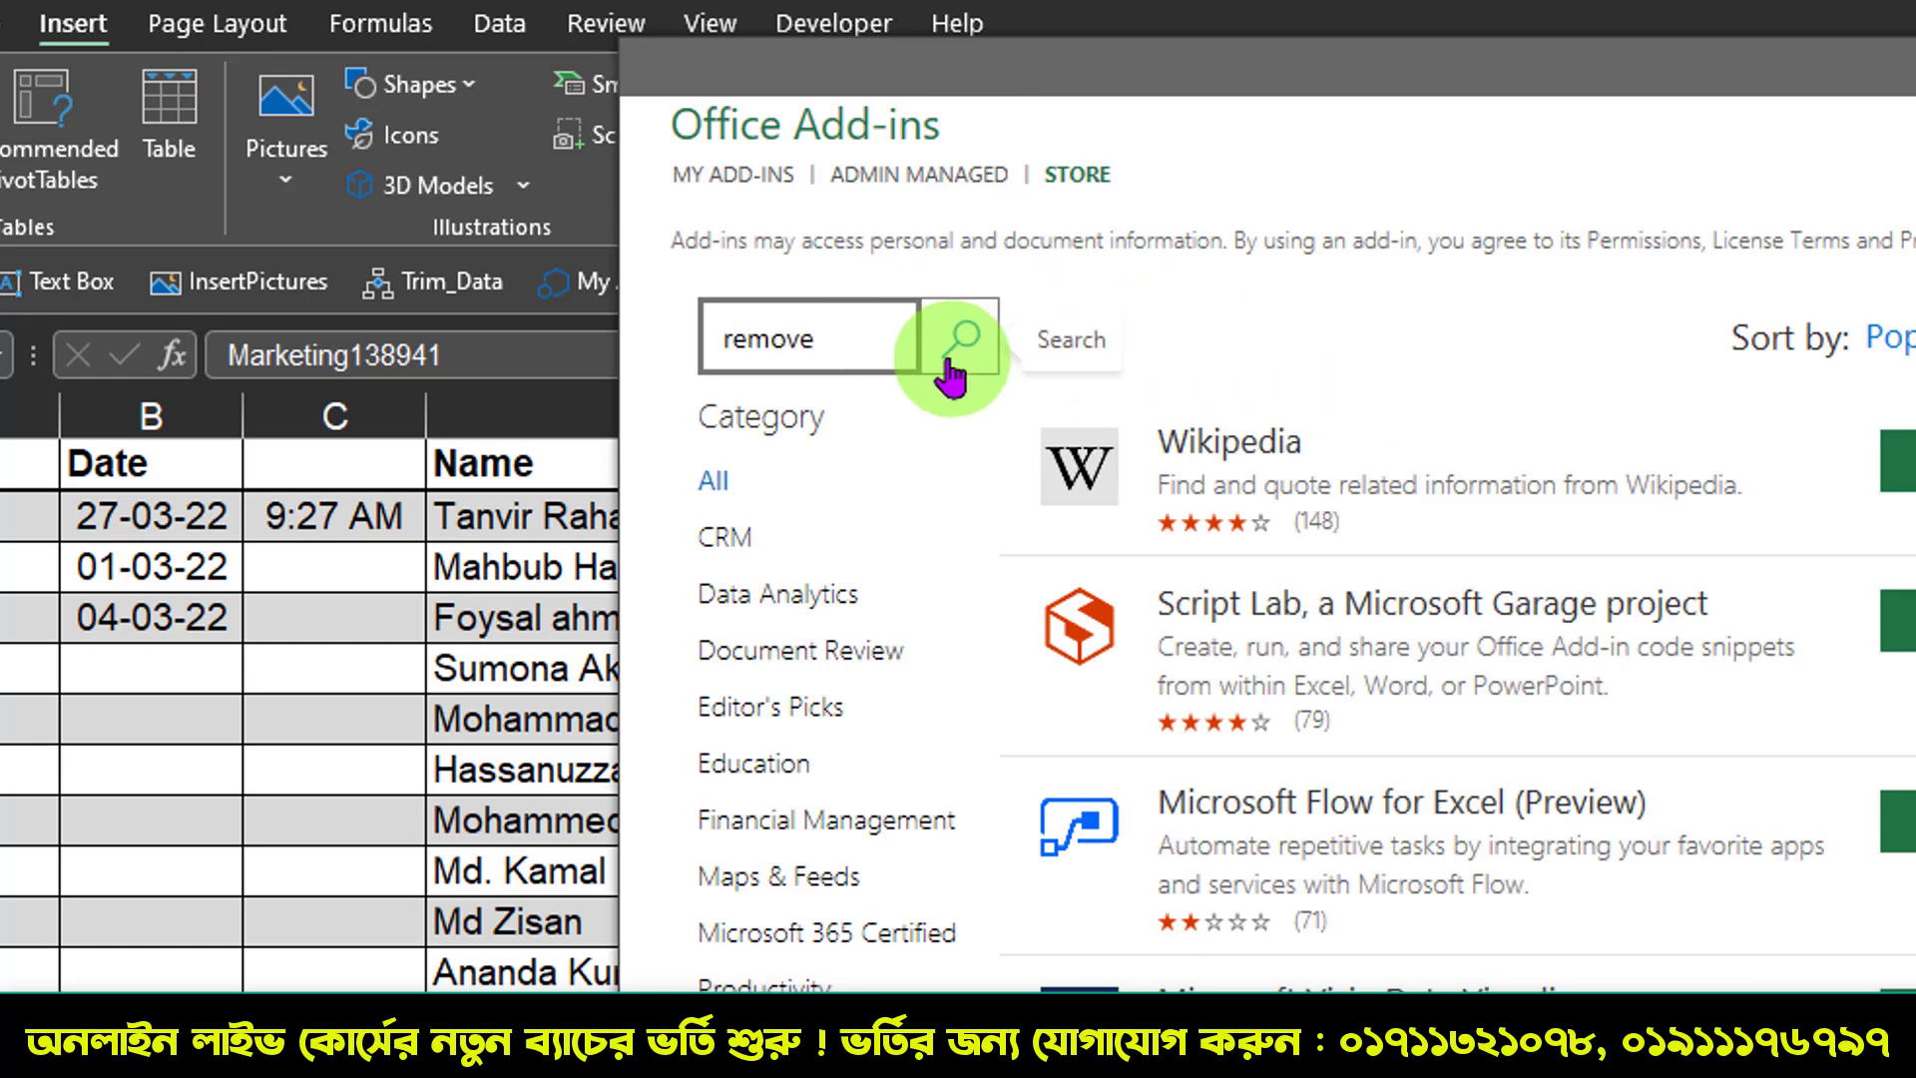
left_click(953, 344)
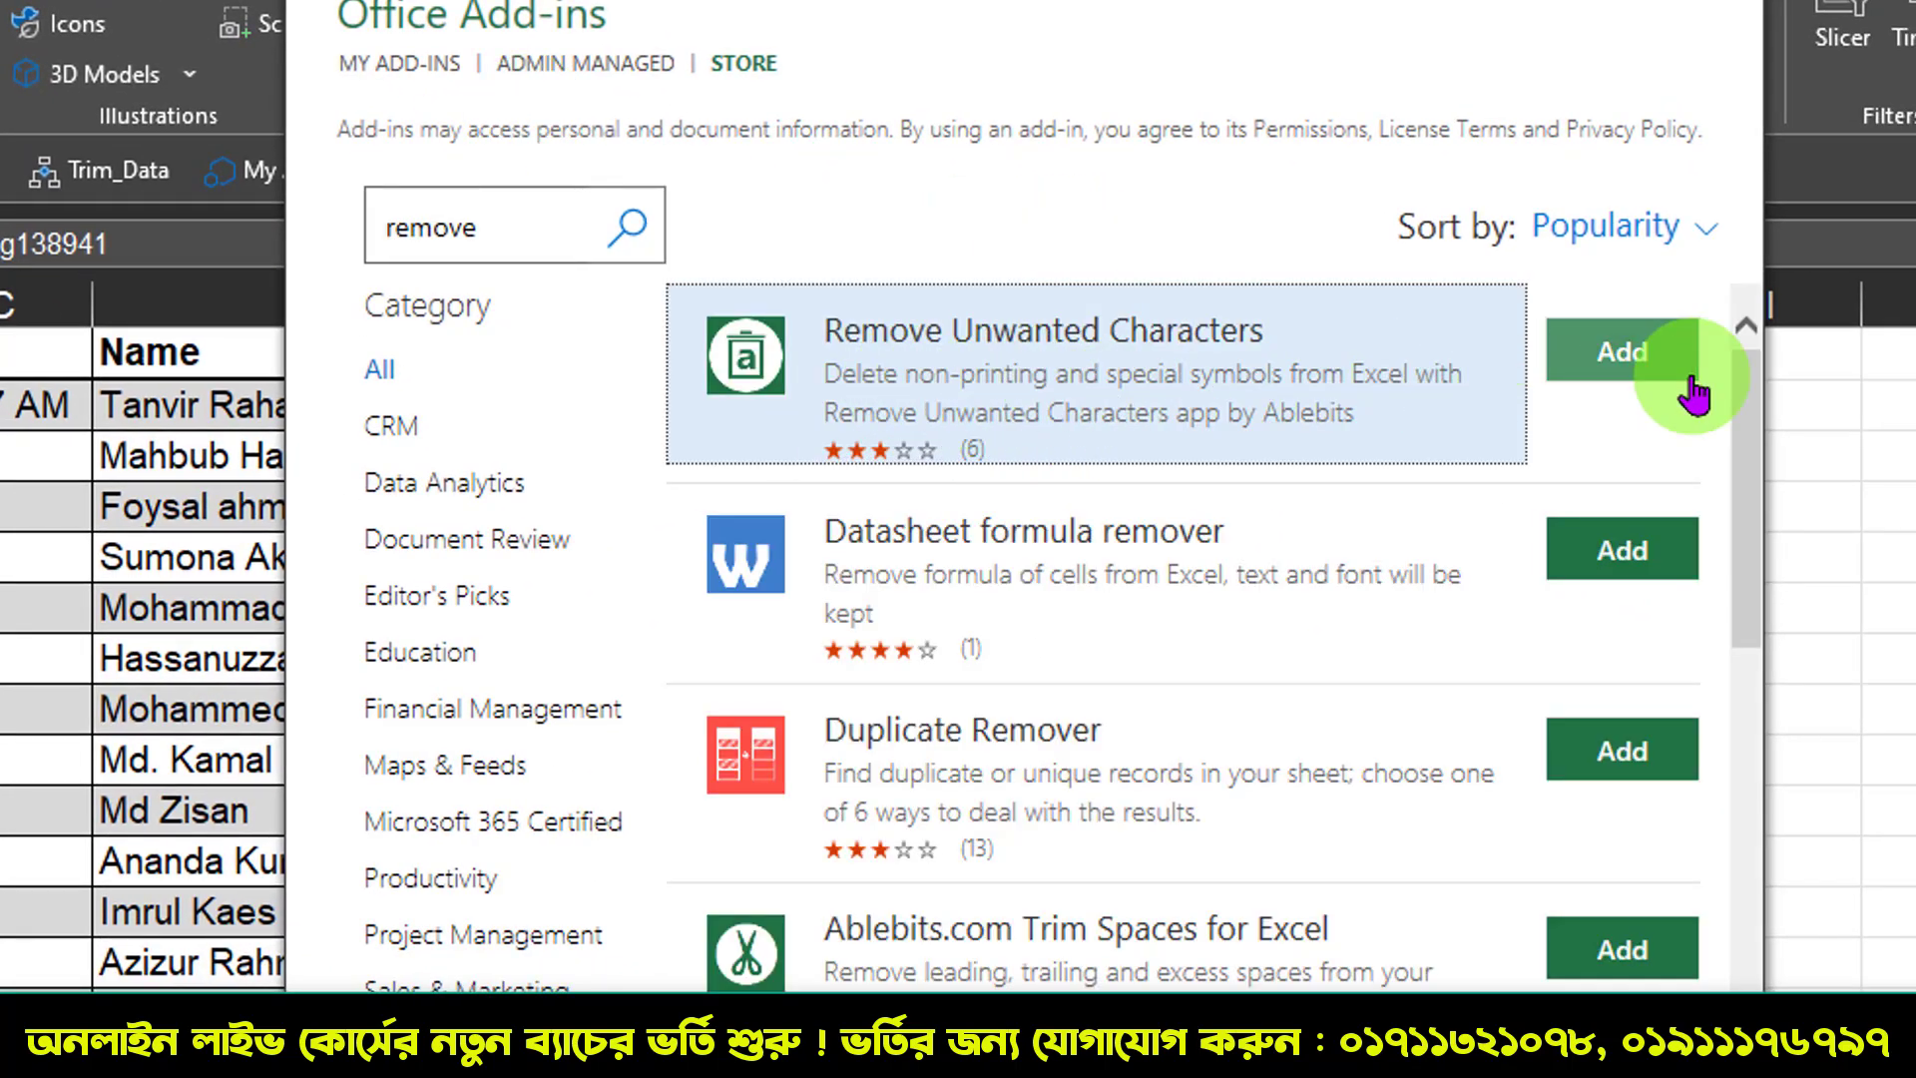
left_click(1637, 367)
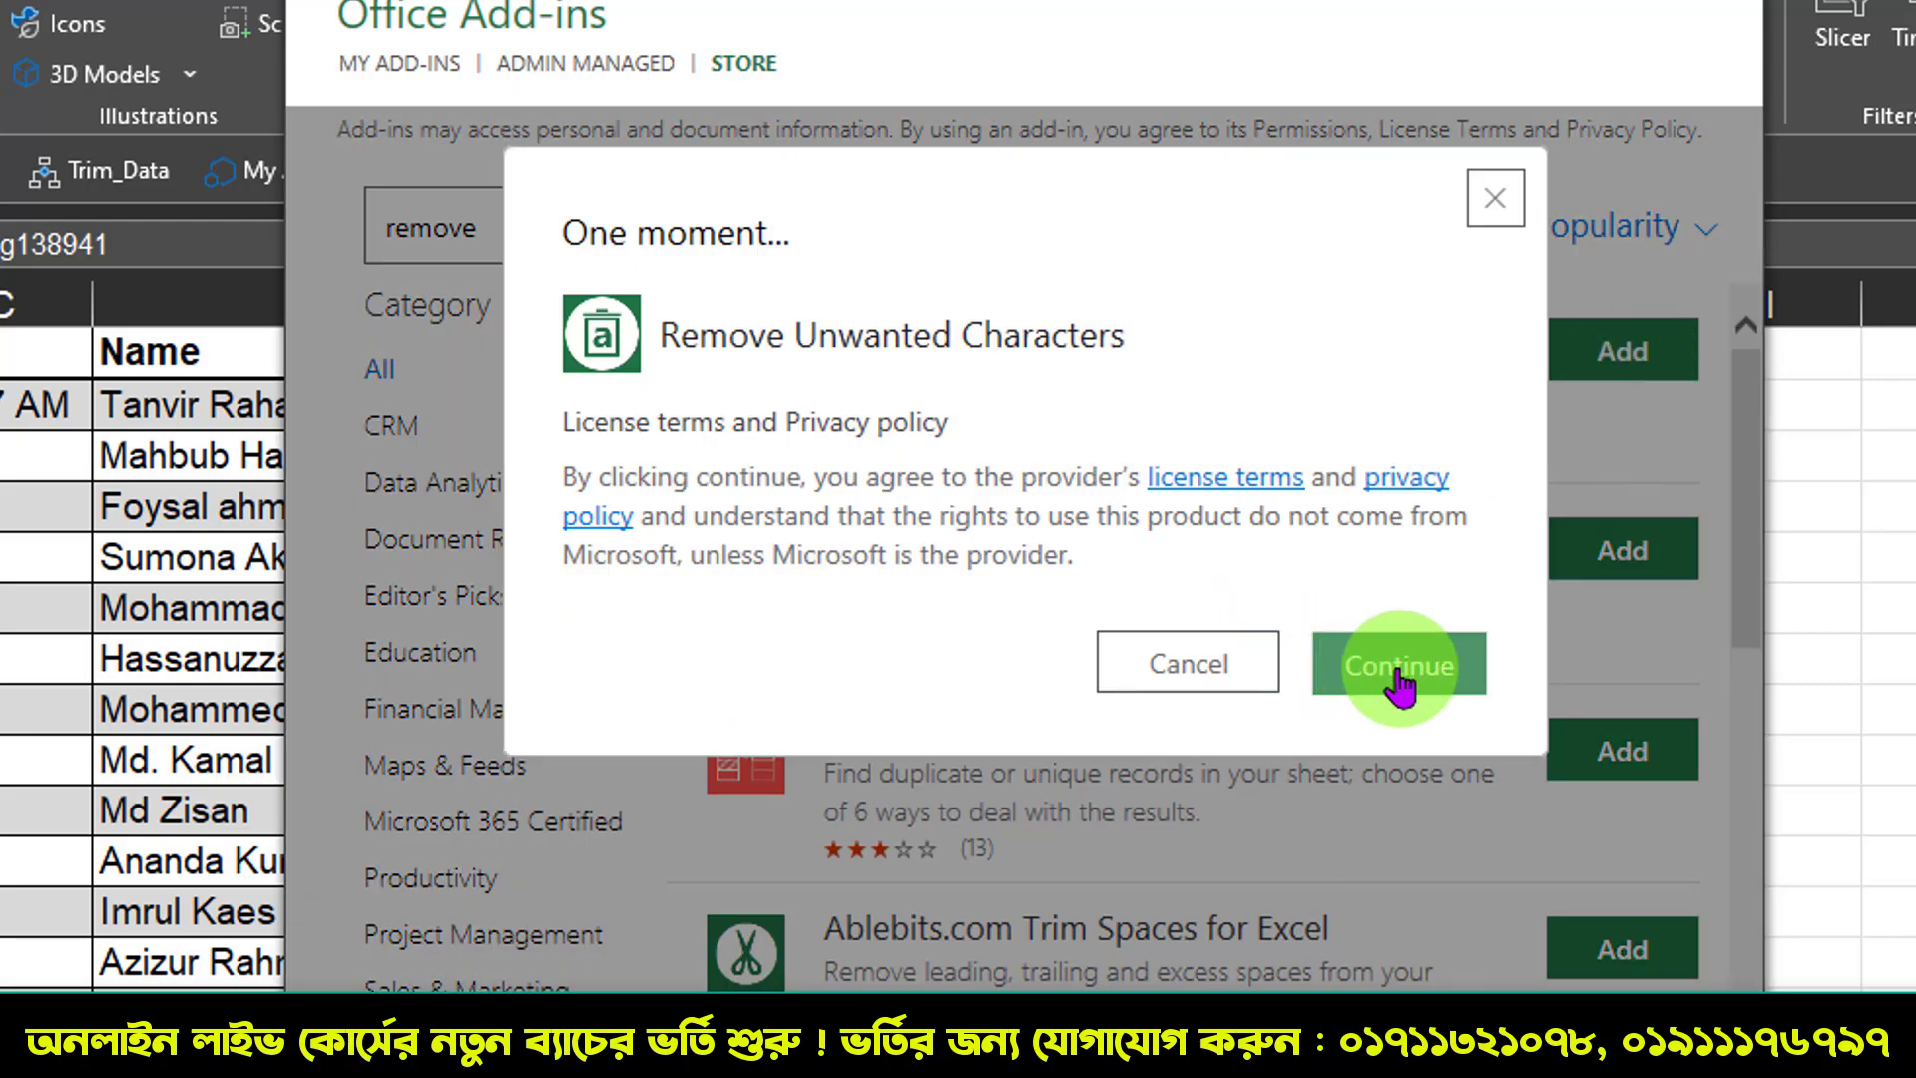
left_click(1398, 667)
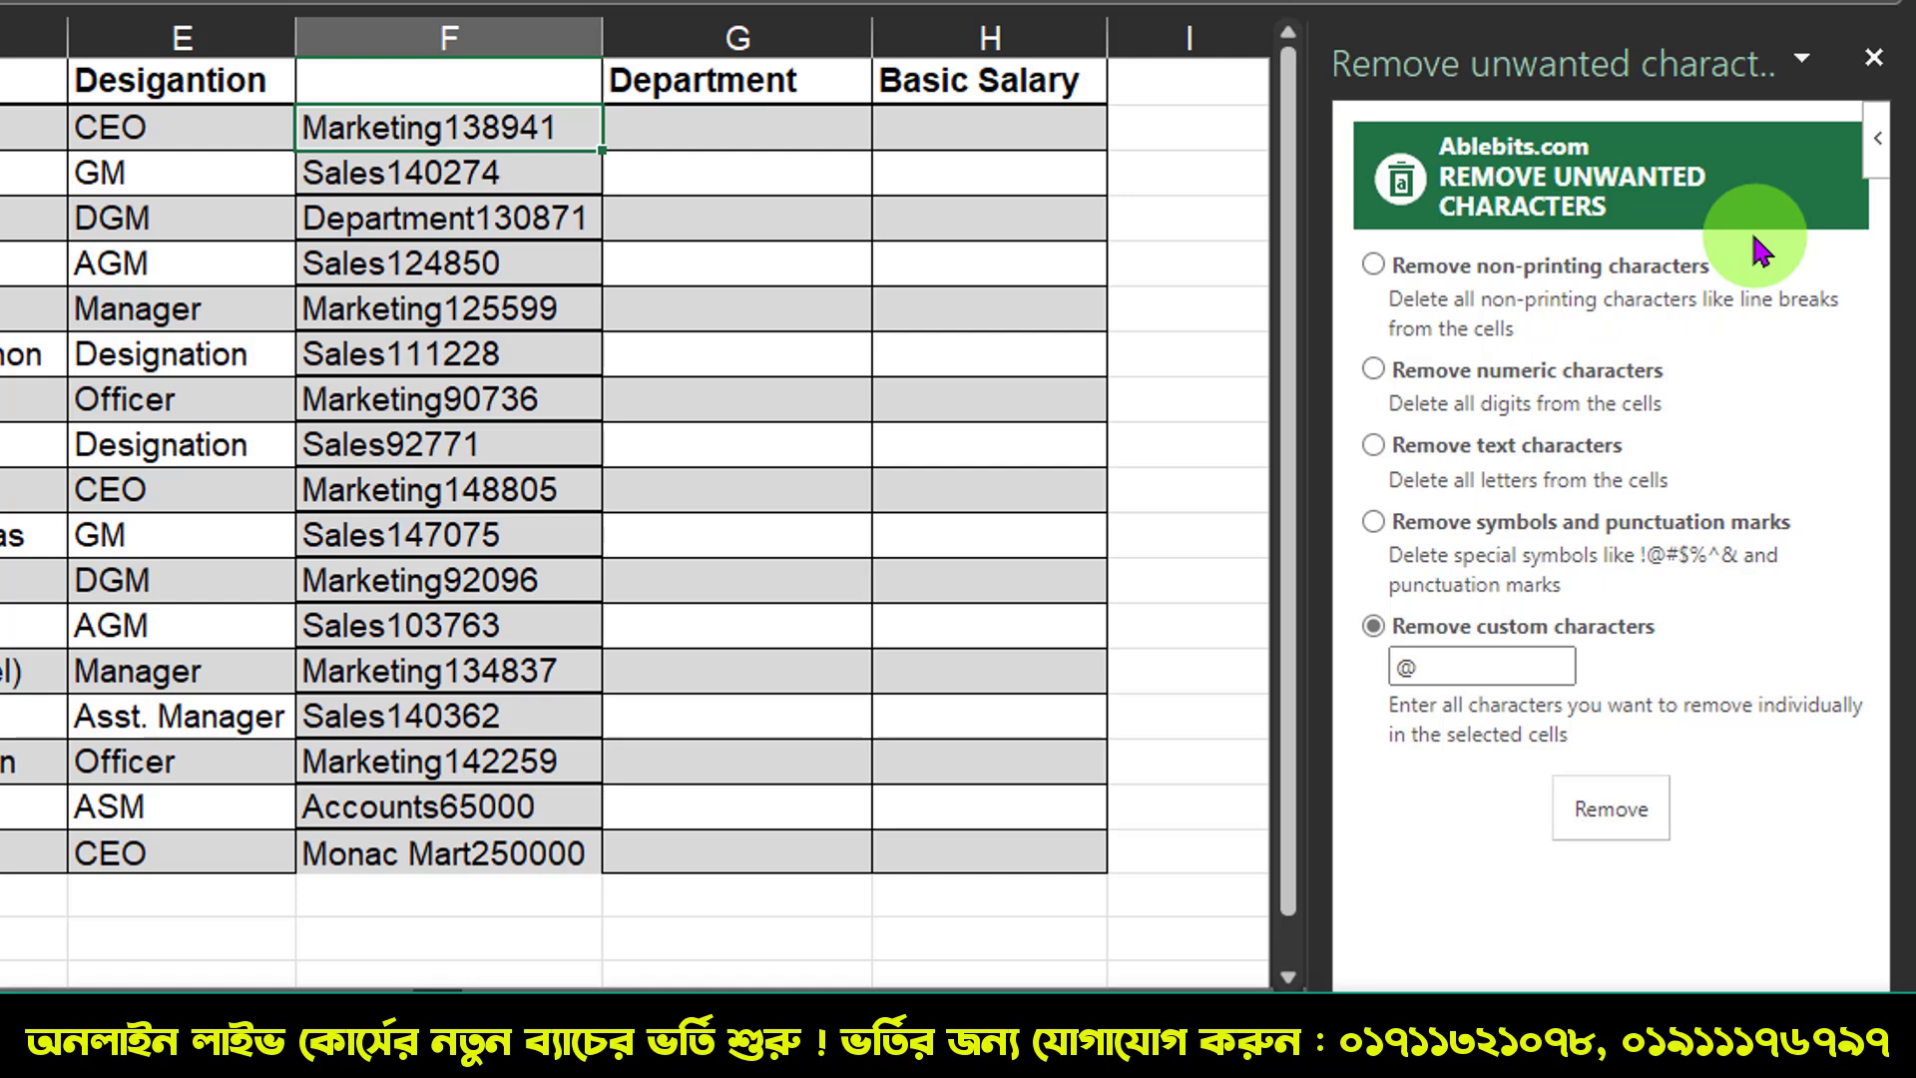
Step: Copy the combined values F2:F18 into the Department column starting at G2
left_click(743, 218)
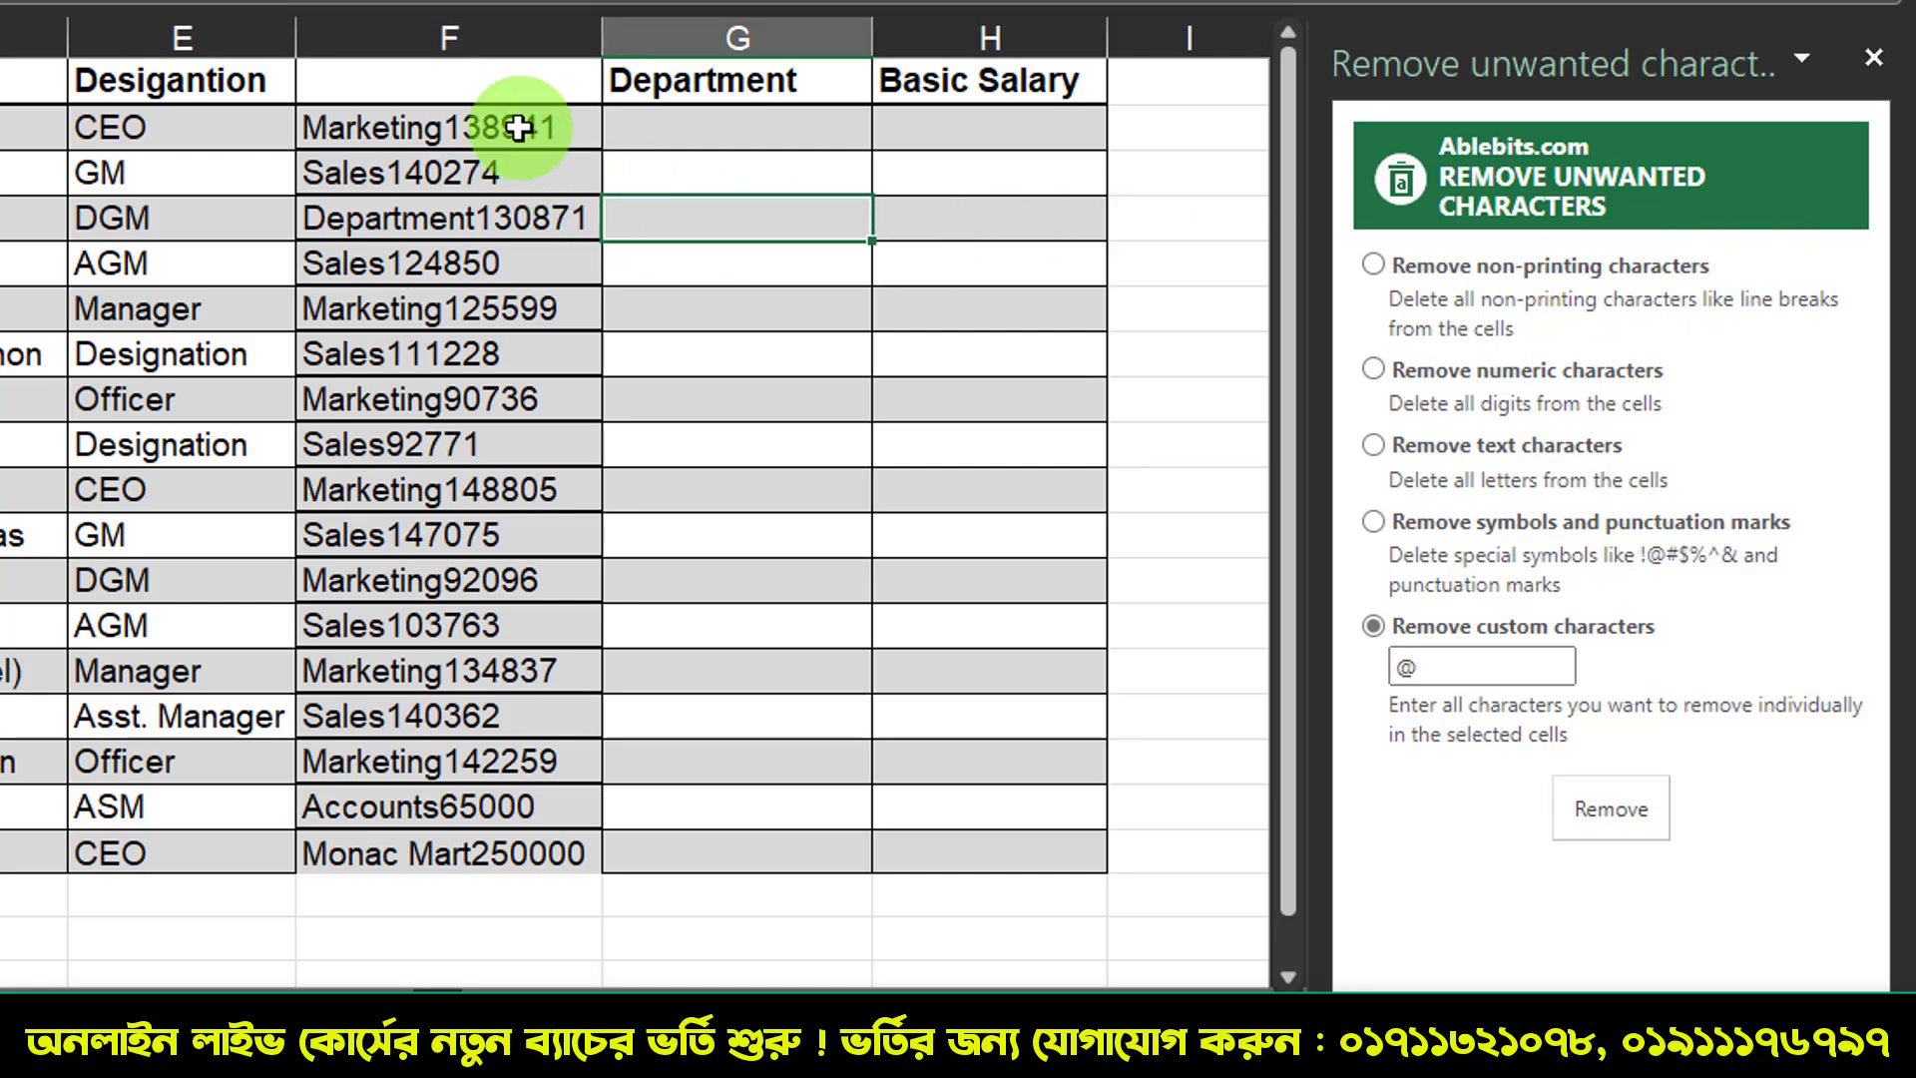
left_click_drag(519, 128, 513, 829)
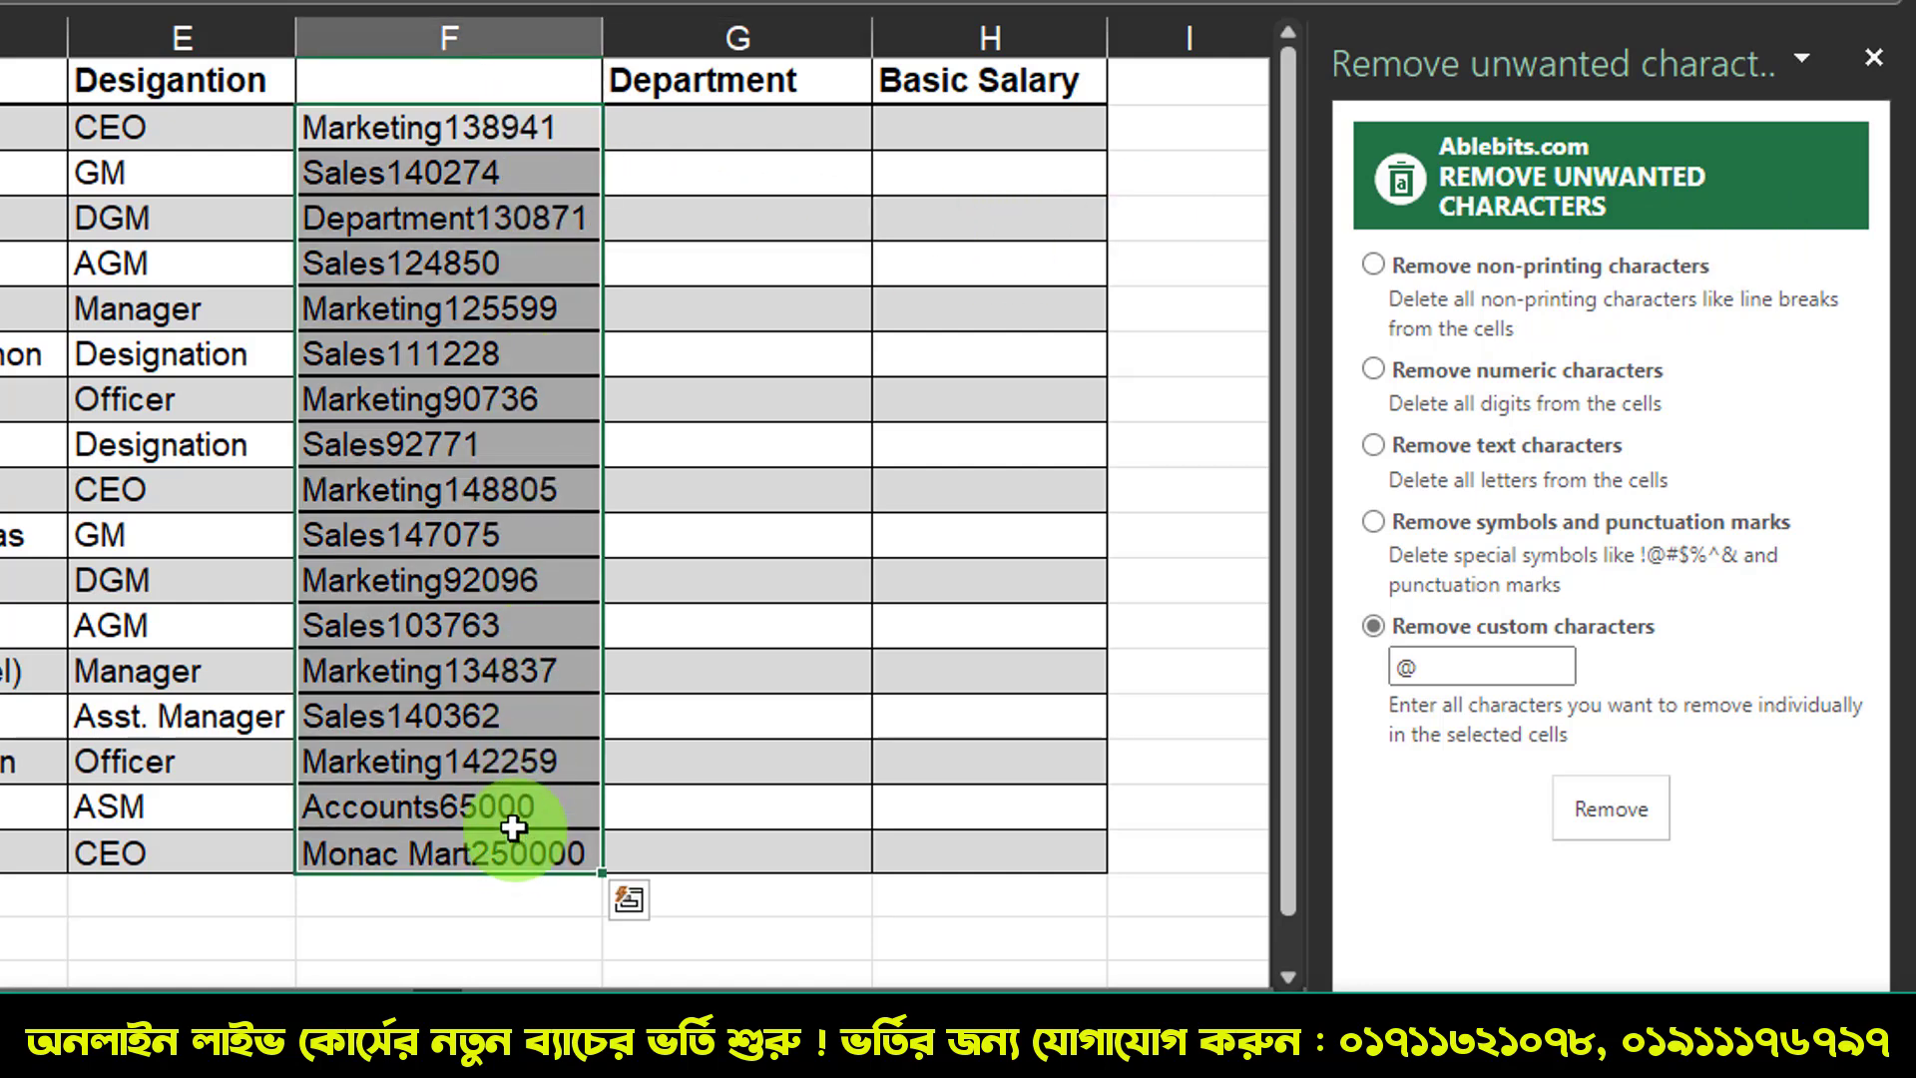
key("ctrl+c")
left_click(737, 131)
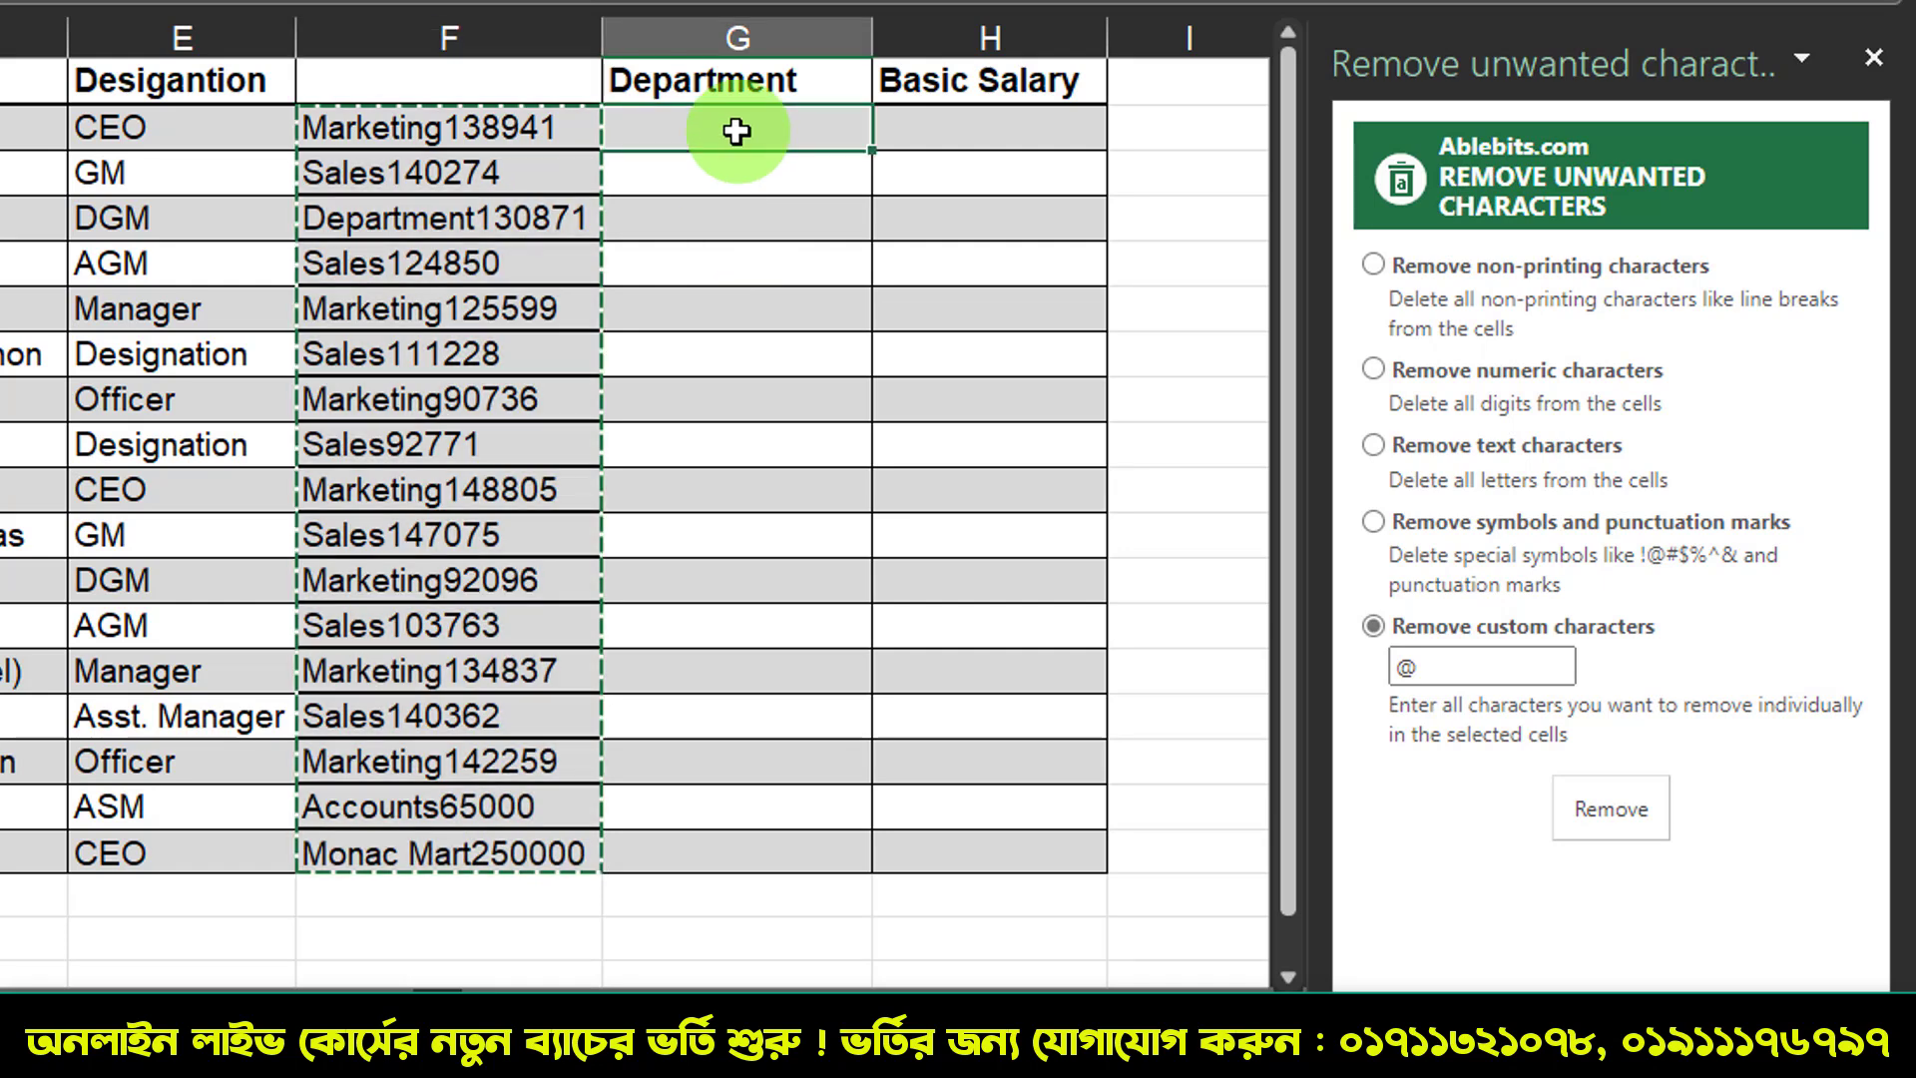
key("ctrl+v")
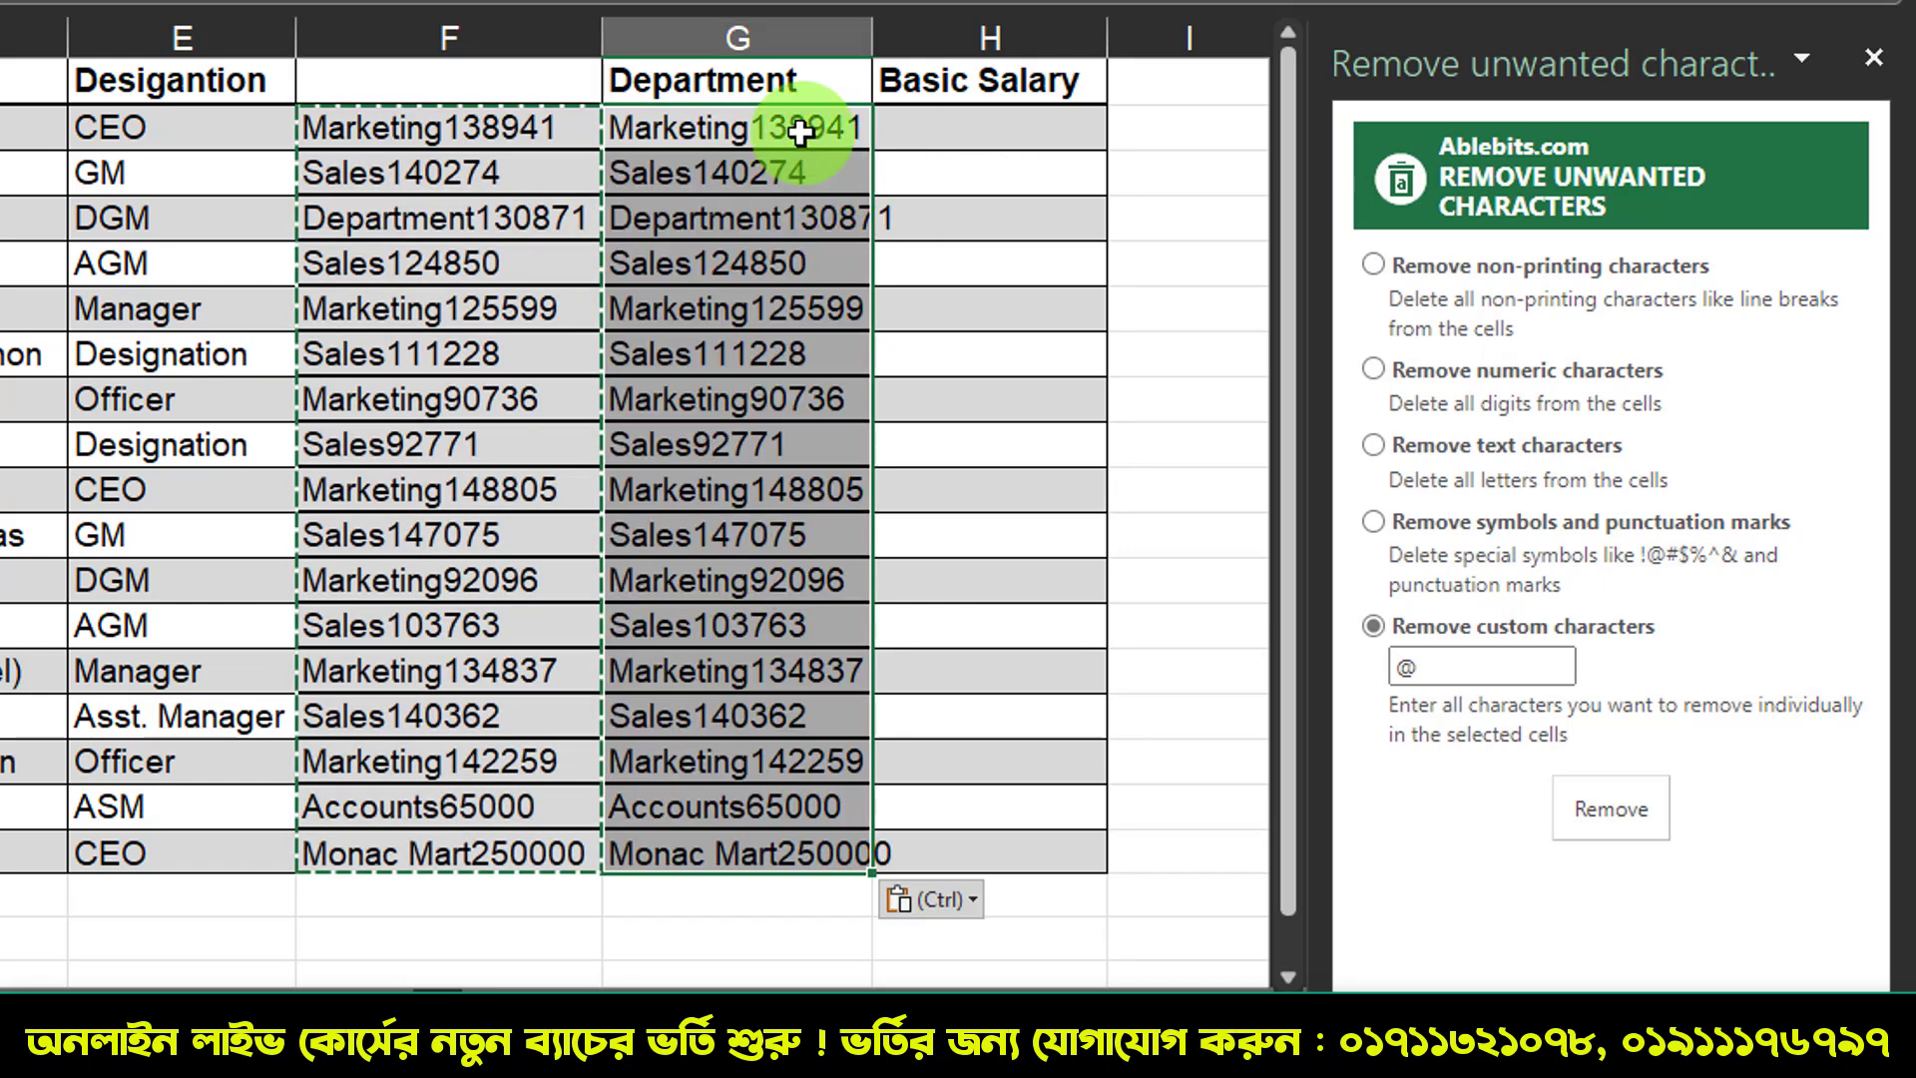
Step: Remove numeric characters from the pasted G cells, leaving names like Marketing and Sales
left_click_drag(799, 127, 788, 851)
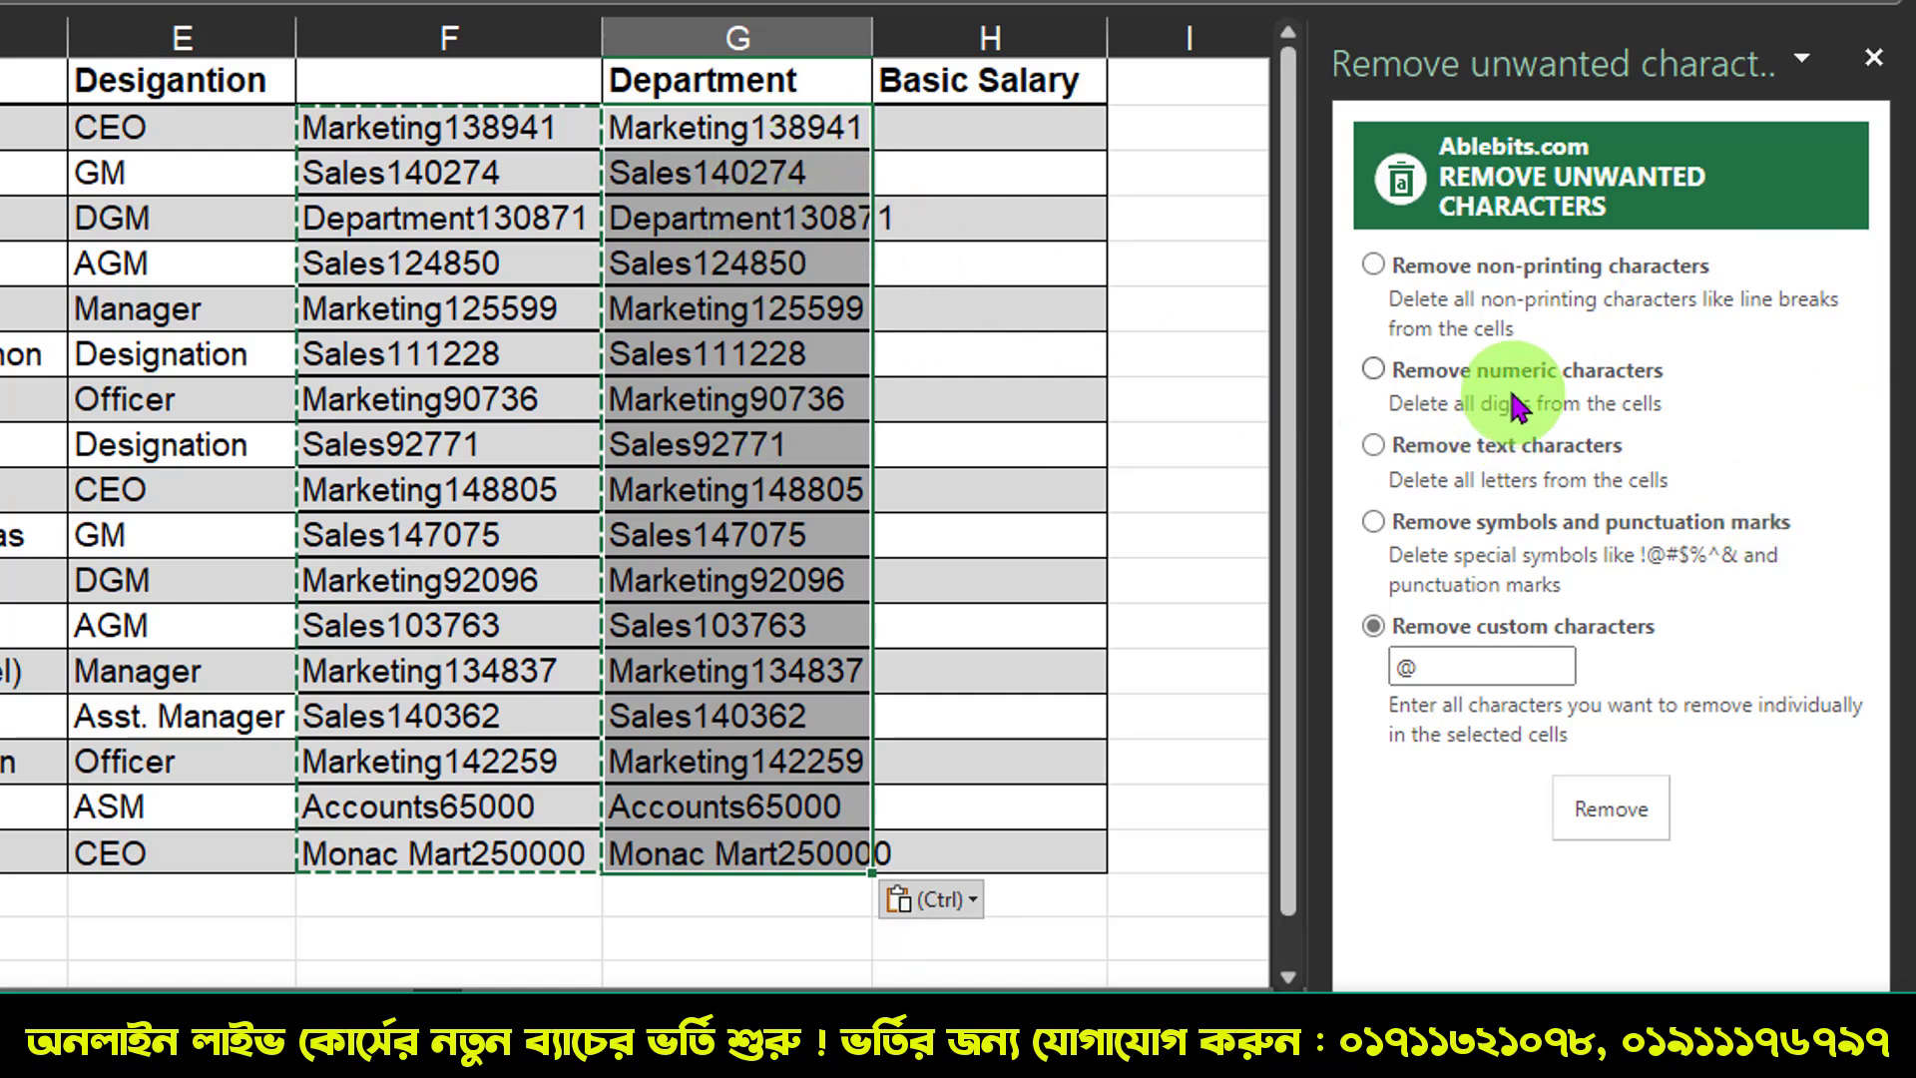
left_click(1374, 370)
left_click(1611, 810)
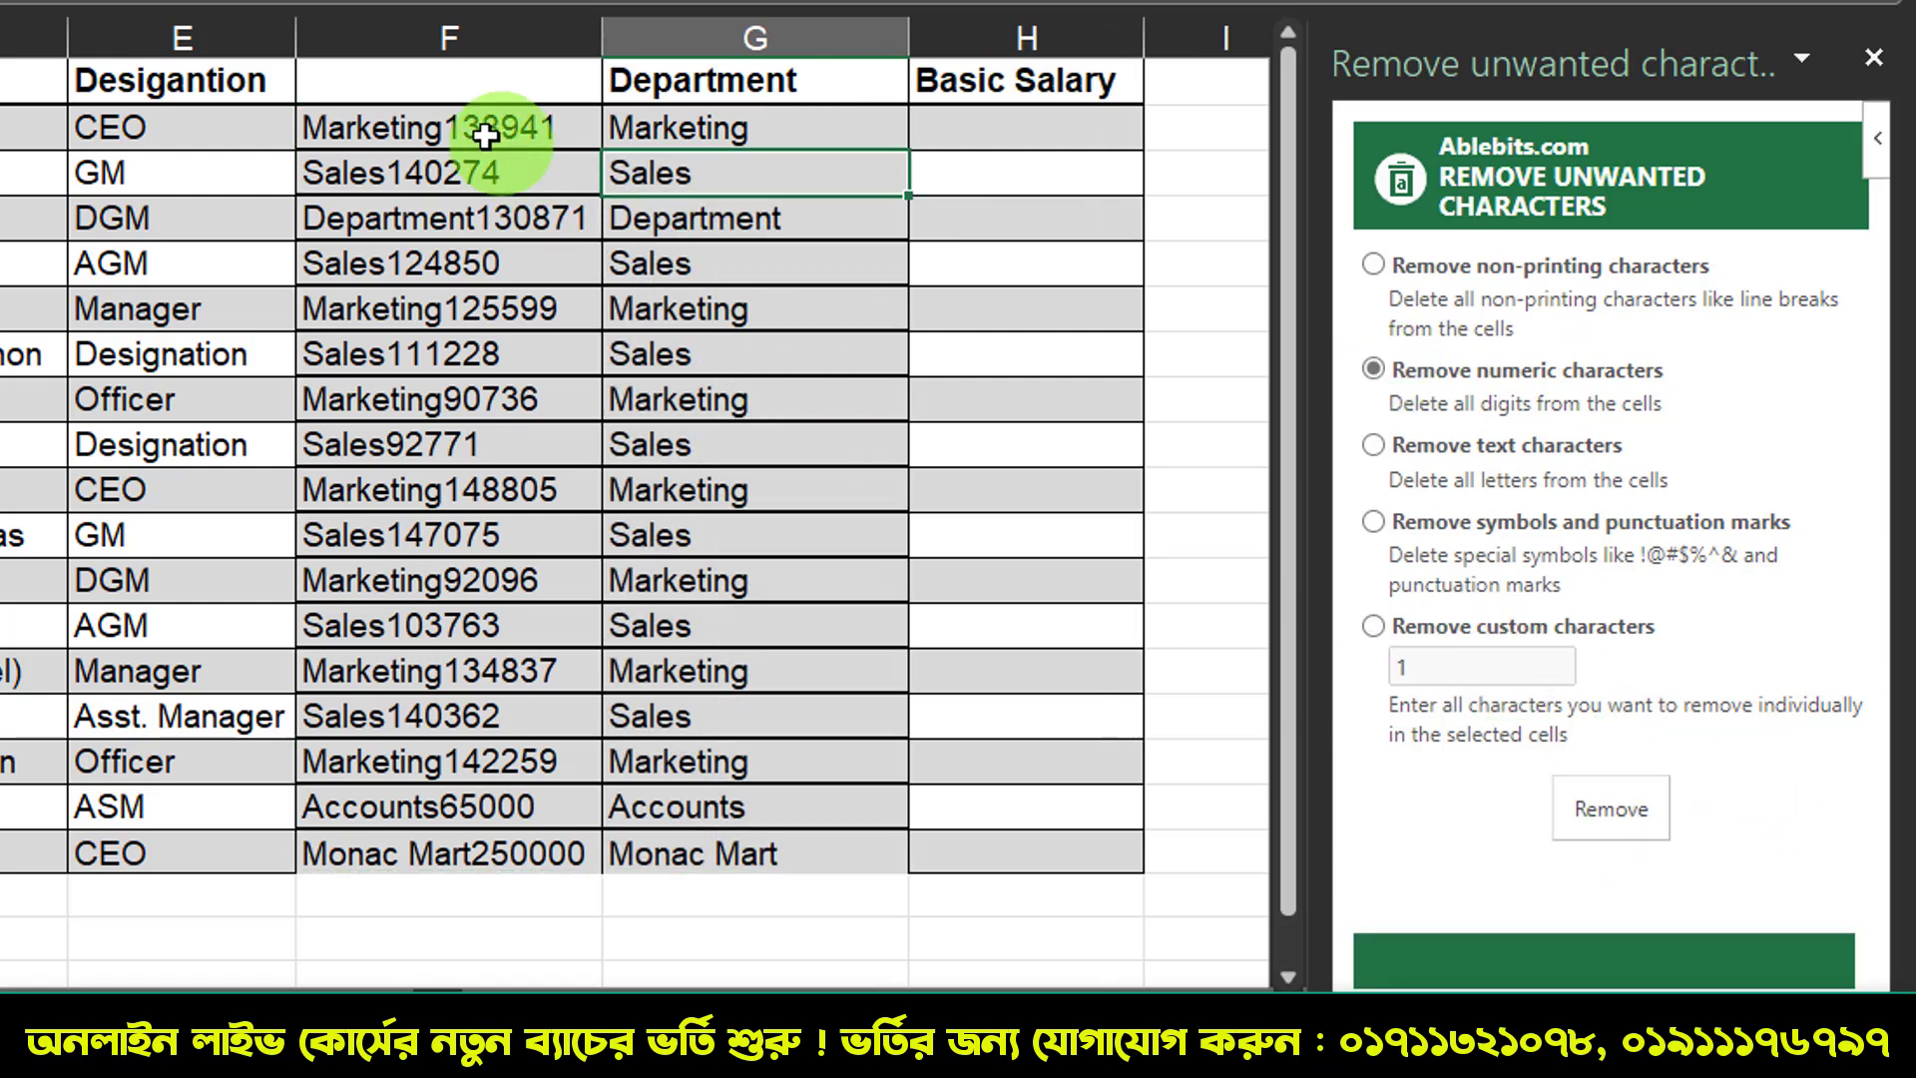
left_click(776, 160)
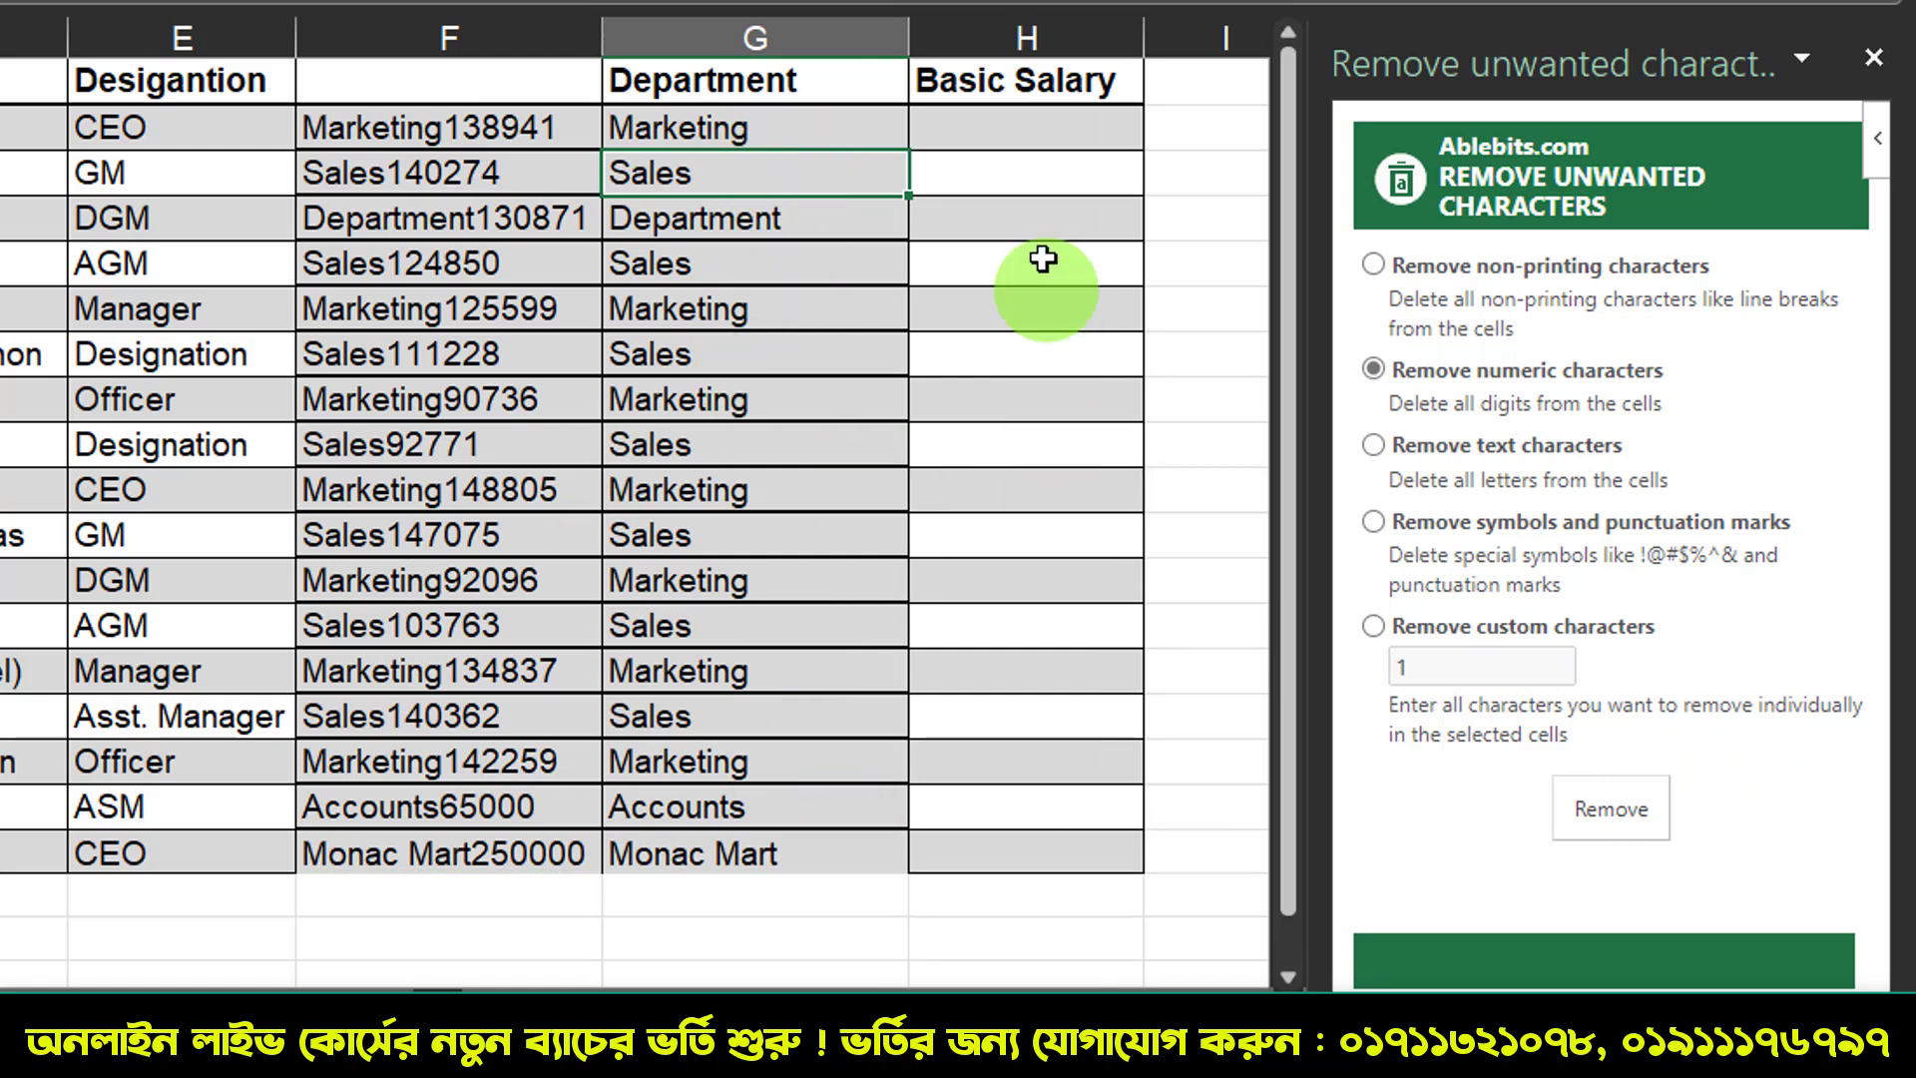
Step: Paste the combined column F values into the Basic Salary column H
left_click(1045, 124)
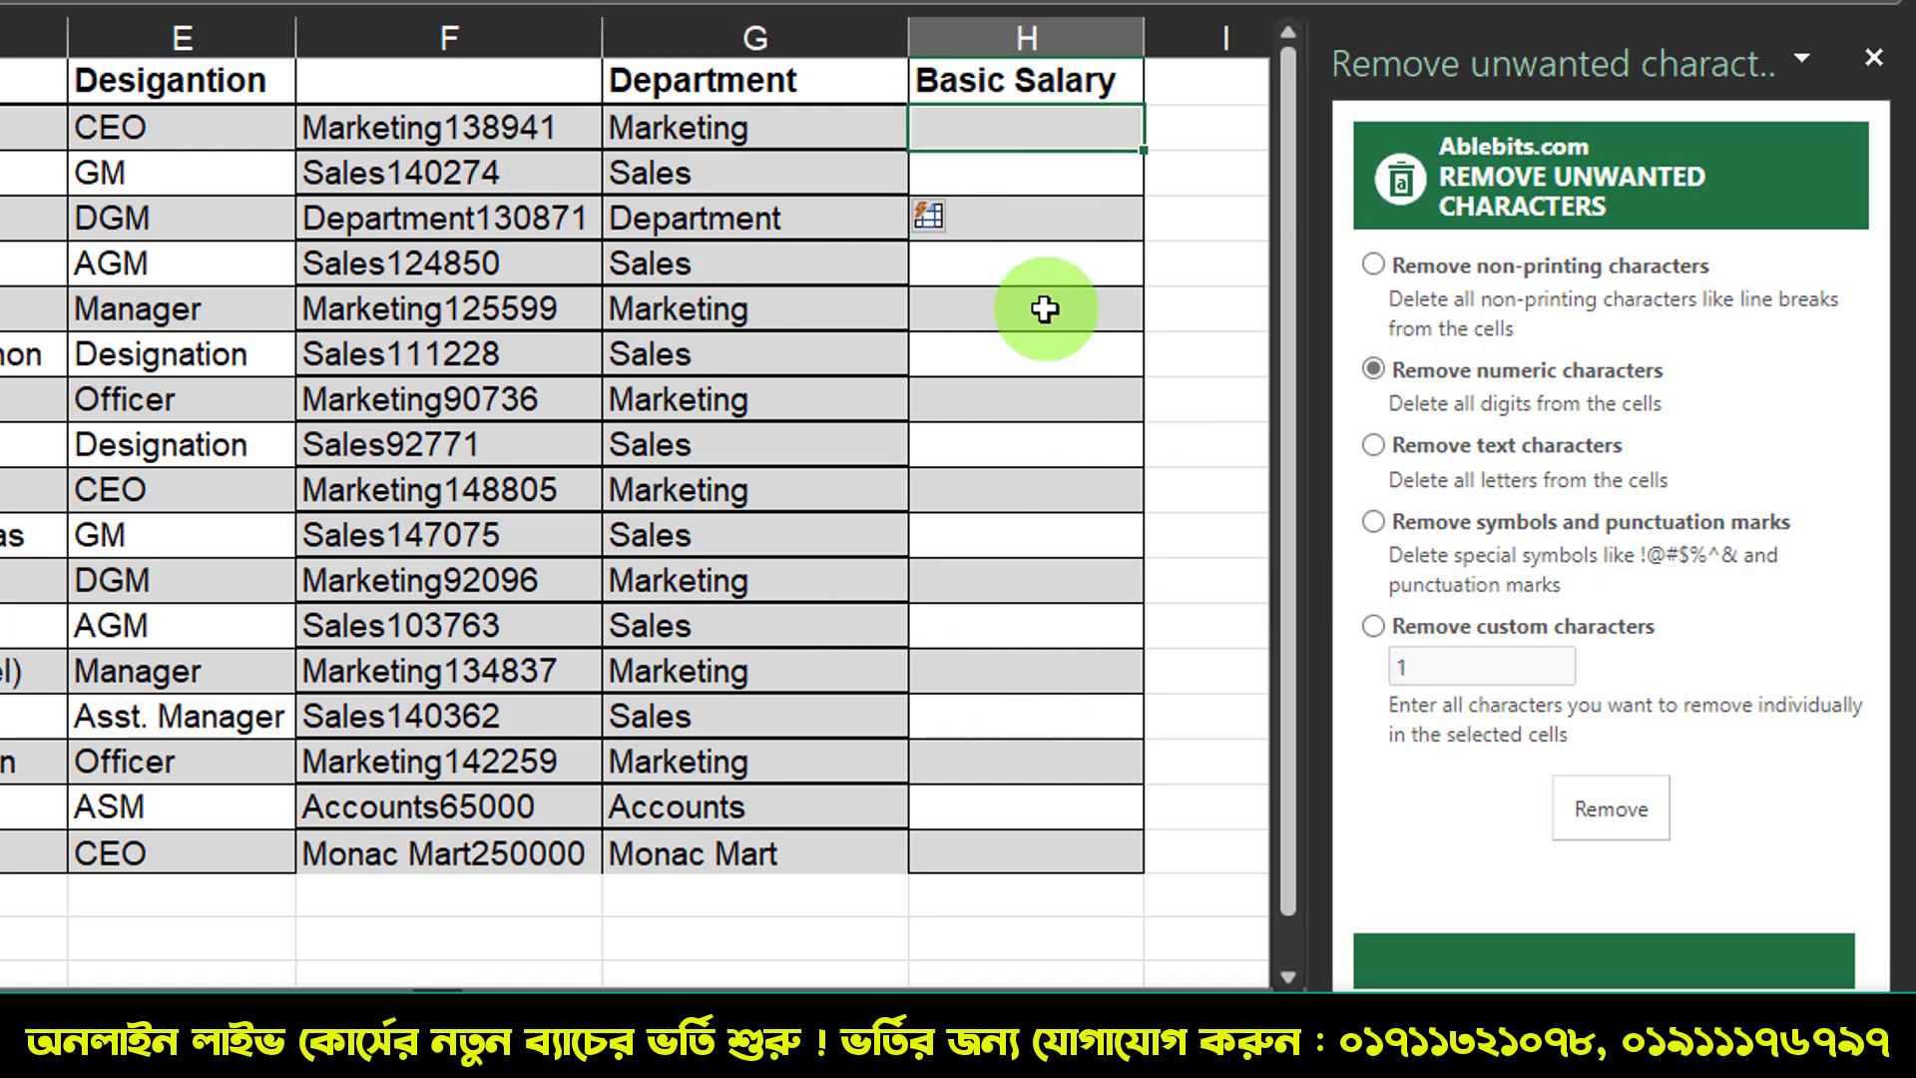
left_click_drag(505, 129, 544, 844)
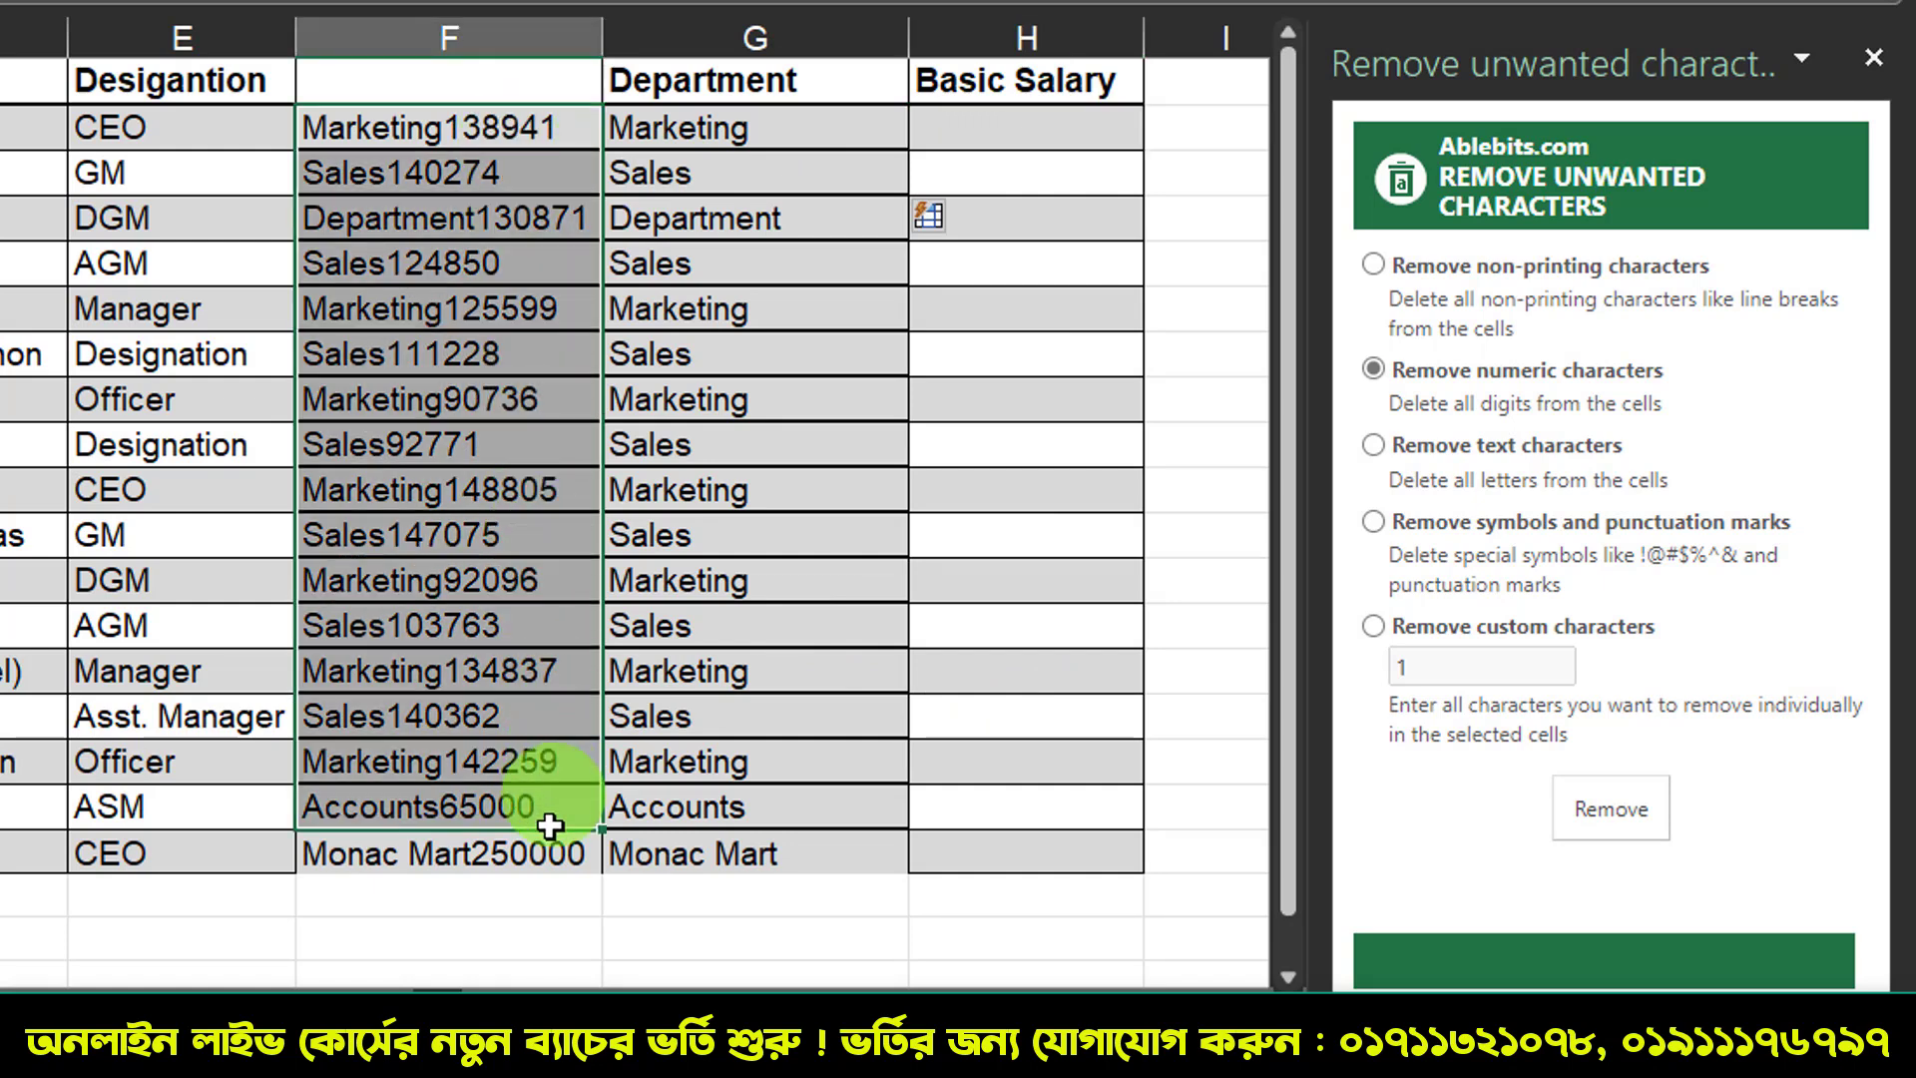
key("ctrl+c")
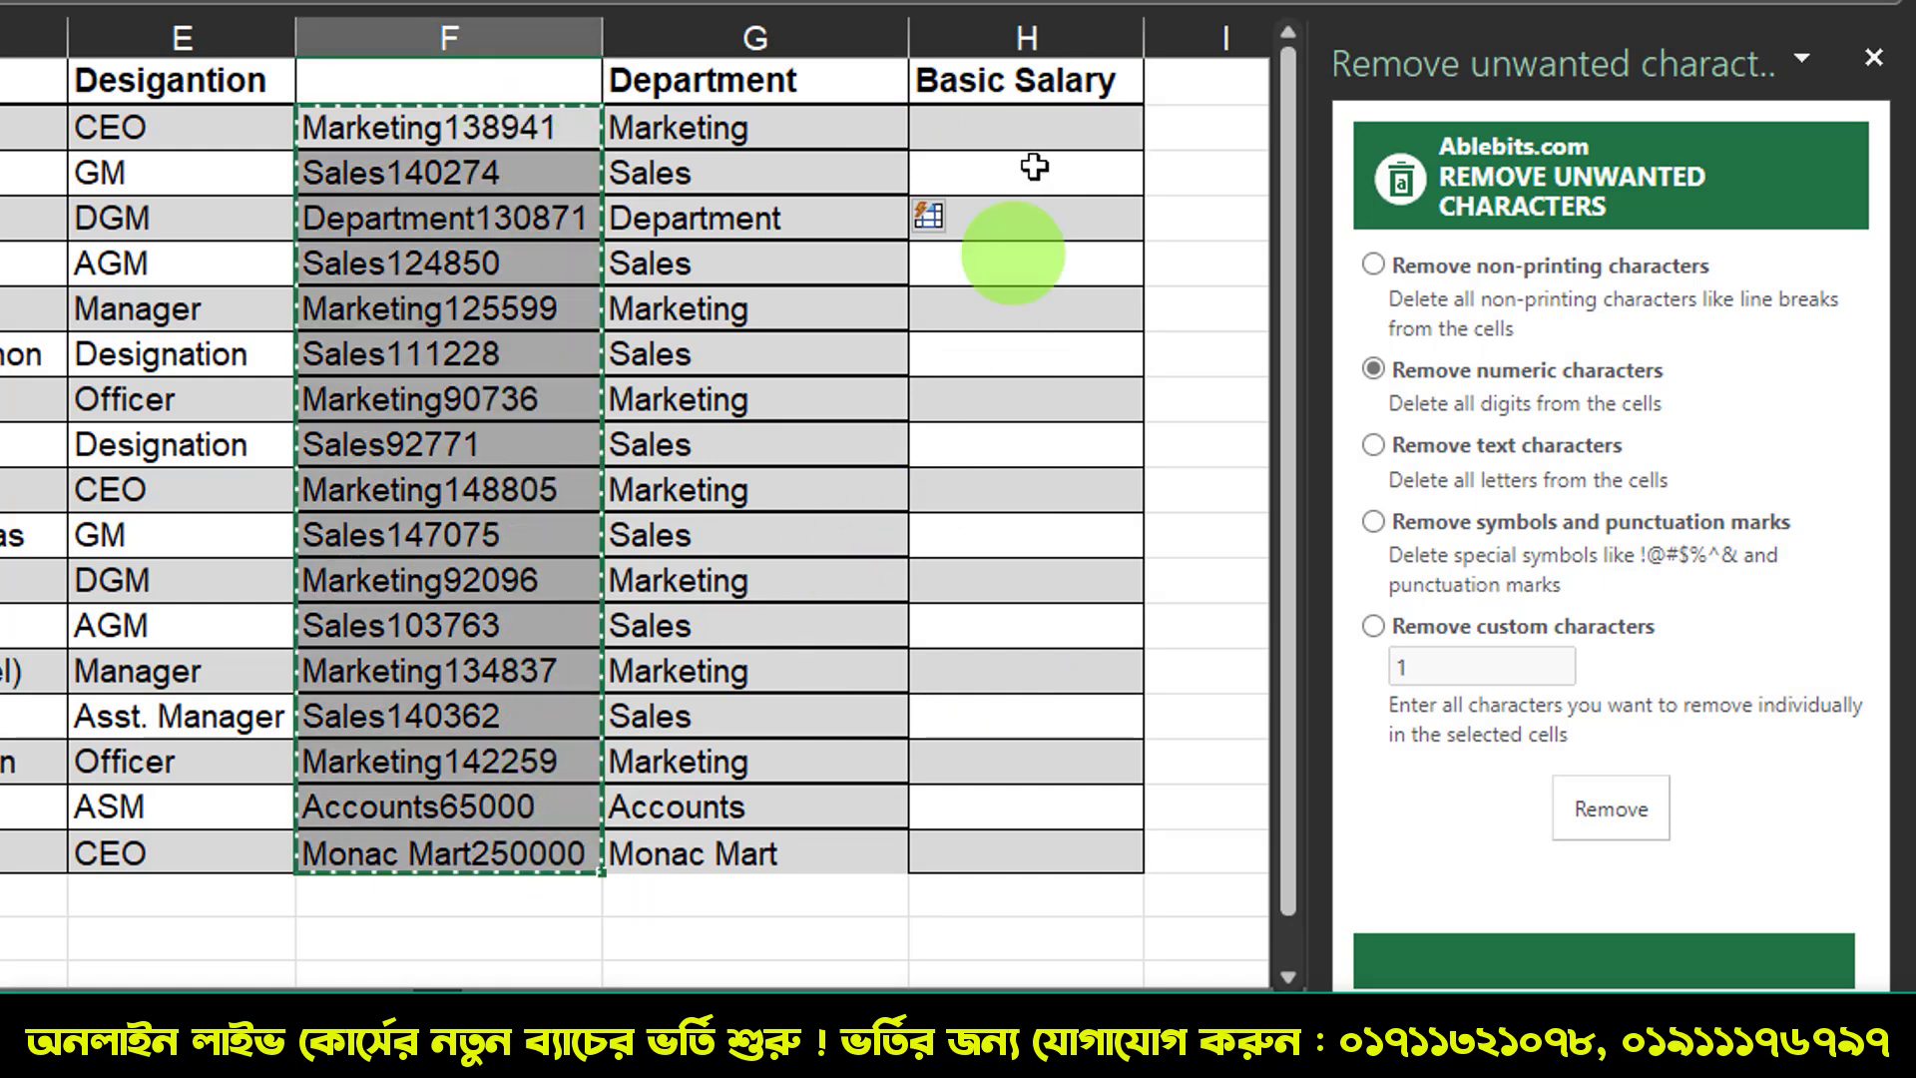
left_click(1038, 130)
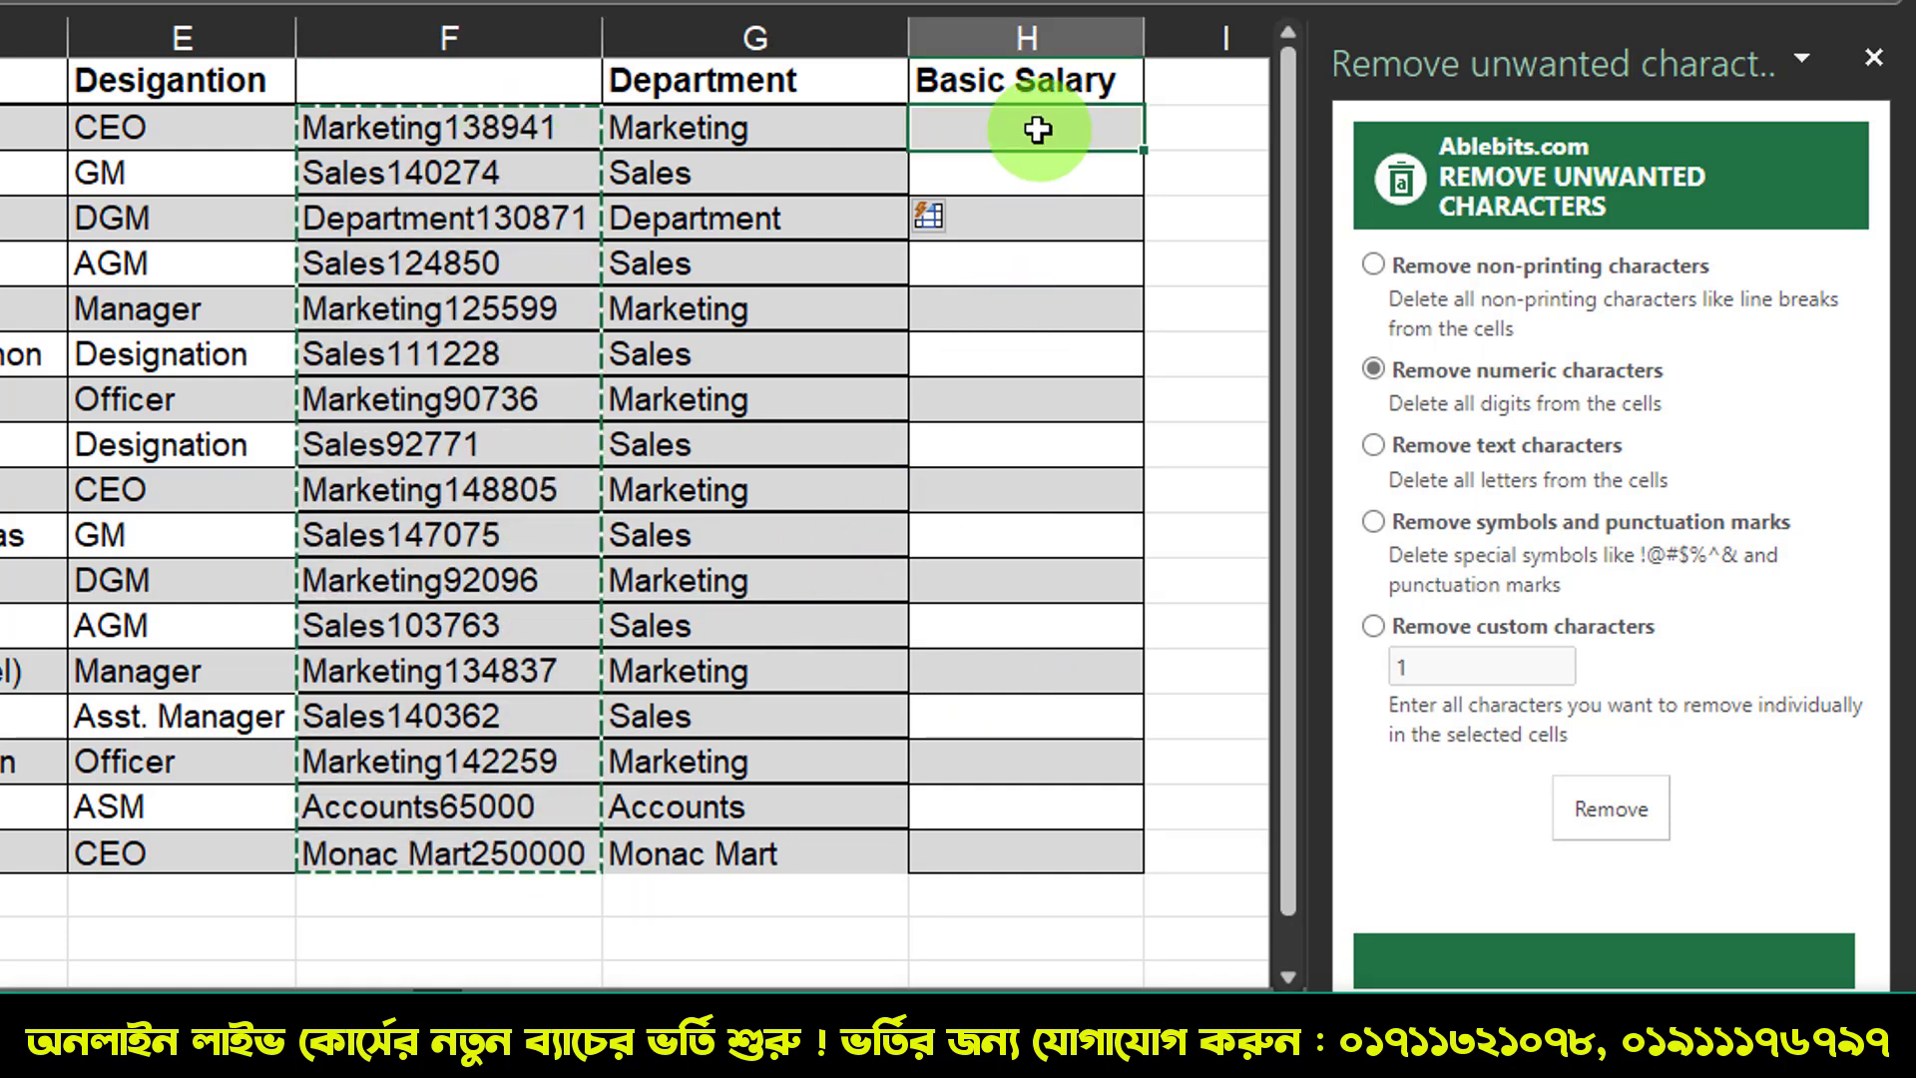
key("ctrl+v")
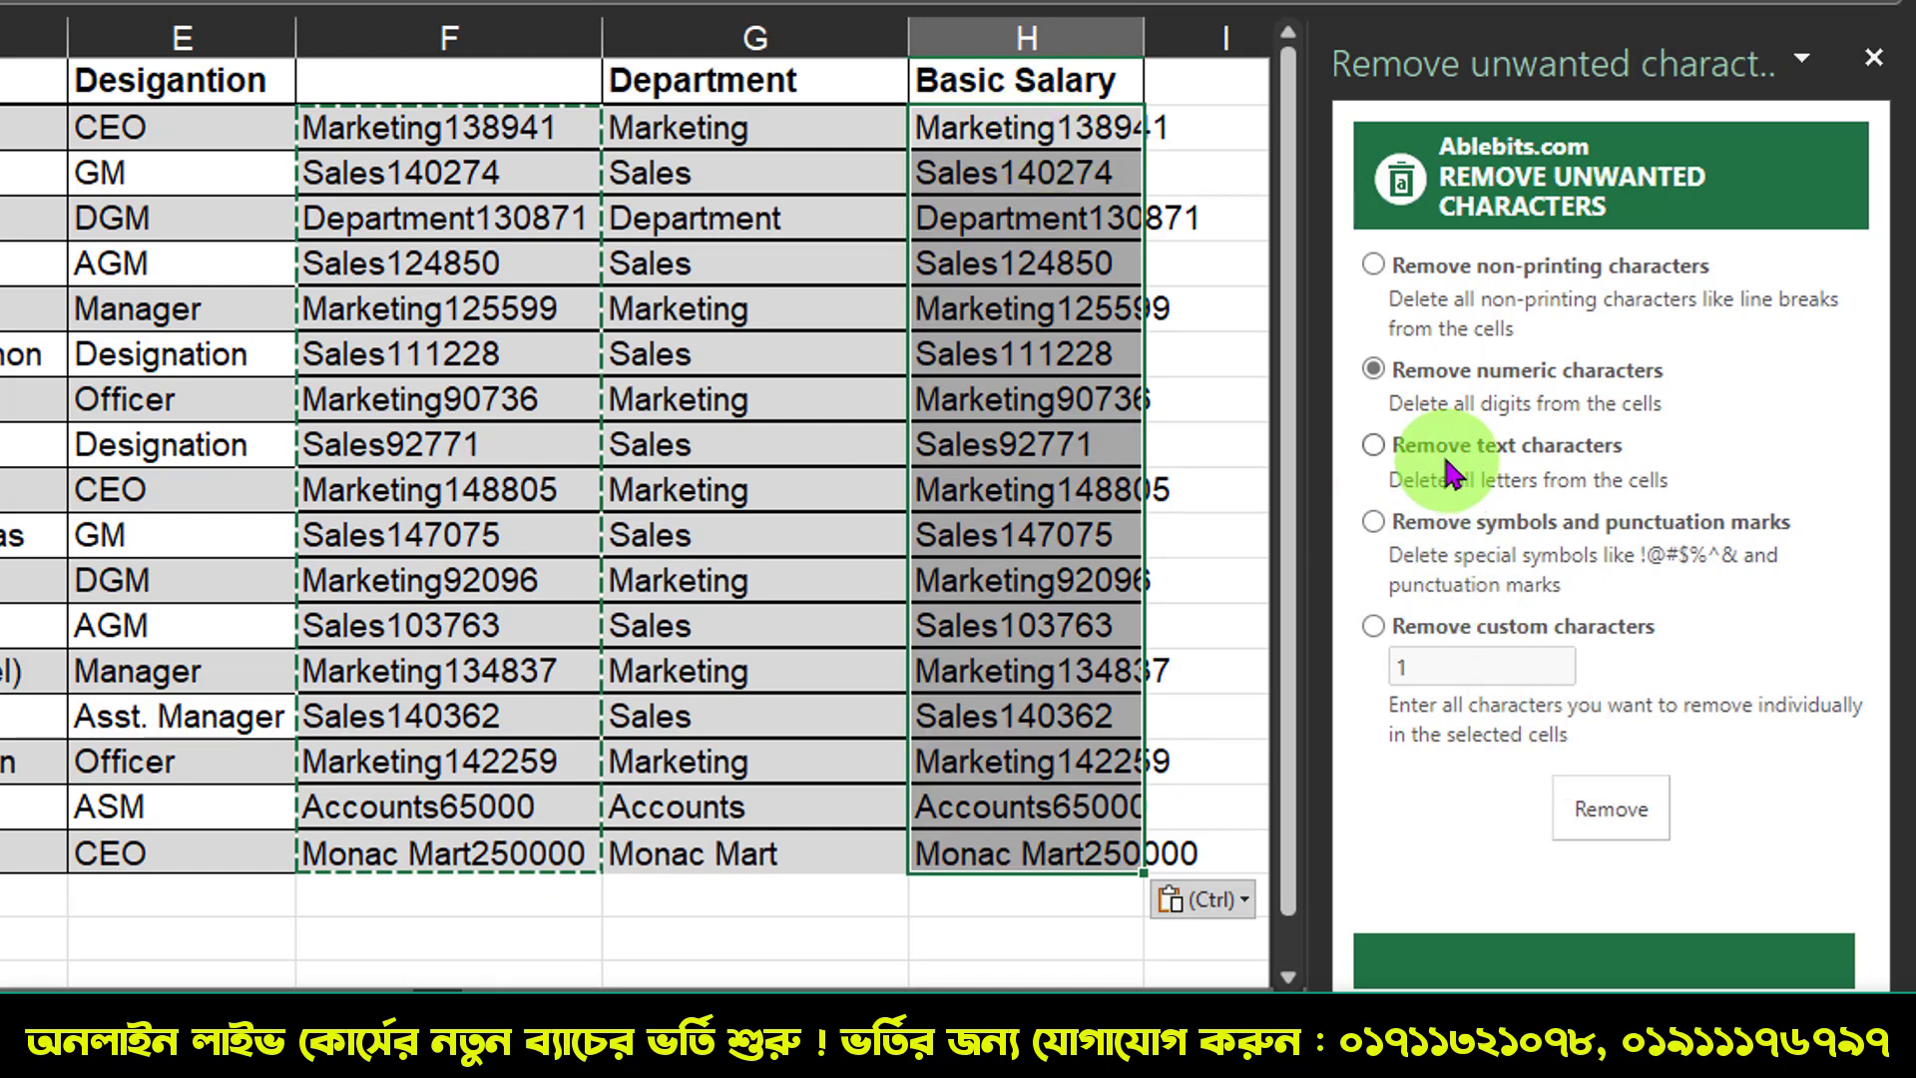
Step: Remove text characters from column H, leaving salaries like 138941 and 250000
left_click(1502, 454)
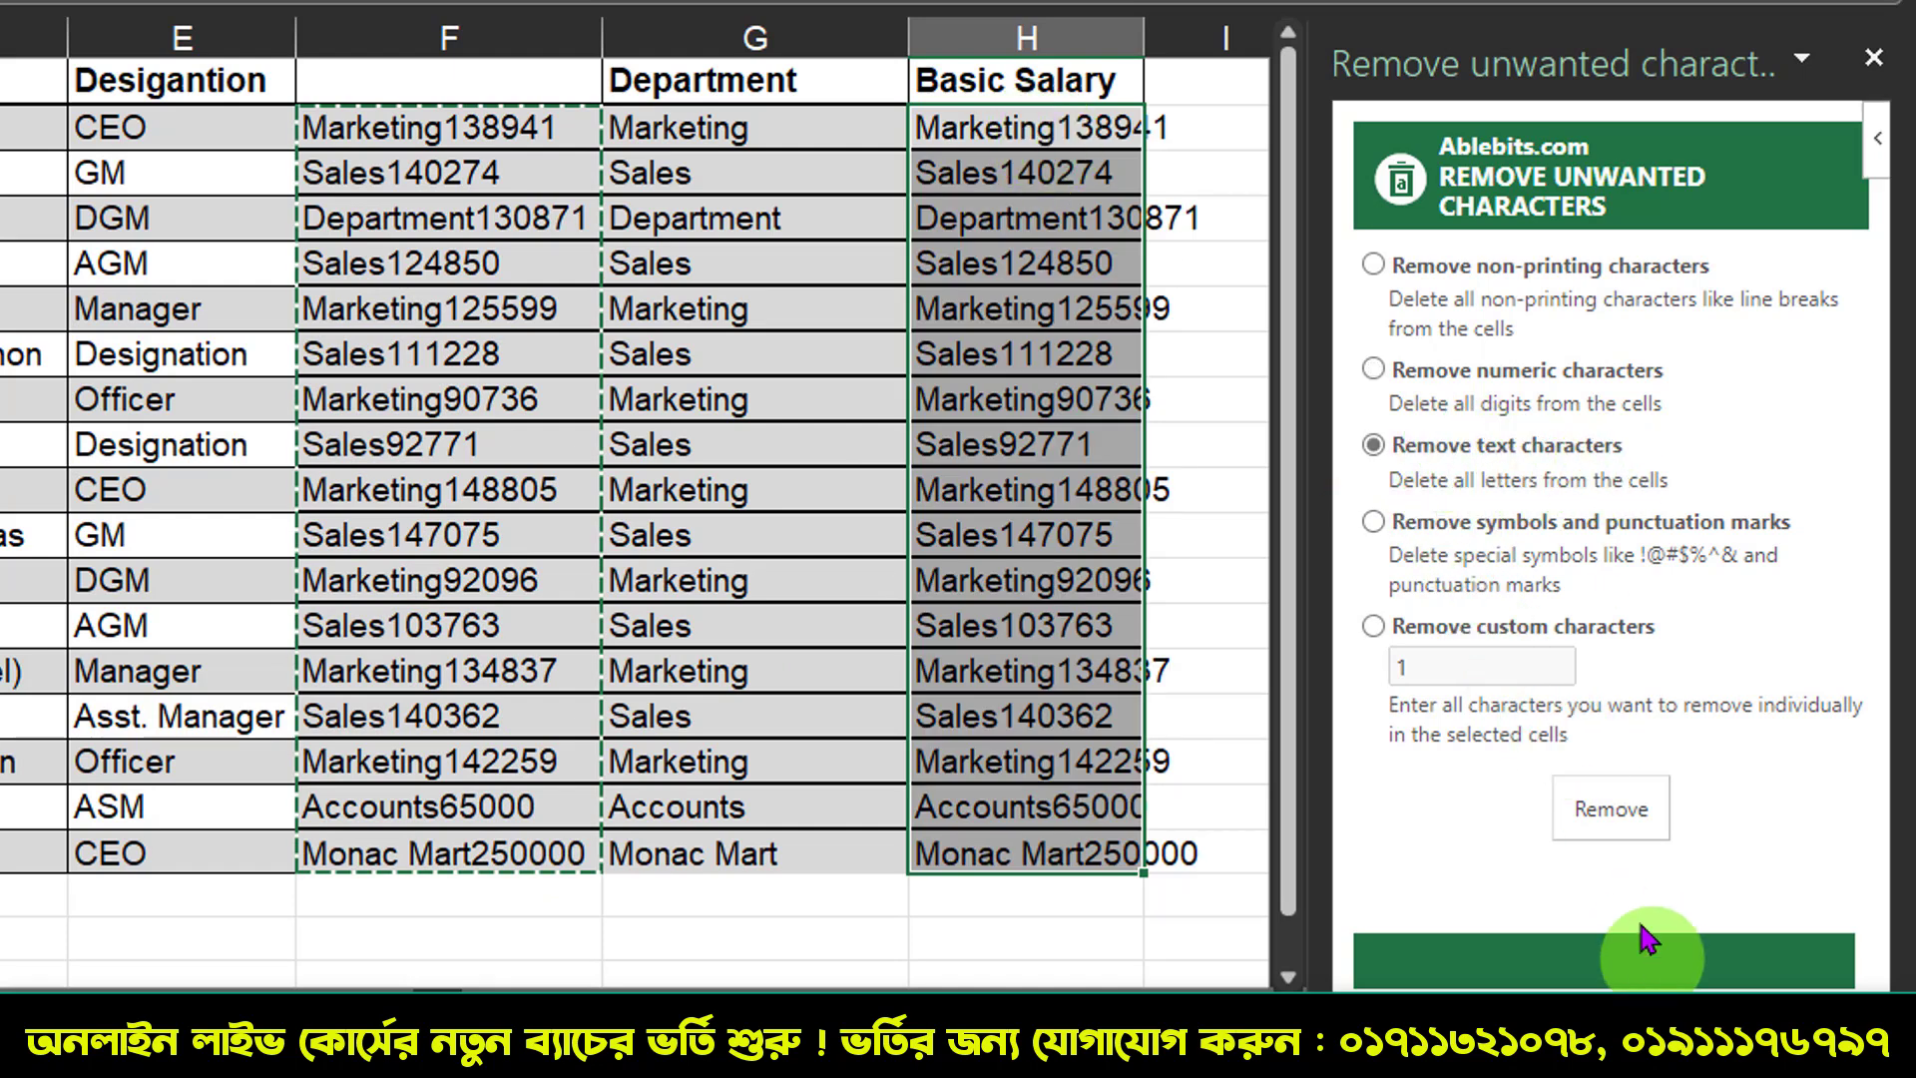
left_click(1601, 810)
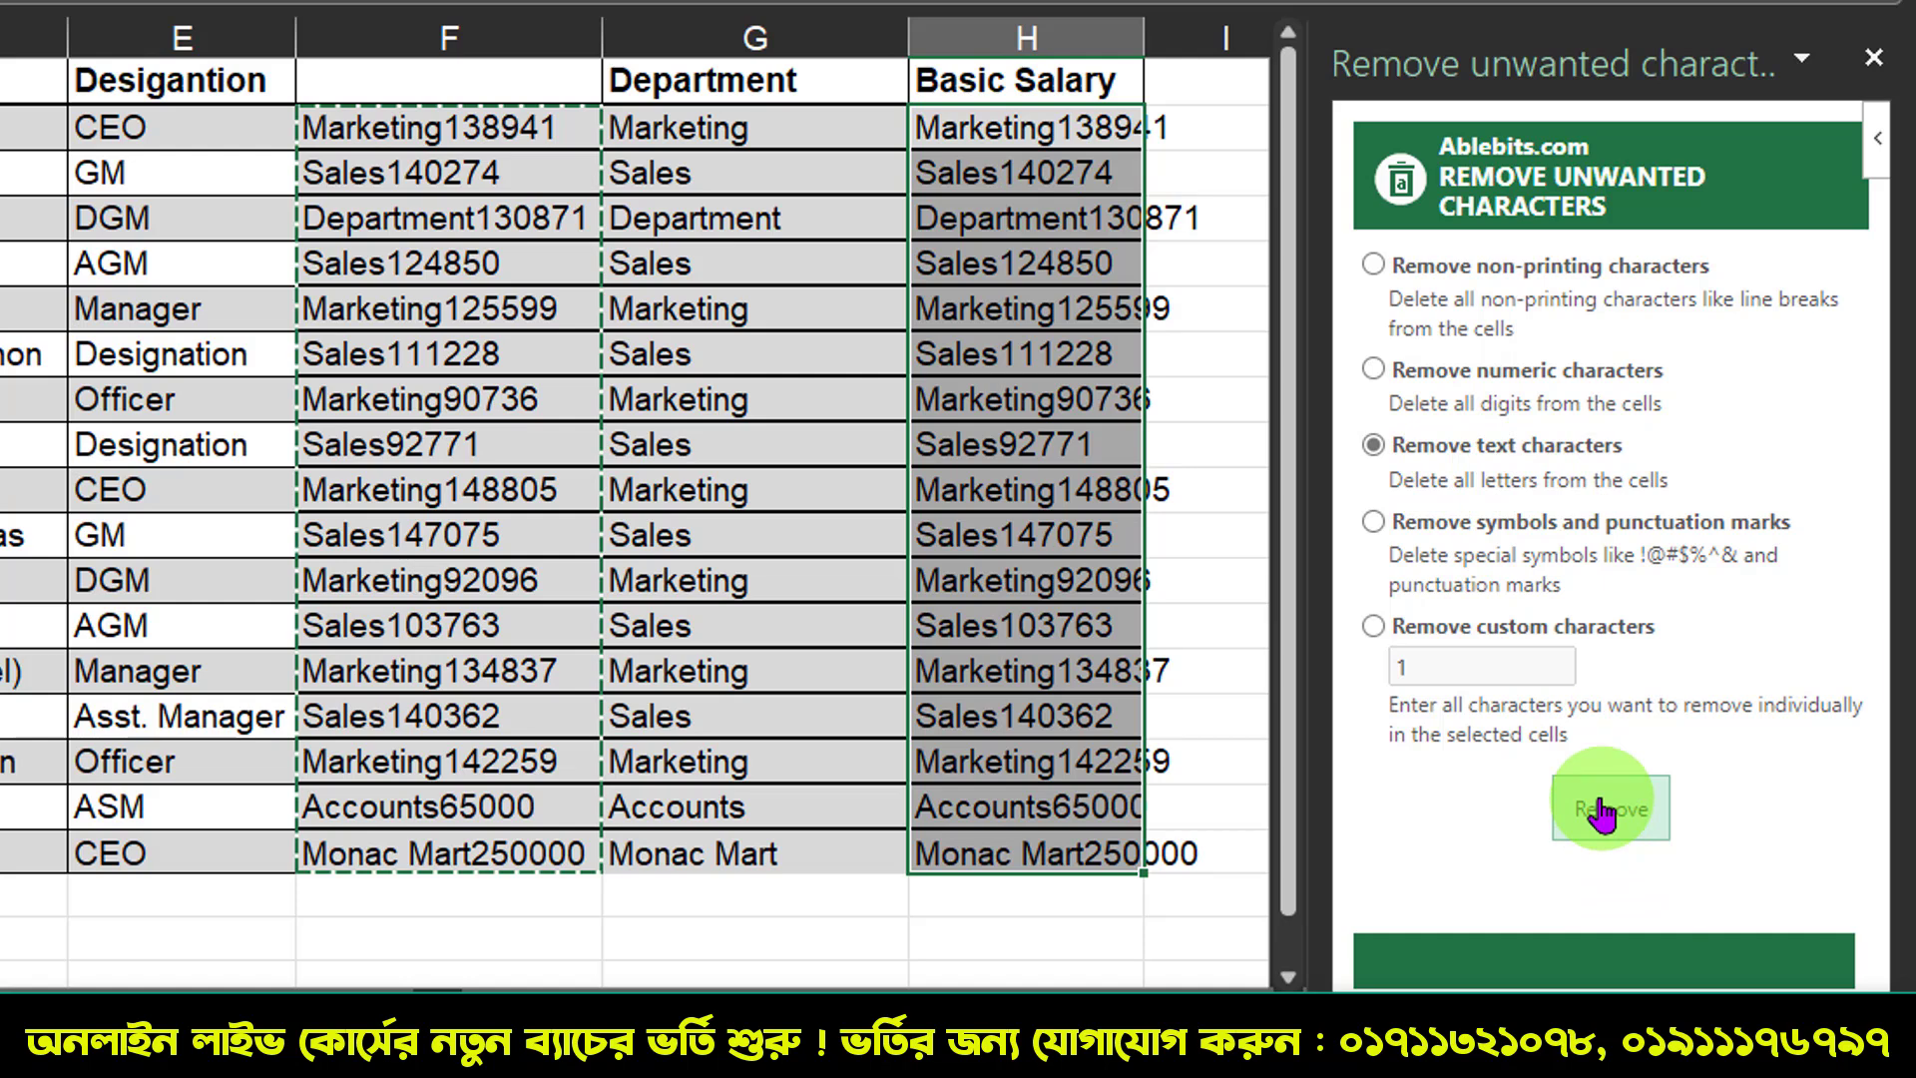
left_click(1088, 179)
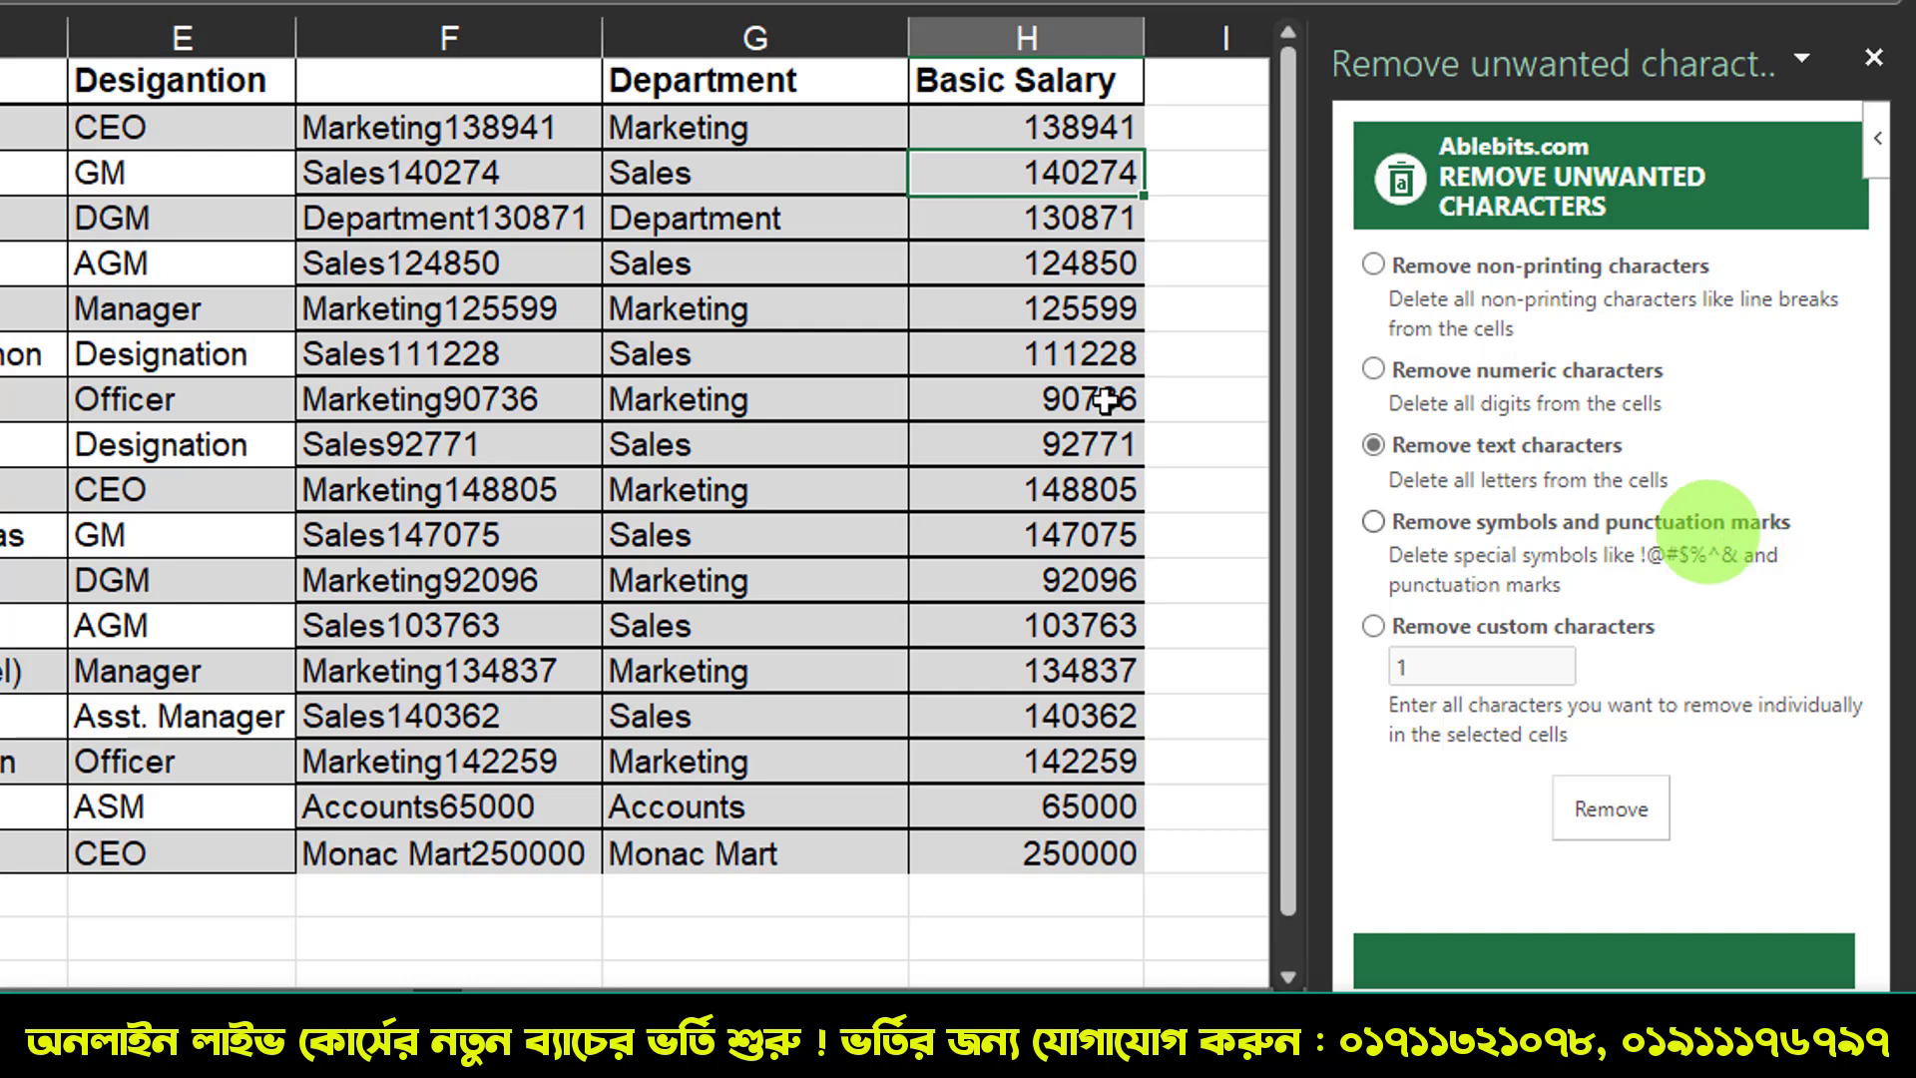
Step: Delete helper column F of combined department-salary text, then select the salary values in column G
left_click(521, 38)
right_click(527, 39)
left_click(648, 378)
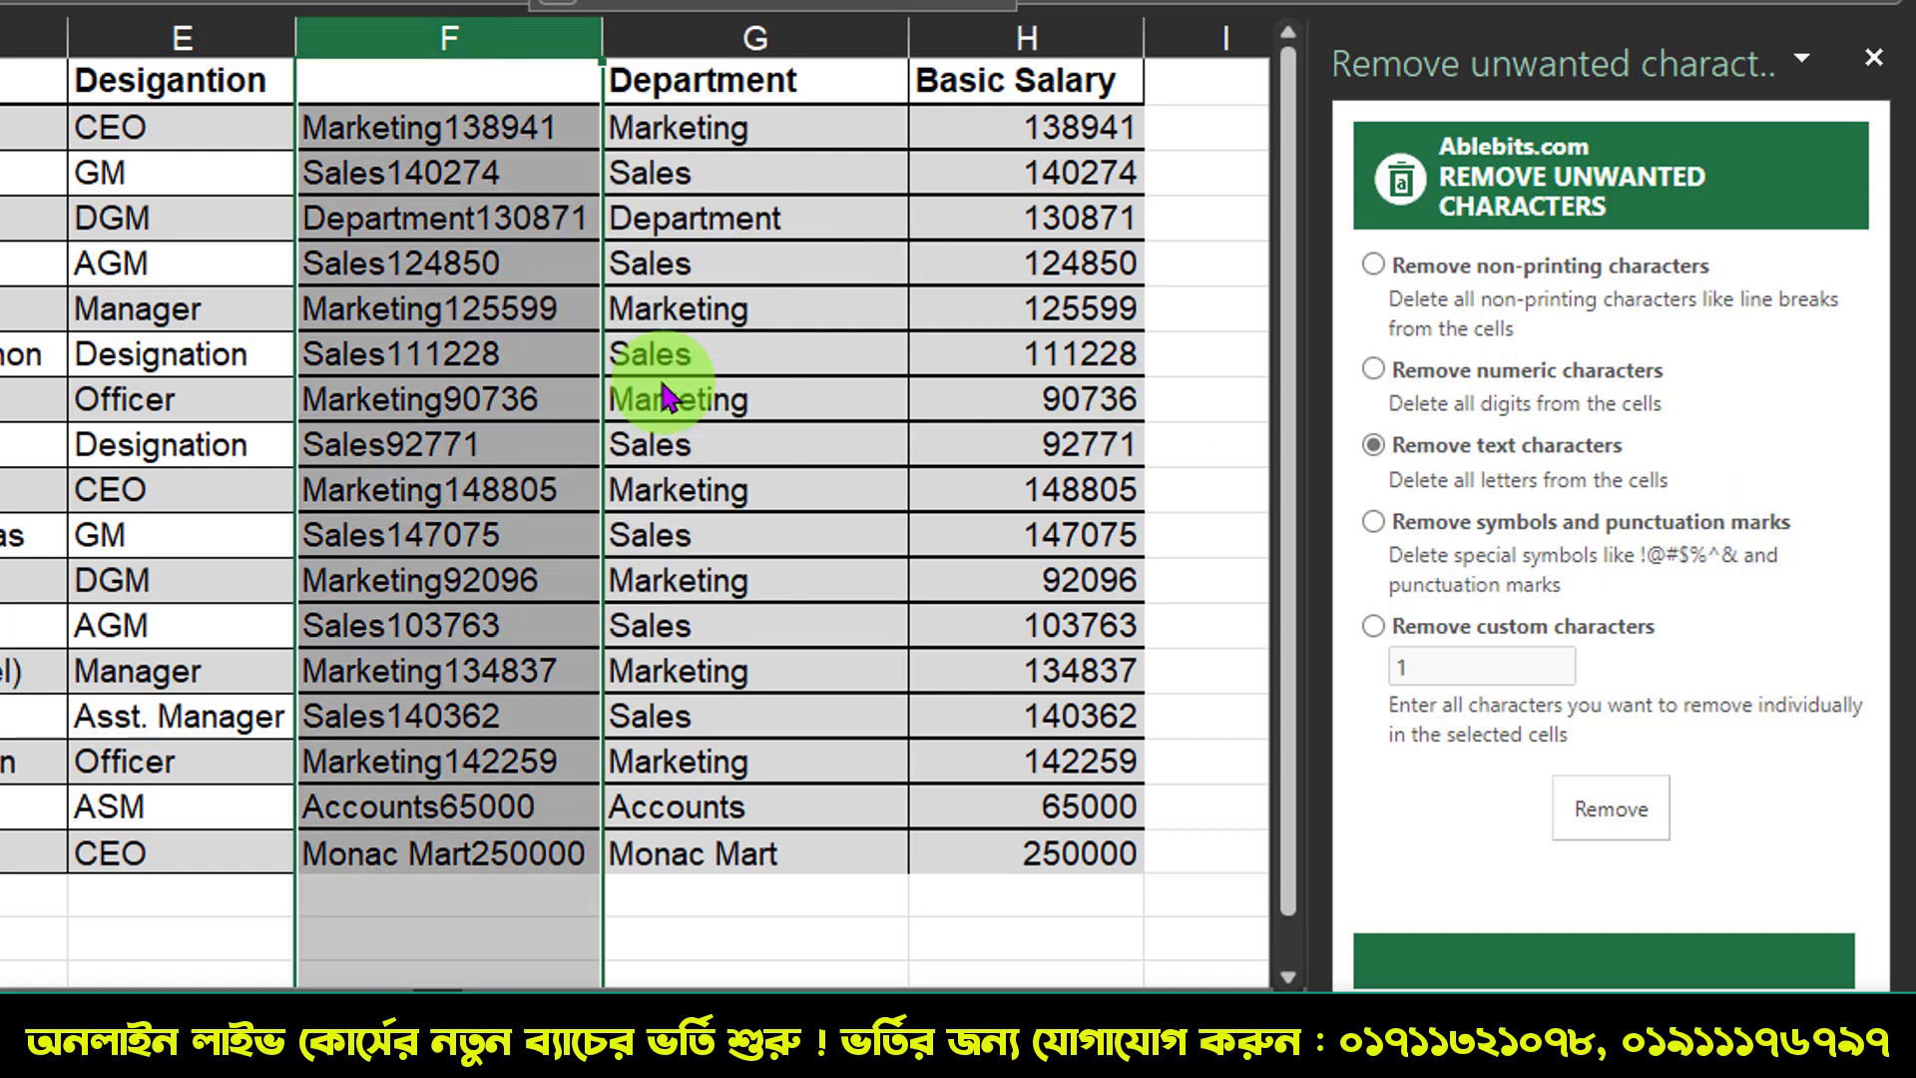
left_click_drag(749, 128, 748, 806)
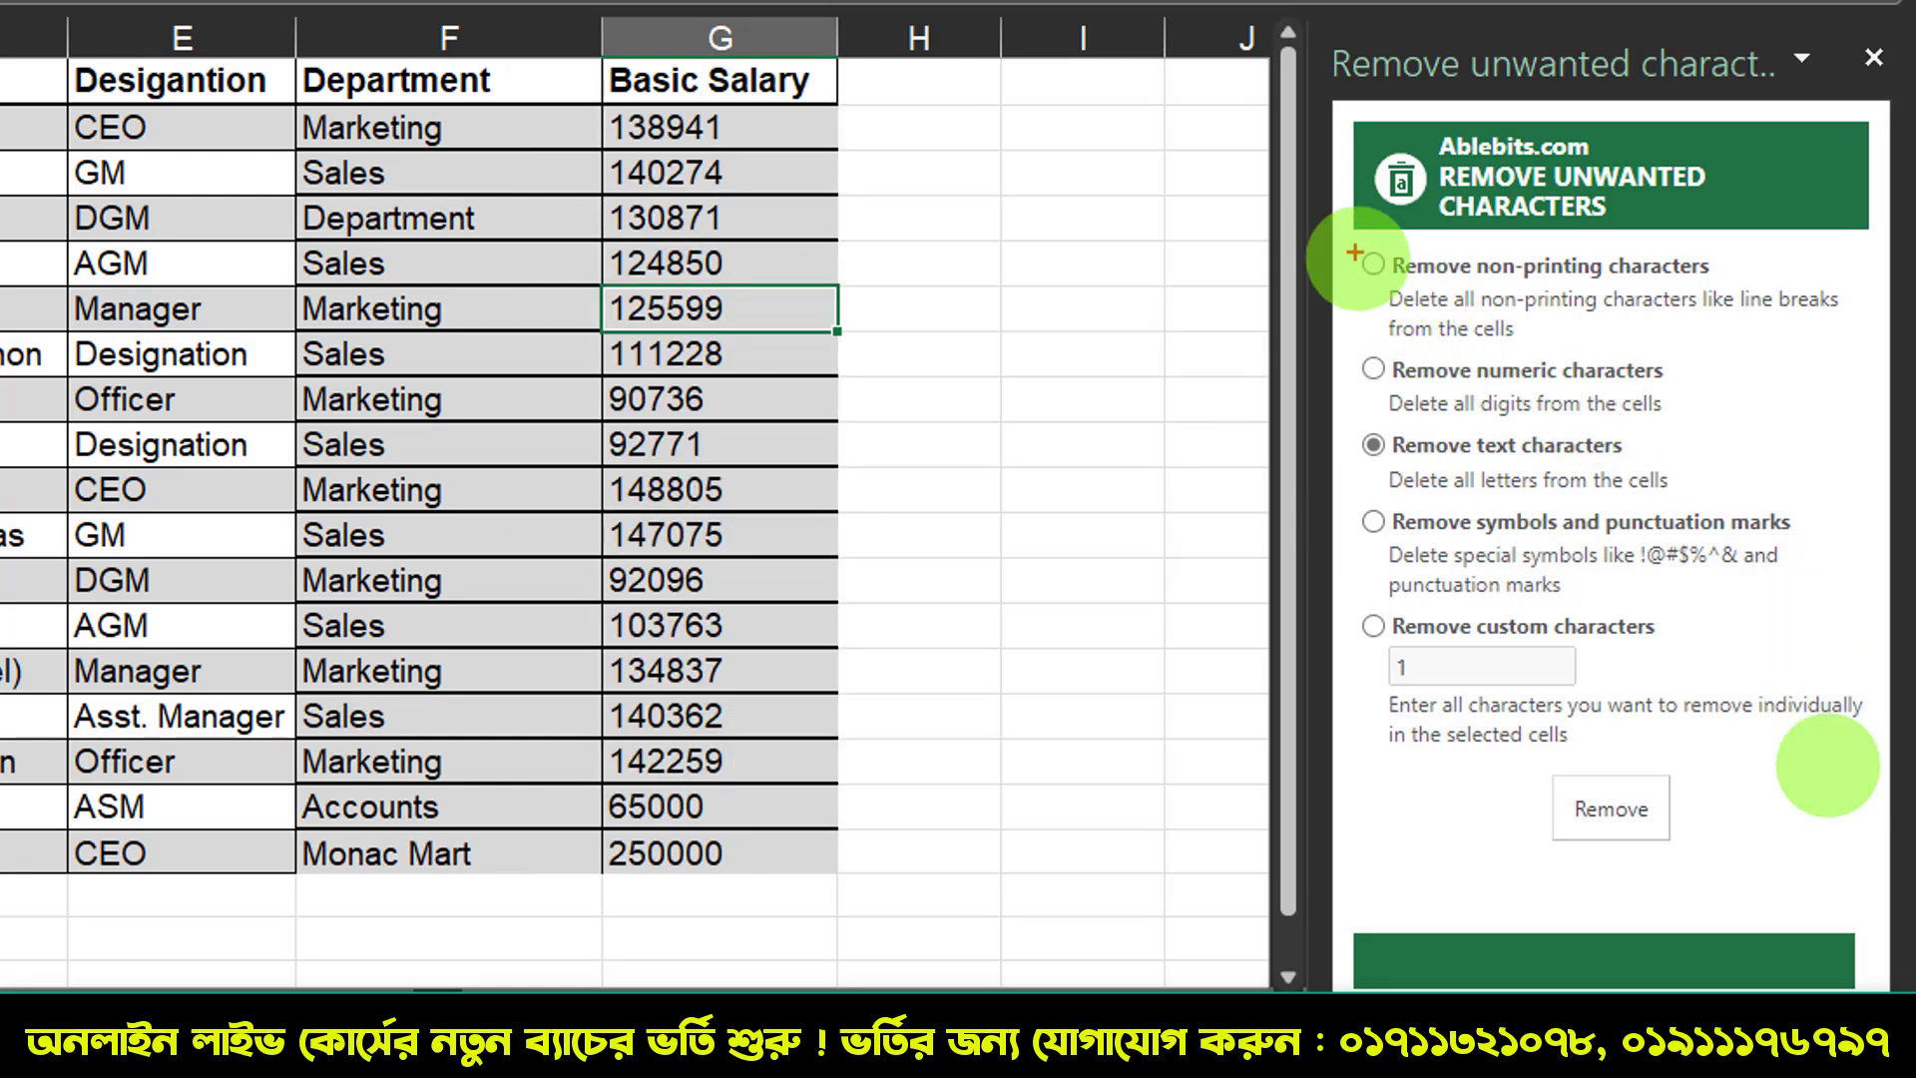
left_click_drag(1349, 237, 1816, 359)
Step: Close the Remove Unwanted Characters pane to show the table with separate Department and Basic Salary columns
left_click_drag(1796, 424, 1634, 328)
left_click_drag(1349, 477, 1828, 619)
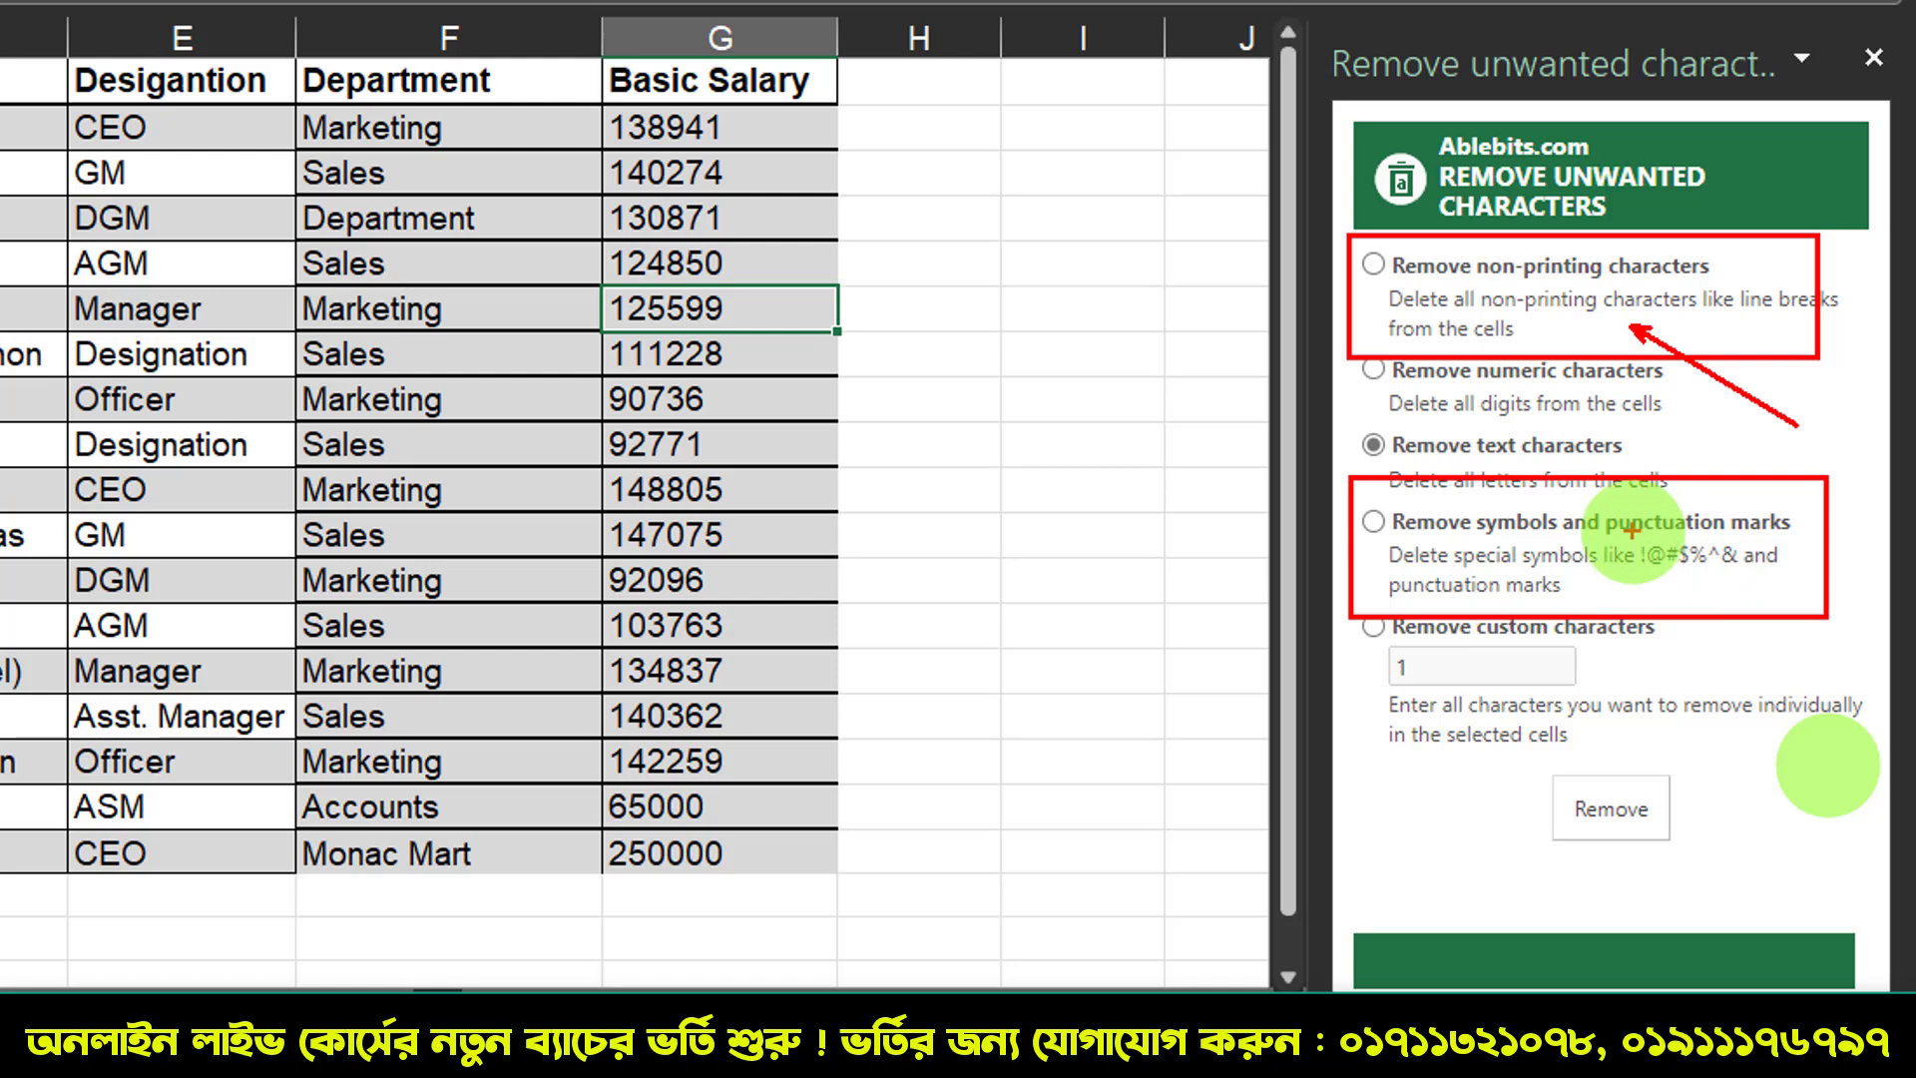
mouse_move(1628, 532)
left_mouse_down()
mouse_move(1748, 579)
mouse_move(1664, 603)
mouse_move(1702, 596)
left_mouse_up()
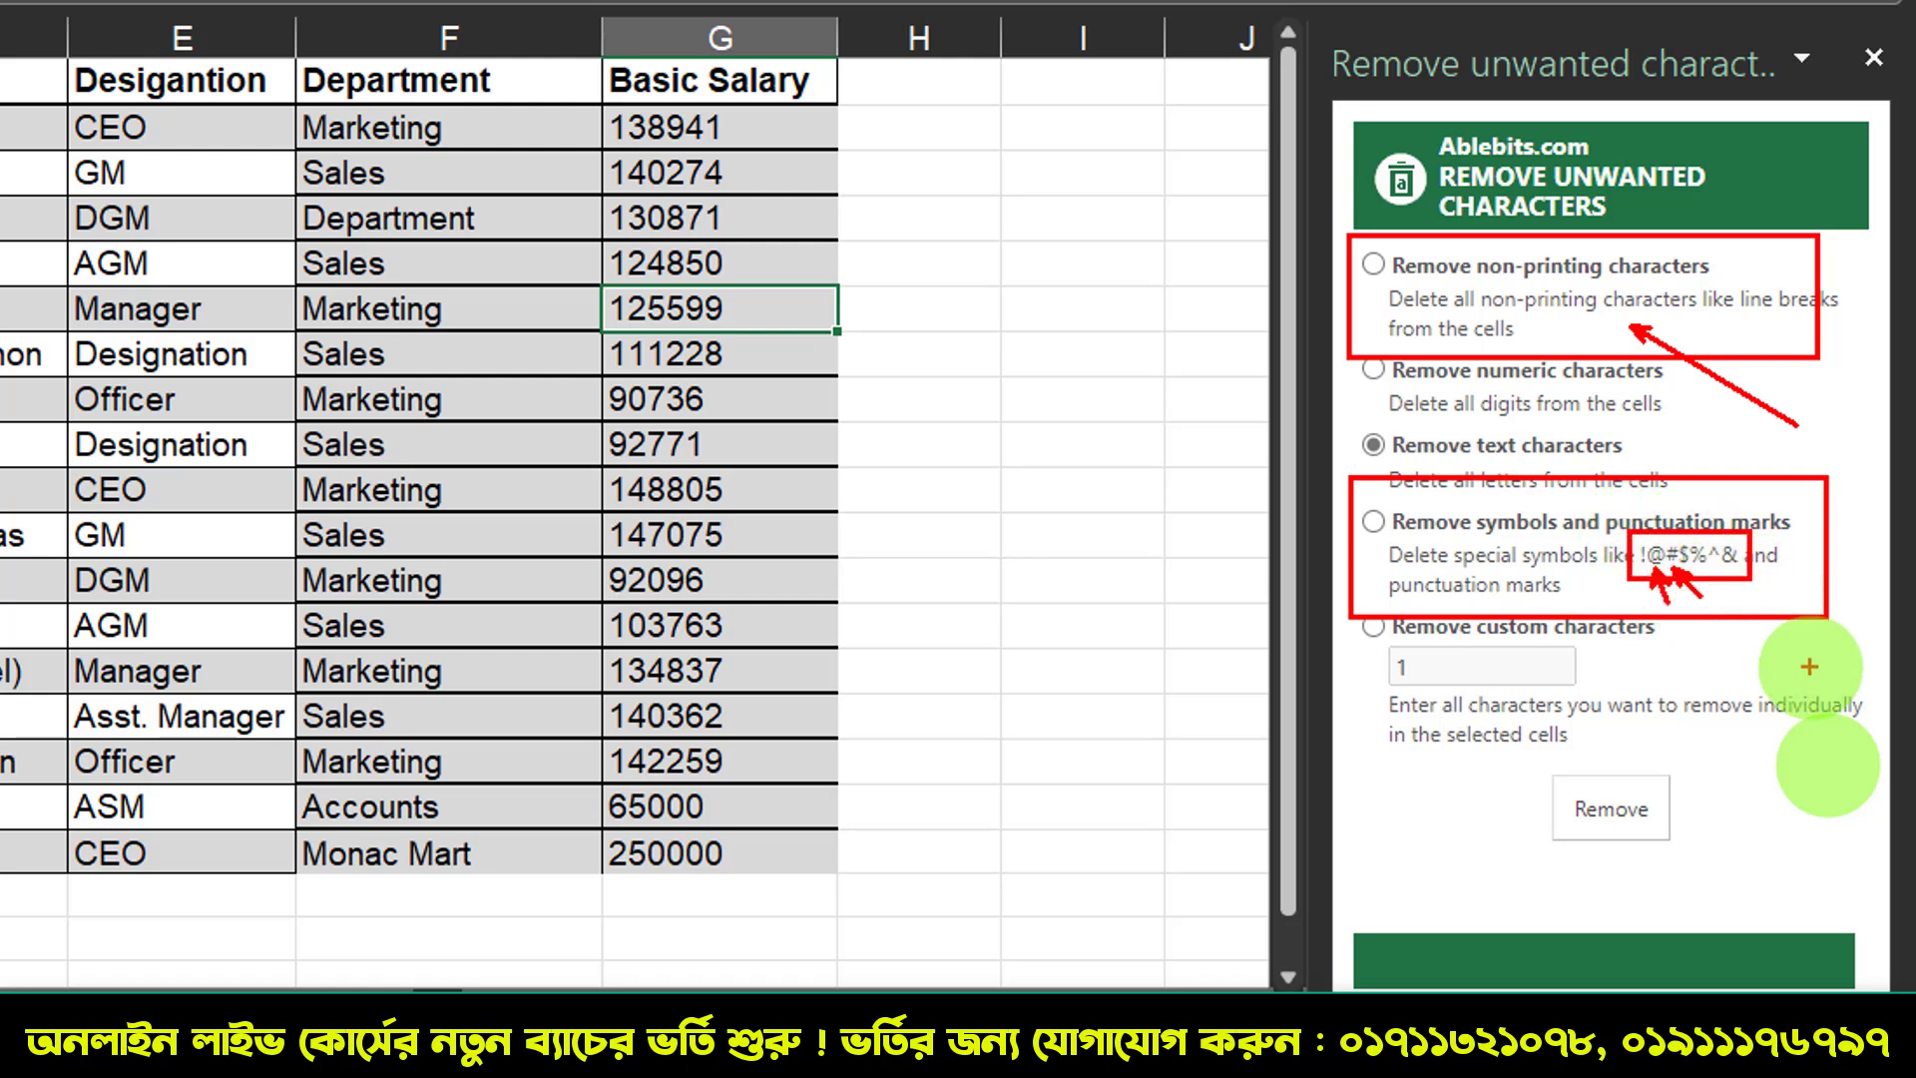
key("e")
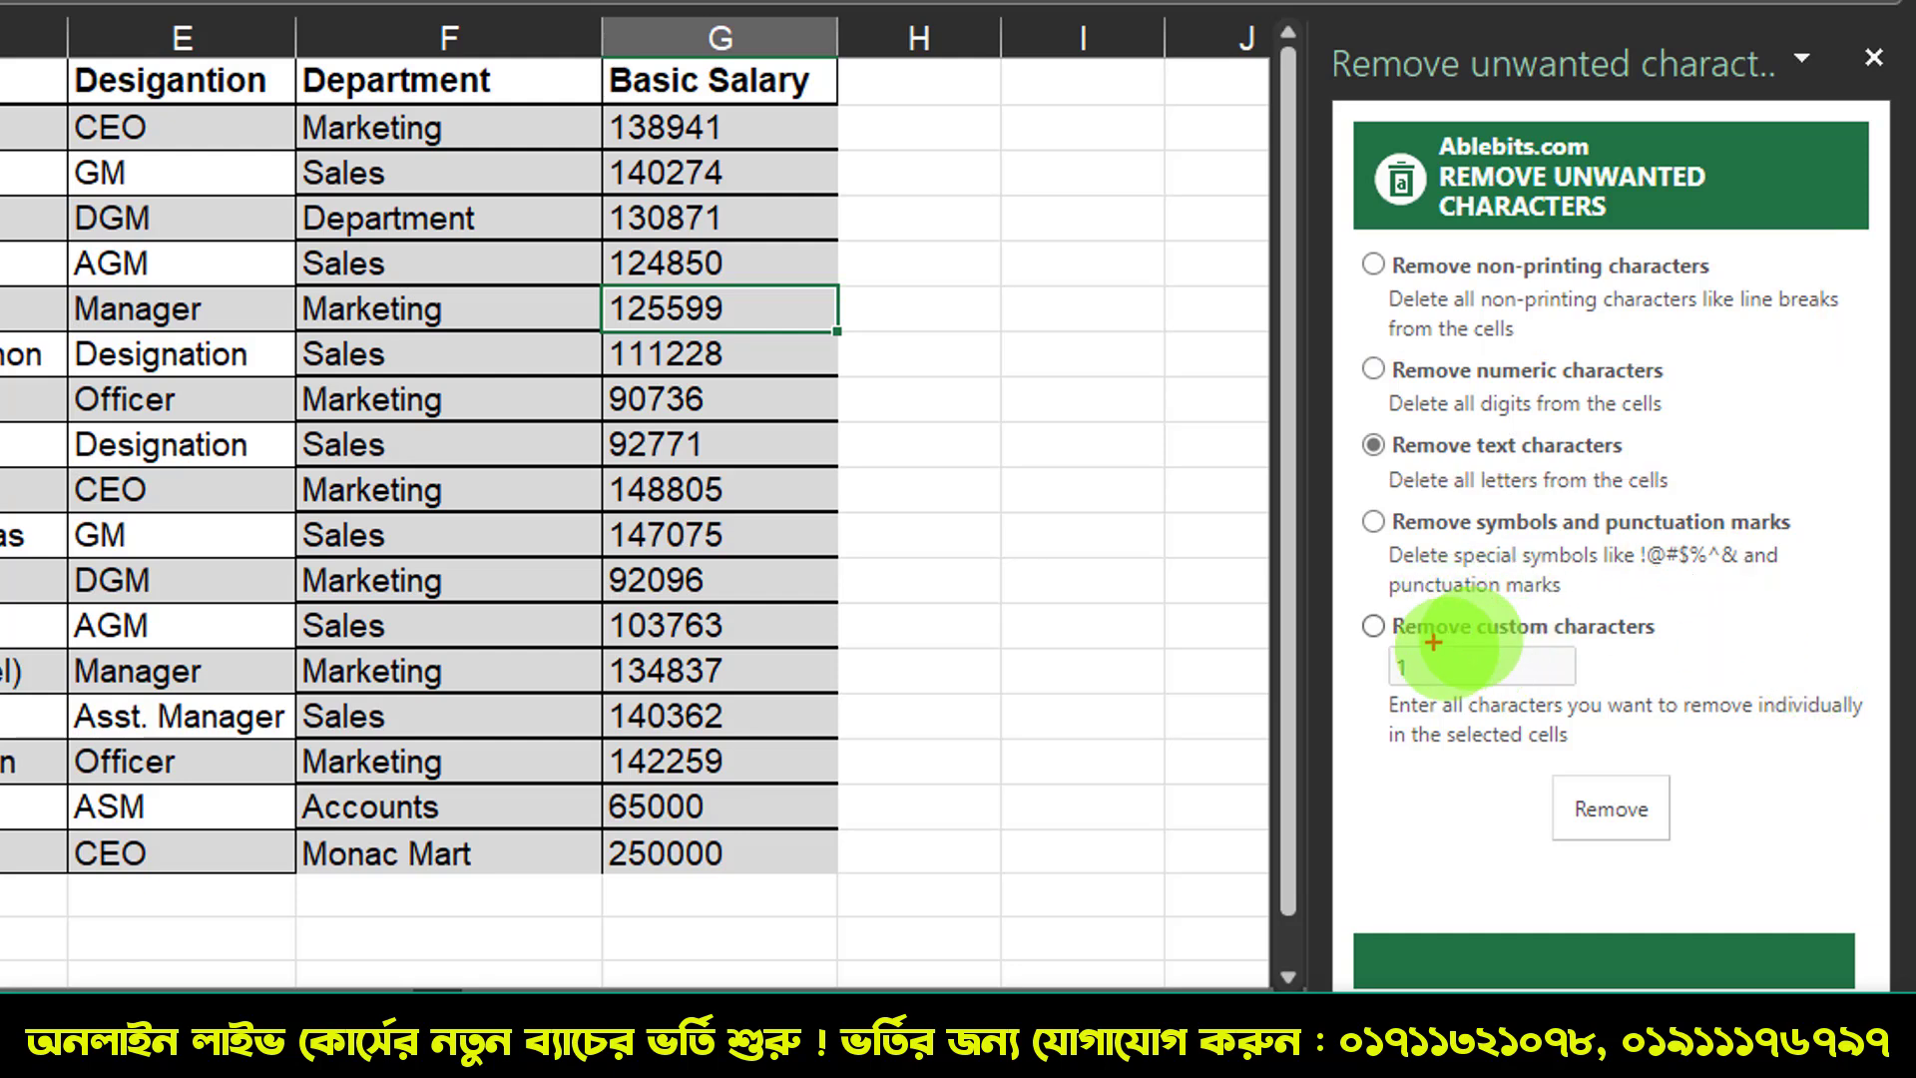
left_click_drag(1353, 605, 1628, 710)
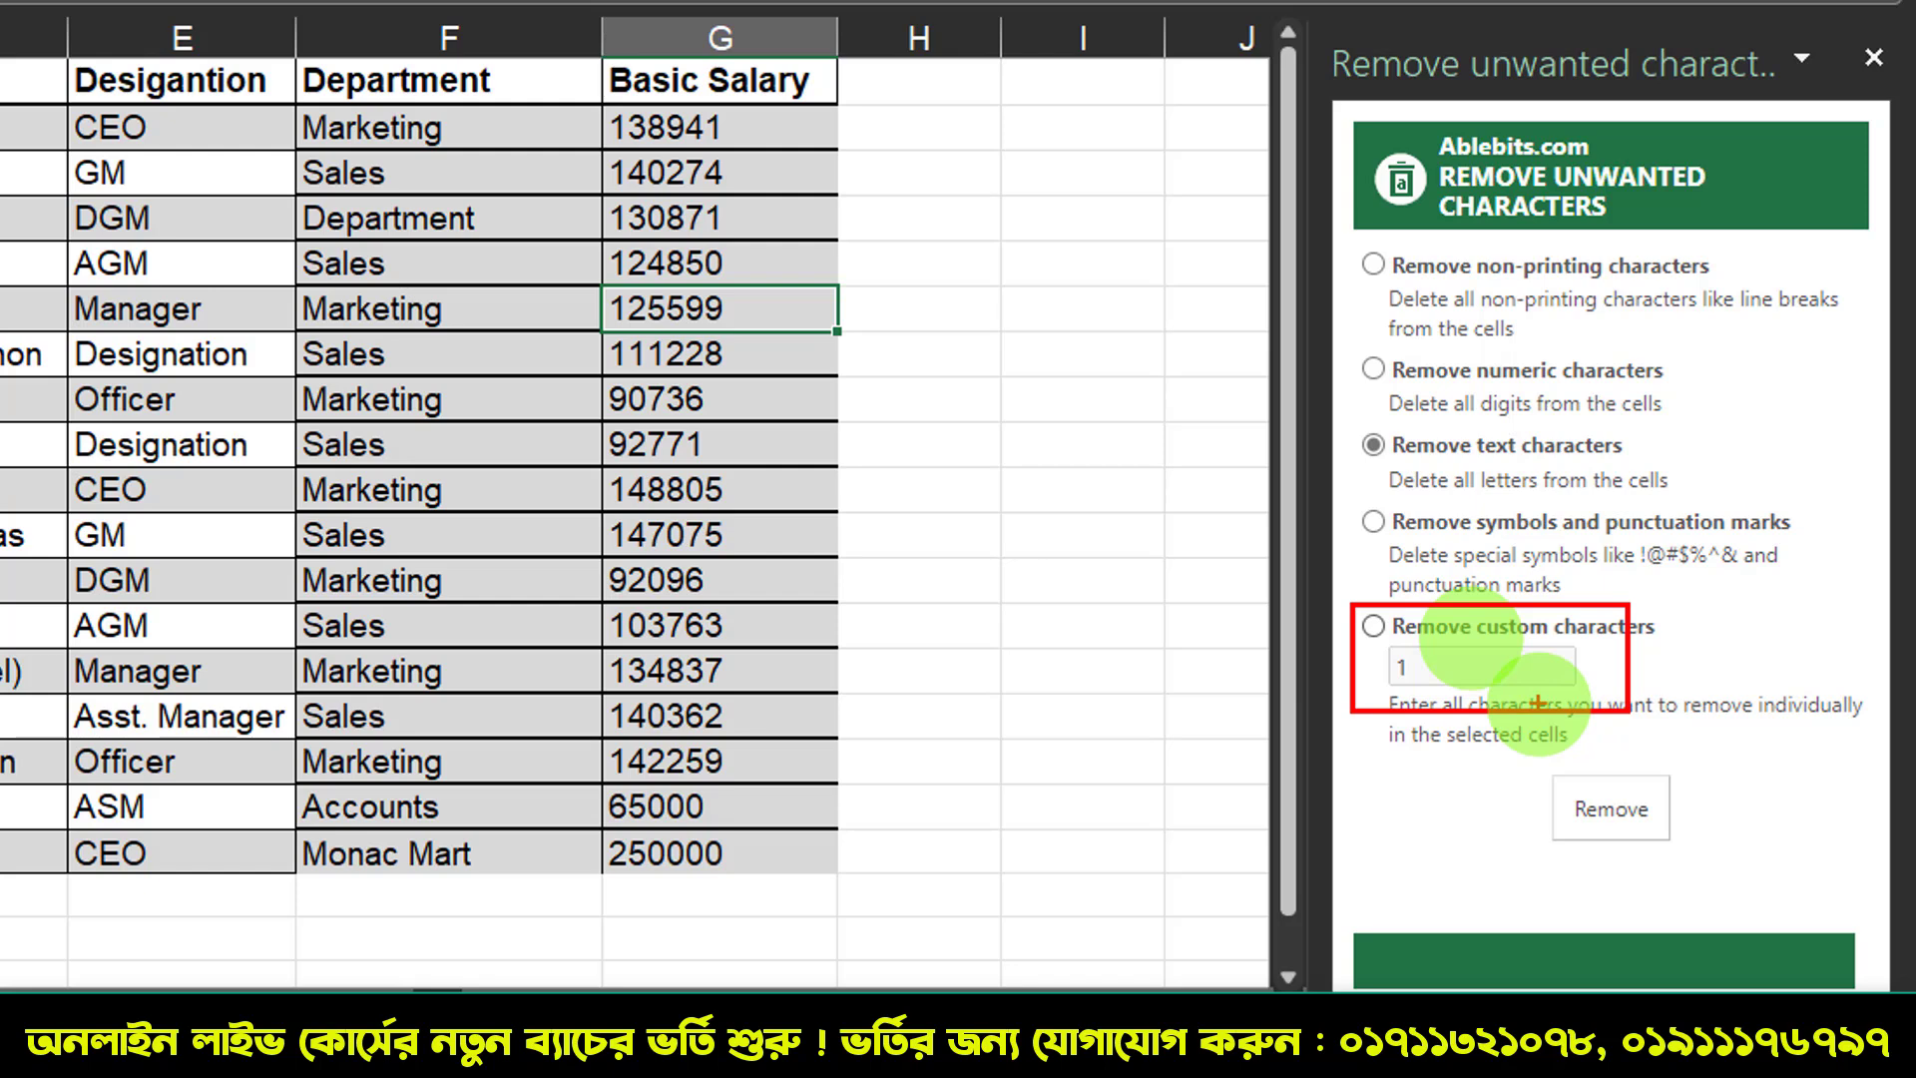
mouse_move(1365, 841)
left_mouse_down()
mouse_move(1497, 687)
mouse_move(1602, 732)
left_mouse_up()
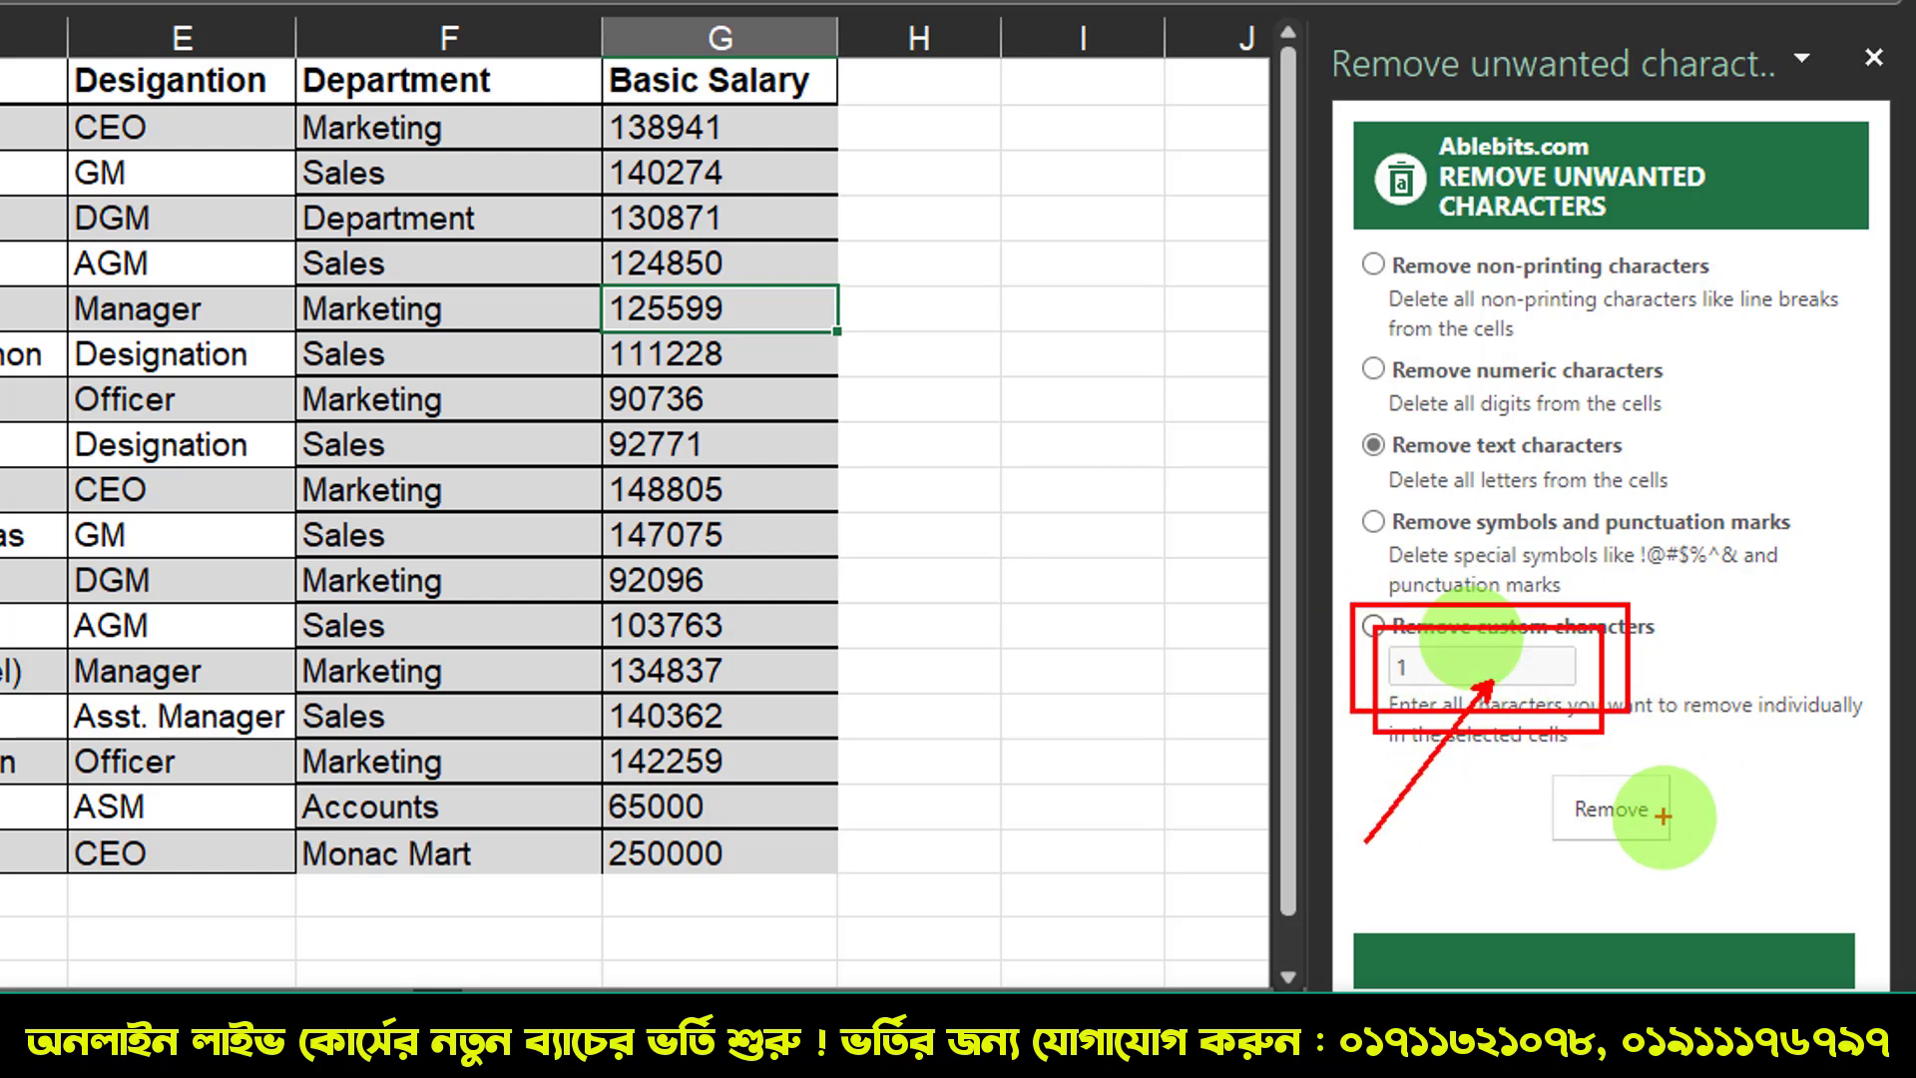
left_click_drag(1664, 819, 1824, 938)
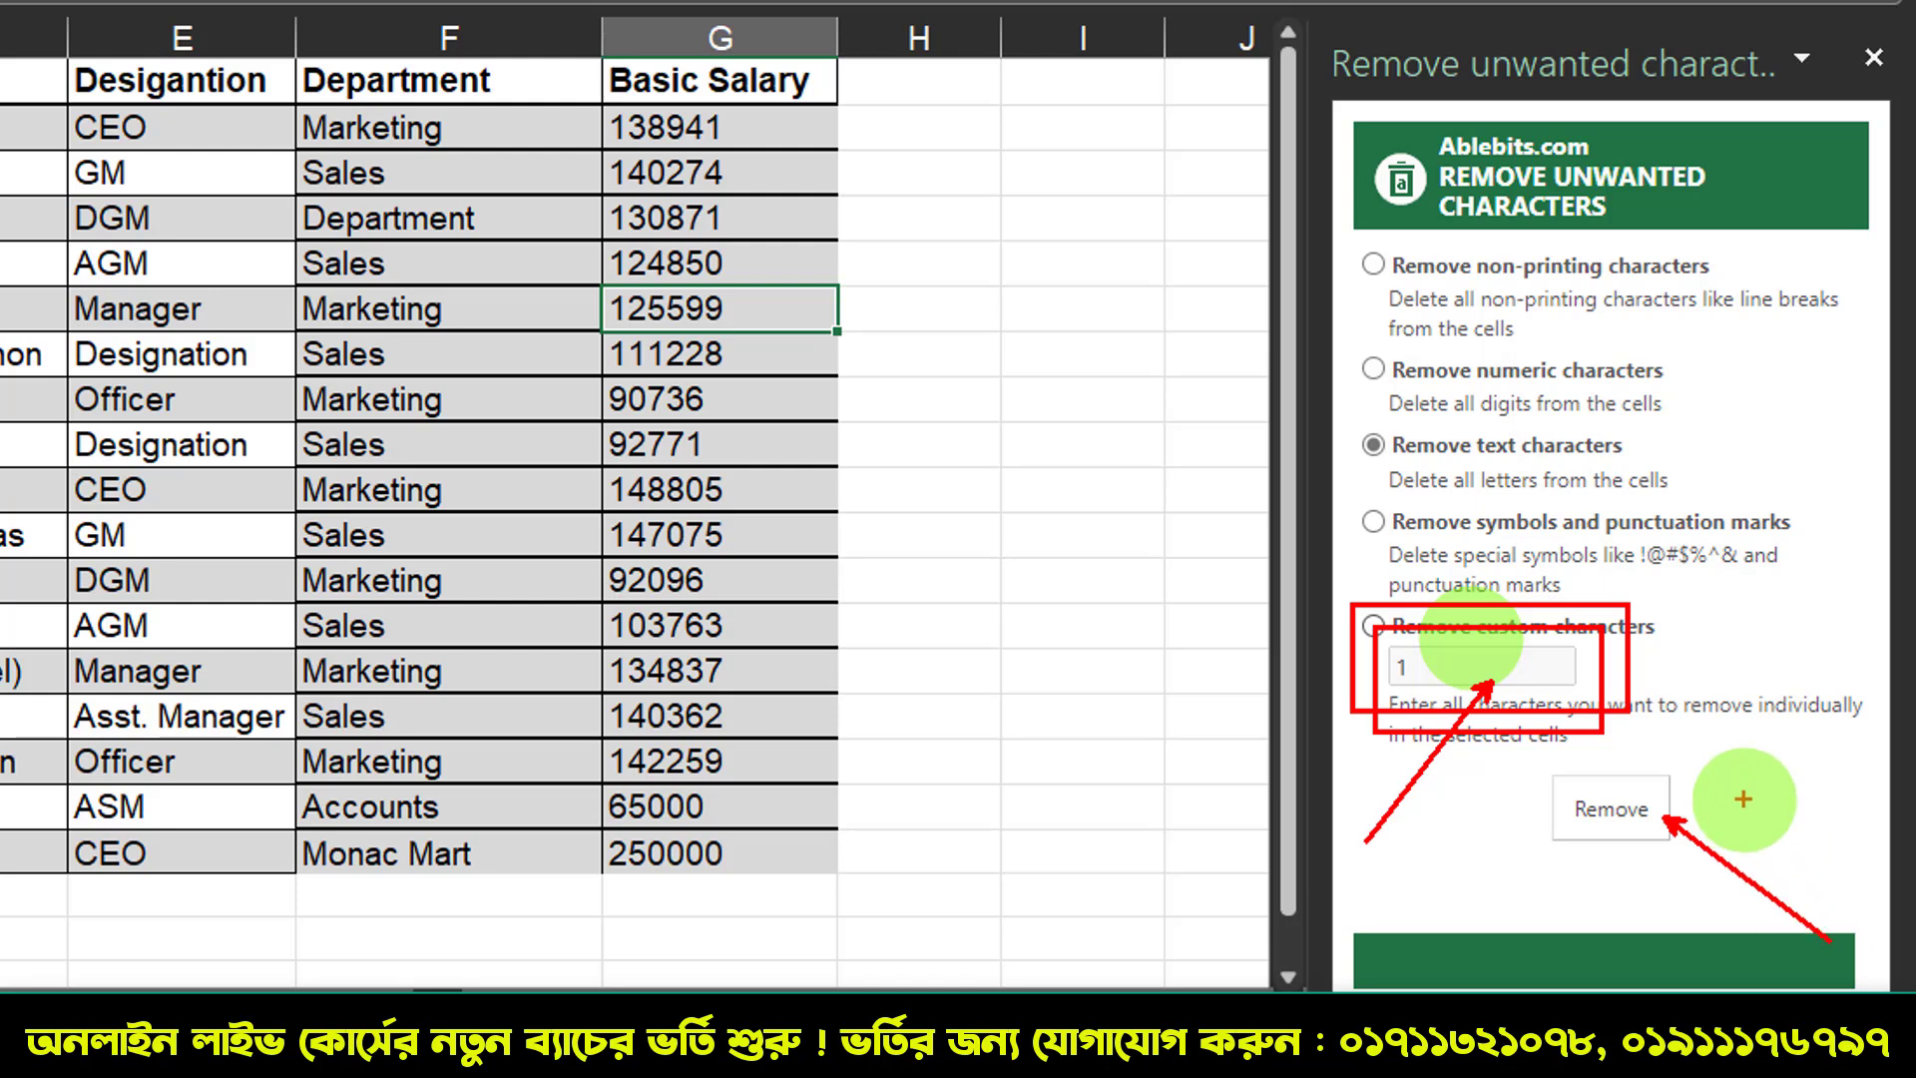
left_click(1873, 56)
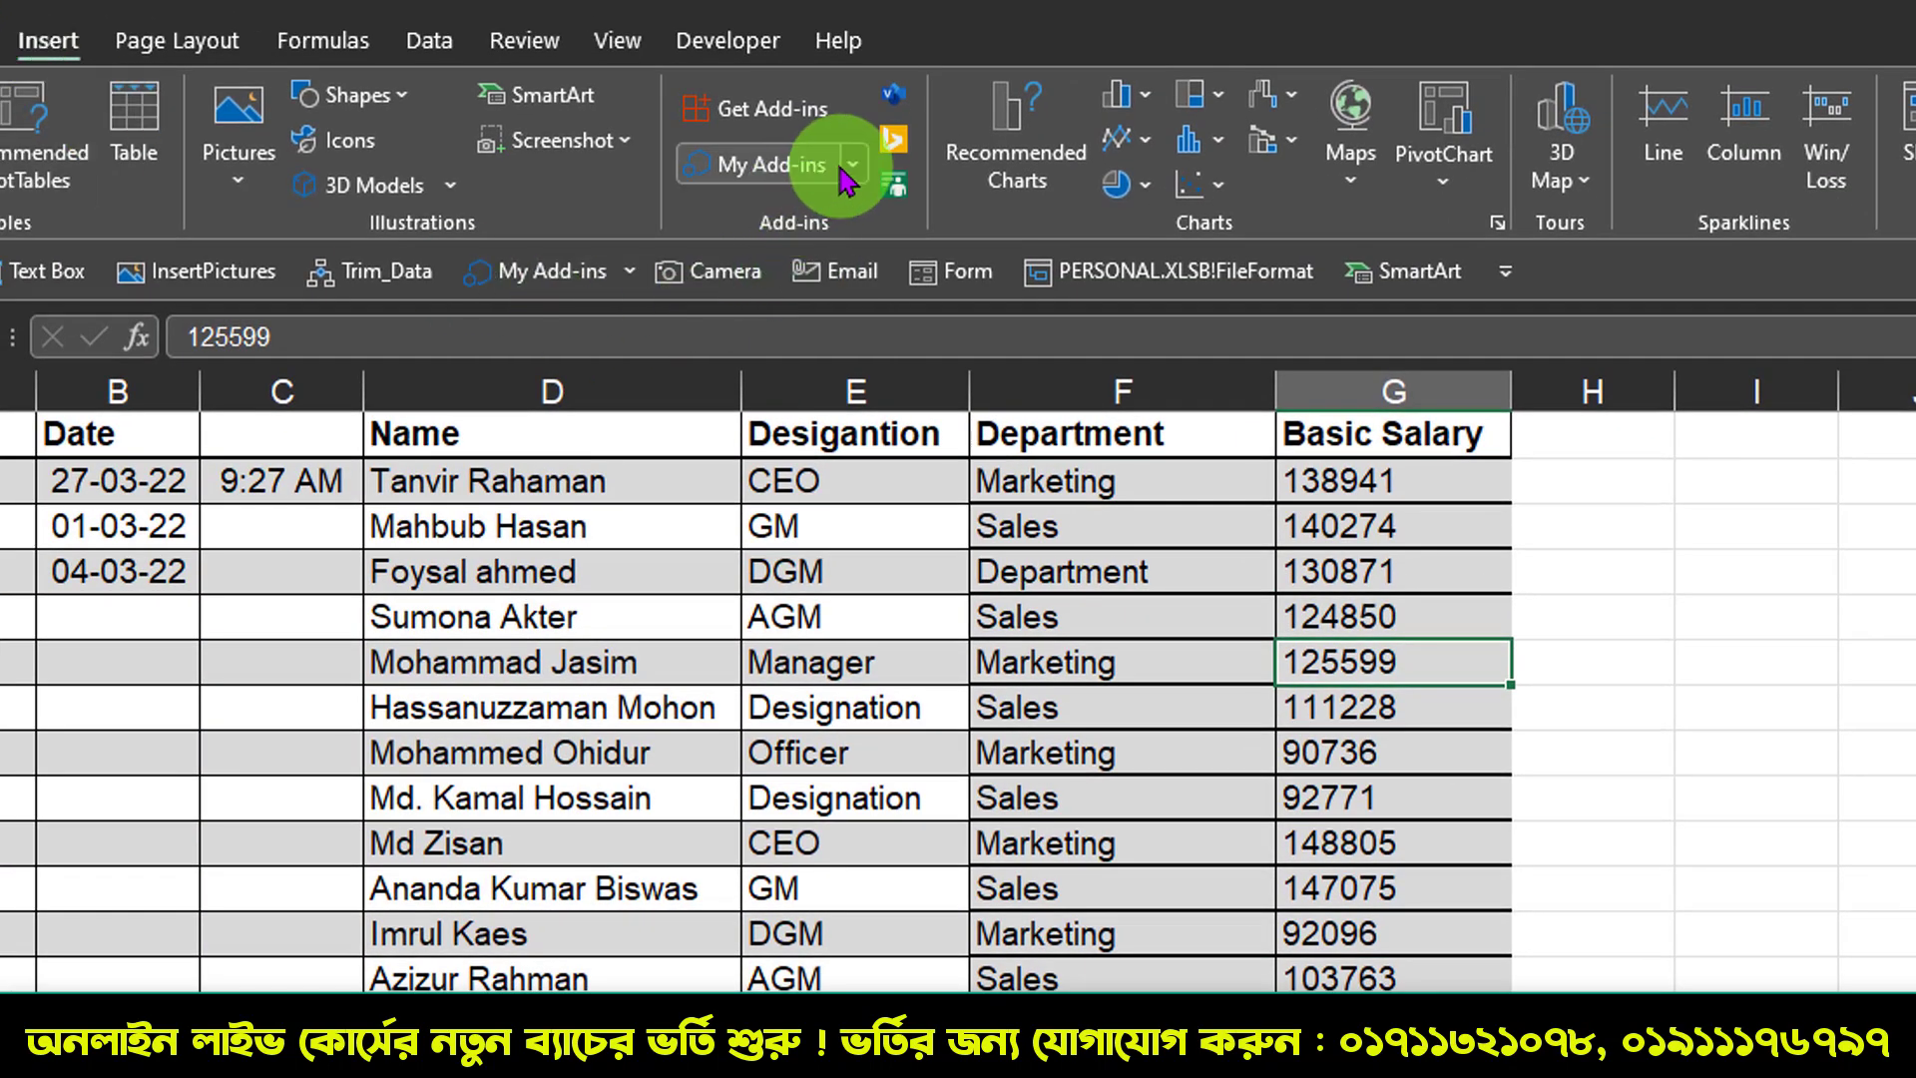
left_click(848, 169)
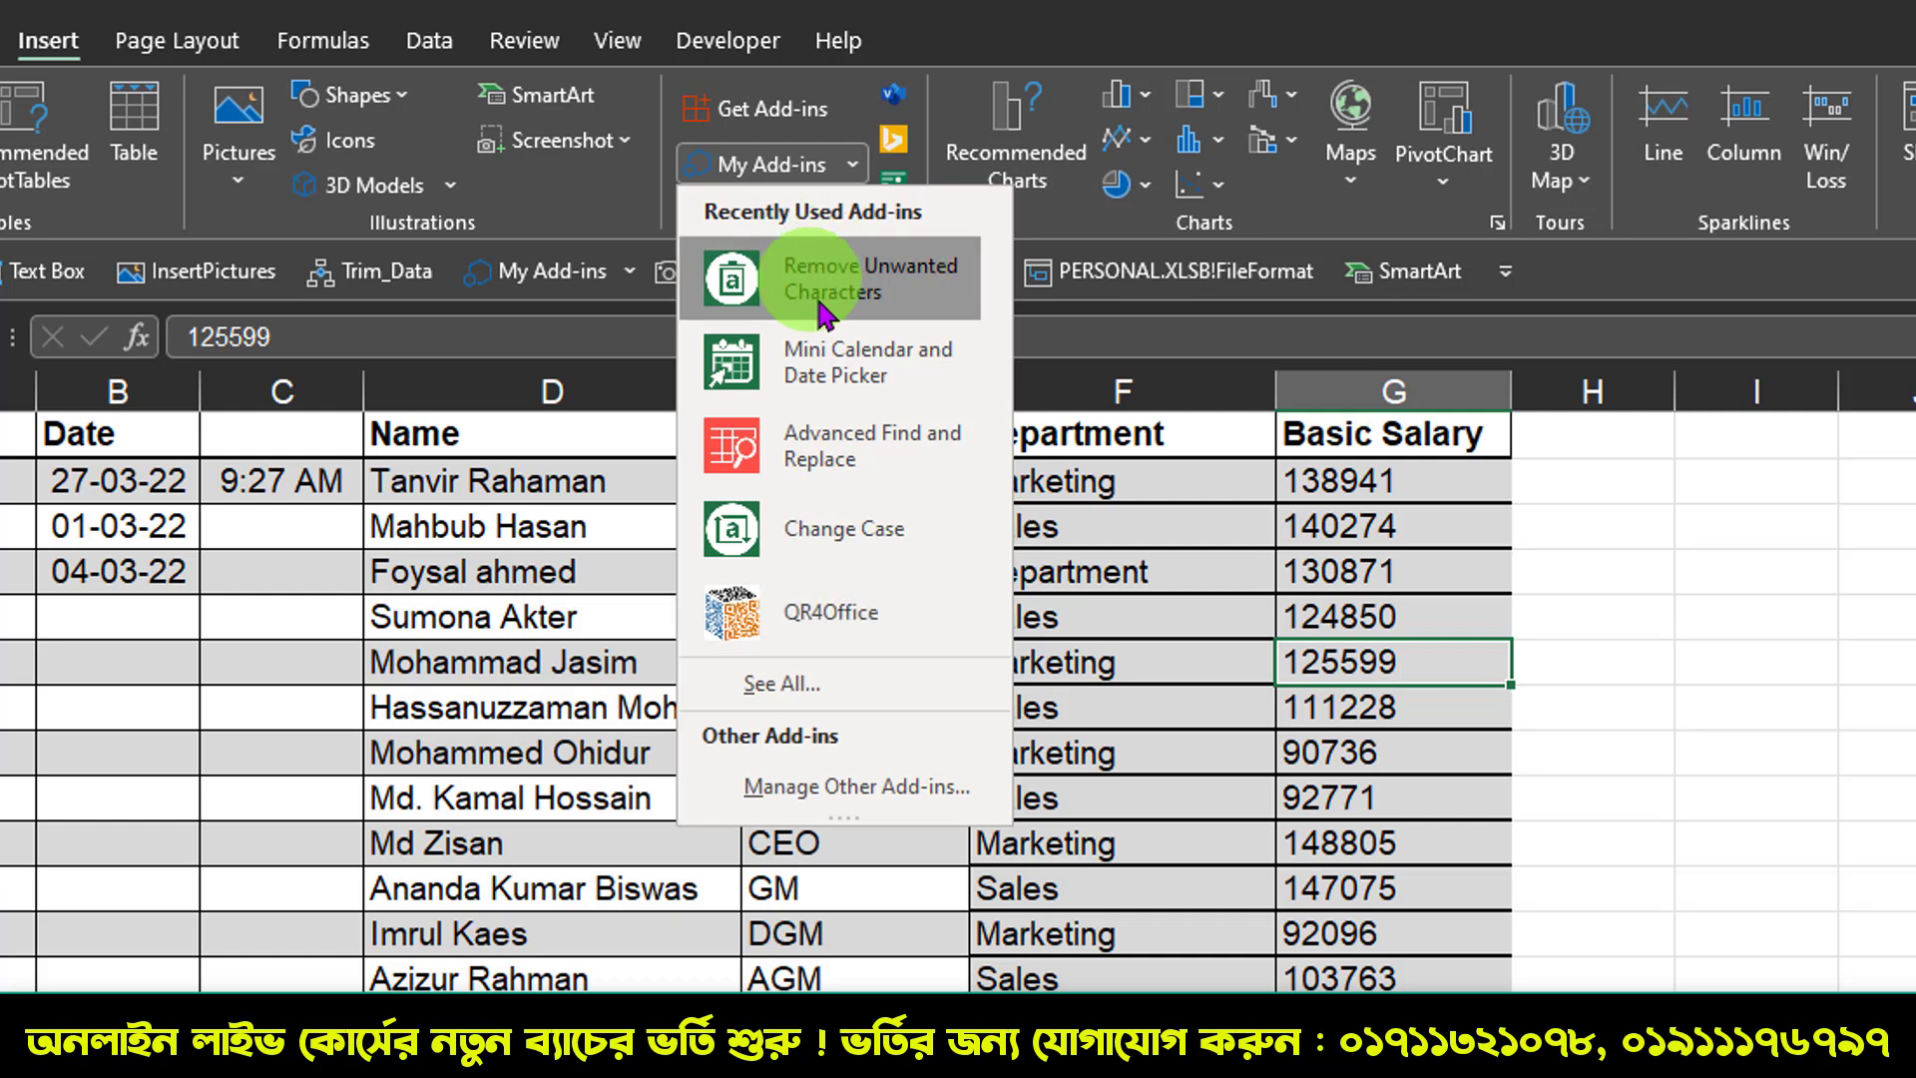
mouse_move(868, 278)
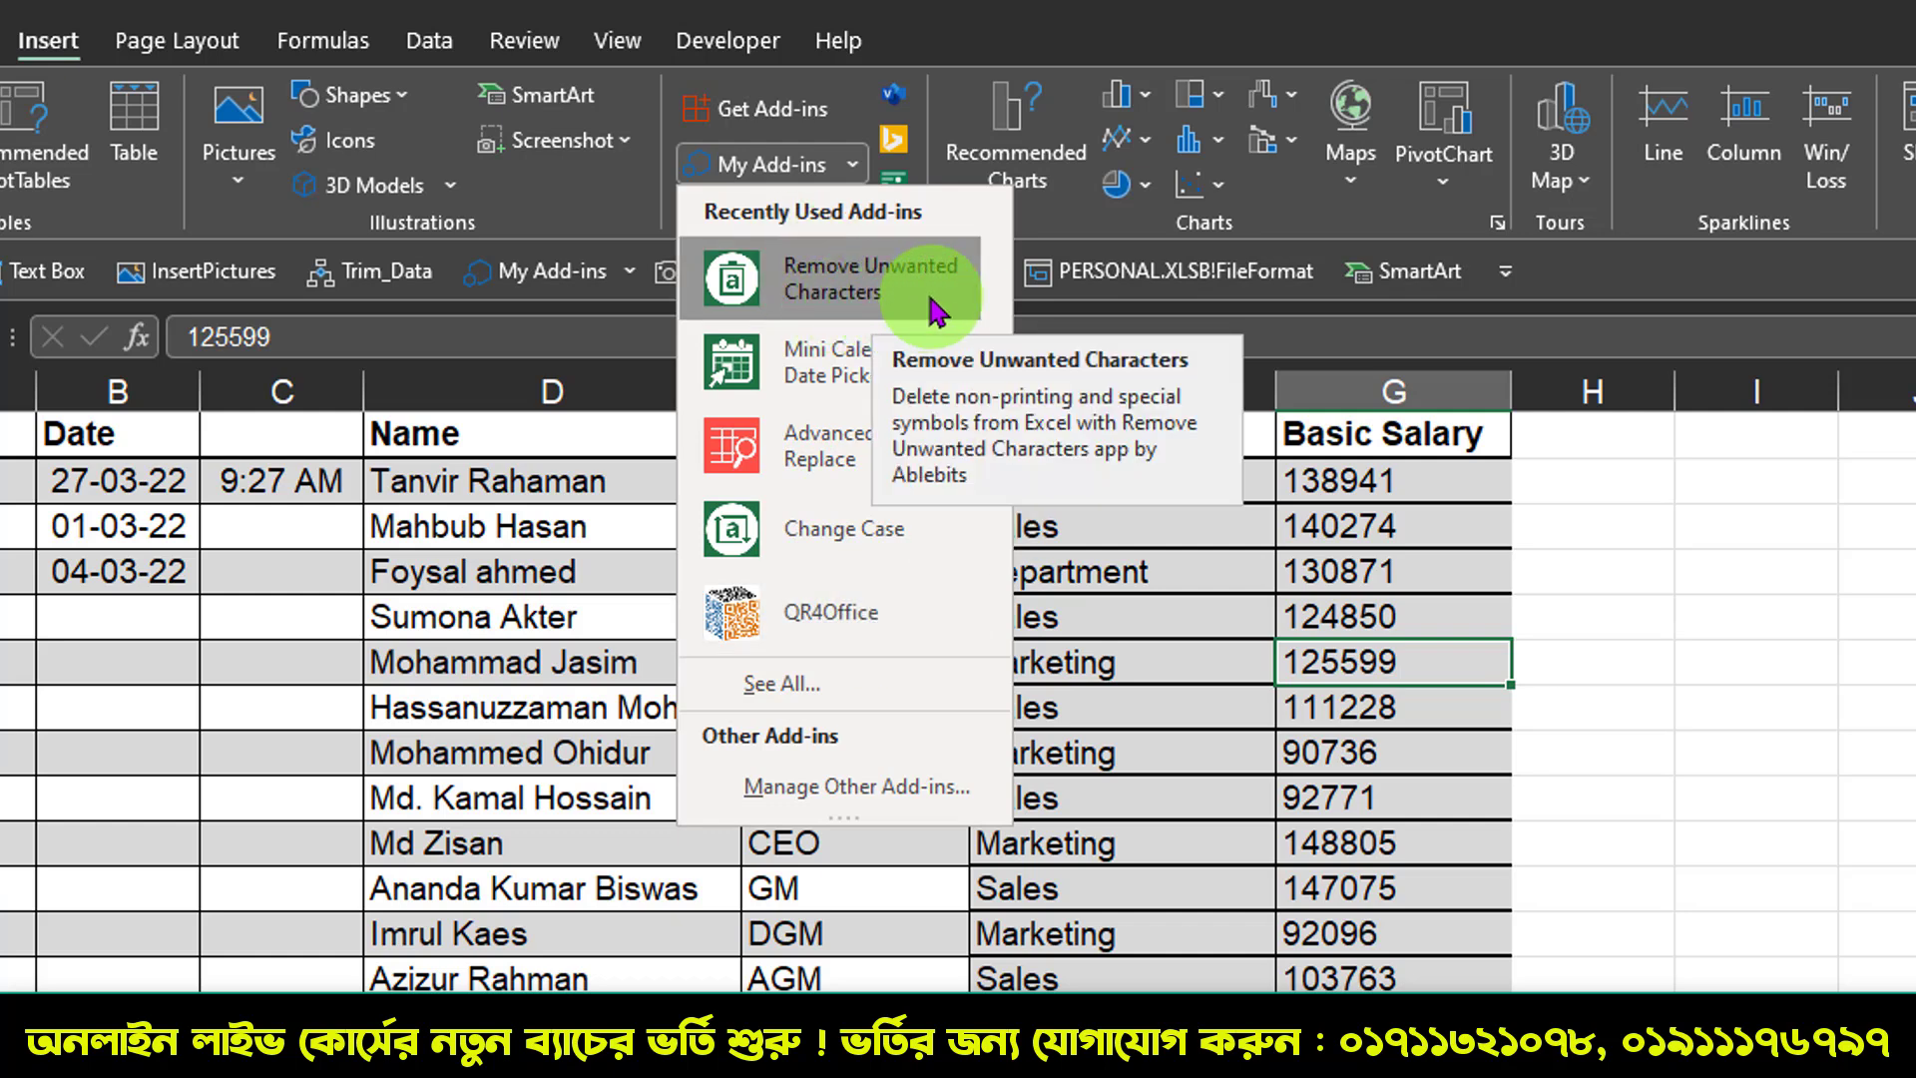
left_click(935, 309)
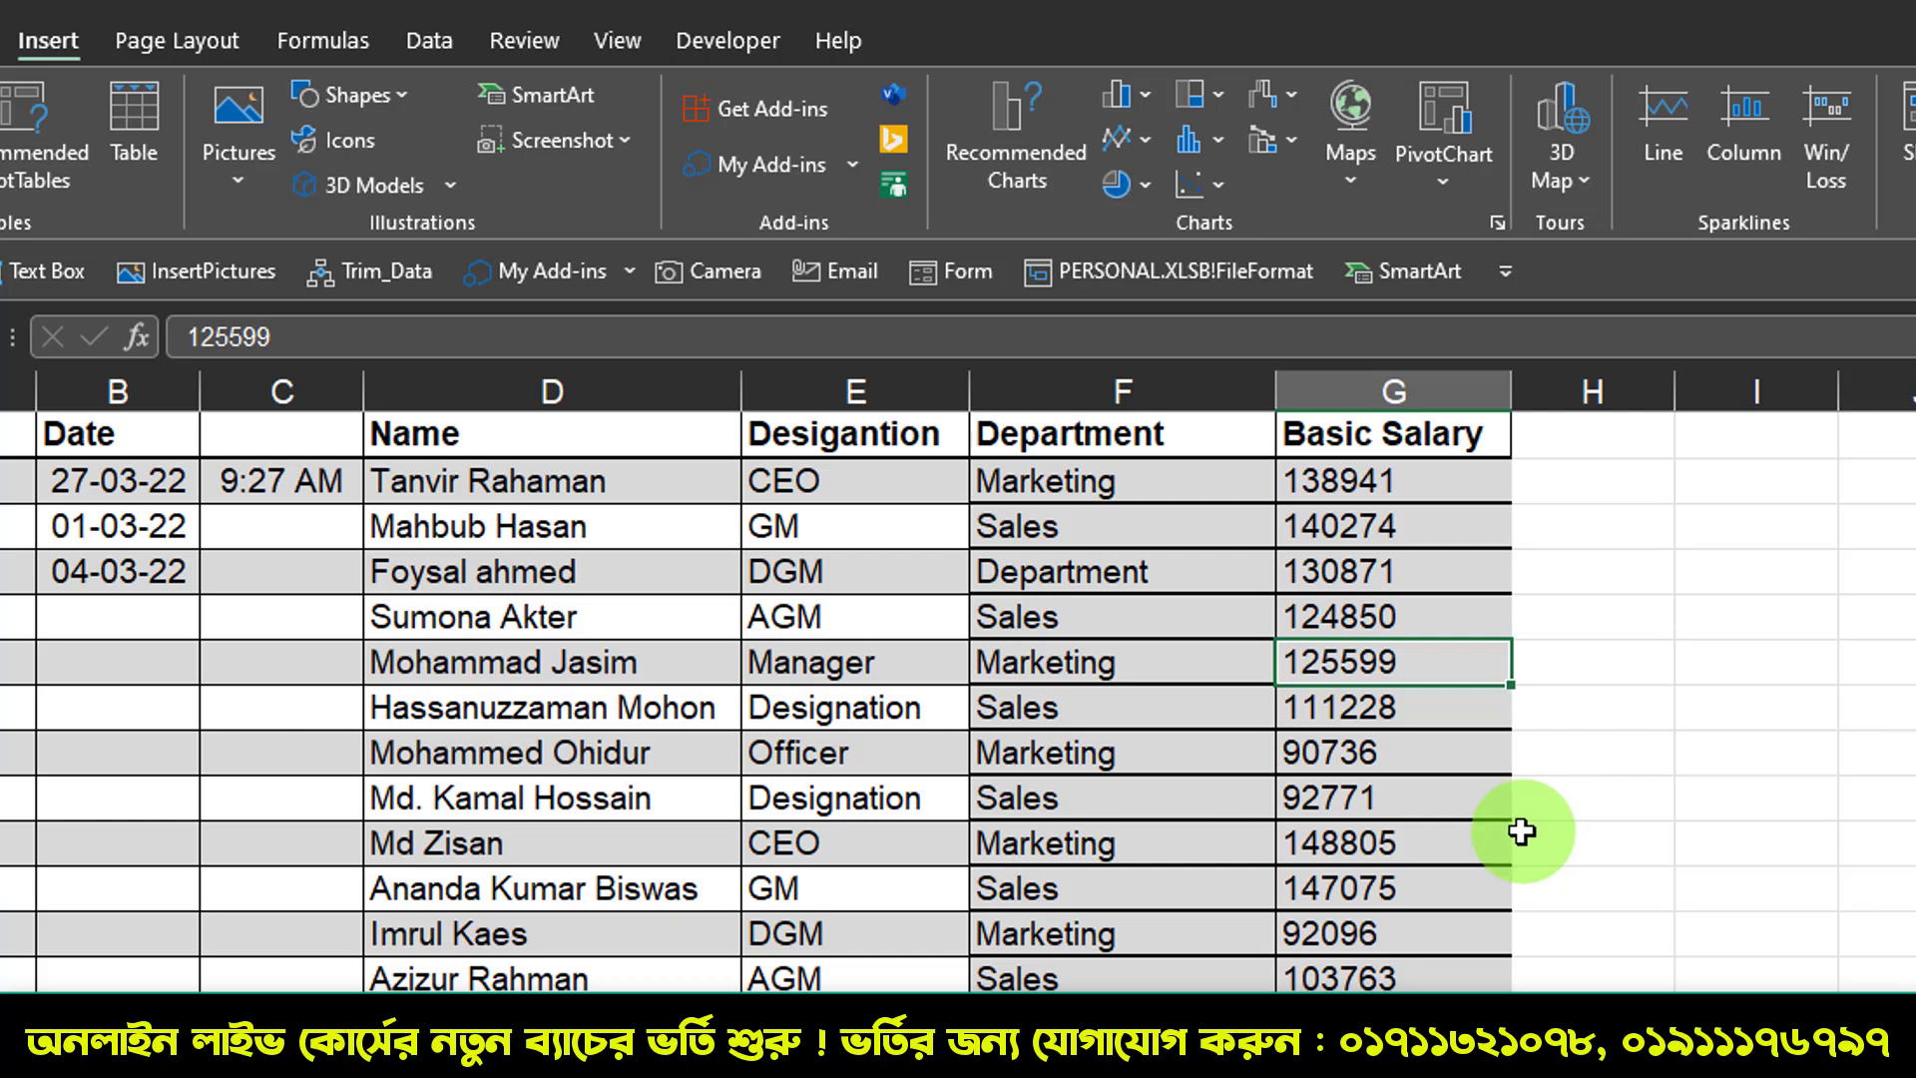
Step: Cut the Basic Salary column and insert it before Department, making it column F
left_click(1394, 389)
right_click(1397, 391)
left_click(1482, 414)
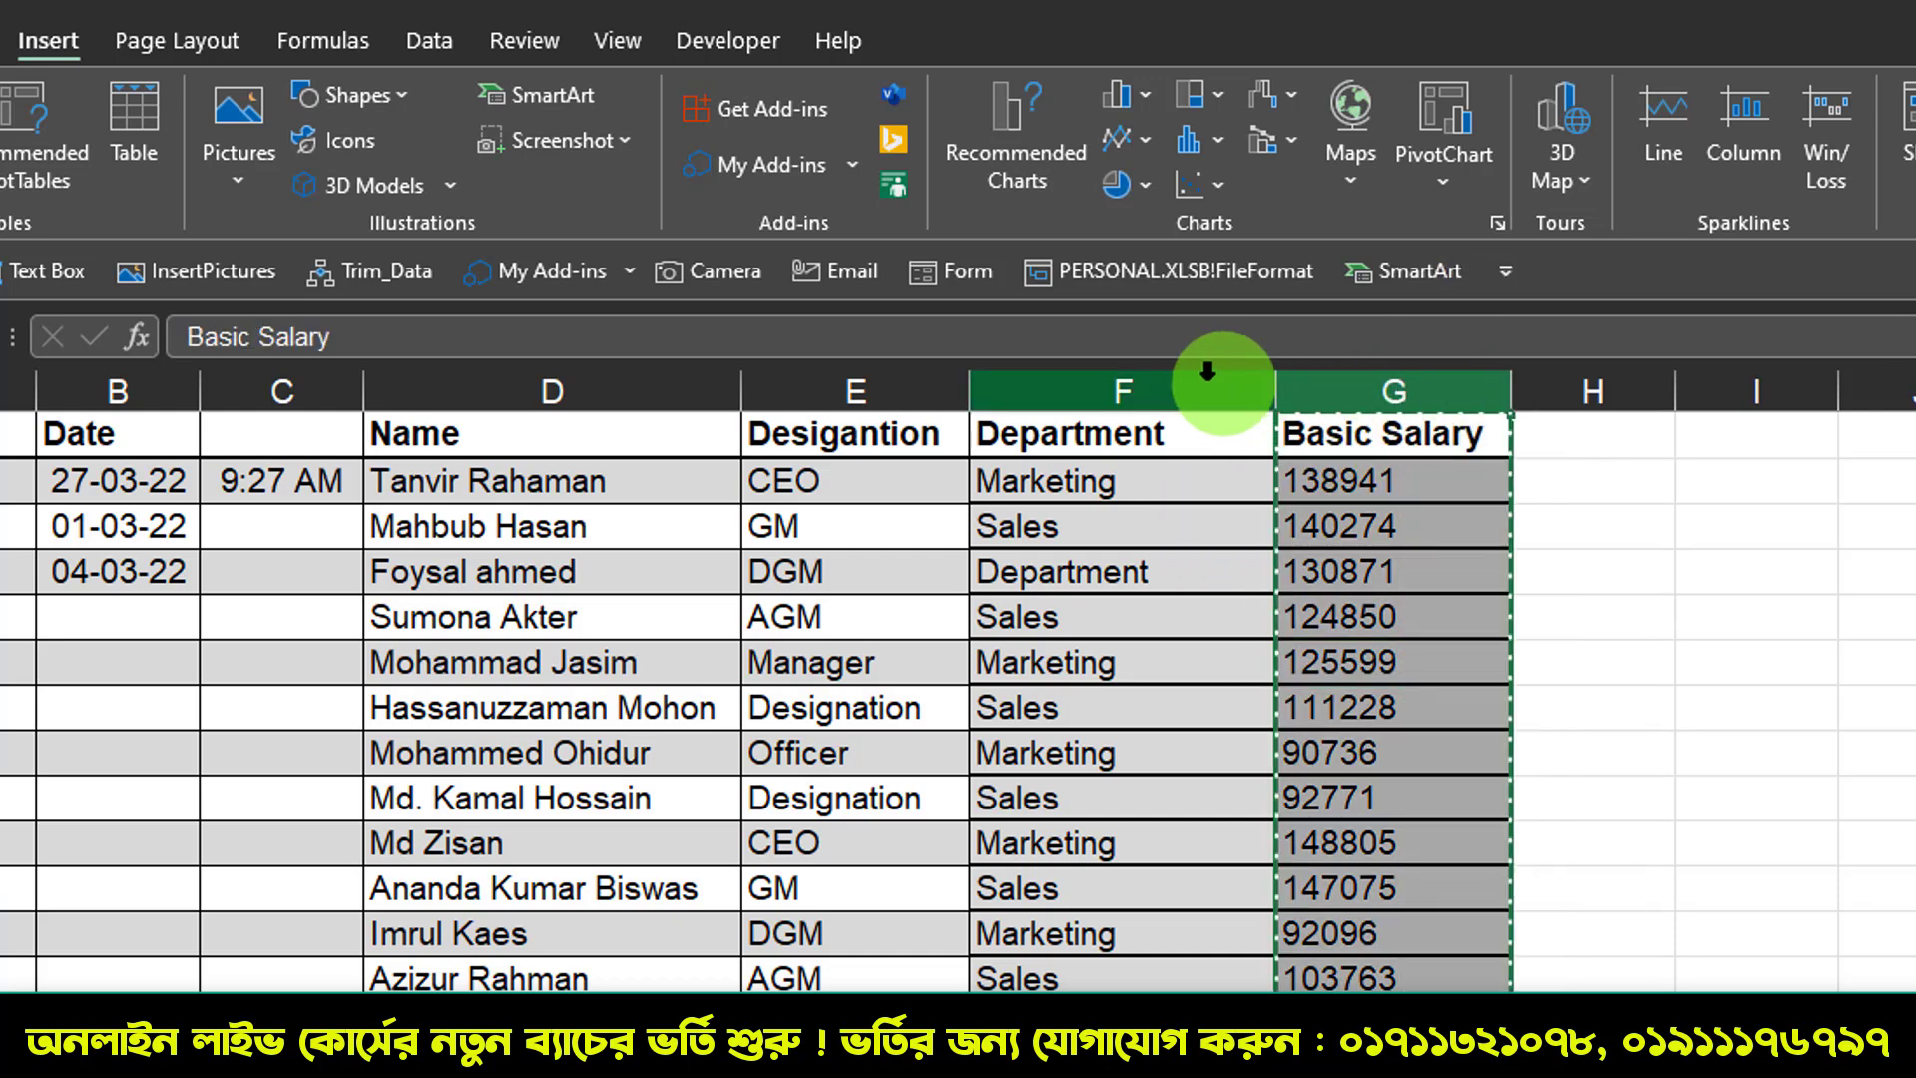
left_click(1208, 389)
right_click(1205, 387)
left_click(1341, 667)
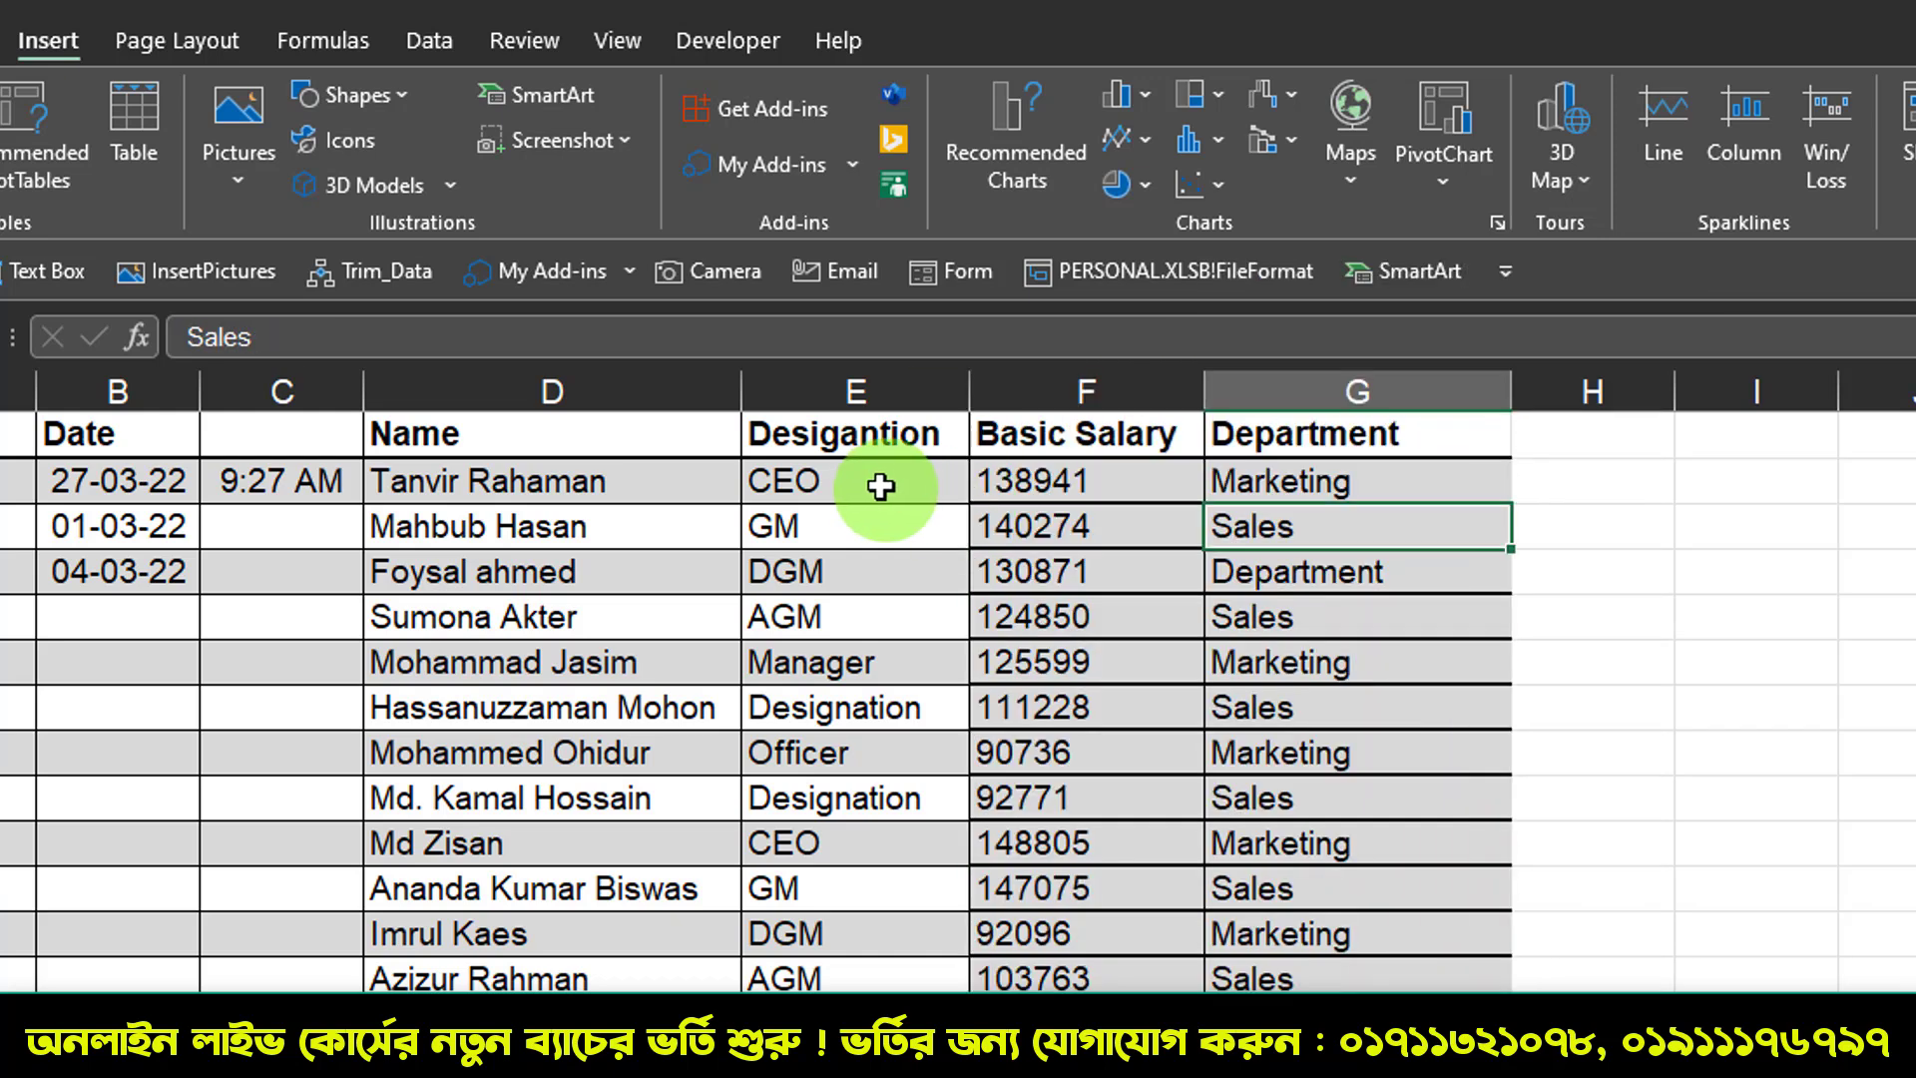
left_click_drag(877, 480, 1033, 581)
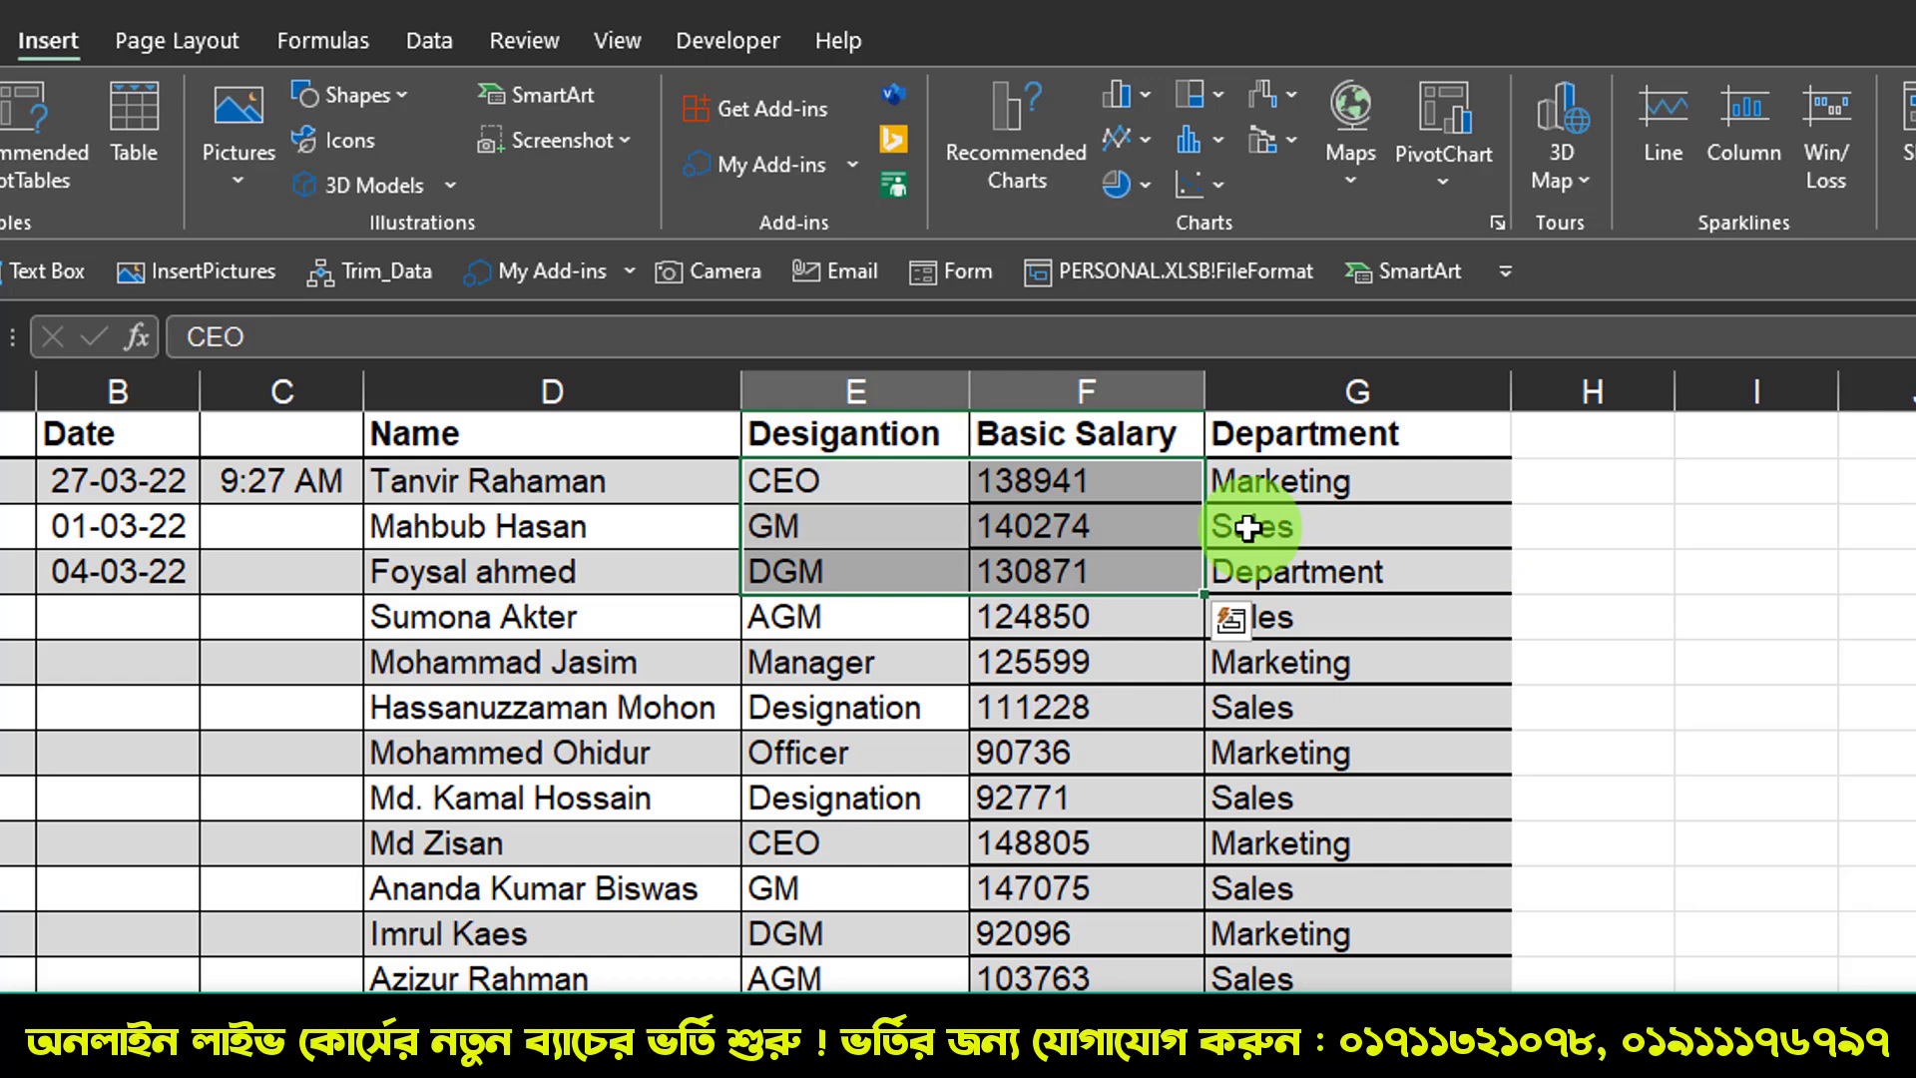
left_click(1344, 534)
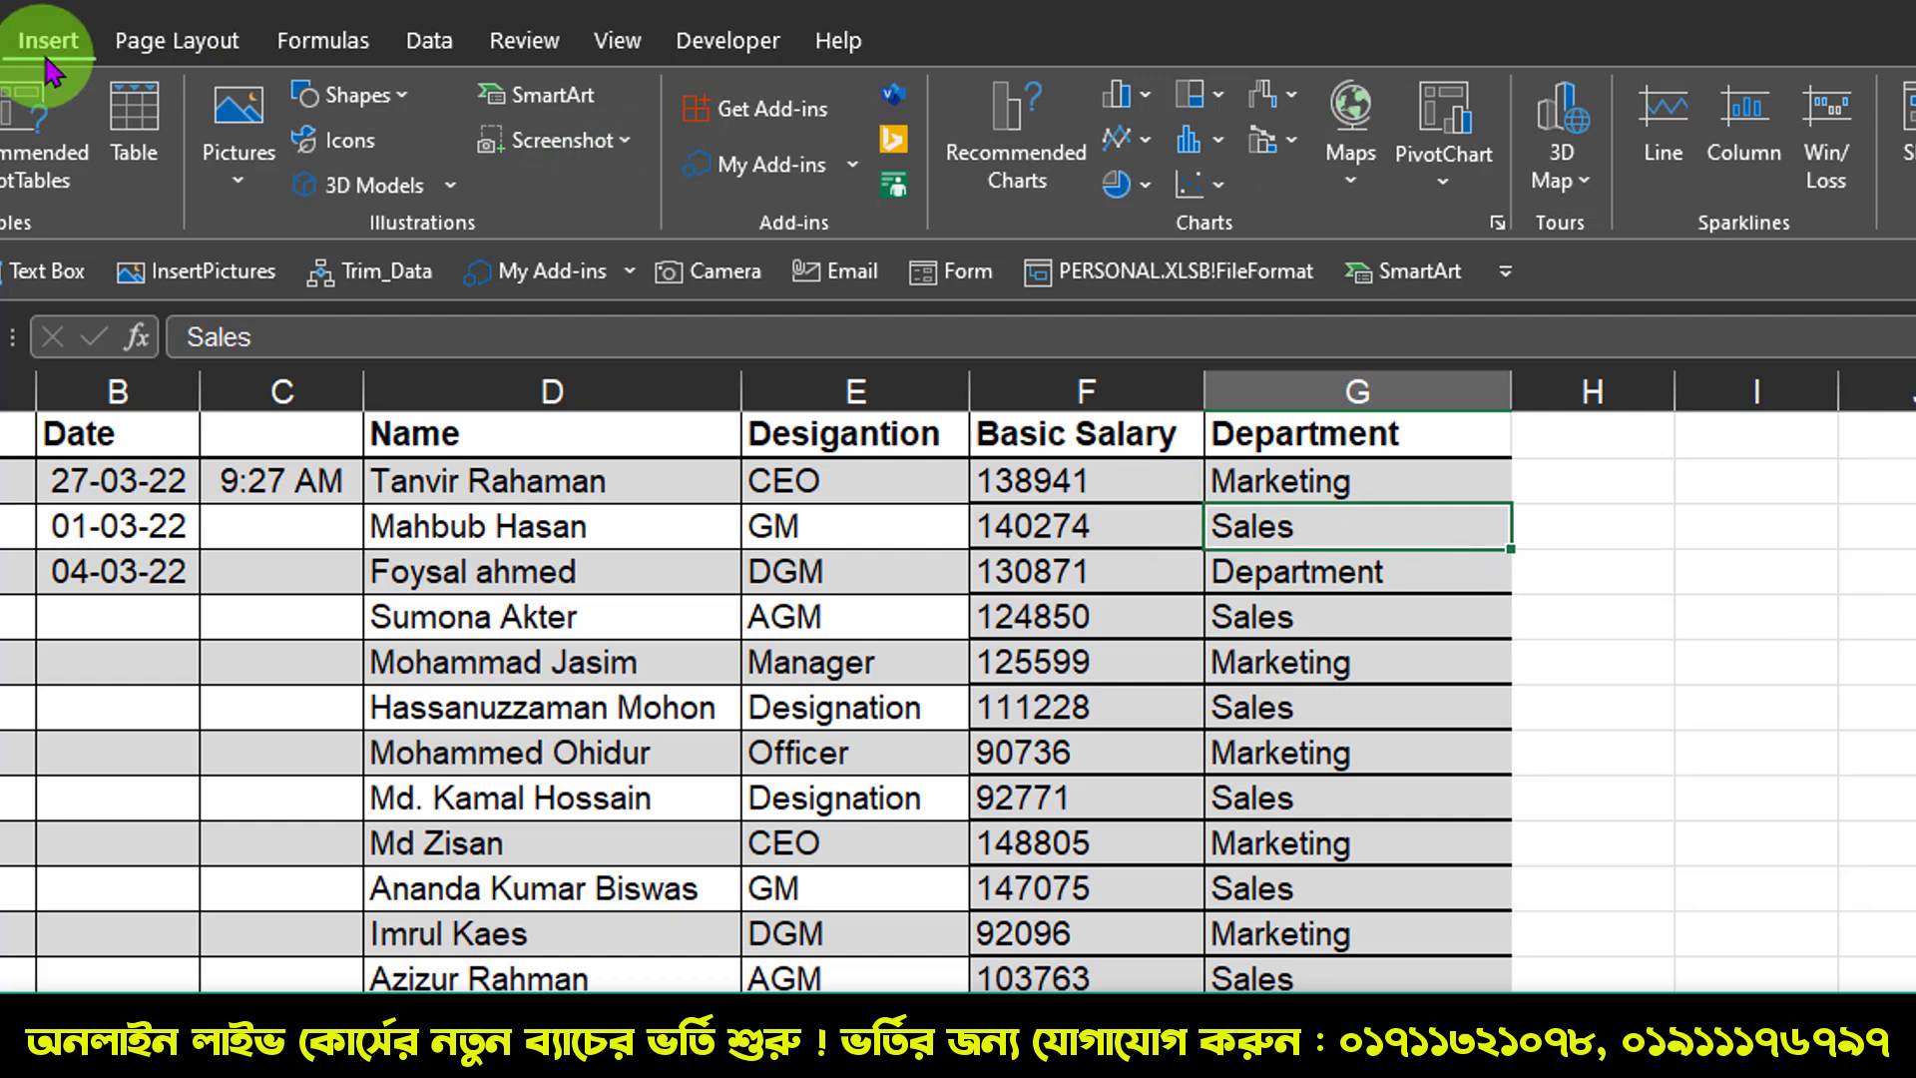
Step: Find 'people graph' in the Office add-ins store, add it and accept its terms
left_click(759, 112)
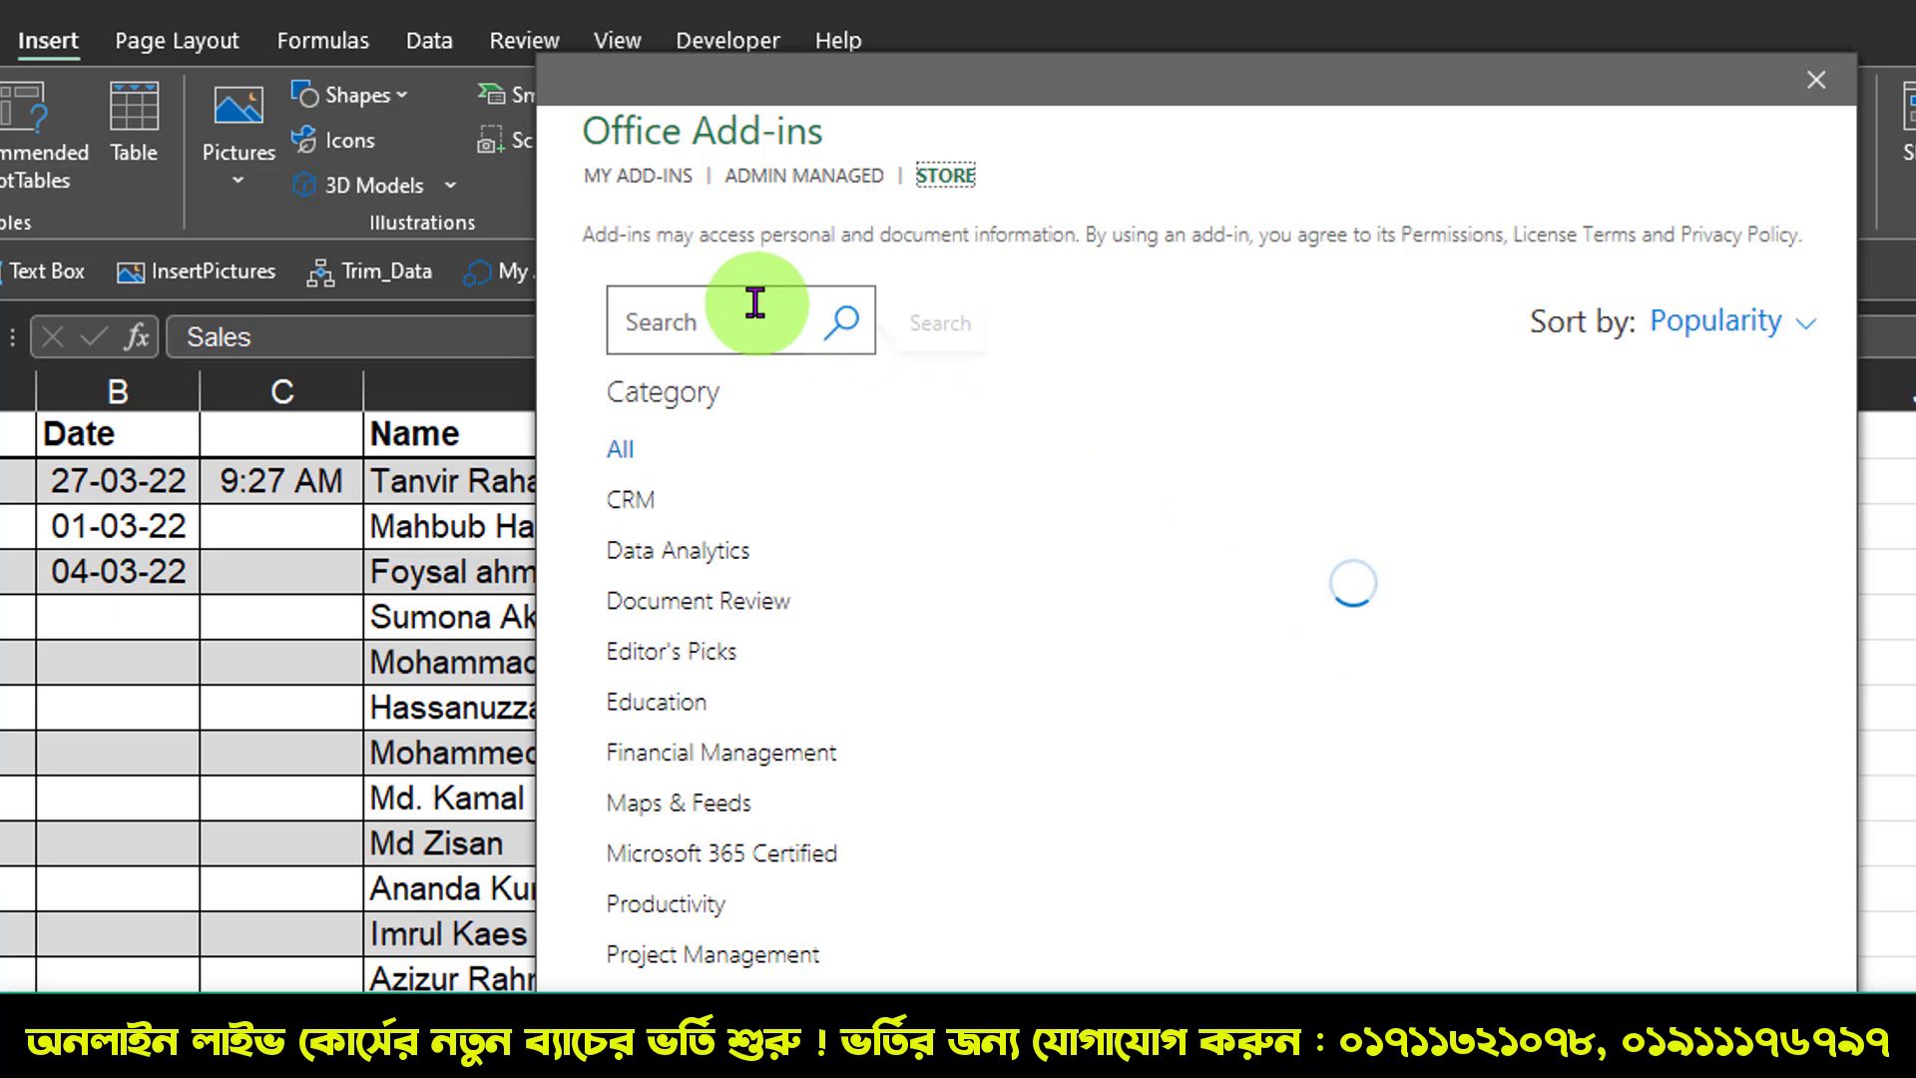
left_click(755, 302)
type("people graph")
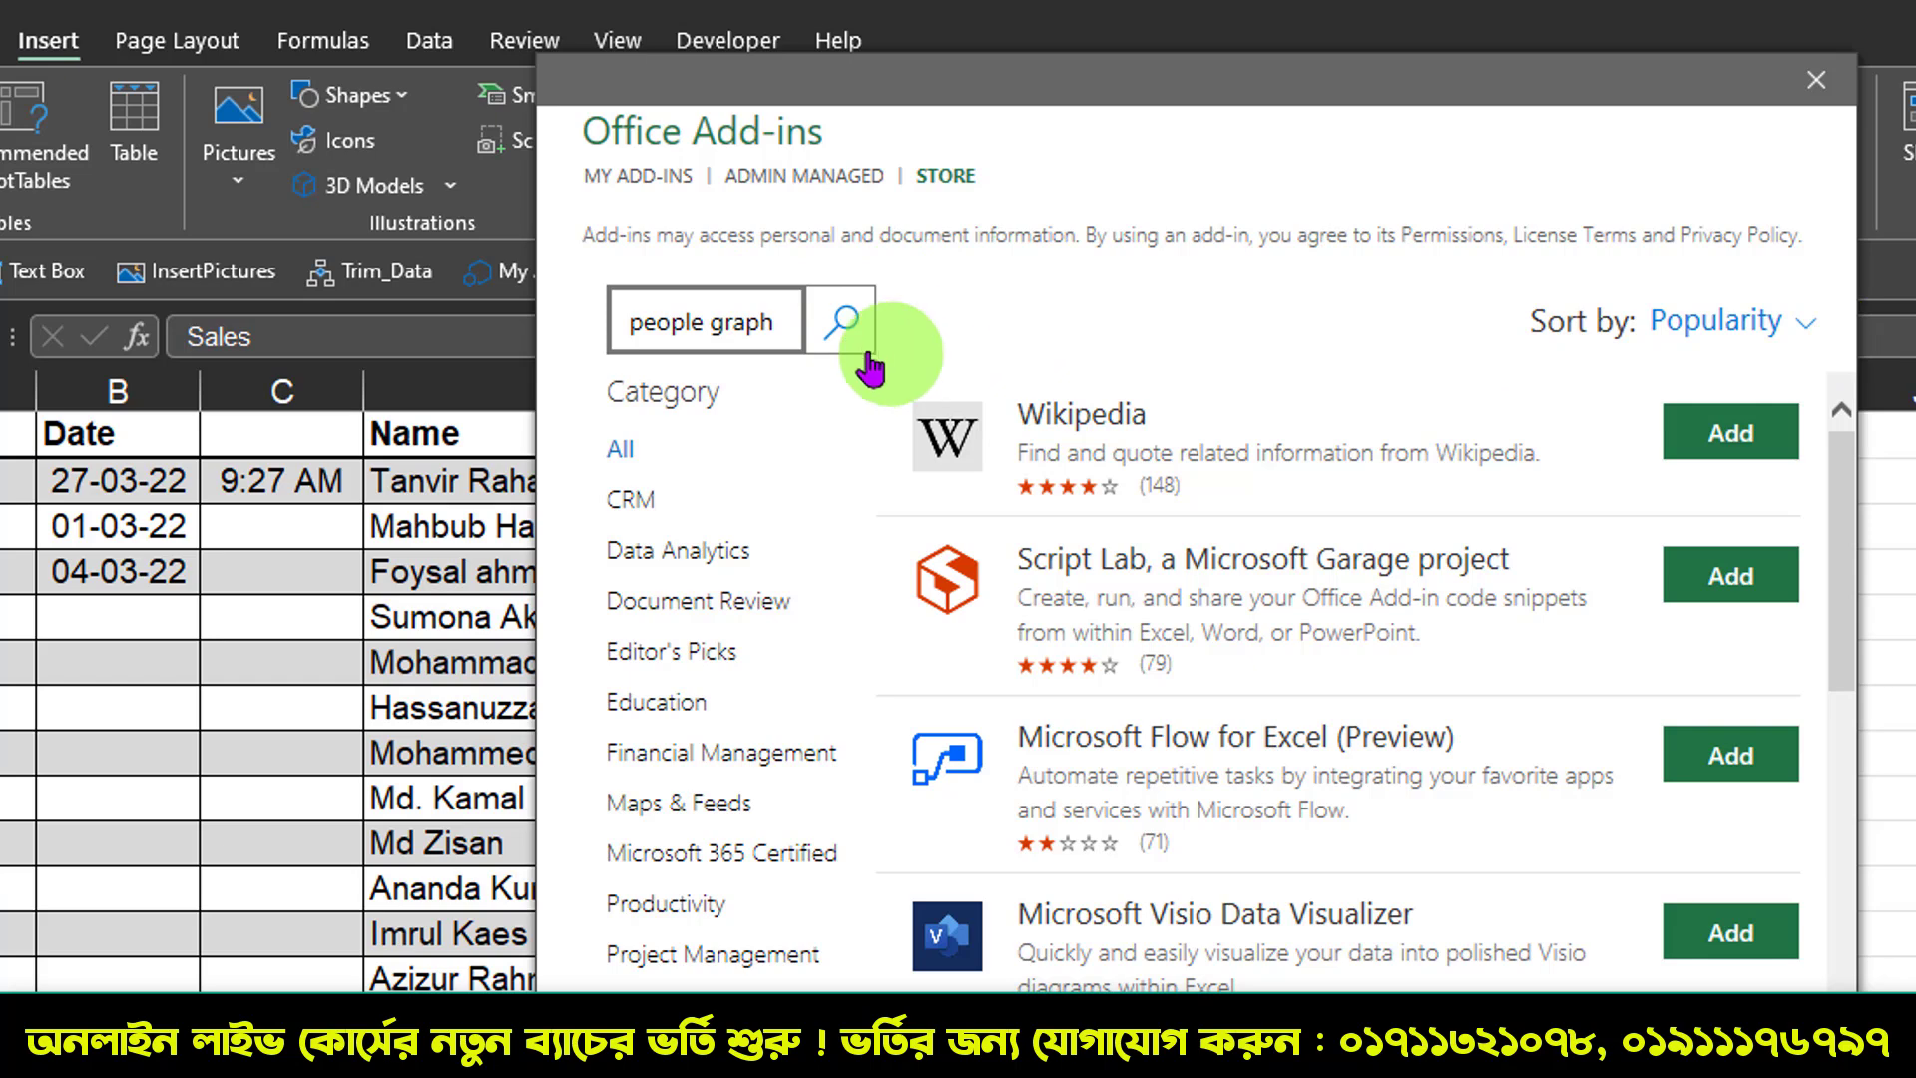
left_click(843, 322)
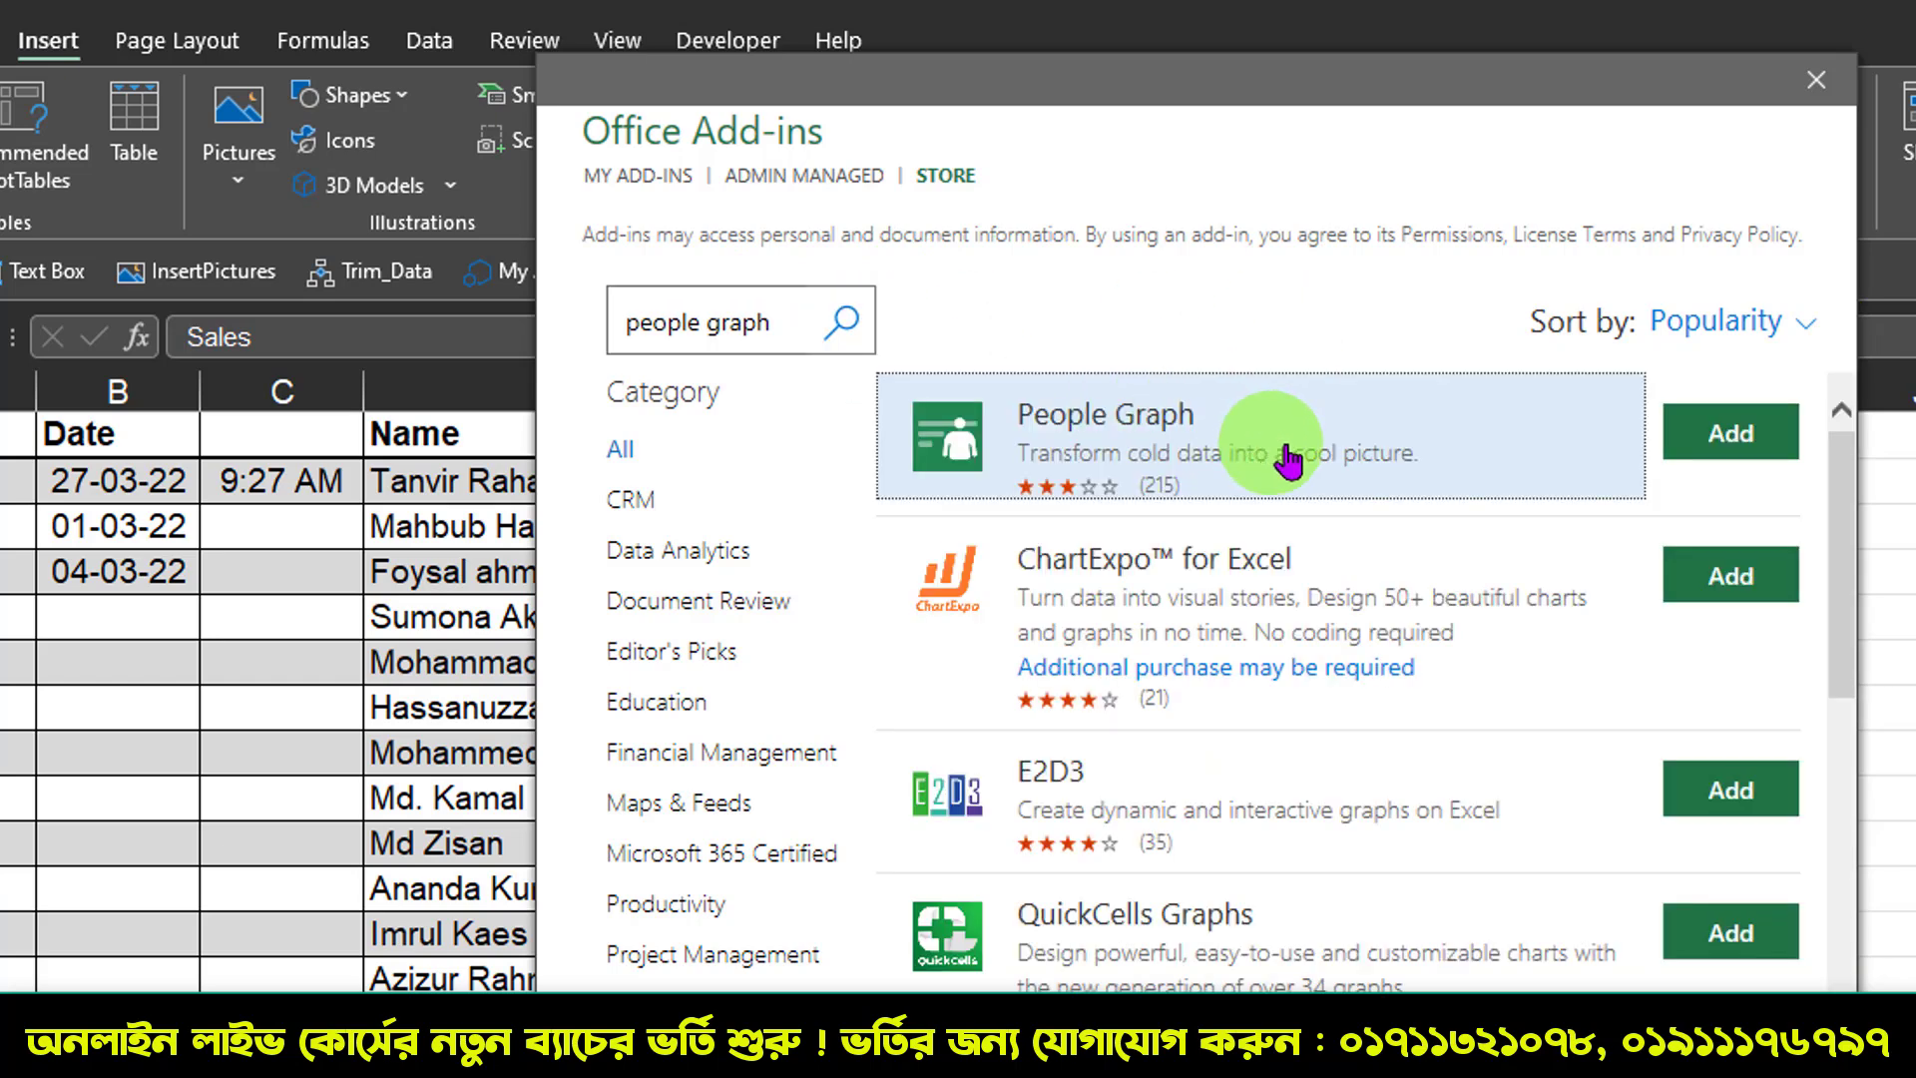
left_click(1734, 439)
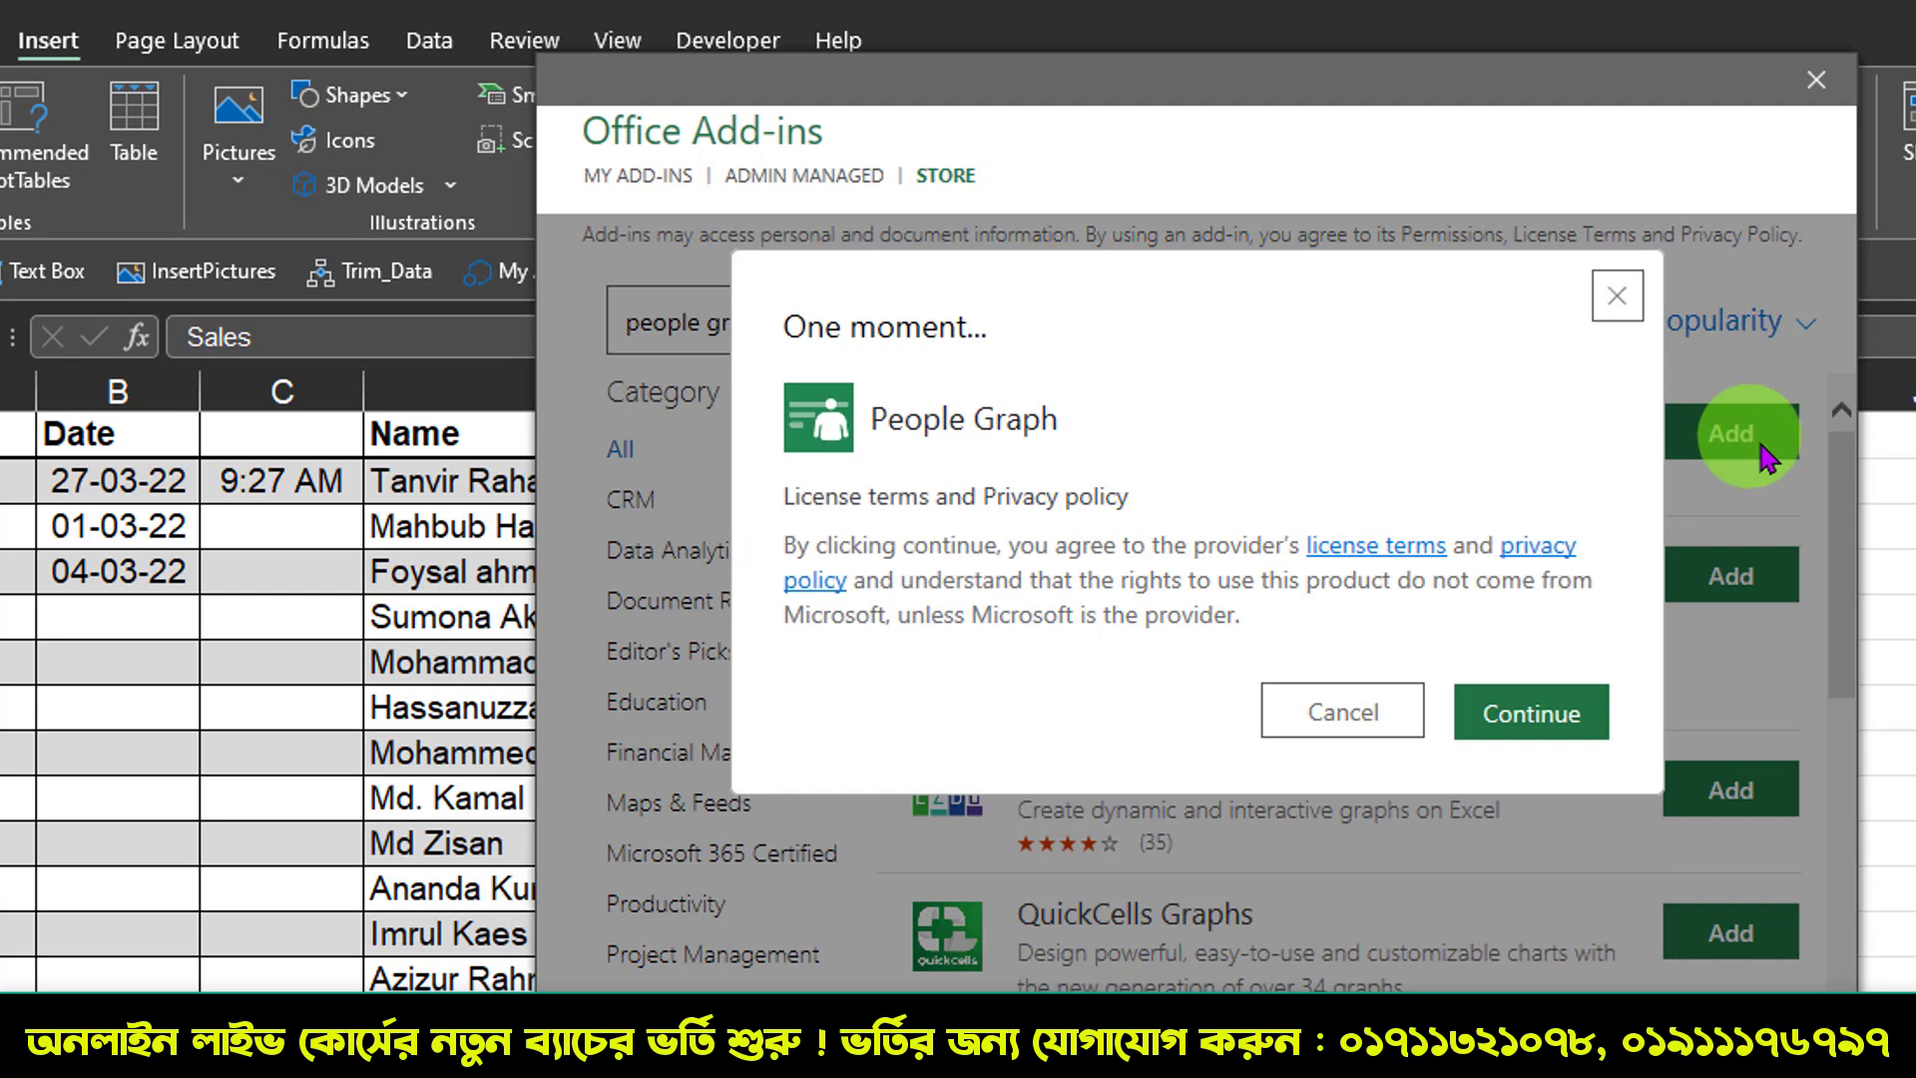
left_click(1542, 711)
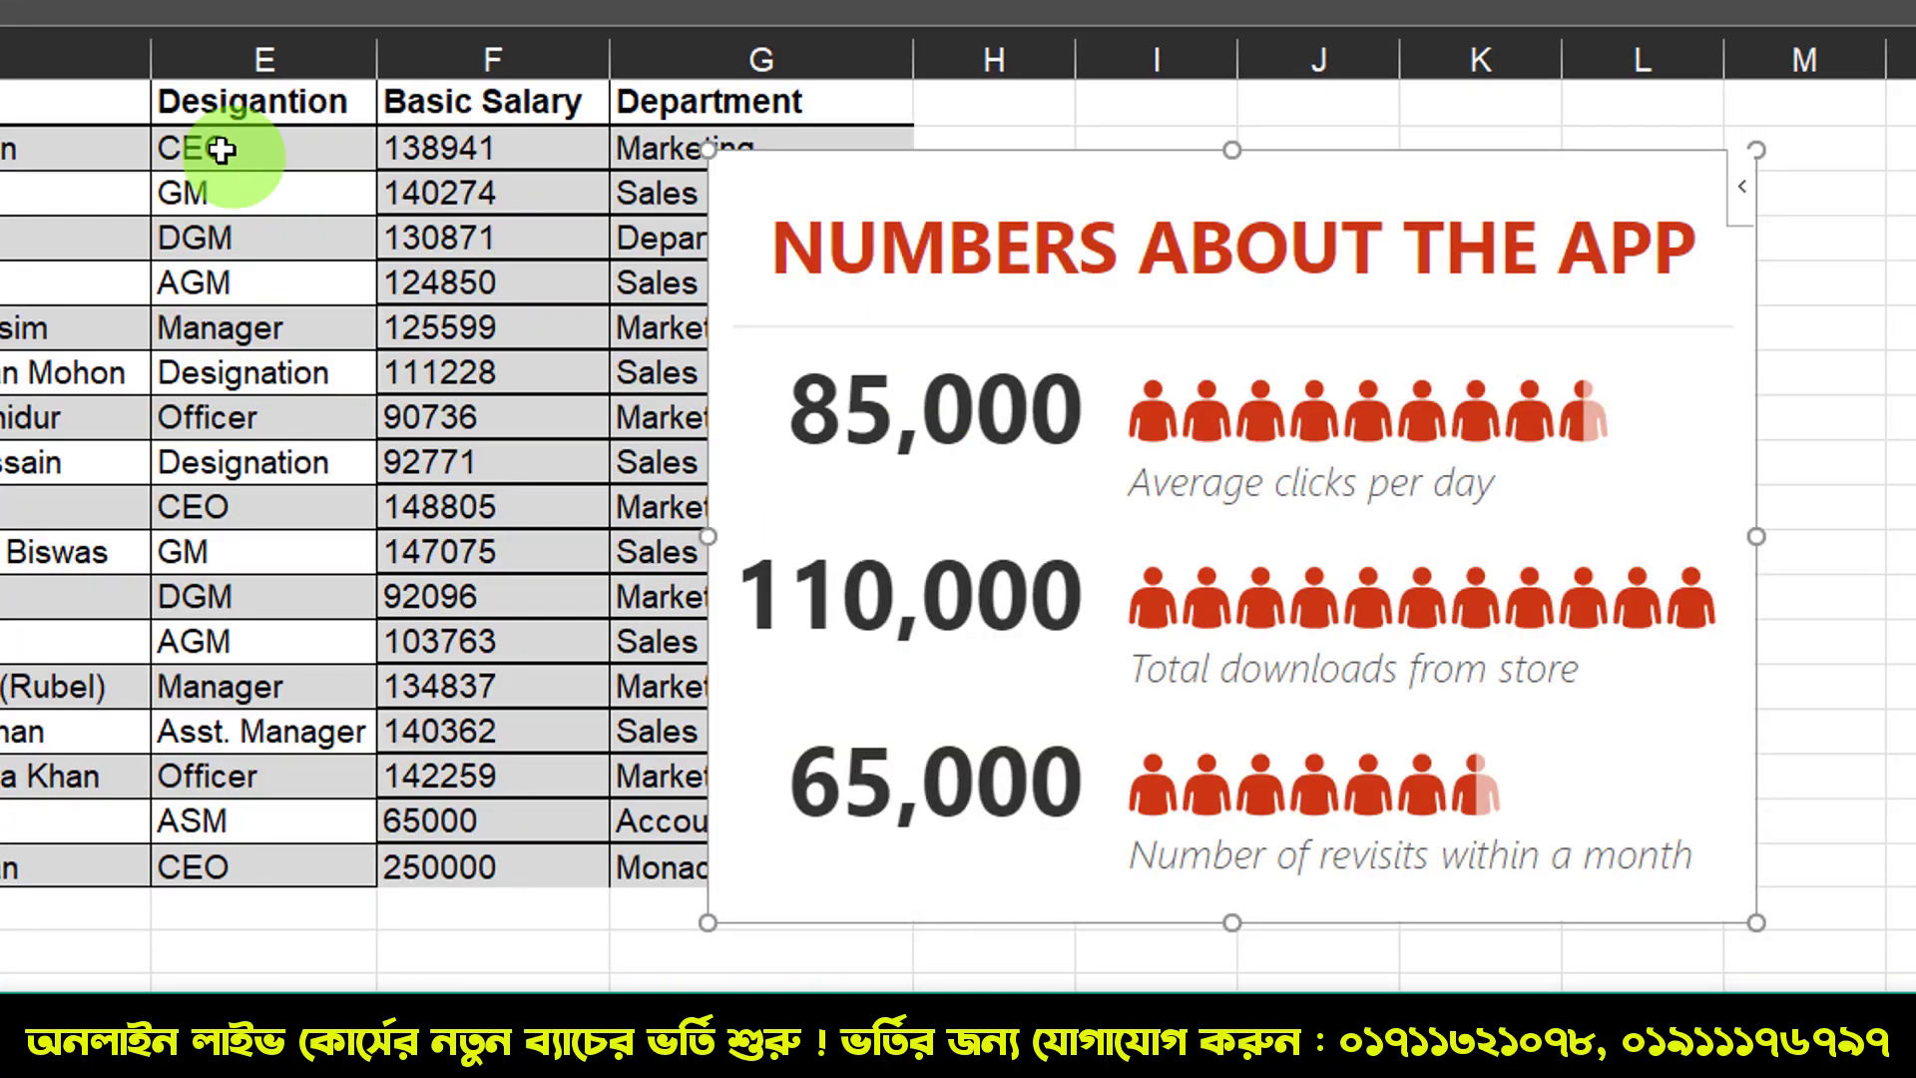
Step: Select the CEO-to-DGM salary range E2:F4, then clear it while People Graph loads
left_click_drag(223, 150, 417, 239)
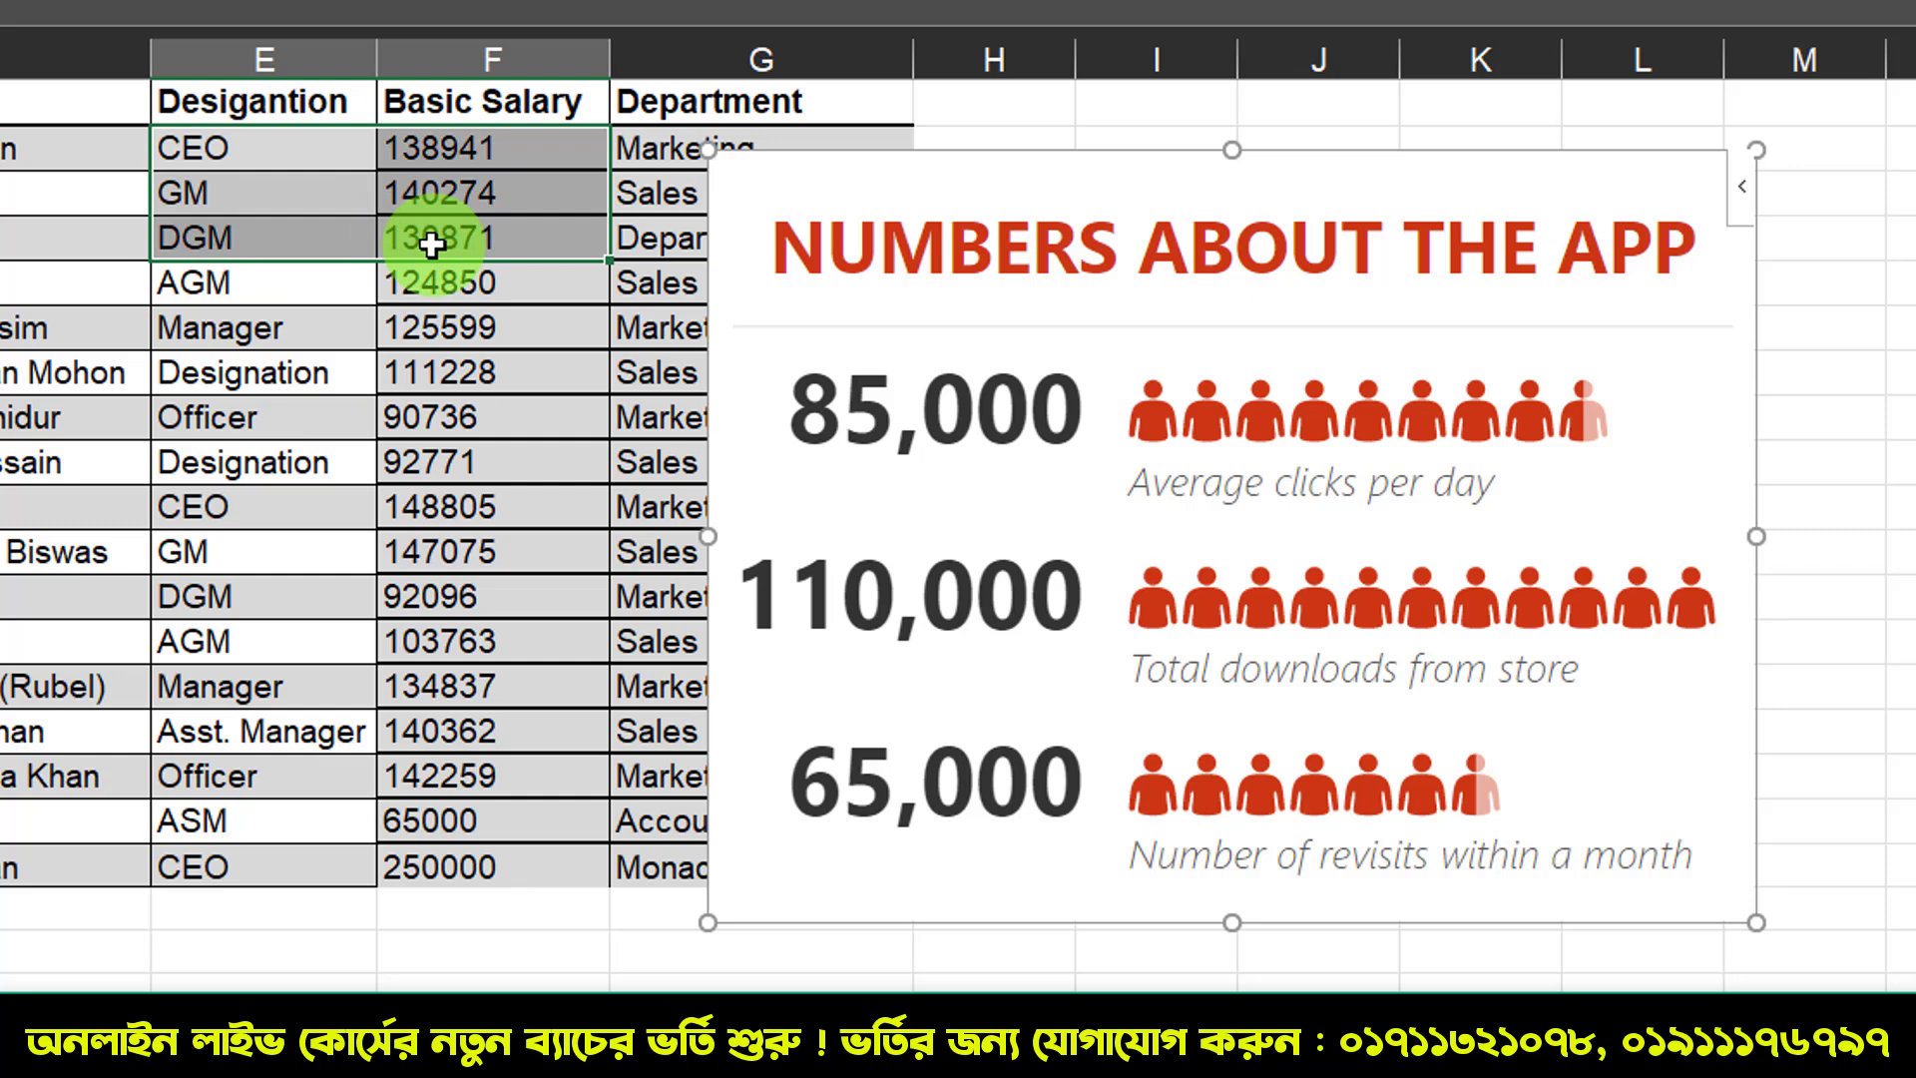
left_click(210, 139)
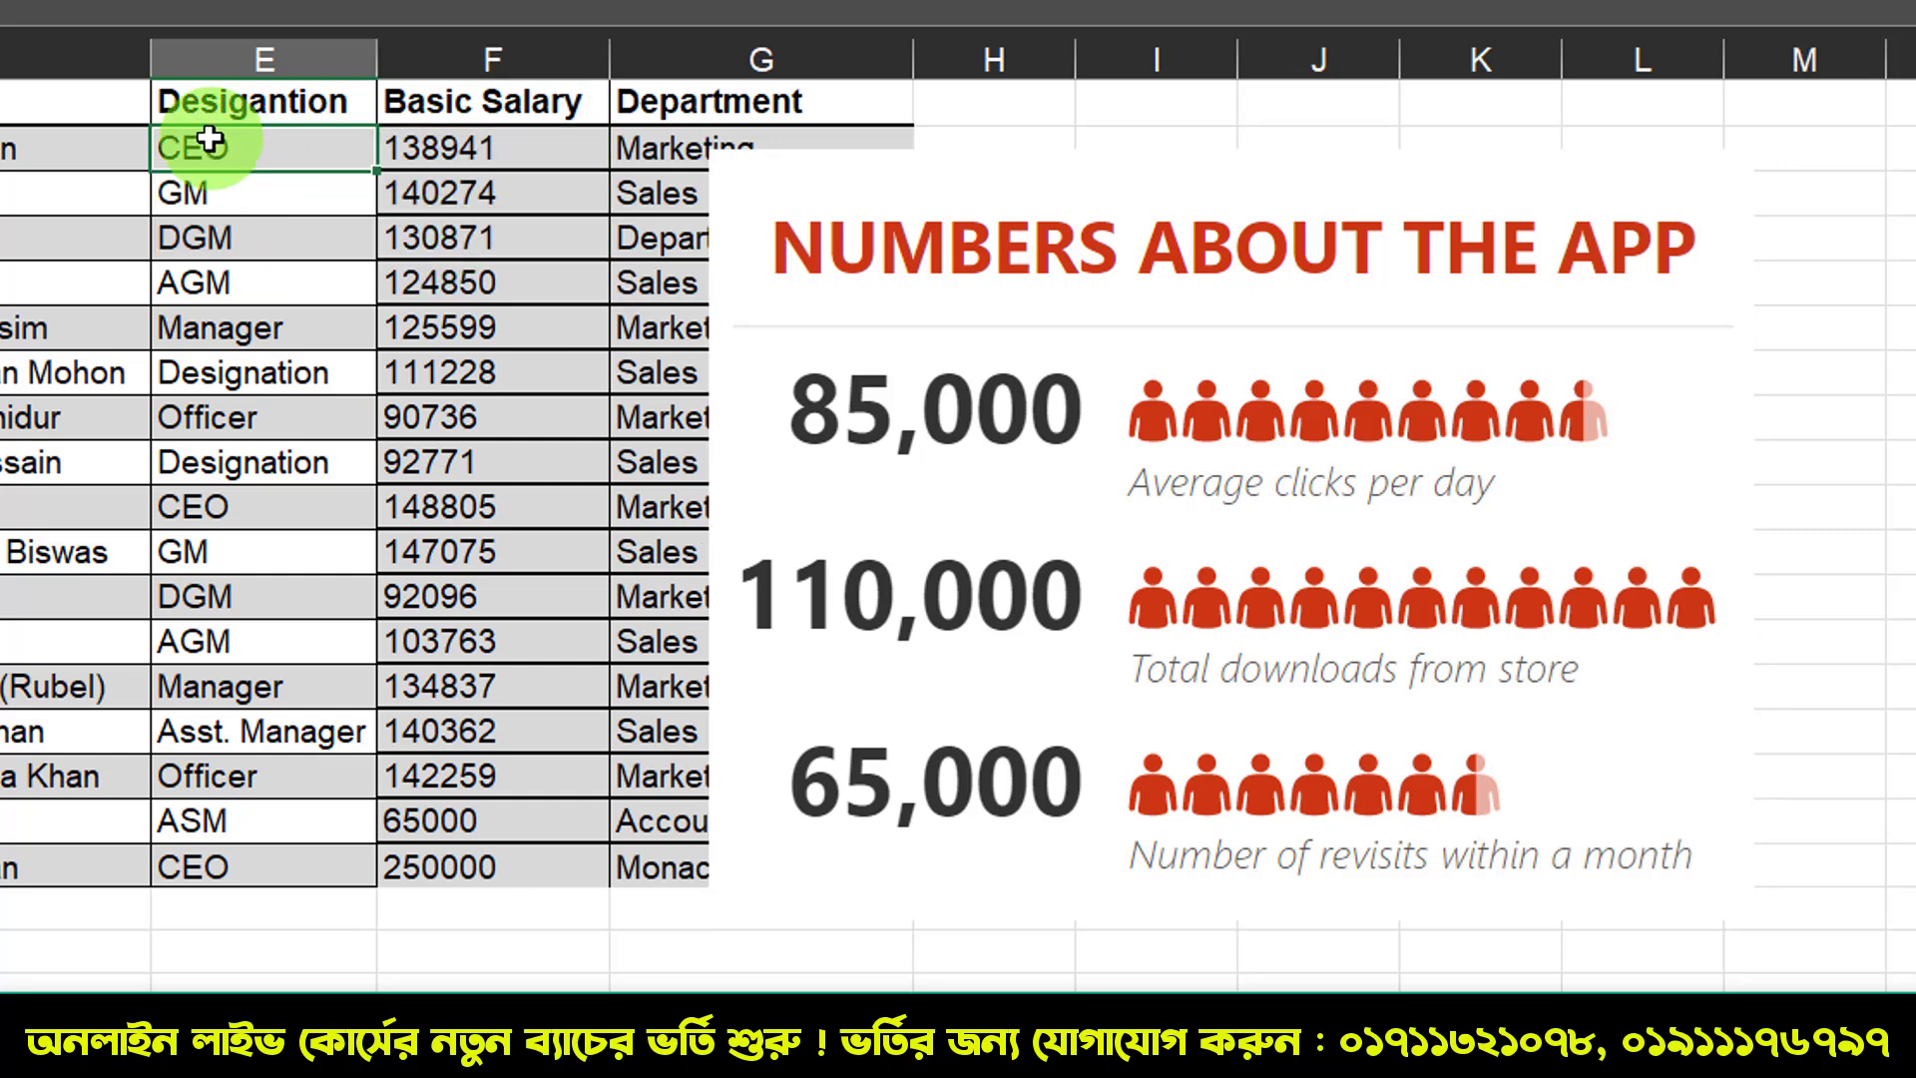
Step: Set the People Graph's data to E2:F4 so it shows CEO, GM and DGM salaries
left_click_drag(209, 139, 424, 236)
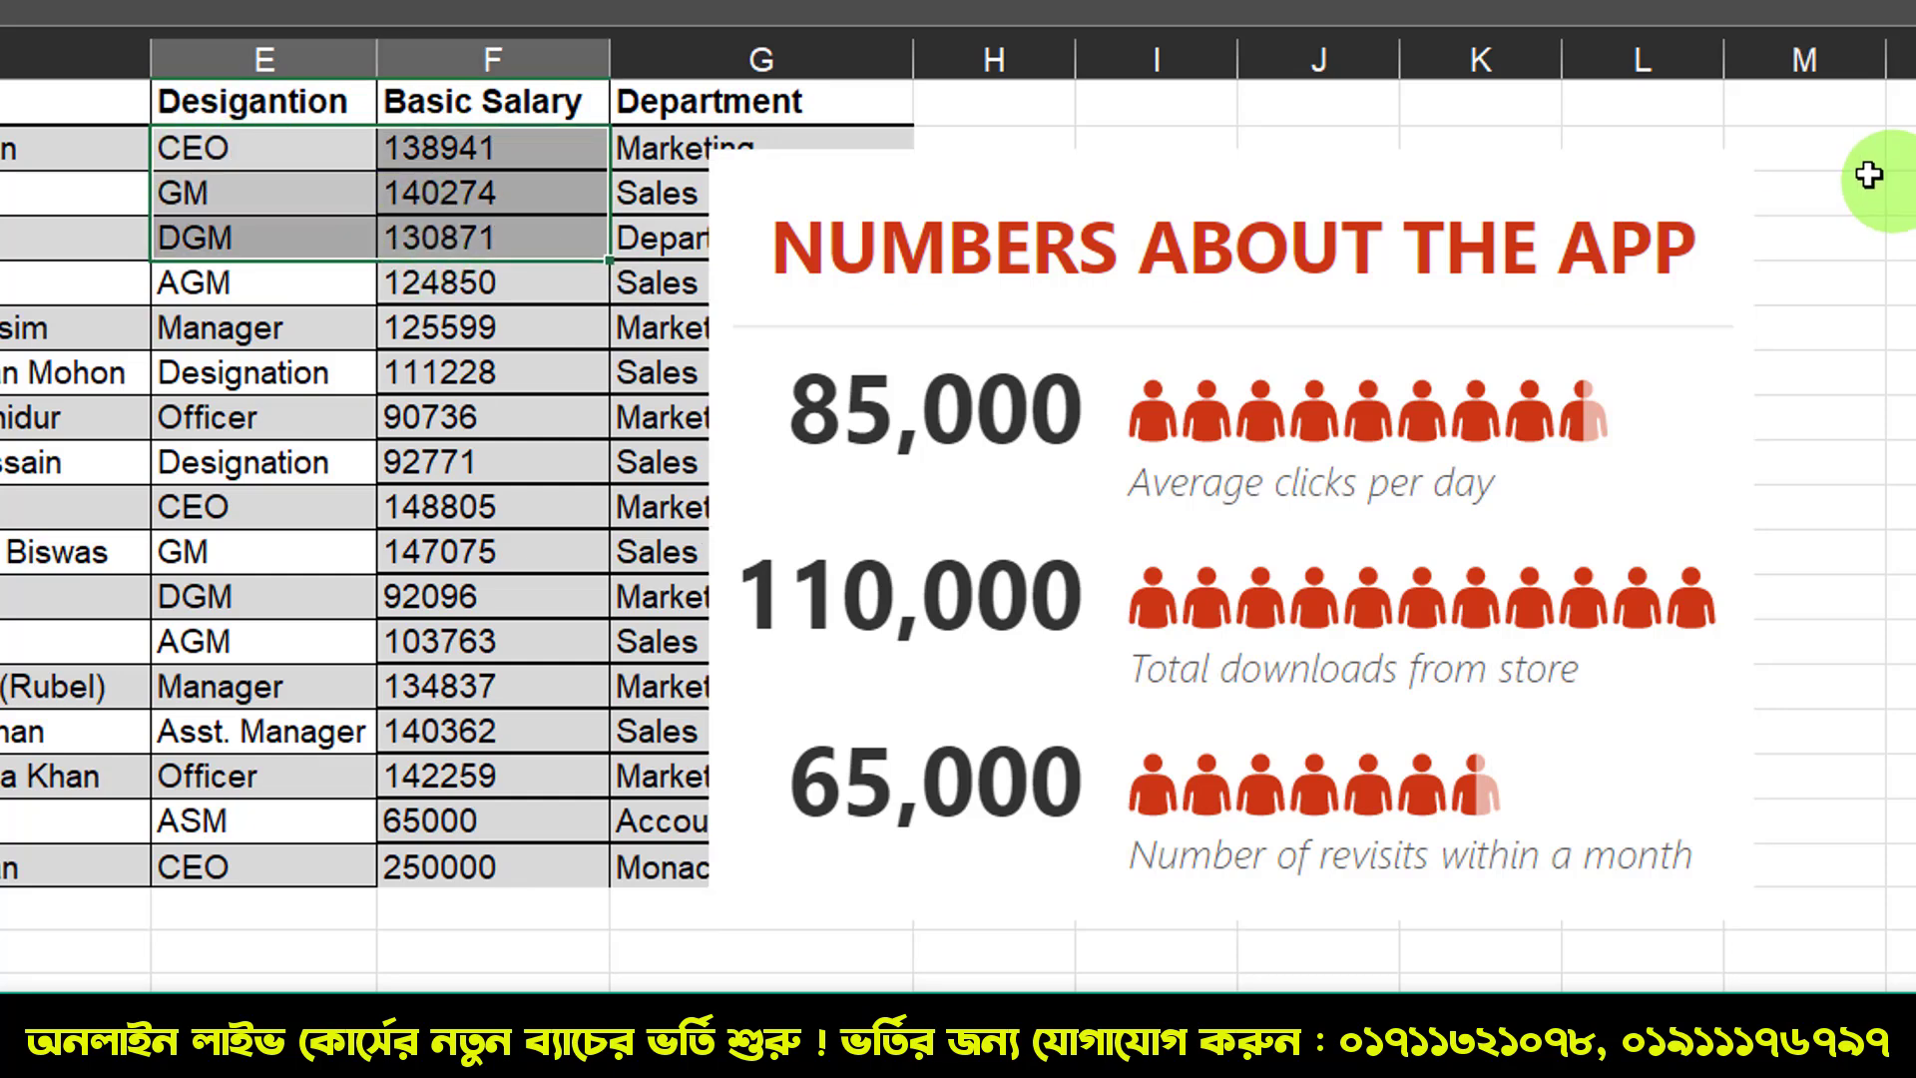
left_click(1427, 200)
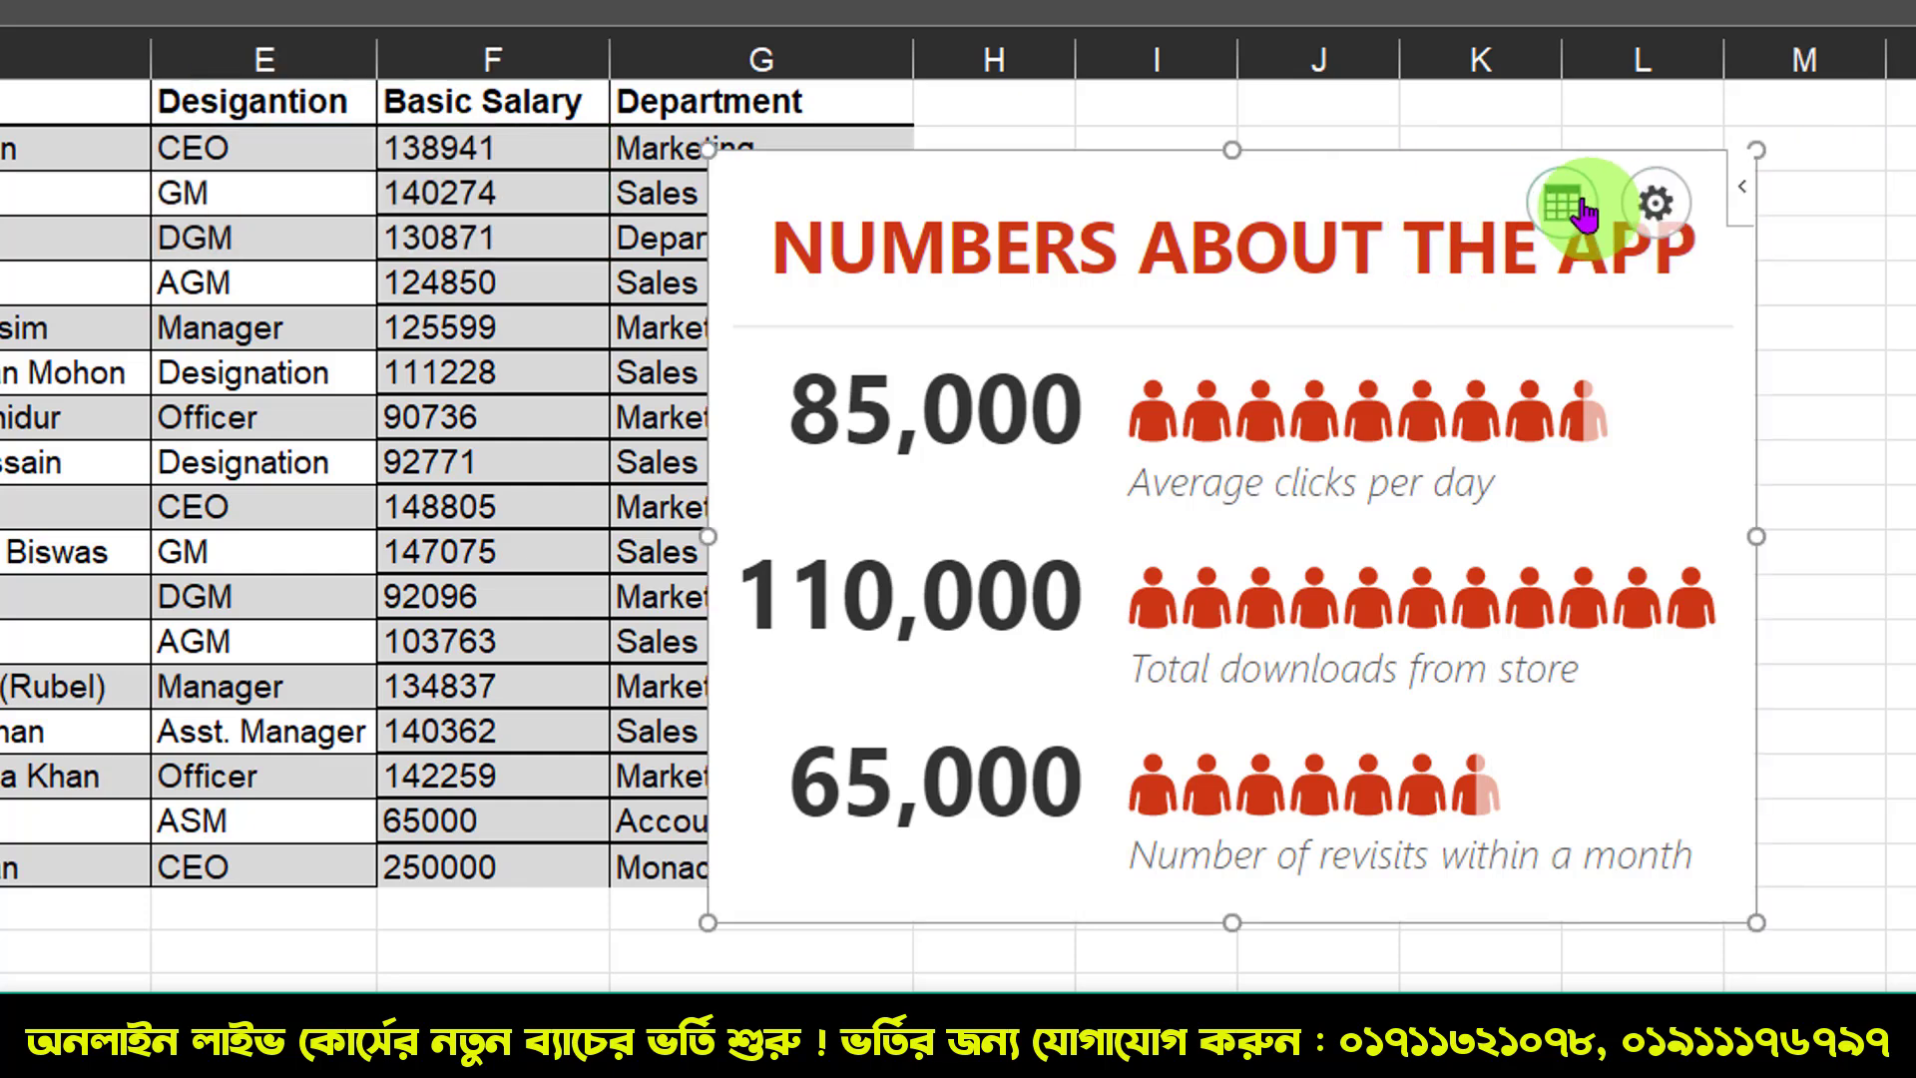
mouse_move(1560, 230)
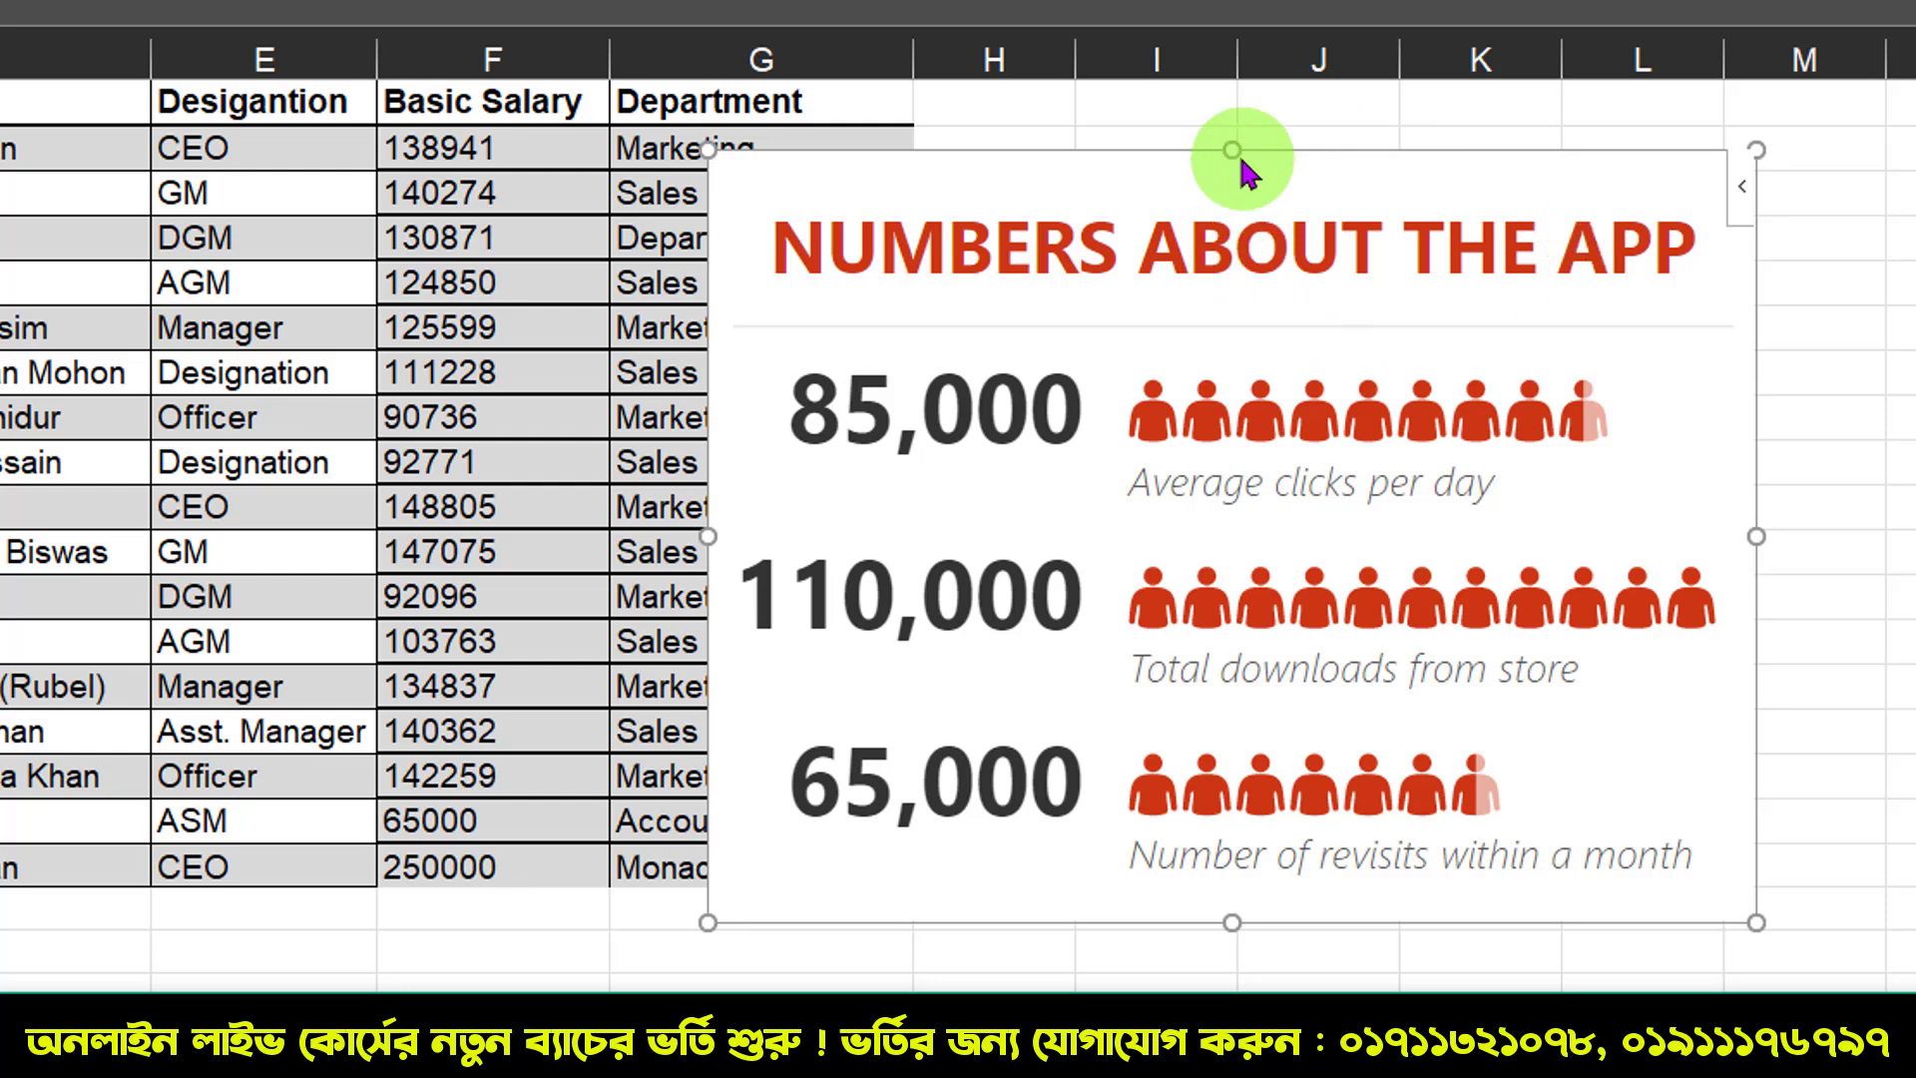
left_click(1562, 204)
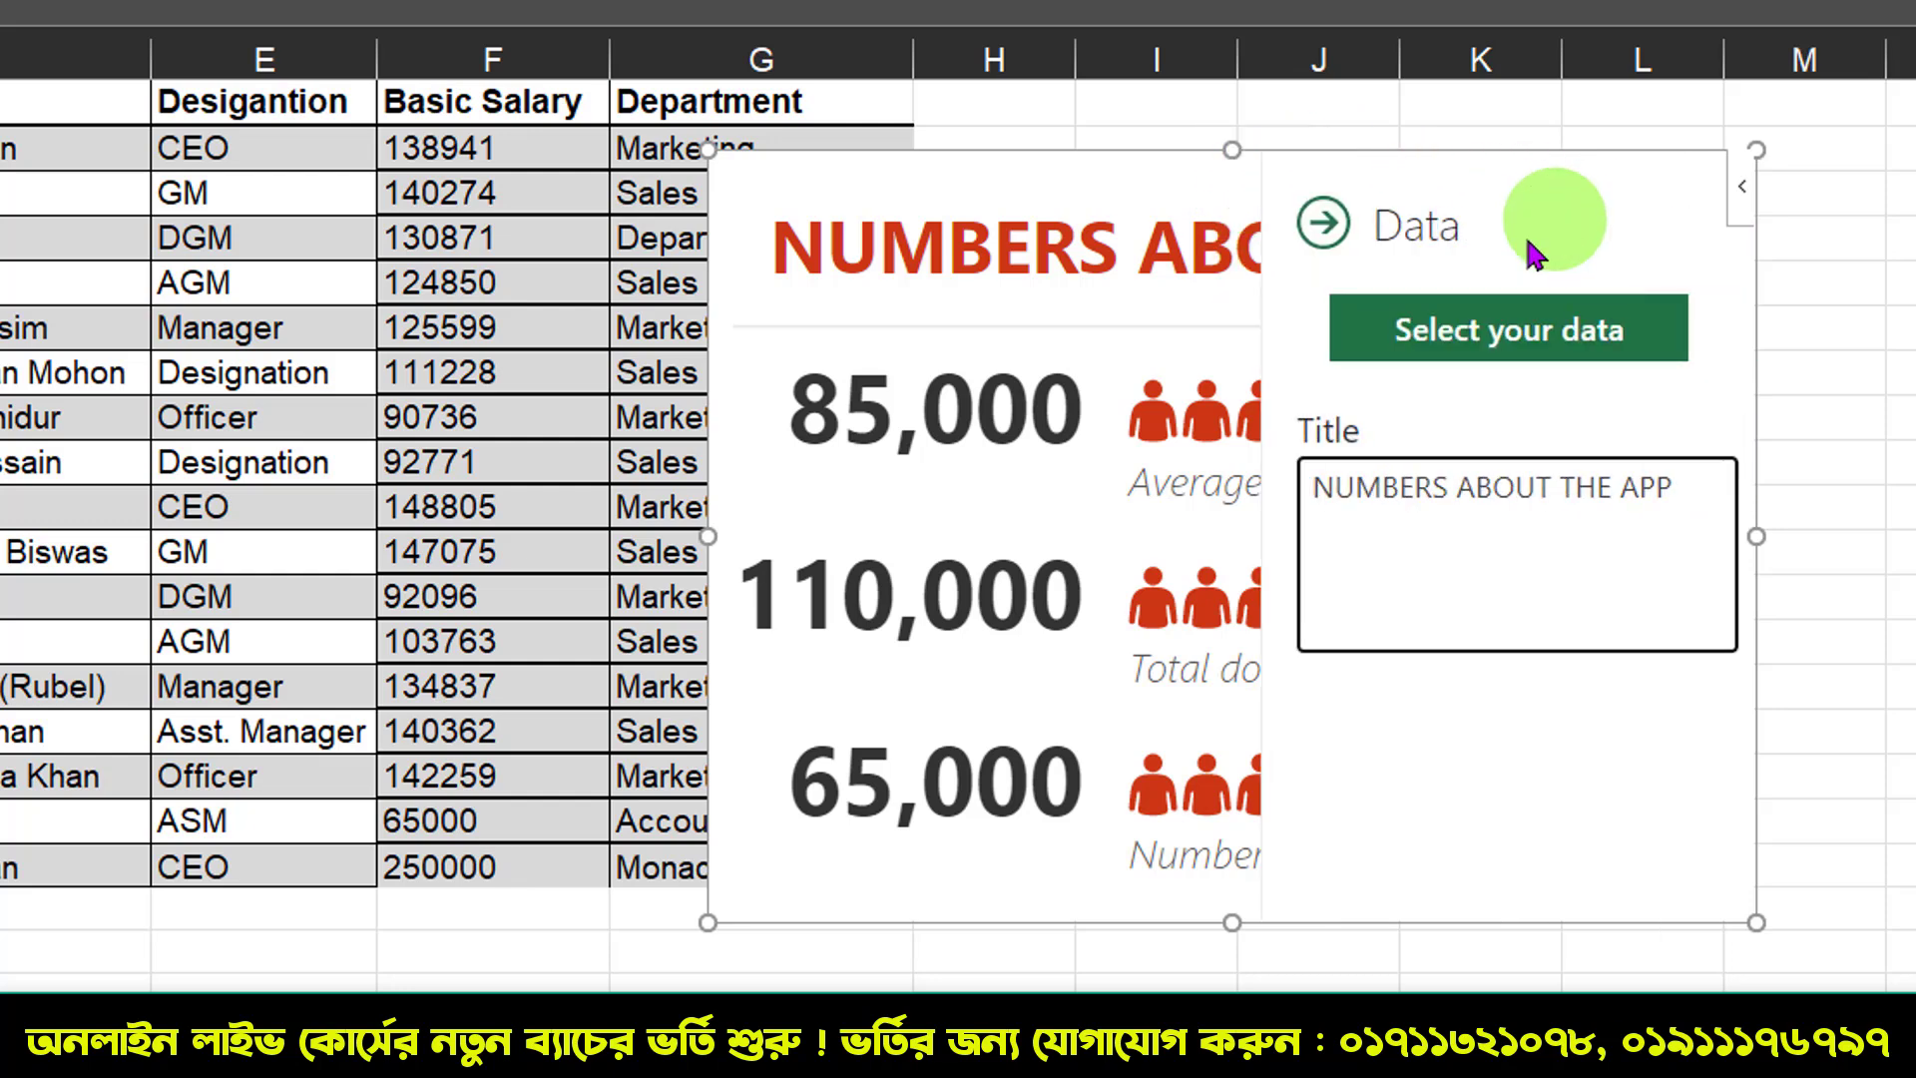
left_click(1534, 351)
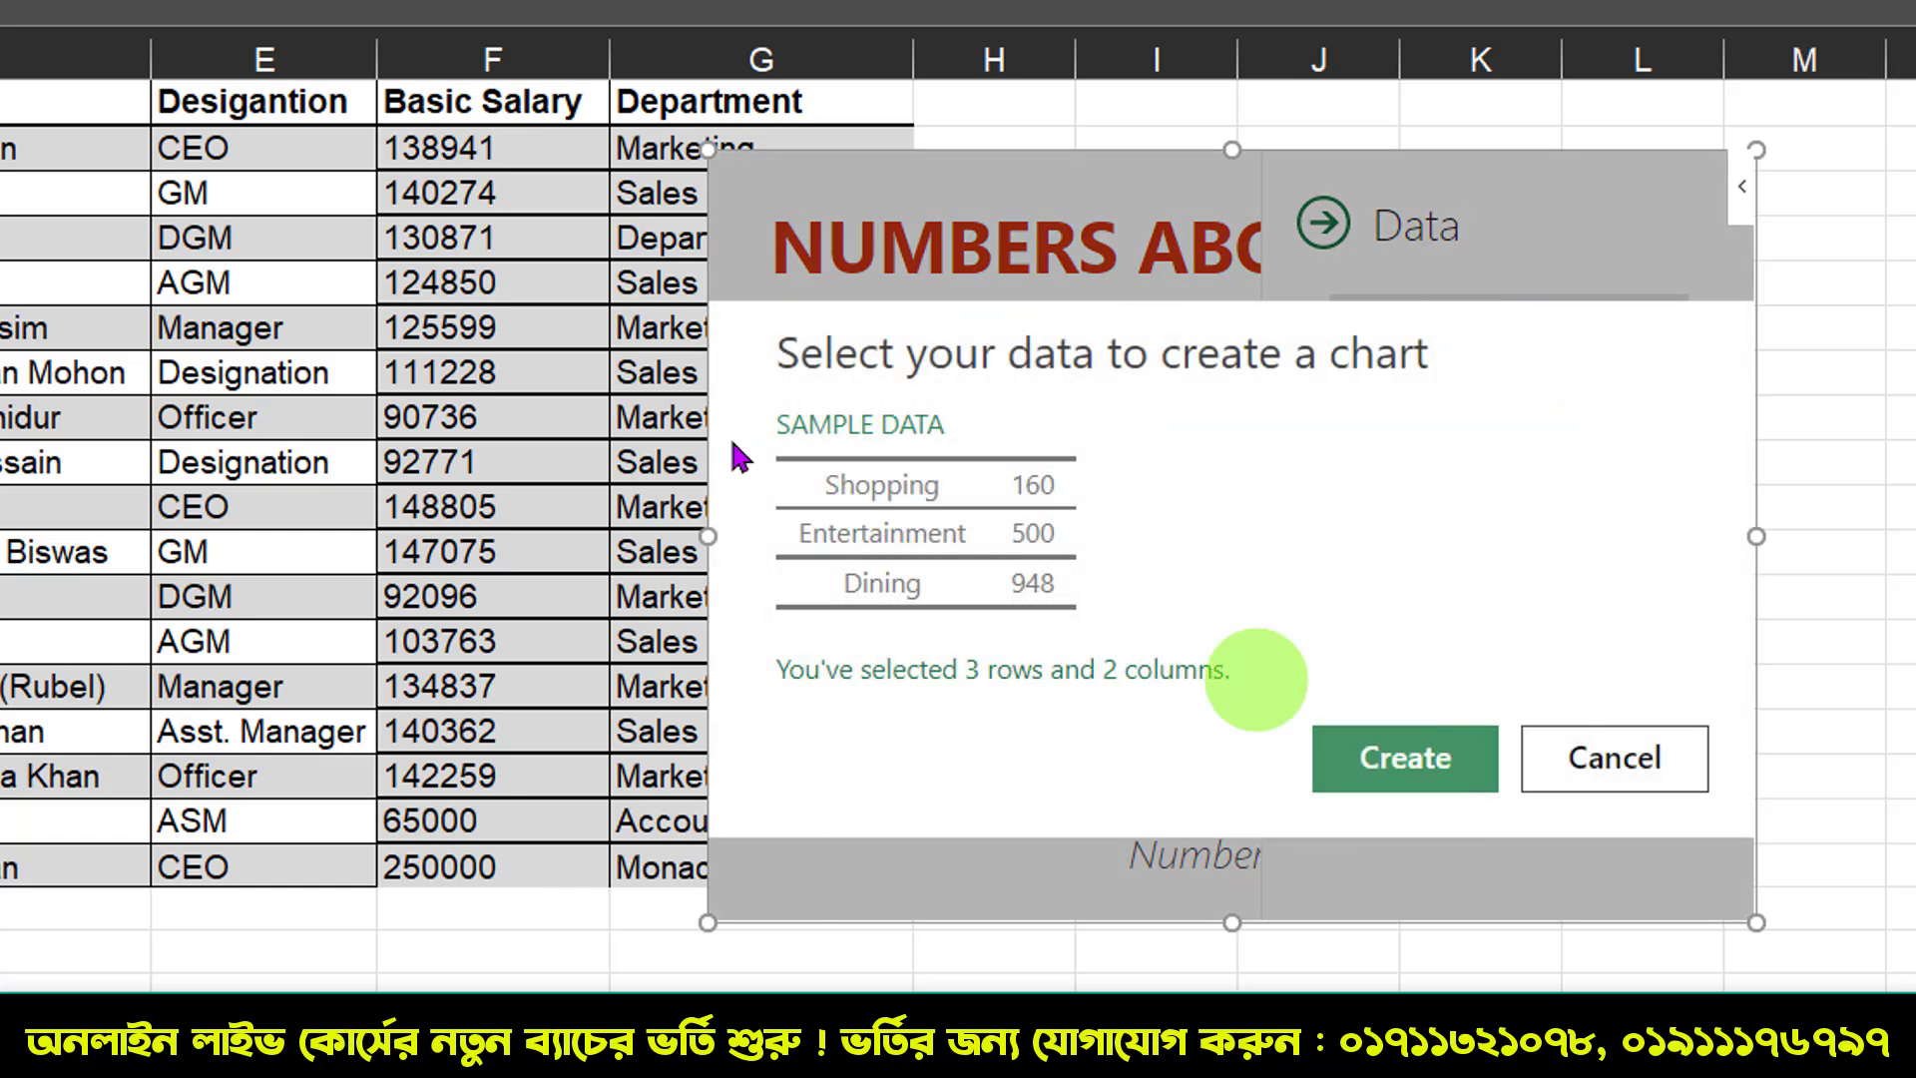
left_click_drag(264, 149, 429, 239)
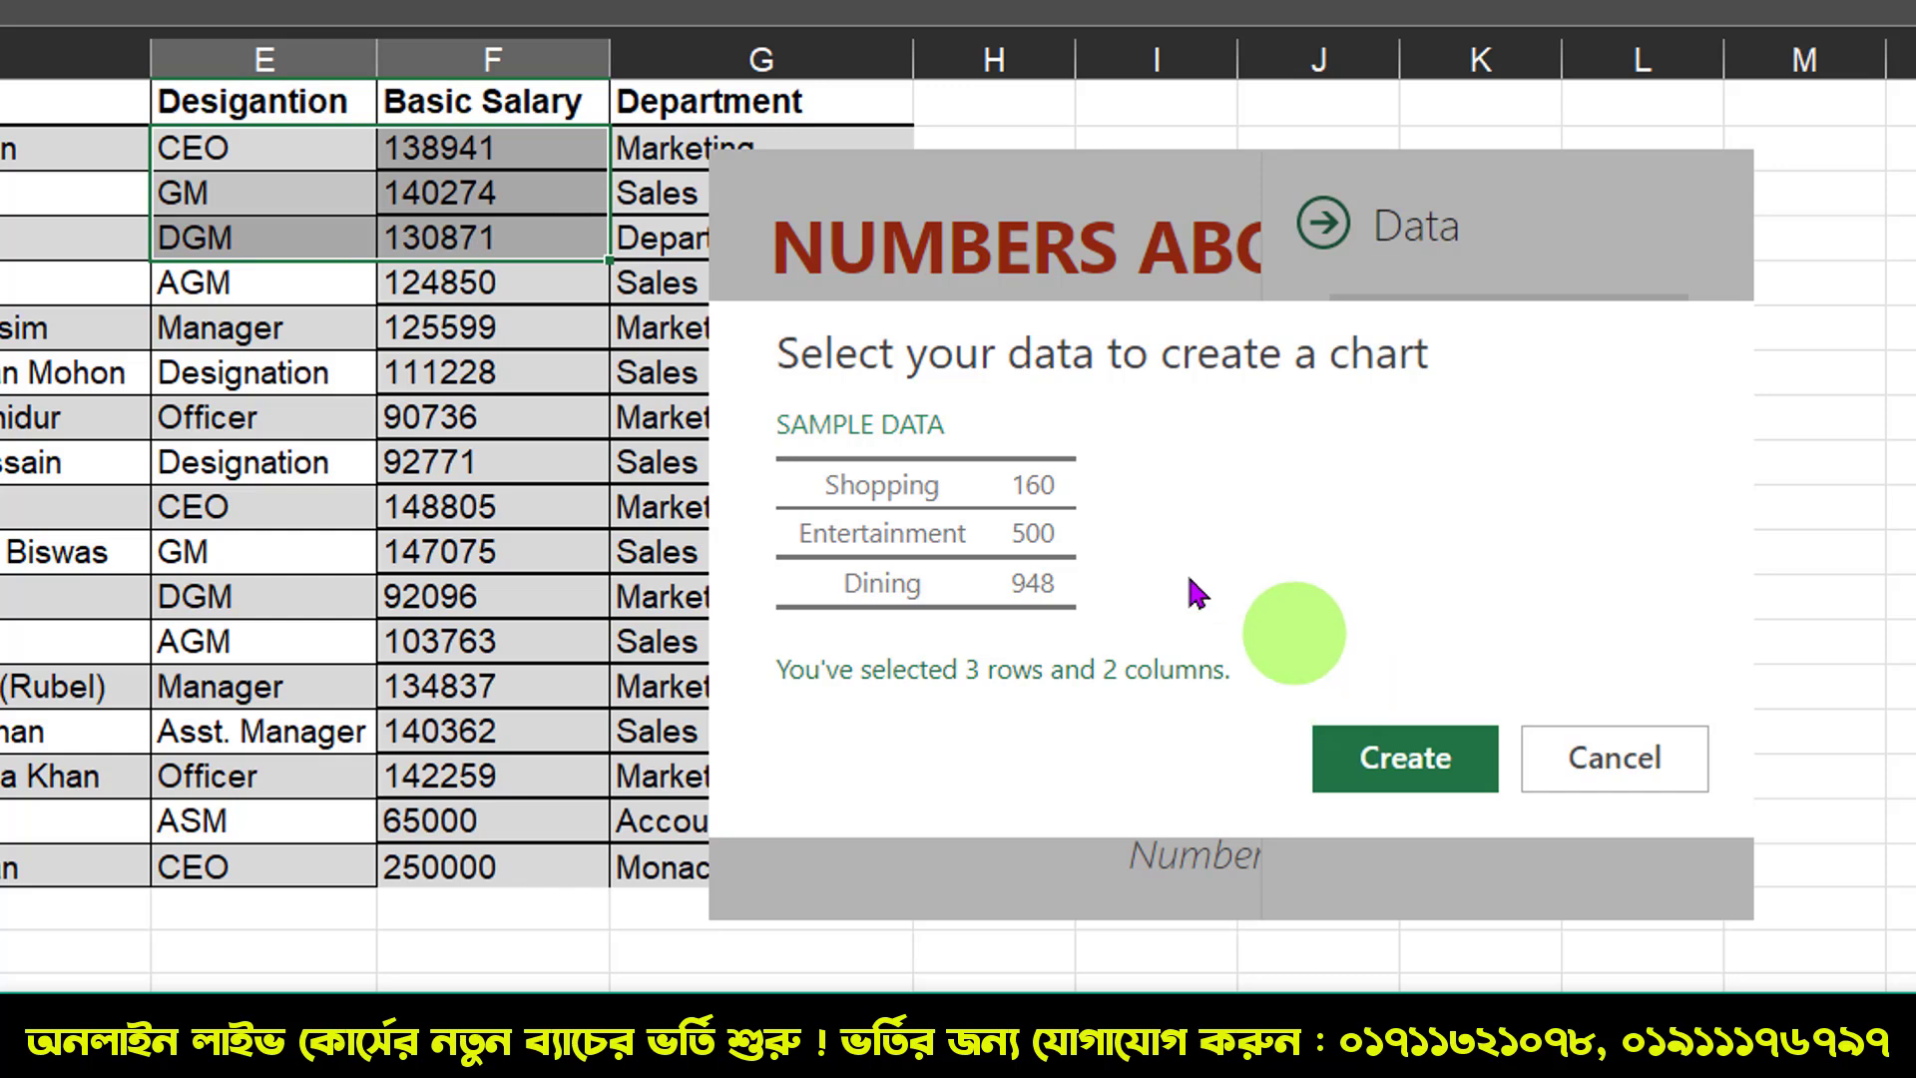
left_click(1415, 779)
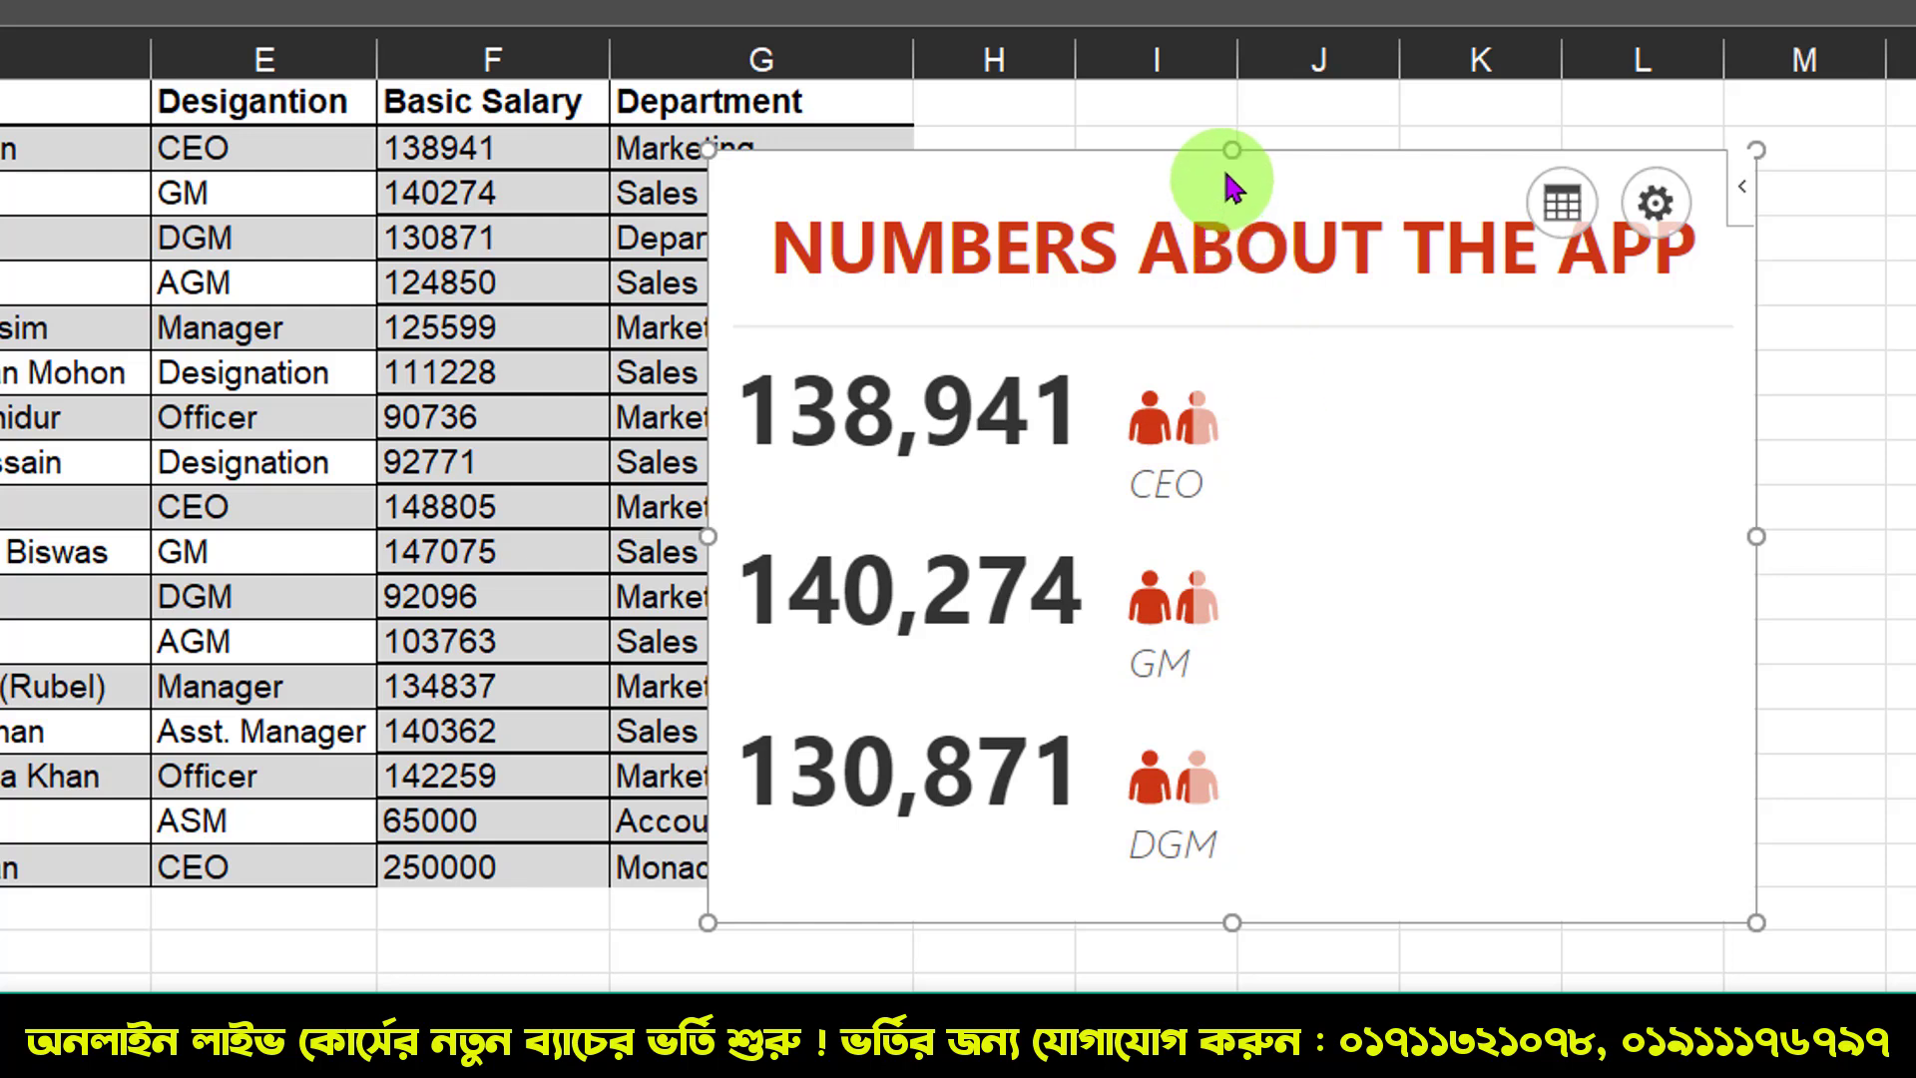
Step: Nudge the graph up and change the CEO's salary in F2 from 138941 to 50000
mouse_move(1265, 149)
left_mouse_down()
mouse_move(1287, 89)
mouse_move(1256, 94)
left_mouse_up()
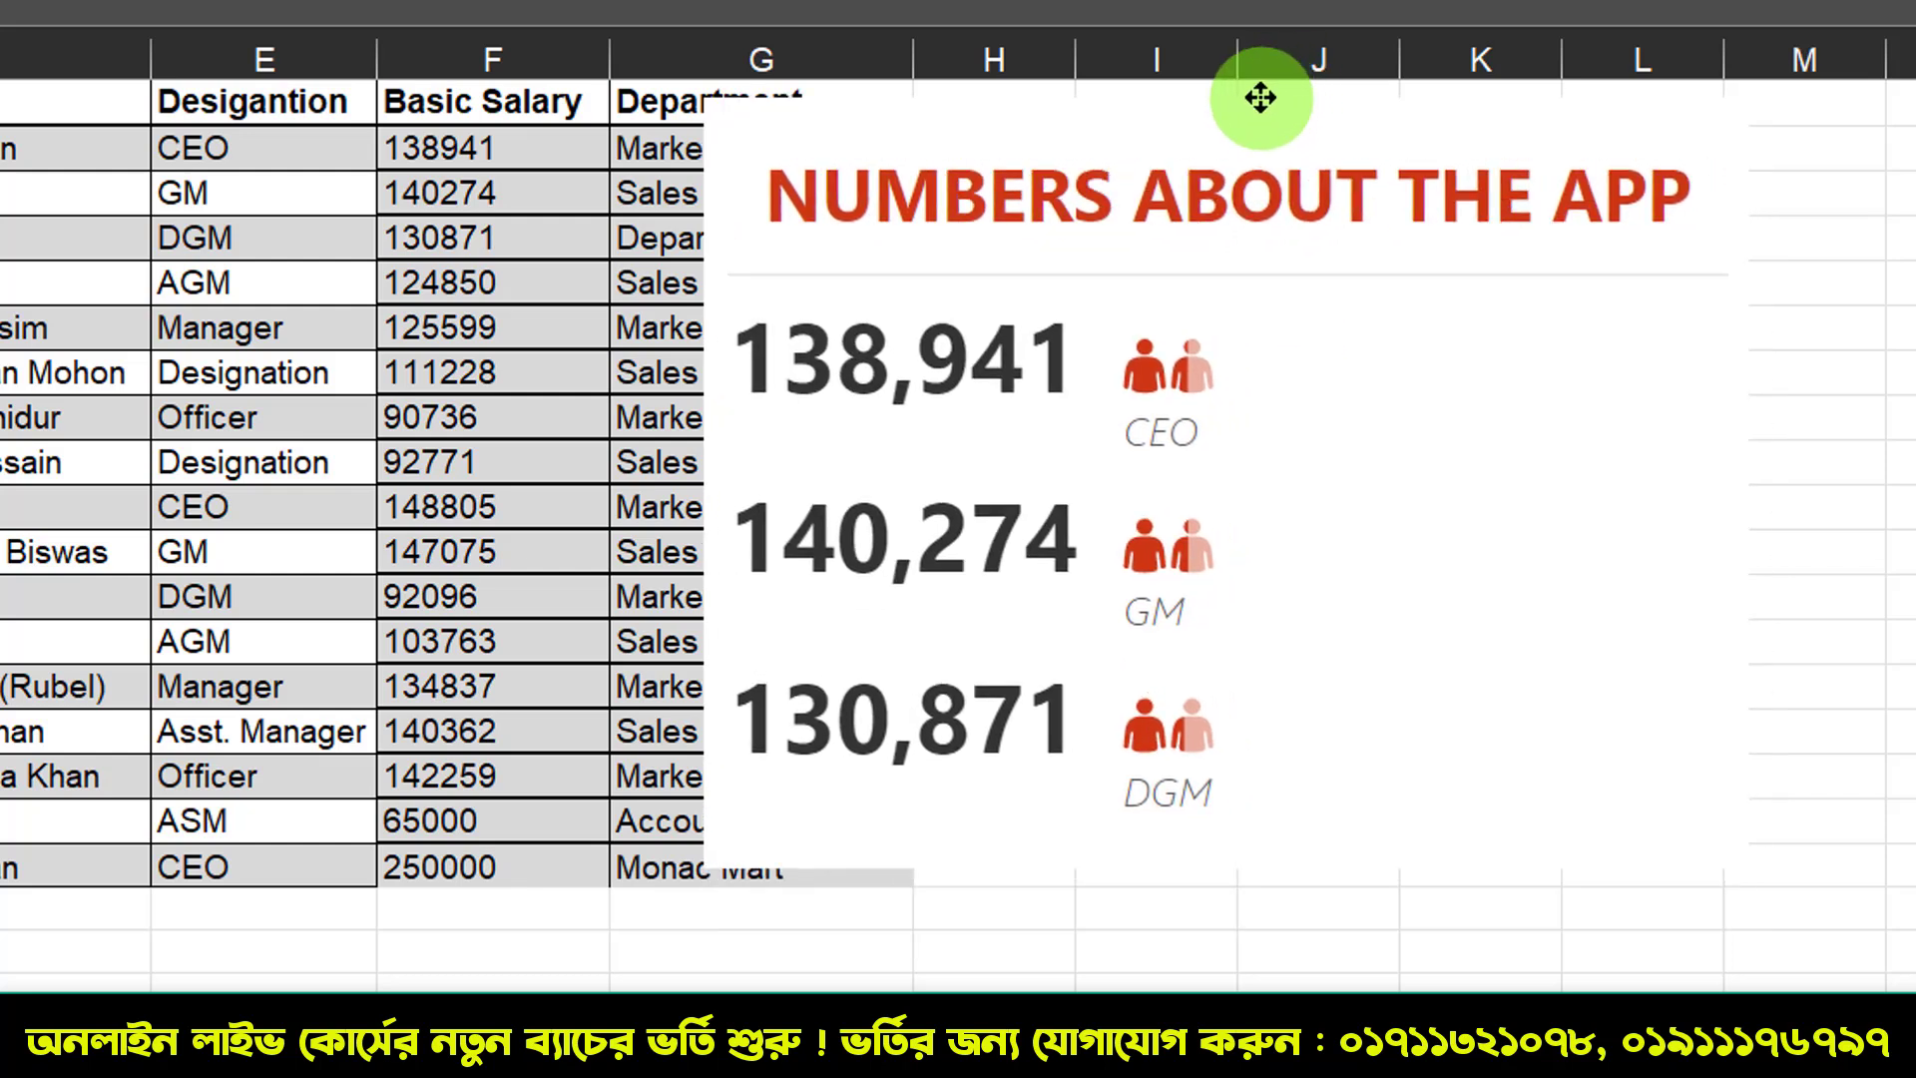
left_click(567, 157)
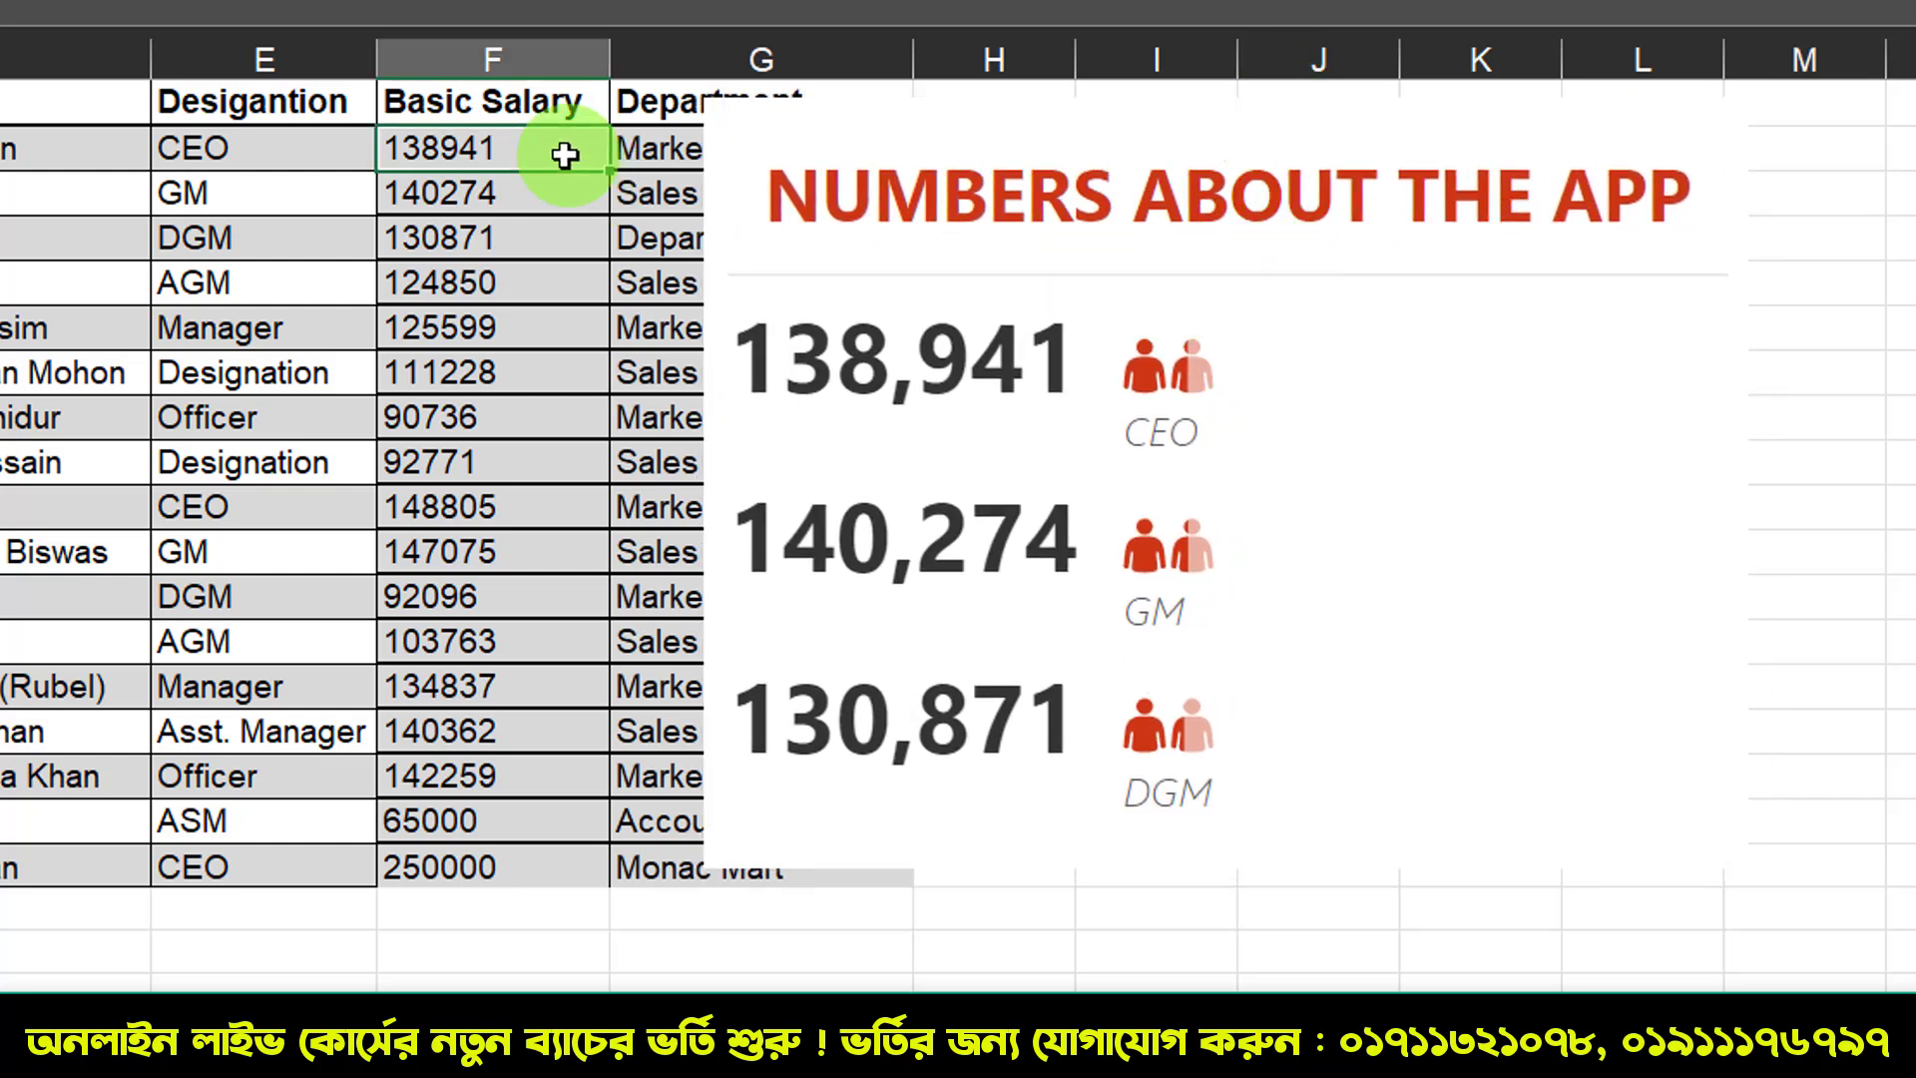
double_click(564, 155)
type("50000")
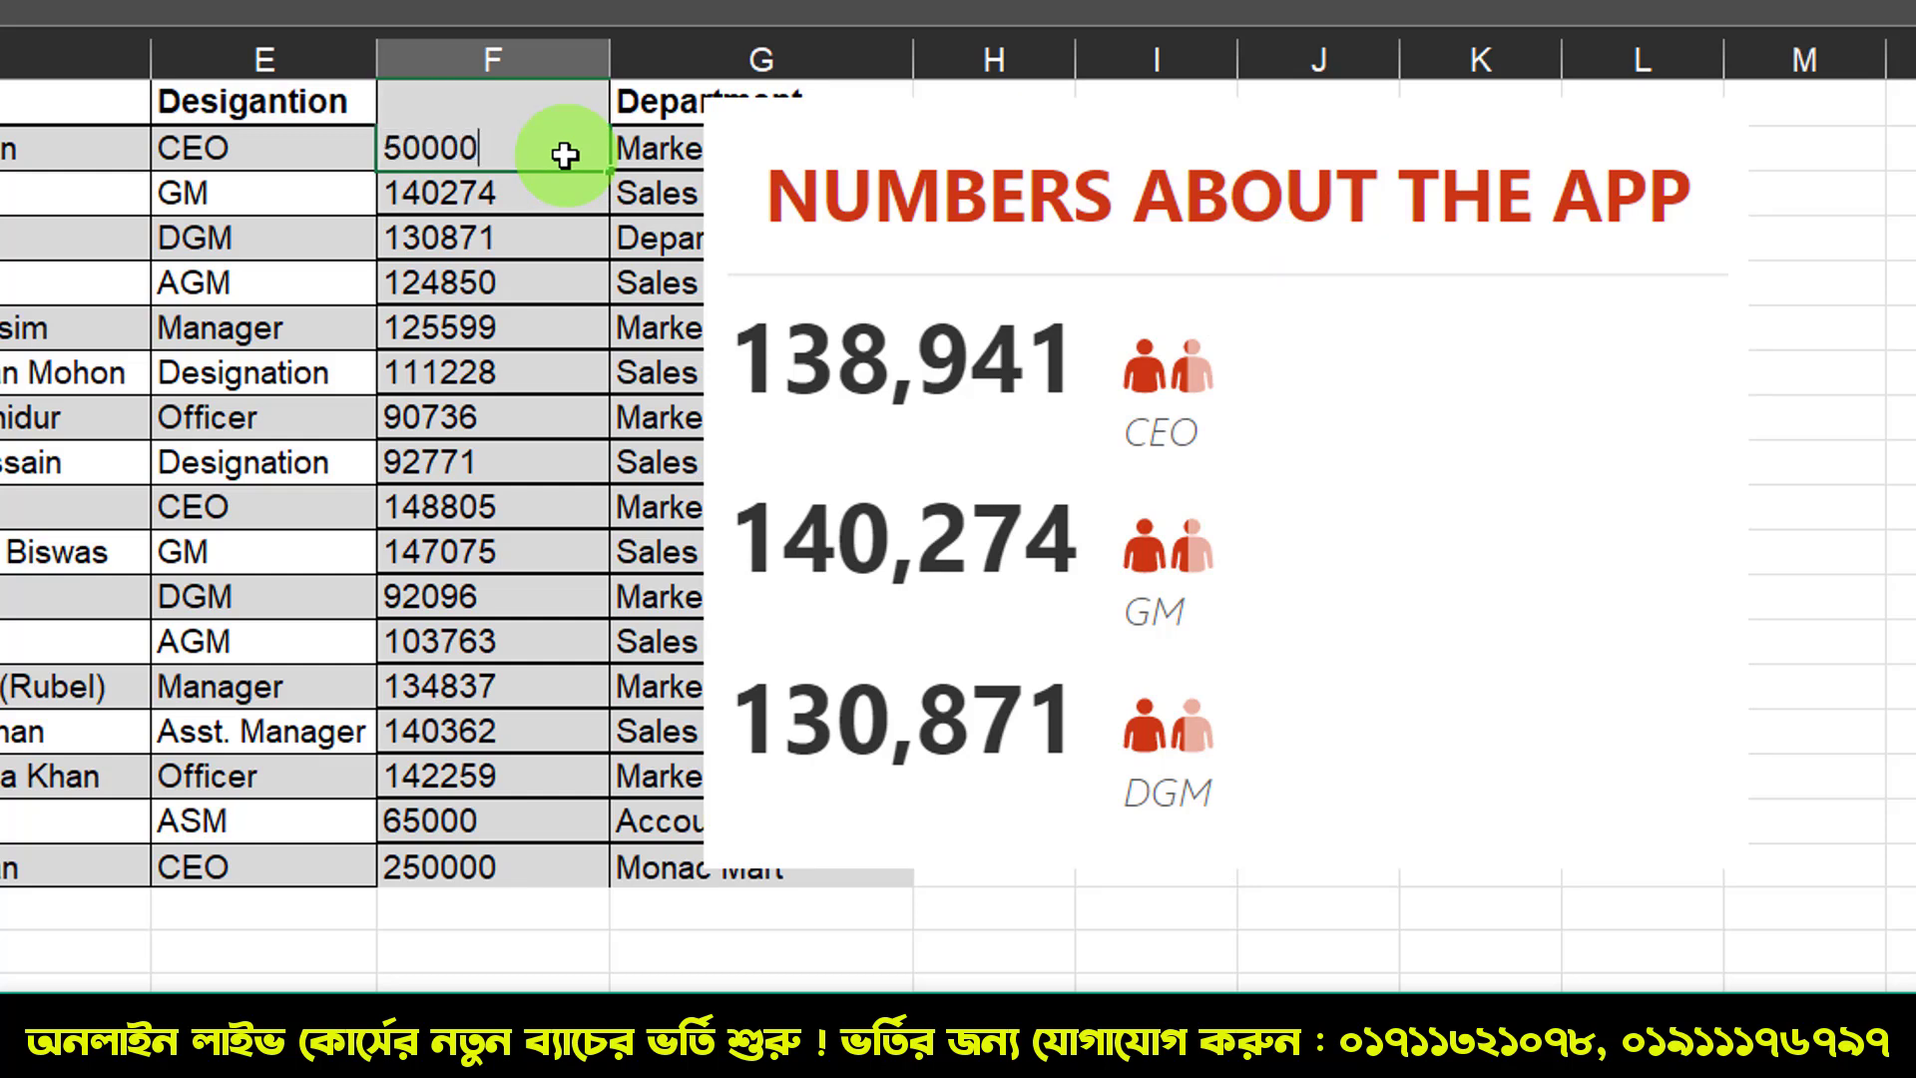
left_click(1154, 192)
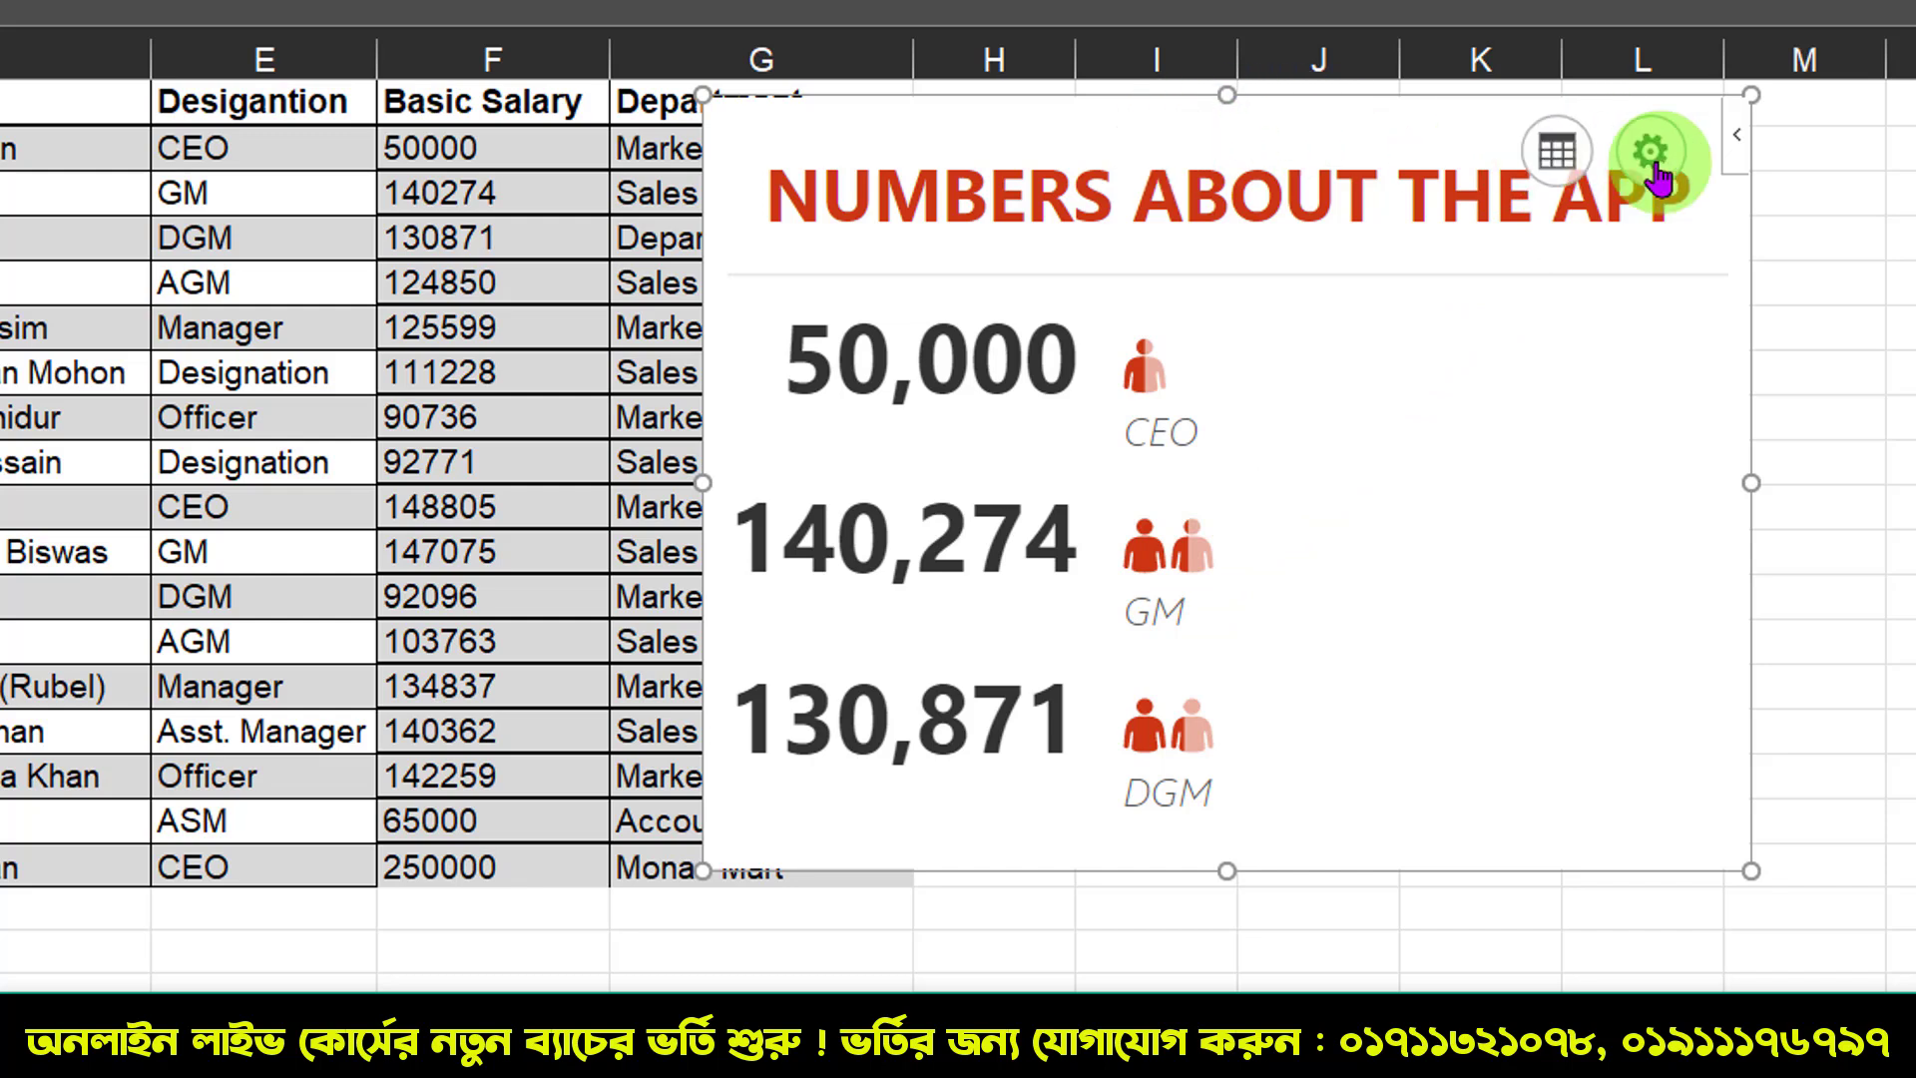
Step: Try the People Graph's Type 1, 2 and 3 layouts, ending on the hatched Type 3
left_click(1650, 155)
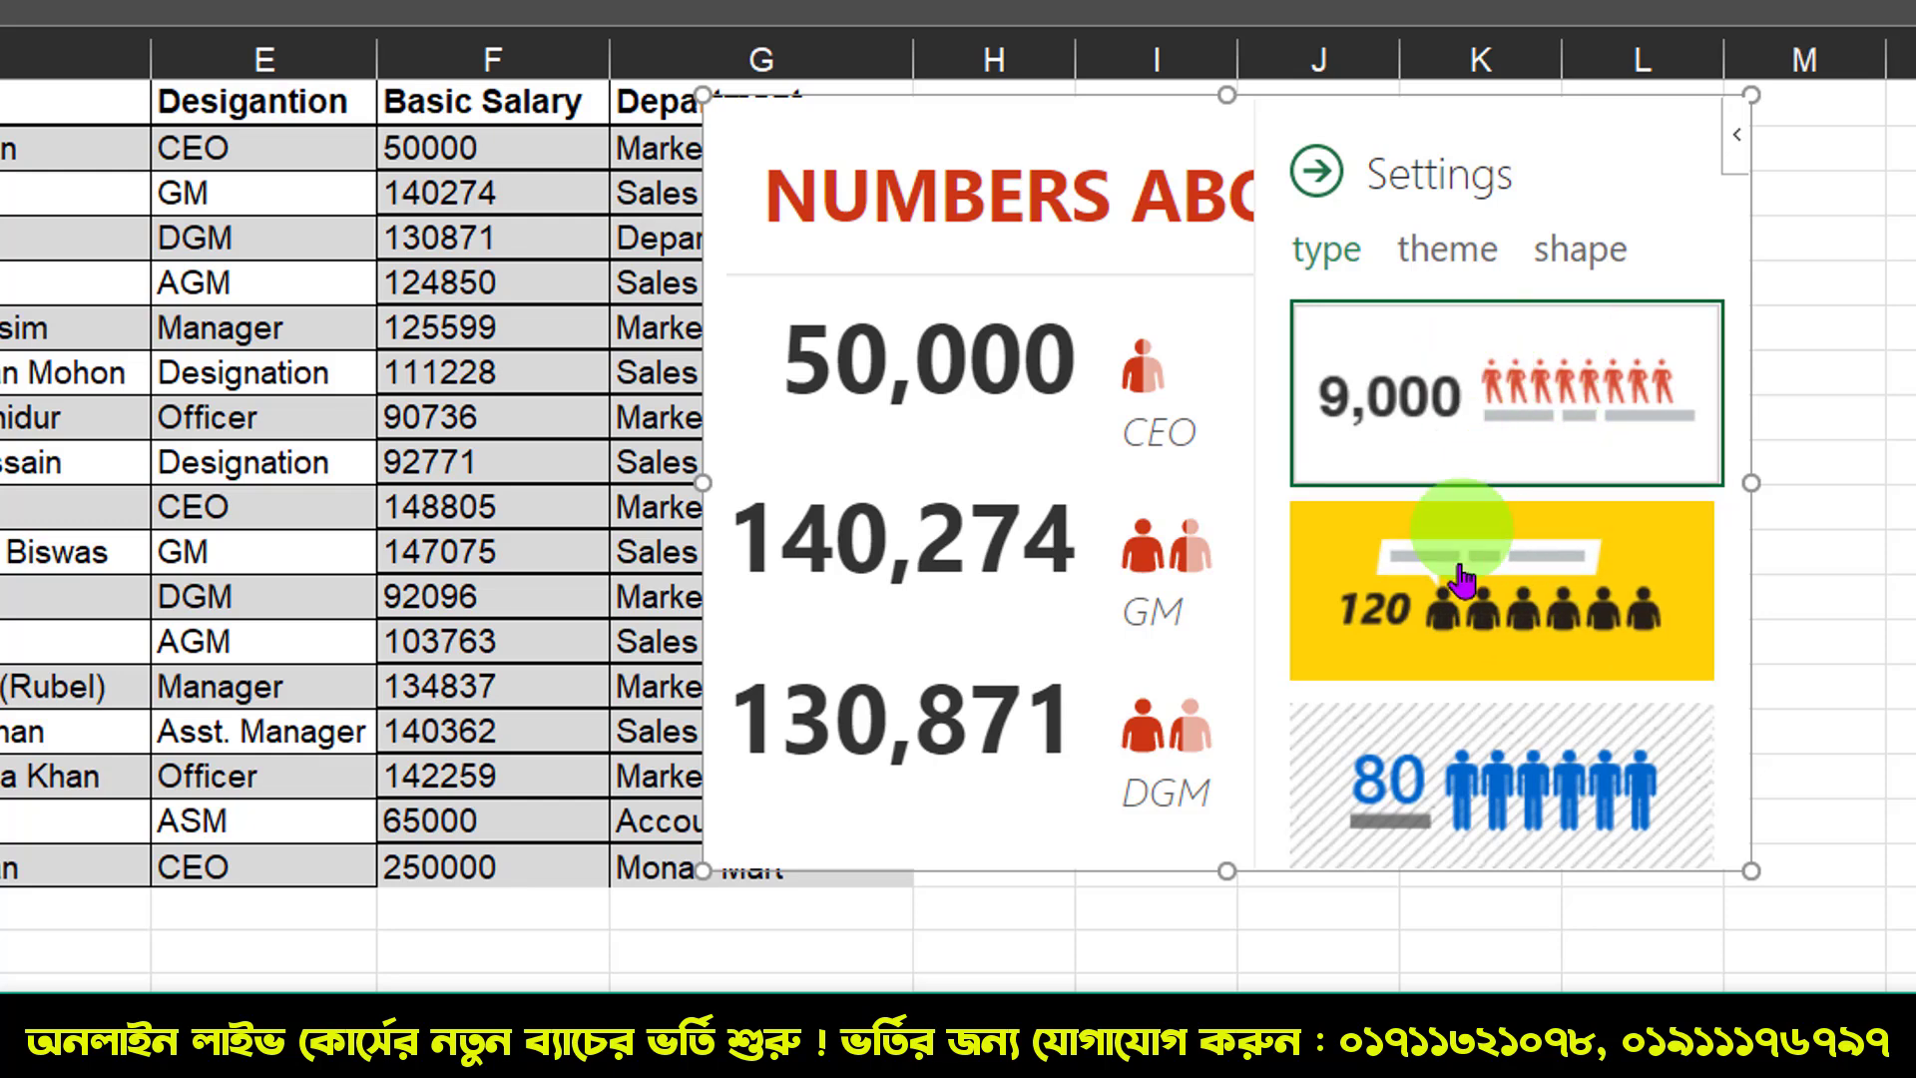
left_click(1460, 579)
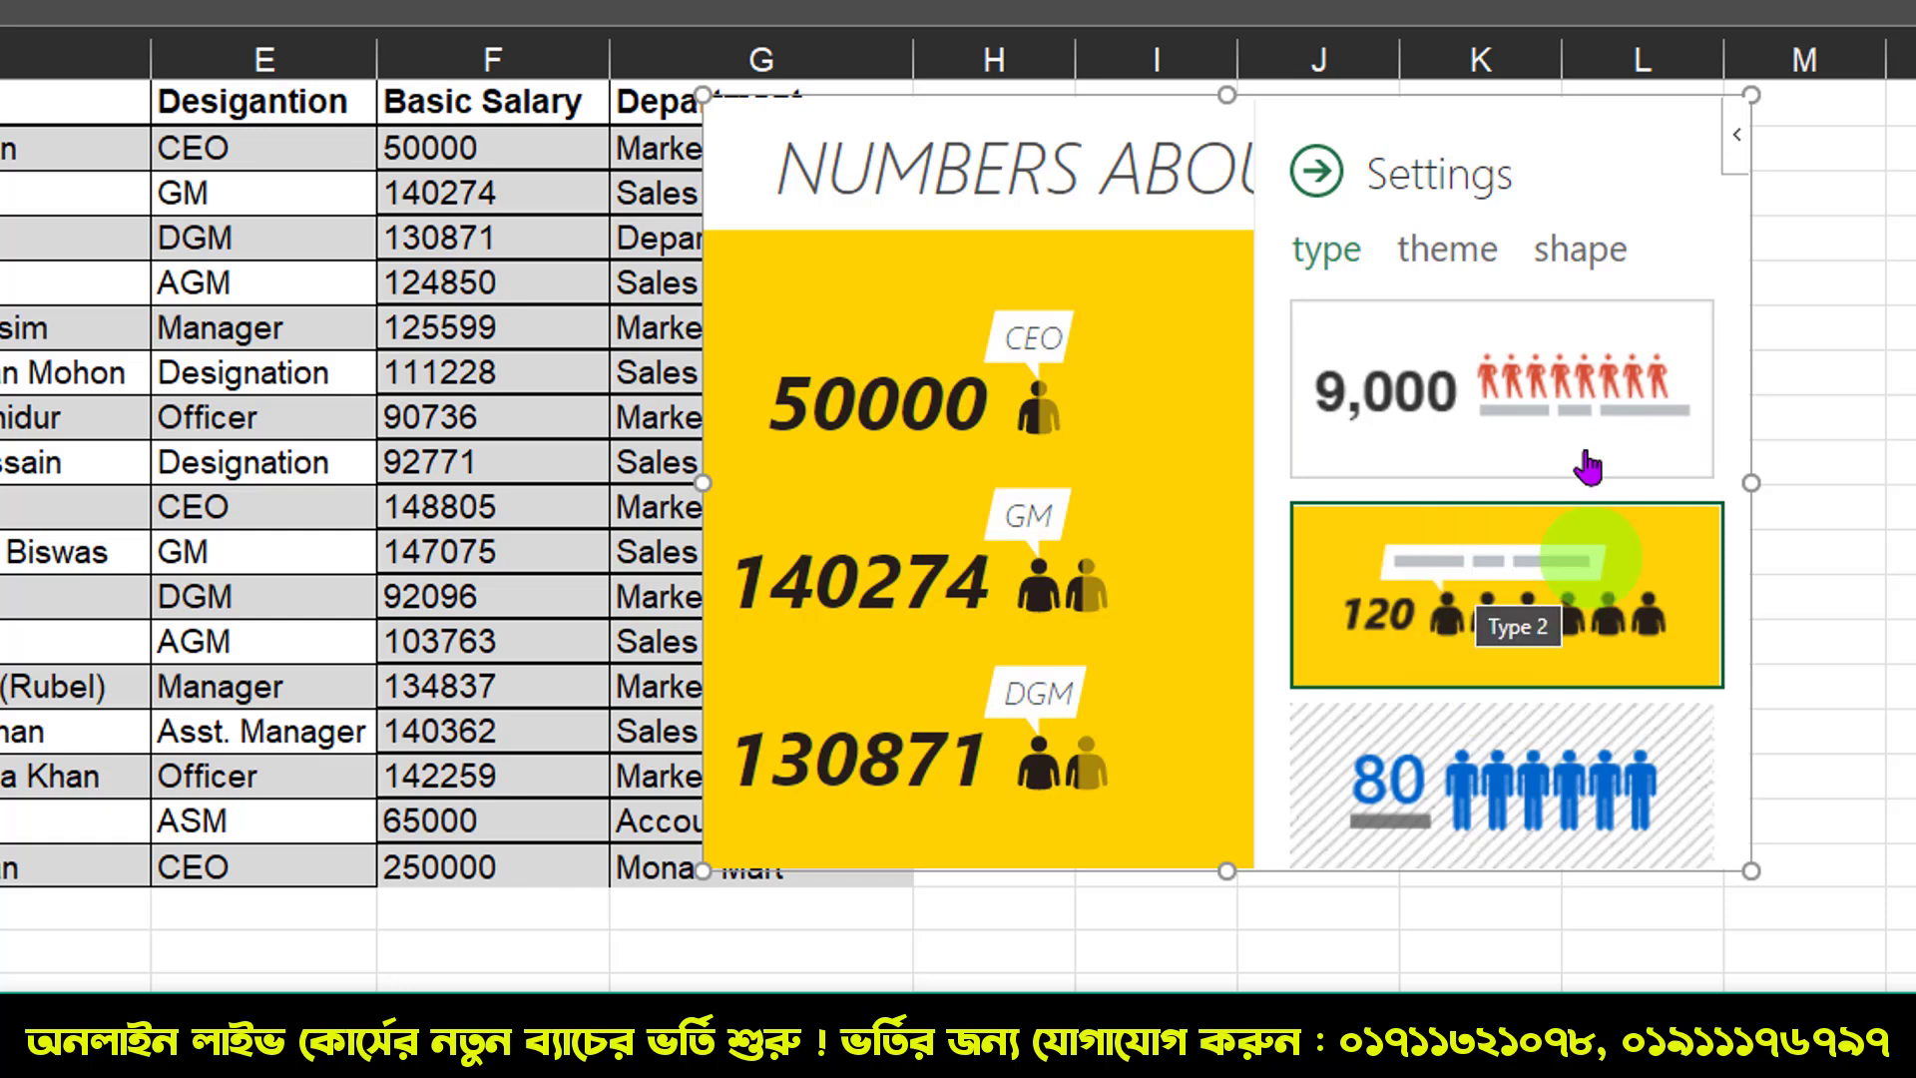
left_click(1569, 389)
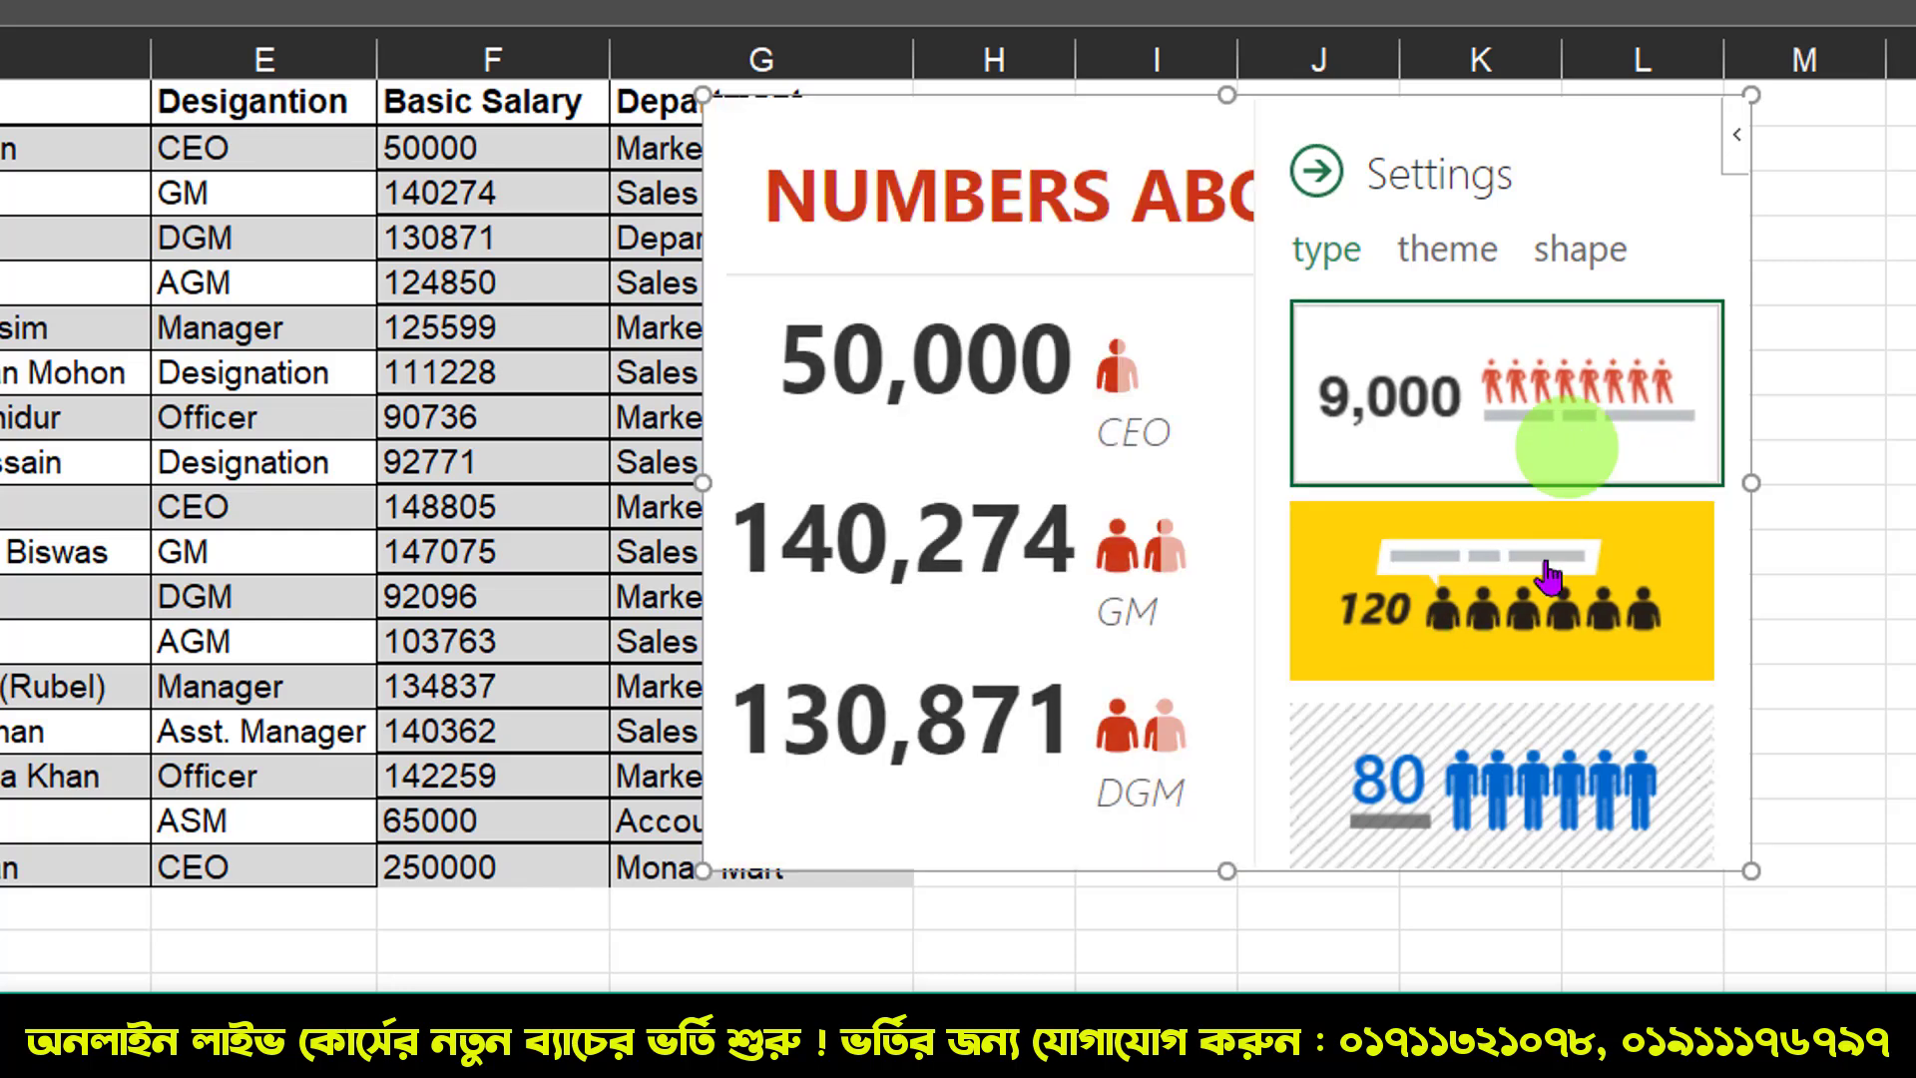
left_click(1437, 558)
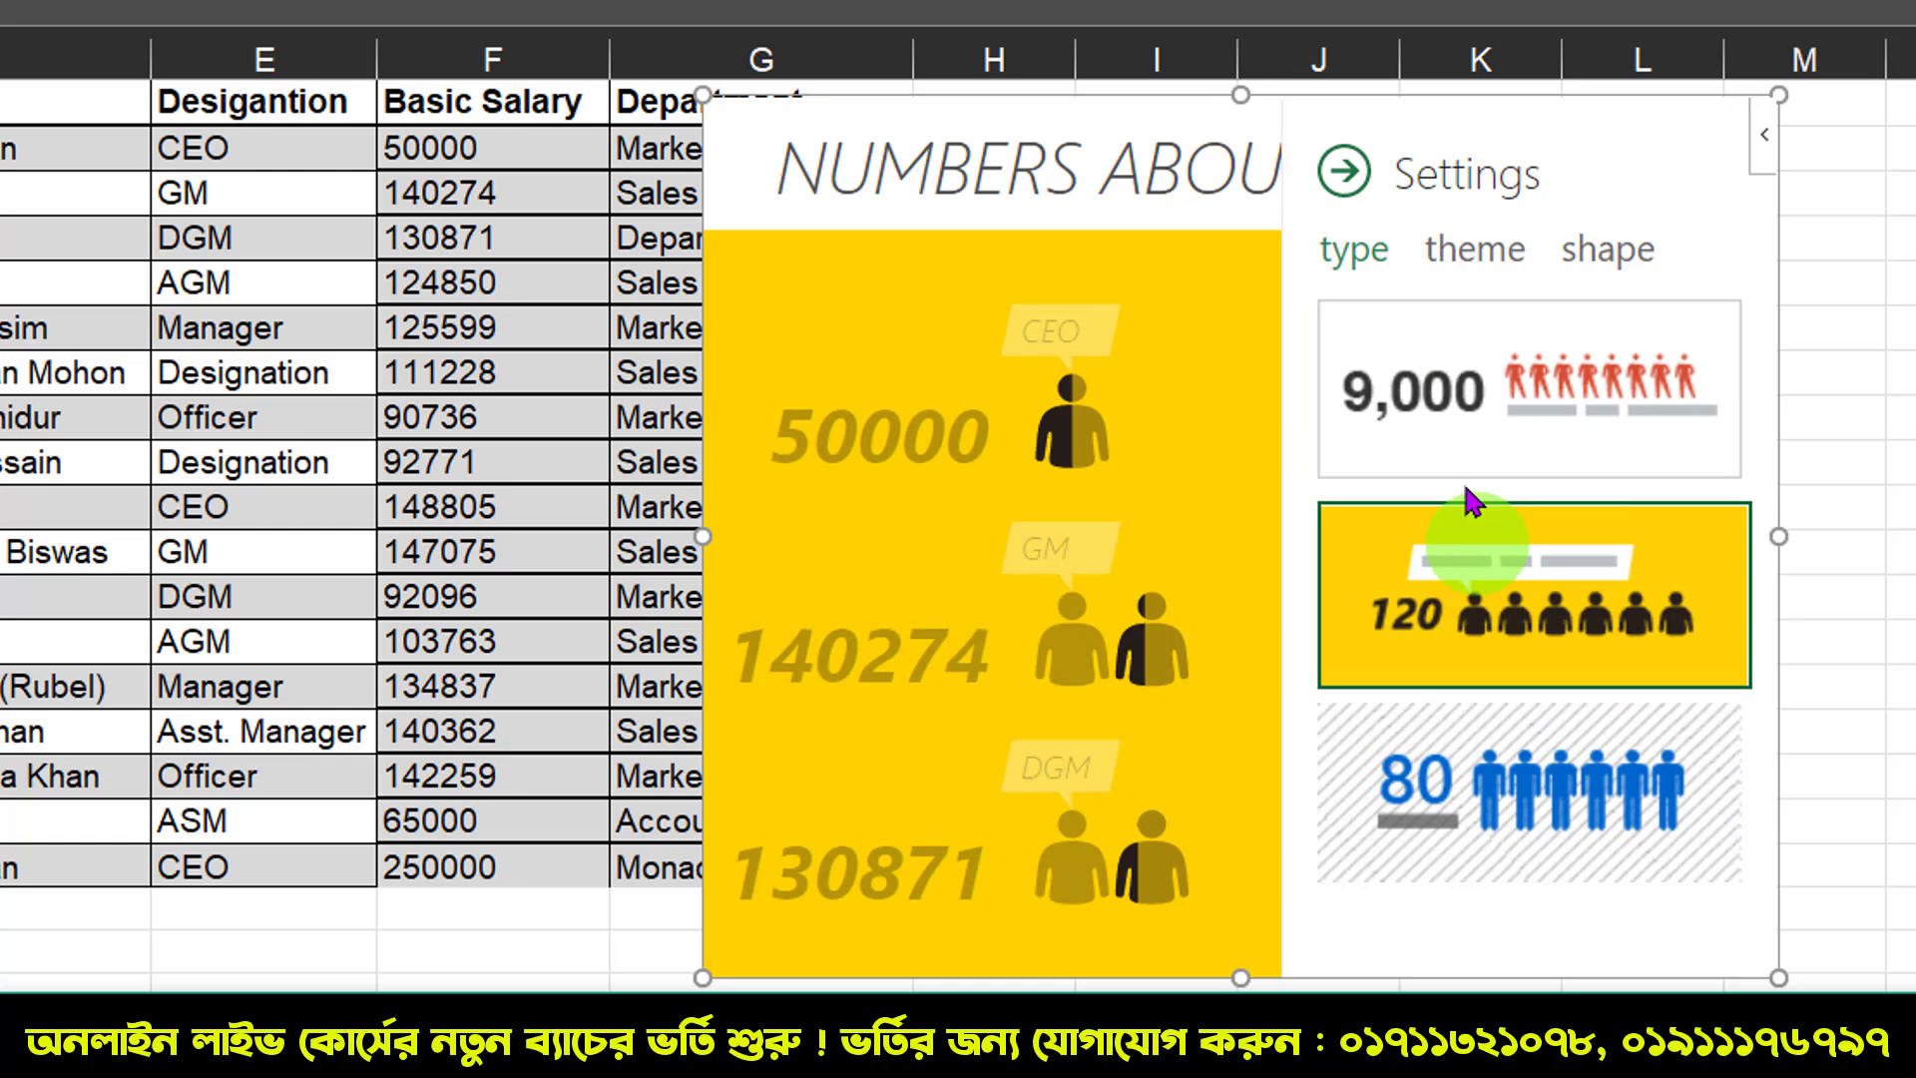
left_click(1457, 777)
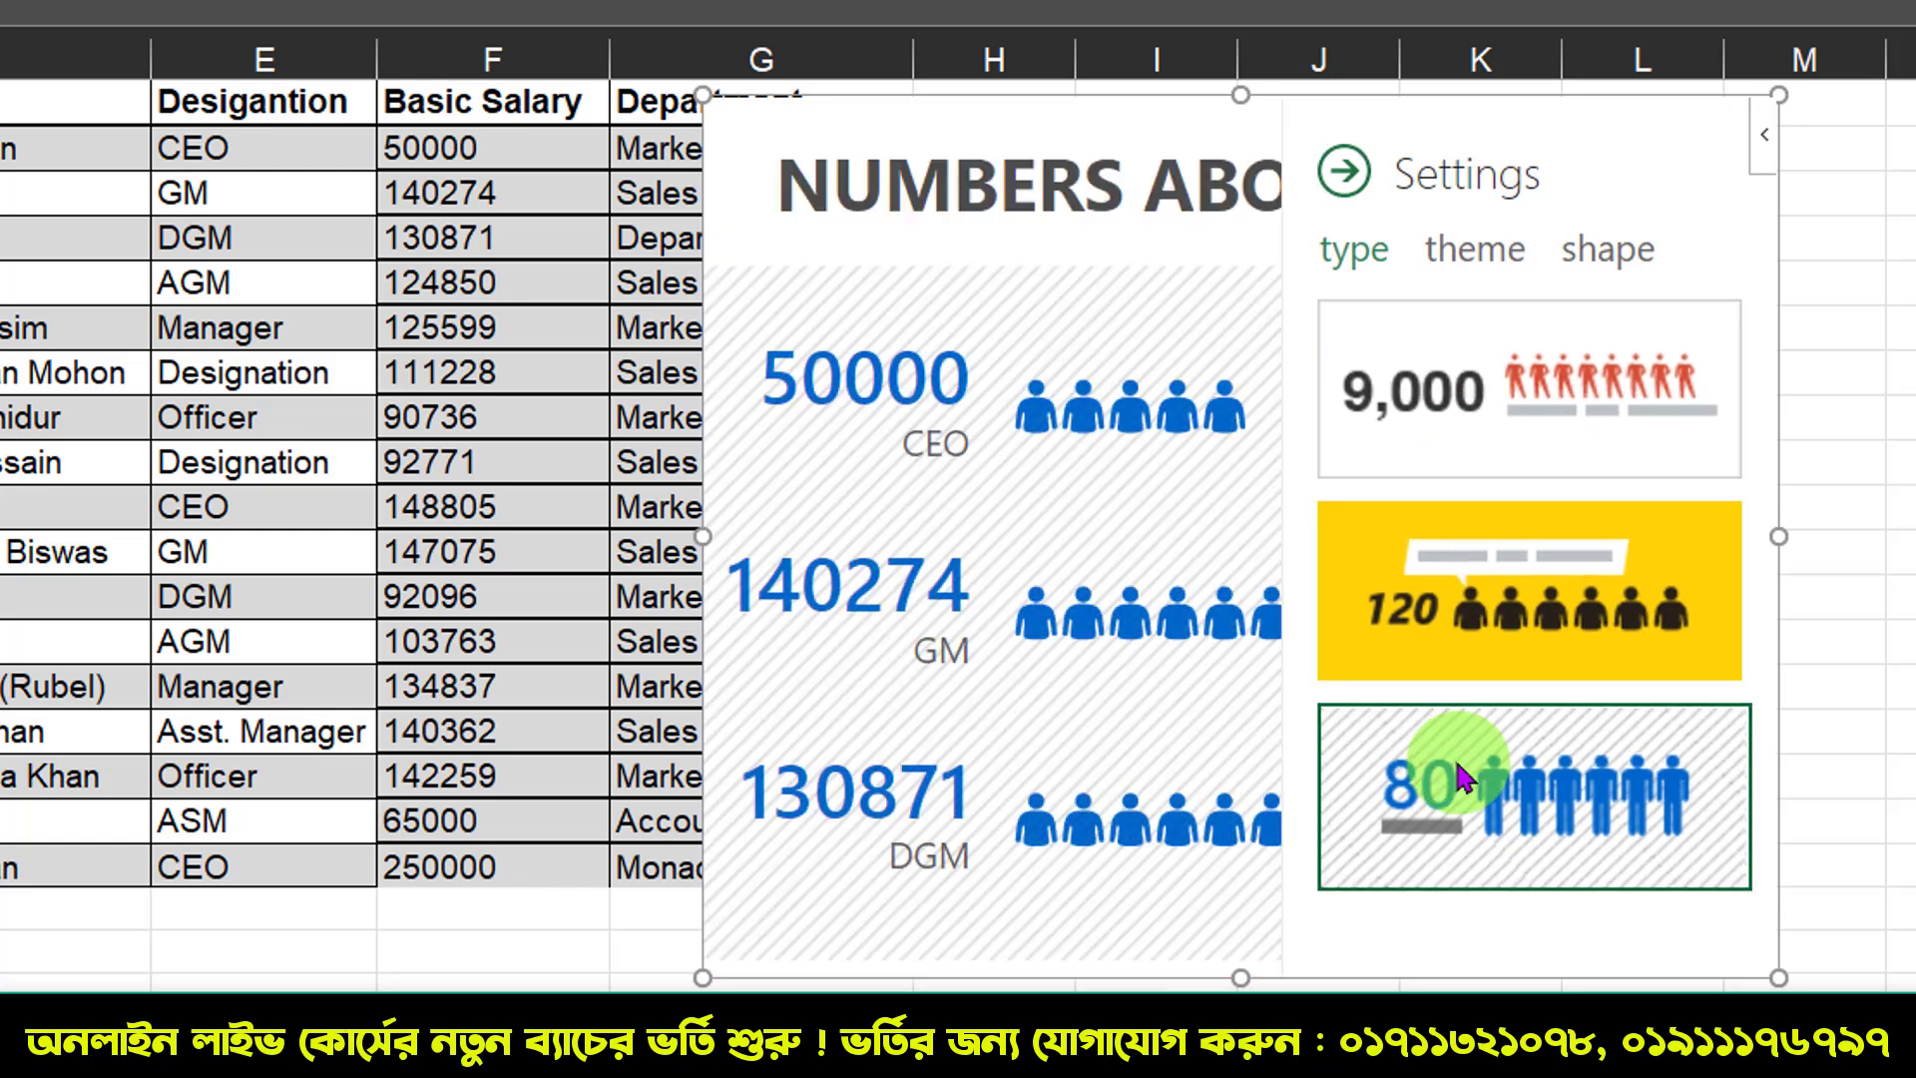
Step: Apply the dark colour theme and money-bag icon shape, then close the settings
left_click(1475, 248)
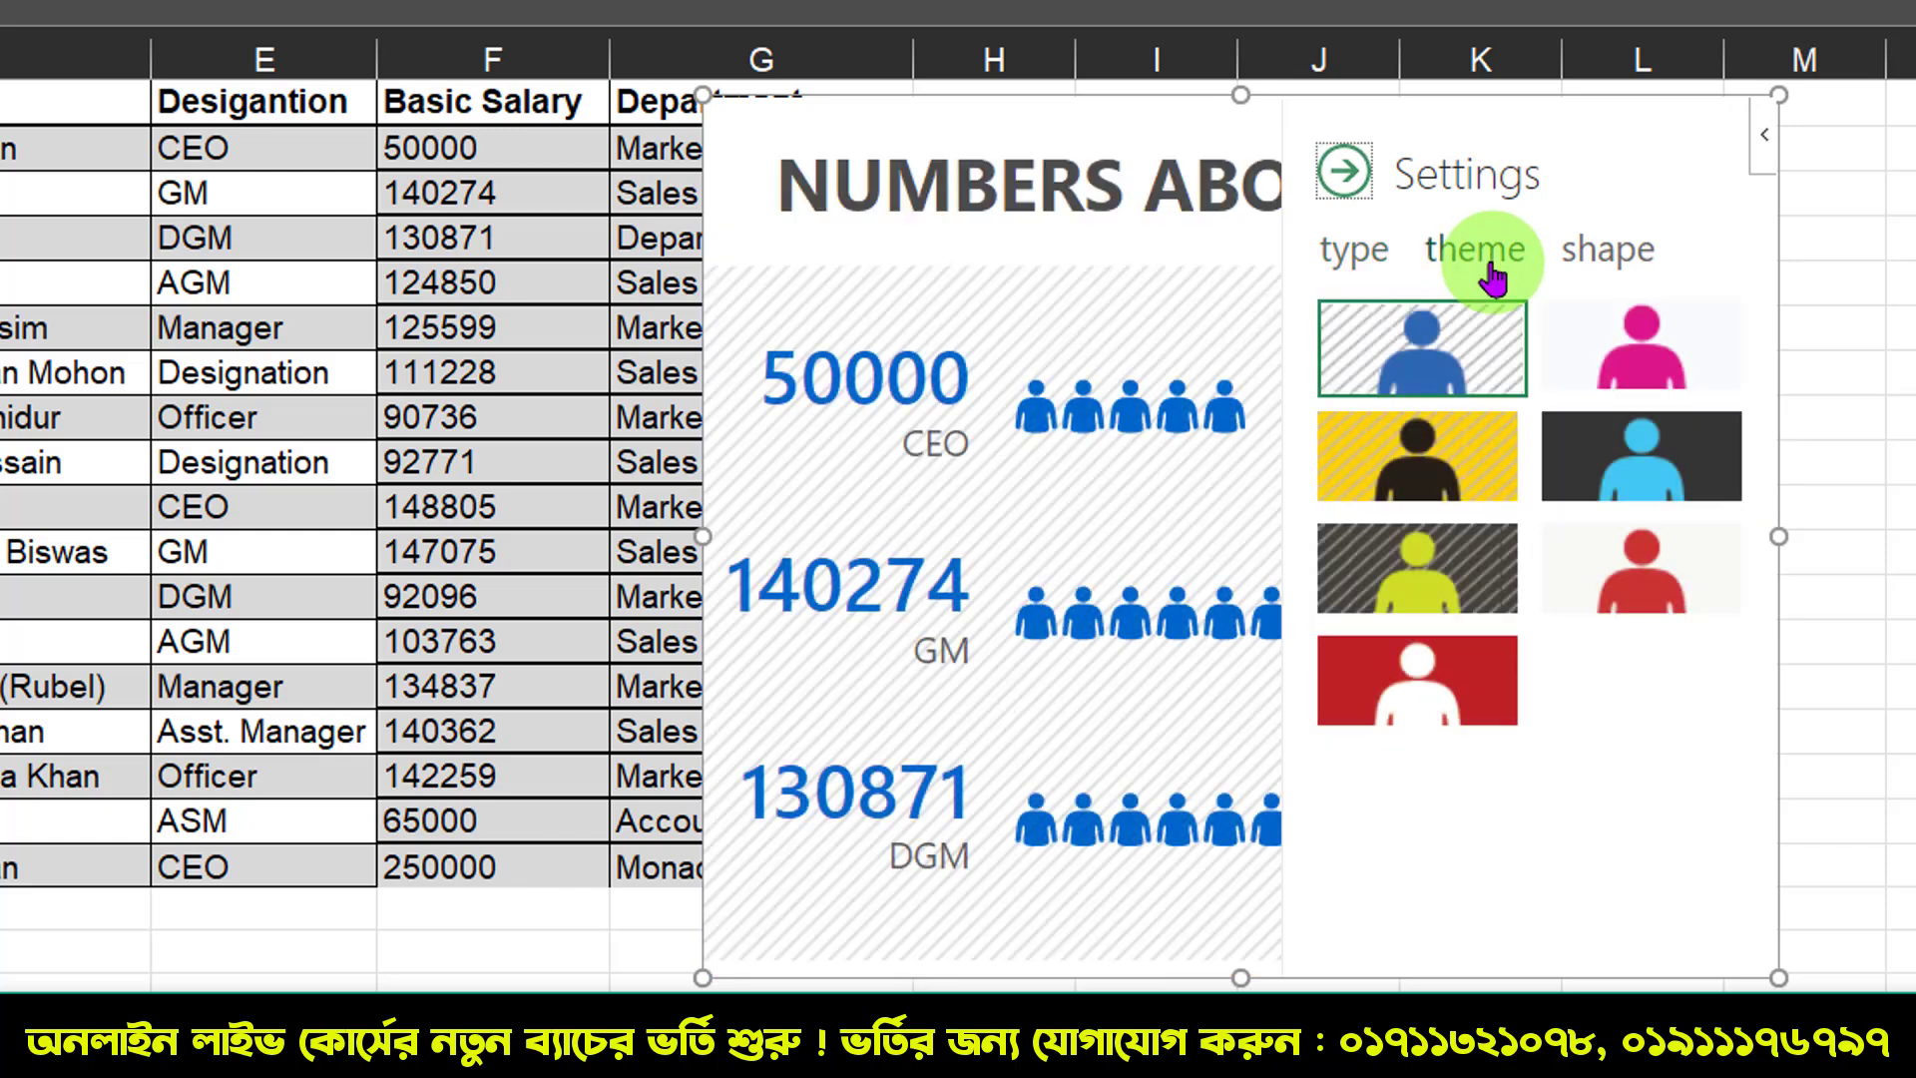
left_click(1644, 351)
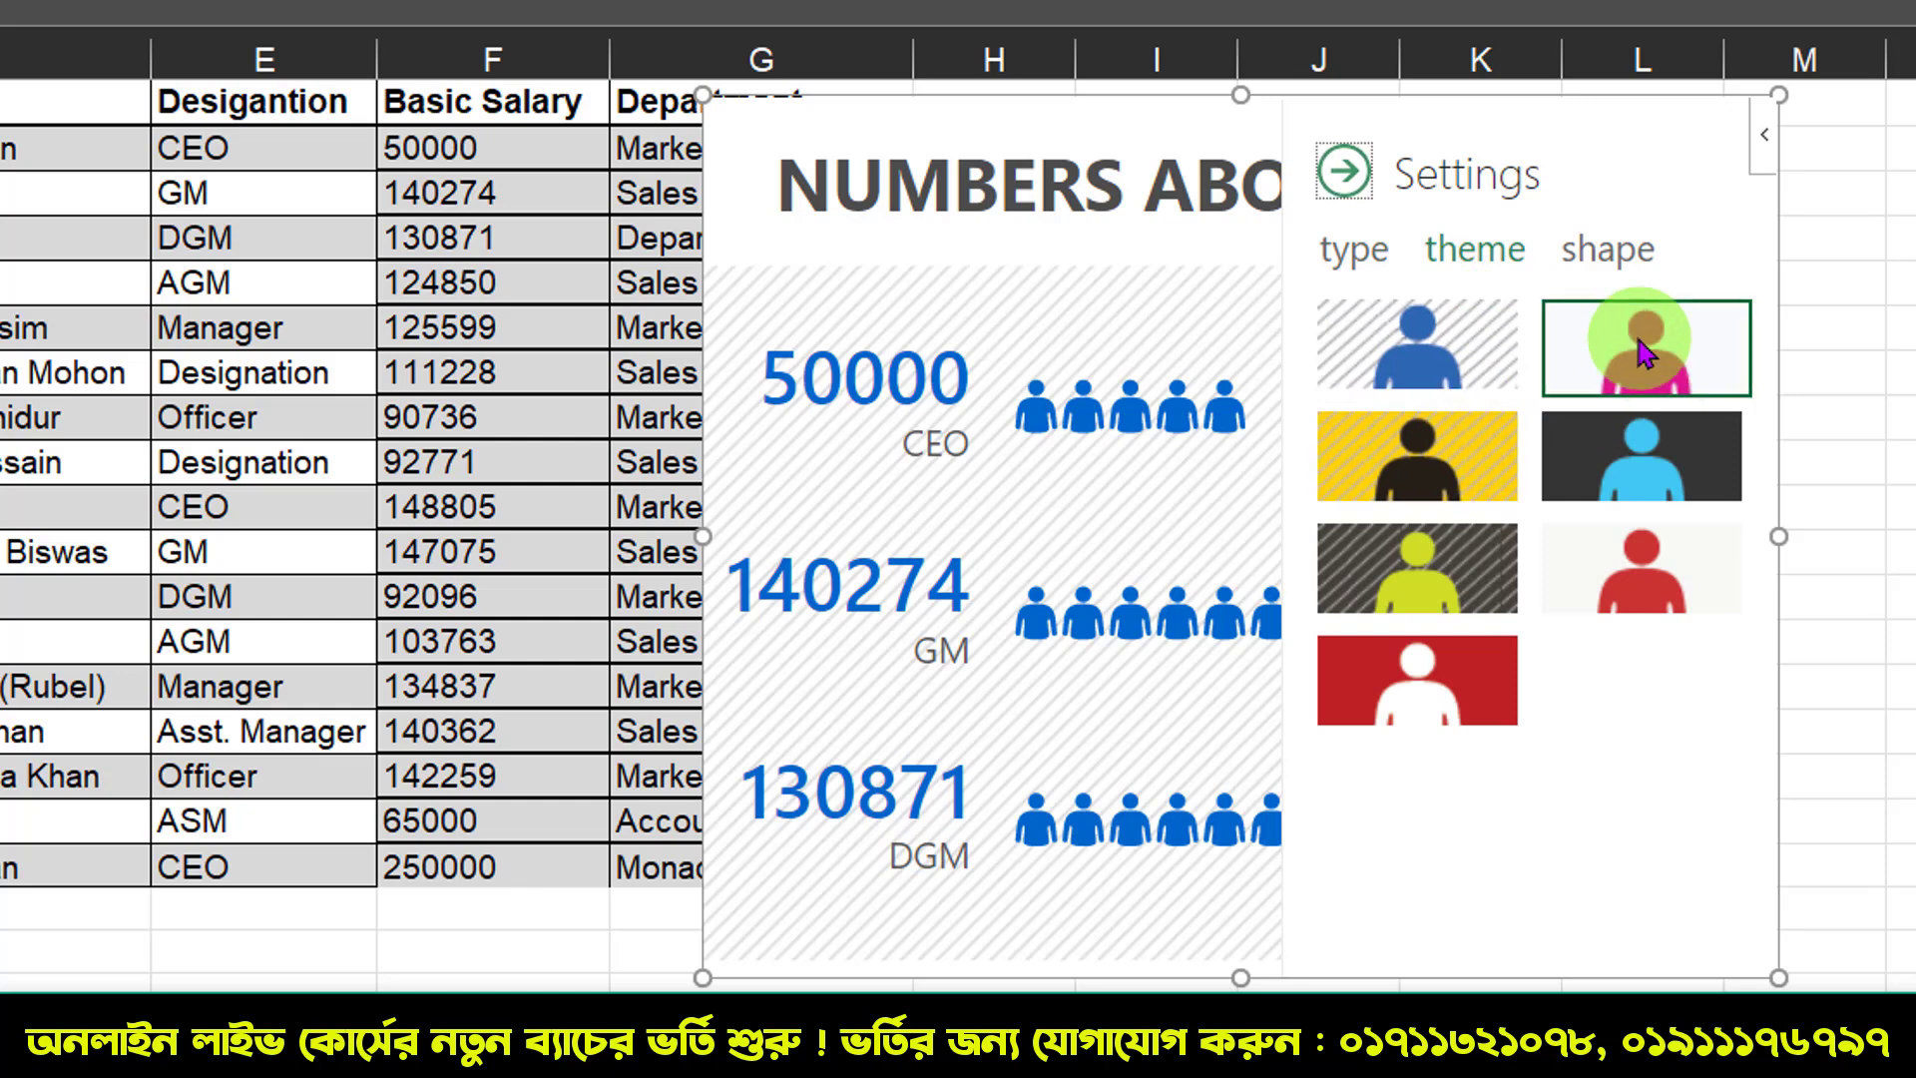
left_click(1637, 449)
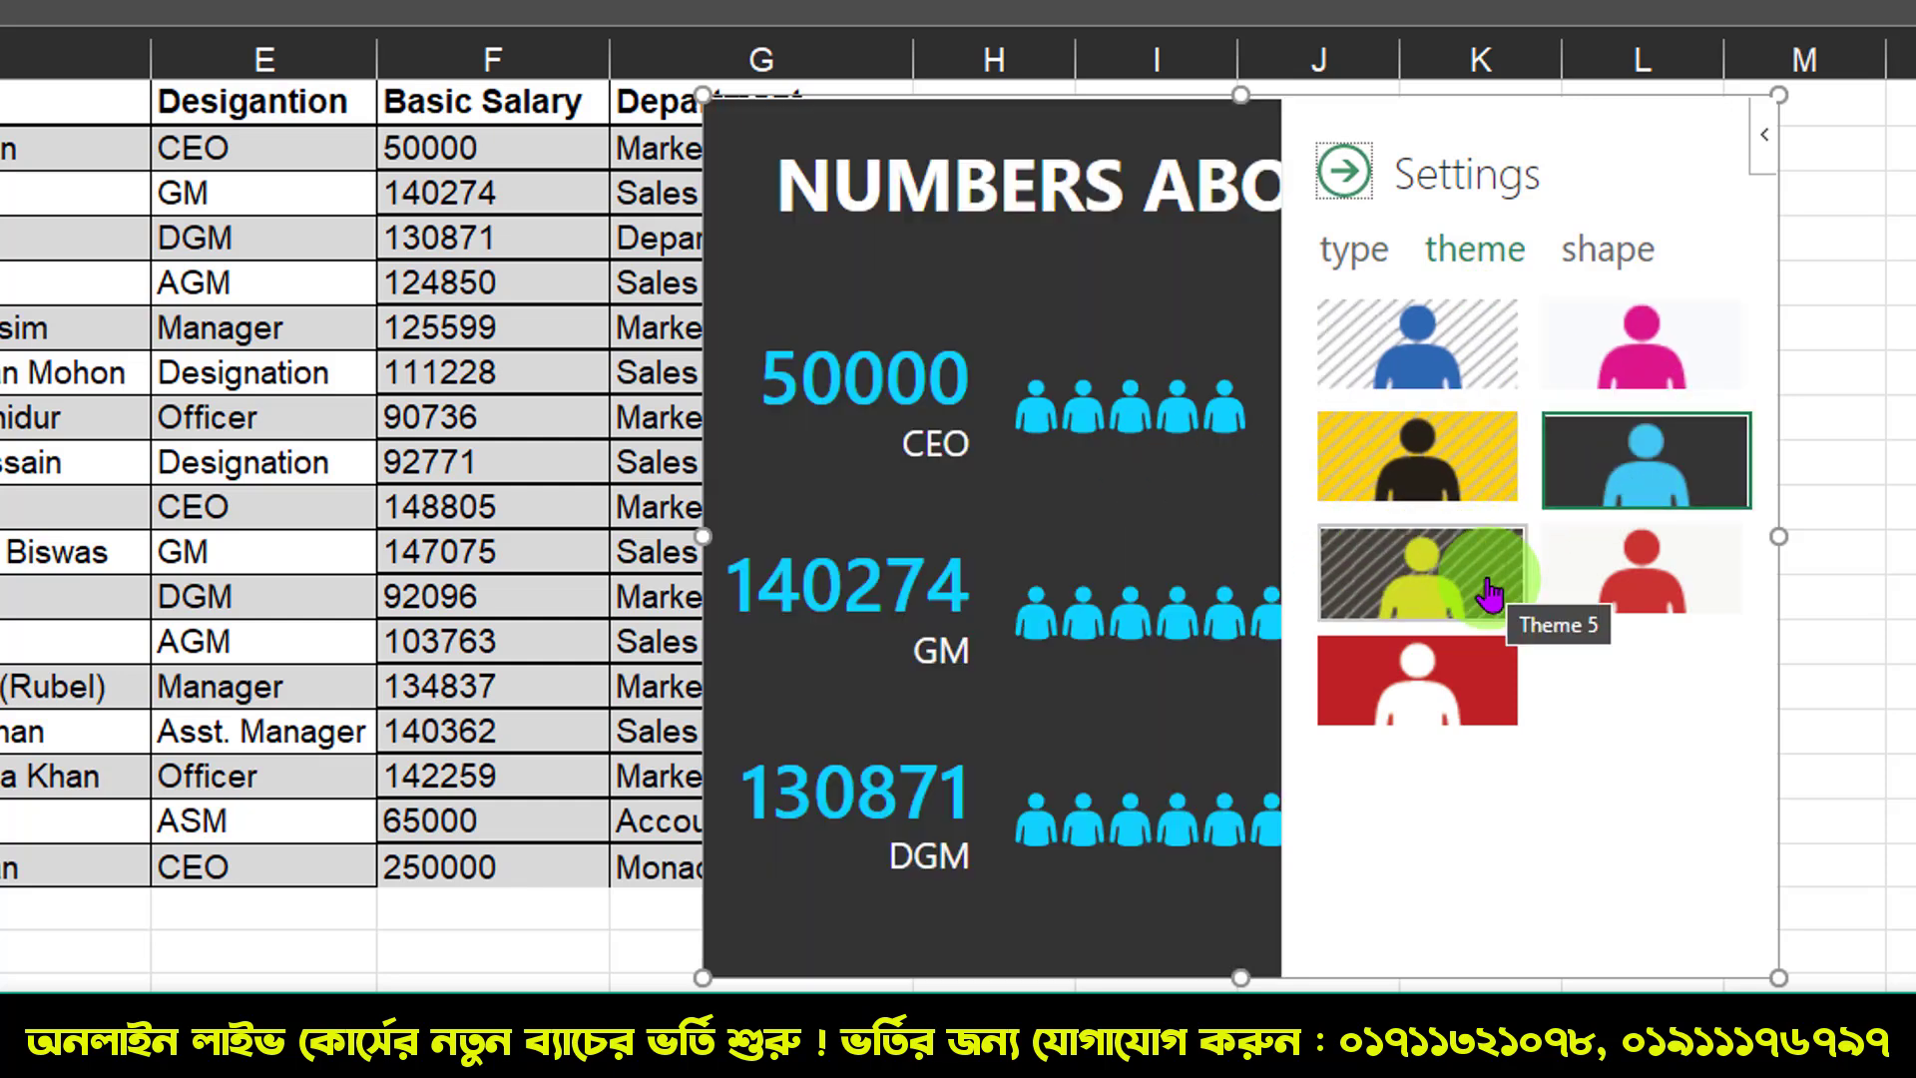
left_click(1639, 252)
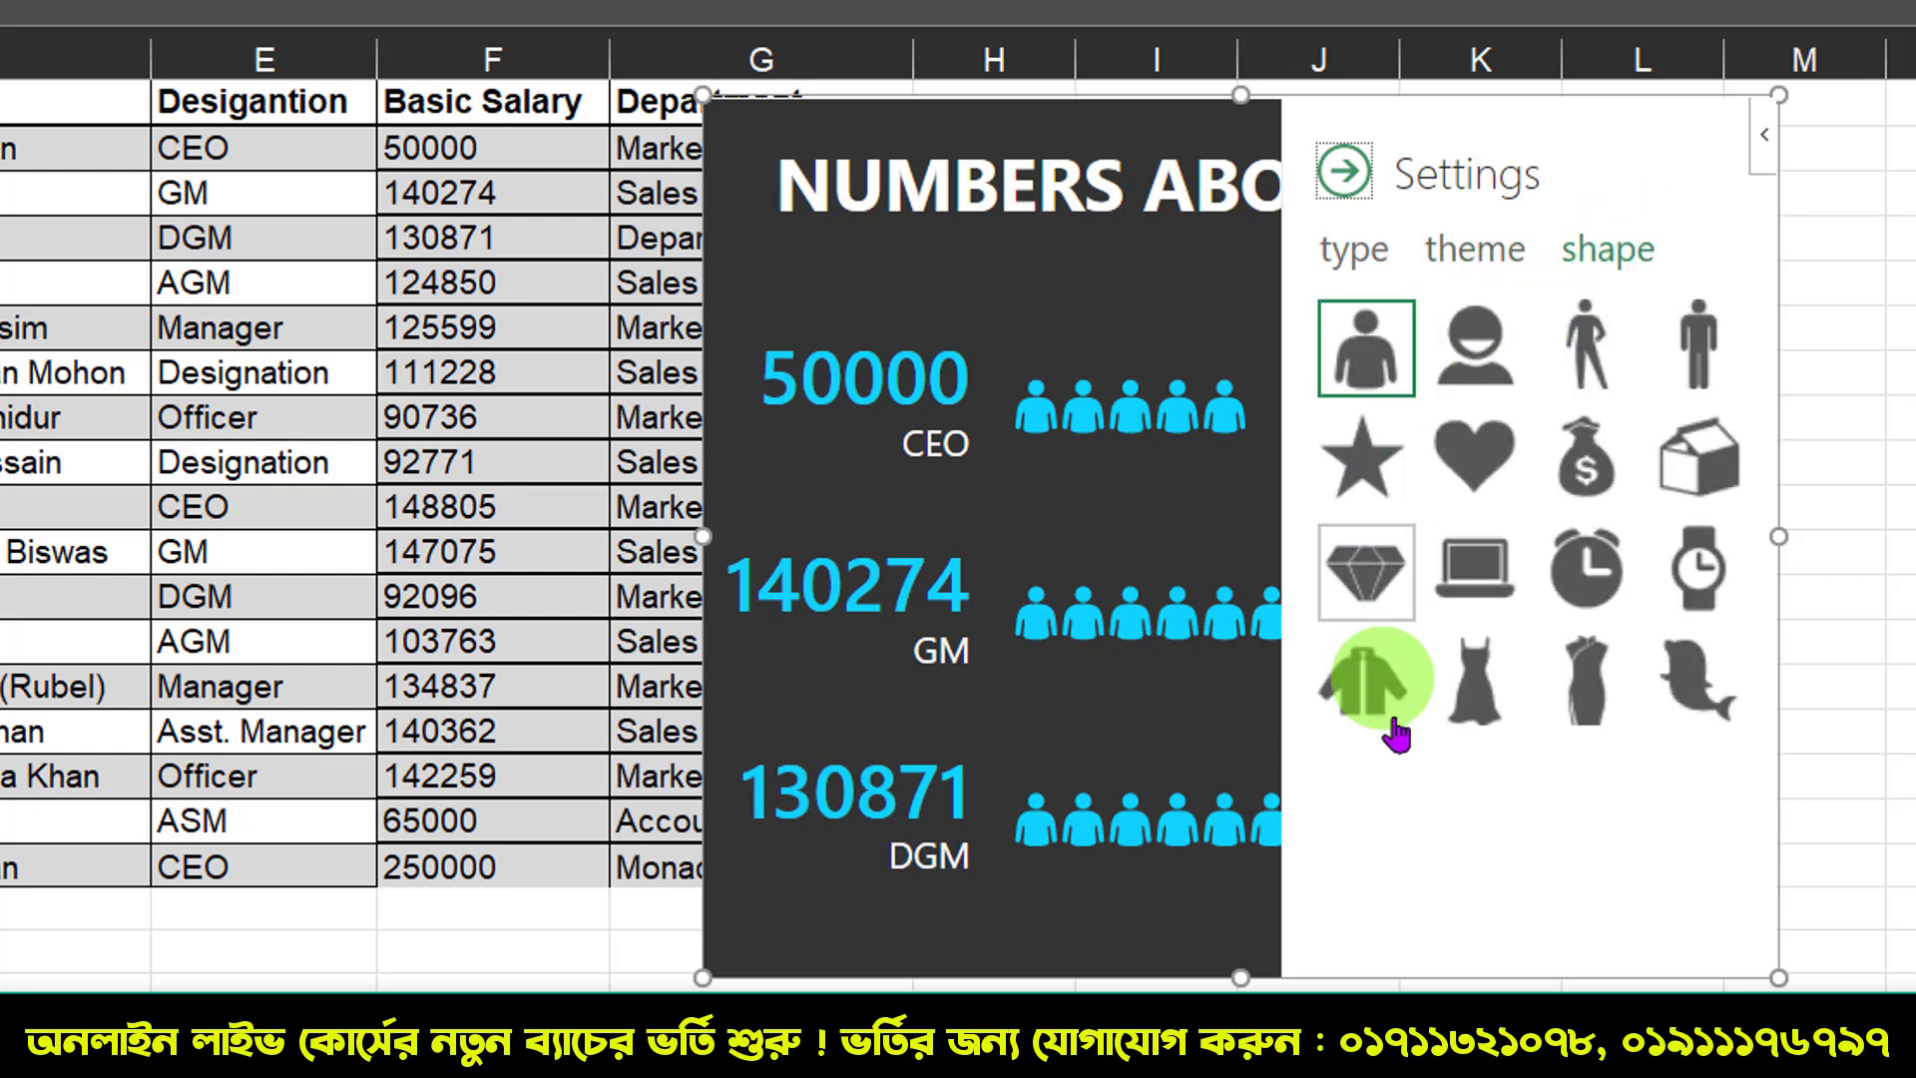
left_click(1703, 379)
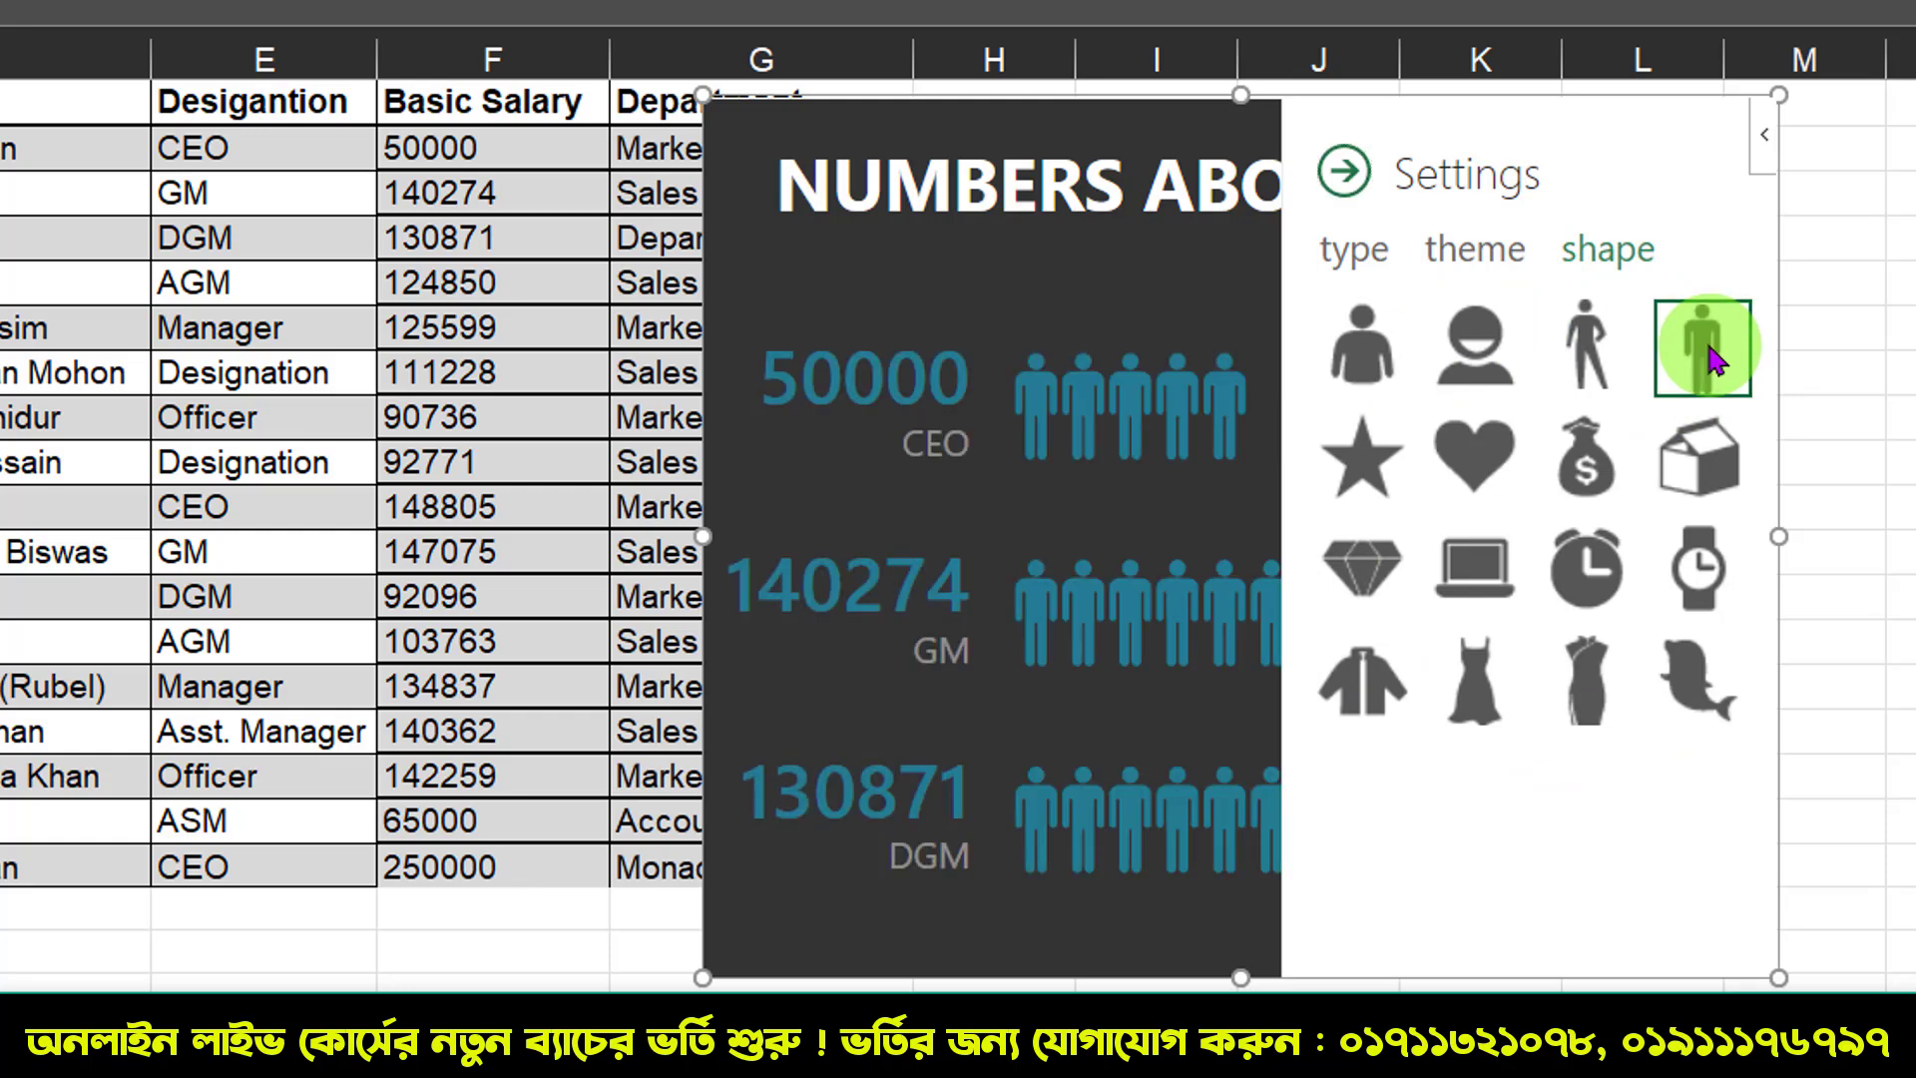
left_click(1597, 479)
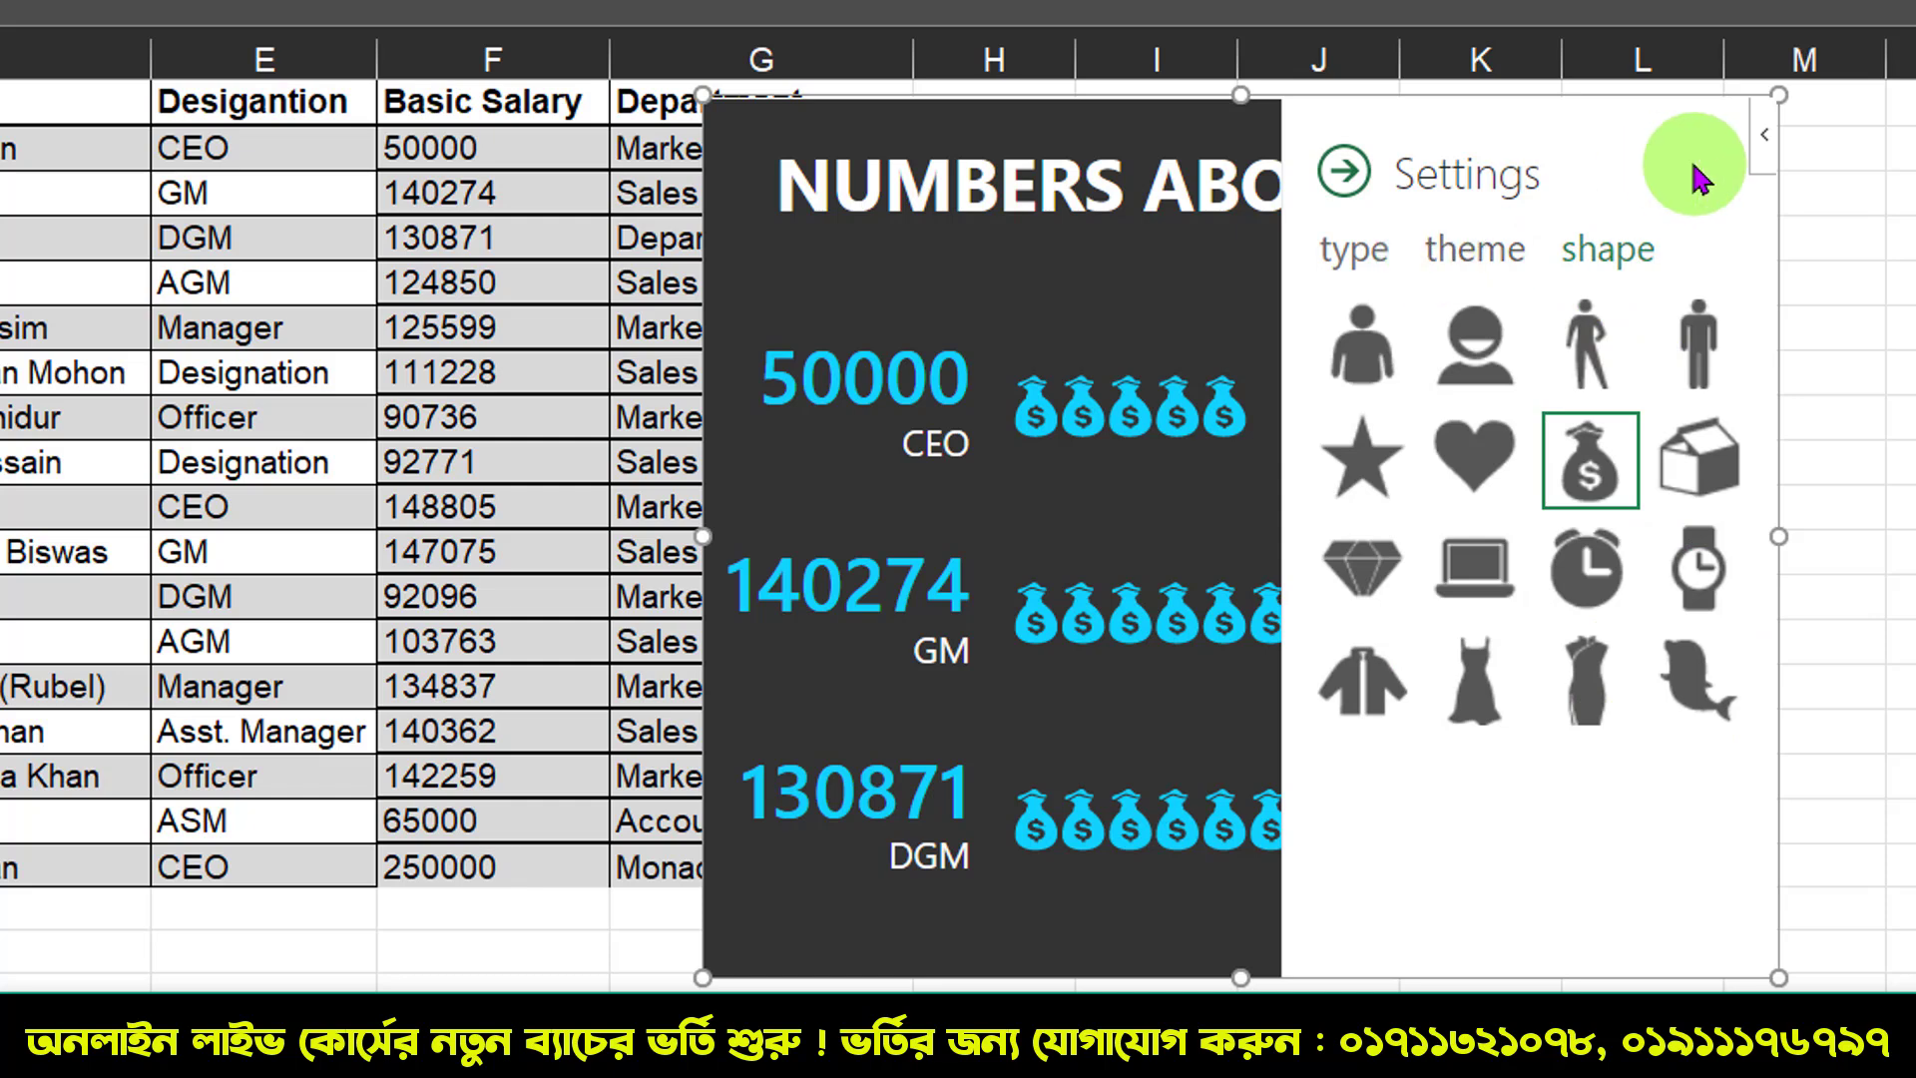
left_click(1133, 267)
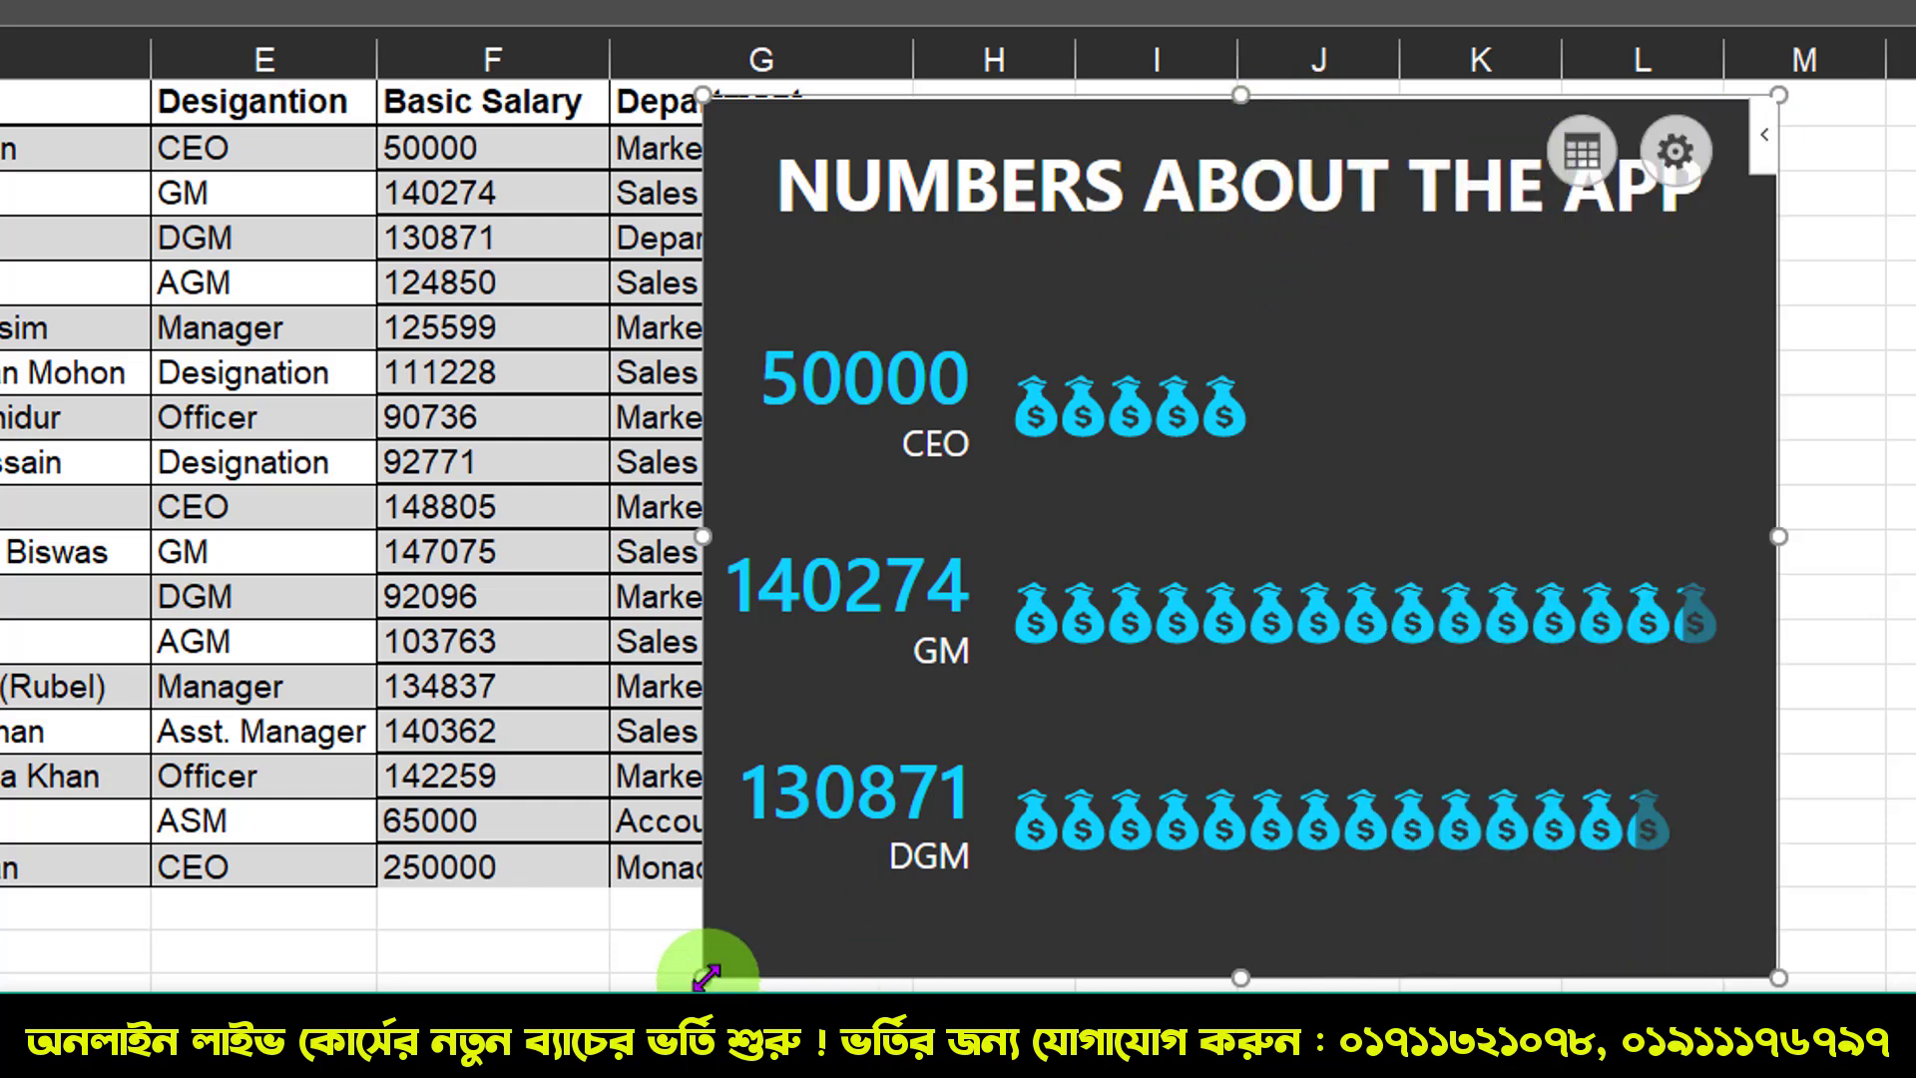
Step: Enlarge the money-bag infographic and move it left beside the Basic Salary column
left_click_drag(703, 978, 964, 823)
left_click_drag(1778, 824, 1841, 932)
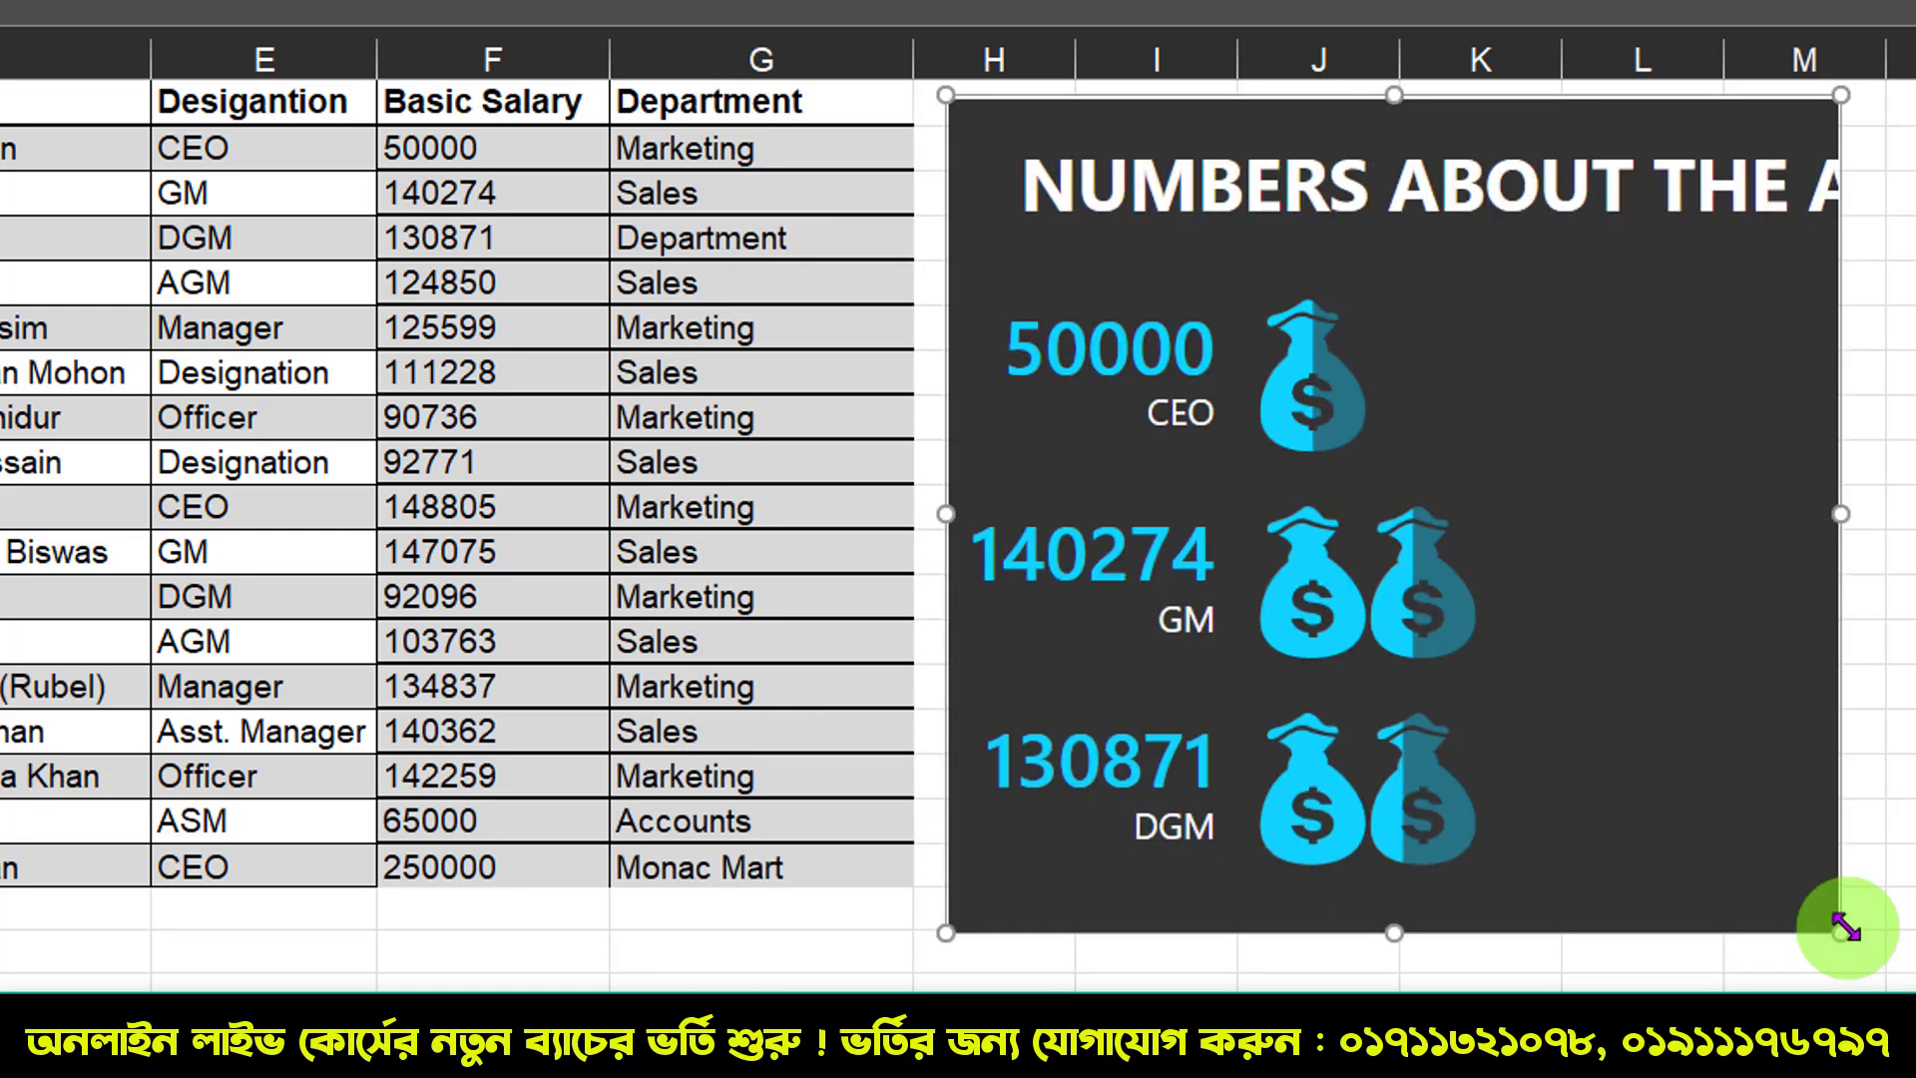
left_click(615, 968)
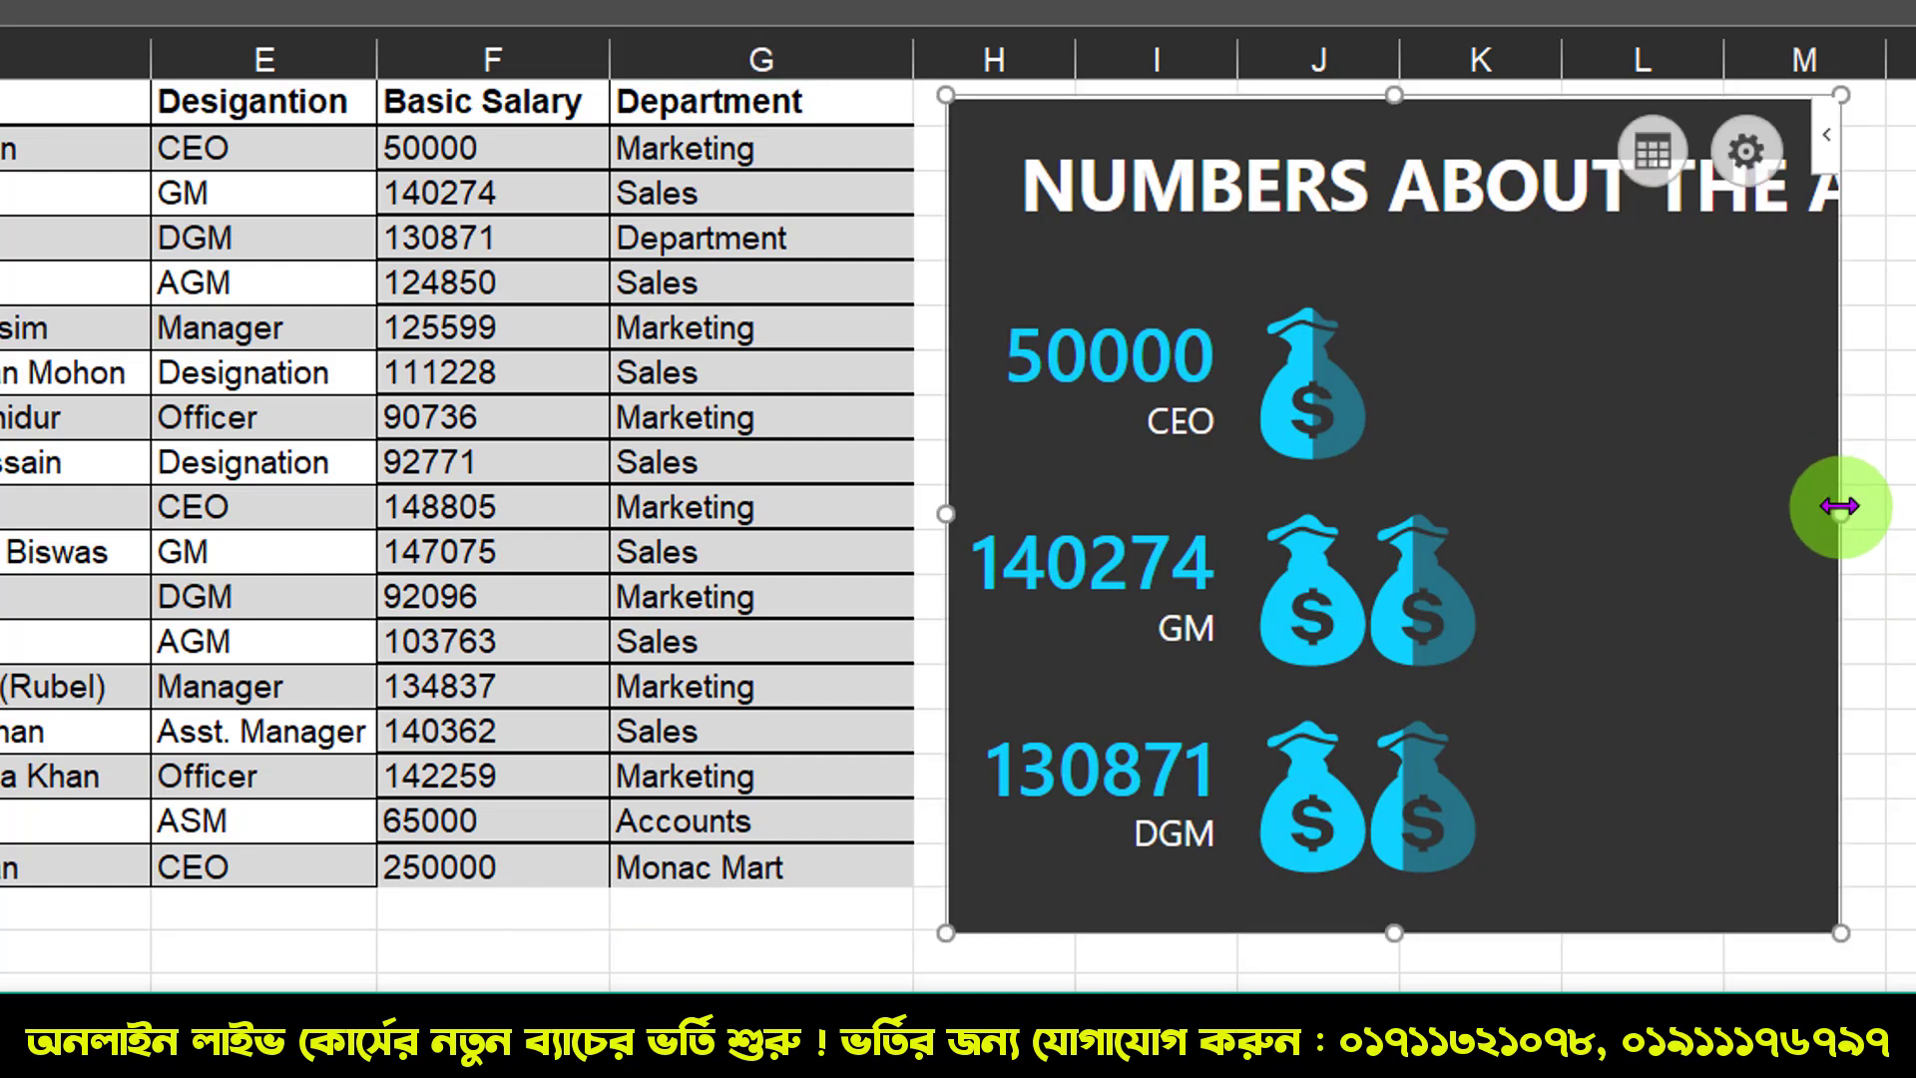
left_click_drag(1841, 509, 1912, 511)
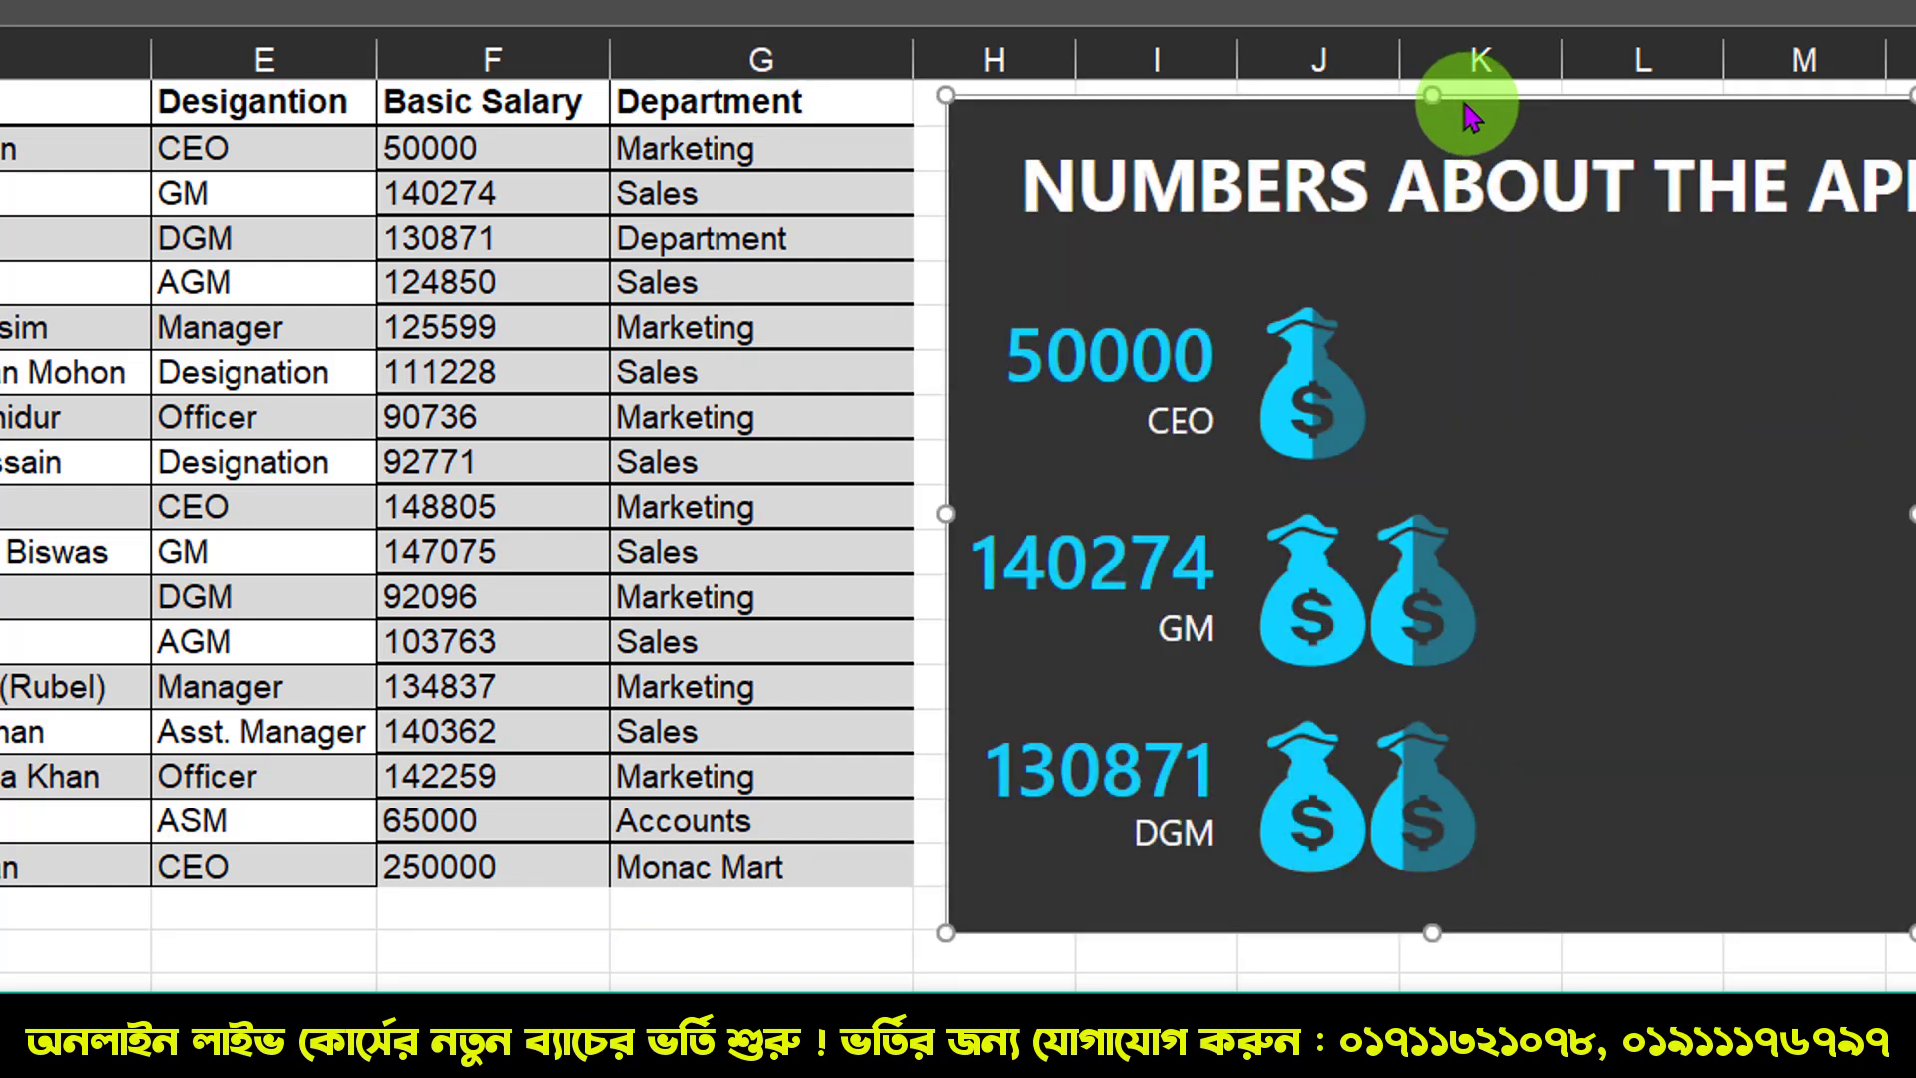
left_click_drag(1455, 94, 1116, 81)
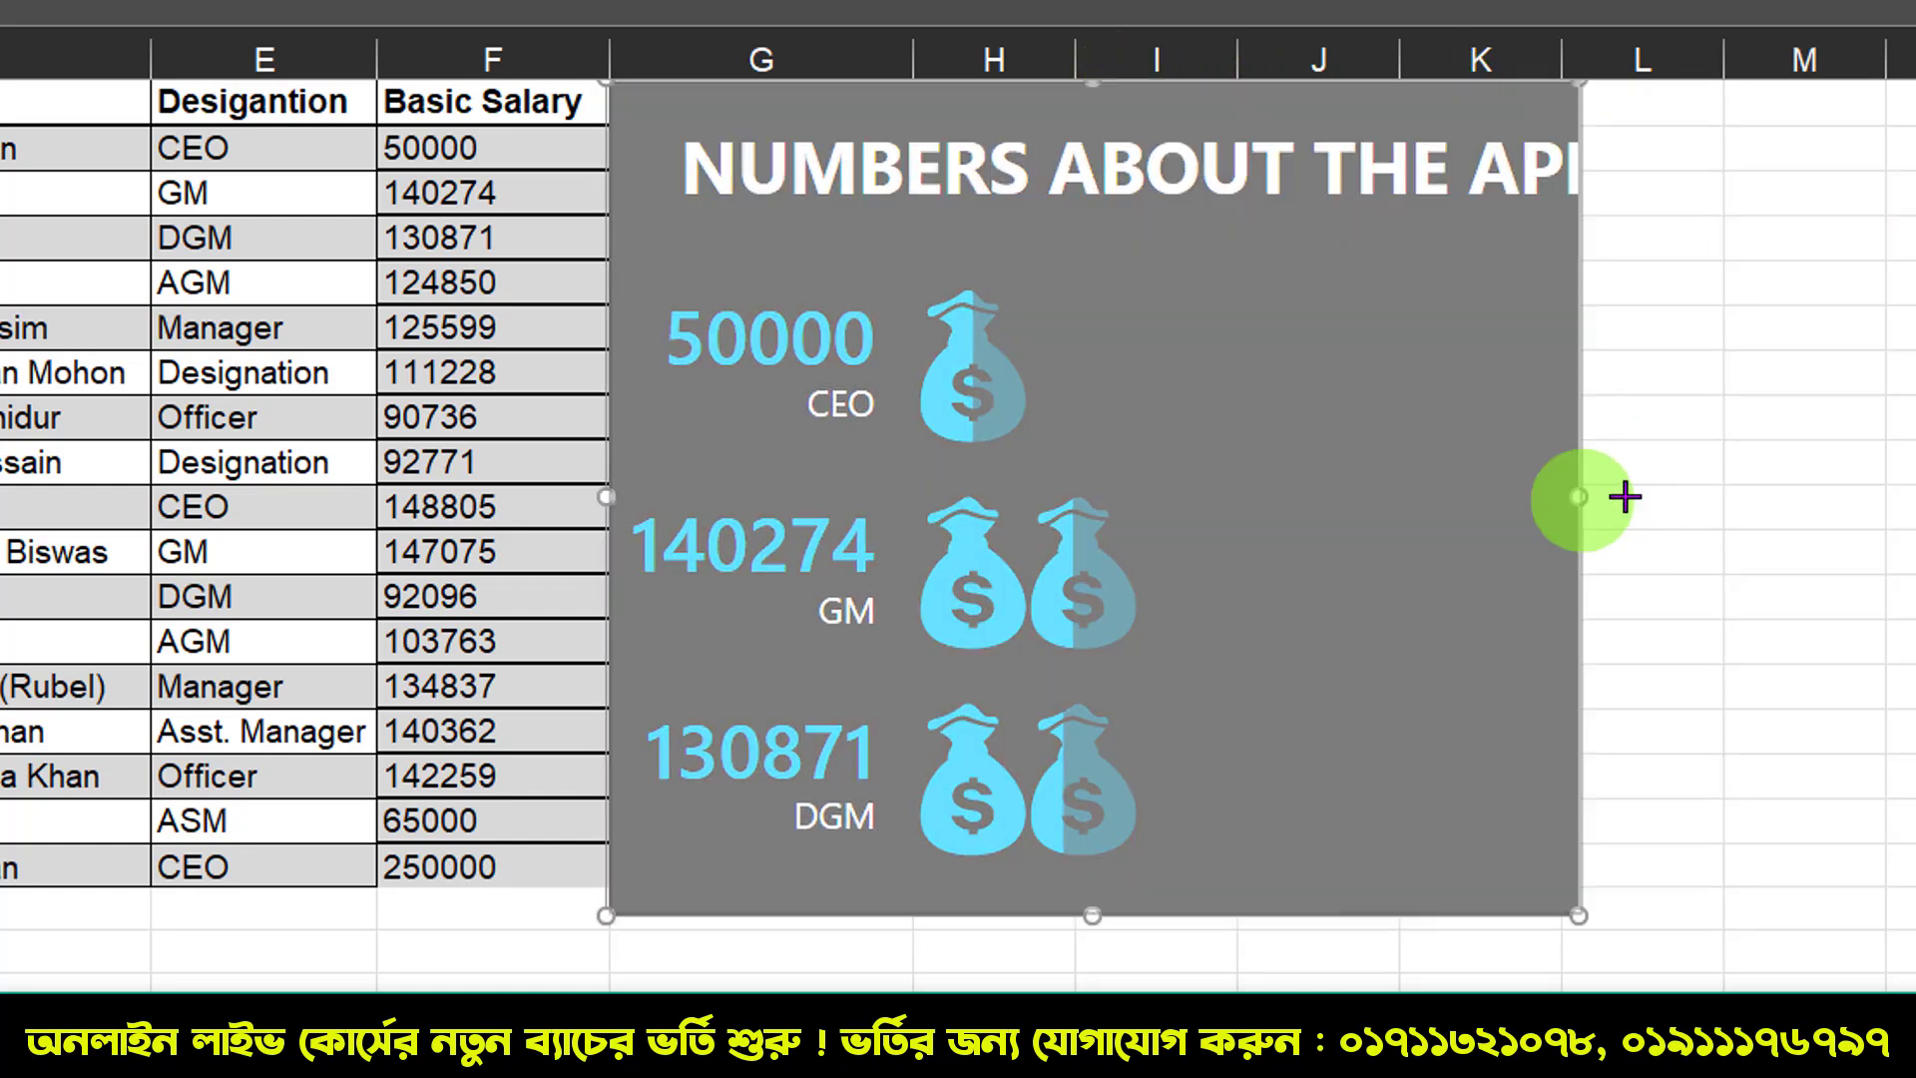
left_click_drag(1574, 511, 1786, 497)
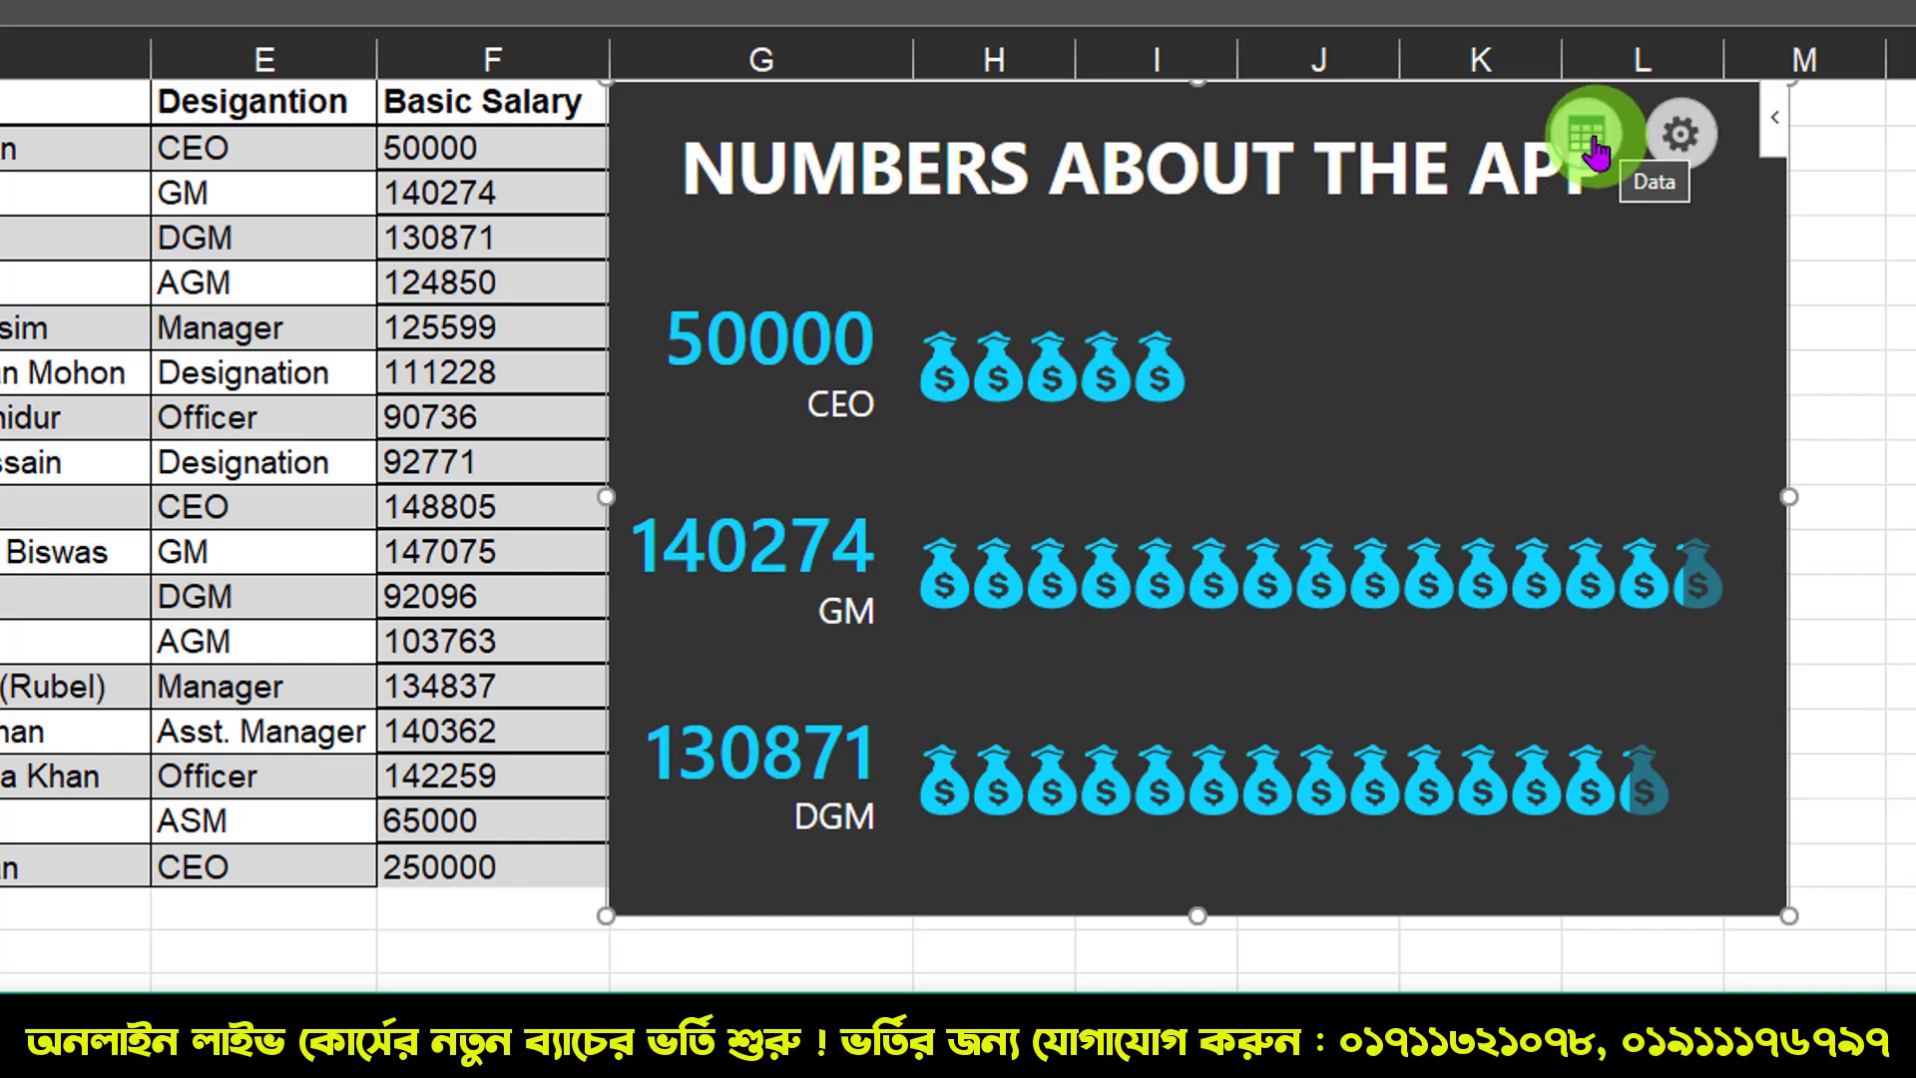
Step: Replace the infographic's title with 'Salary' in its data settings
left_click(1600, 145)
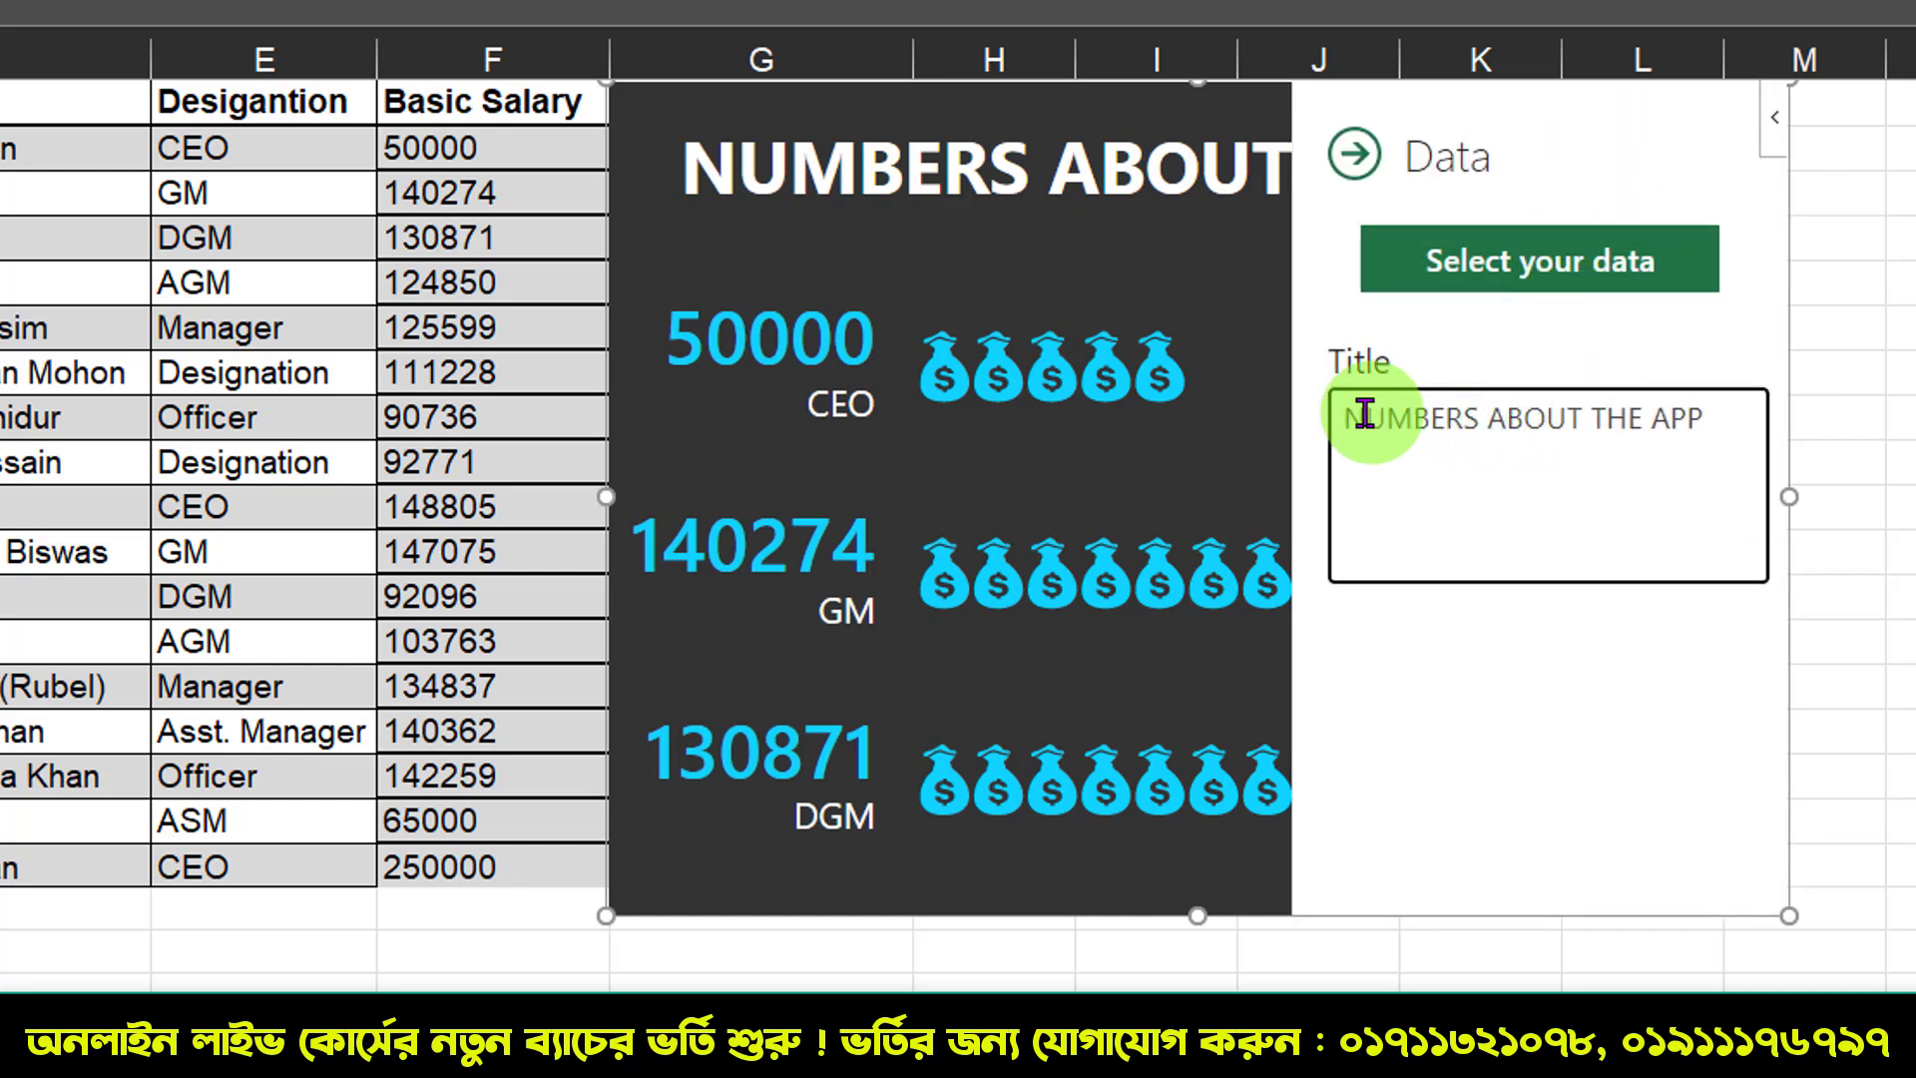
left_click_drag(1345, 415, 1737, 411)
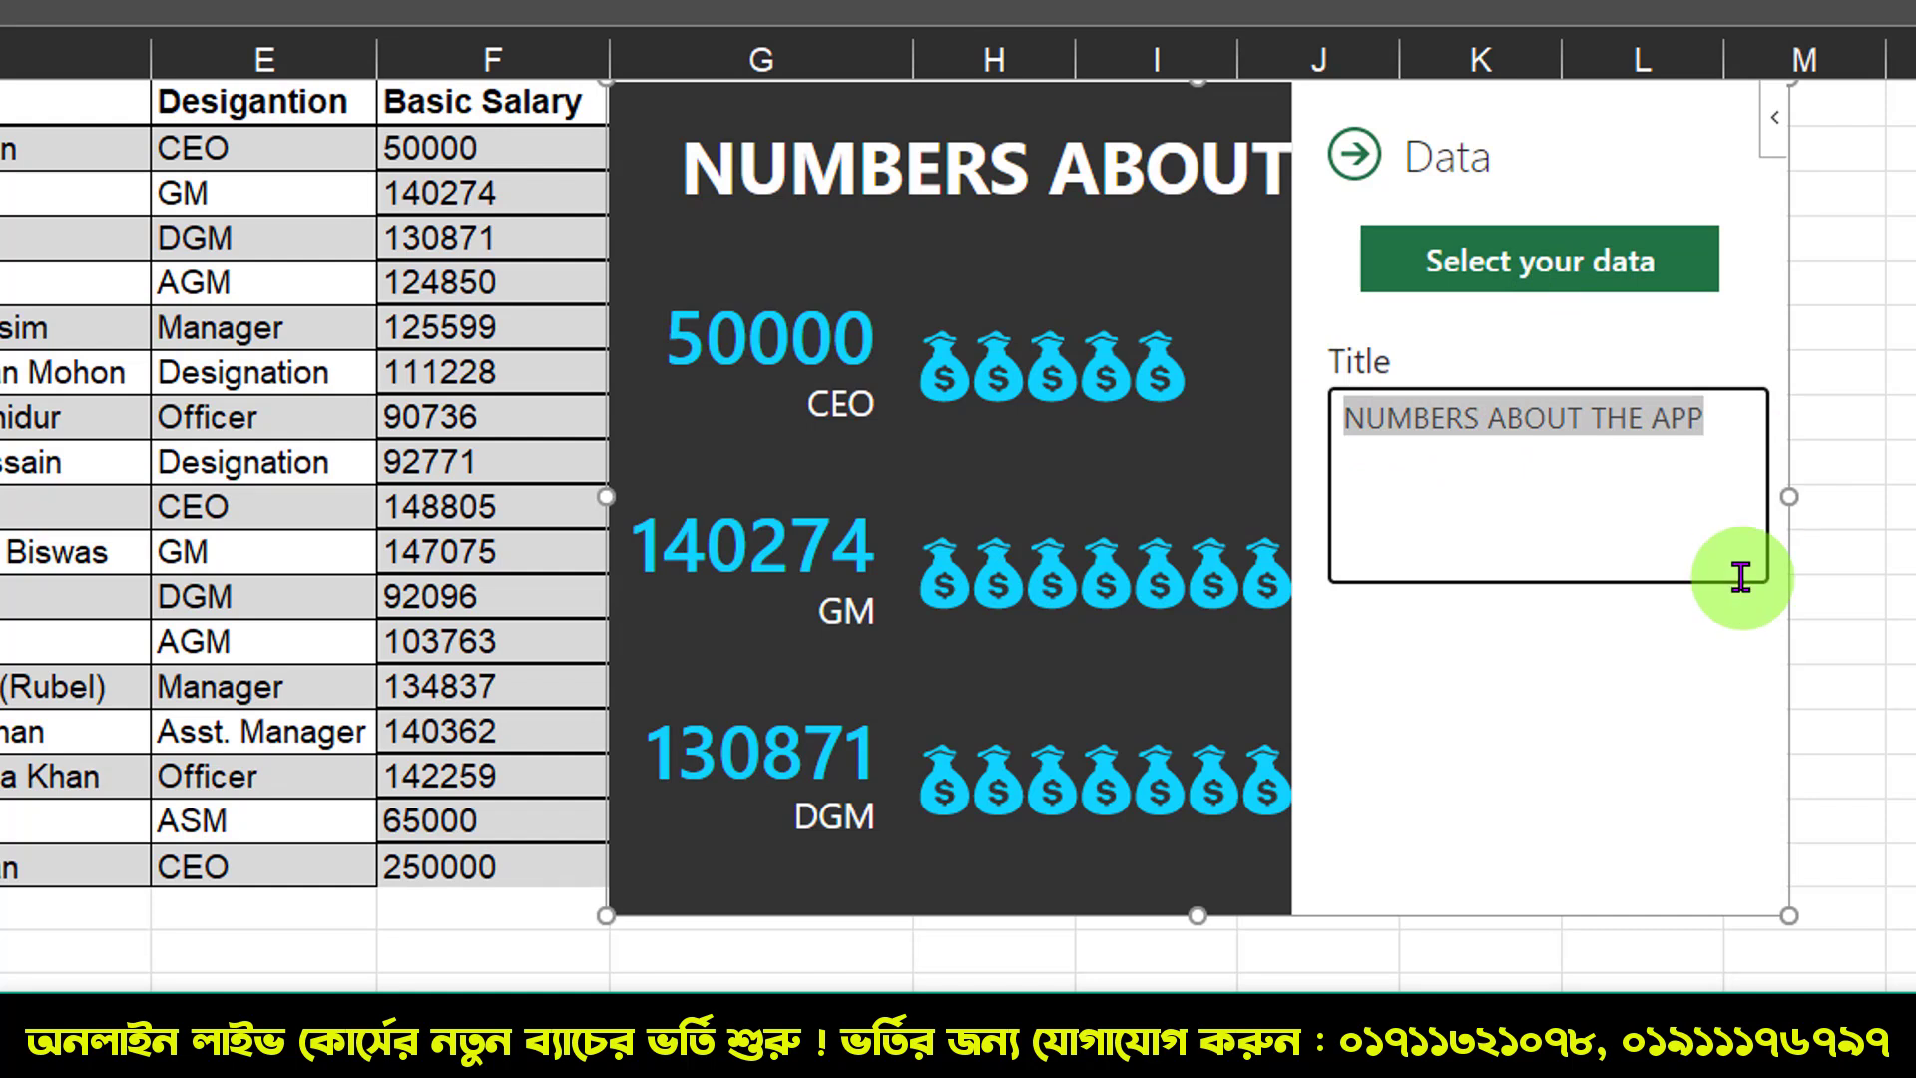
type("Salary")
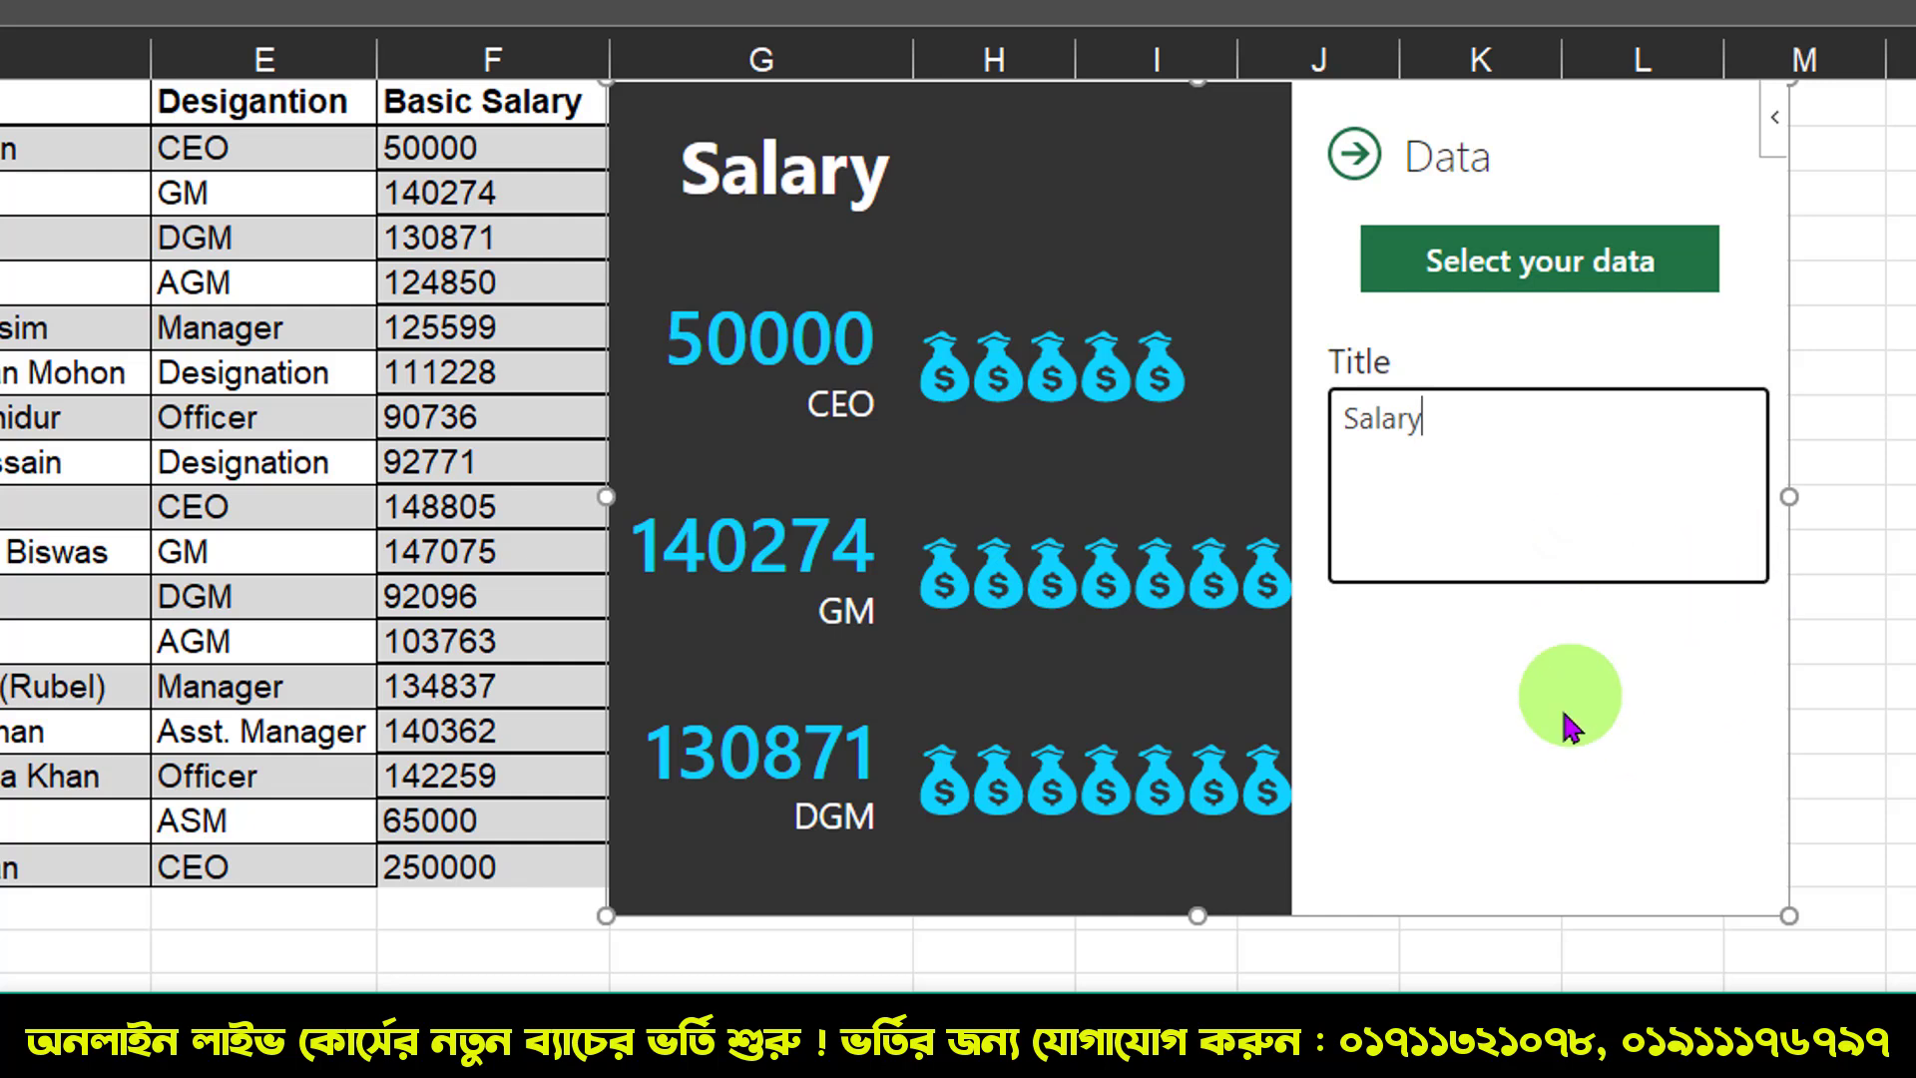
left_click(1857, 317)
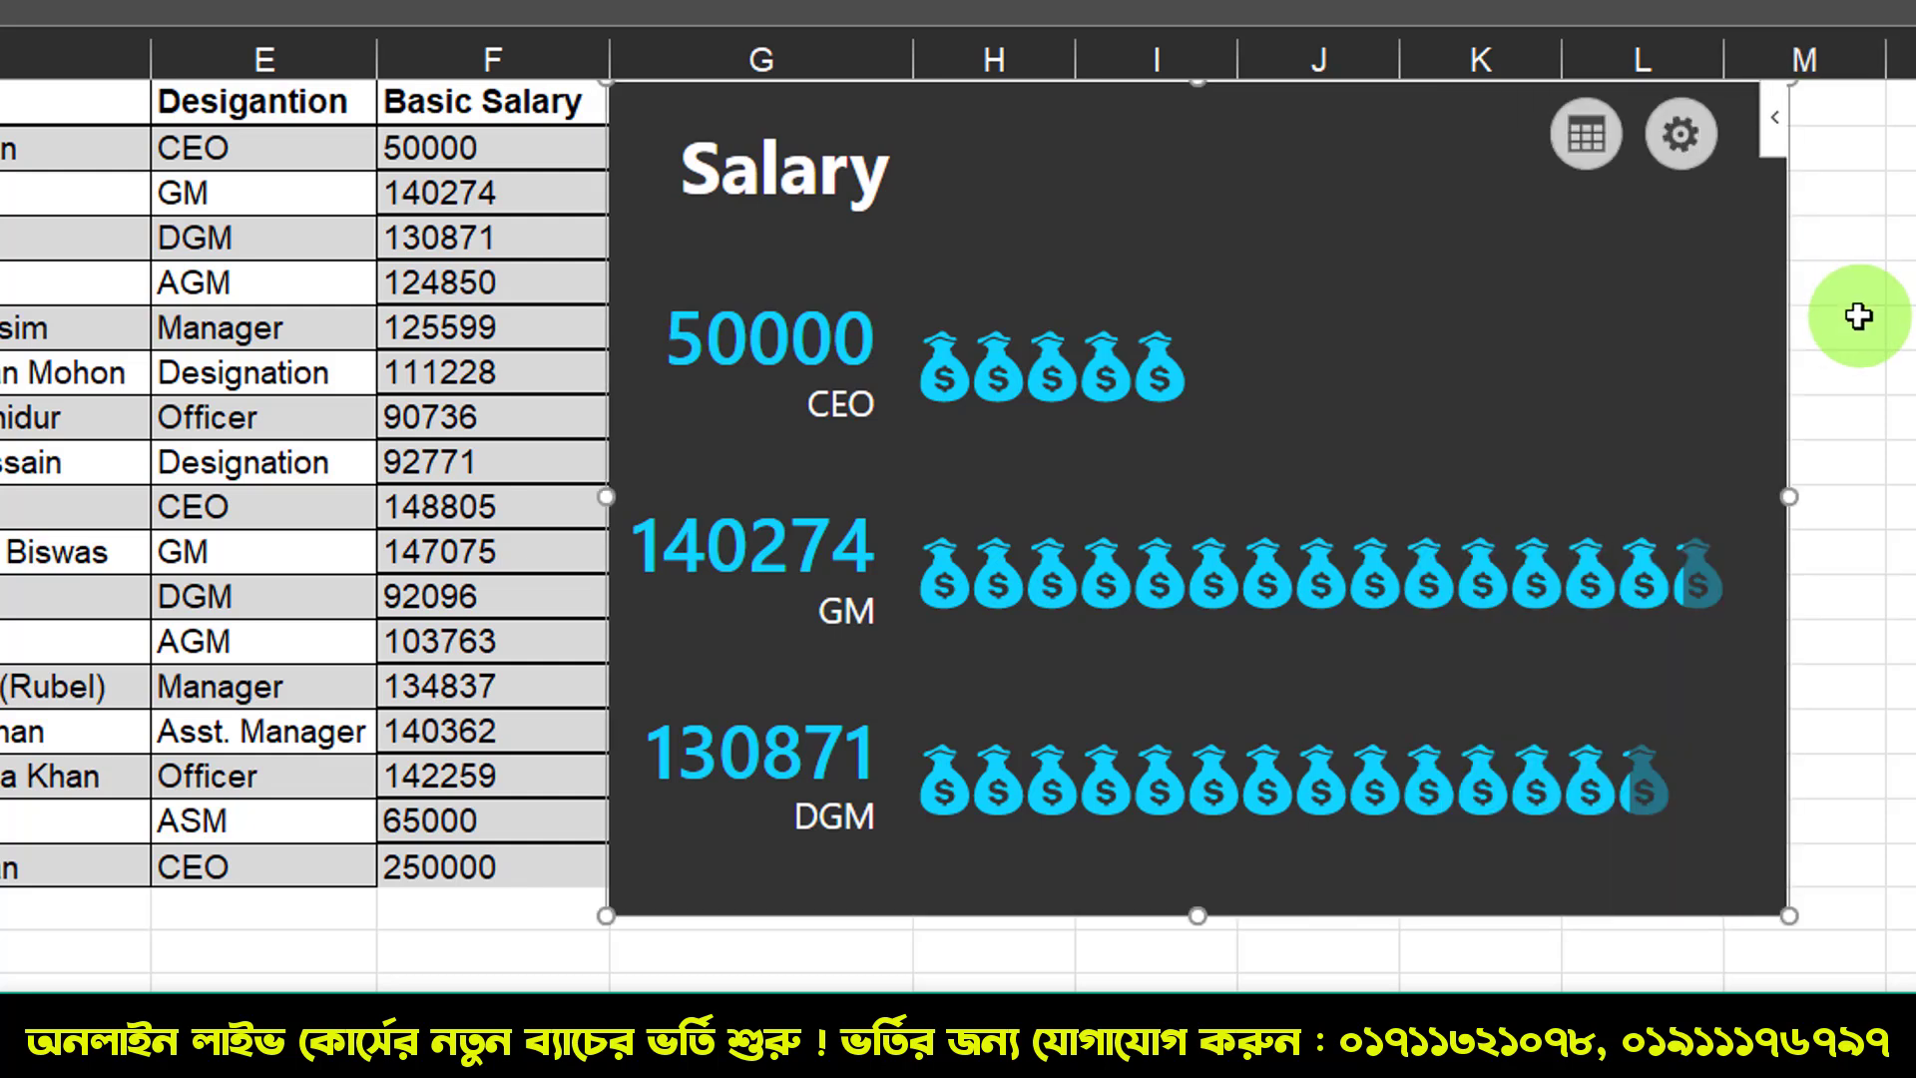
left_click(1857, 316)
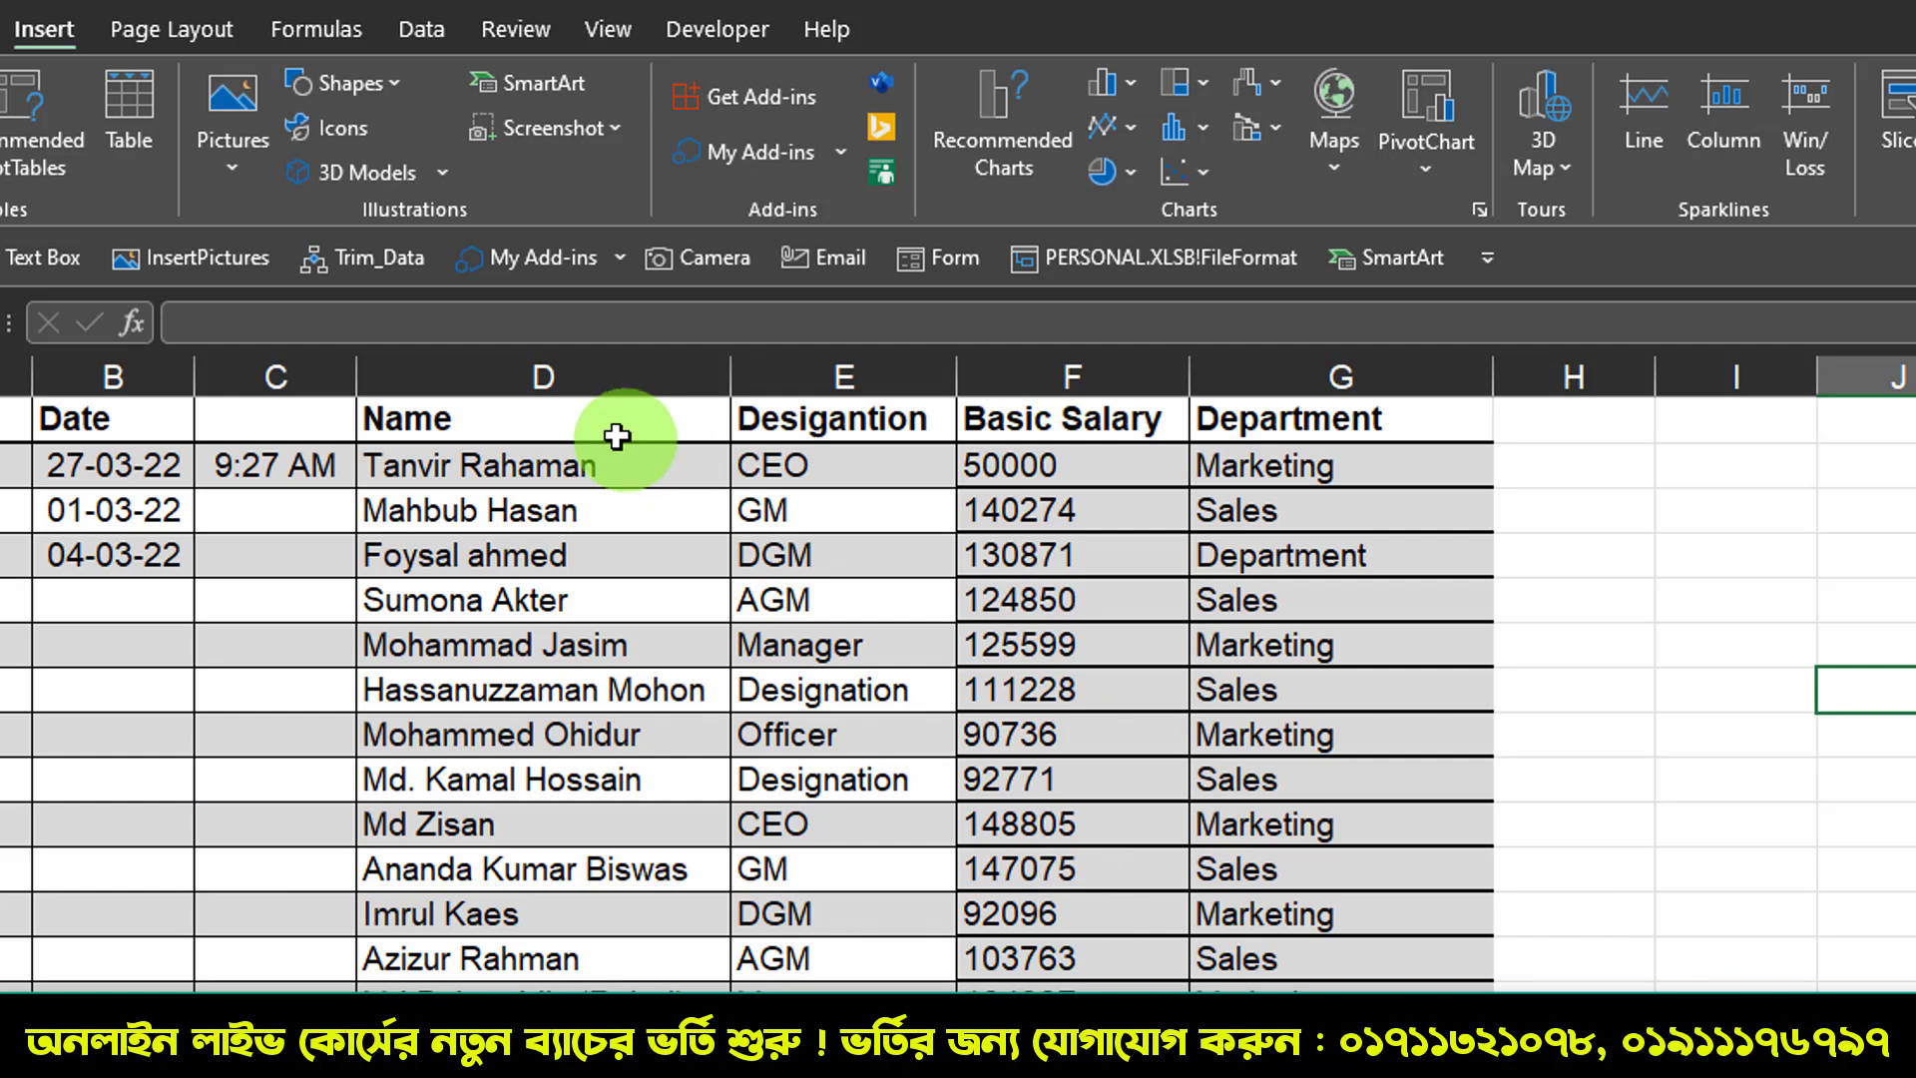
Step: Select the table from Name to Department and apply the Ctrl+Shift+L lowercase shortcut
left_click_drag(620, 424, 1397, 1003)
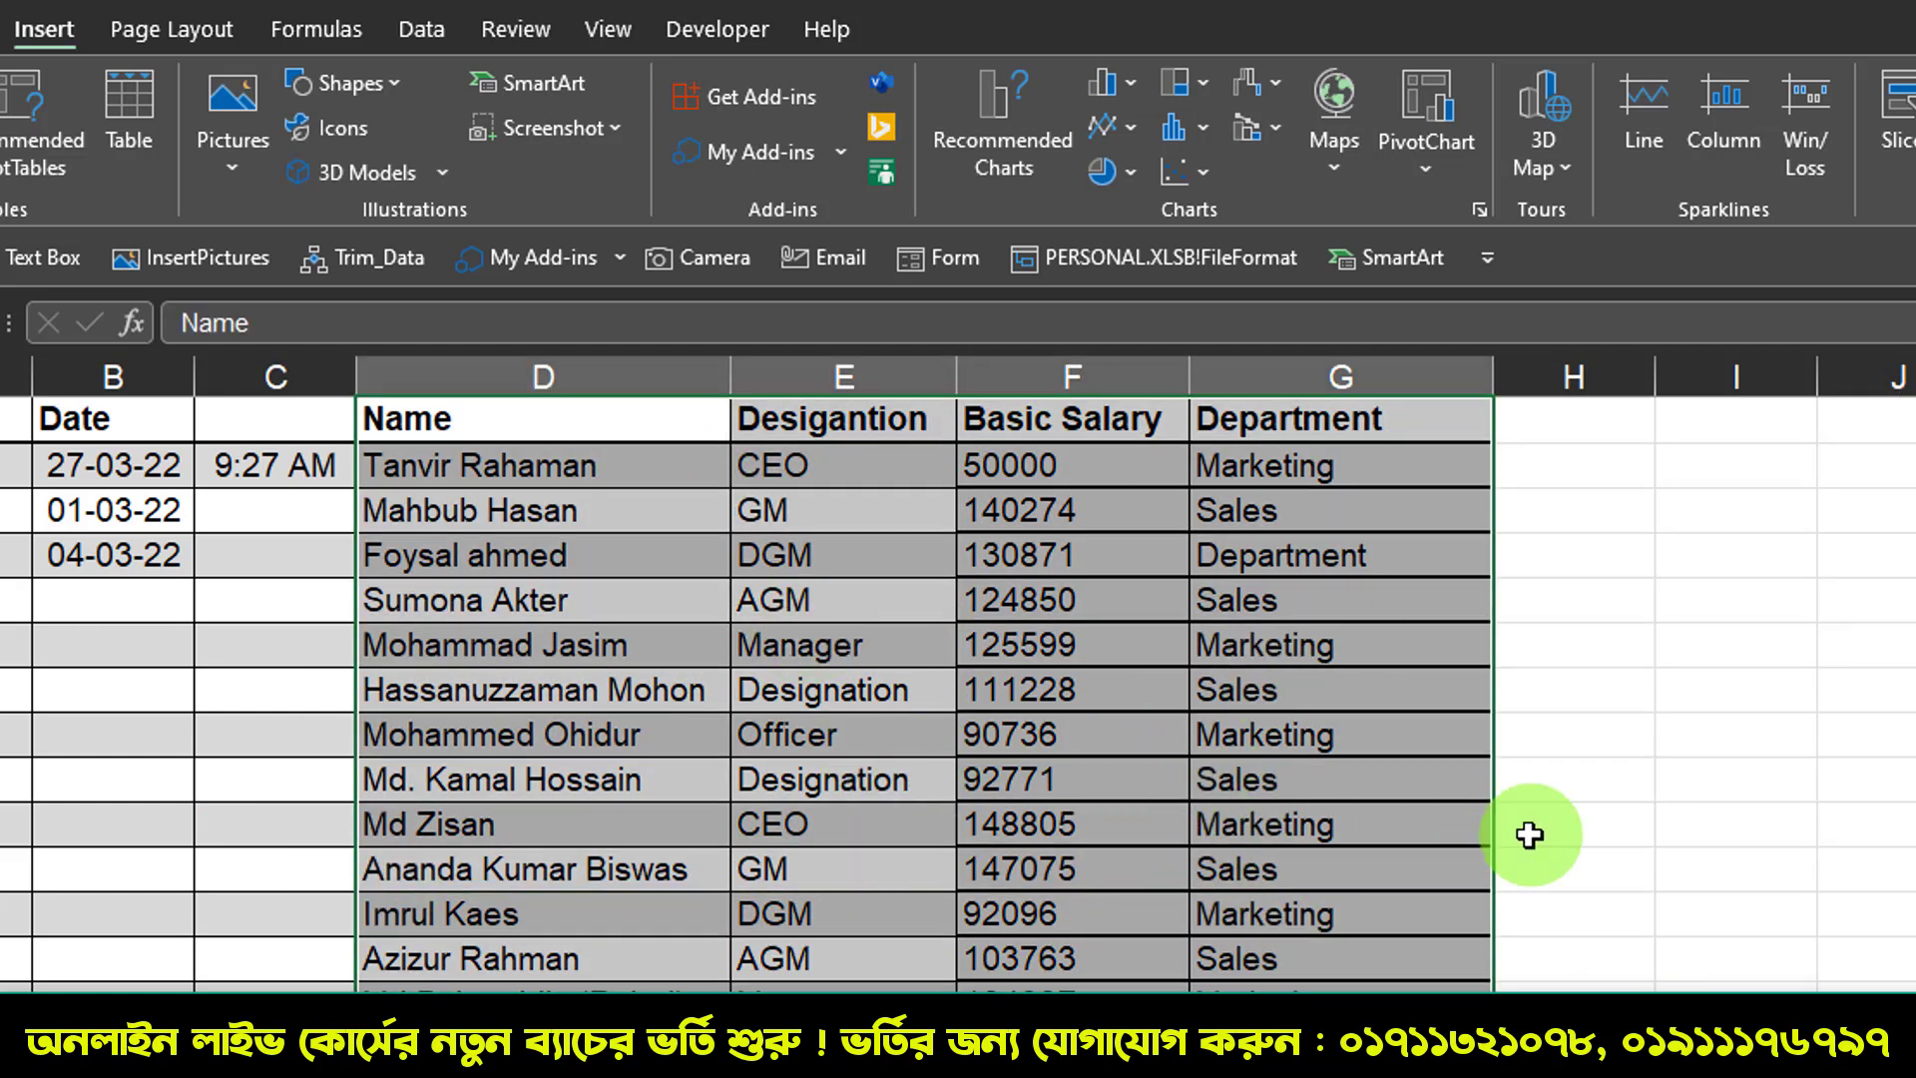
key("ctrl+shift+l")
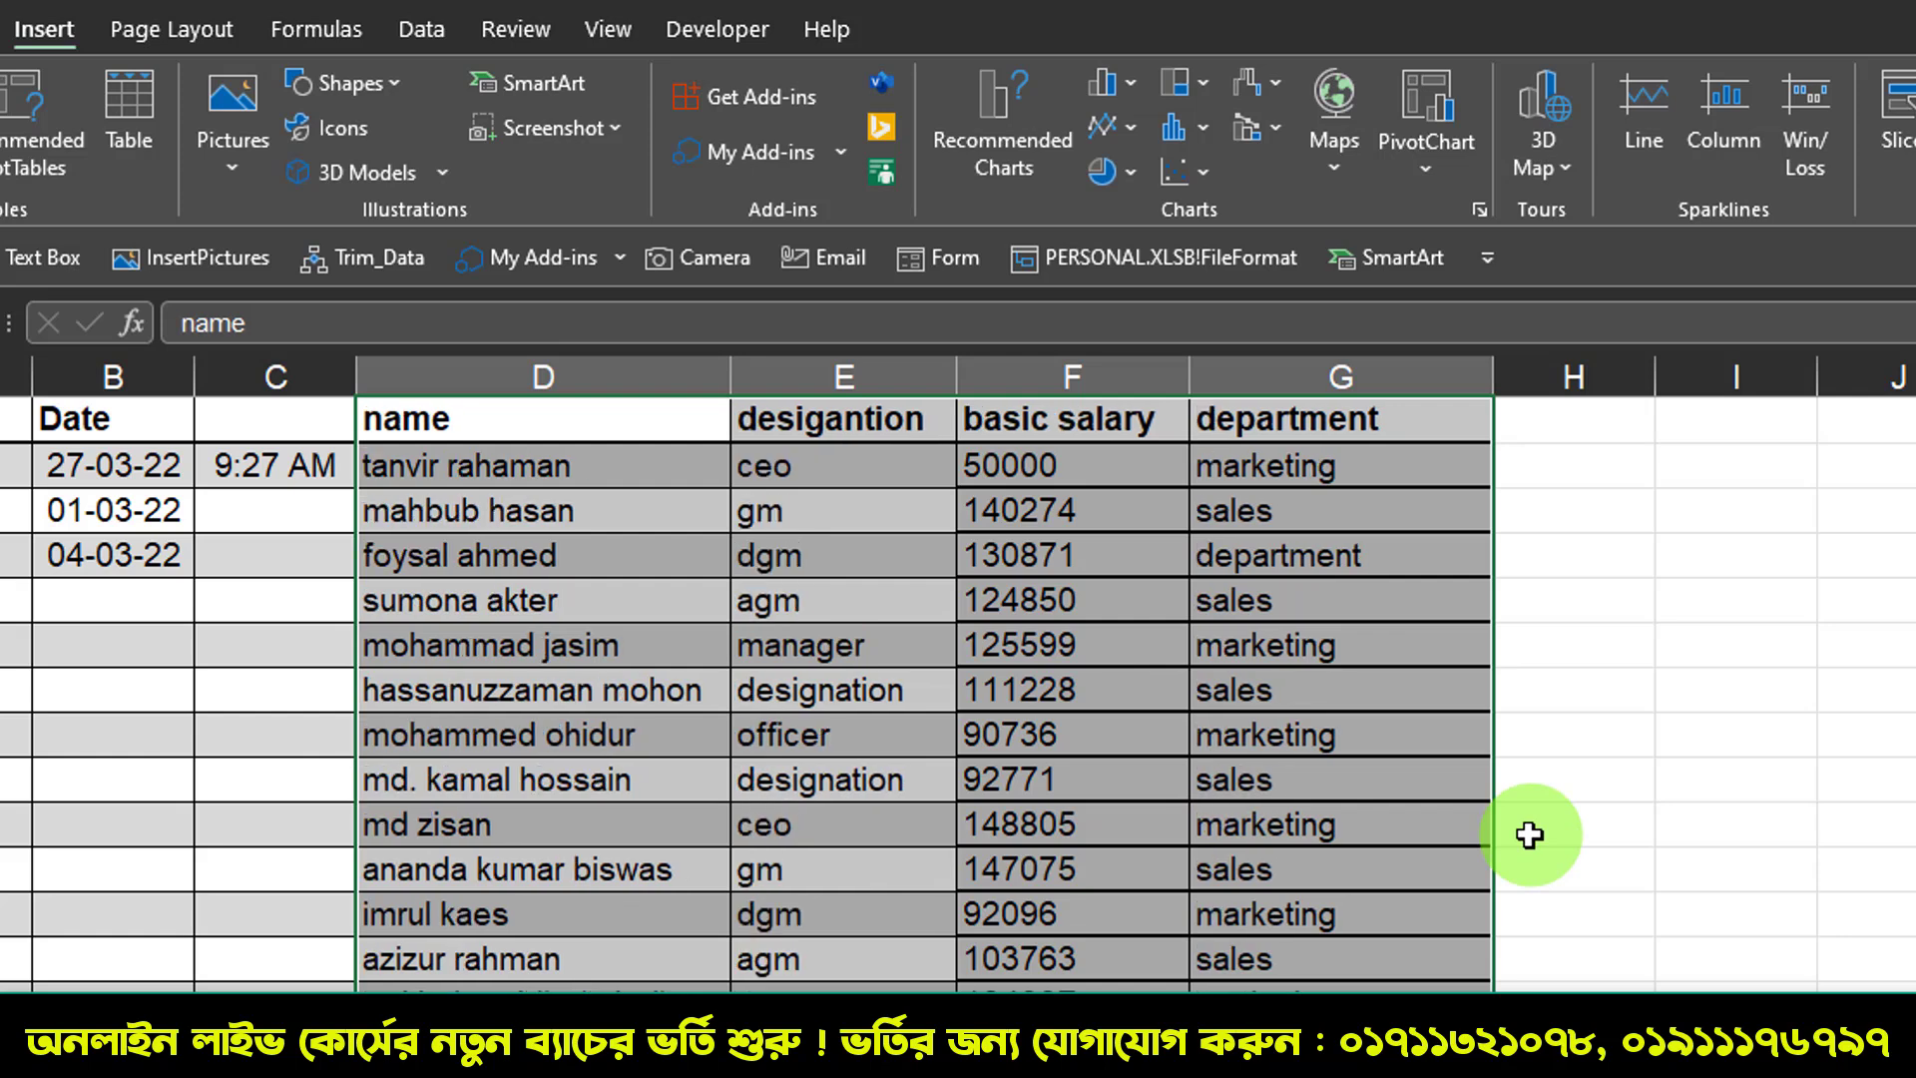
left_click(1297, 784)
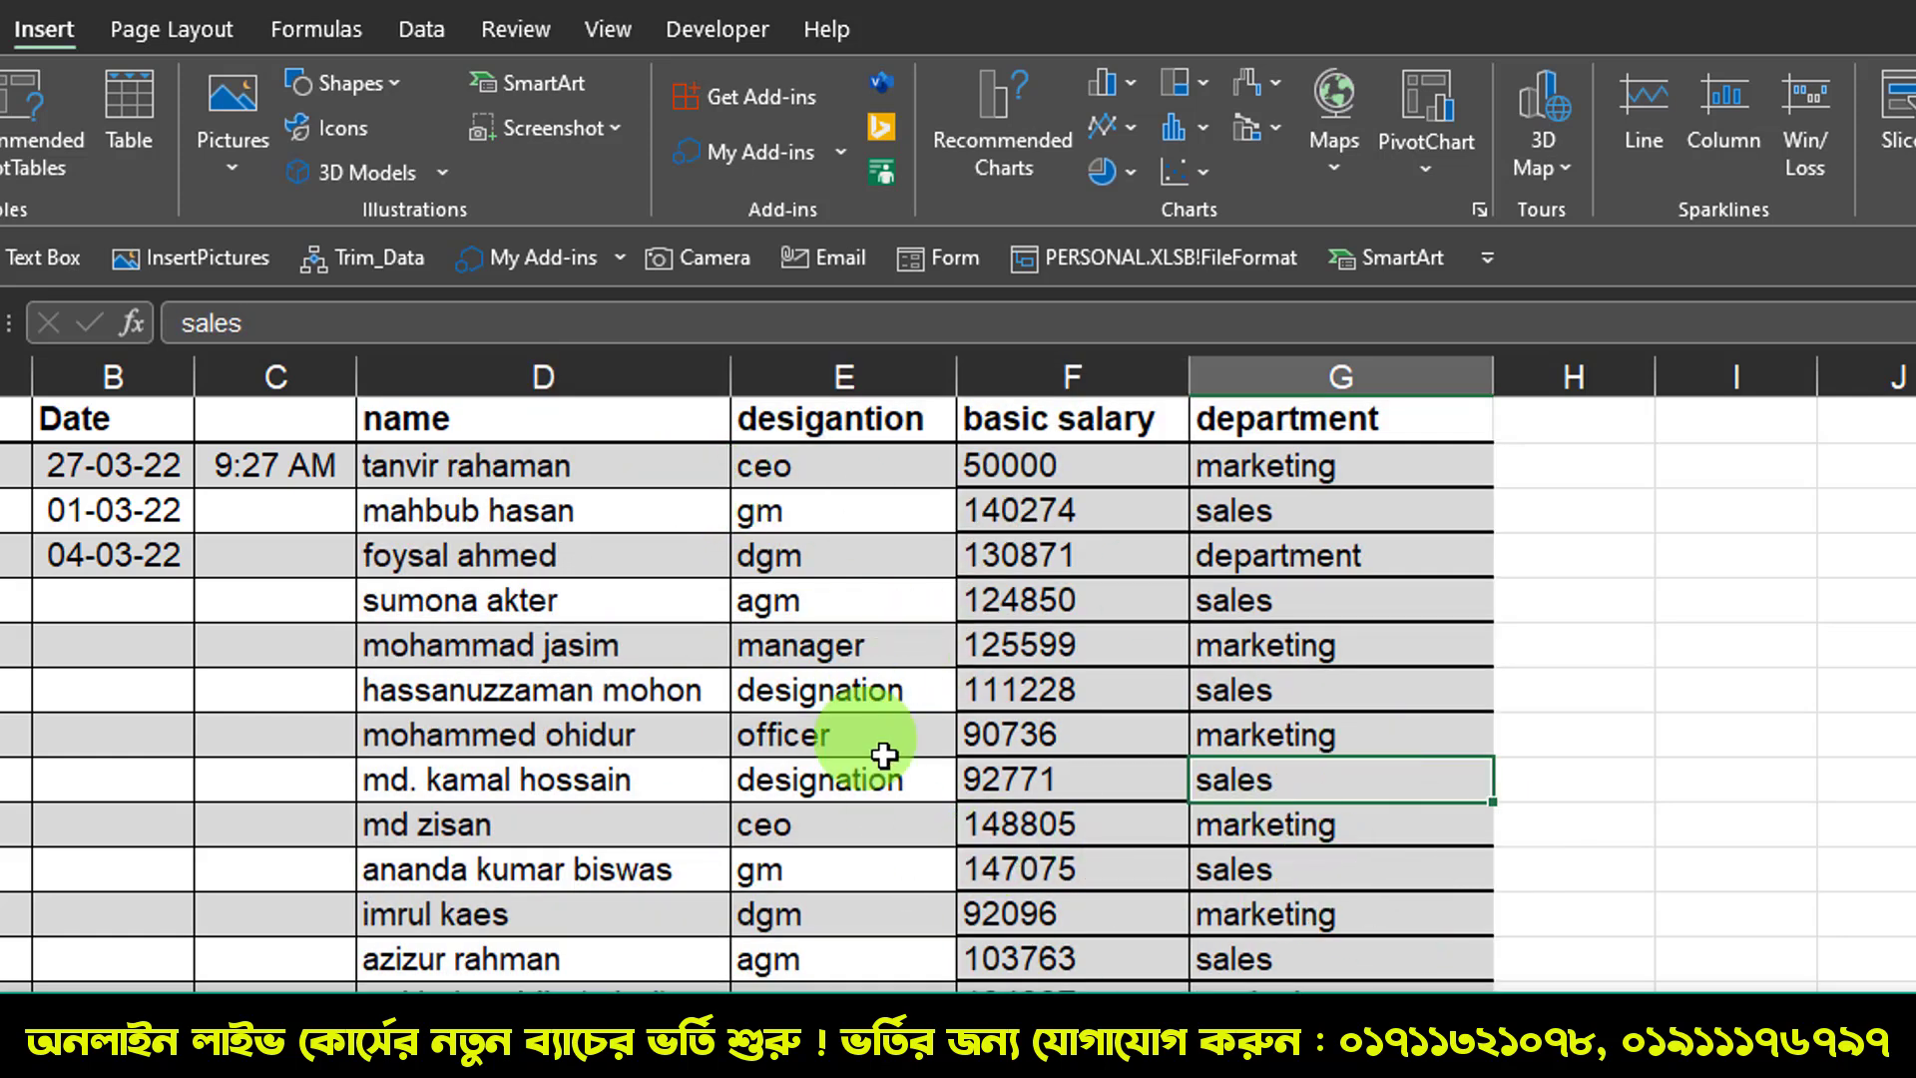
left_click_drag(440, 415, 1337, 998)
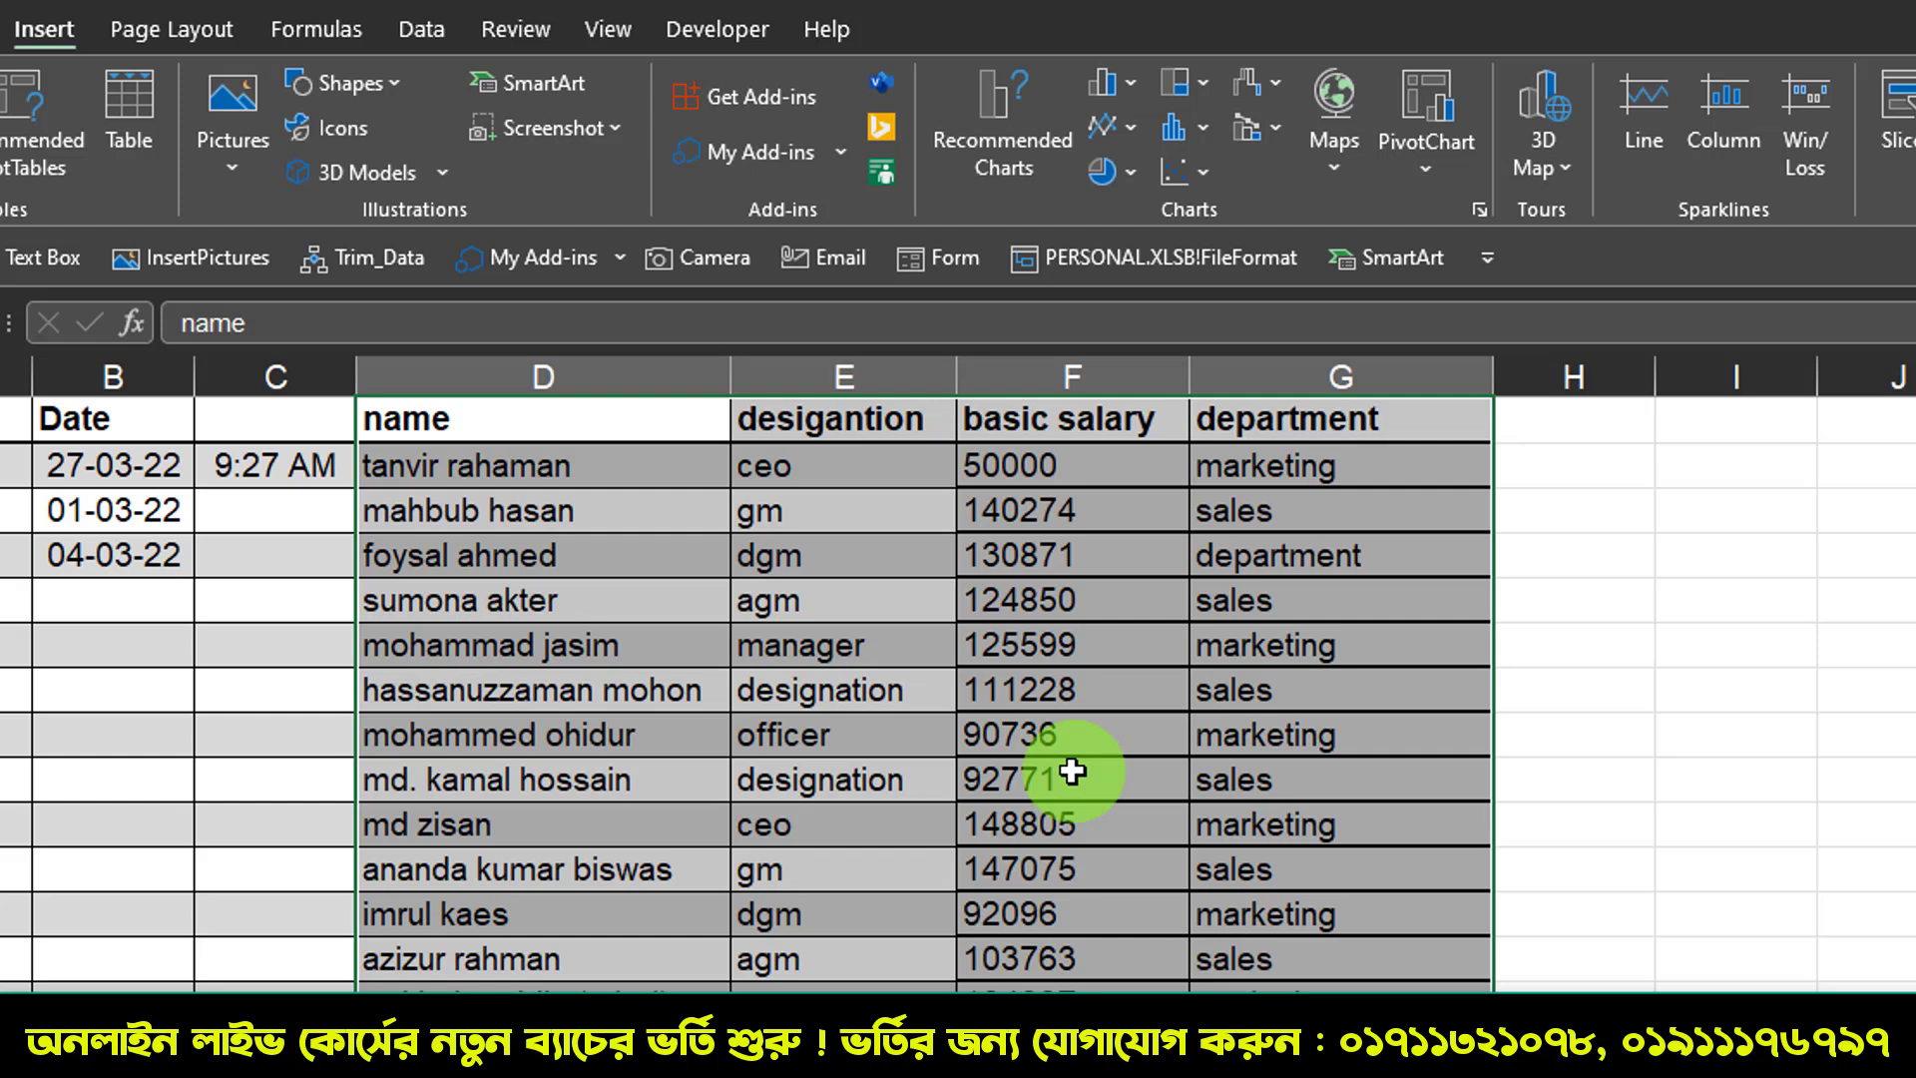
left_click(945, 597)
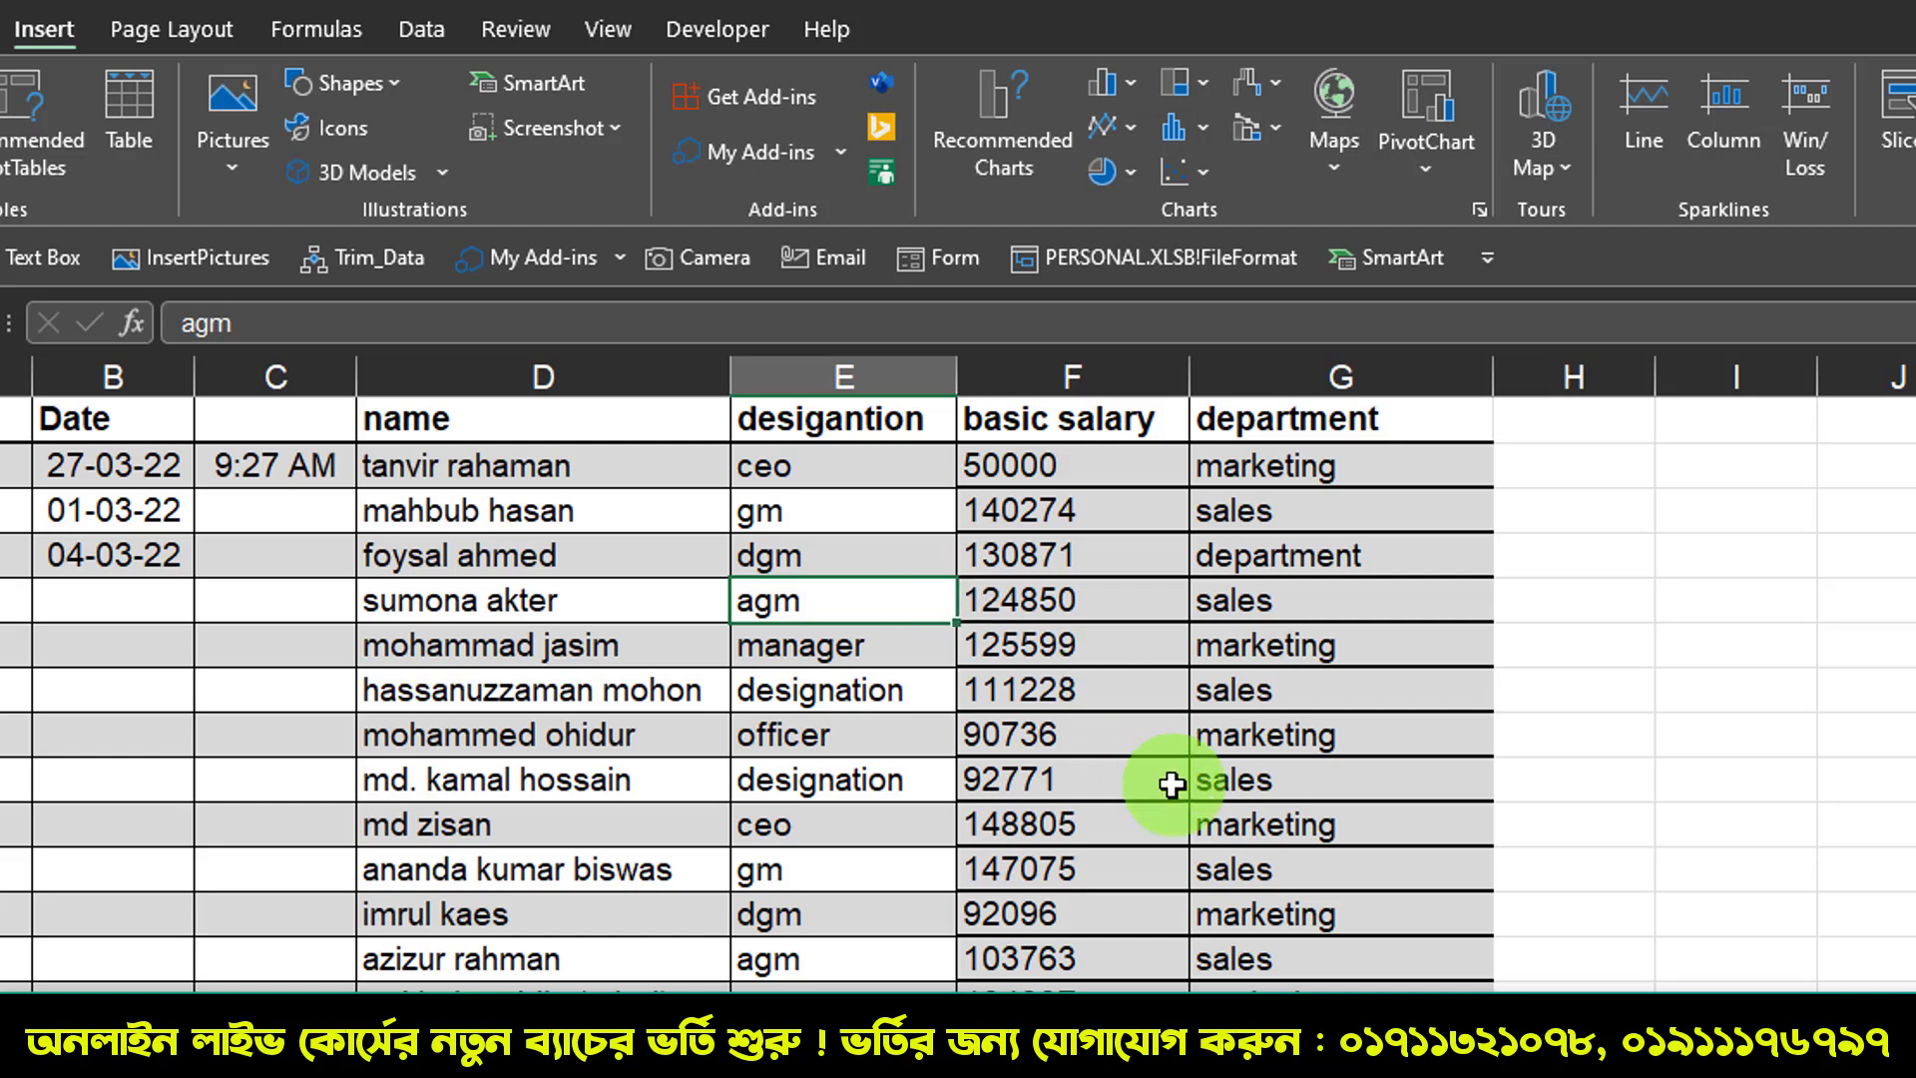
Step: Install the Change Case add-in from the Office add-ins store
left_click(755, 100)
left_click(710, 297)
type("change case")
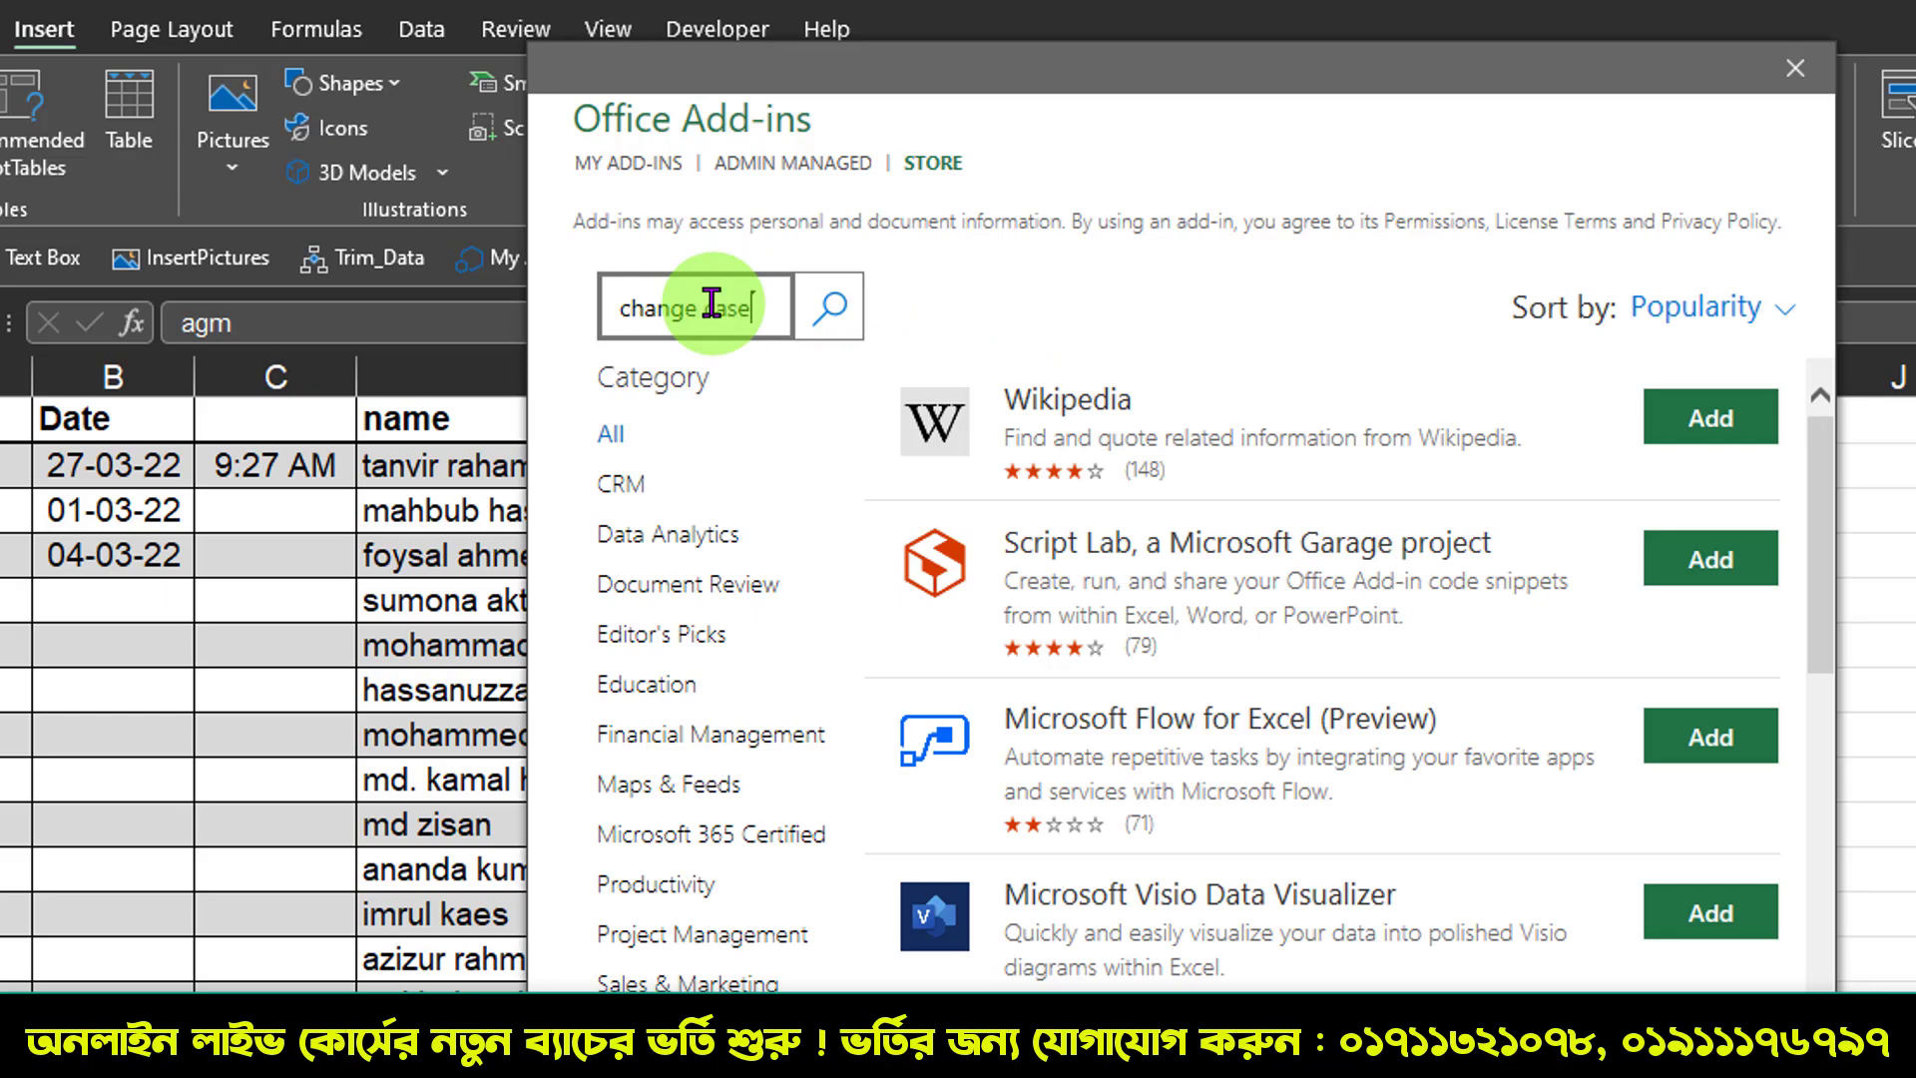
key("Return")
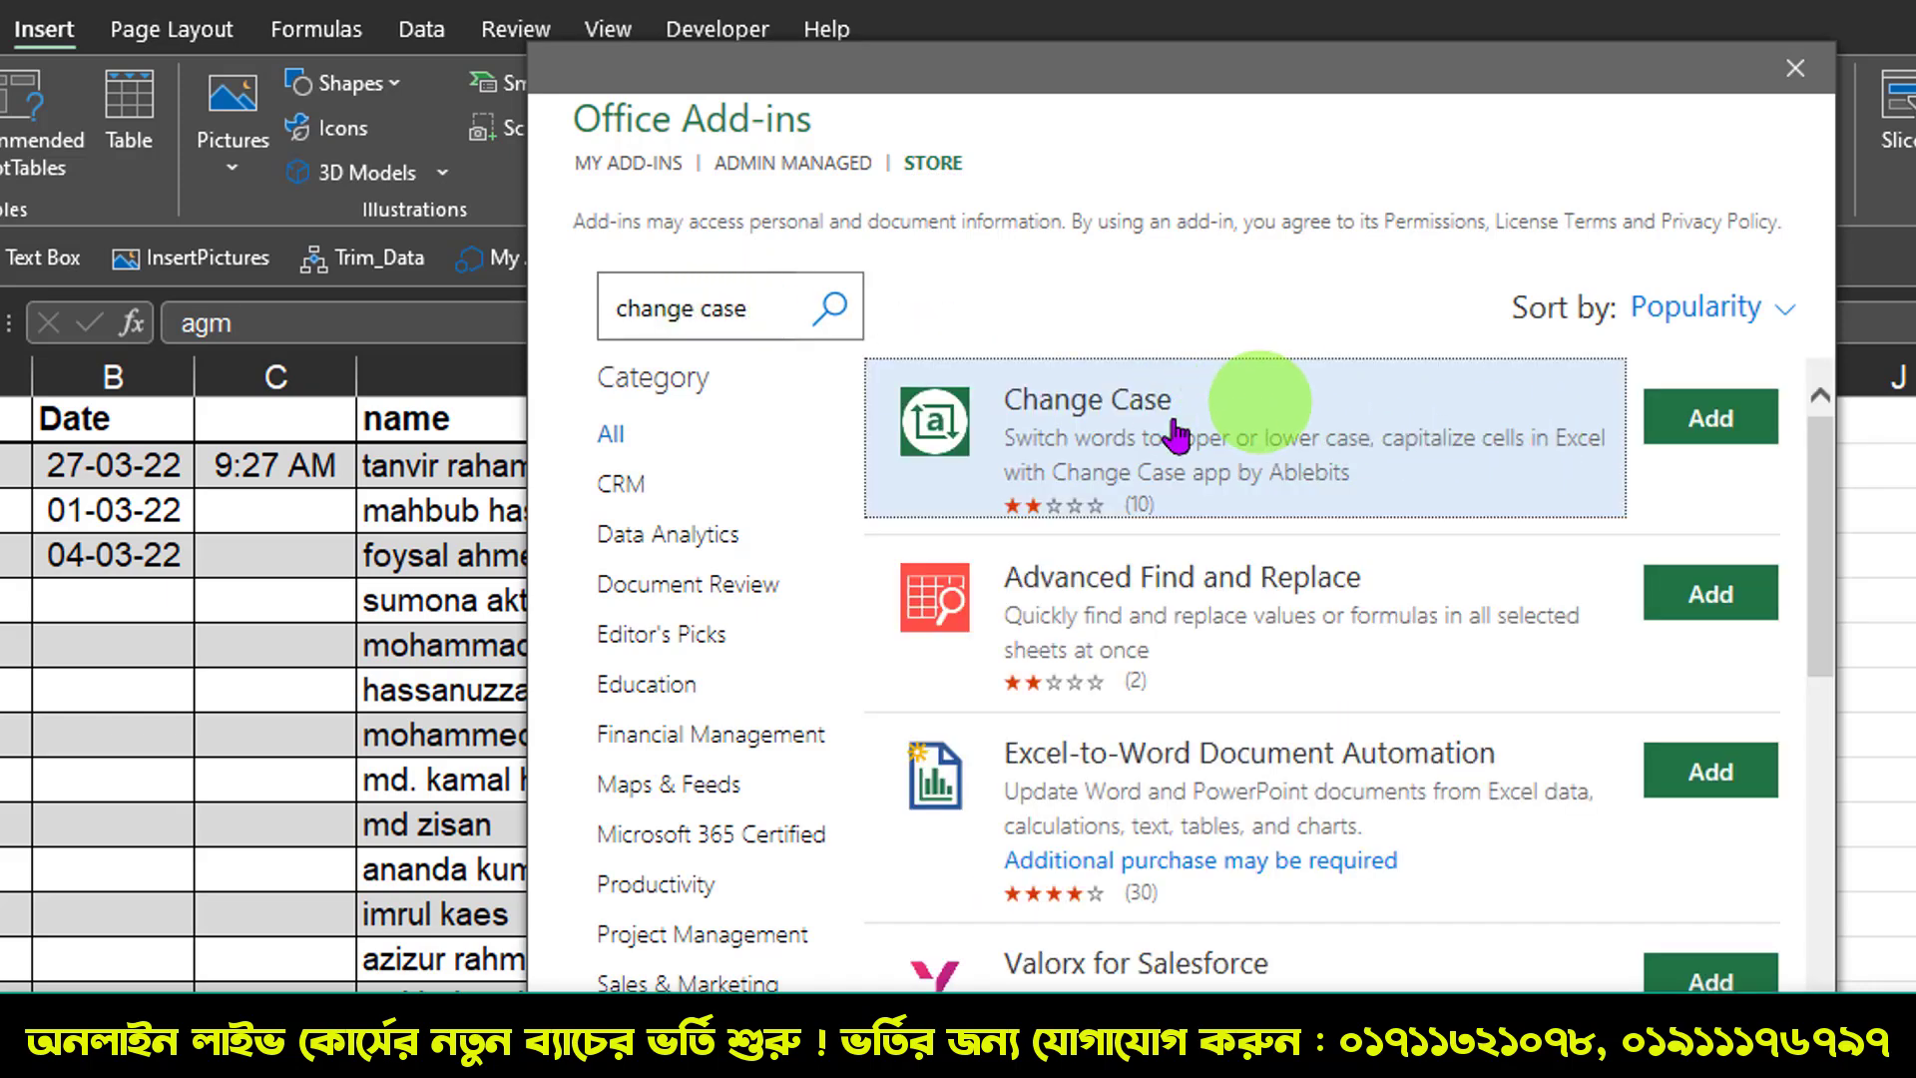
left_click(1724, 439)
left_click(1511, 692)
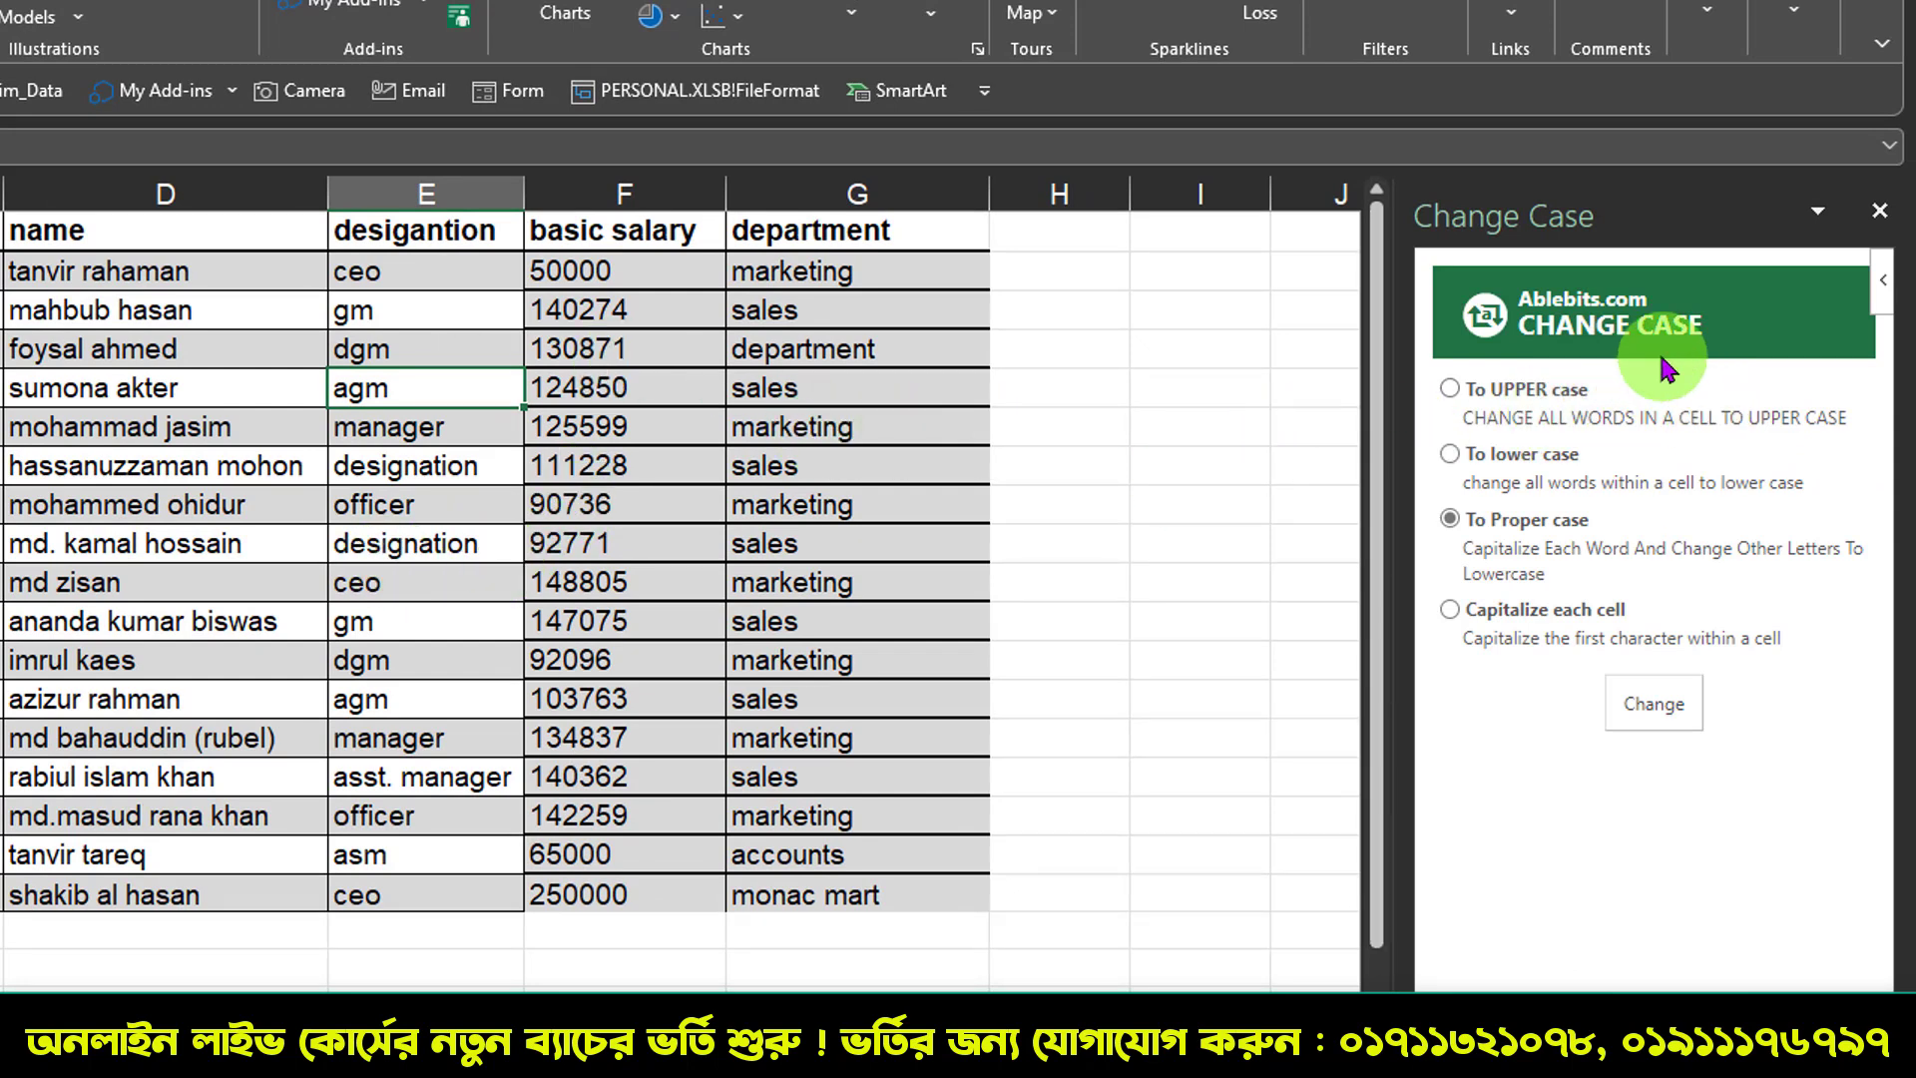
Step: Convert the employee table D1:G18 to Proper Case
left_click(255, 195)
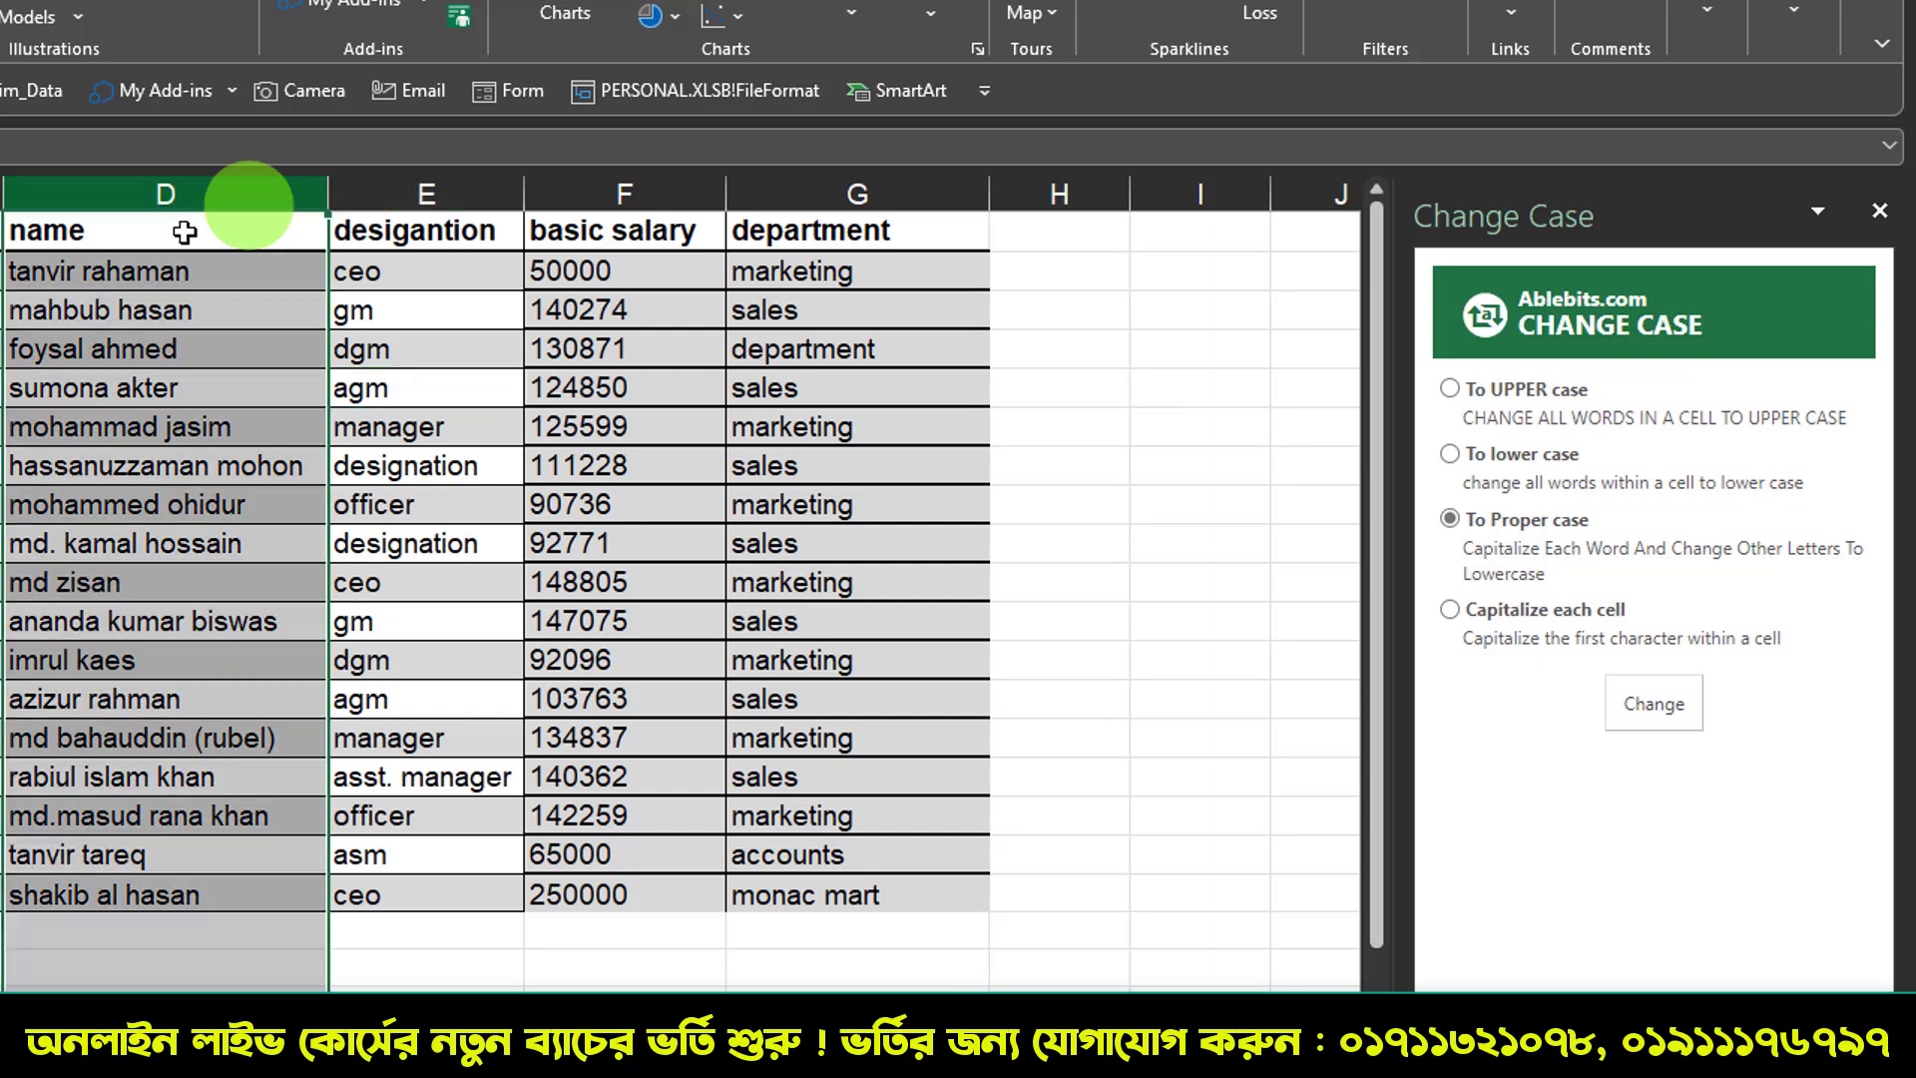
left_click(95, 234)
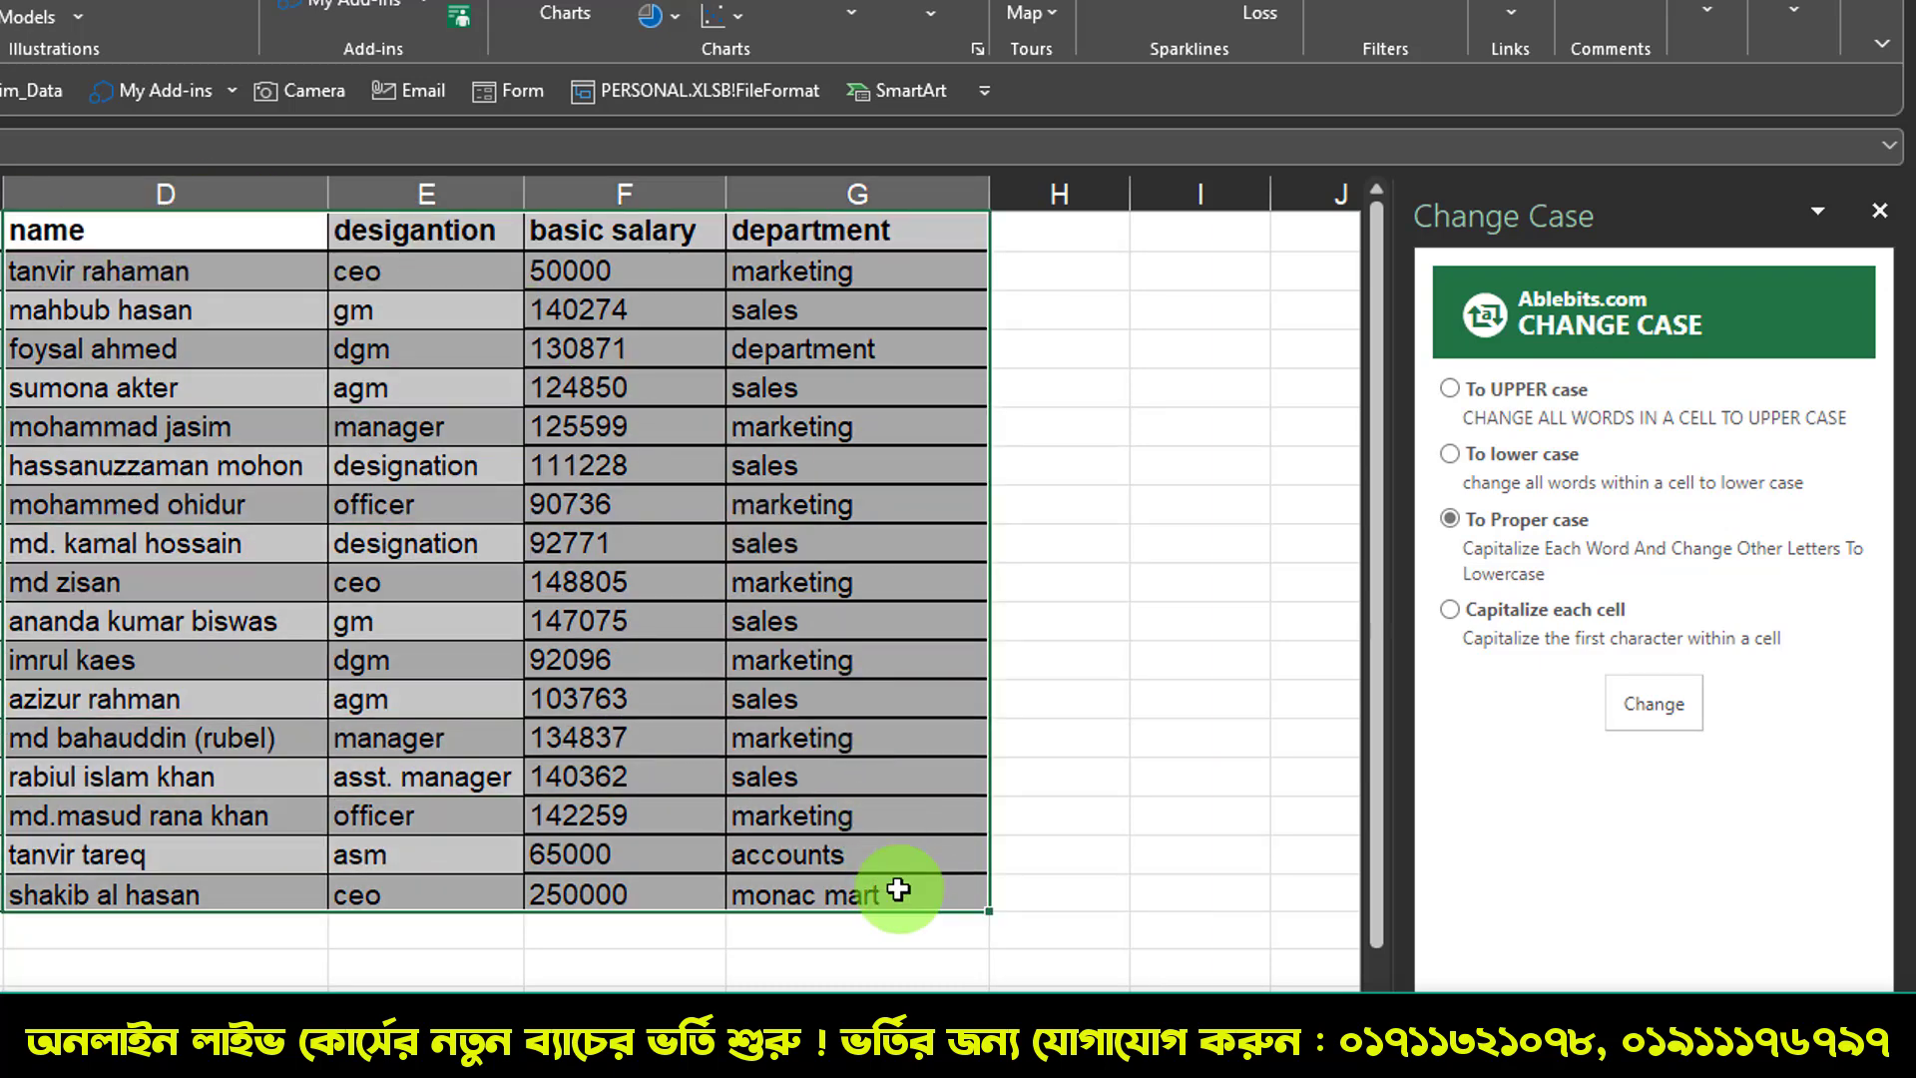
left_click_drag(95, 233, 894, 885)
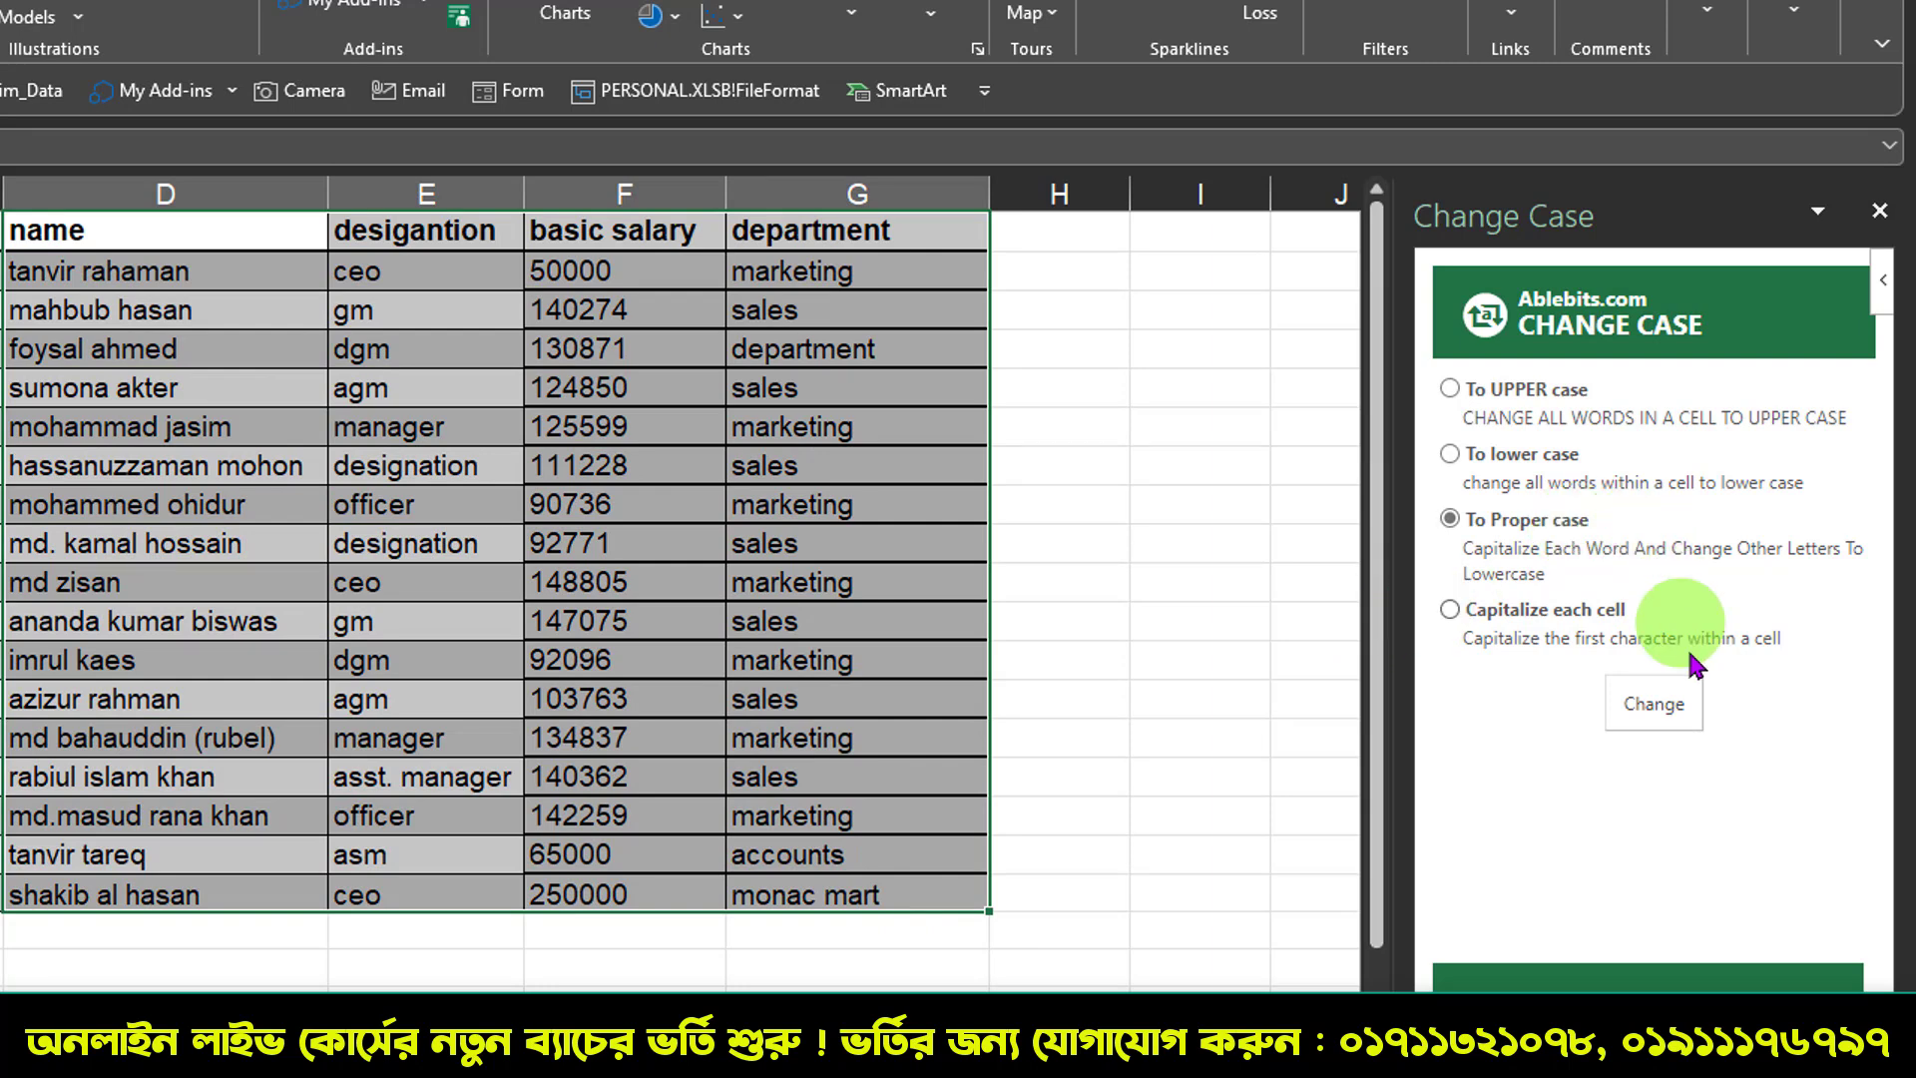
left_click(1672, 706)
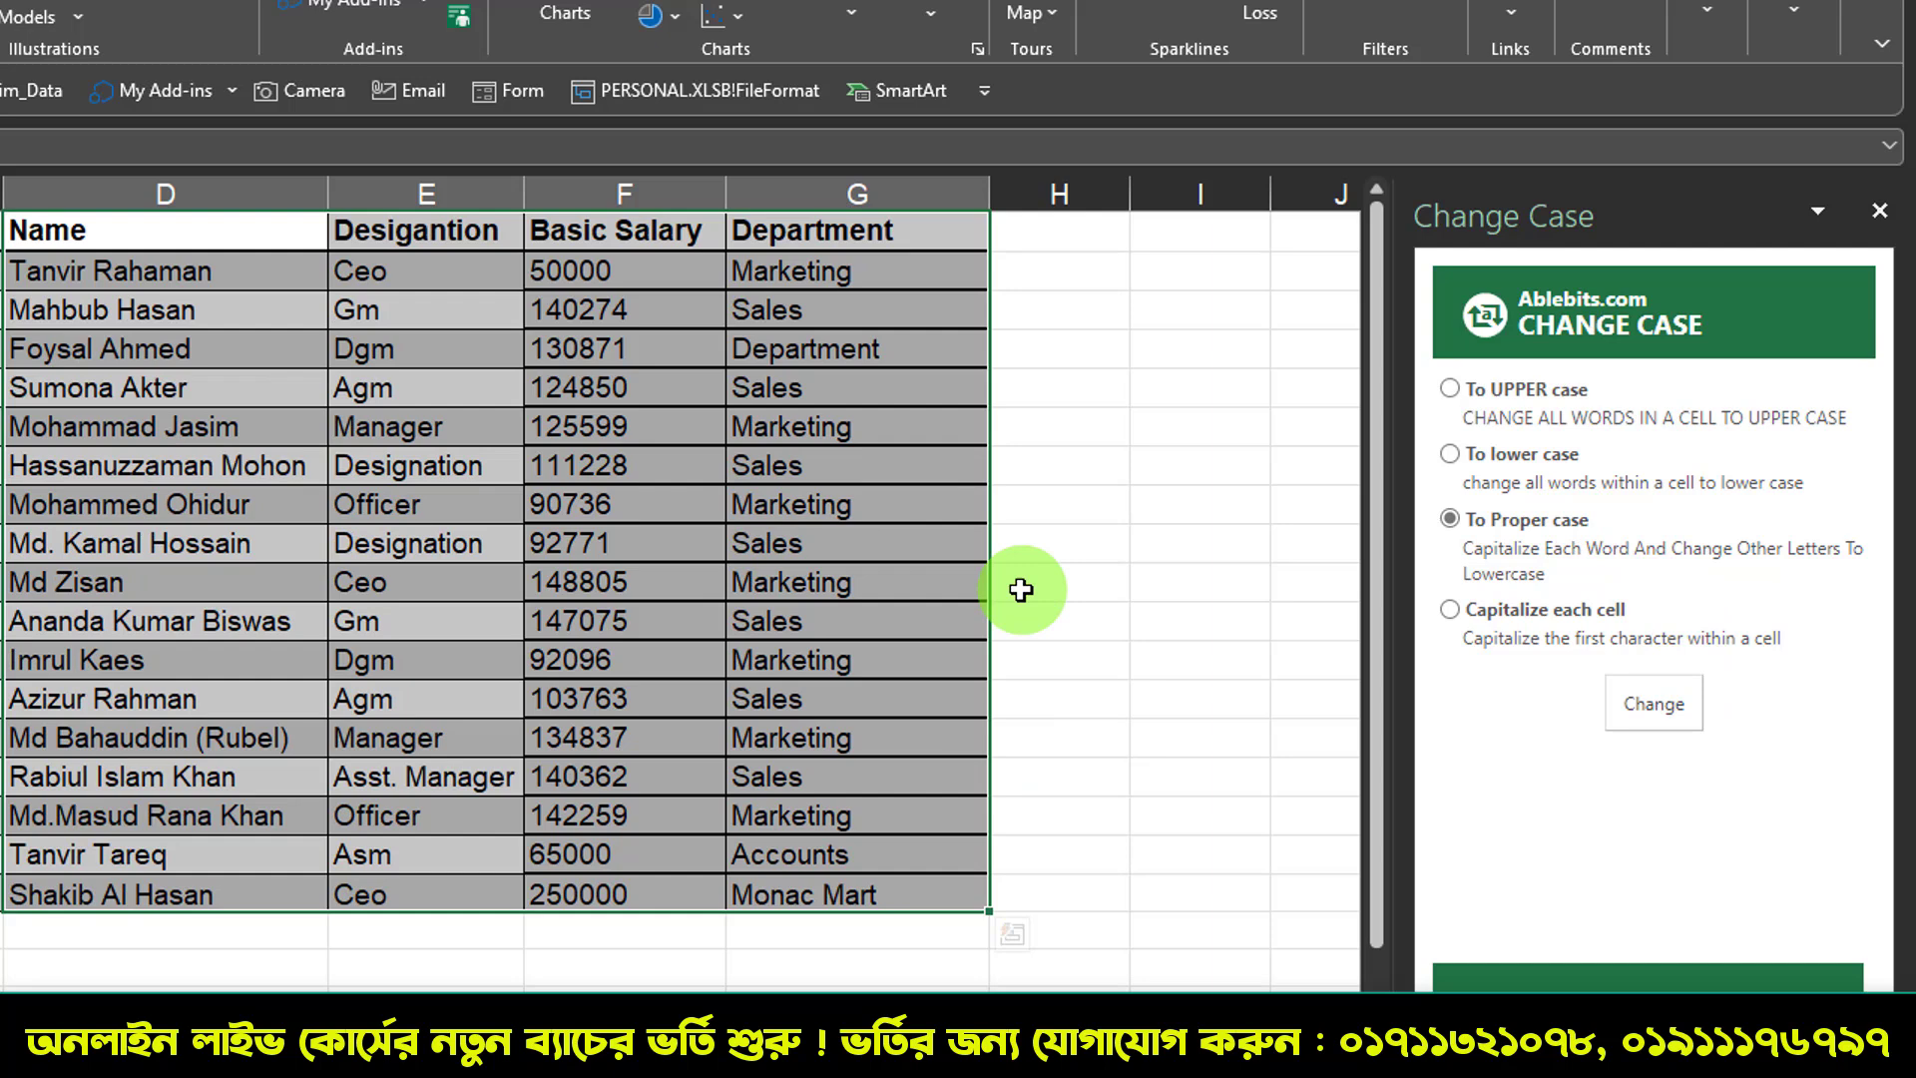
Step: Try lower and UPPER case, undo back to Proper Case, and close the Change Case pane
left_click(1448, 454)
left_click(740, 427)
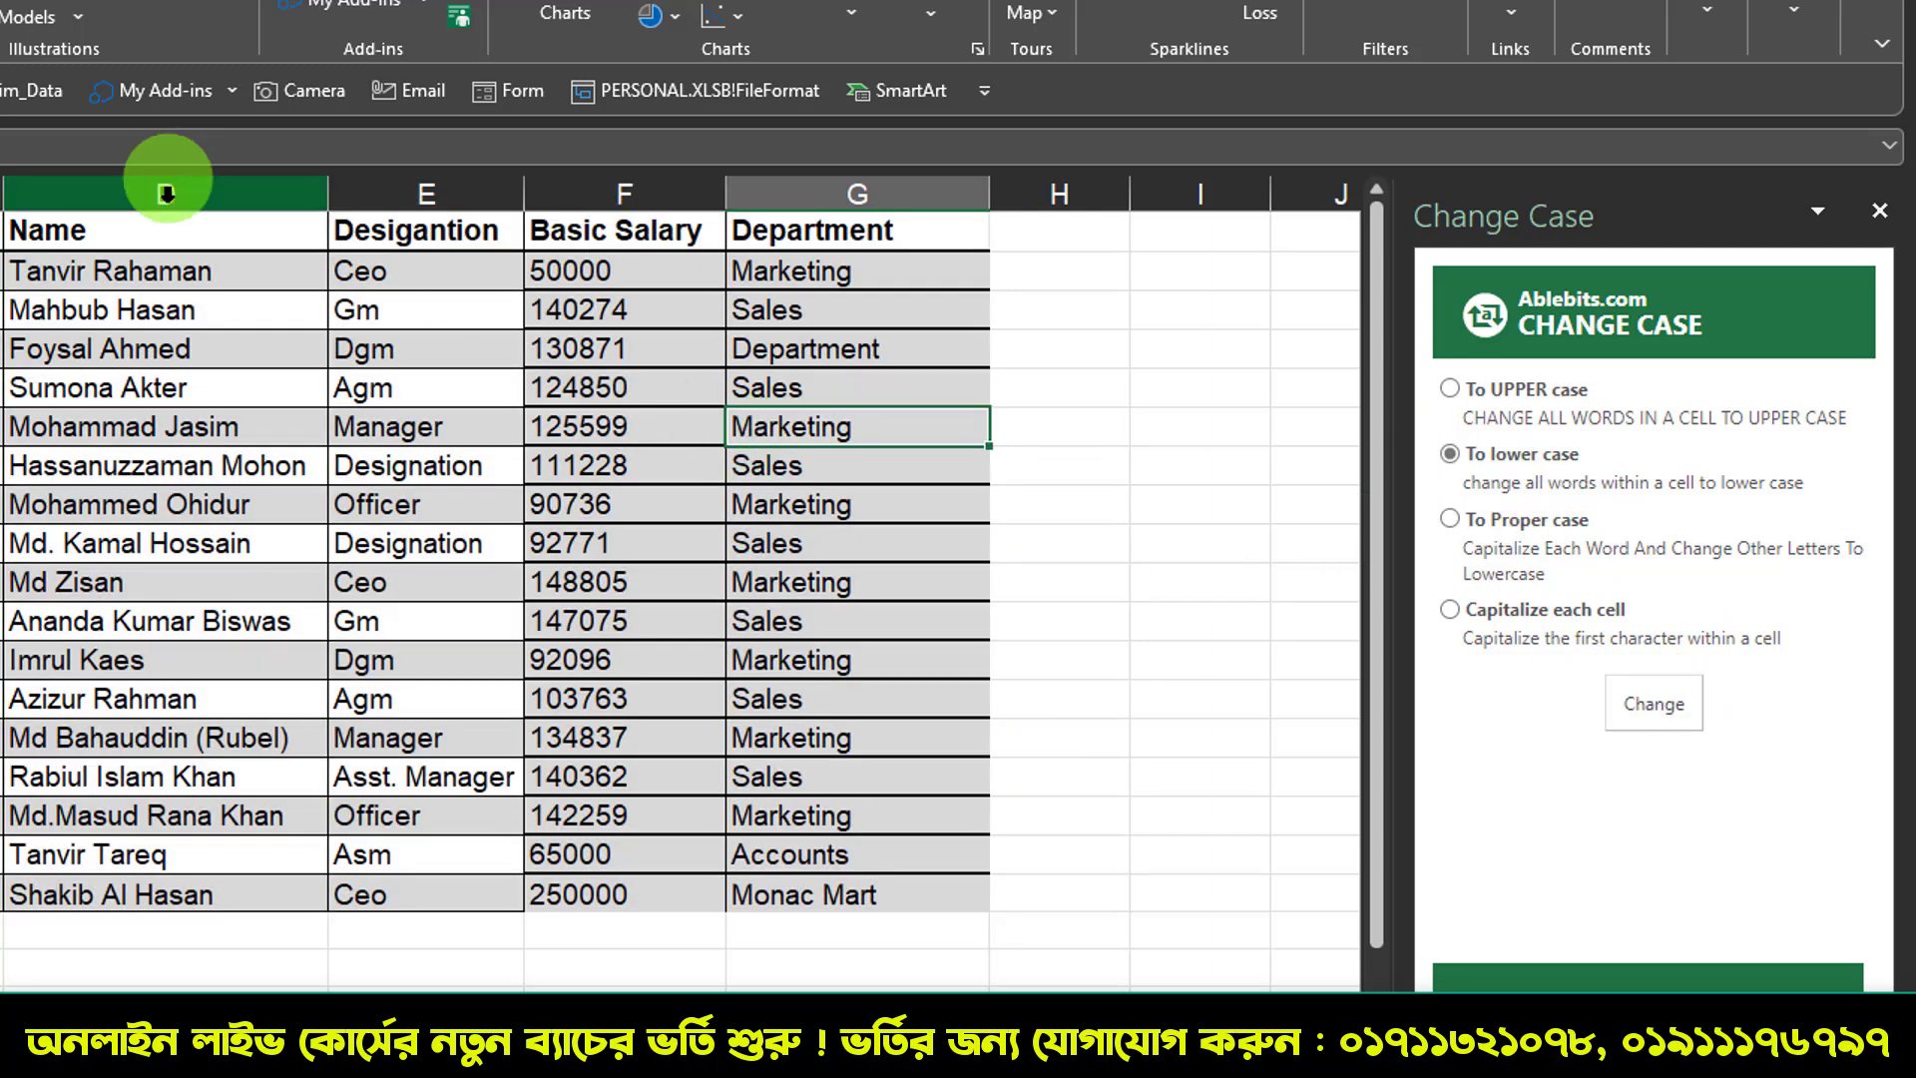
mouse_move(151, 243)
left_mouse_down()
mouse_move(769, 731)
mouse_move(878, 895)
left_mouse_up()
left_click(1648, 706)
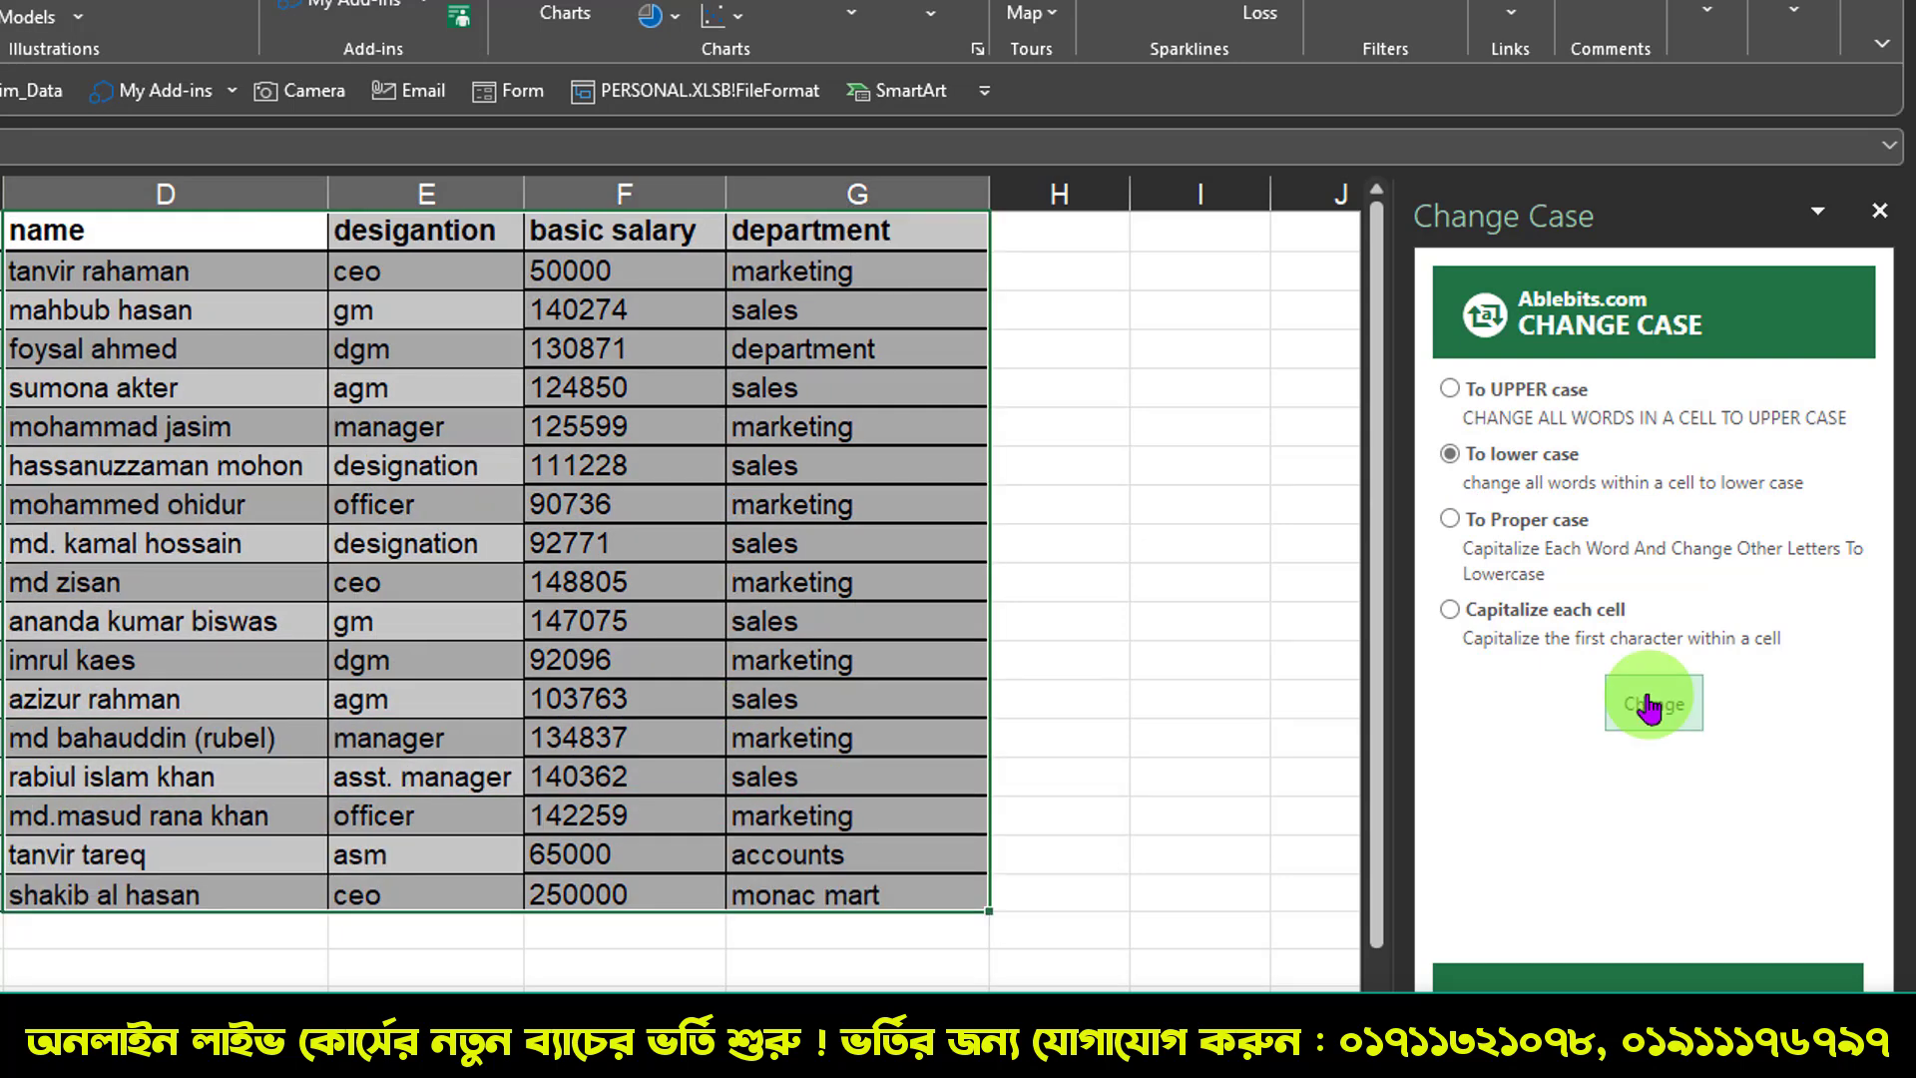
left_click(1449, 389)
left_click(1668, 706)
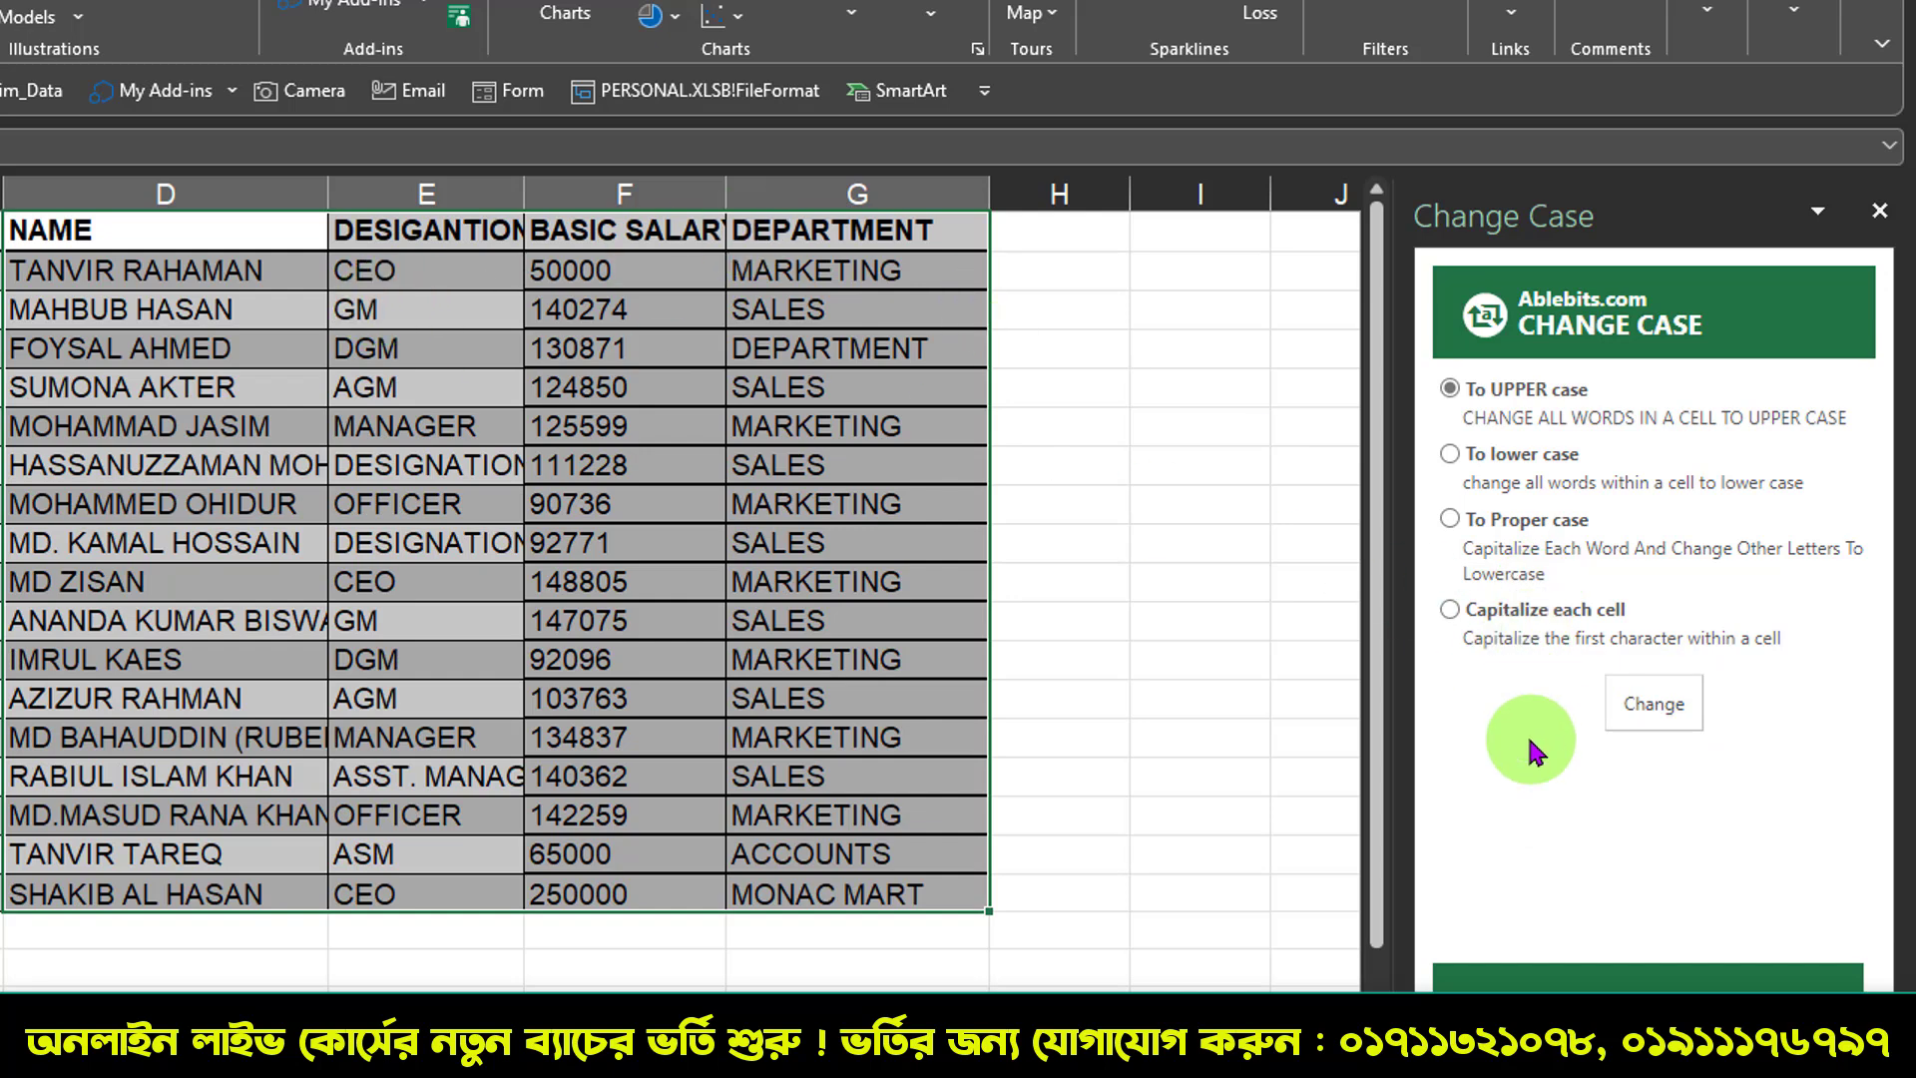
key("ctrl+z")
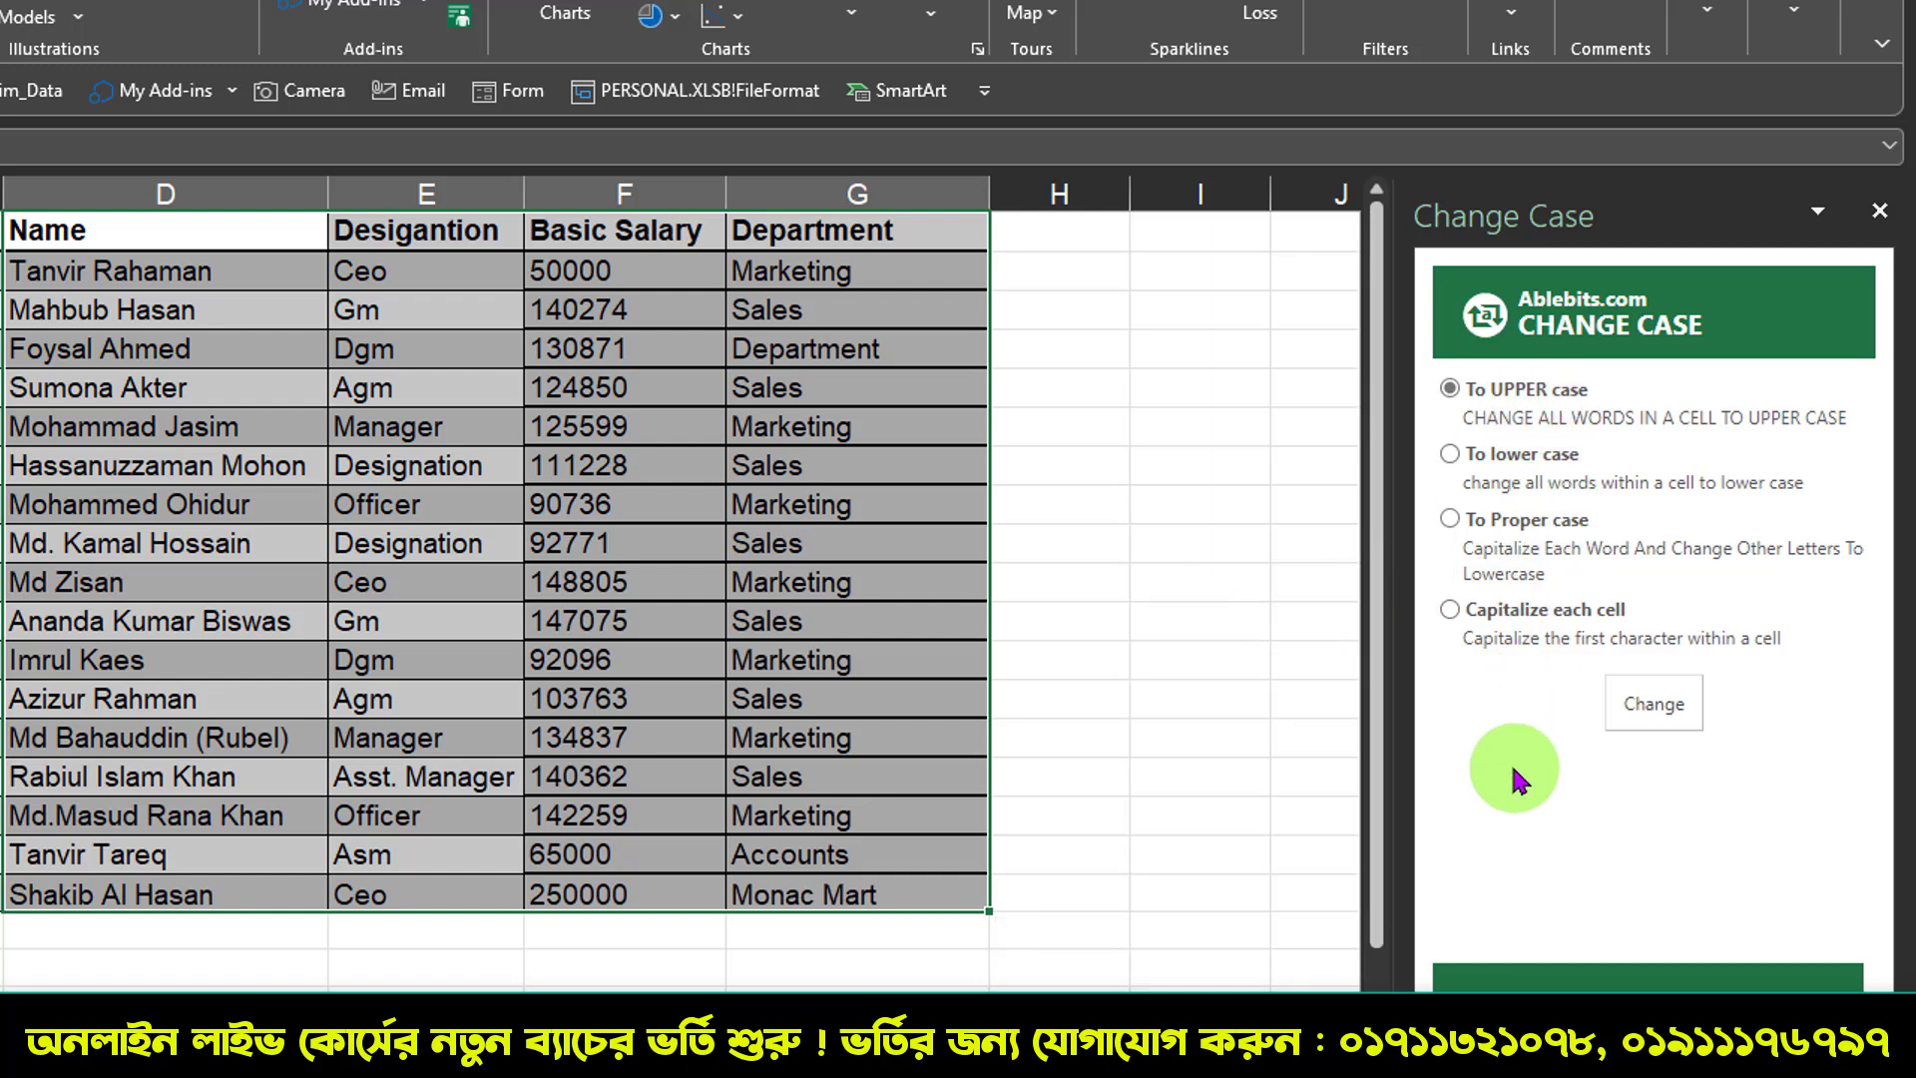
left_click(1881, 210)
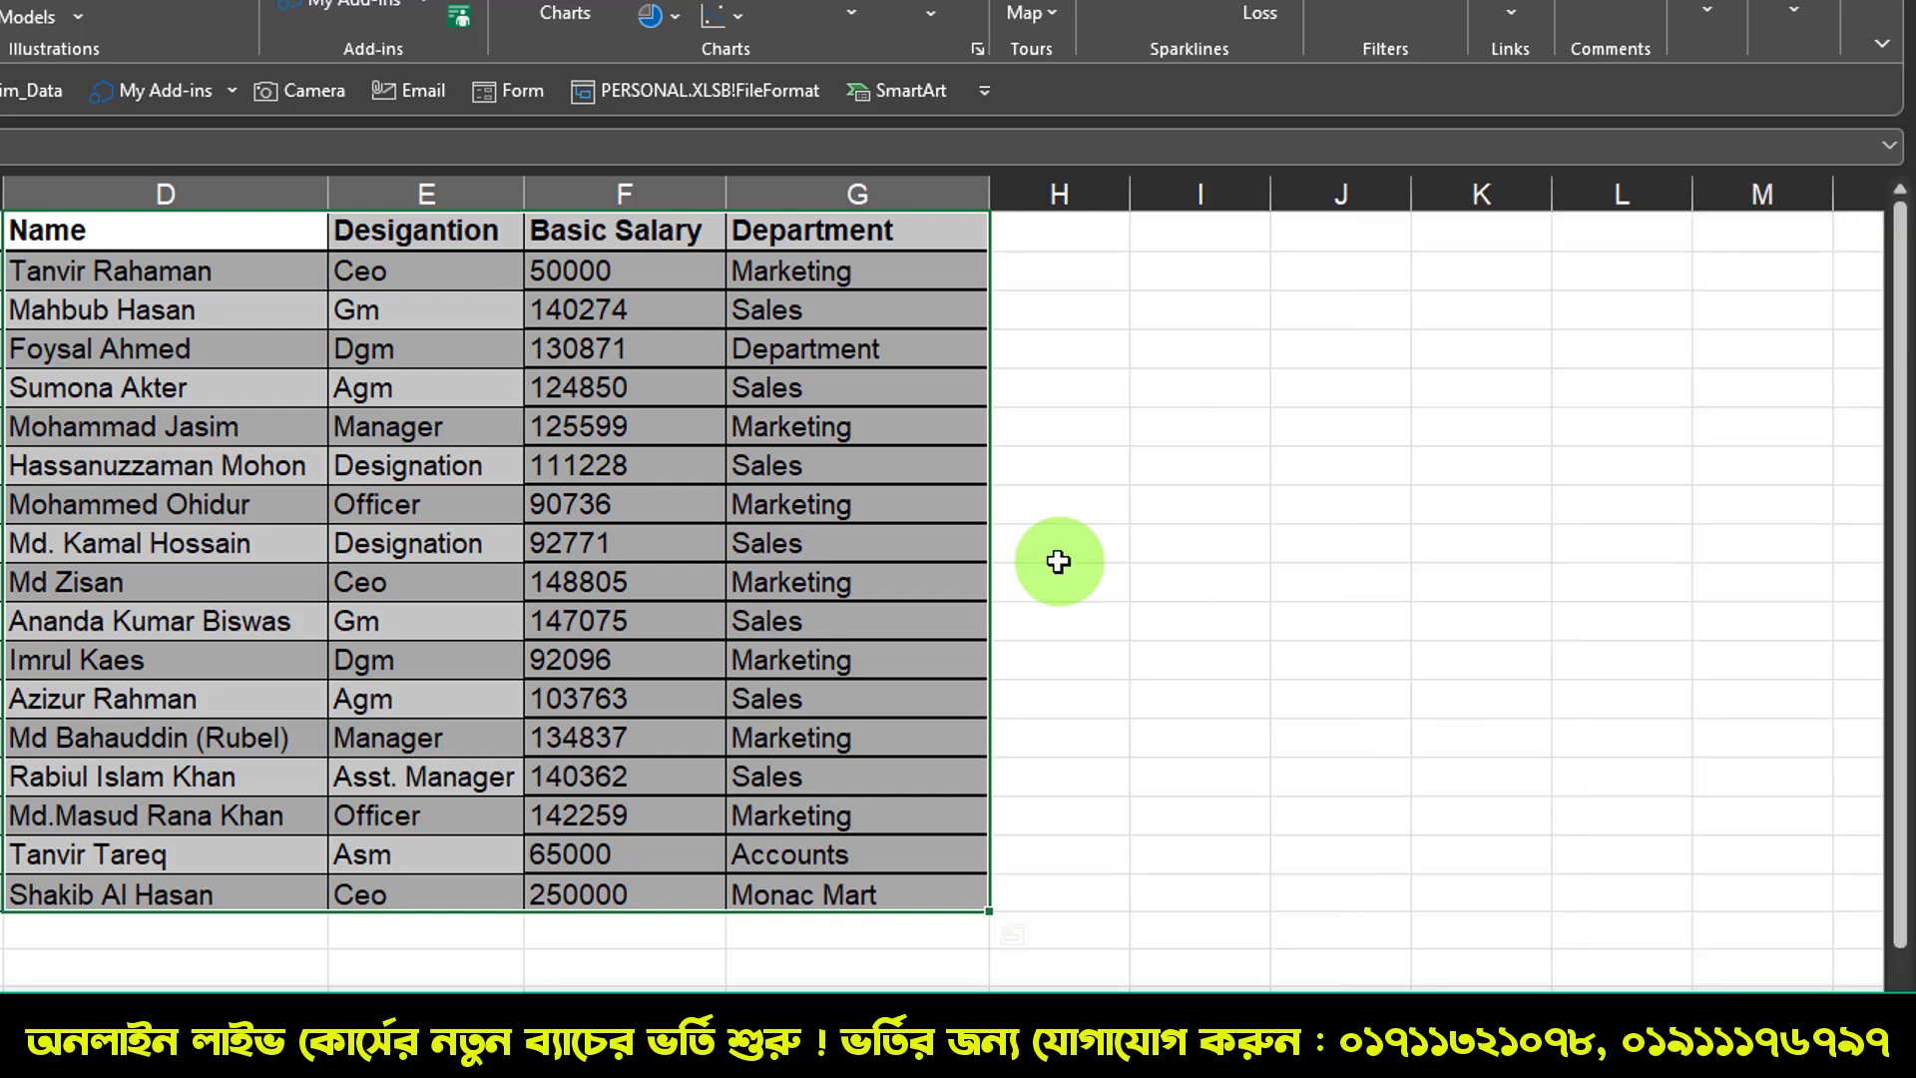
Step: Insert a blank column E before the Designation column
left_click(963, 550)
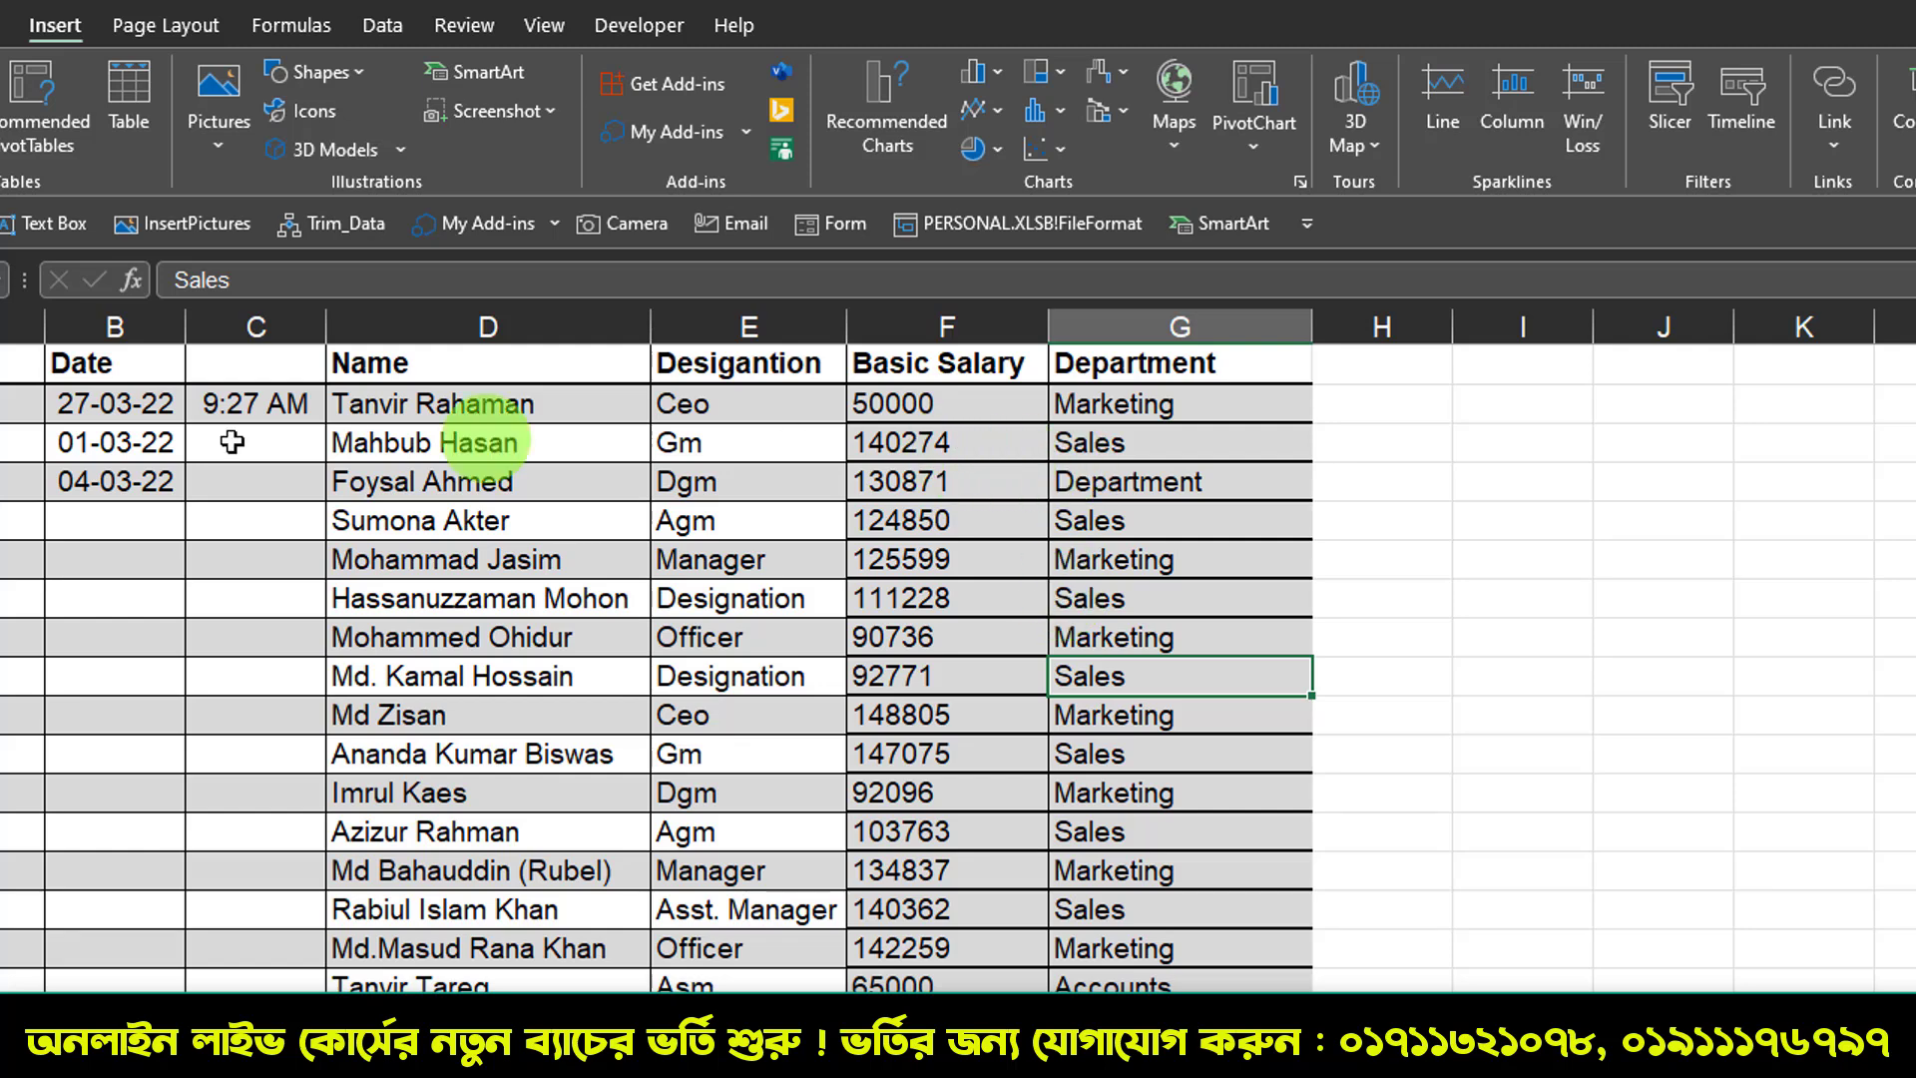
right_click(786, 326)
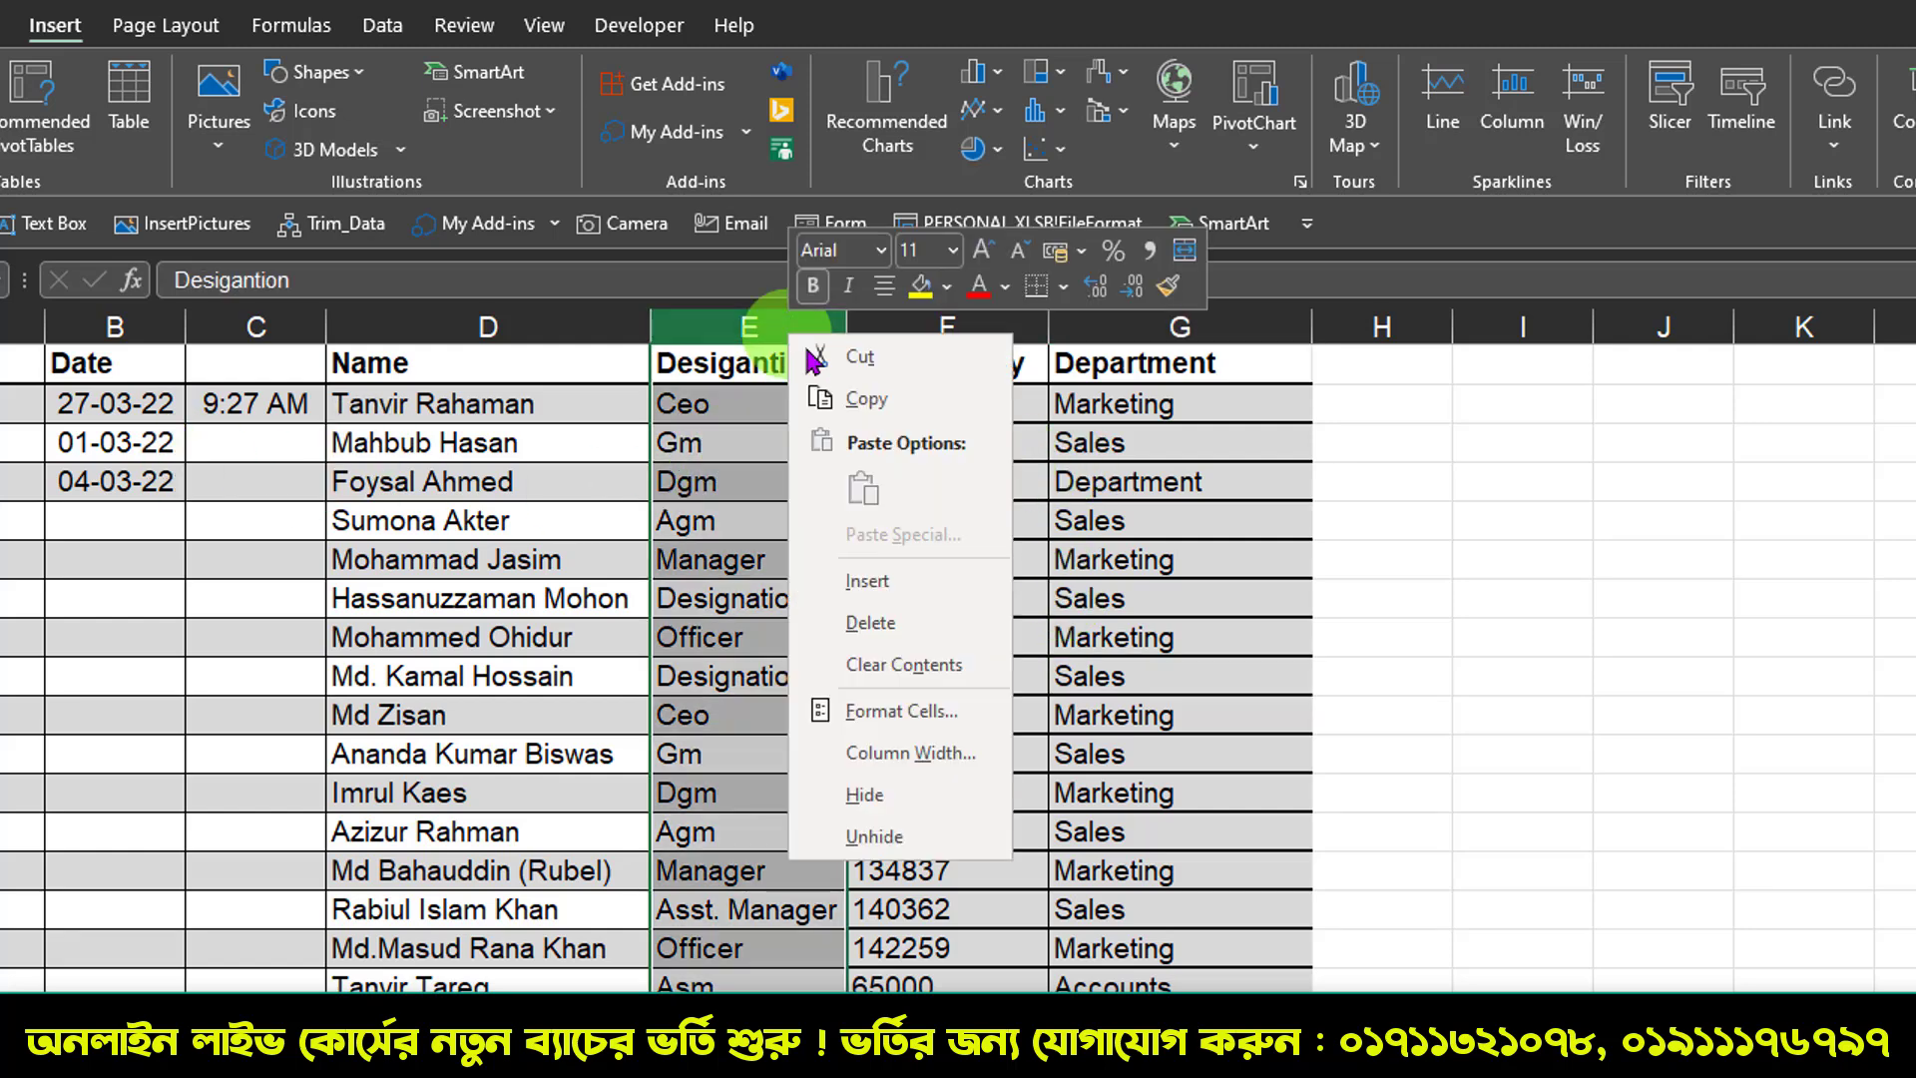
left_click(903, 577)
left_click(788, 415)
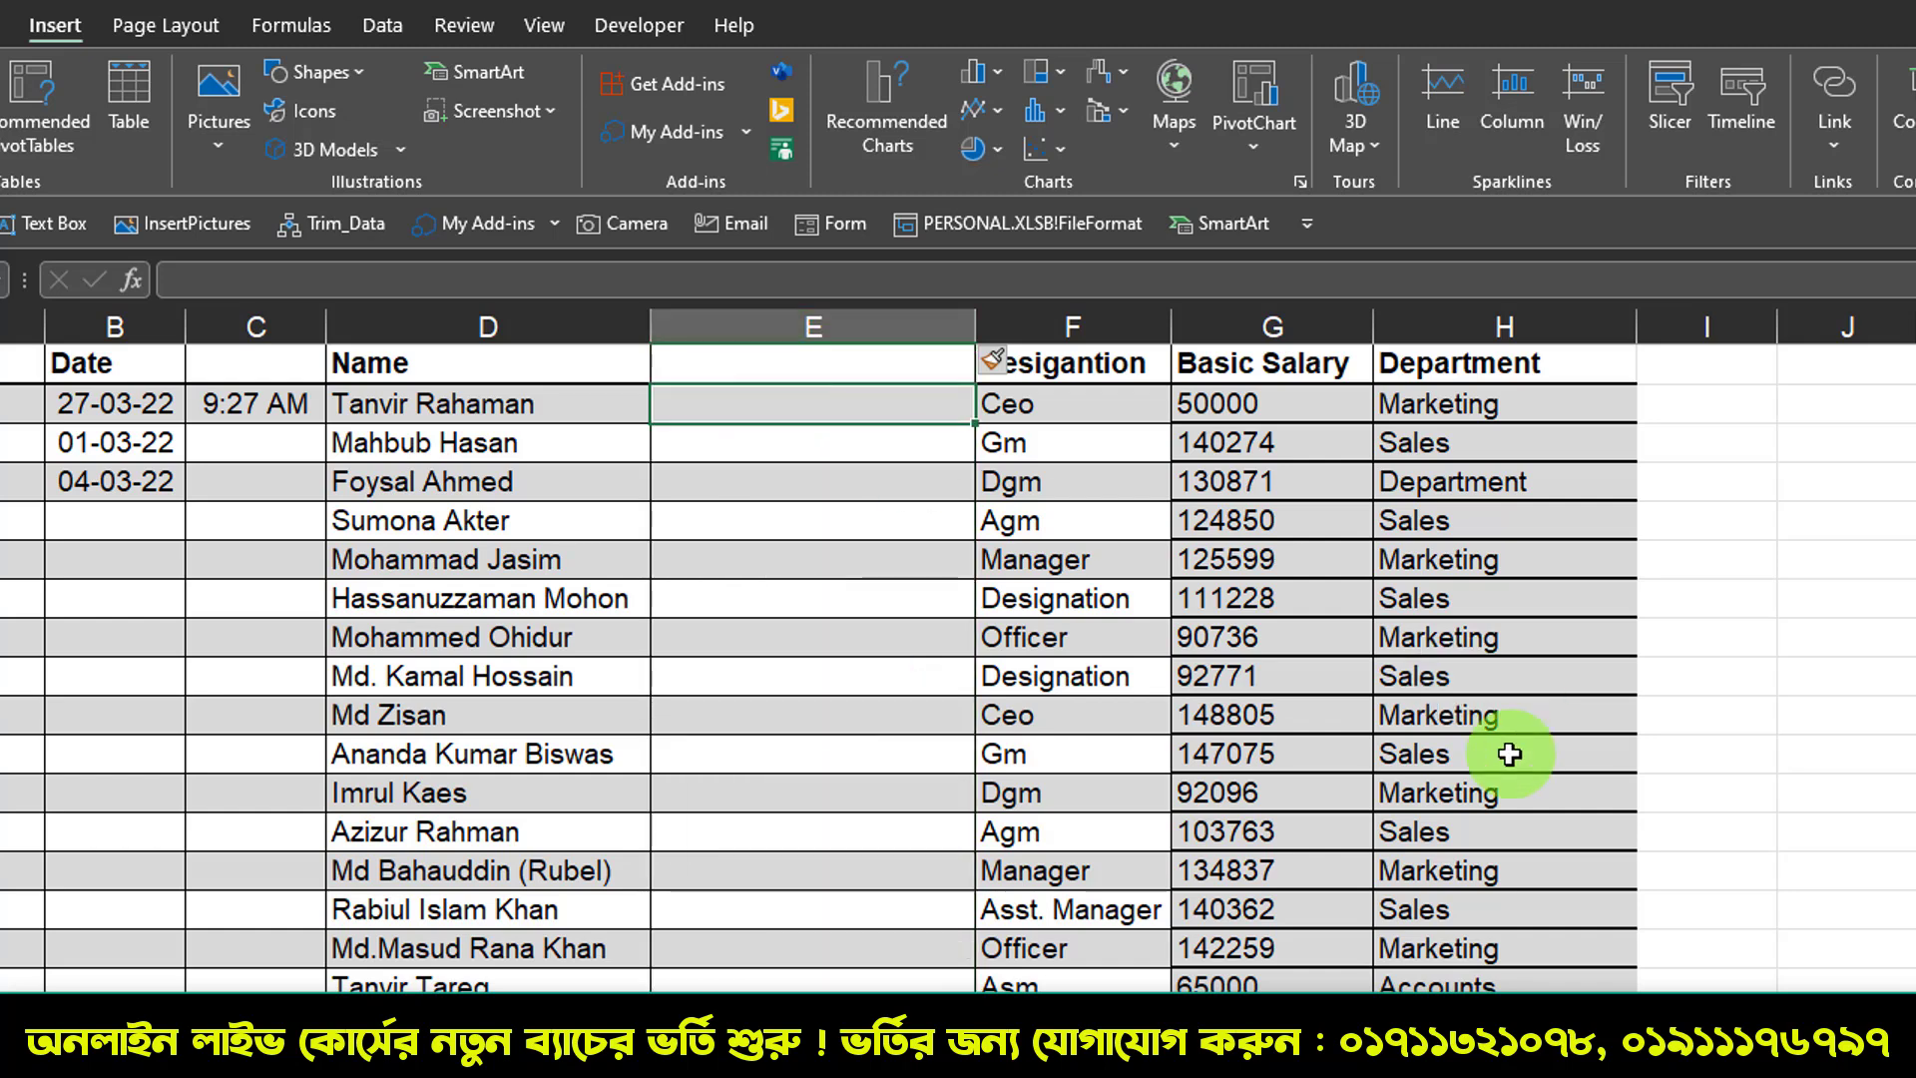
type("www.")
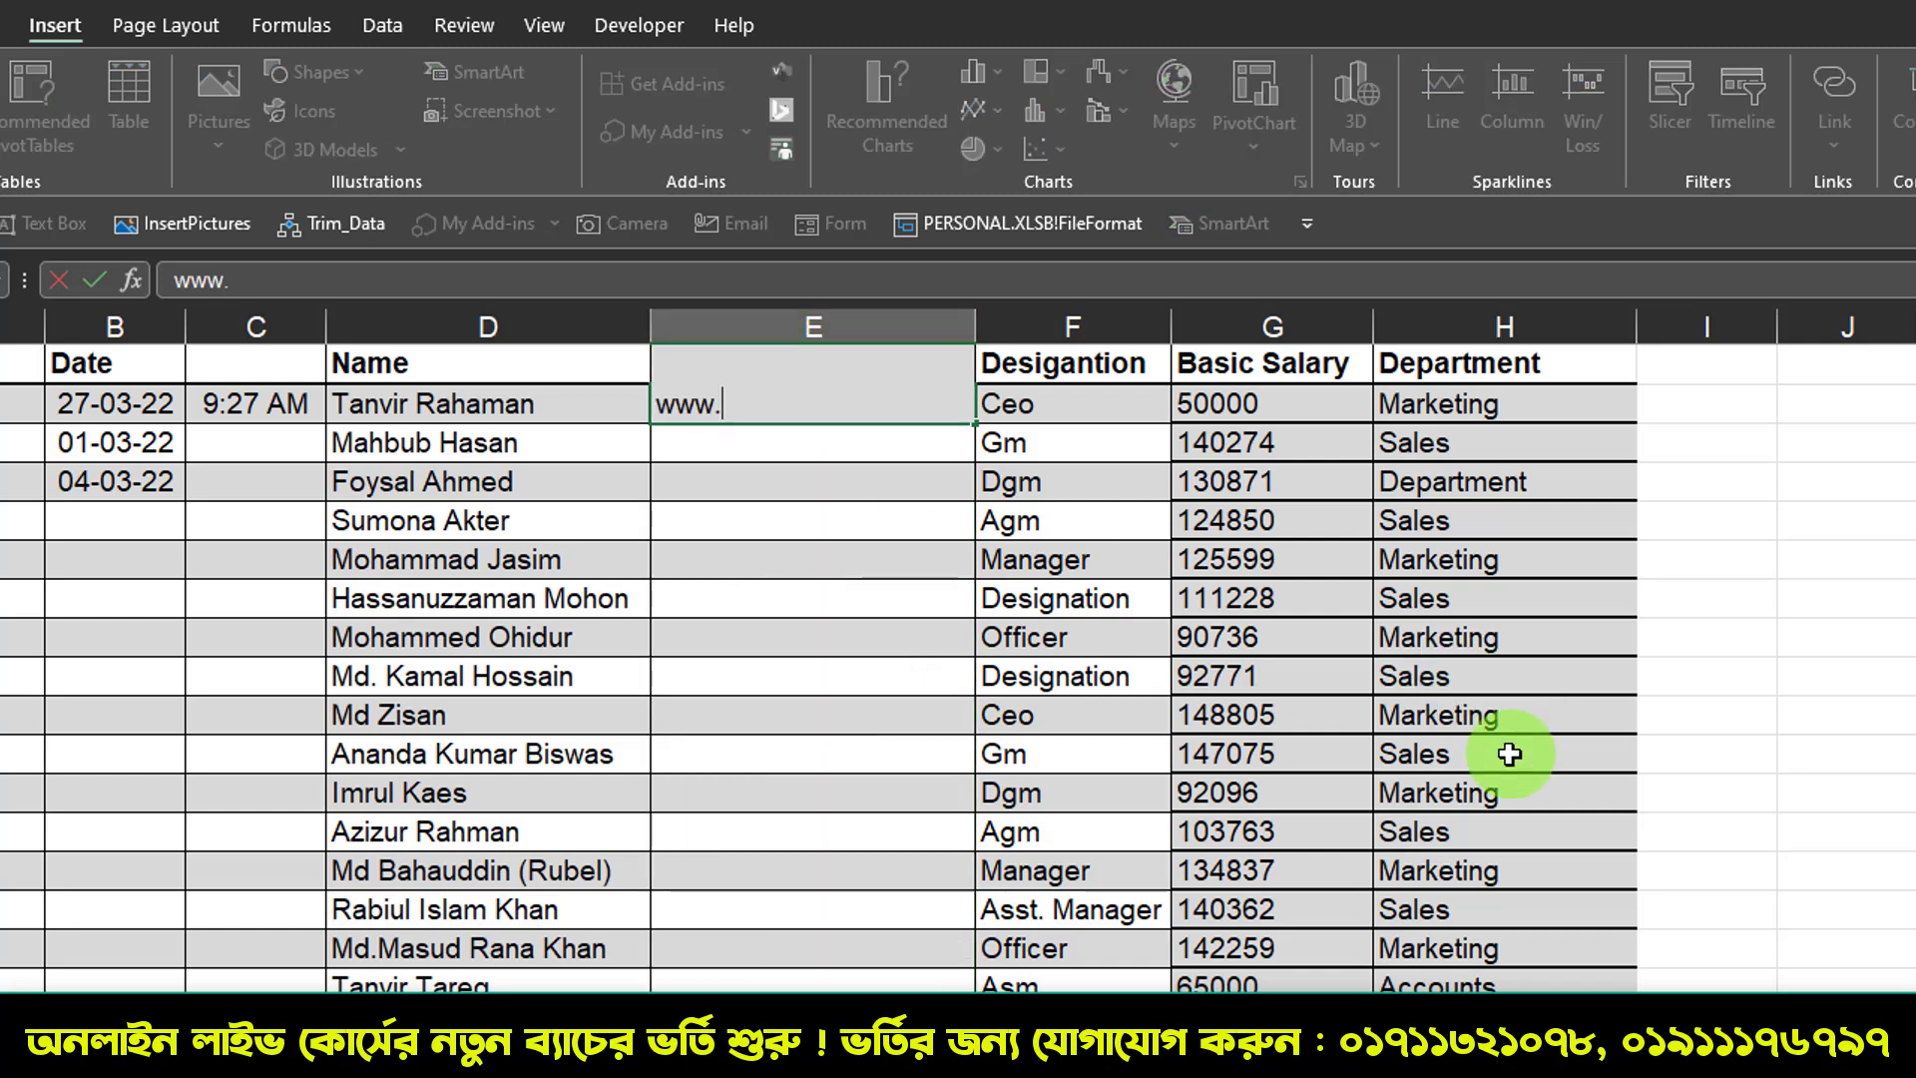
type("tanviraca")
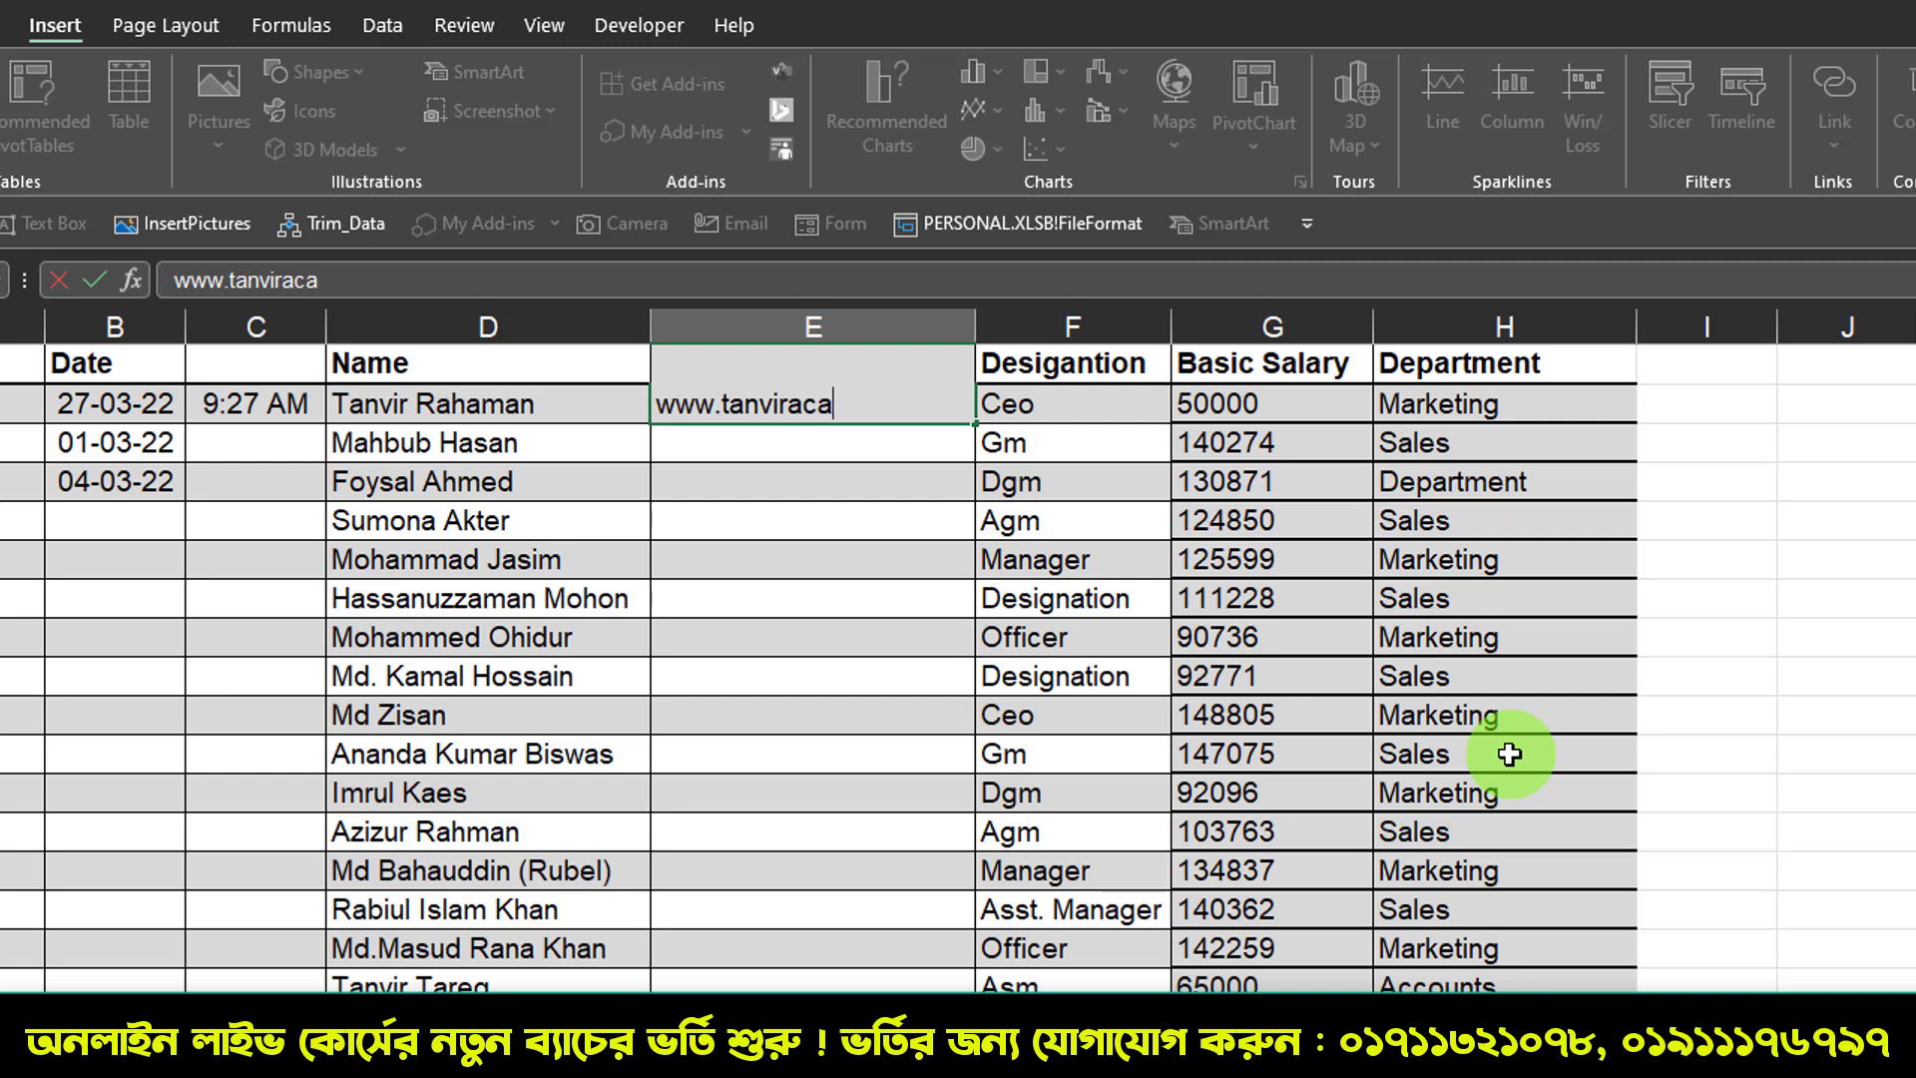
type("demy.com")
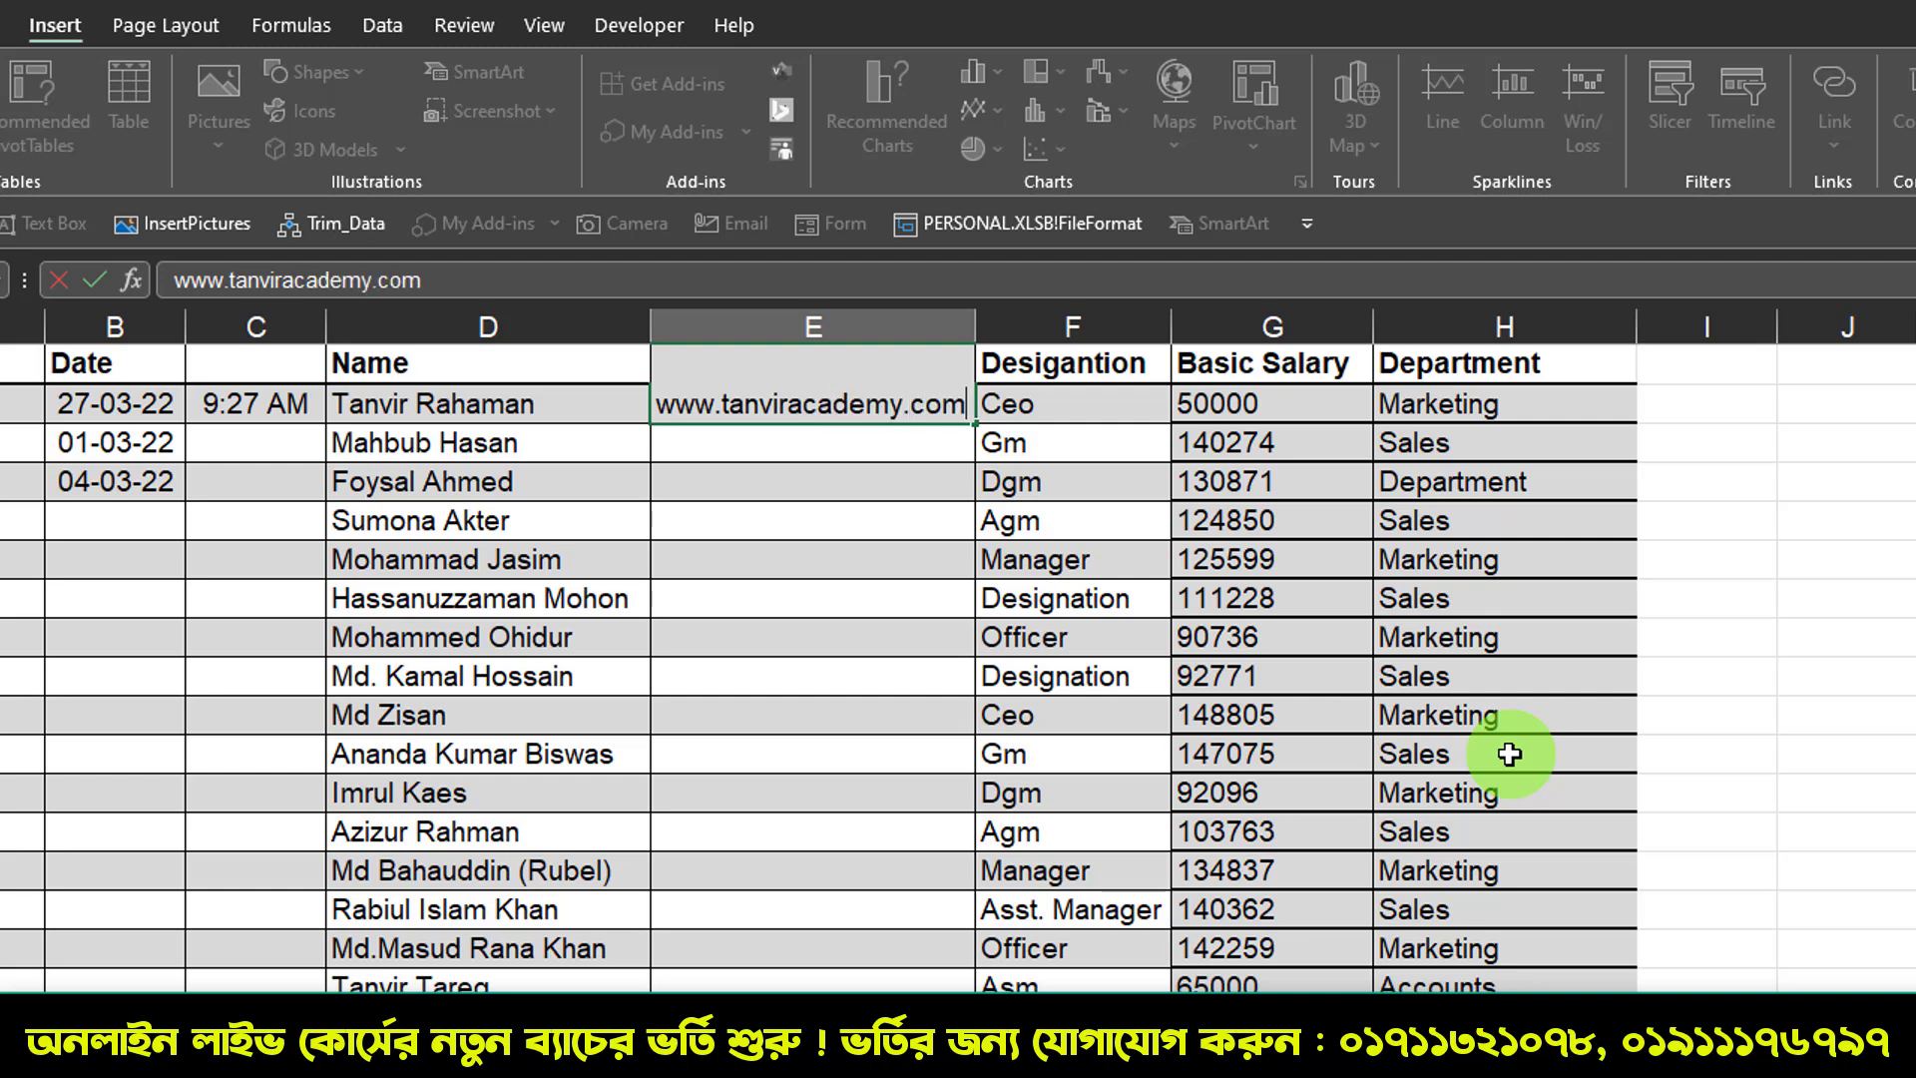
left_click(824, 481)
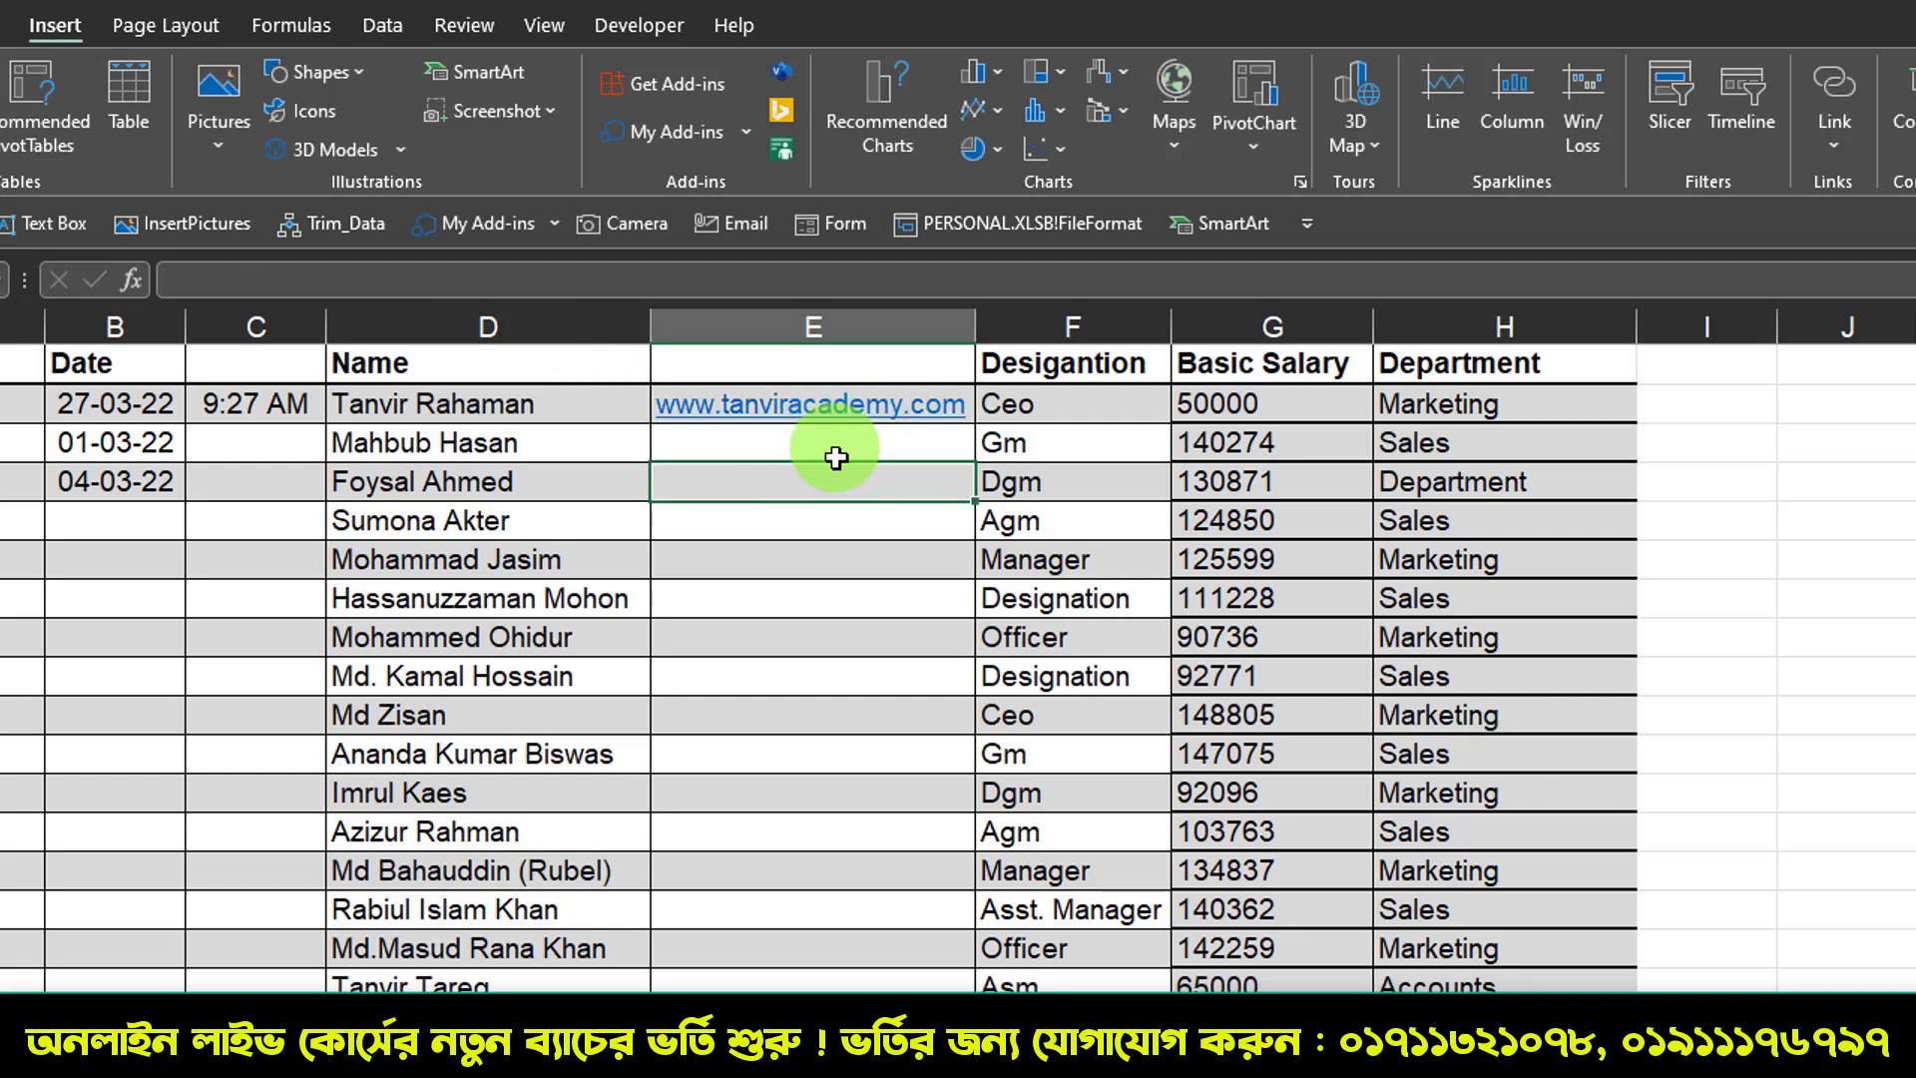
left_click_drag(975, 326, 1007, 326)
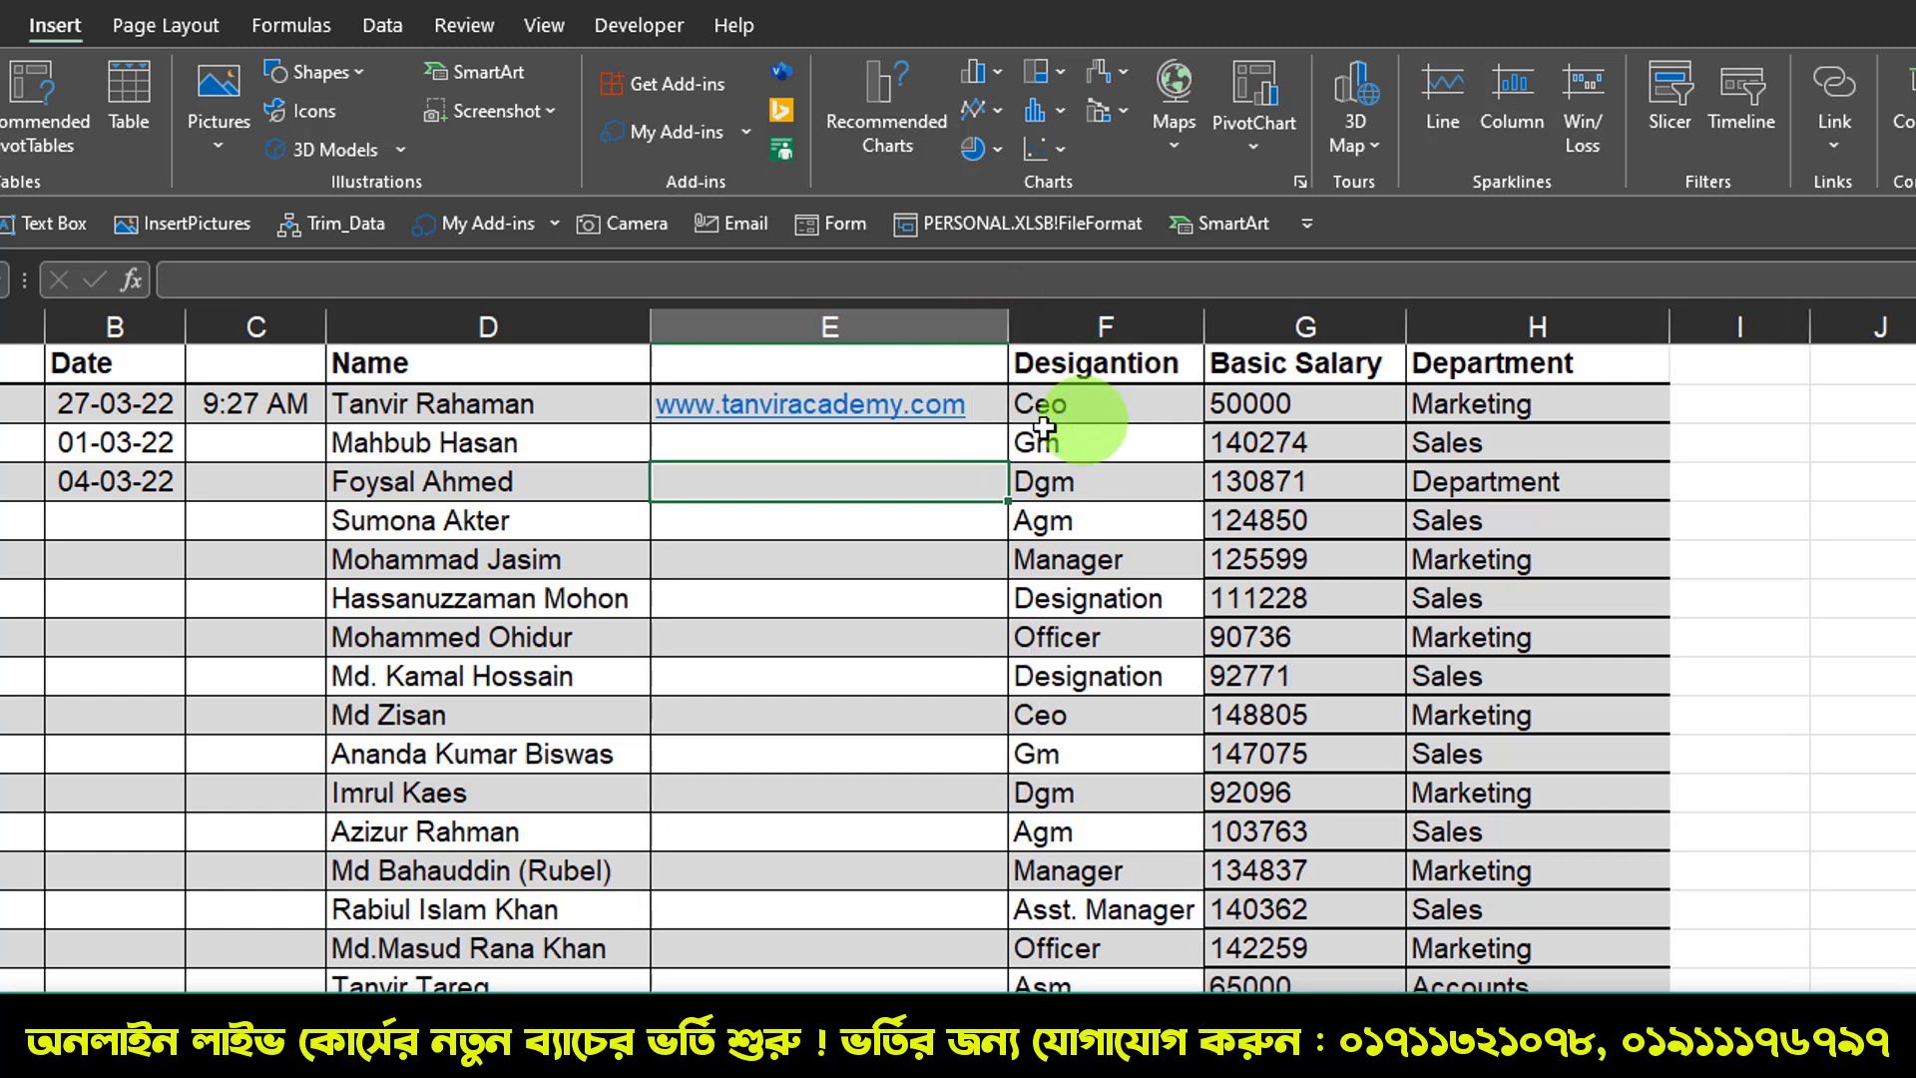
key("Up")
key("Up")
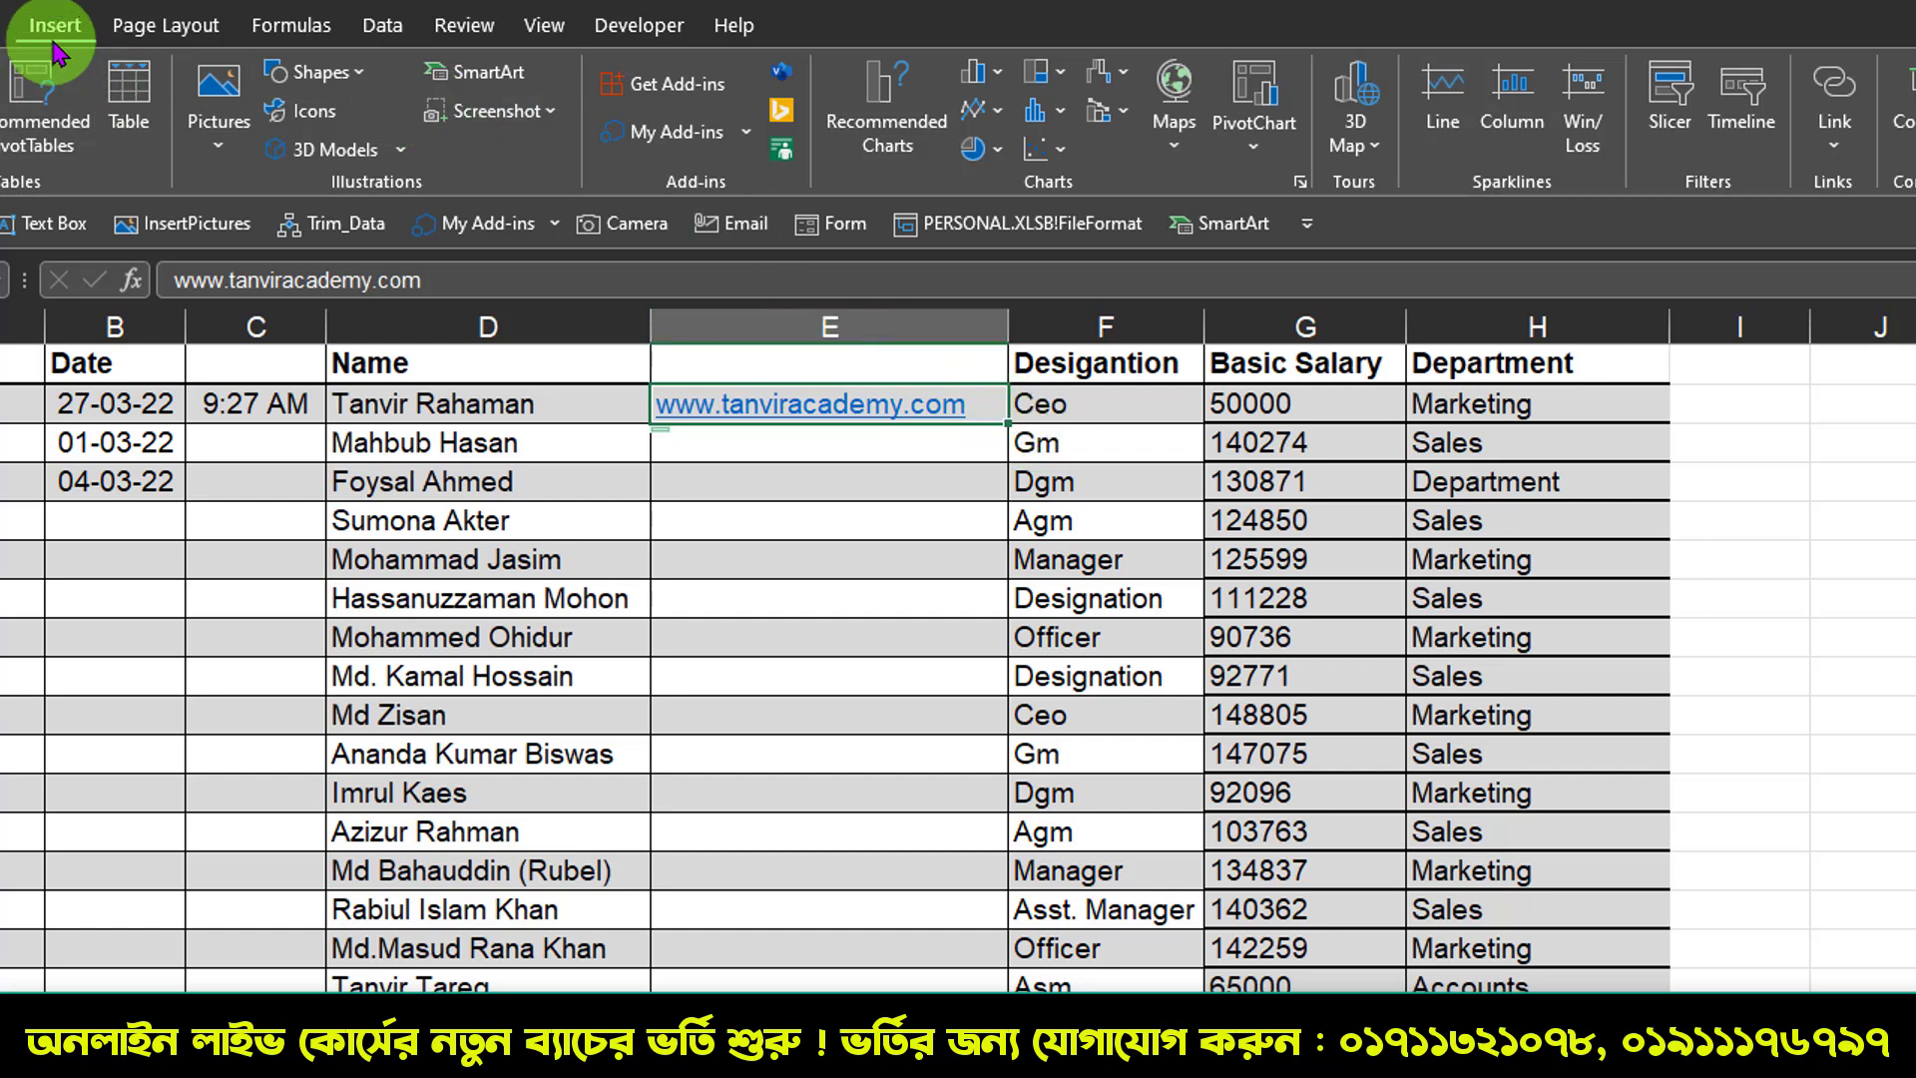
Step: Search the Office add-in store for 'qr4' and install QR4Office, accepting its terms
left_click(705, 98)
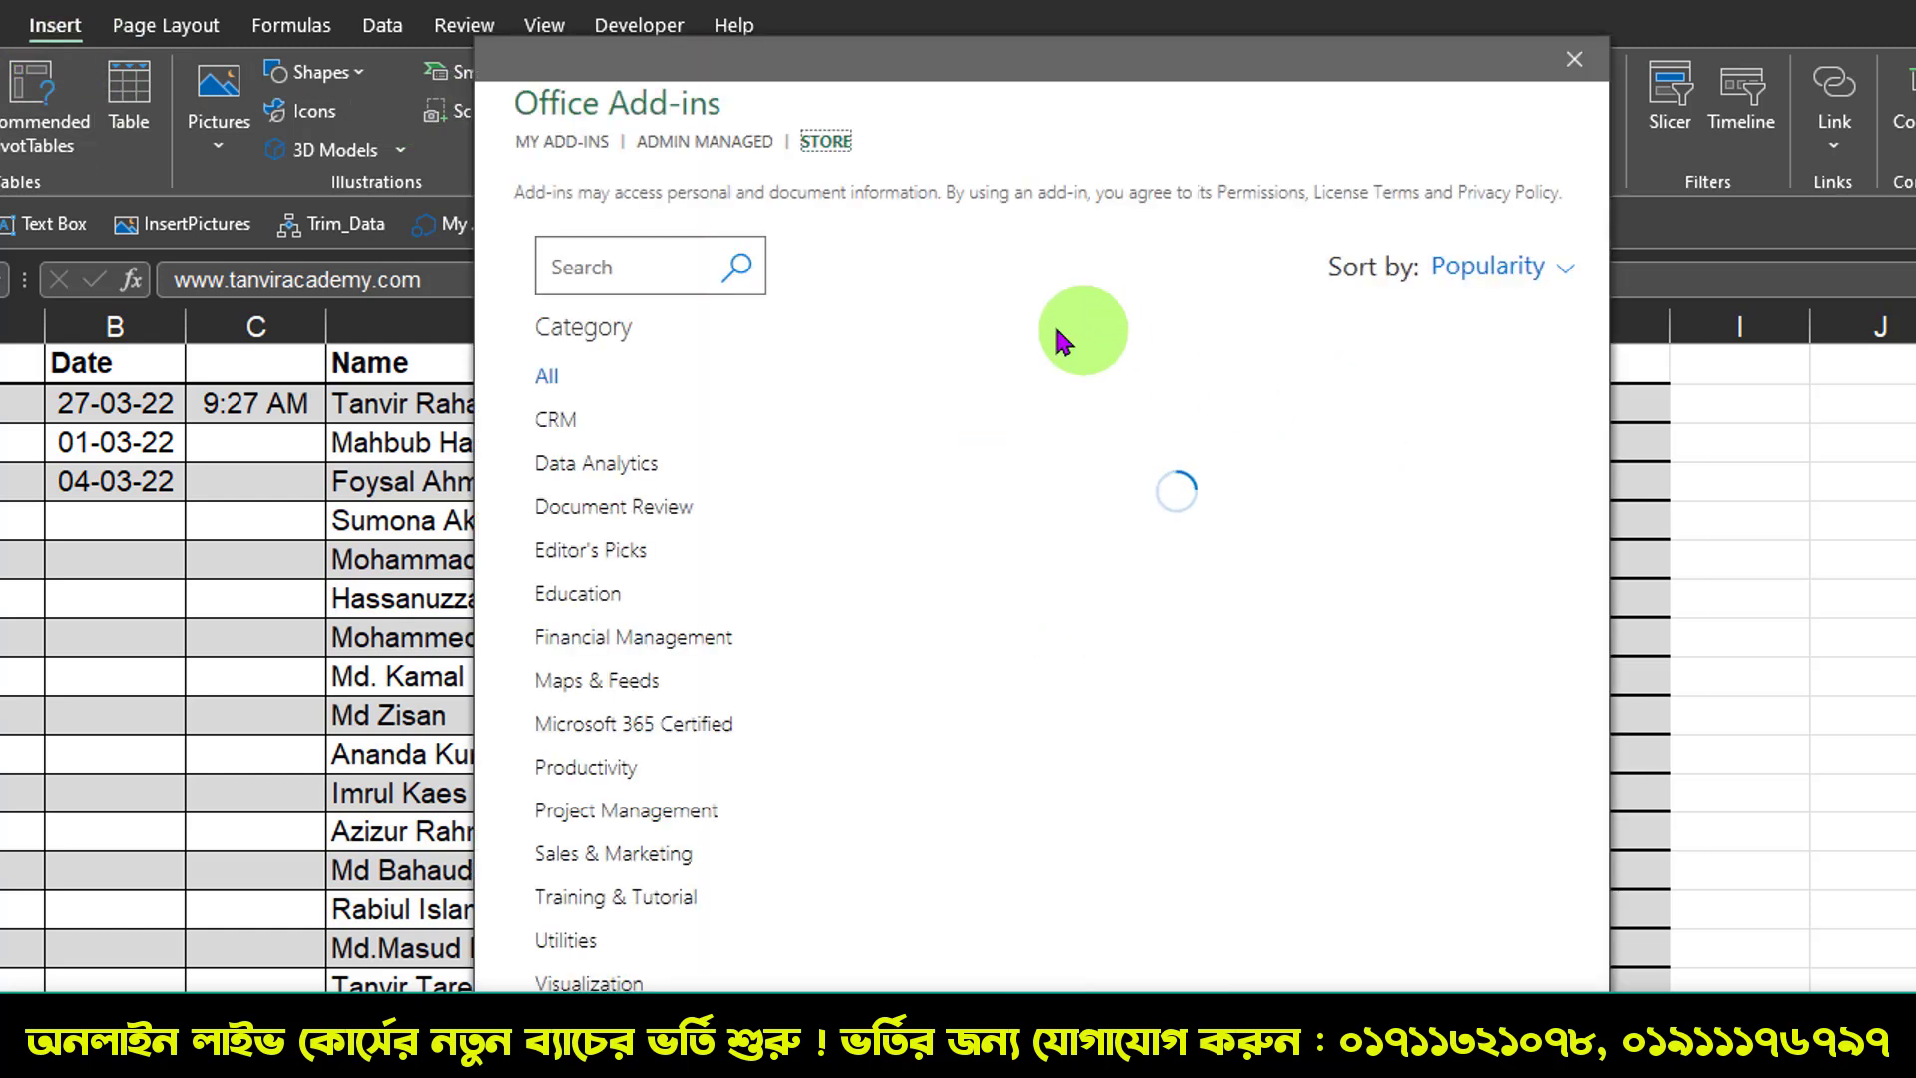
left_click(629, 265)
type("qr4")
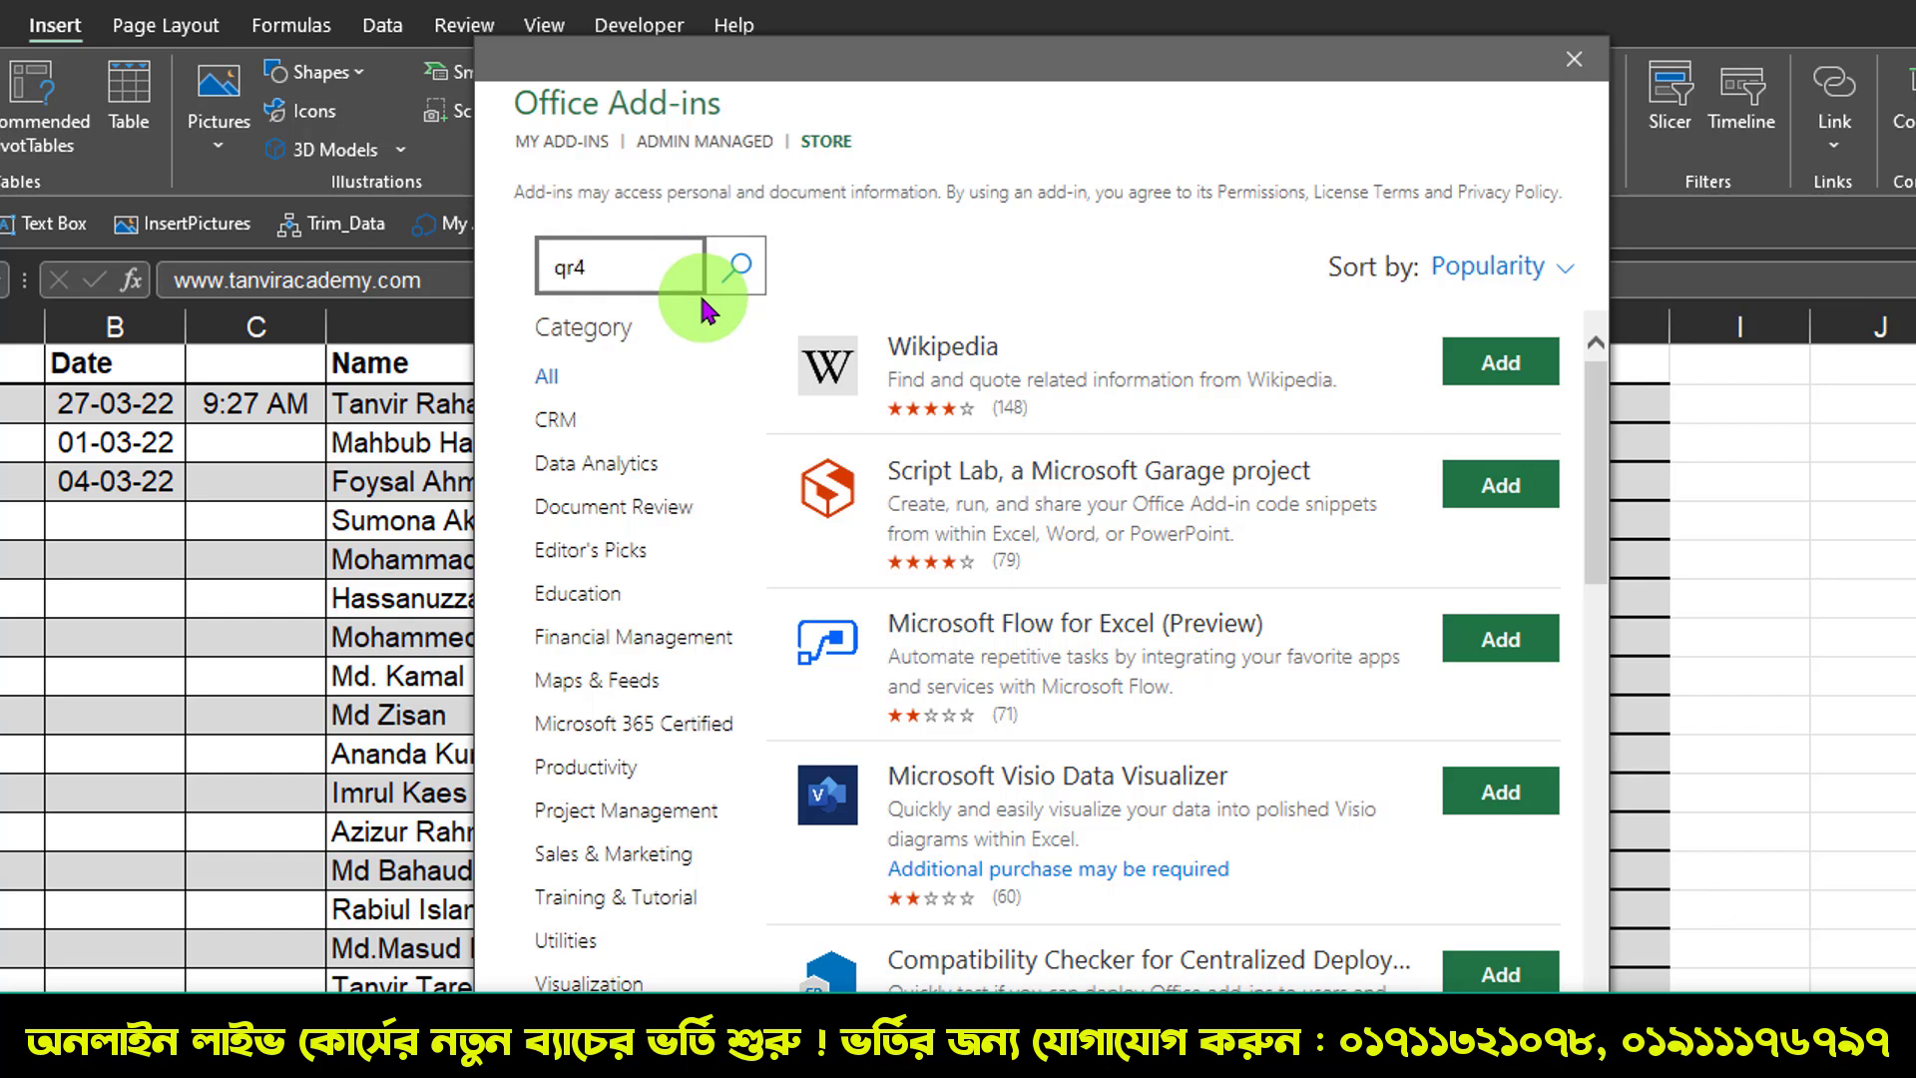
left_click(738, 266)
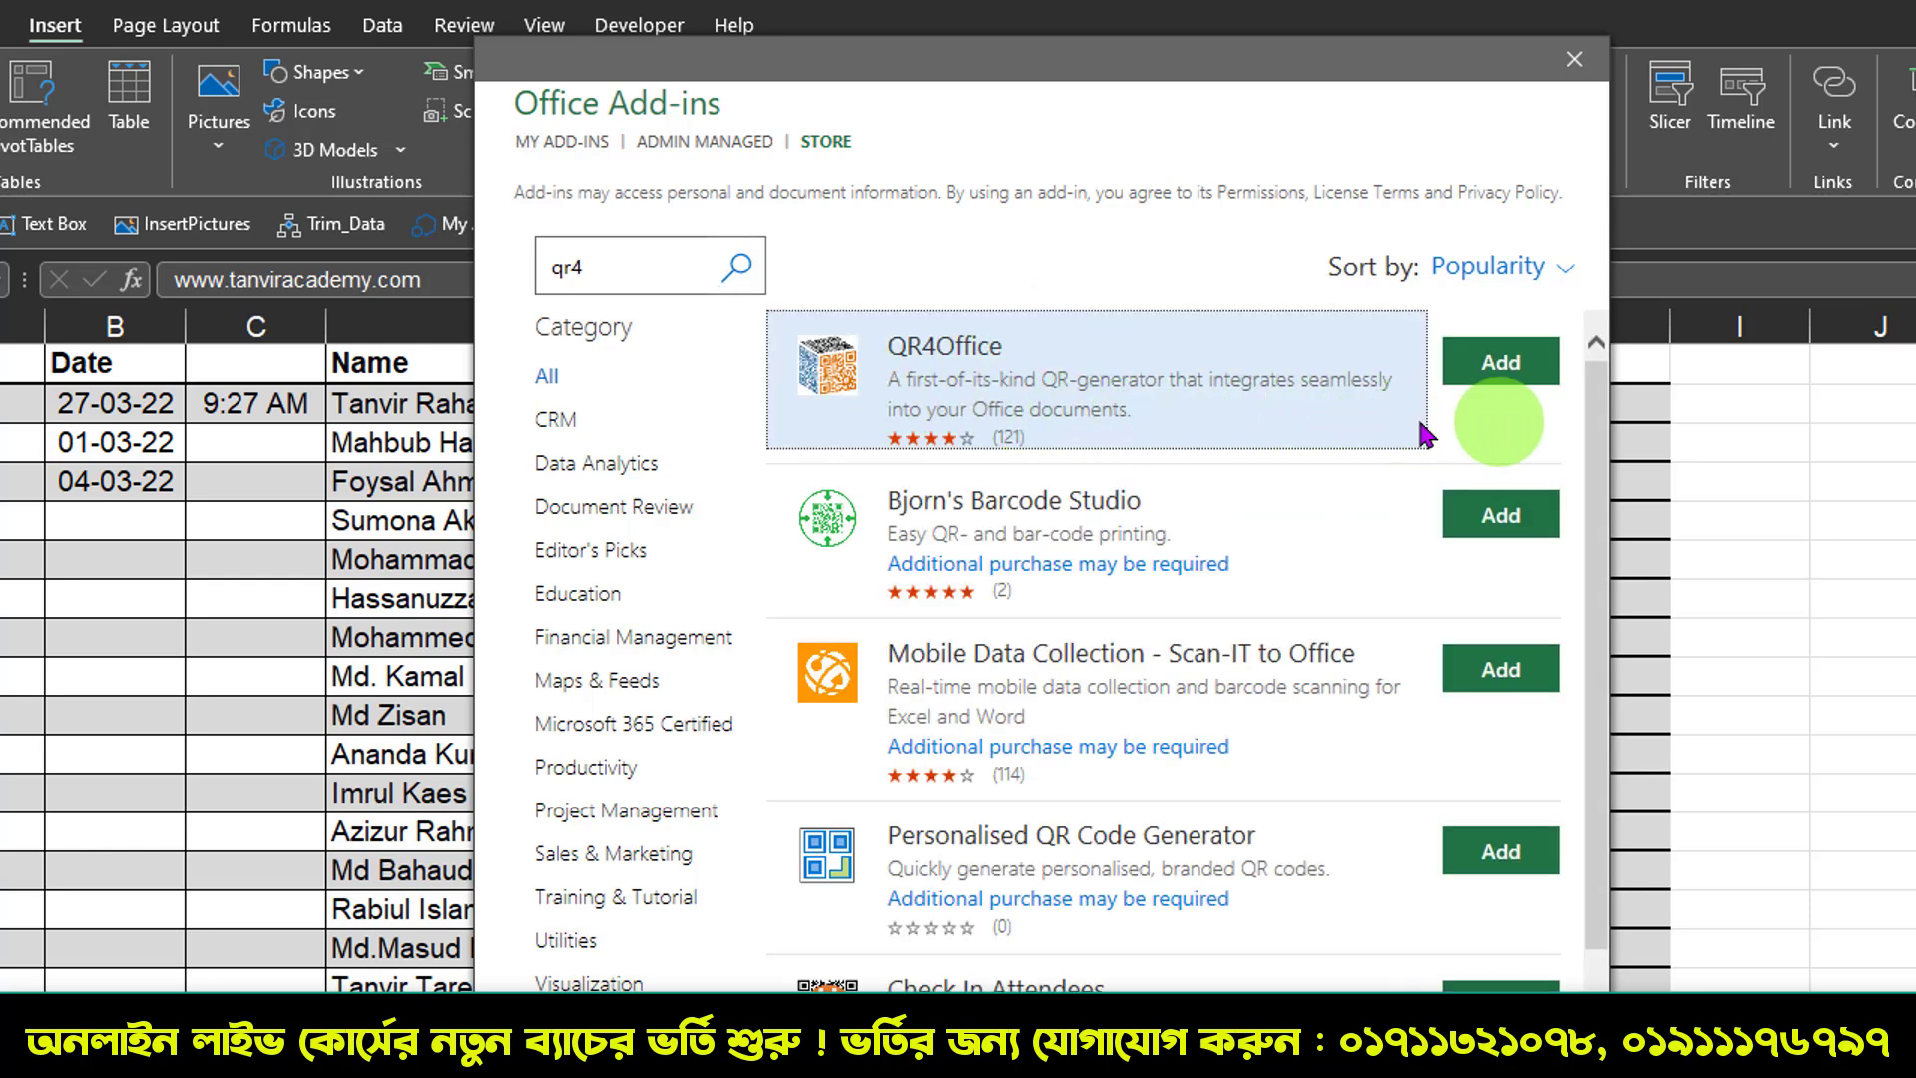
left_click(1499, 362)
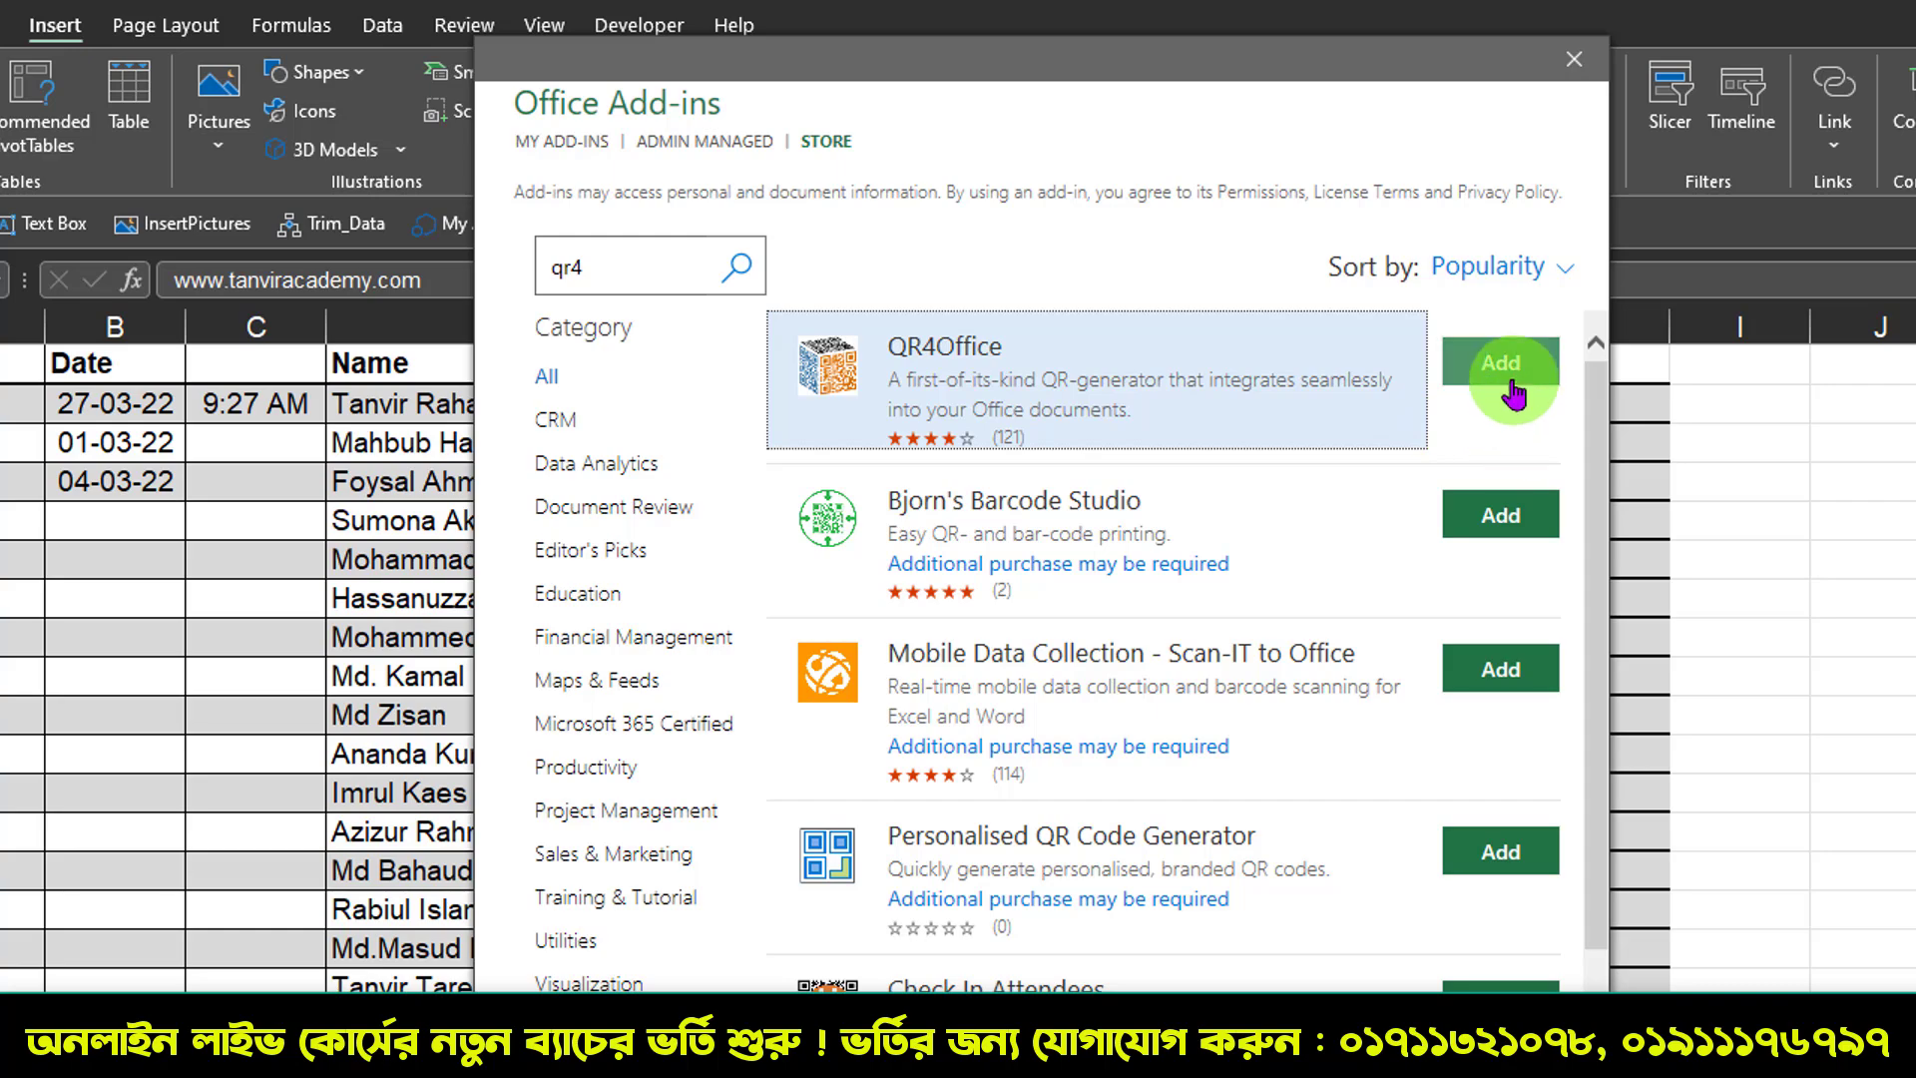
left_click(1322, 602)
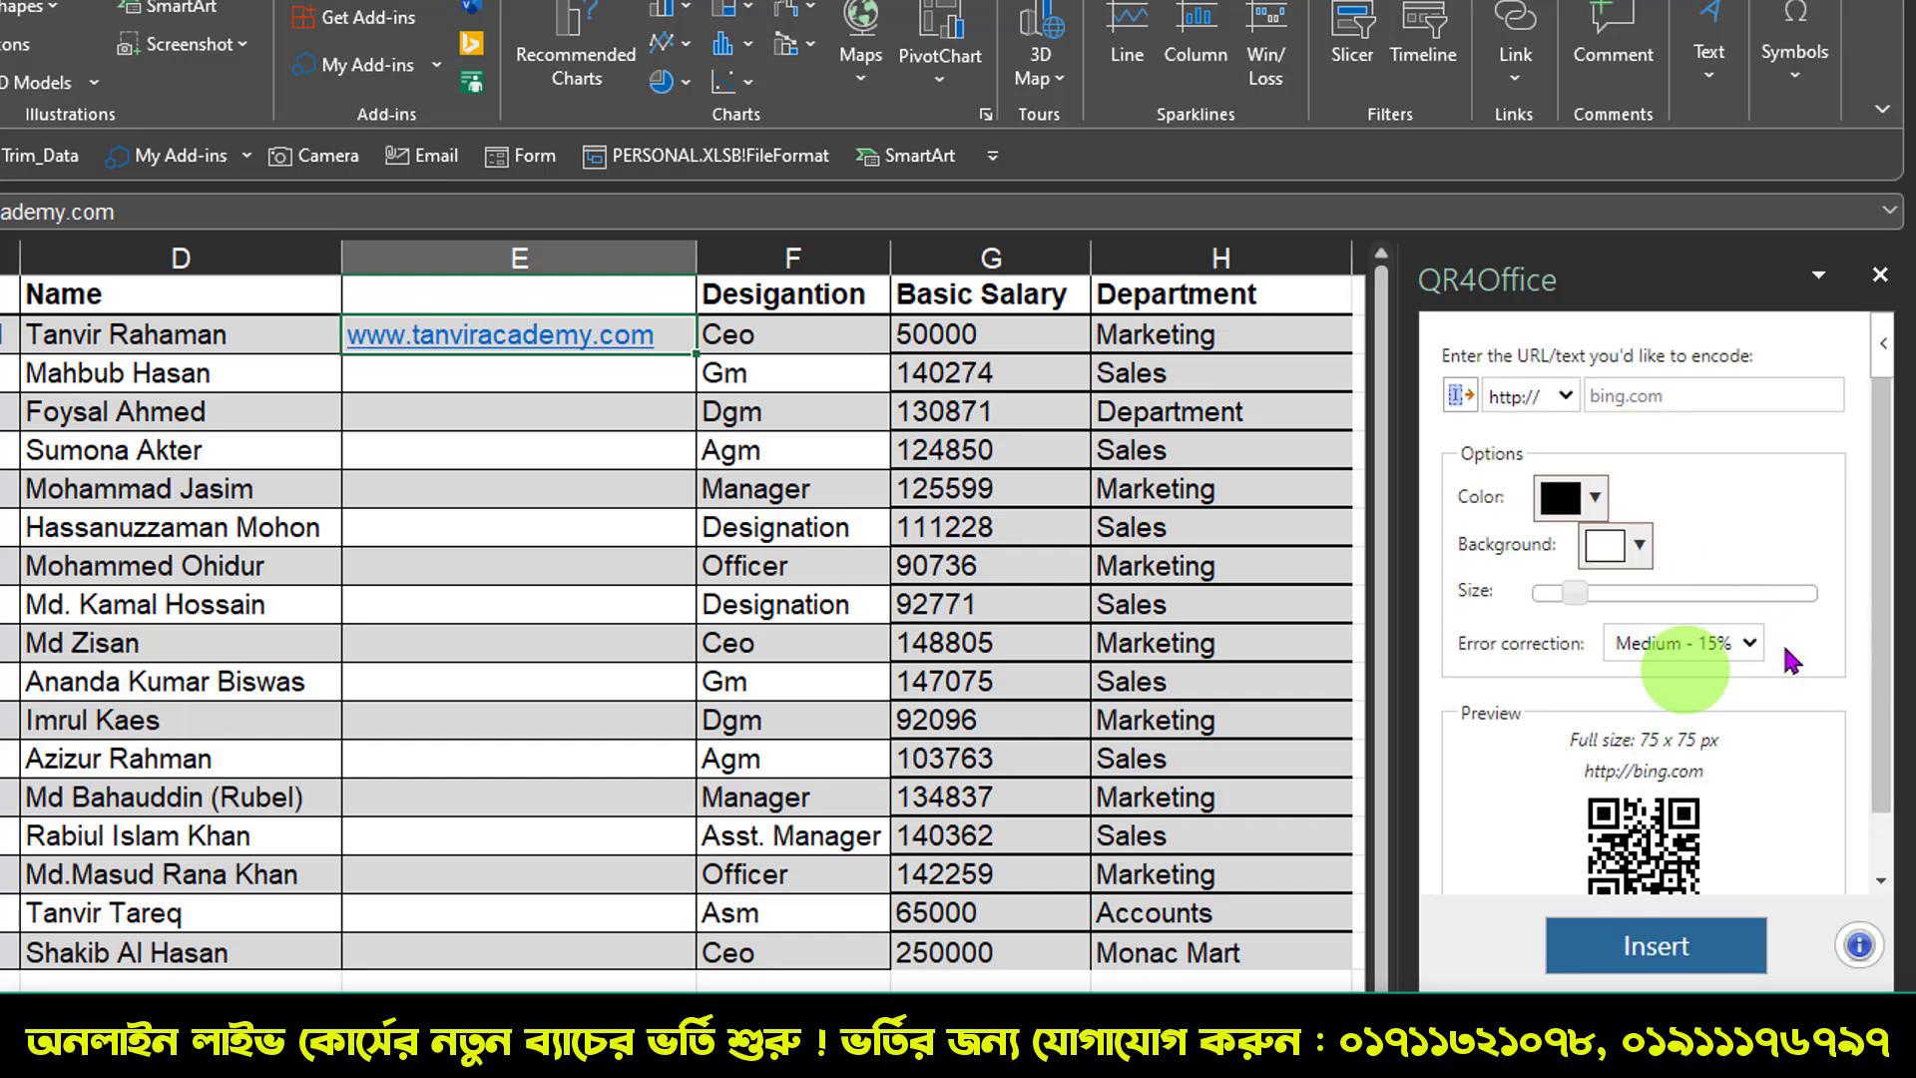
left_click(1667, 397)
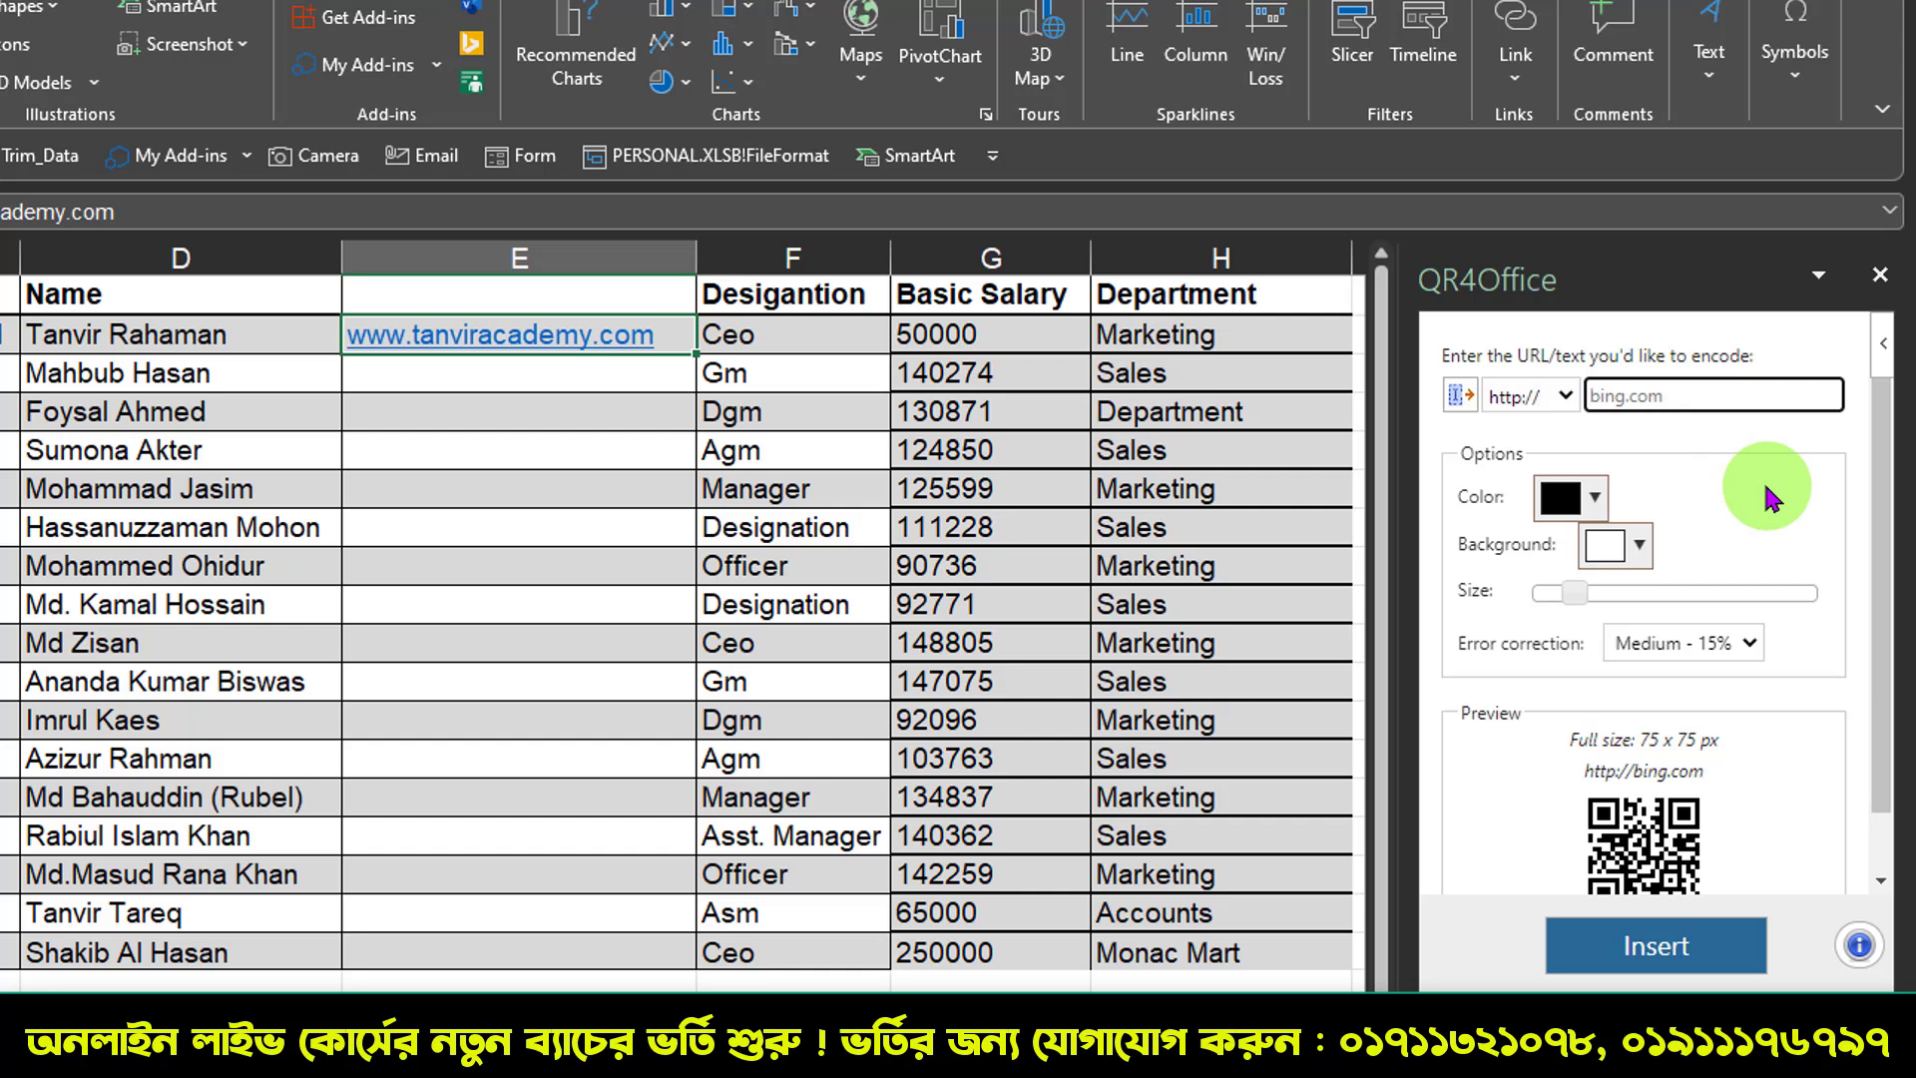
type("www")
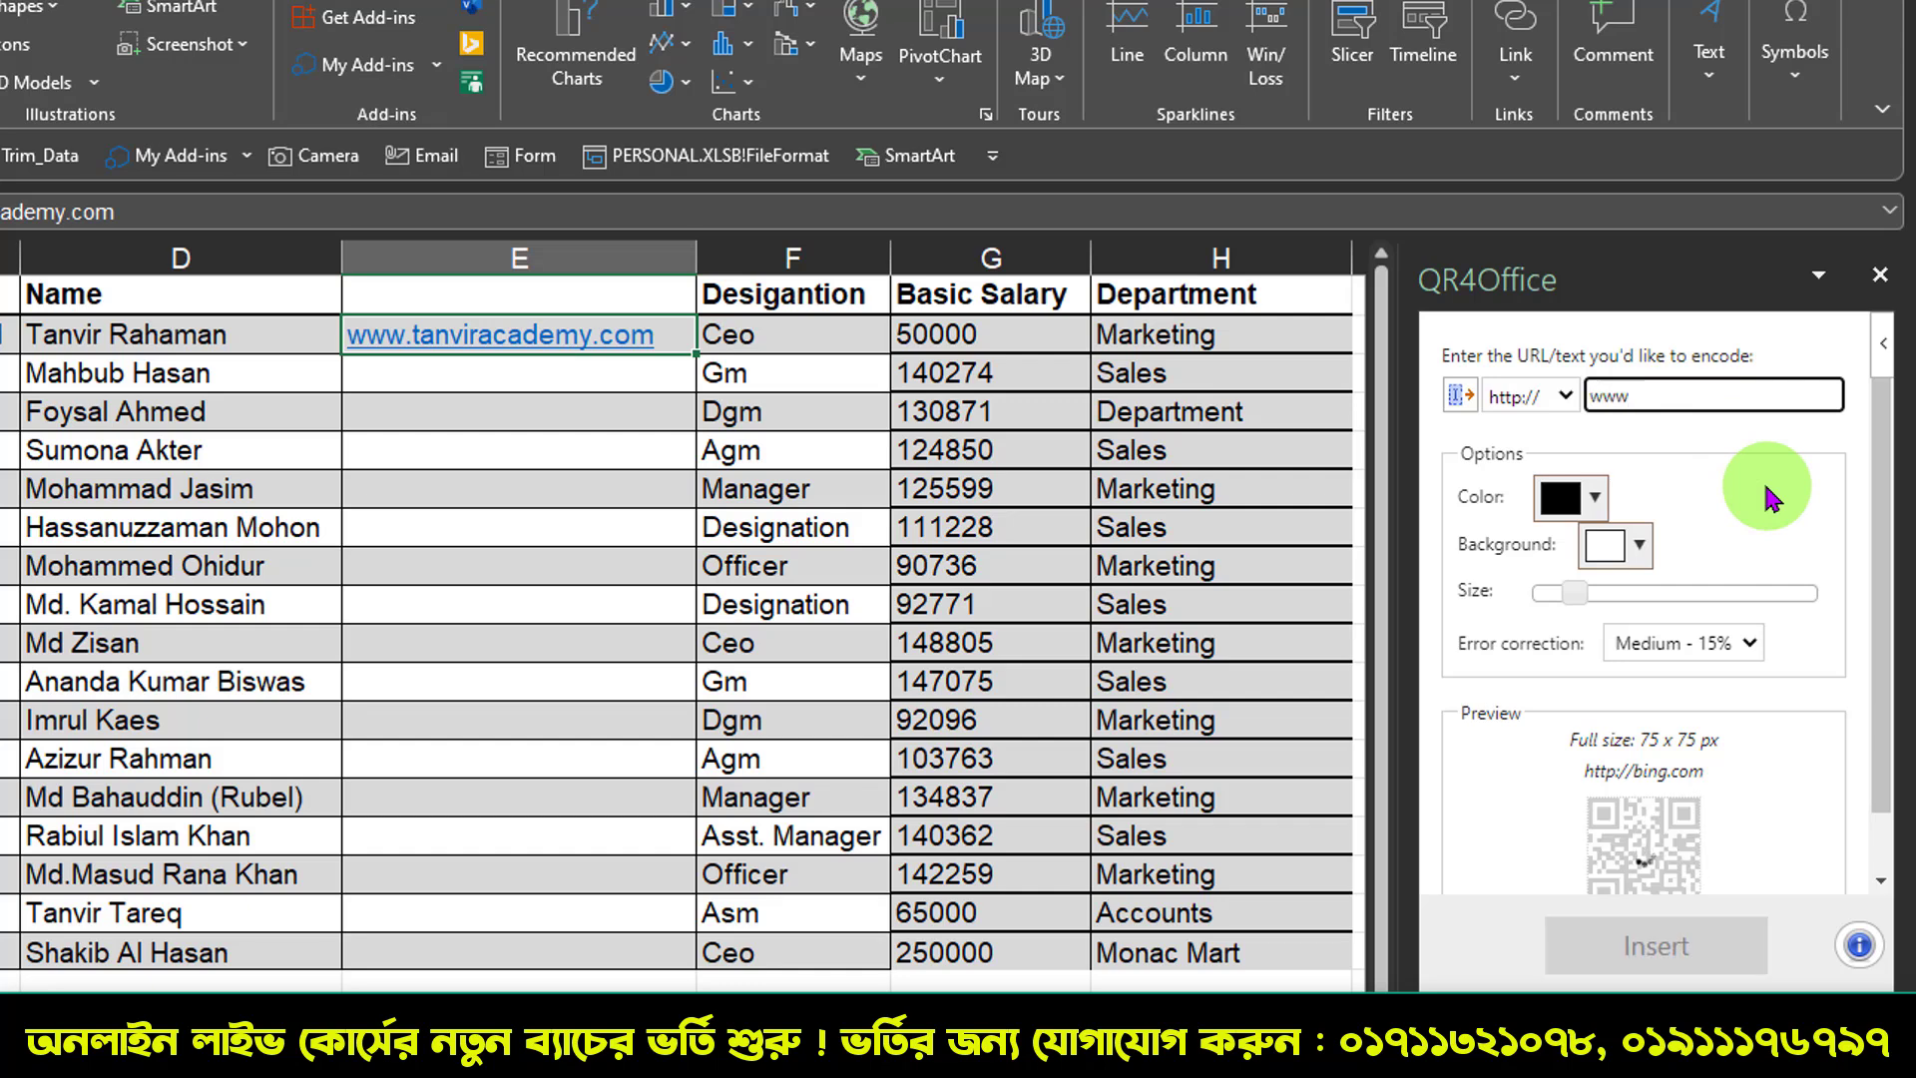
type(".tanvir")
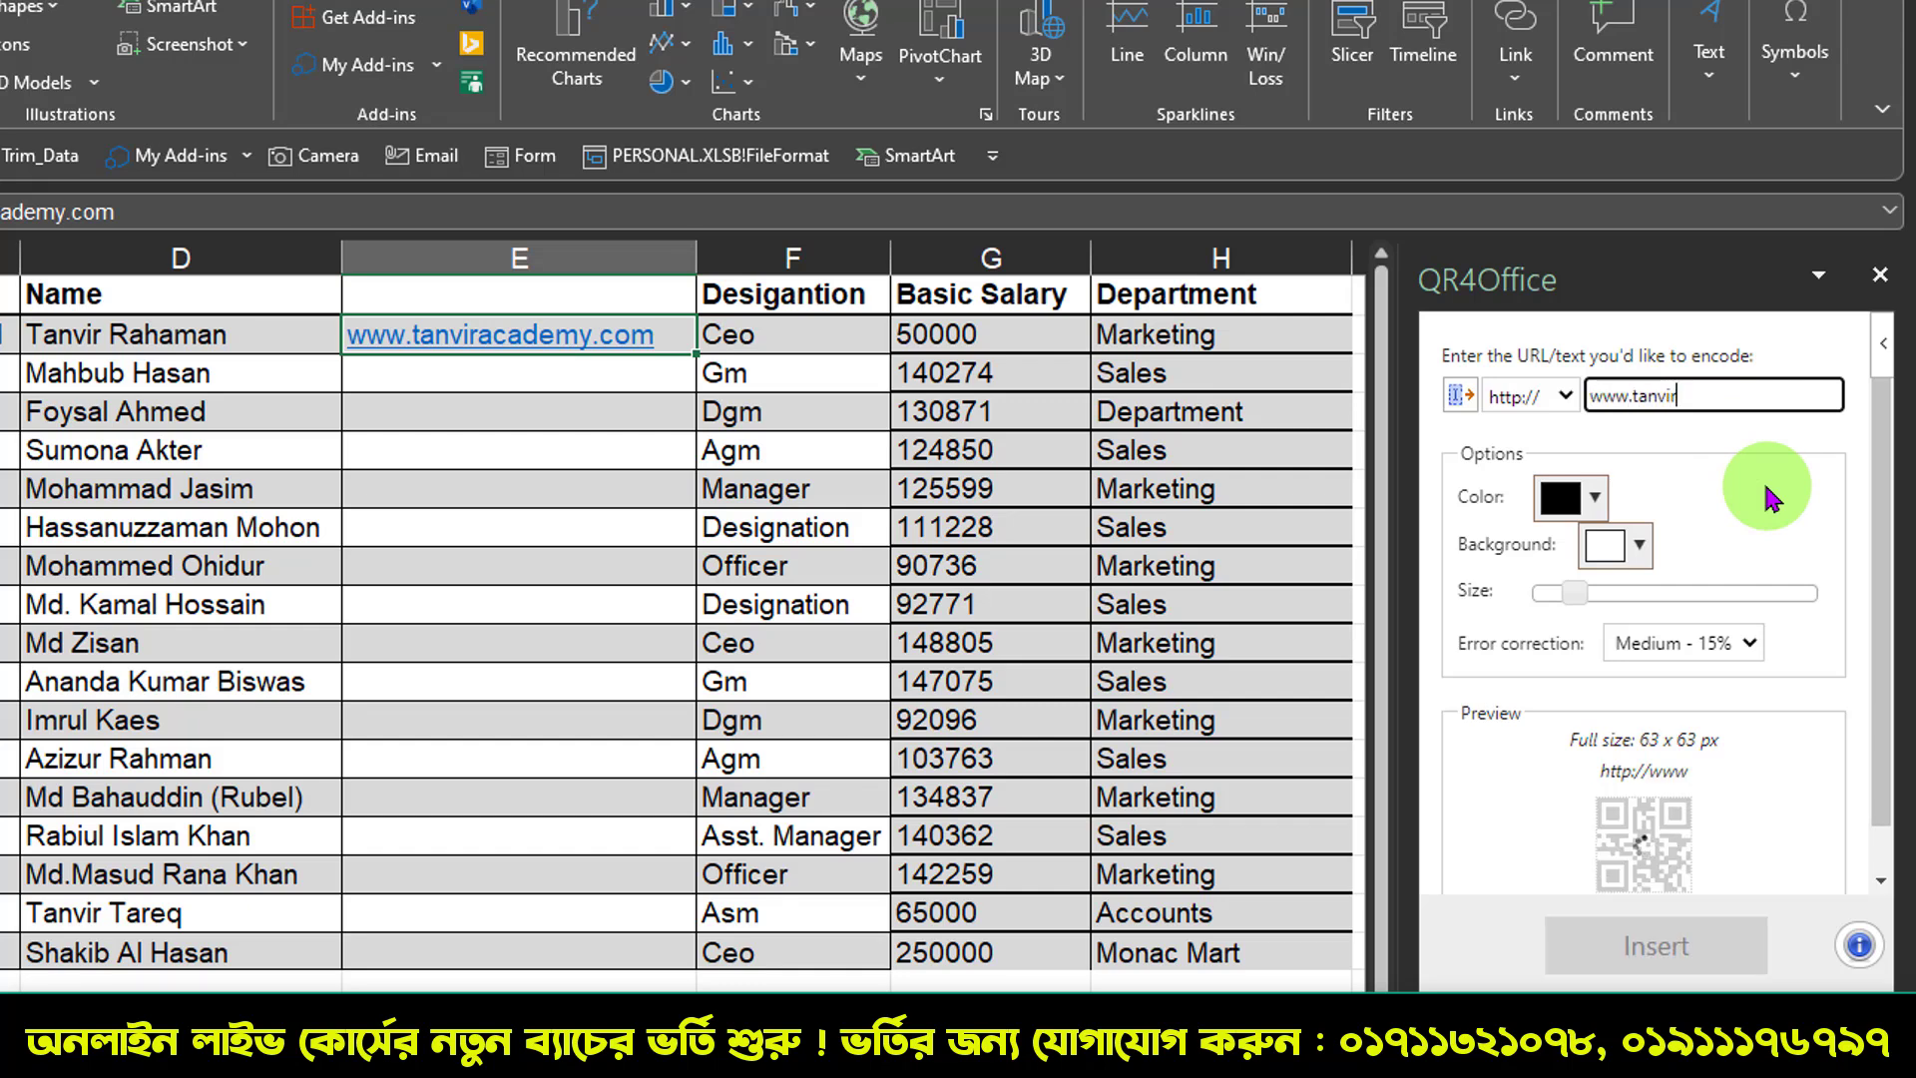
type("academy.com")
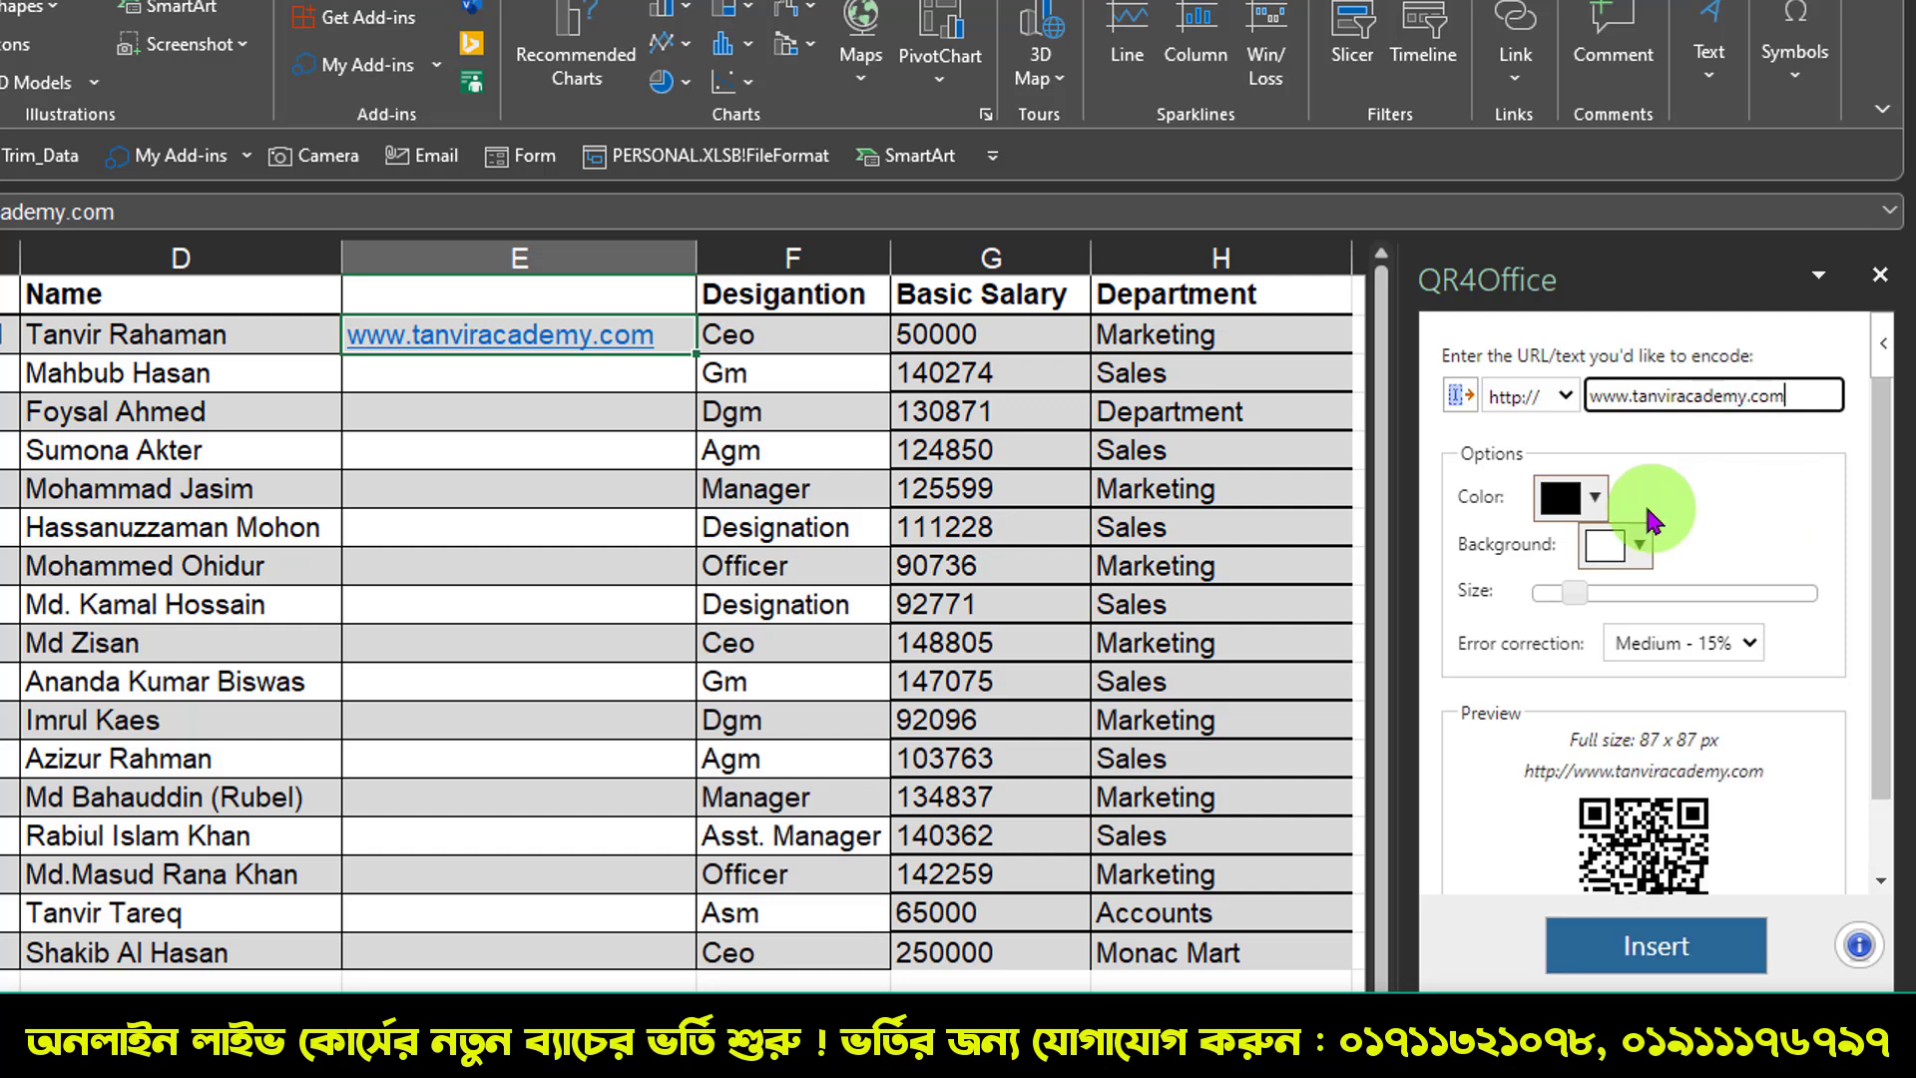
left_click(1586, 497)
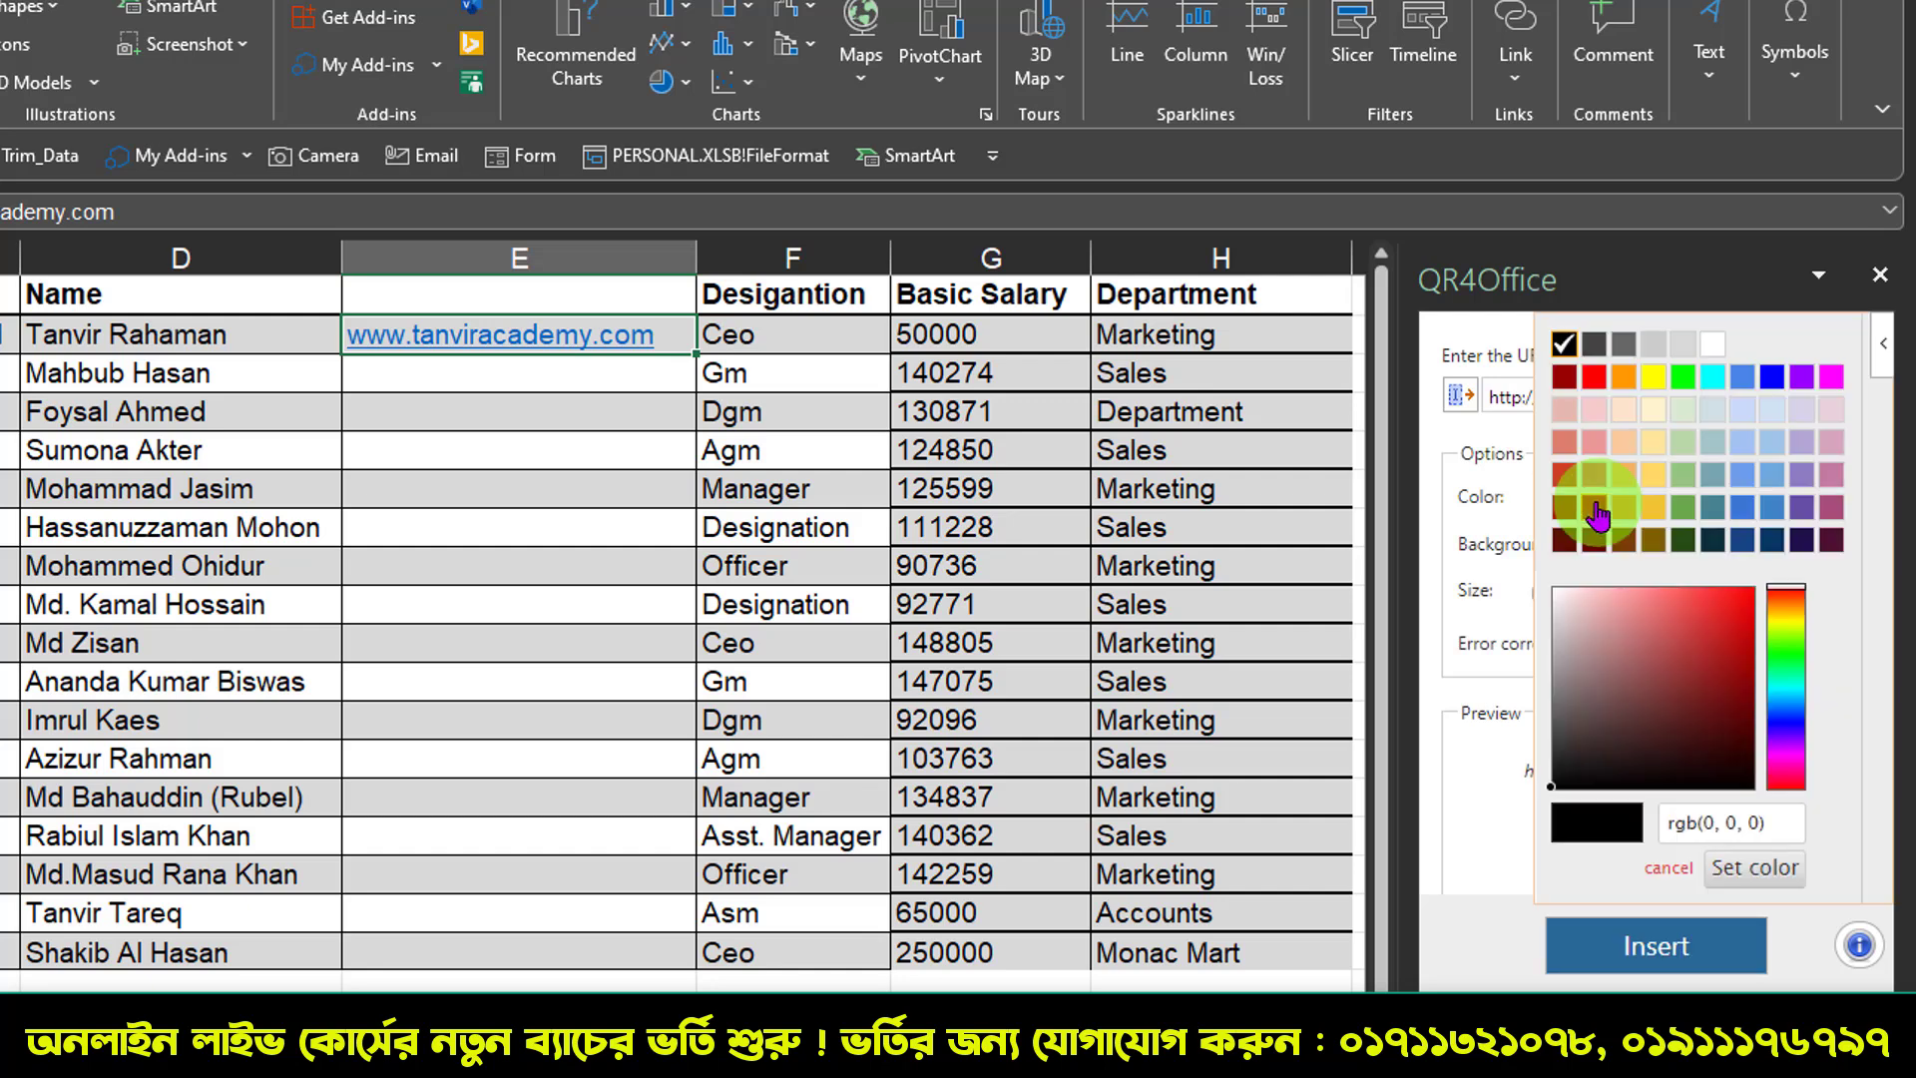
left_click(1457, 609)
left_click(1492, 551)
left_click(1484, 557)
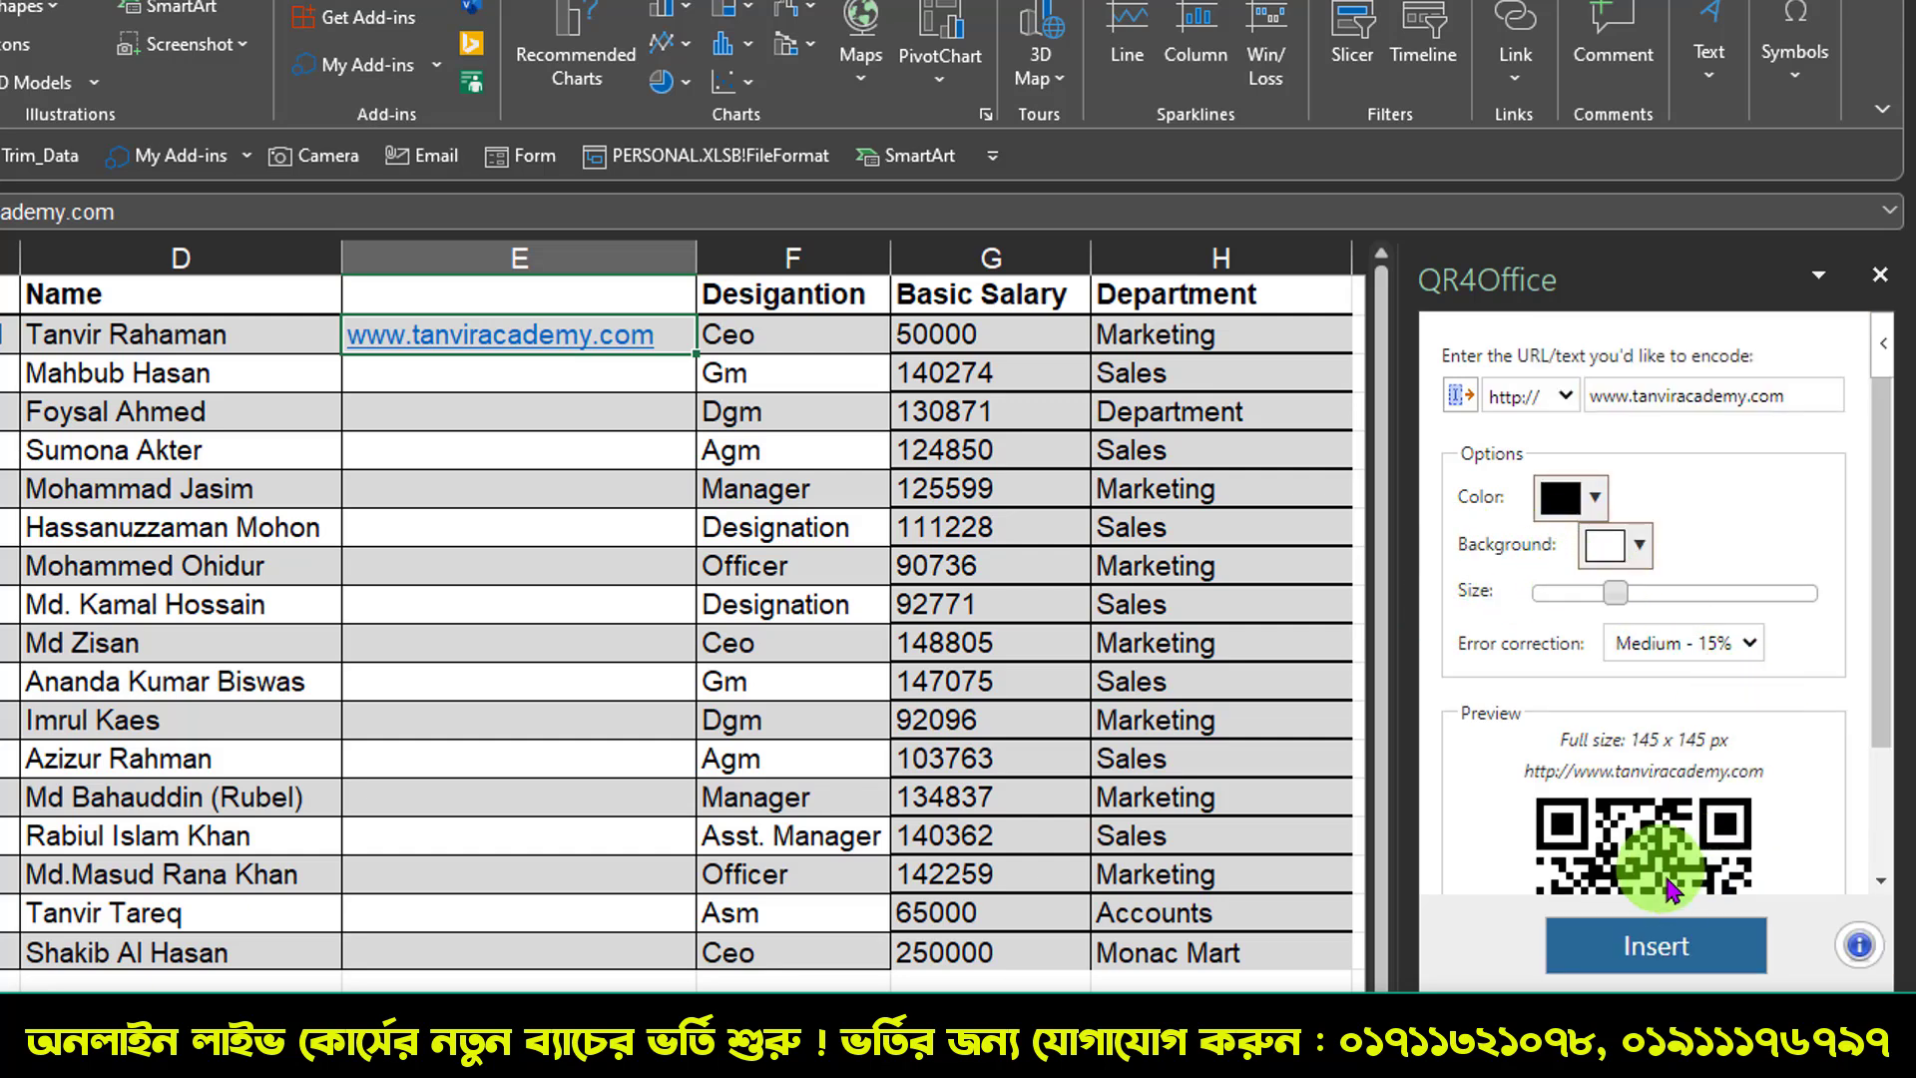
left_click(1684, 960)
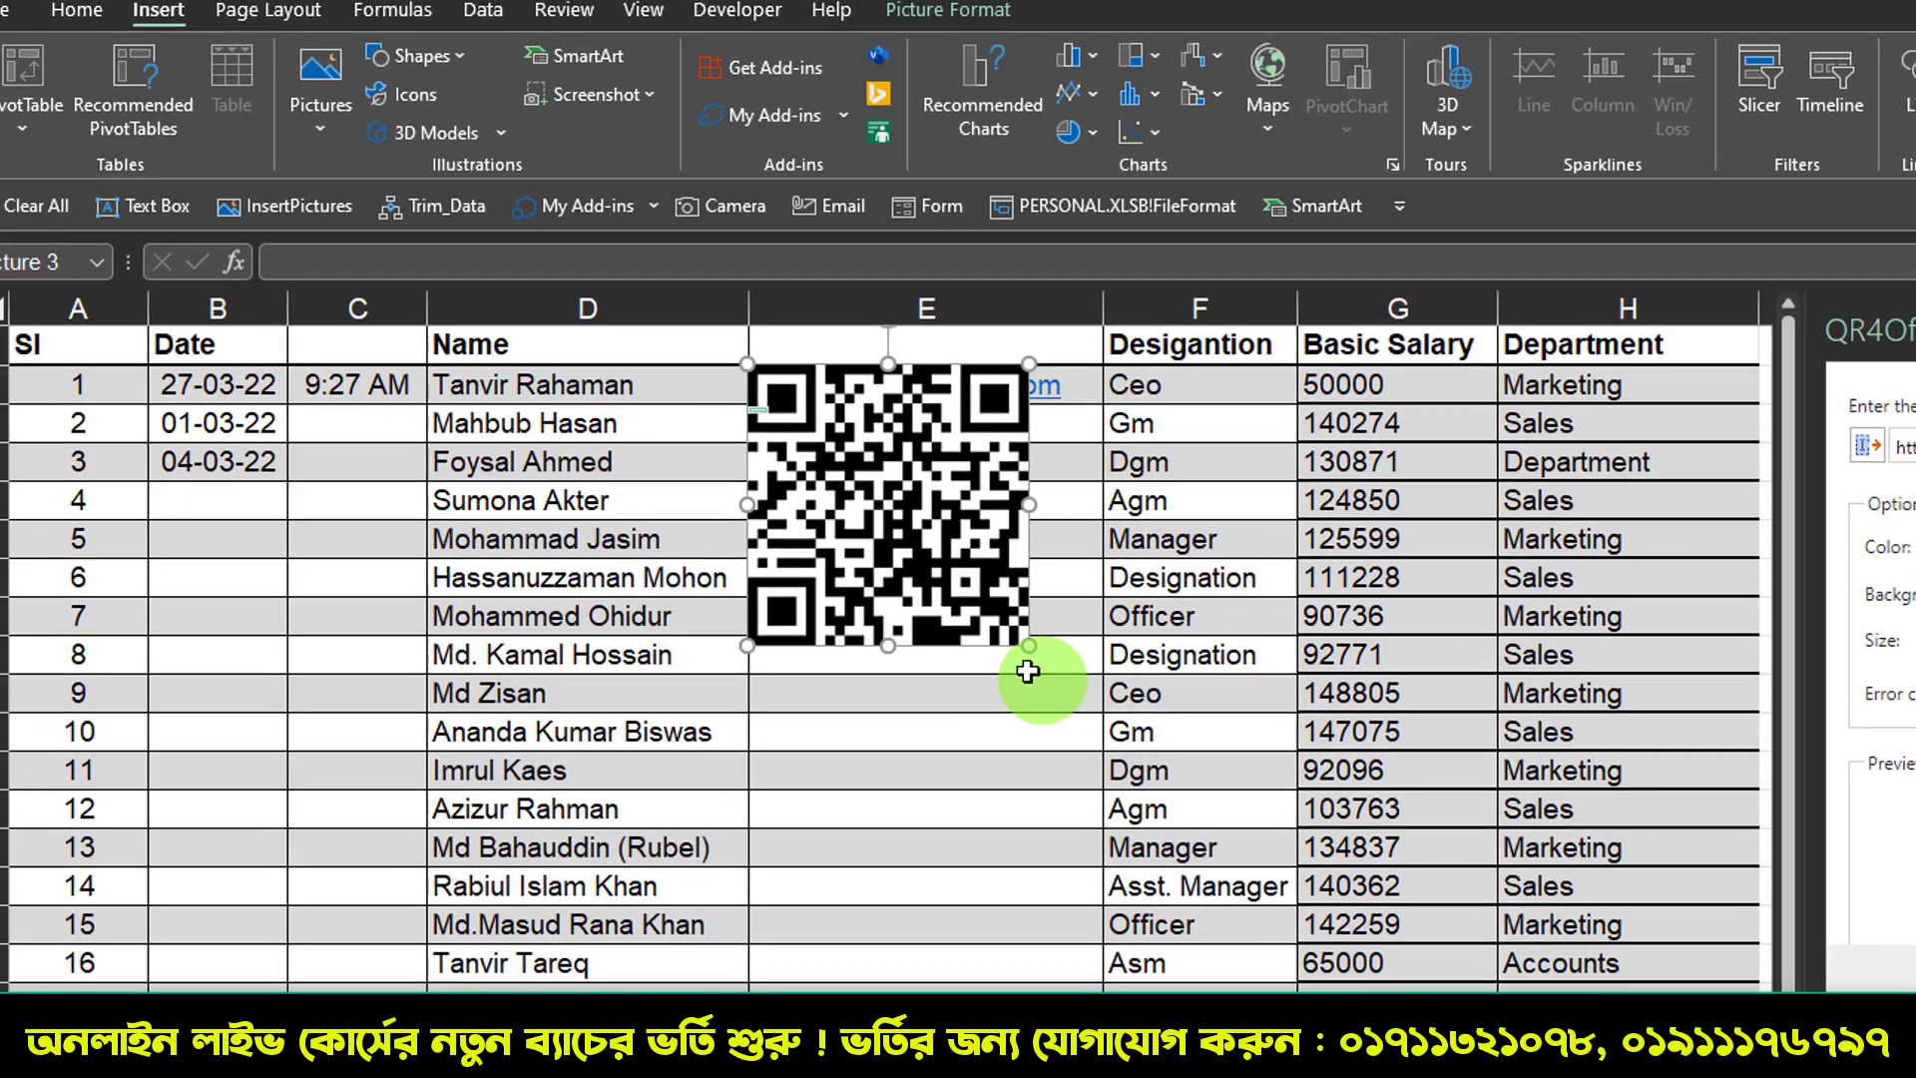
Step: Shrink the QR code image and position it within column E
left_click_drag(1027, 648, 974, 516)
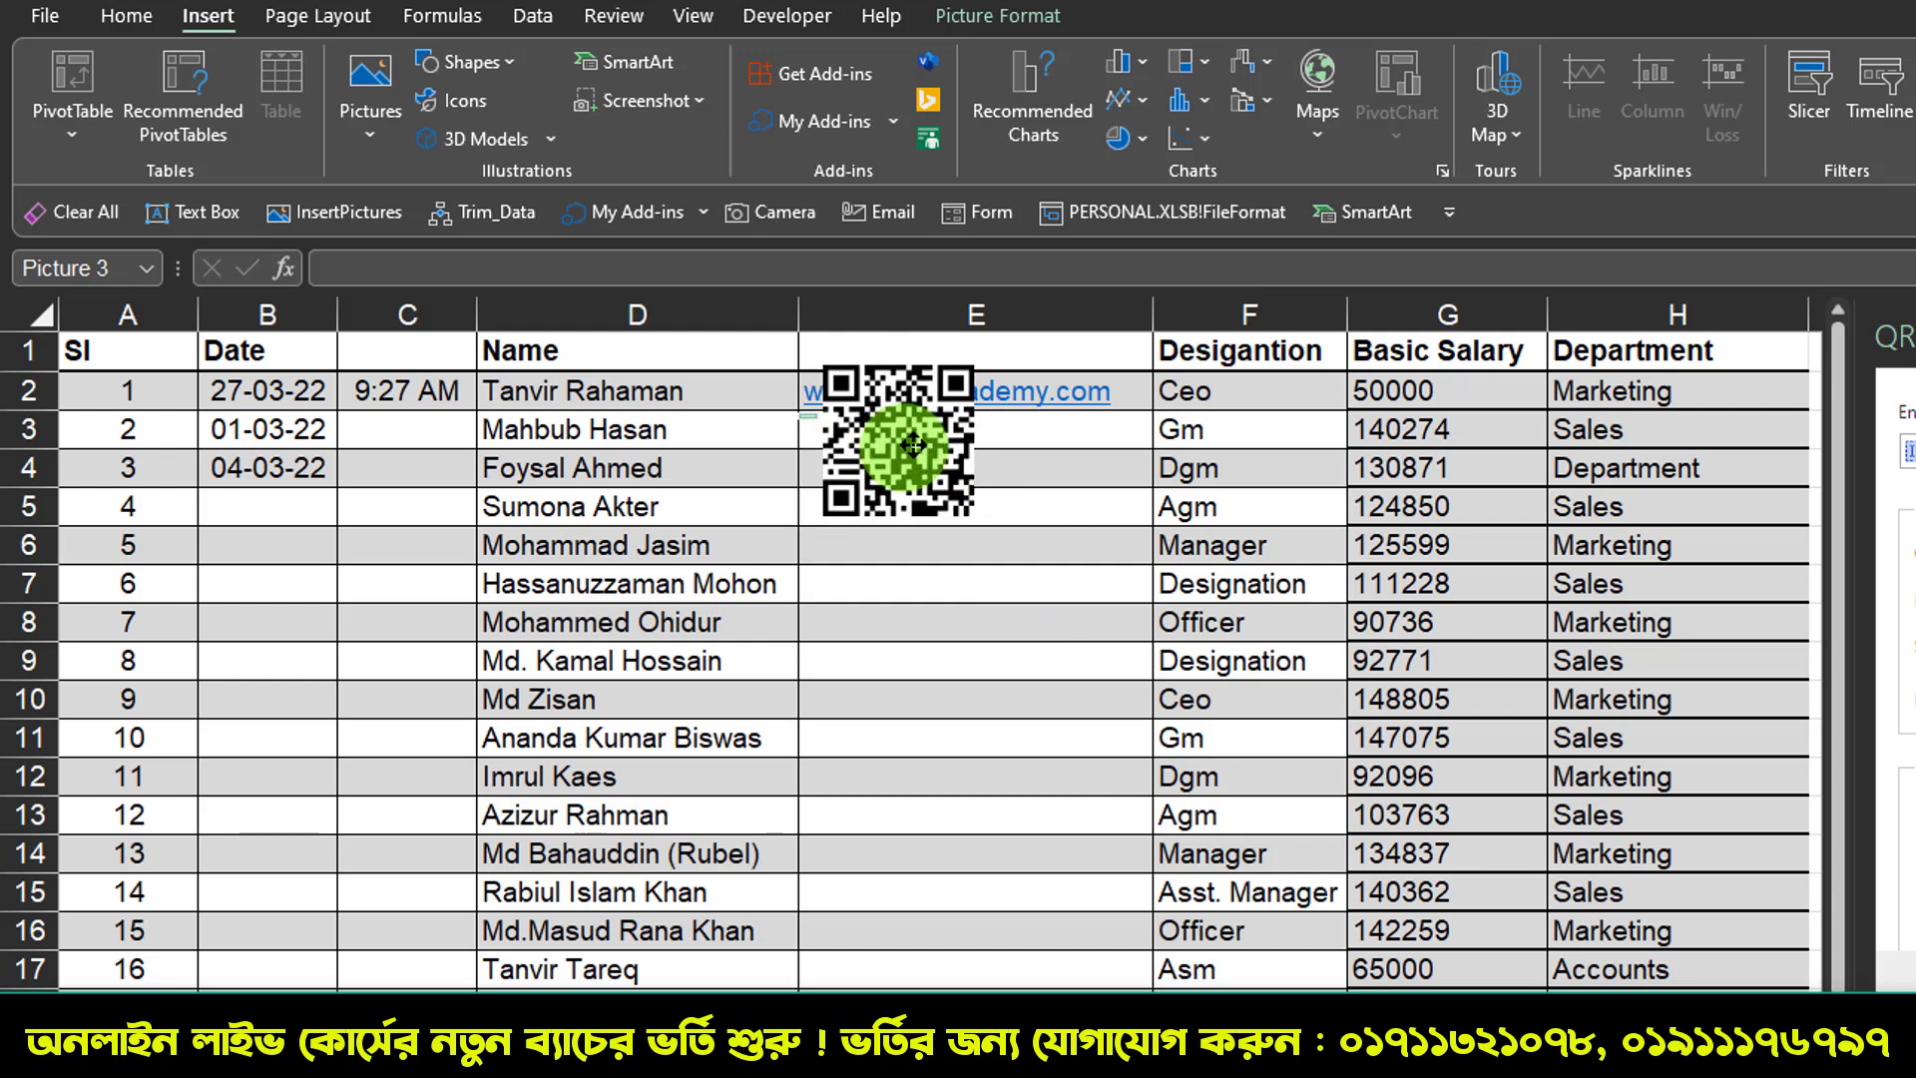
left_click_drag(913, 444, 873, 449)
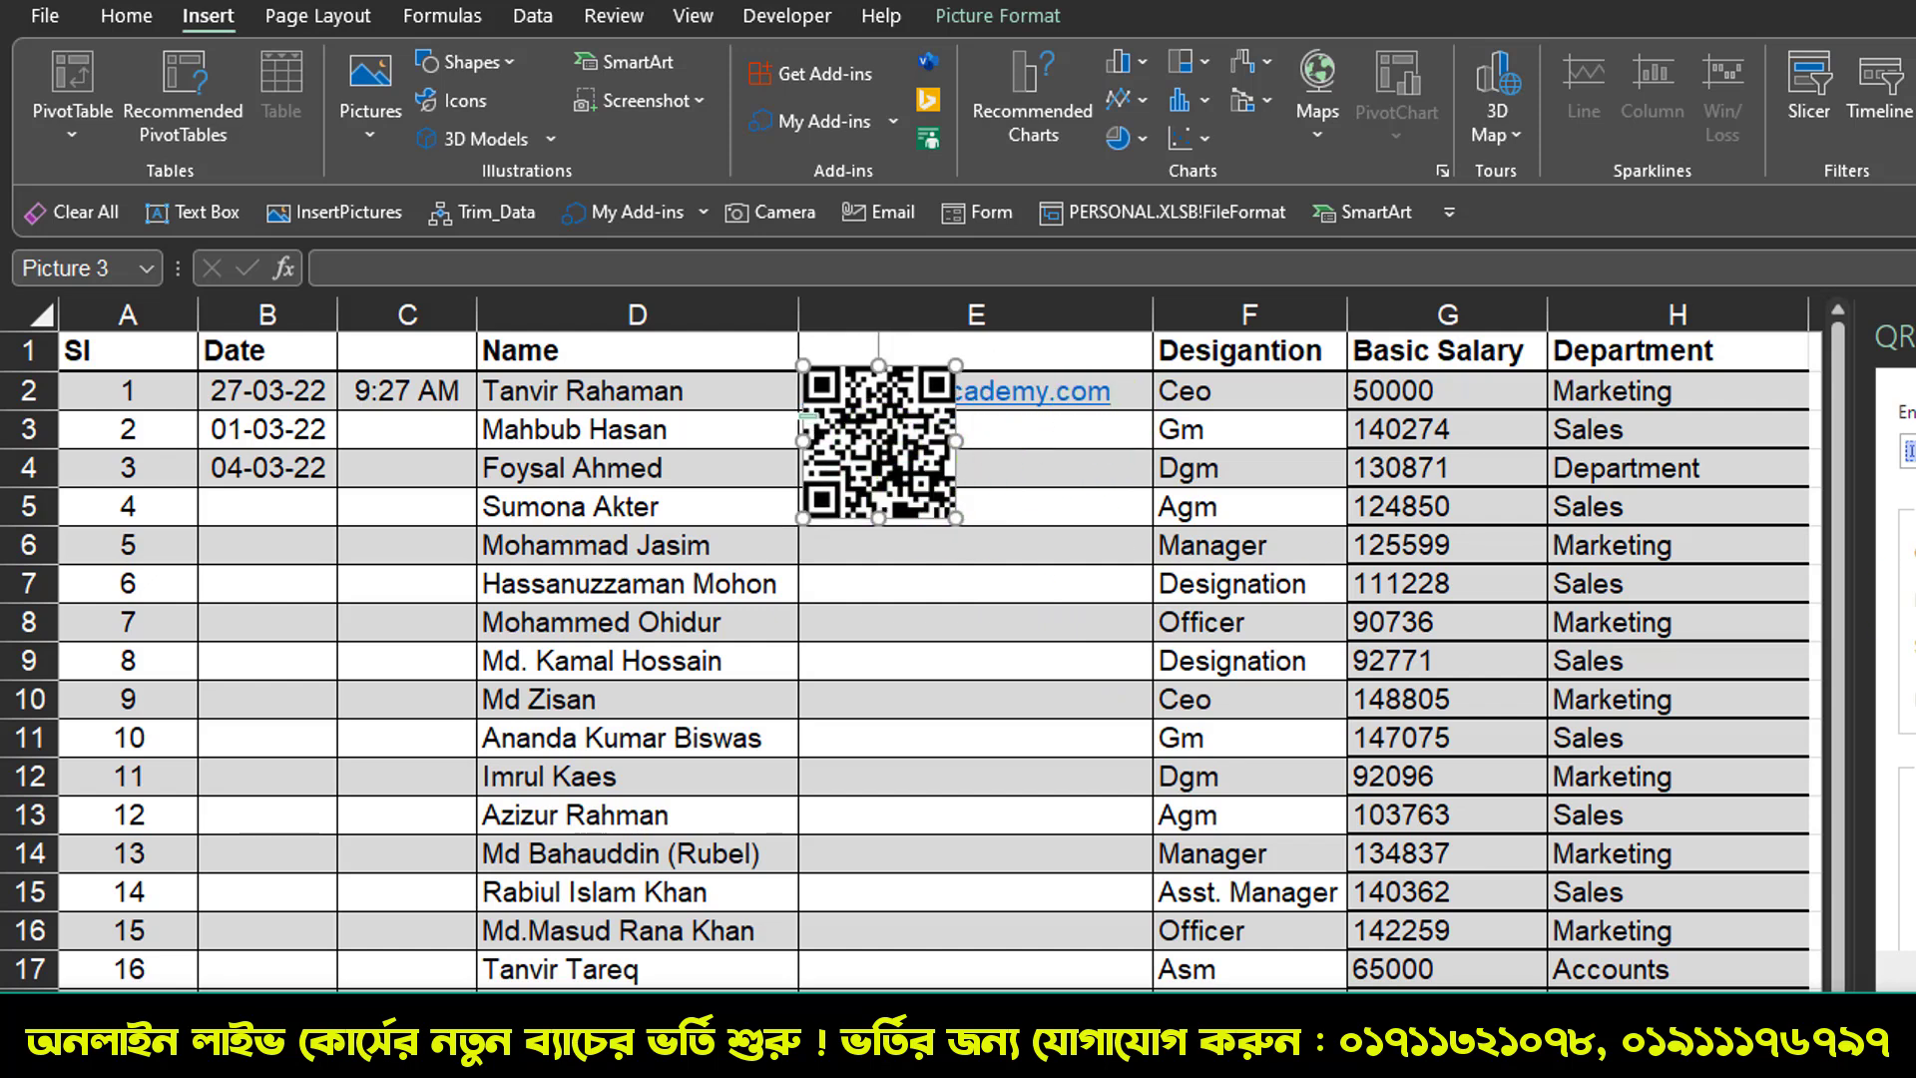
left_click(609, 399)
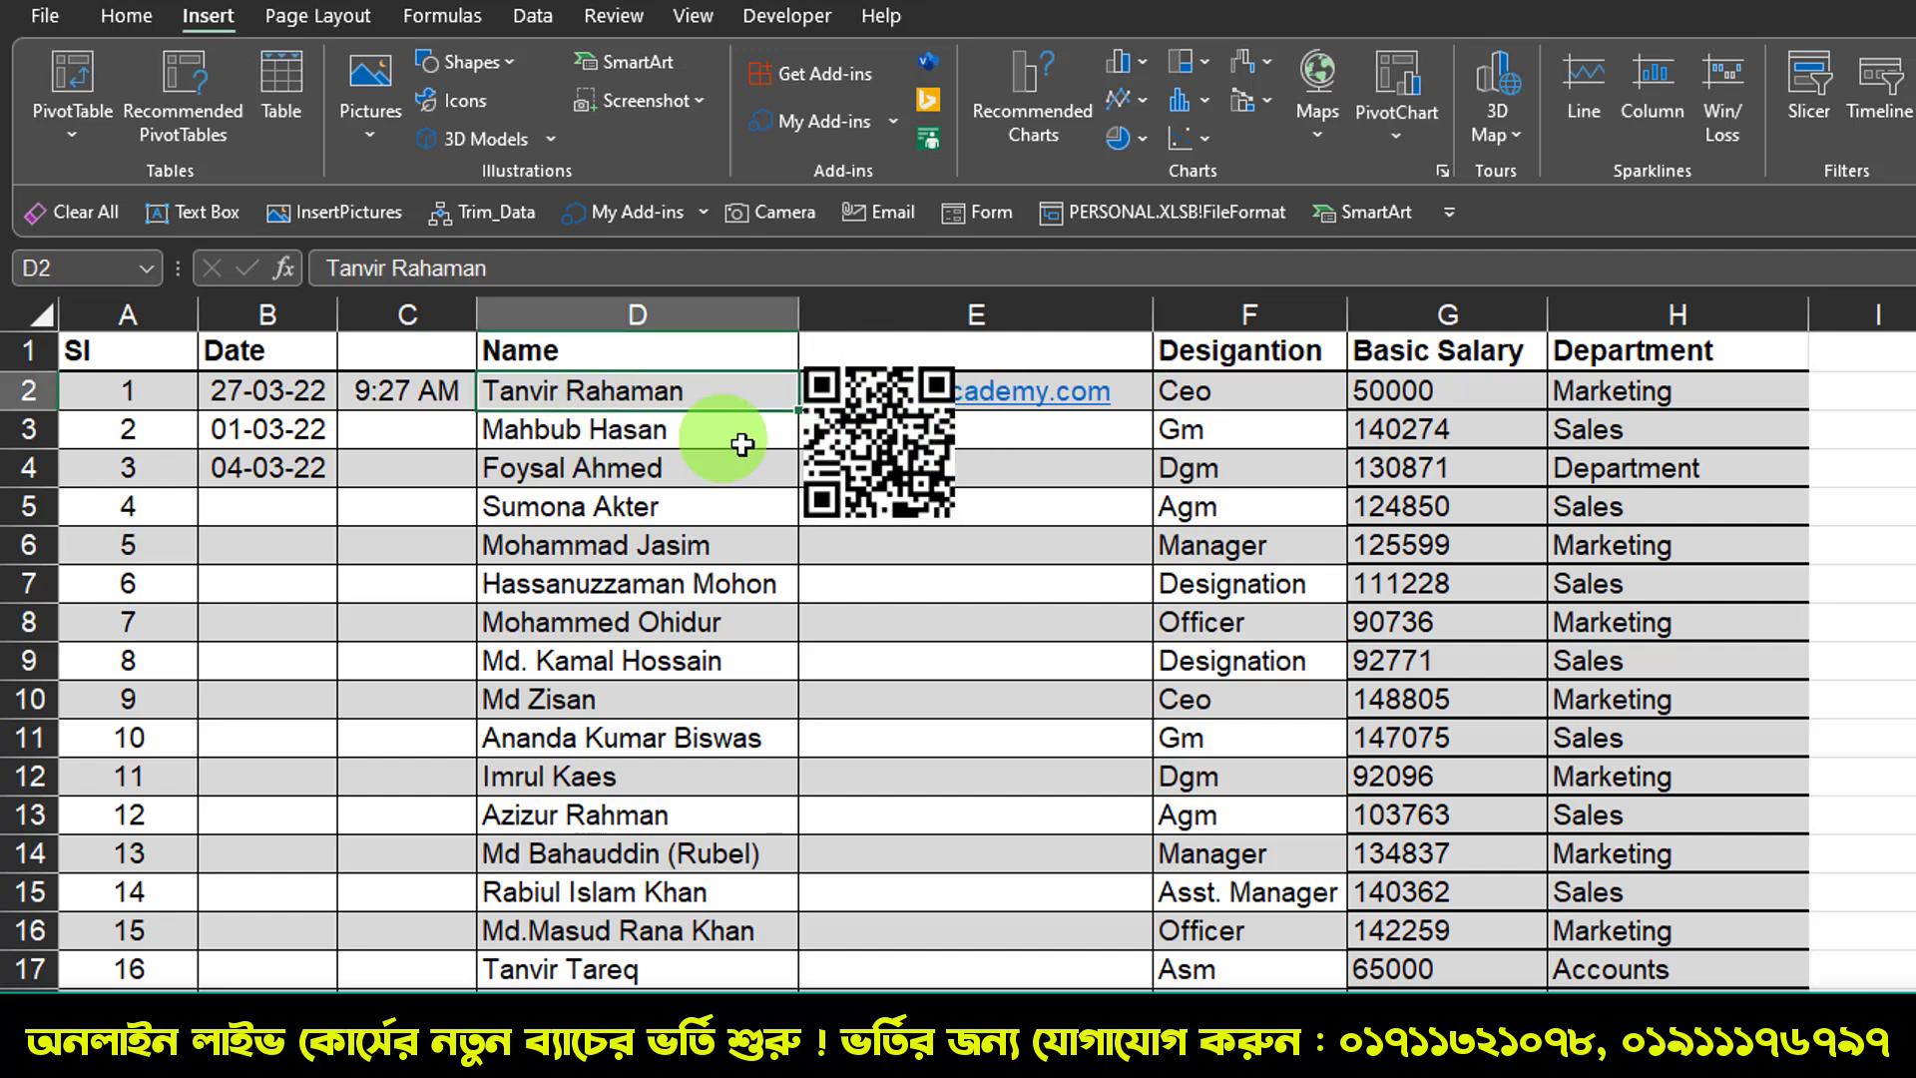
mouse_move(926, 469)
left_mouse_down()
mouse_move(1000, 455)
mouse_move(963, 456)
left_mouse_up()
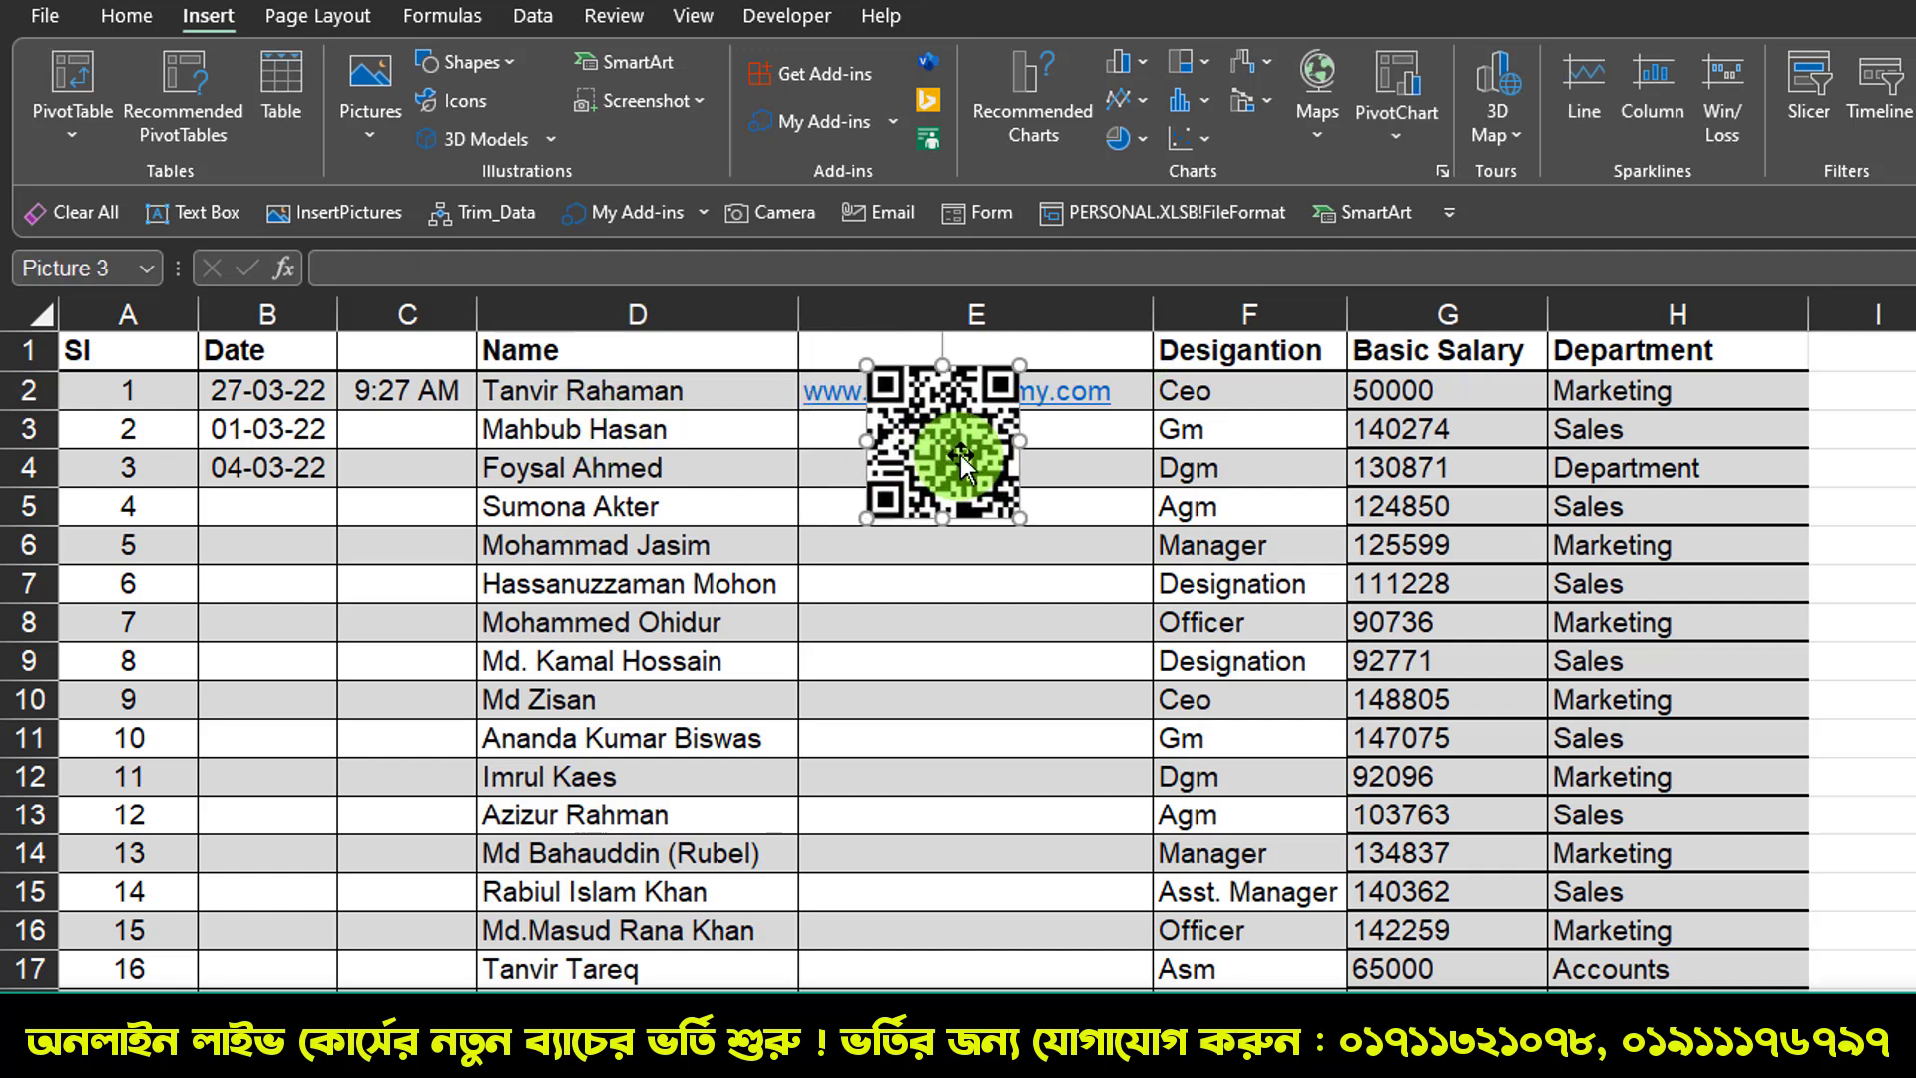
left_click(1148, 399)
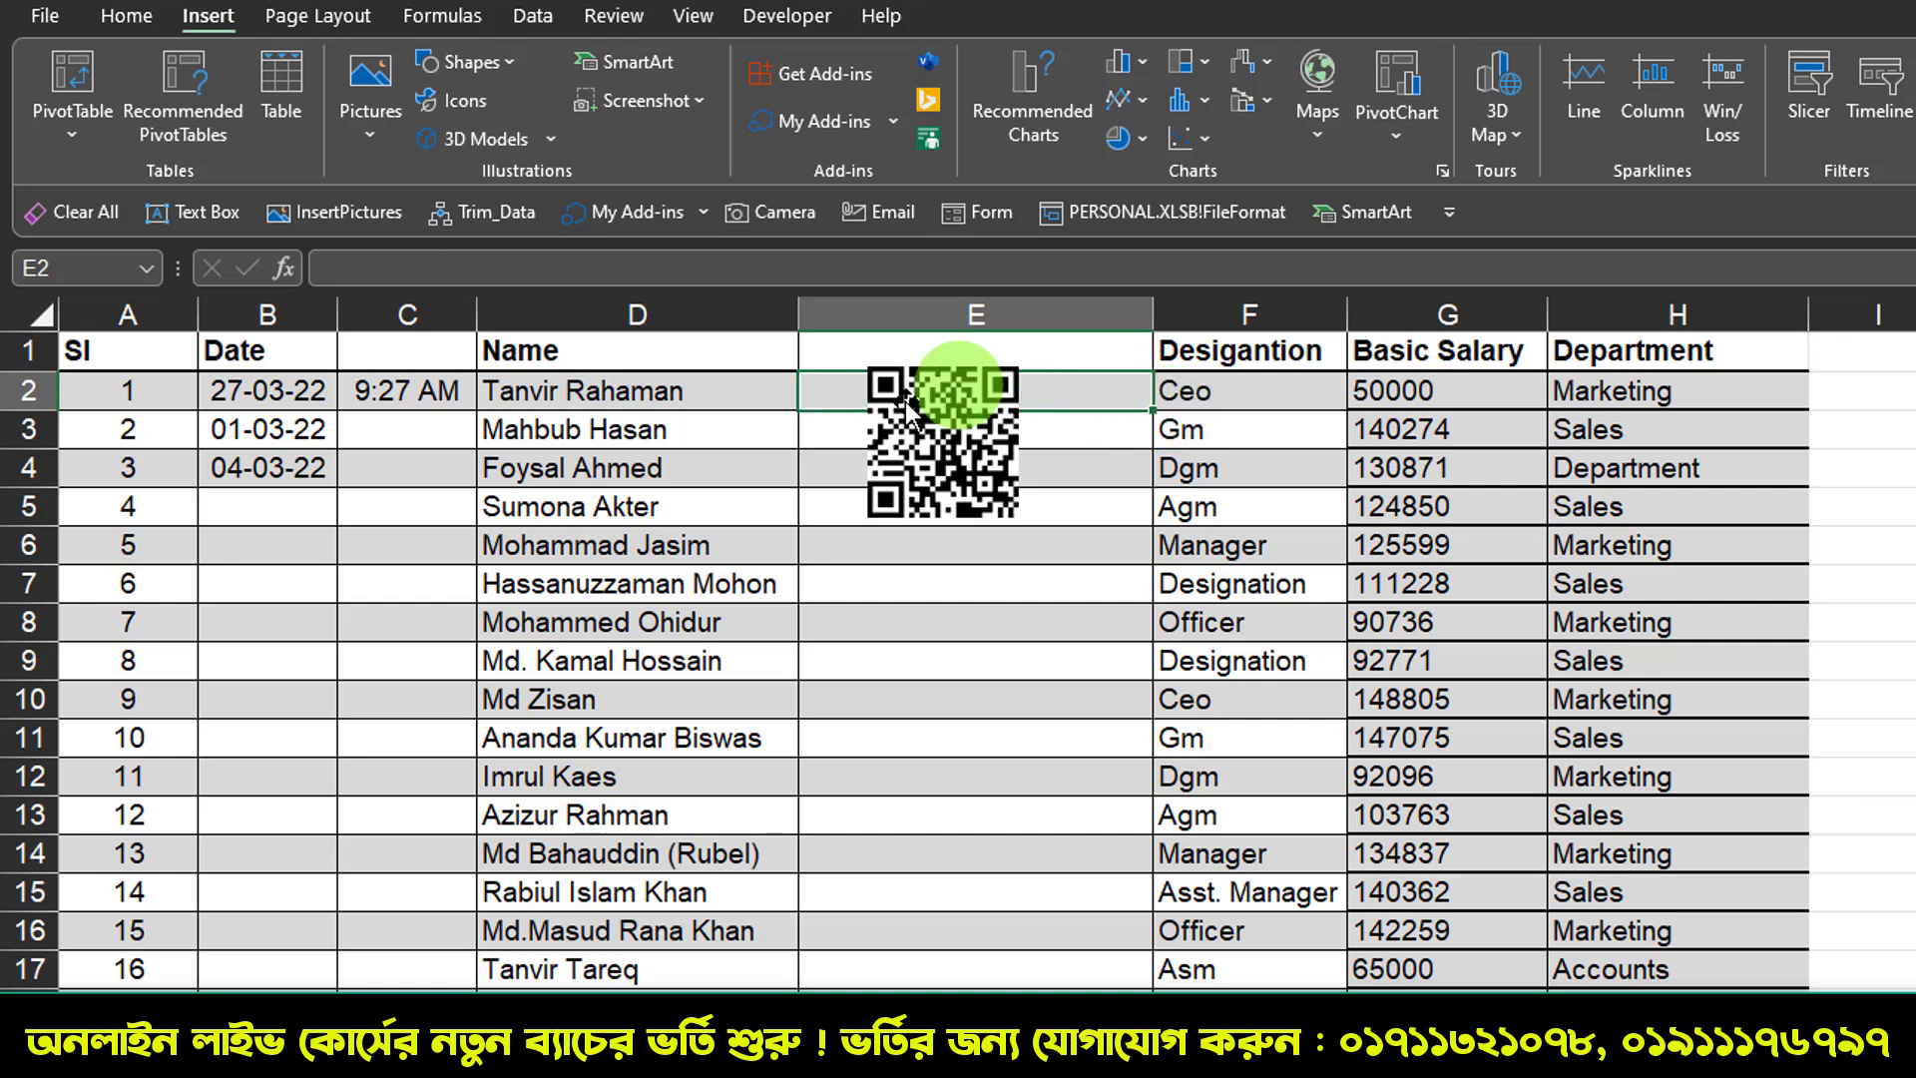
left_click_drag(943, 409, 925, 409)
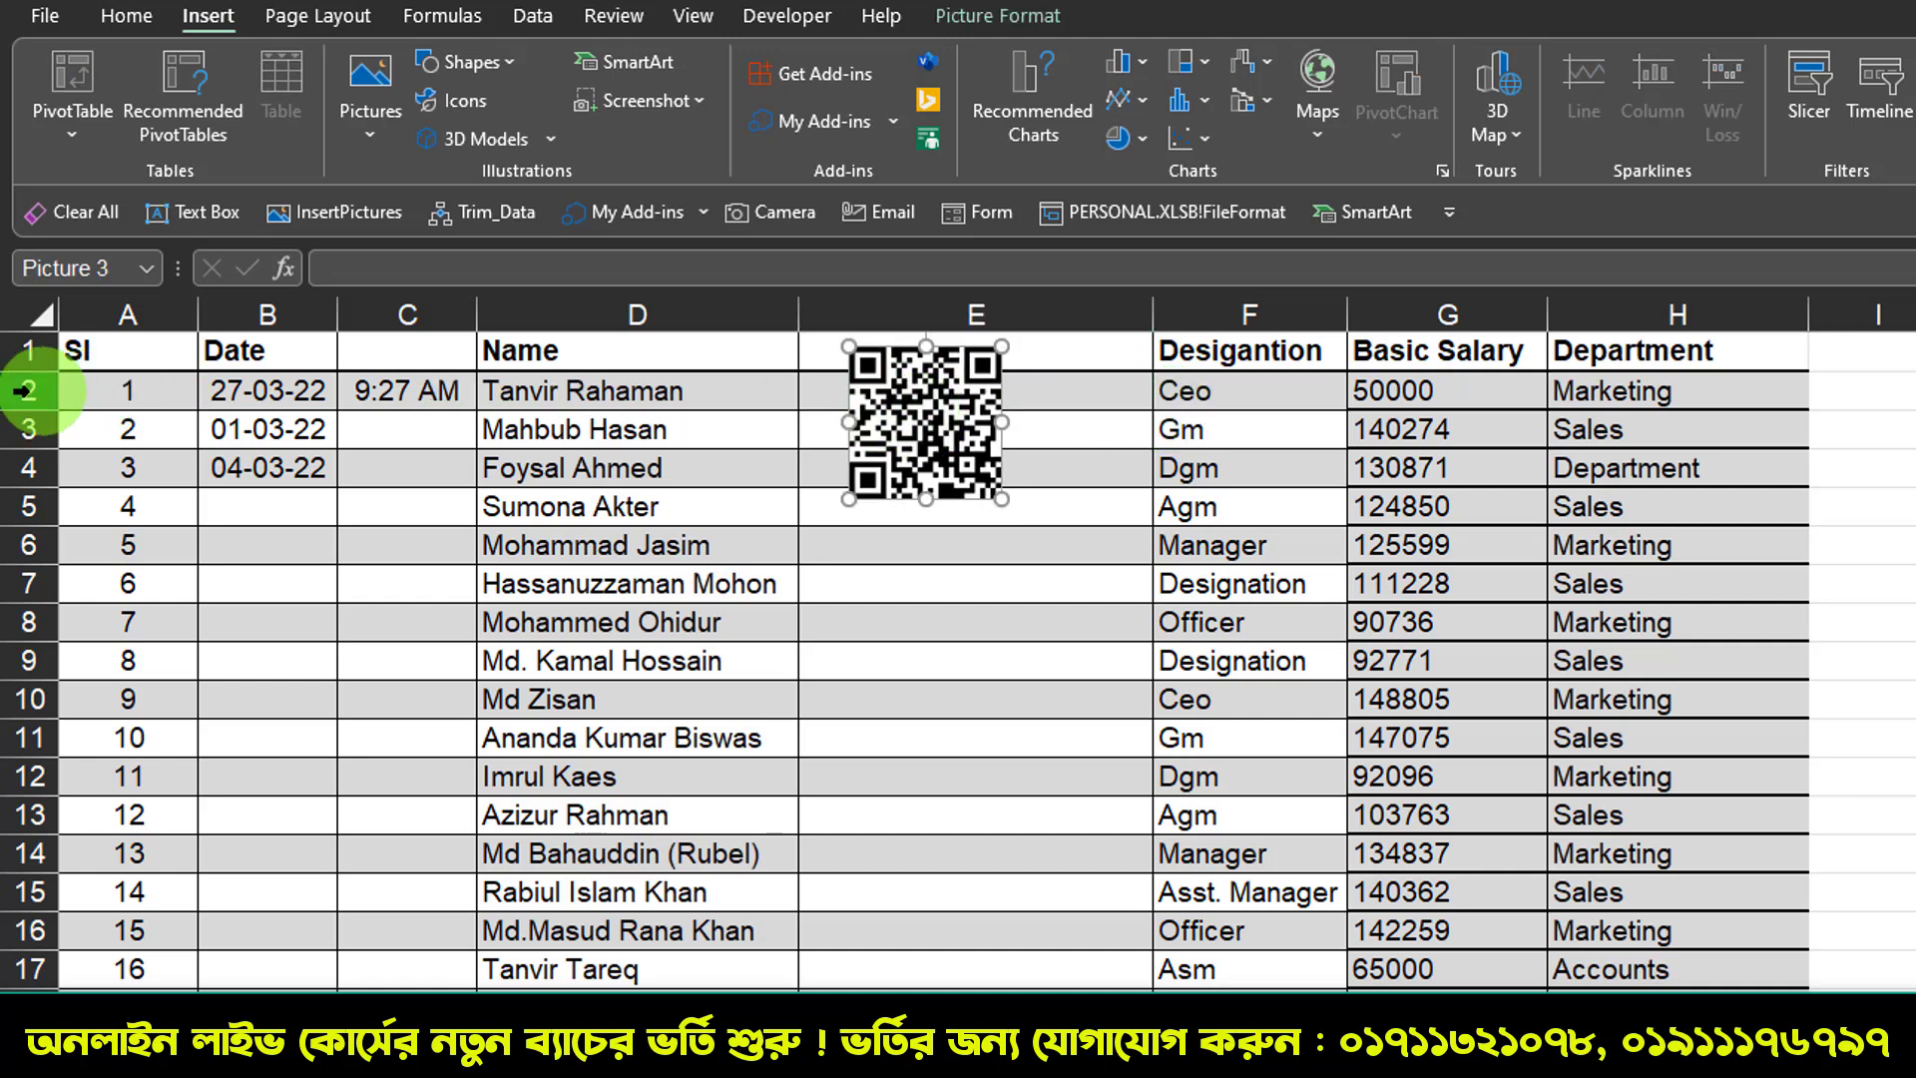
Step: Make row 2 taller and enlarge the QR code to fill the row
left_click_drag(26, 389, 33, 579)
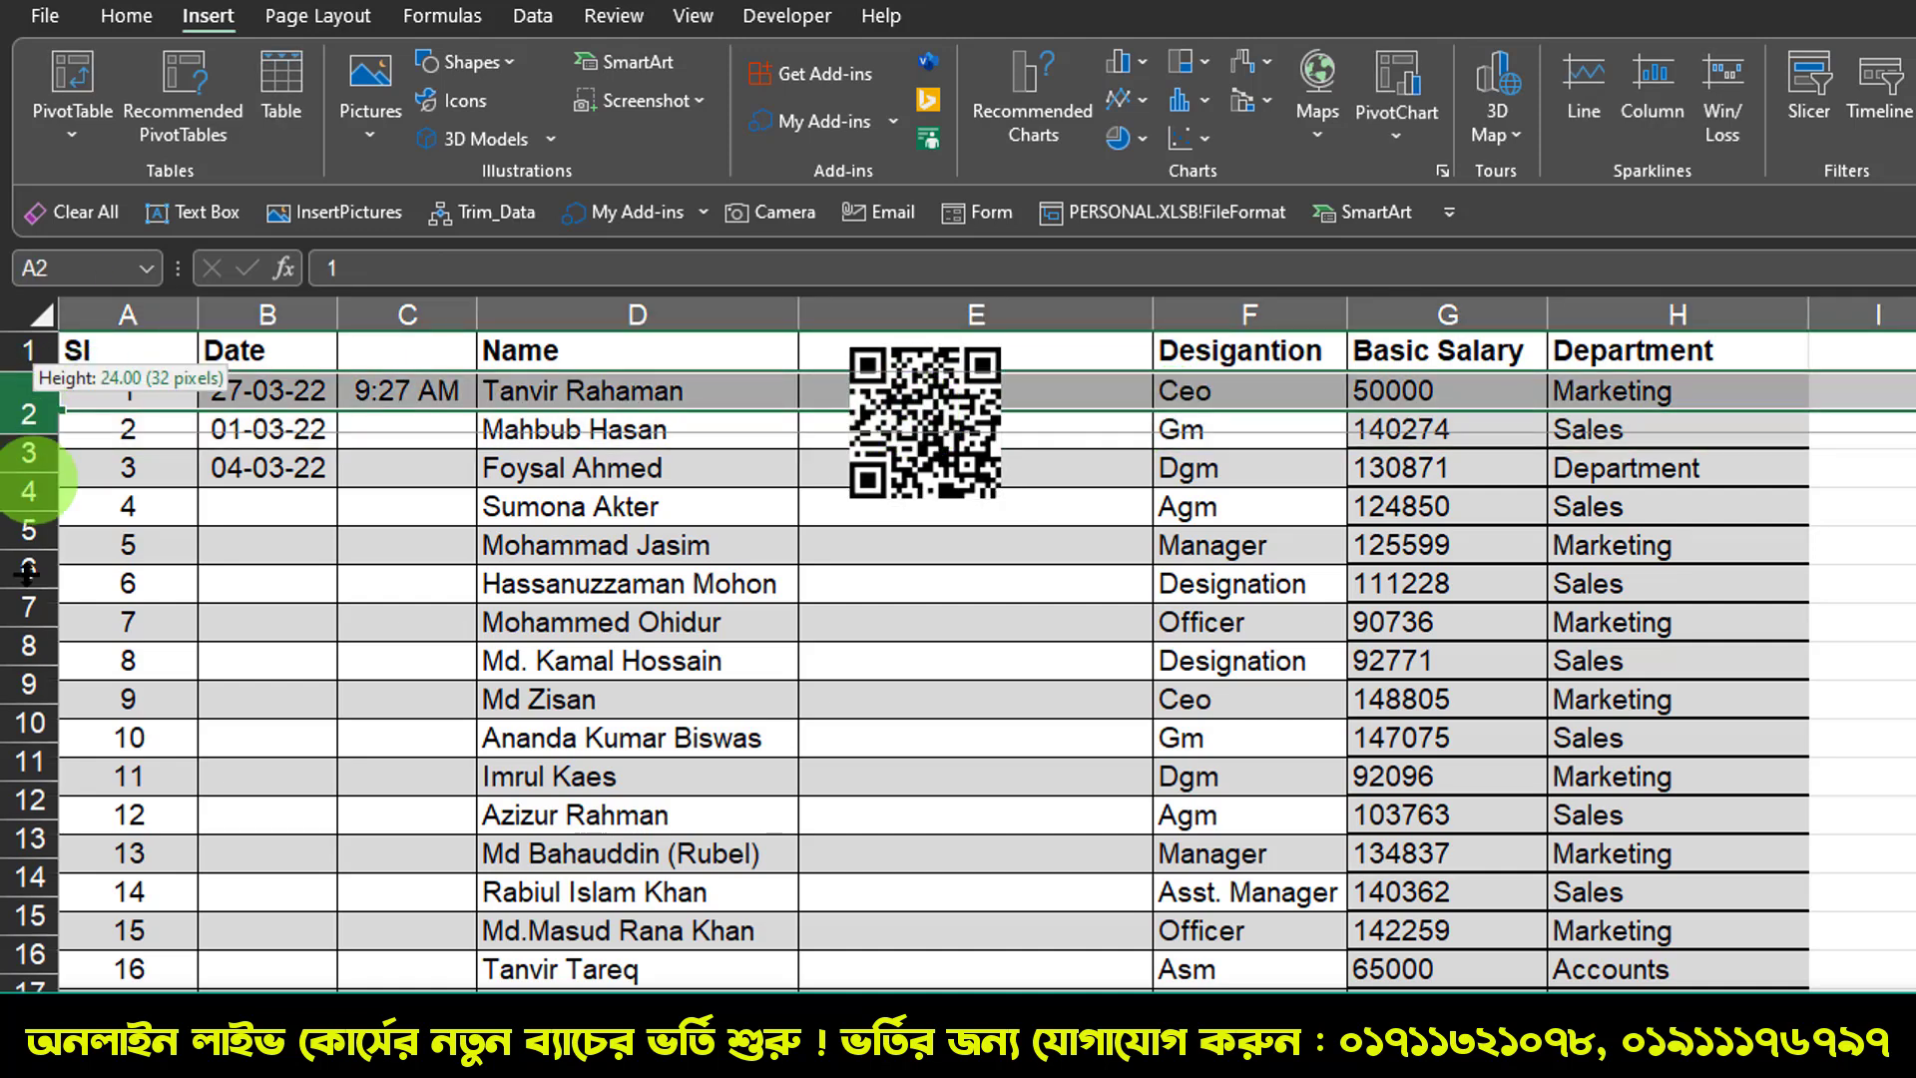
mouse_move(905, 412)
left_mouse_down()
mouse_move(935, 477)
mouse_move(885, 460)
left_mouse_up()
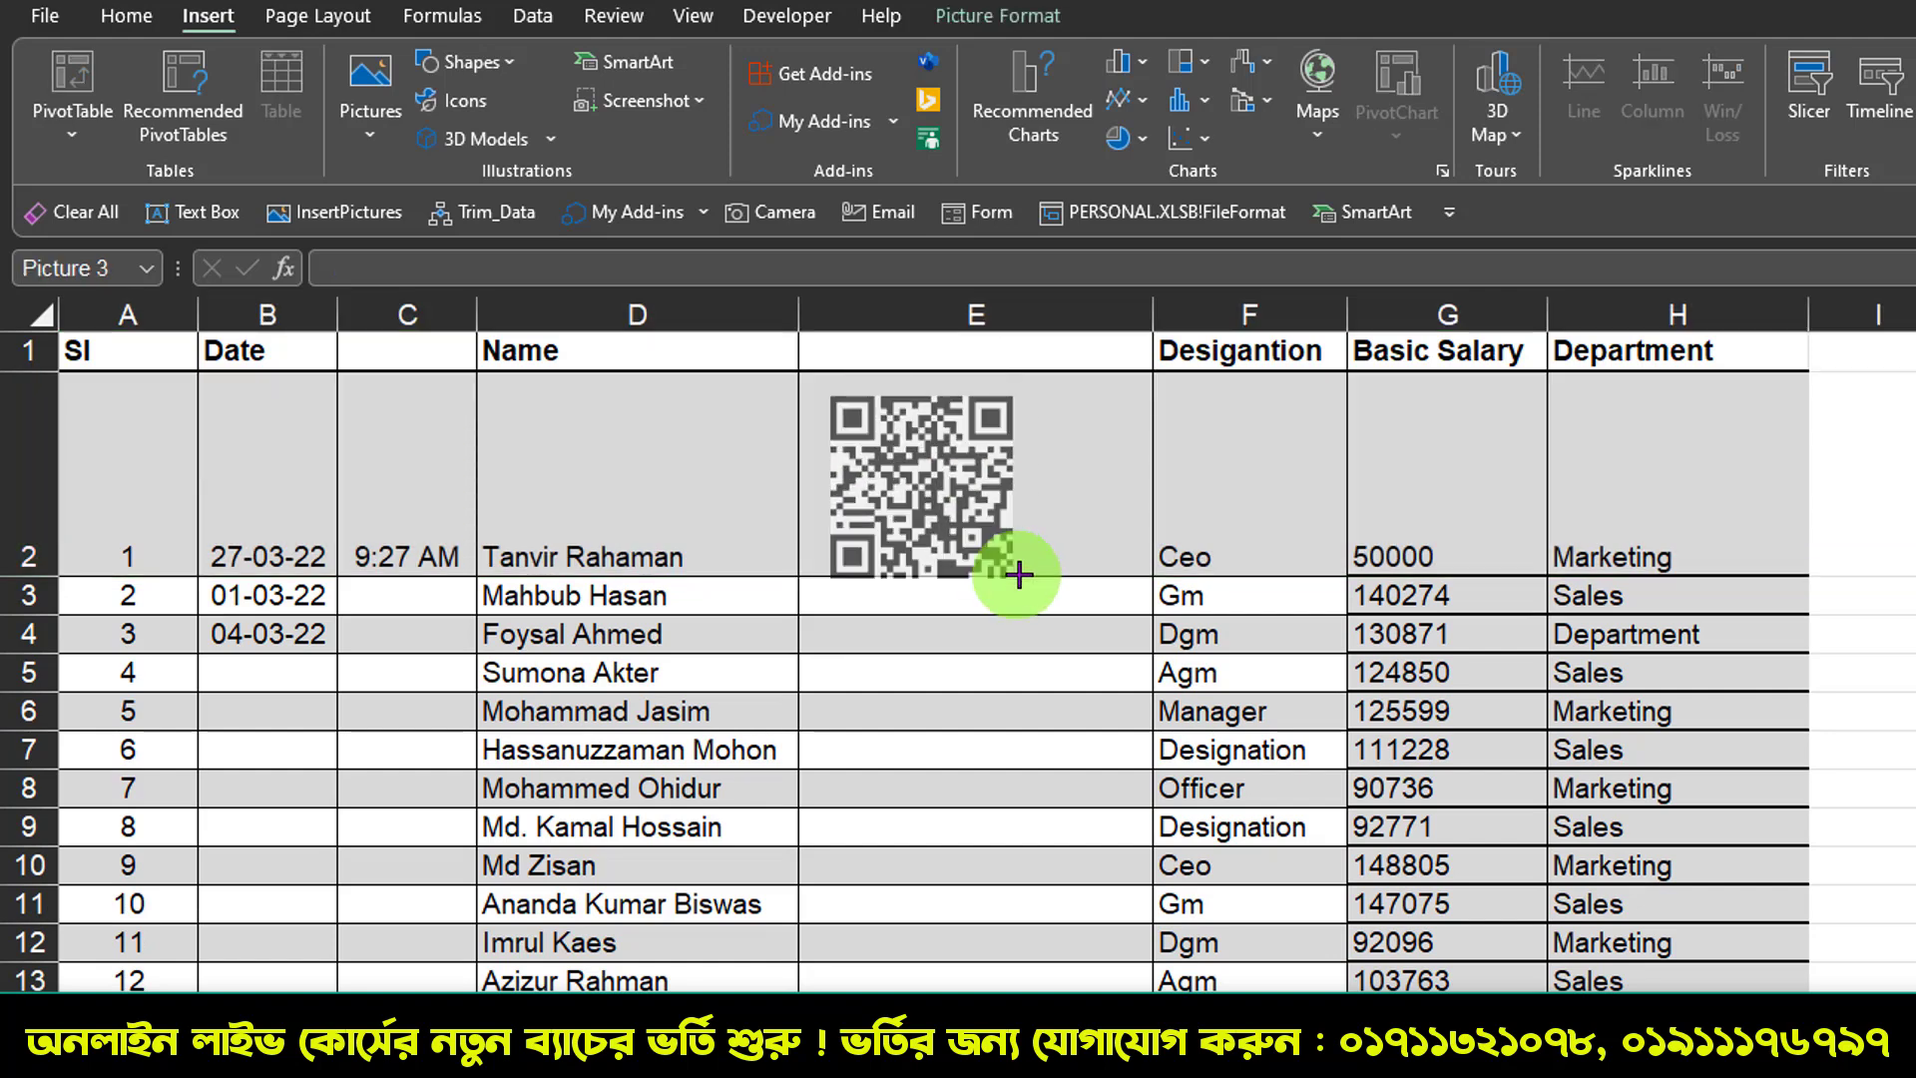
left_click_drag(975, 544, 1010, 574)
left_click_drag(911, 512, 889, 496)
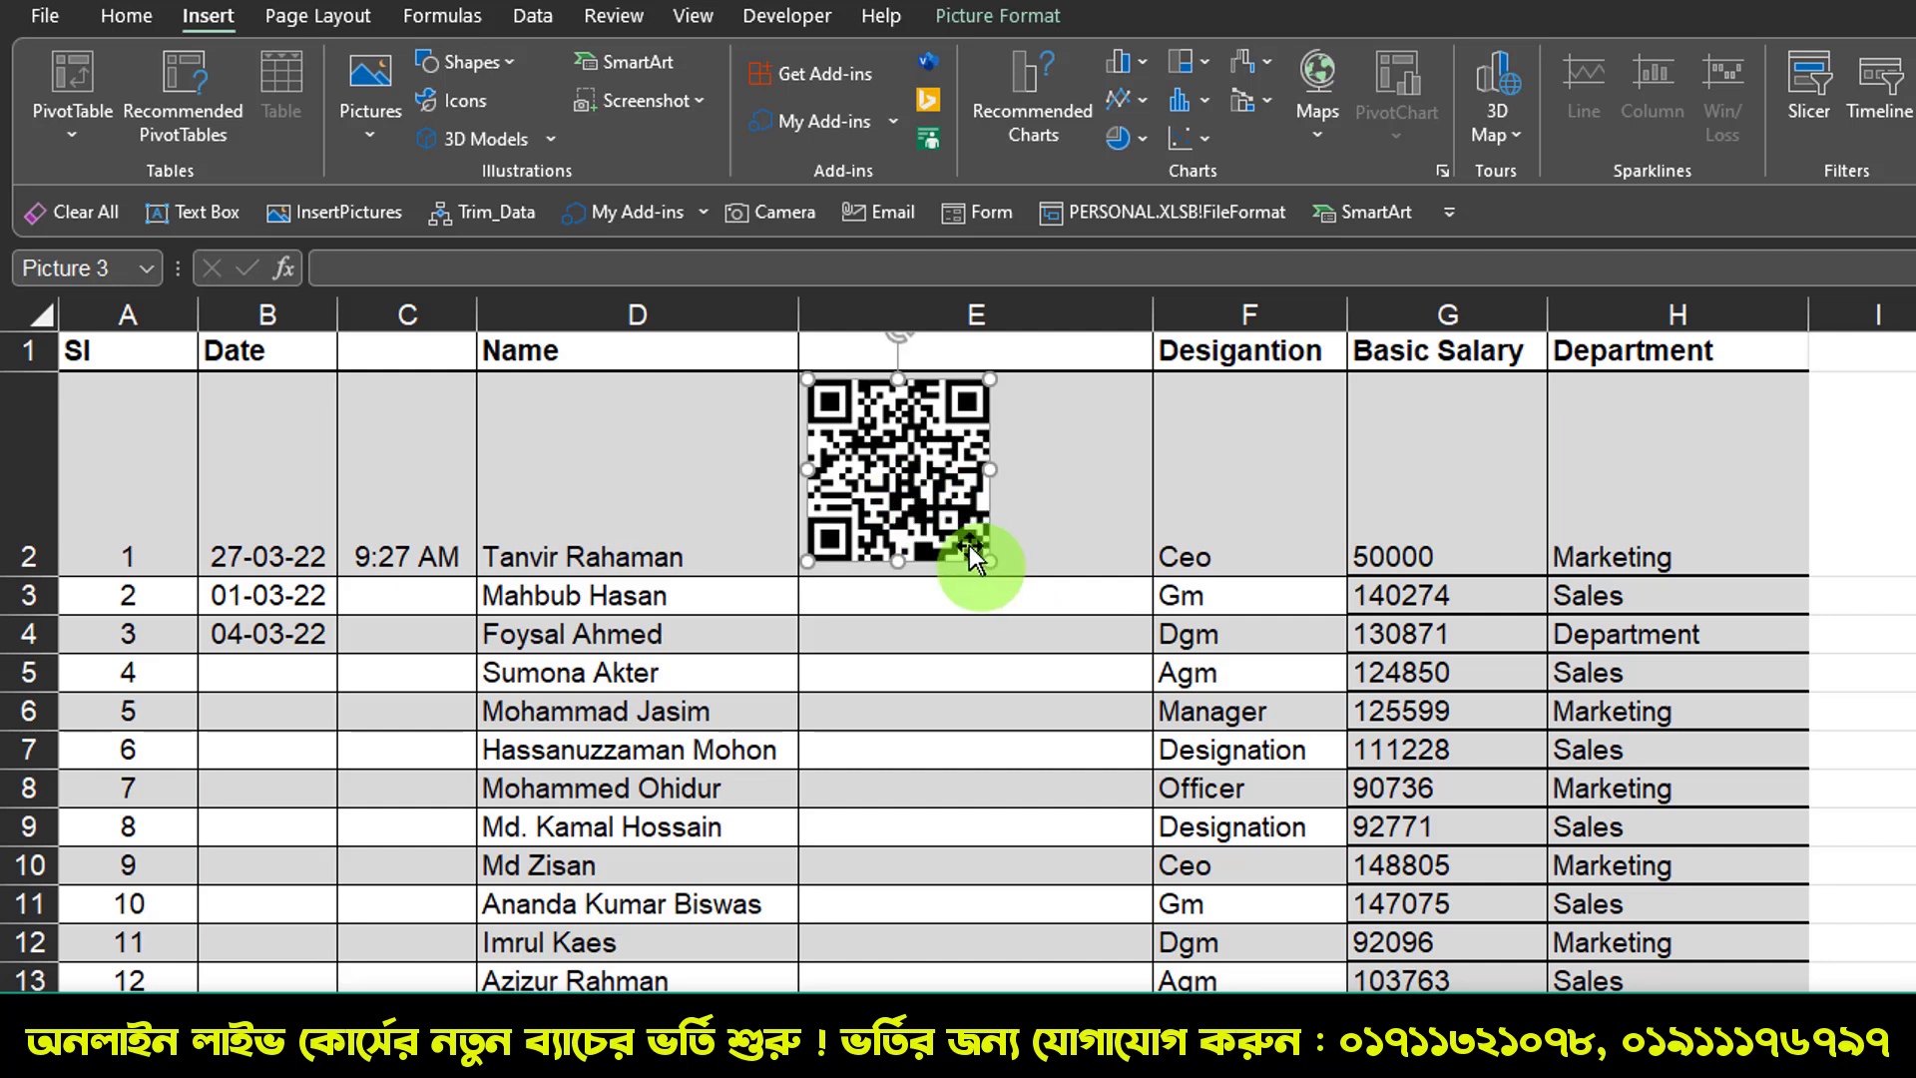
left_click_drag(992, 567, 998, 572)
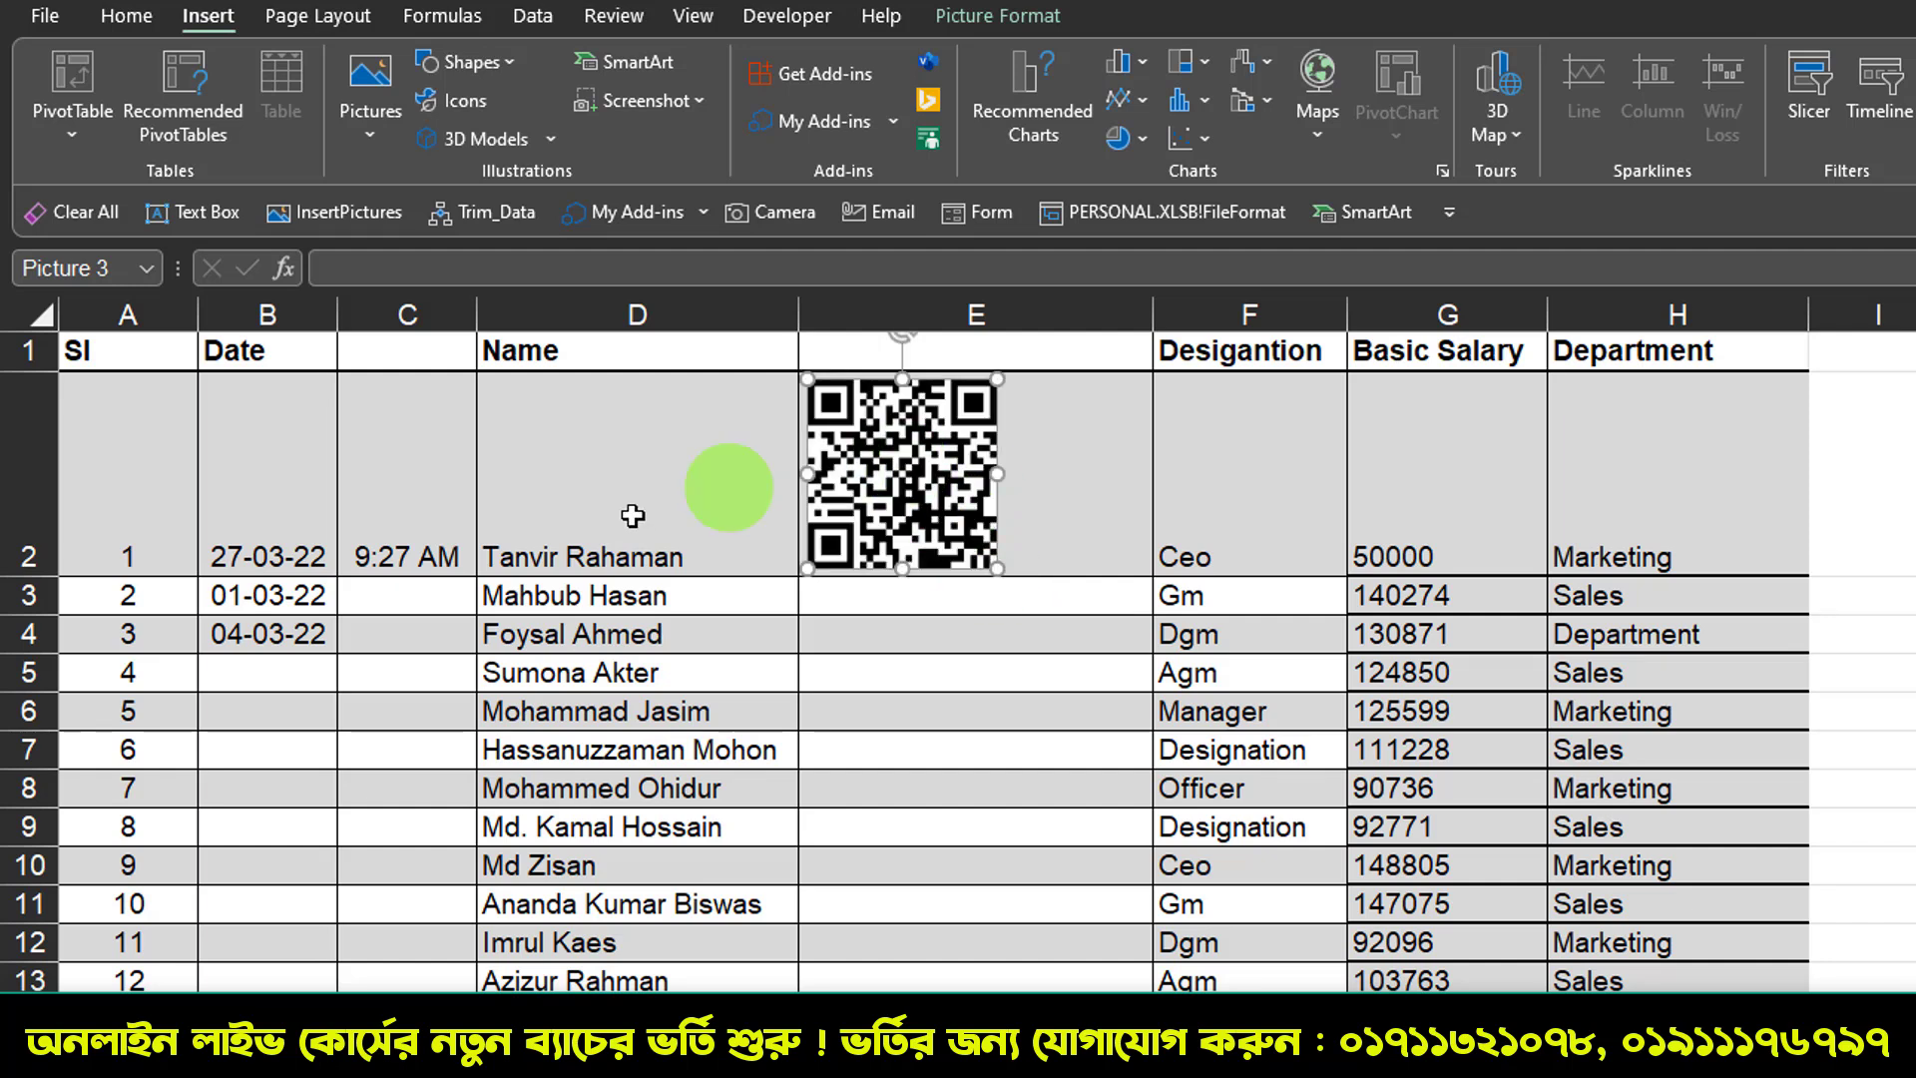
Step: Middle-align the text across row 2 using Home > Middle Align
left_click_drag(136, 440, 1583, 479)
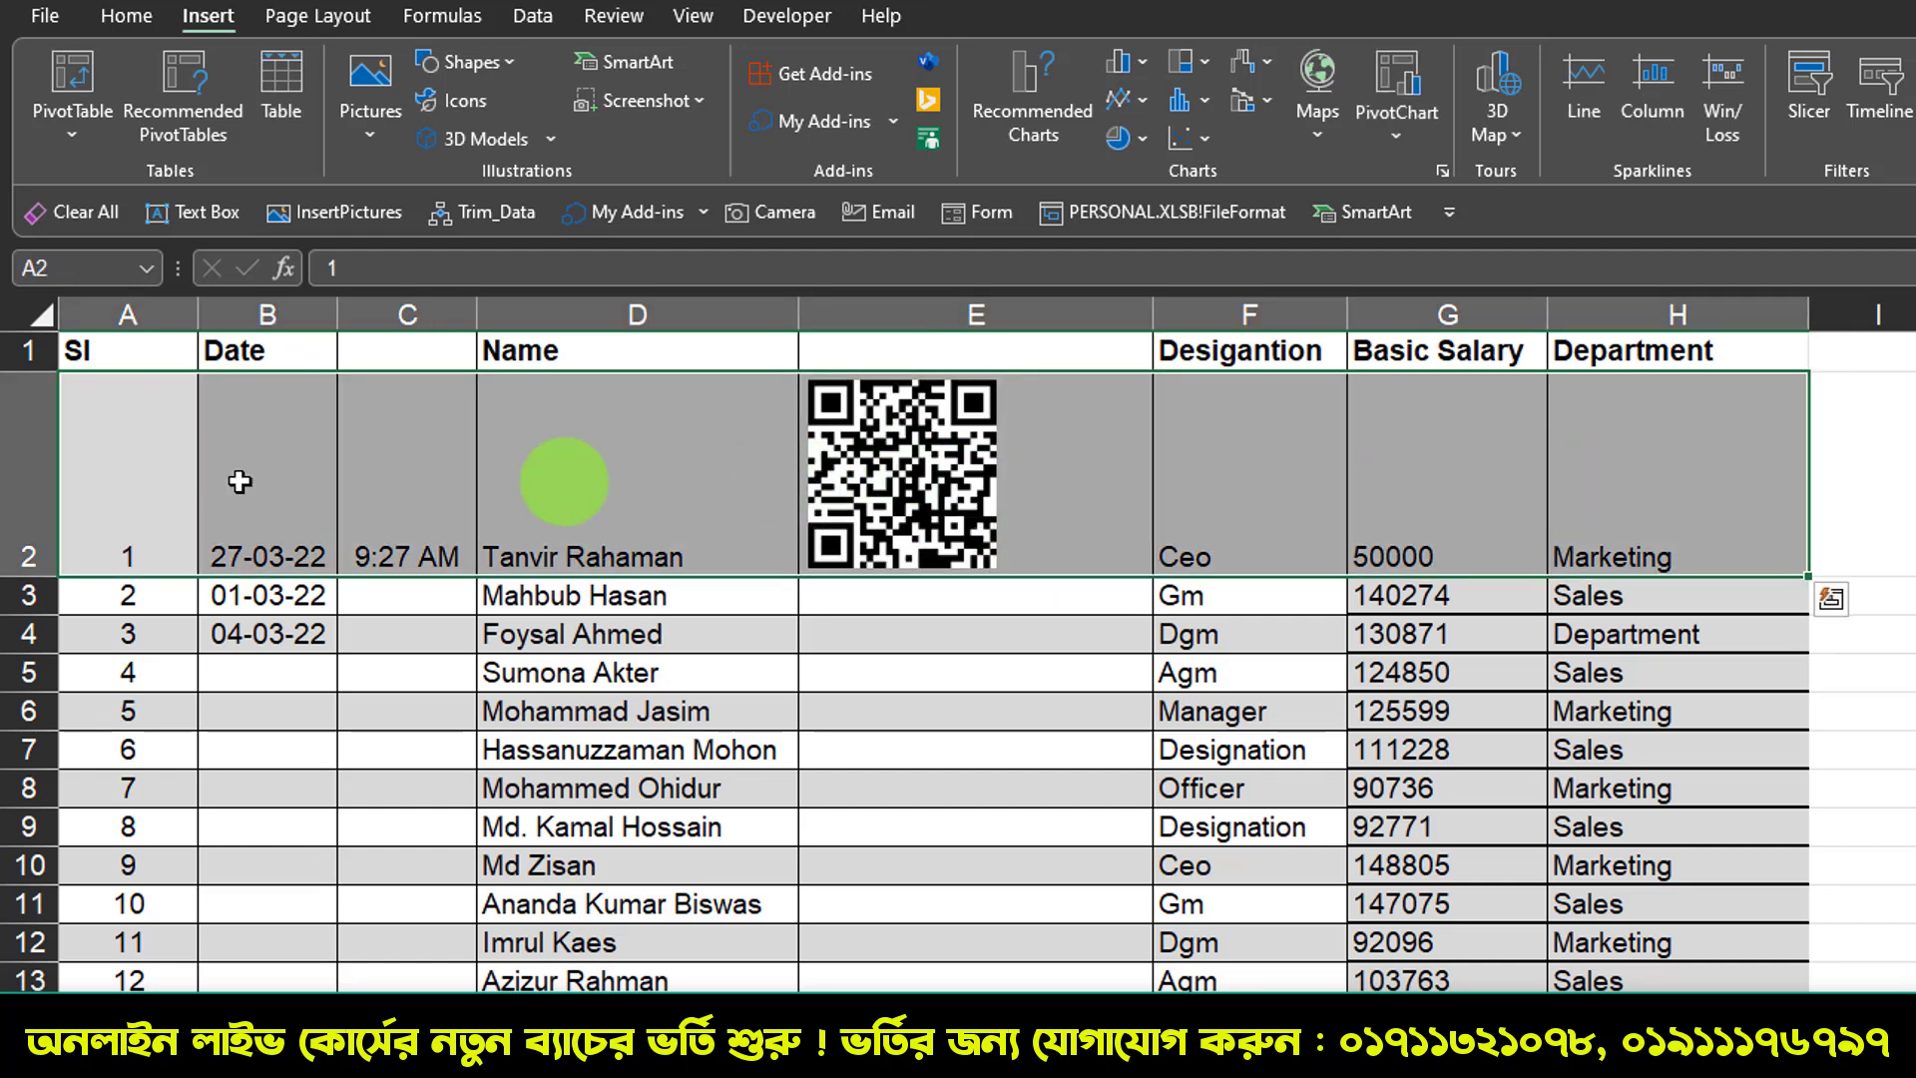
left_click(35, 469)
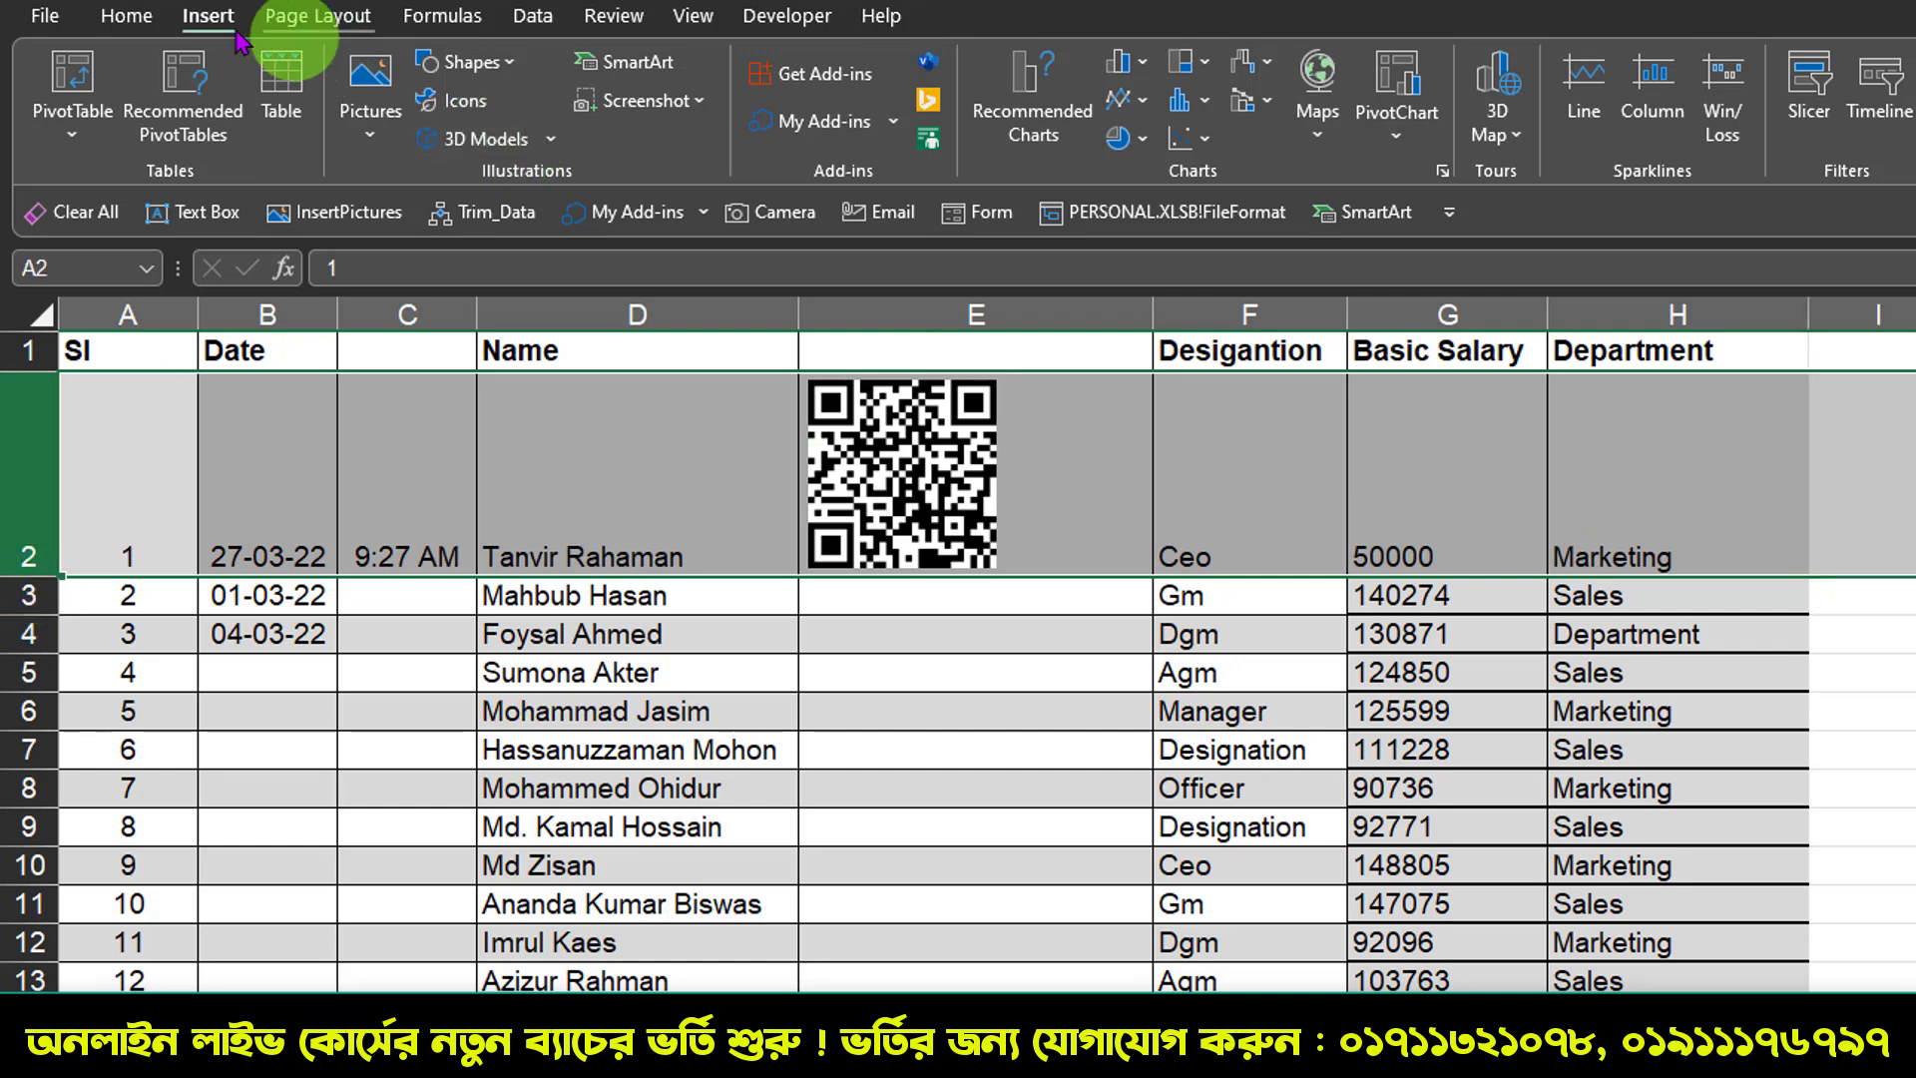
left_click(127, 16)
left_click(502, 133)
left_click(666, 73)
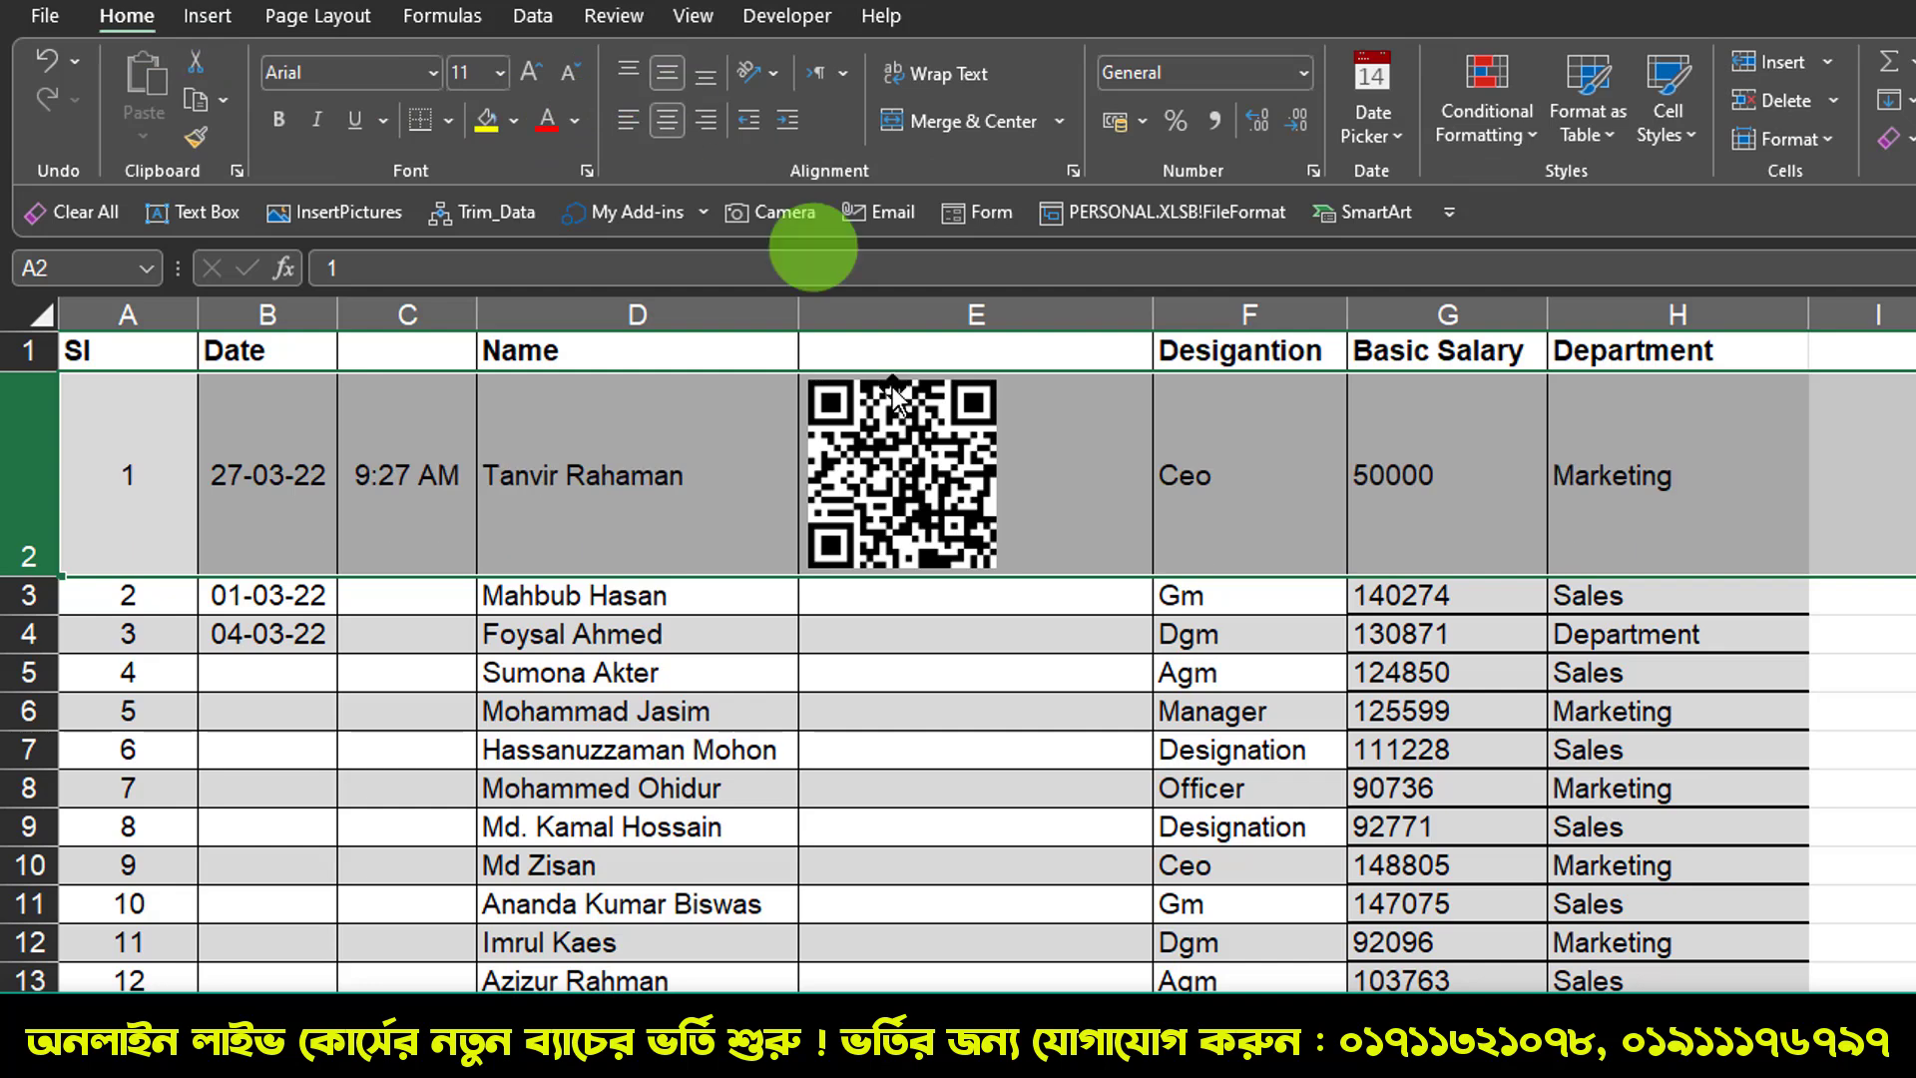
Step: Narrow column E to fit the QR code and adjust the picture
left_click(963, 477)
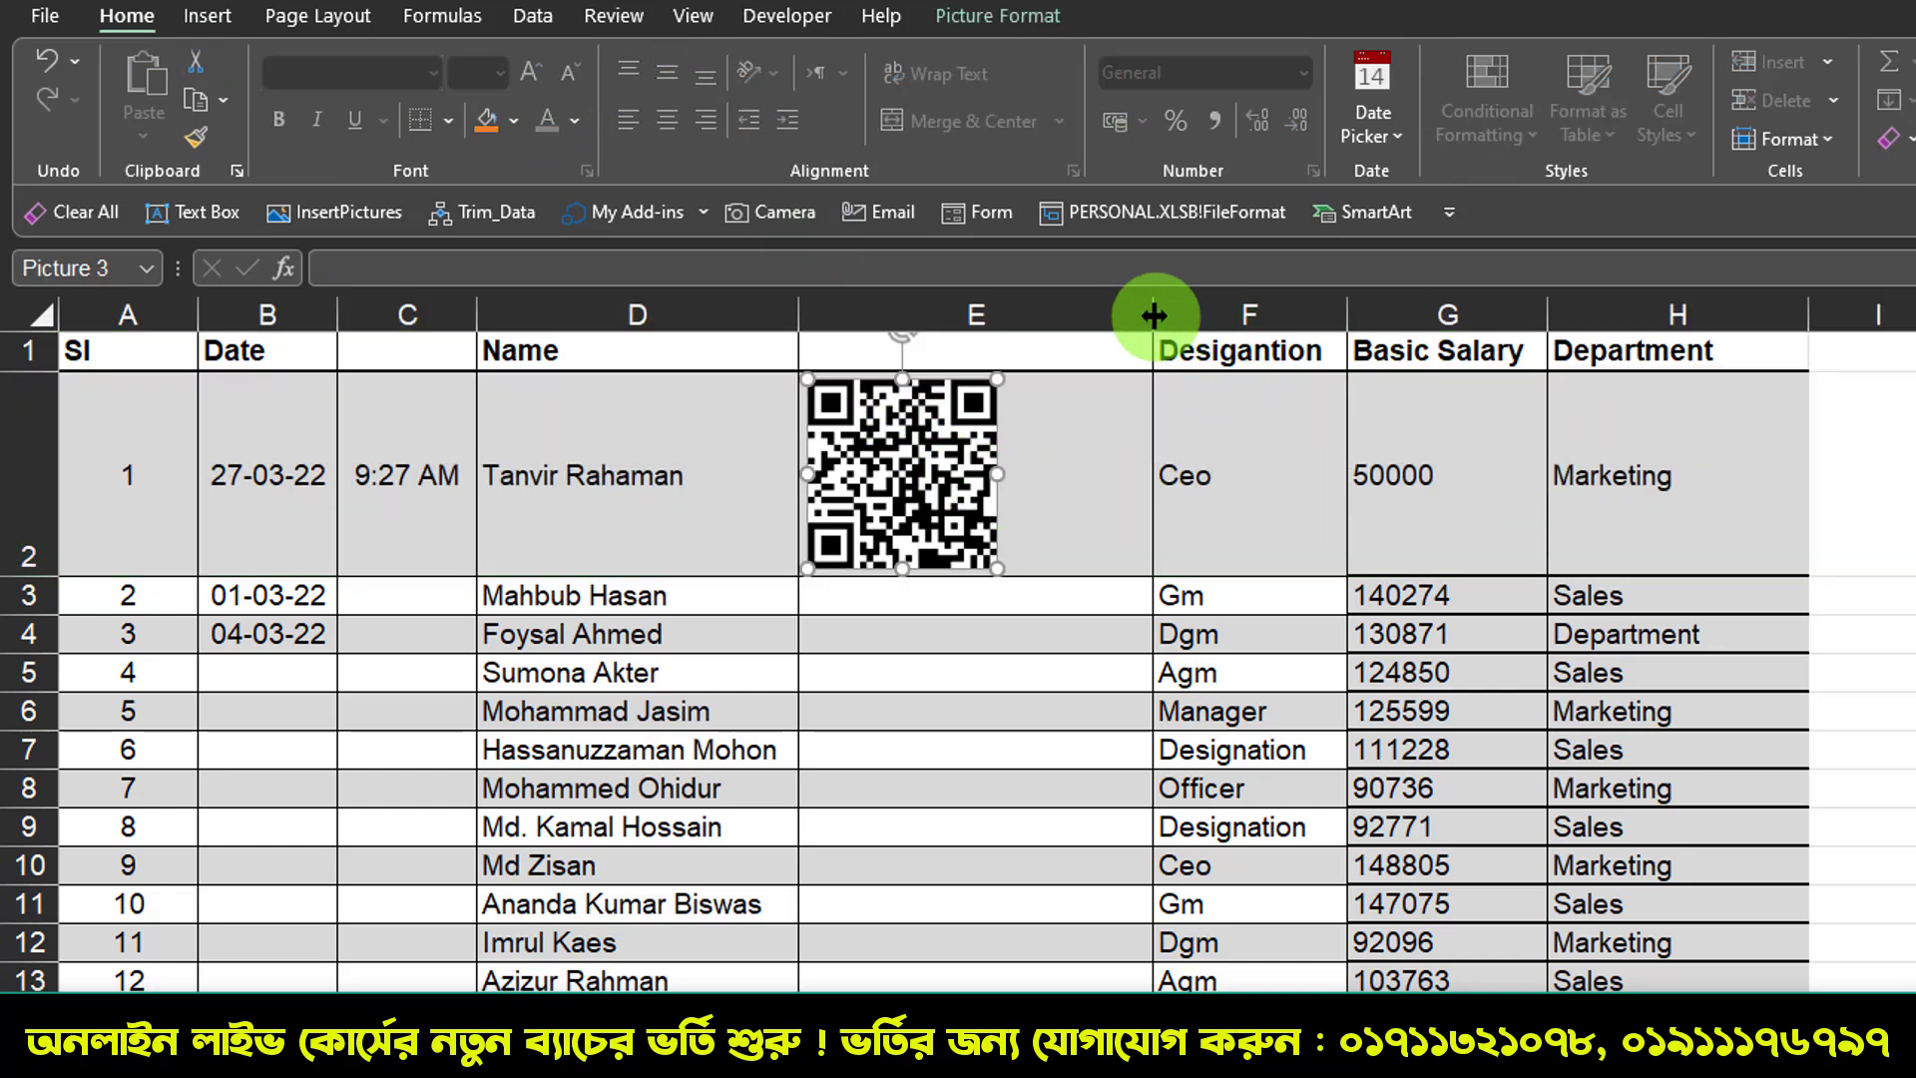
left_click_drag(1153, 316, 1033, 320)
left_click(878, 634)
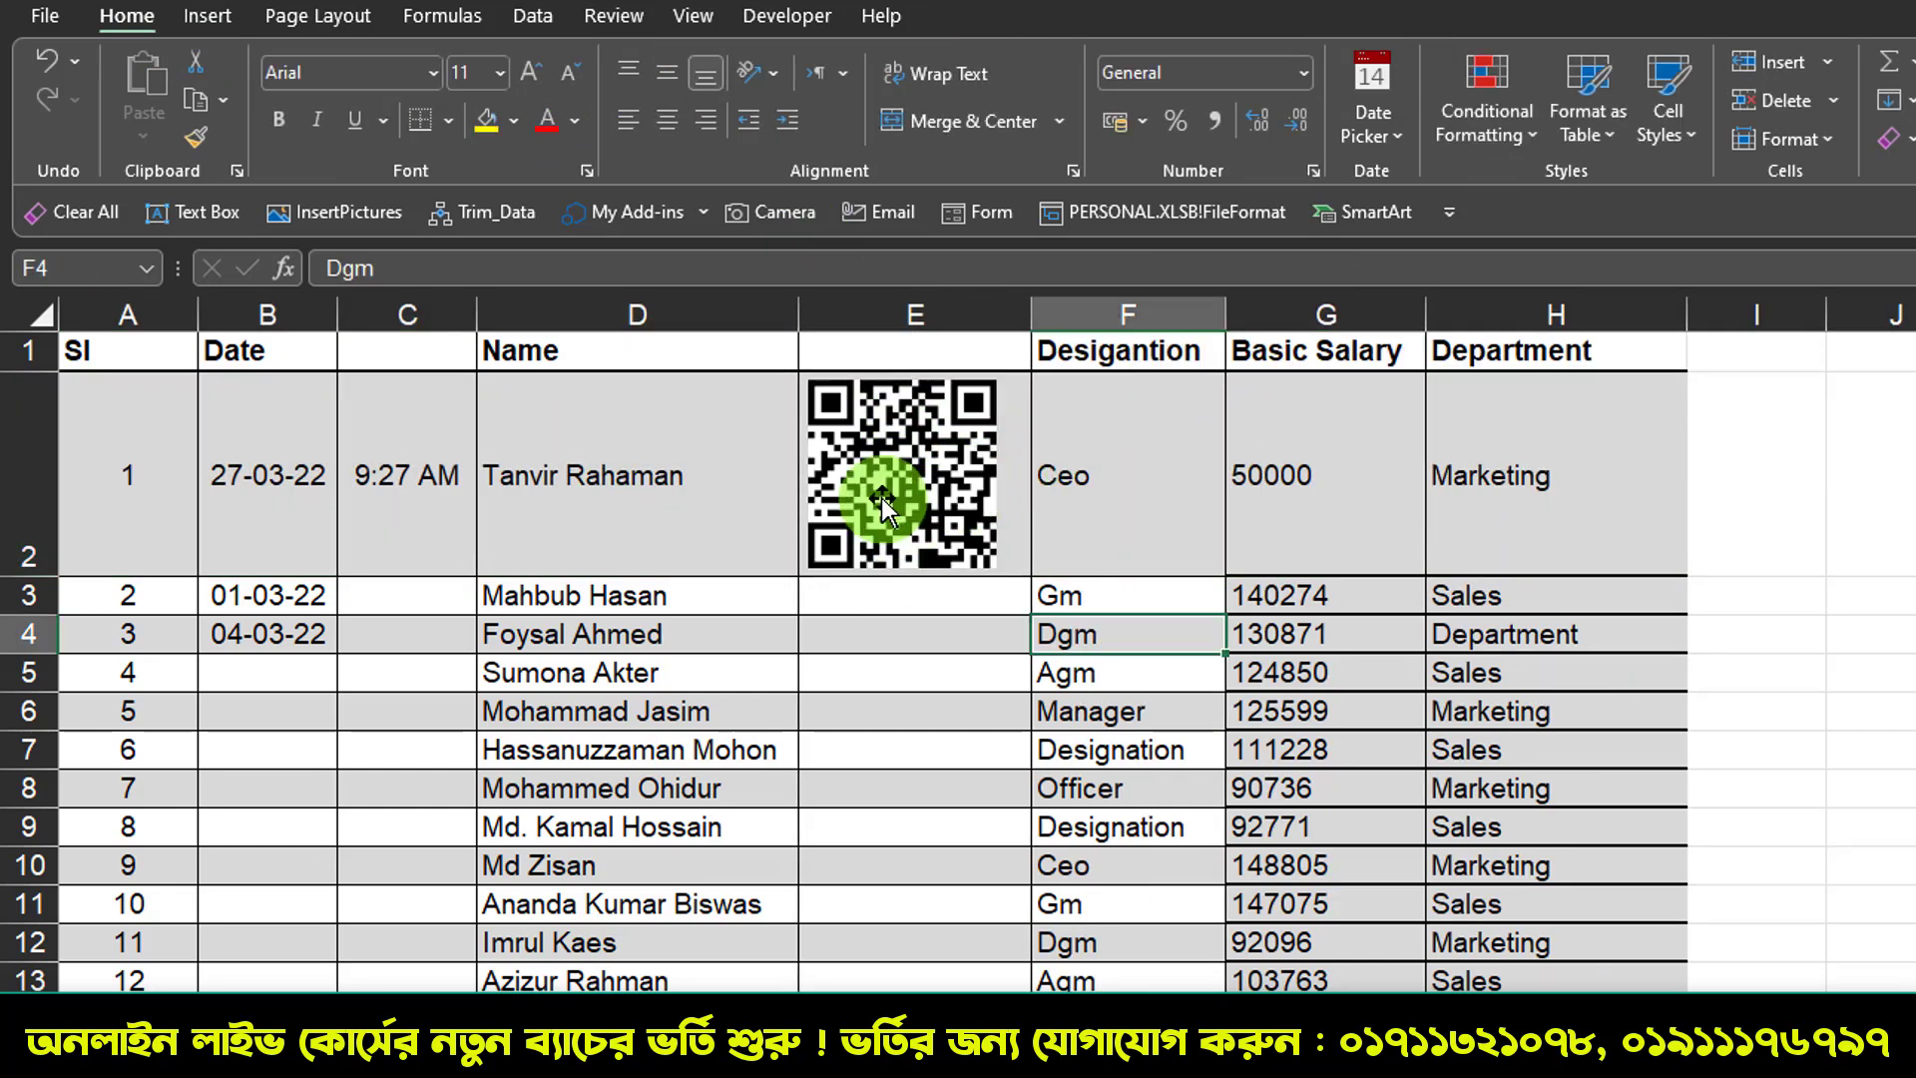
left_click(883, 501)
left_click(968, 544)
left_click(960, 495)
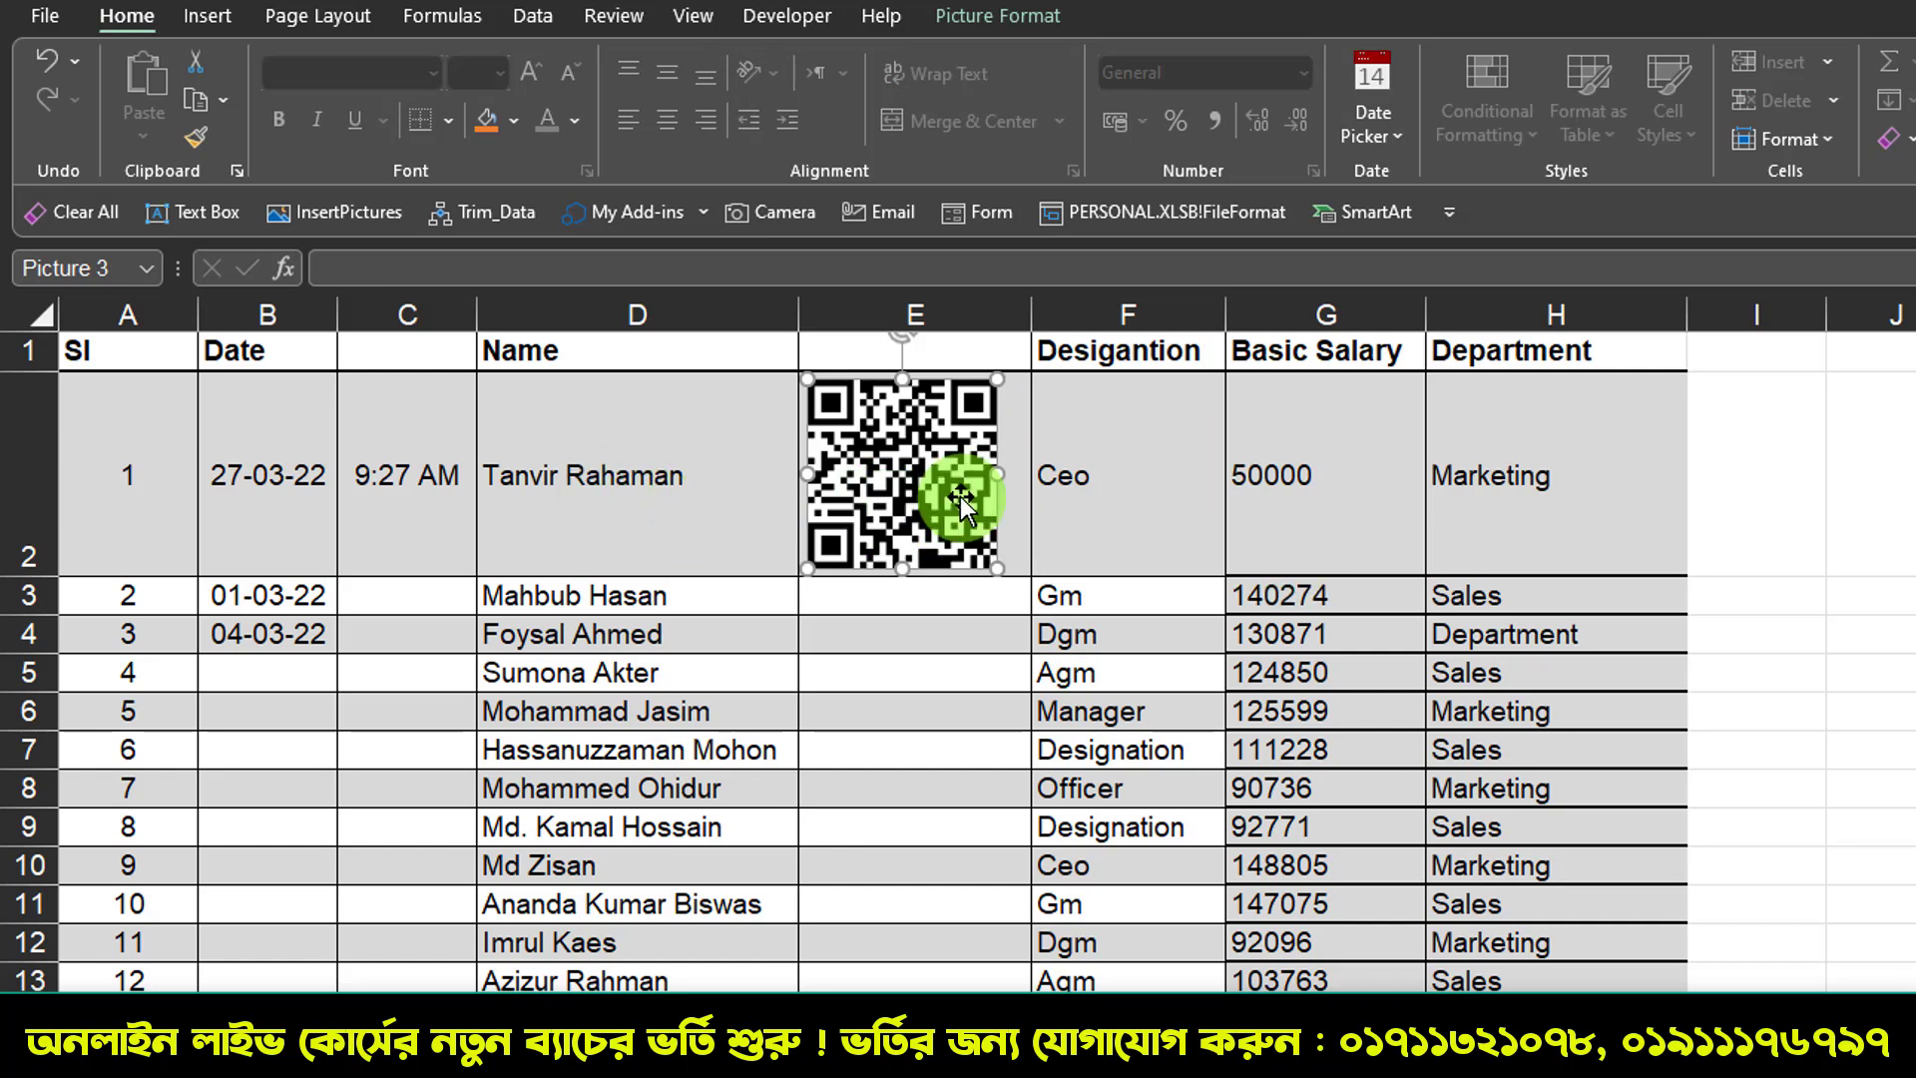
left_click(974, 644)
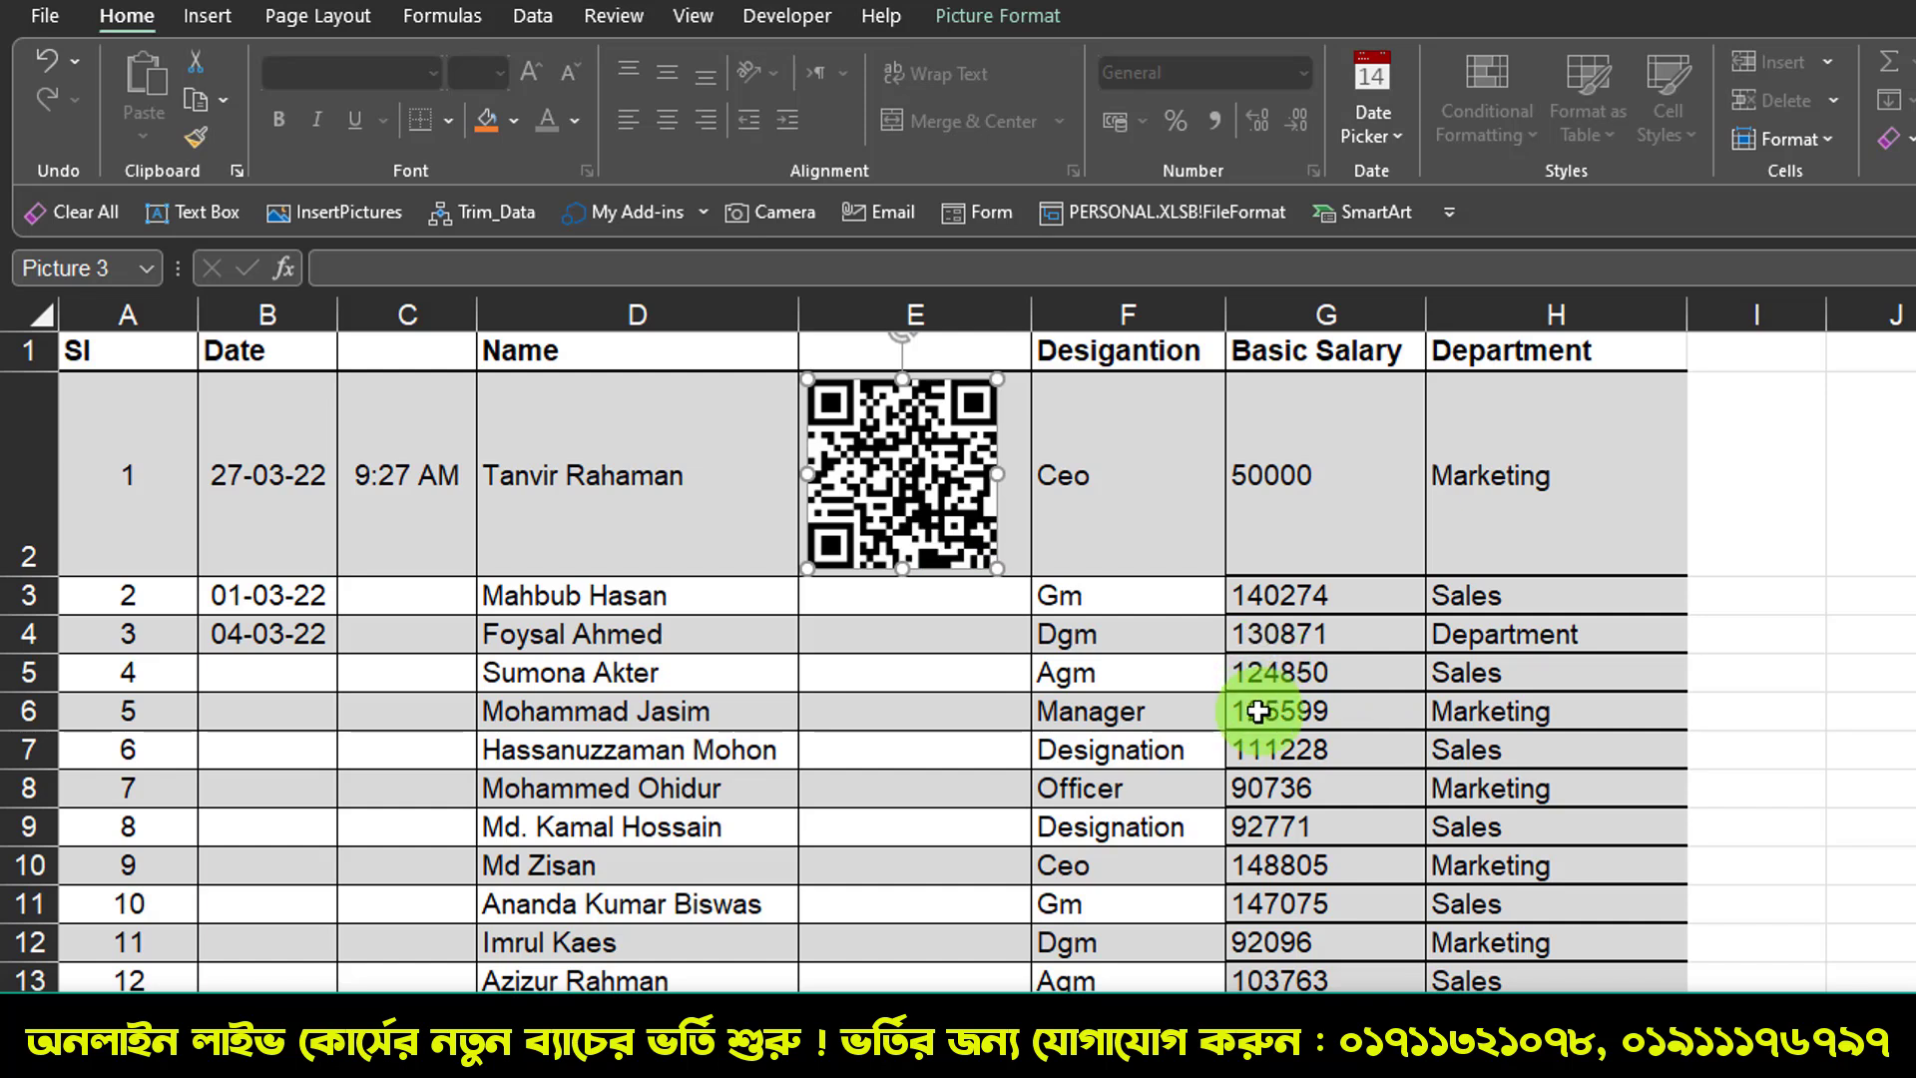
left_click(1118, 711)
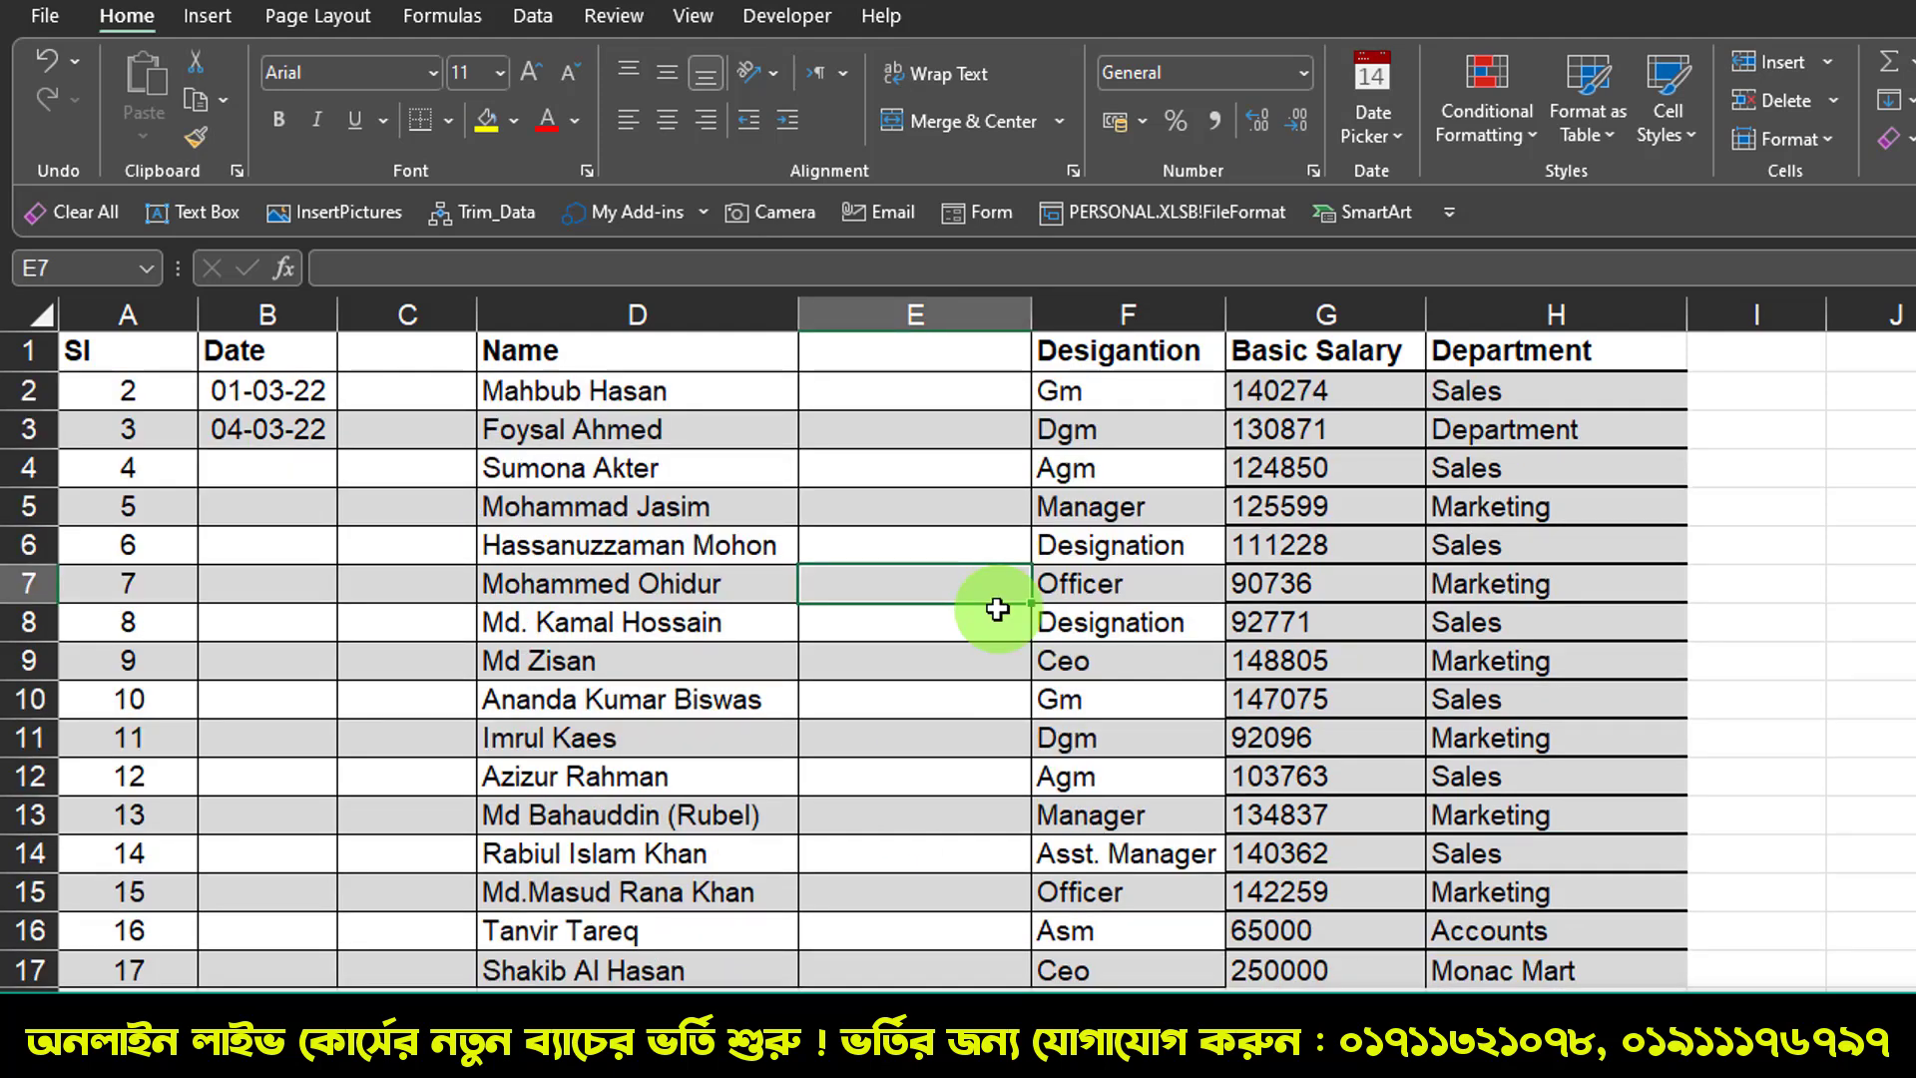
Step: Delete the empty column E so Designation shifts into column E
right_click(973, 314)
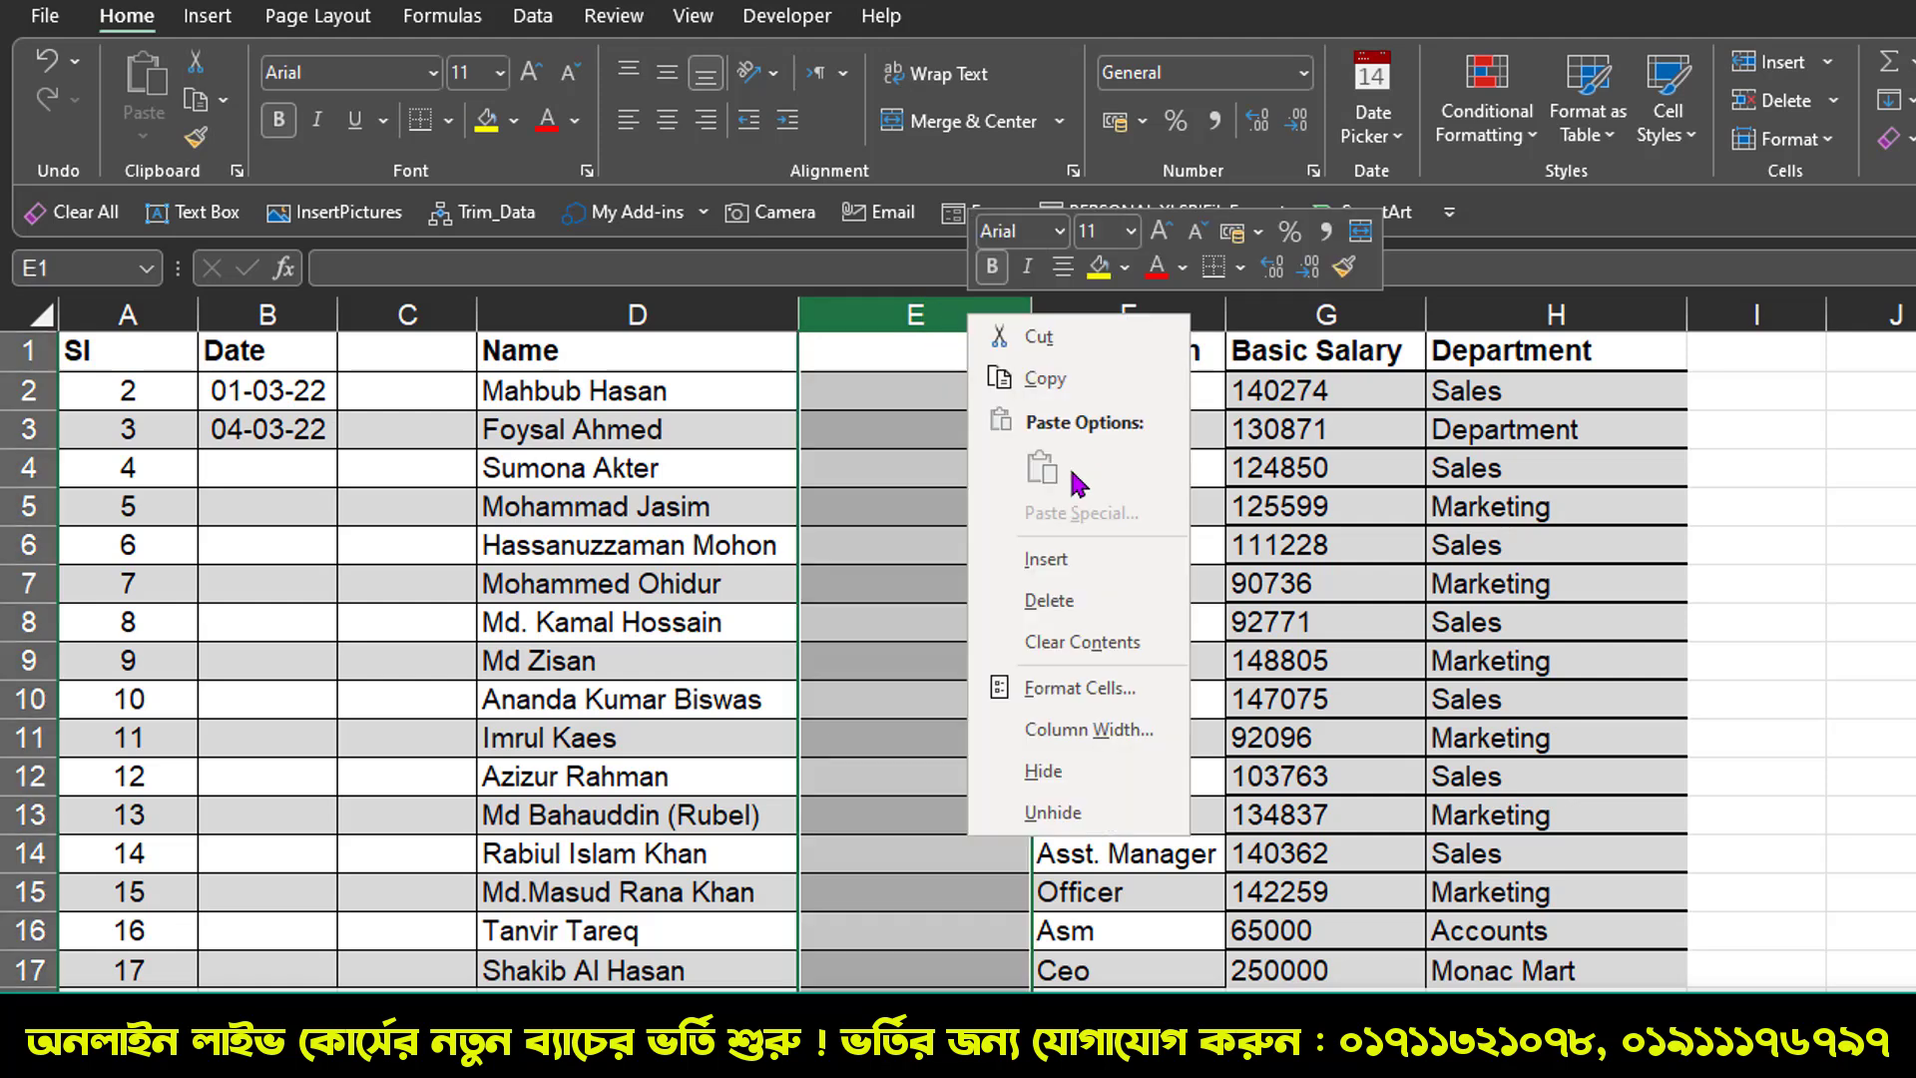
left_click(1088, 581)
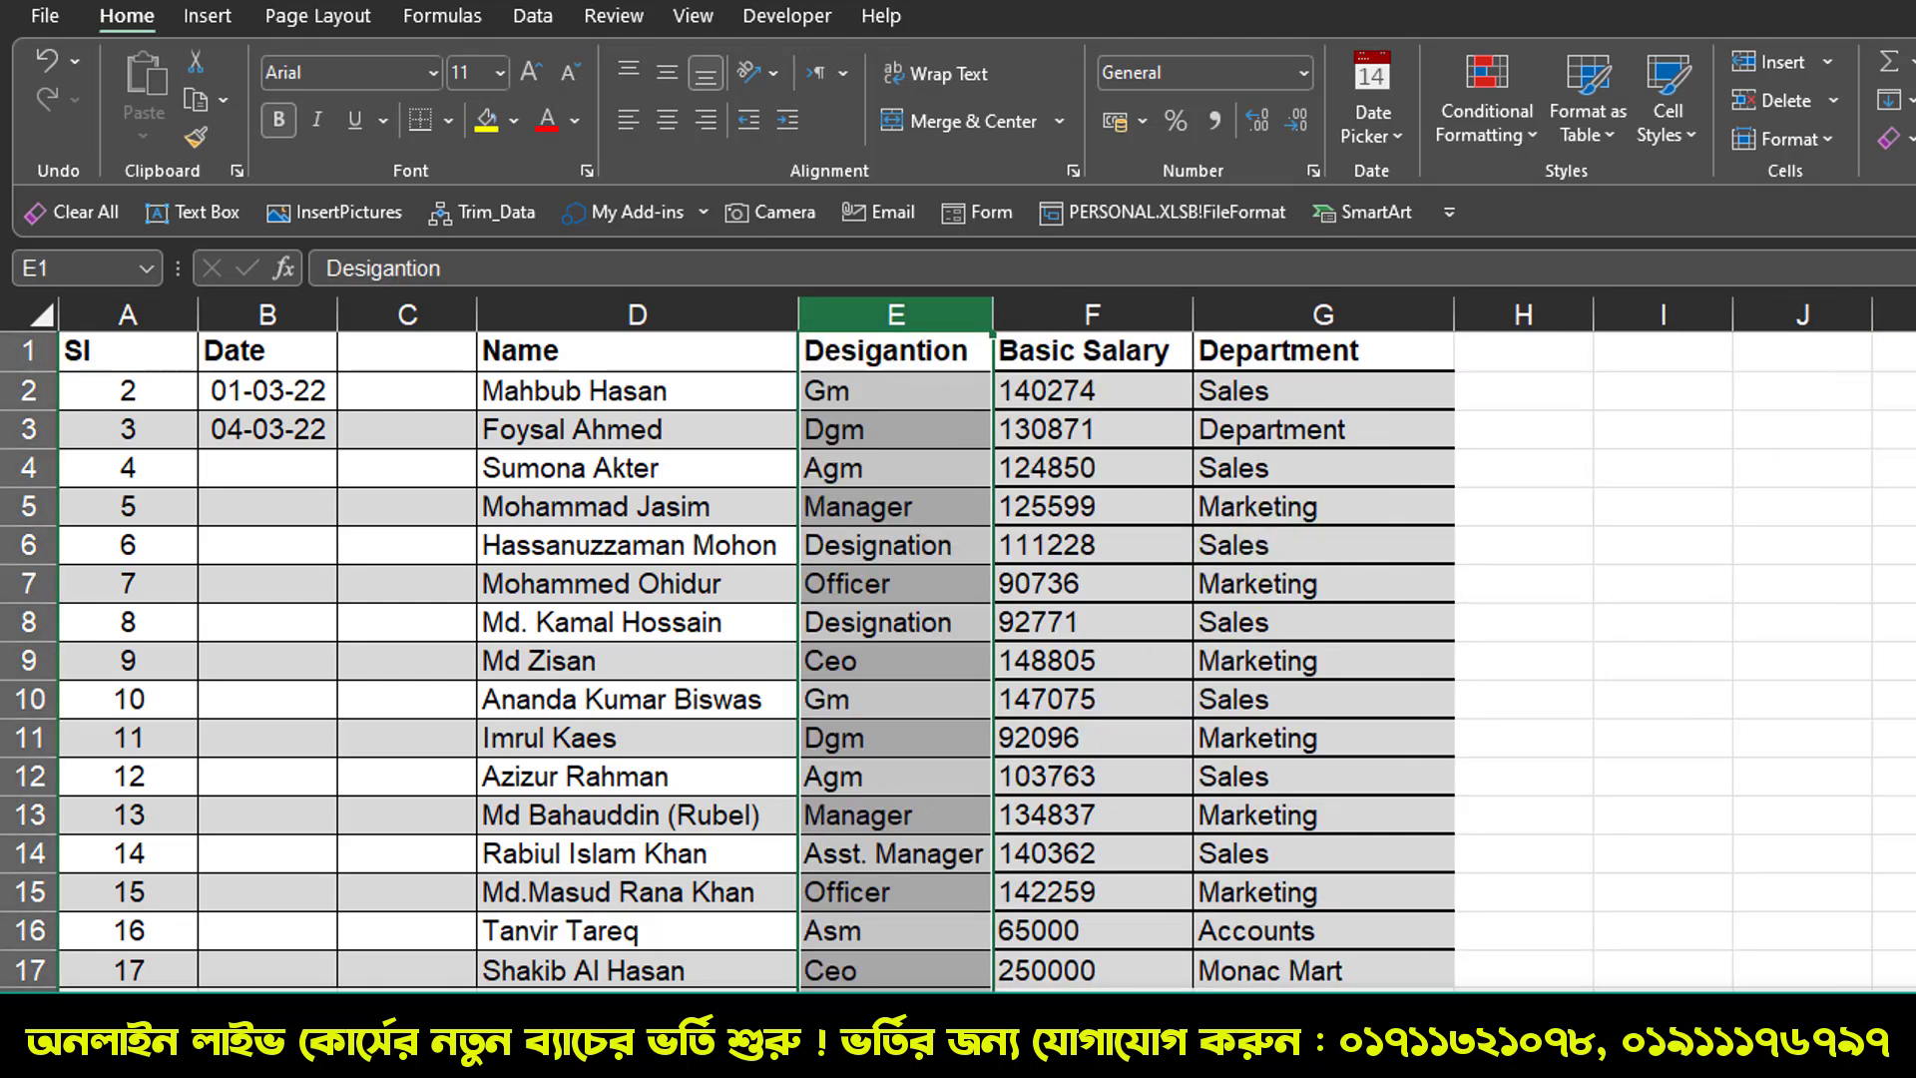
left_click(1030, 544)
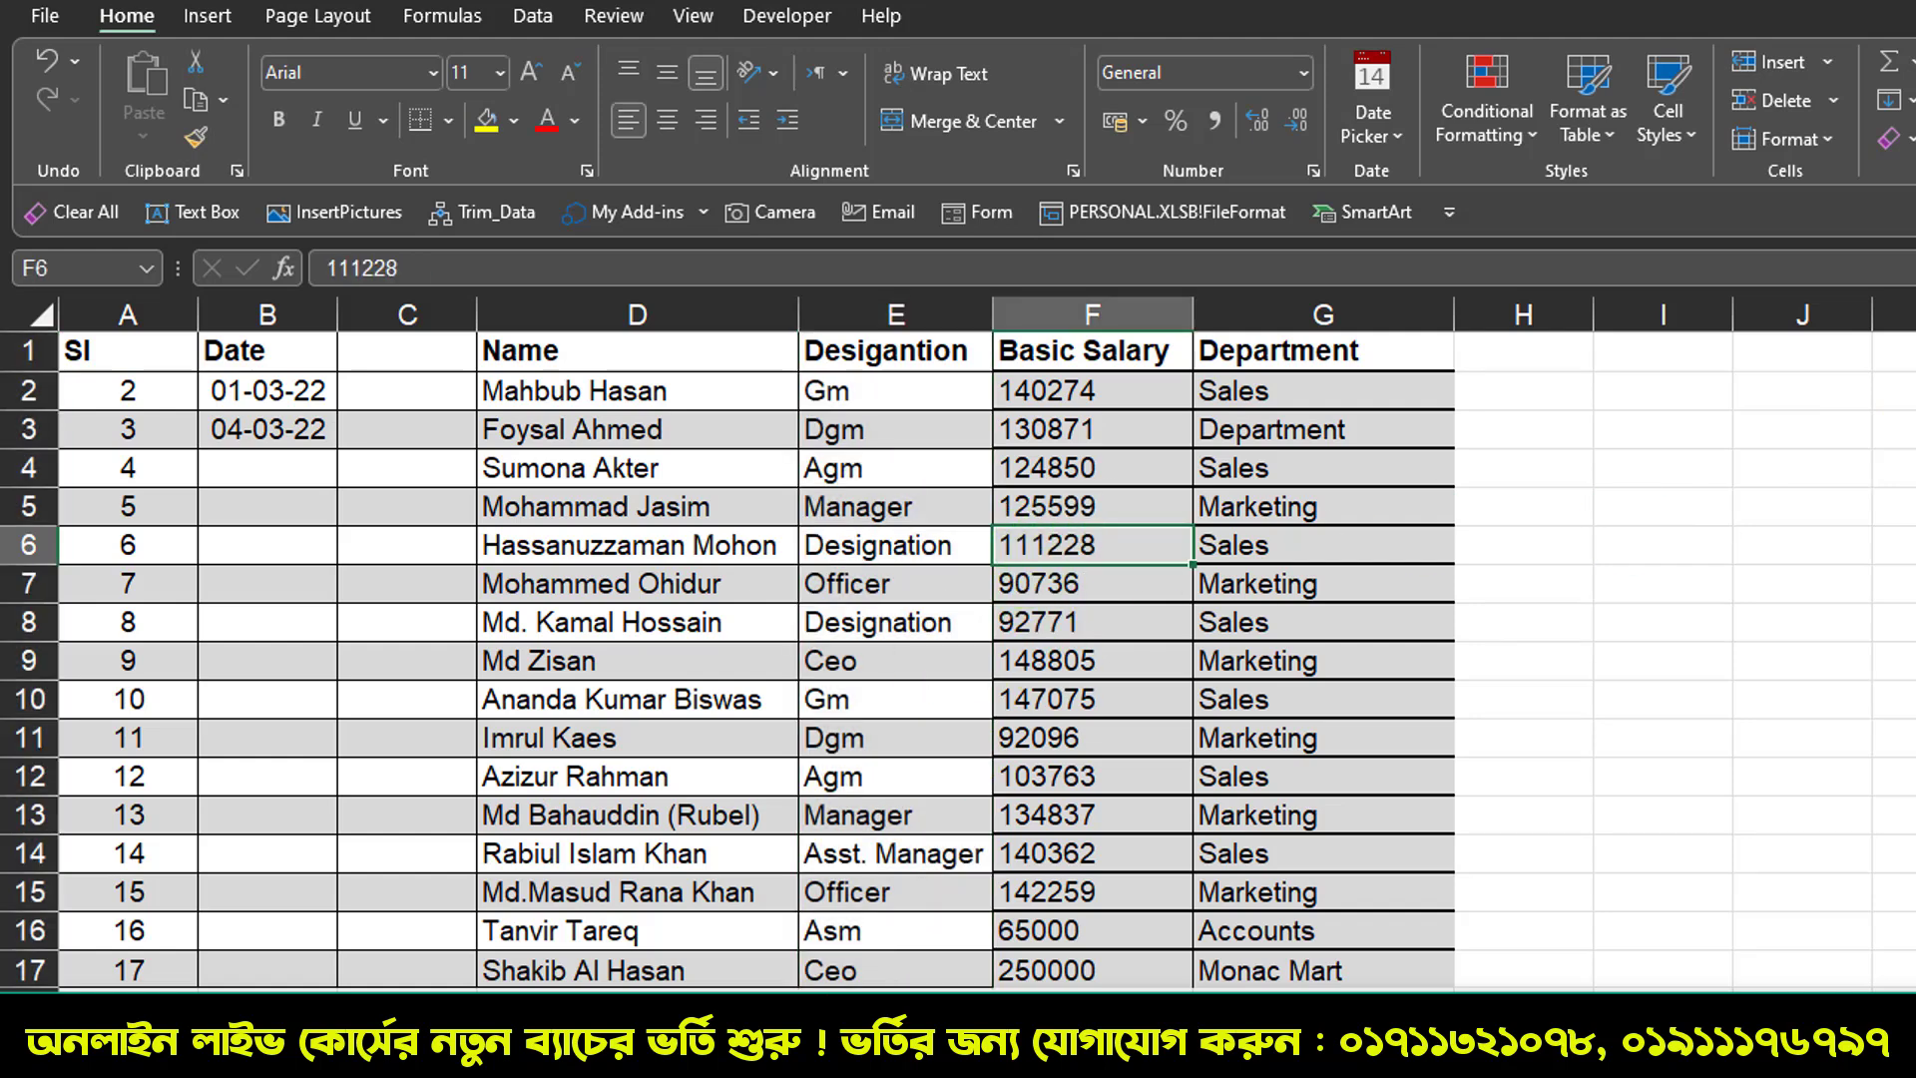
Step: Search the add-in store for 'find and replace' and install Advanced Find and Replace
left_click(208, 17)
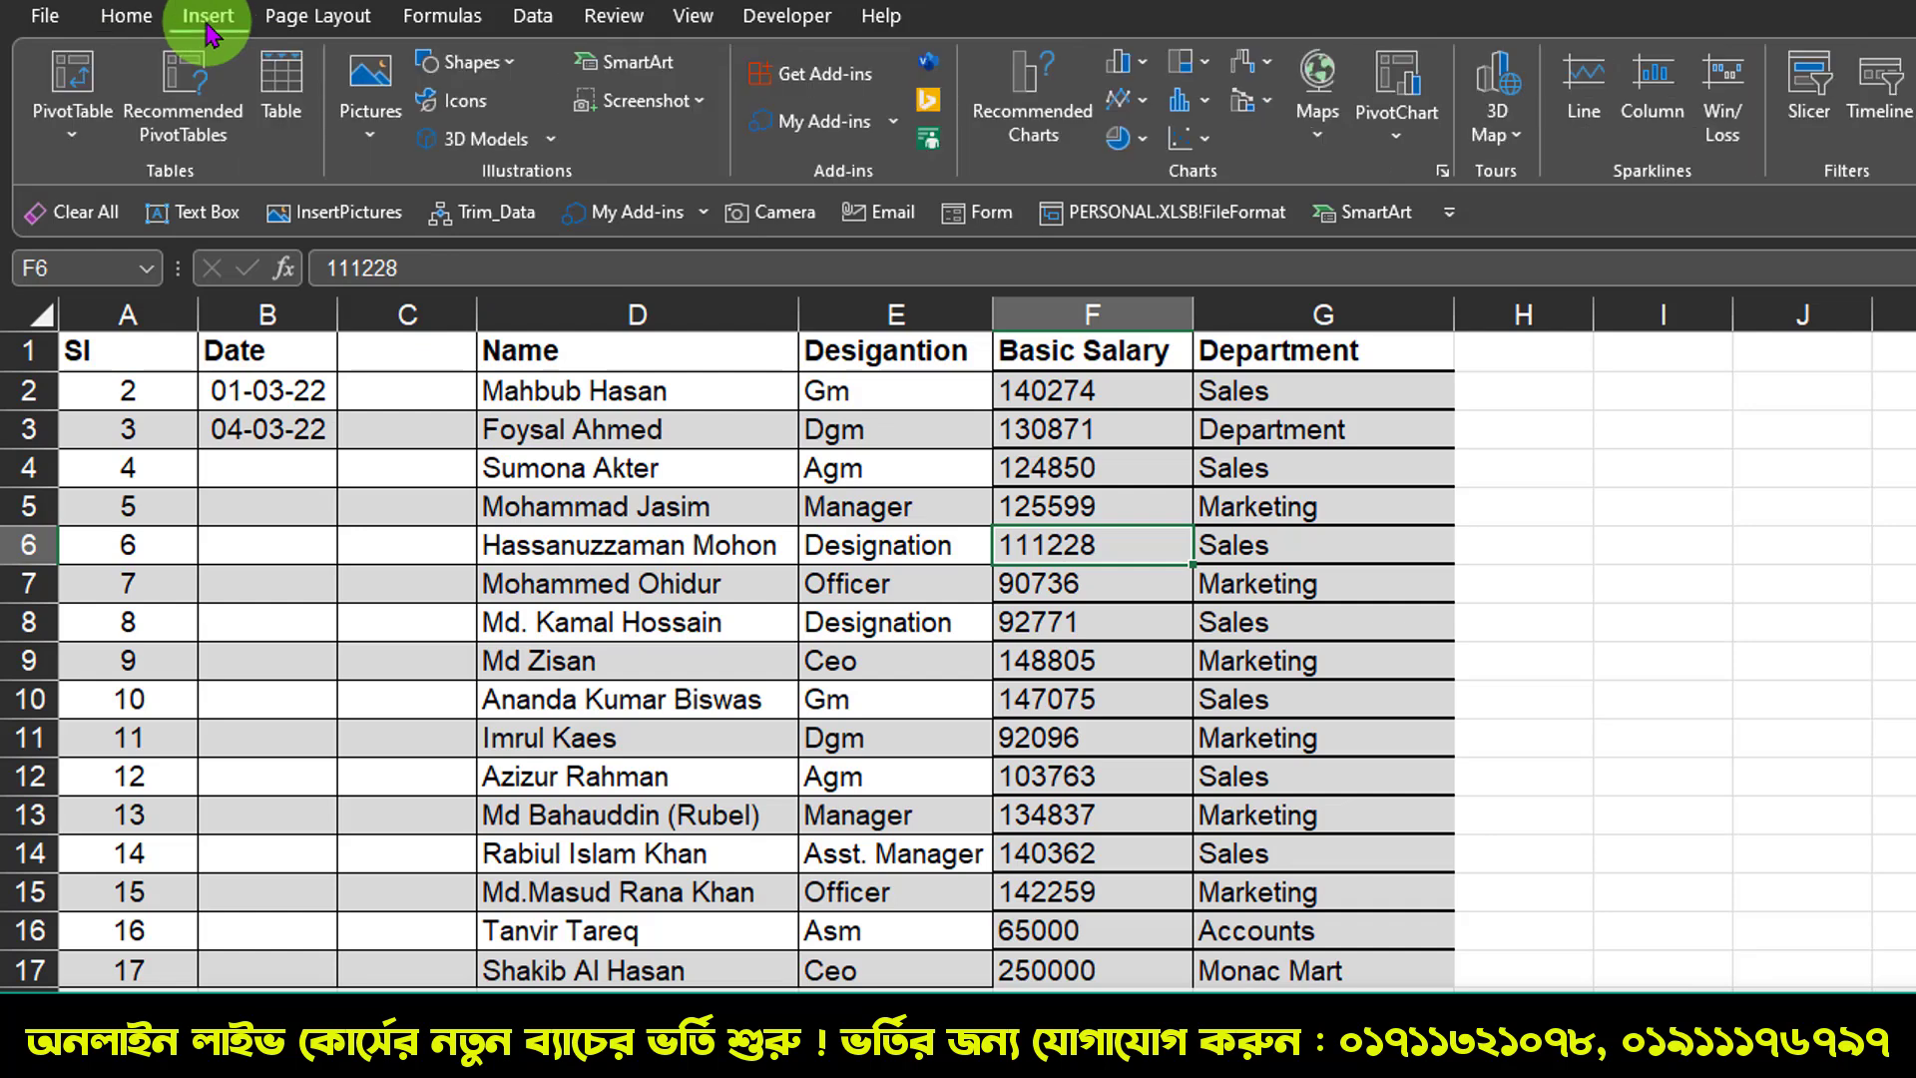
left_click(798, 74)
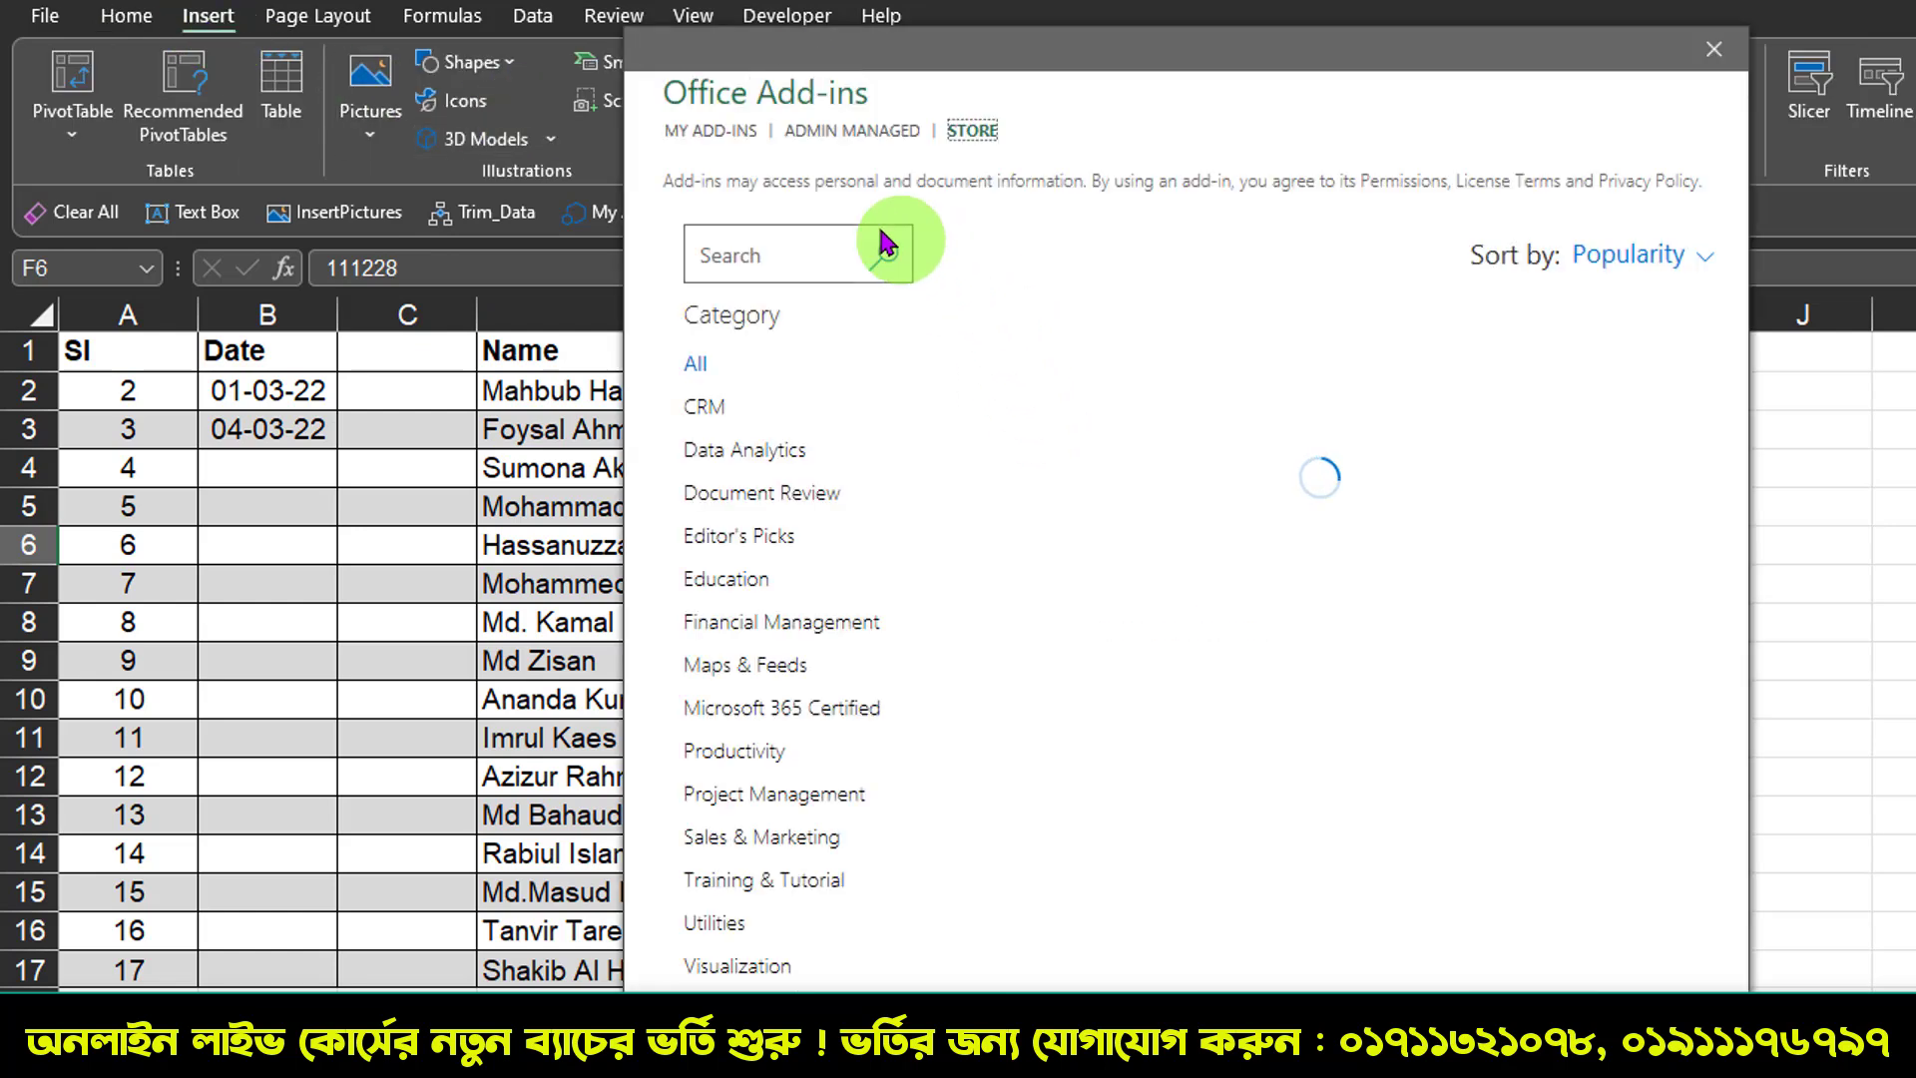
left_click(727, 256)
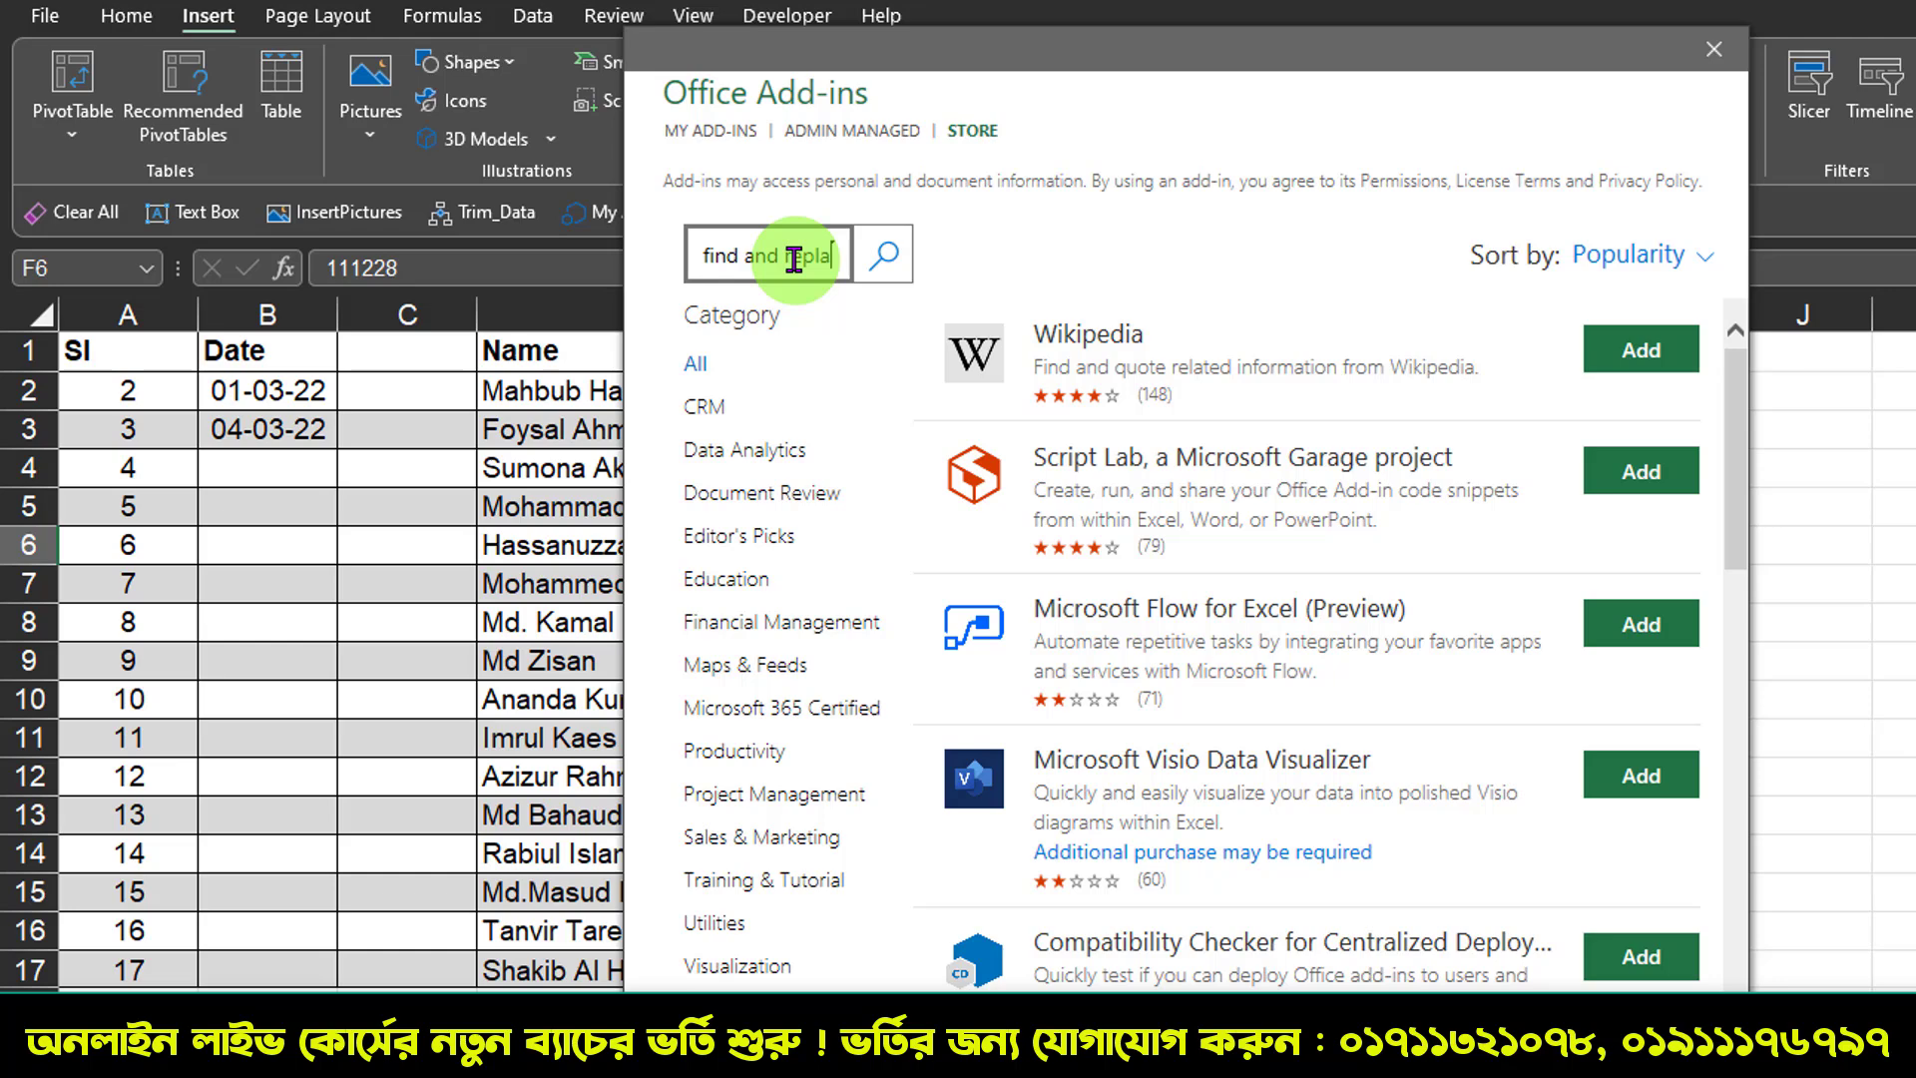
left_click(882, 254)
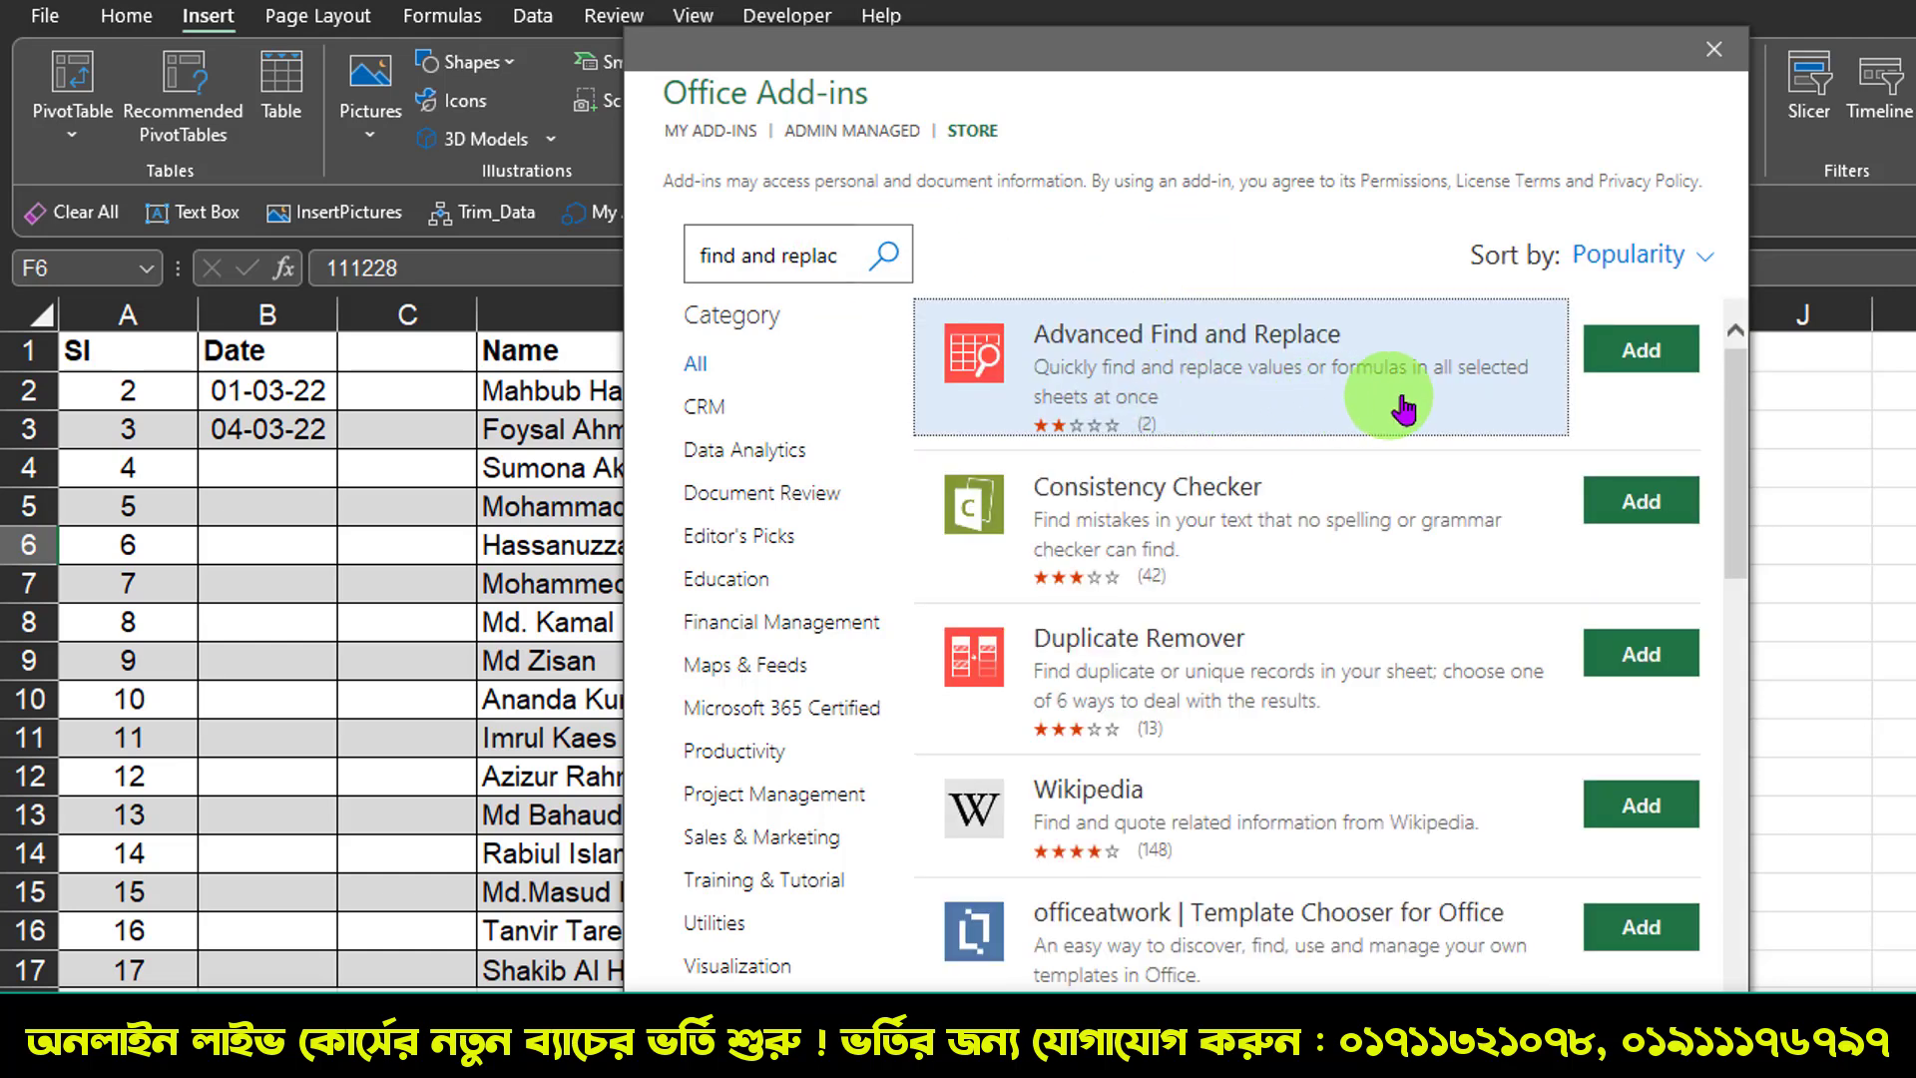
left_click(1641, 349)
left_click(1437, 584)
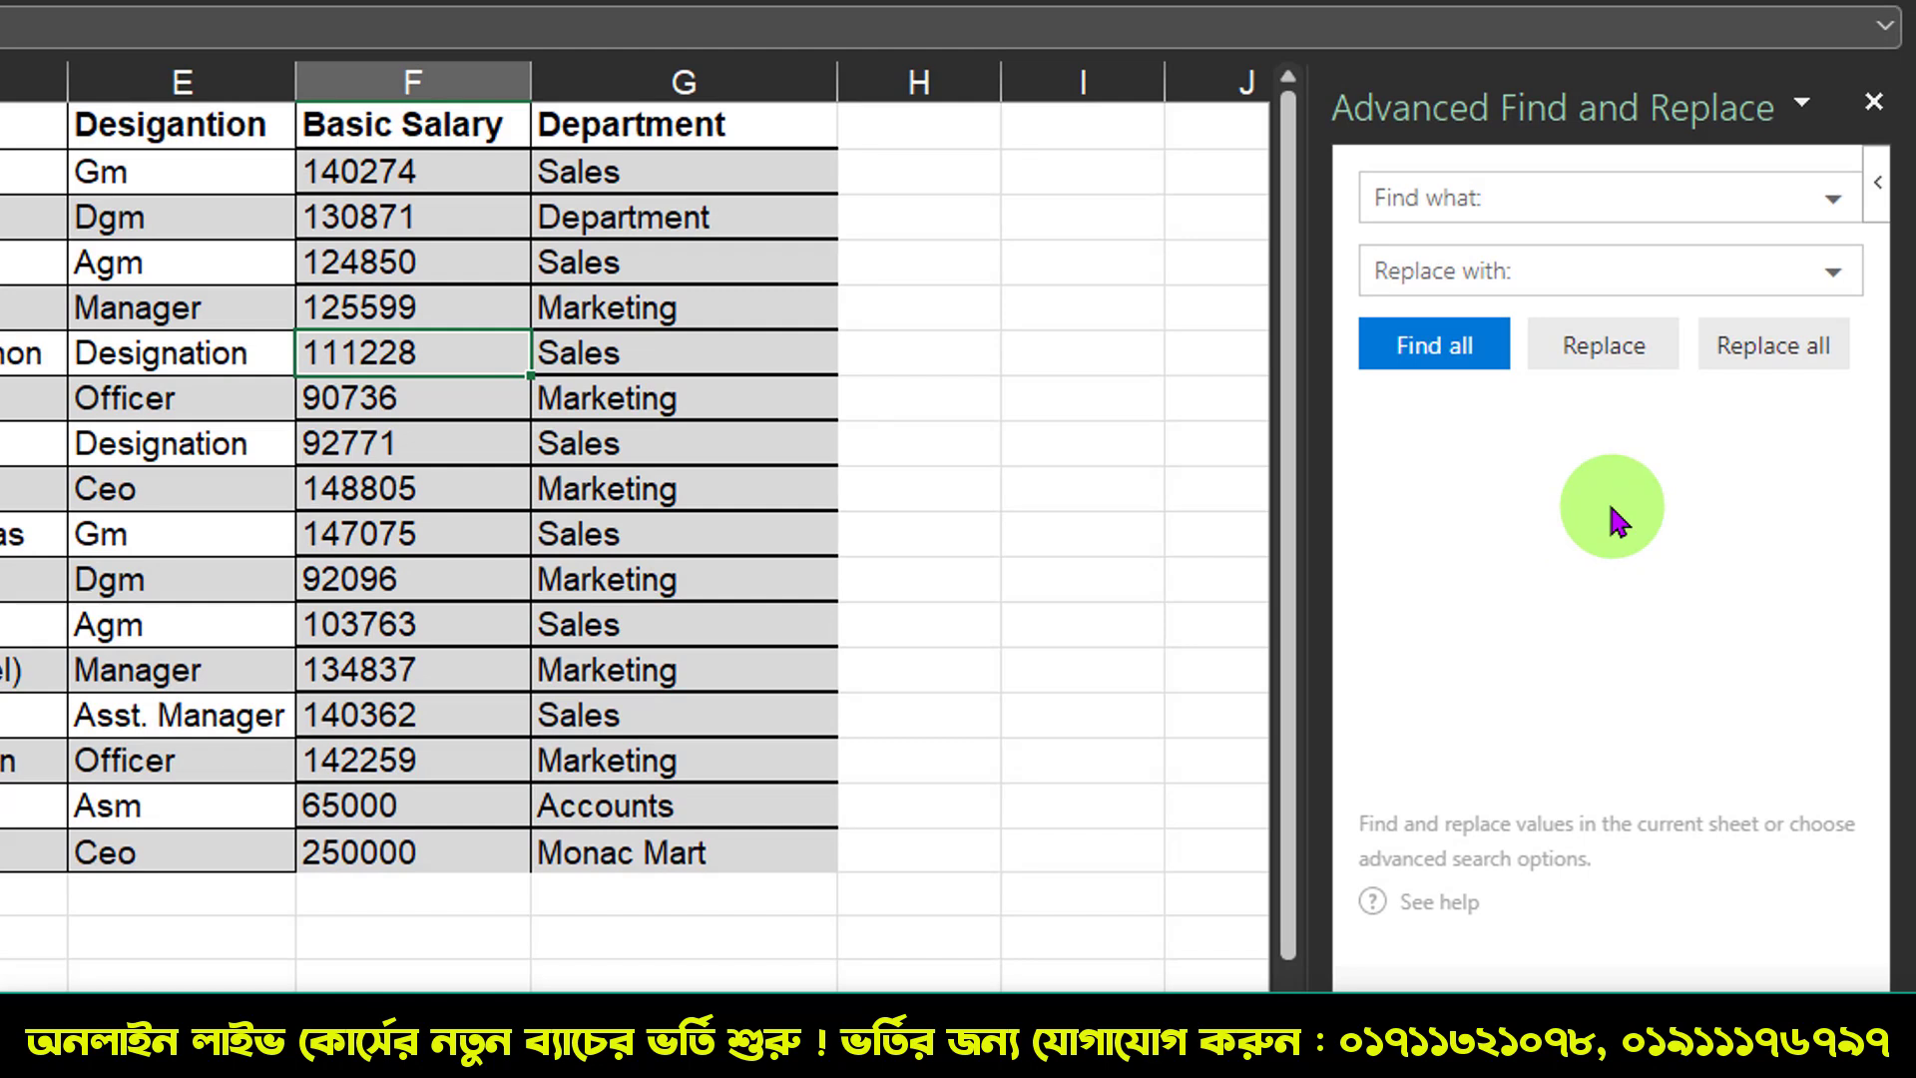
Step: Find all Ceo entries and replace them all with CFO in Advanced Find and Replace
left_click(1459, 192)
type("Ceo")
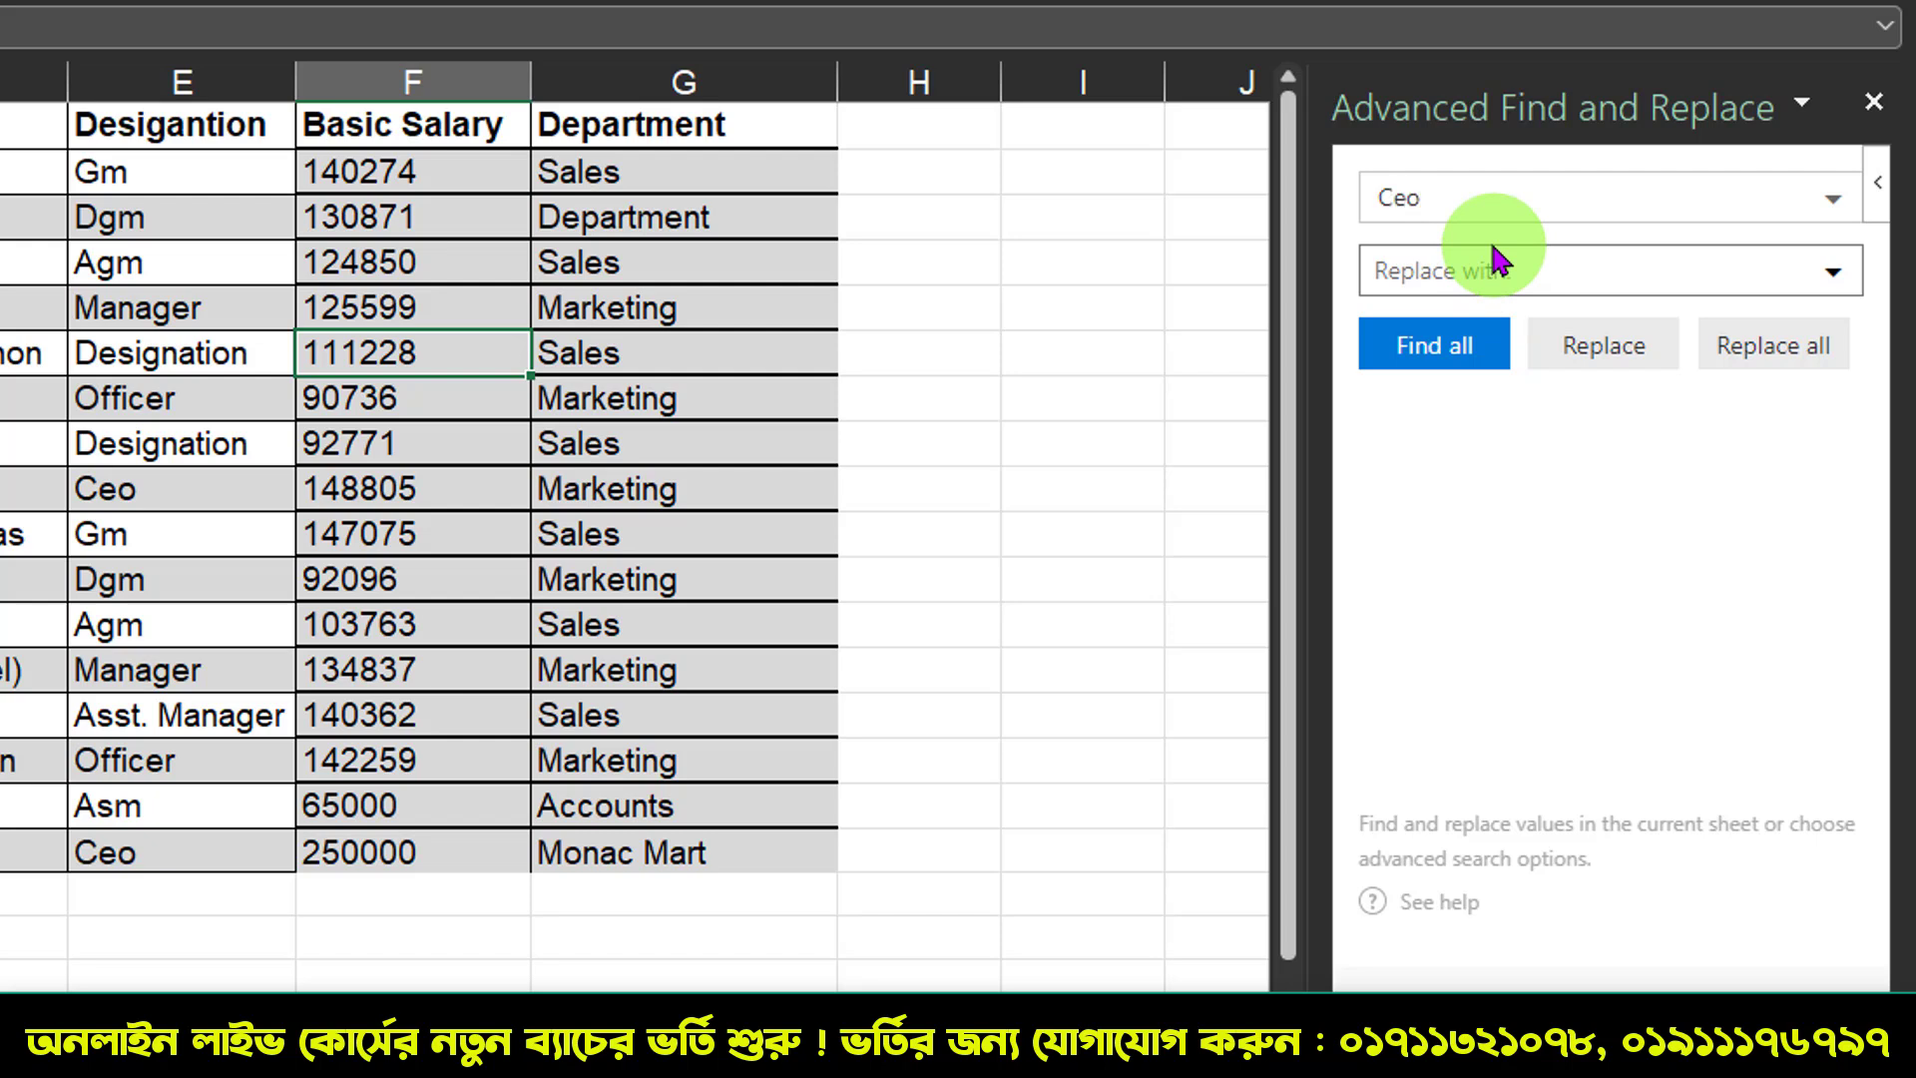
left_click(1459, 351)
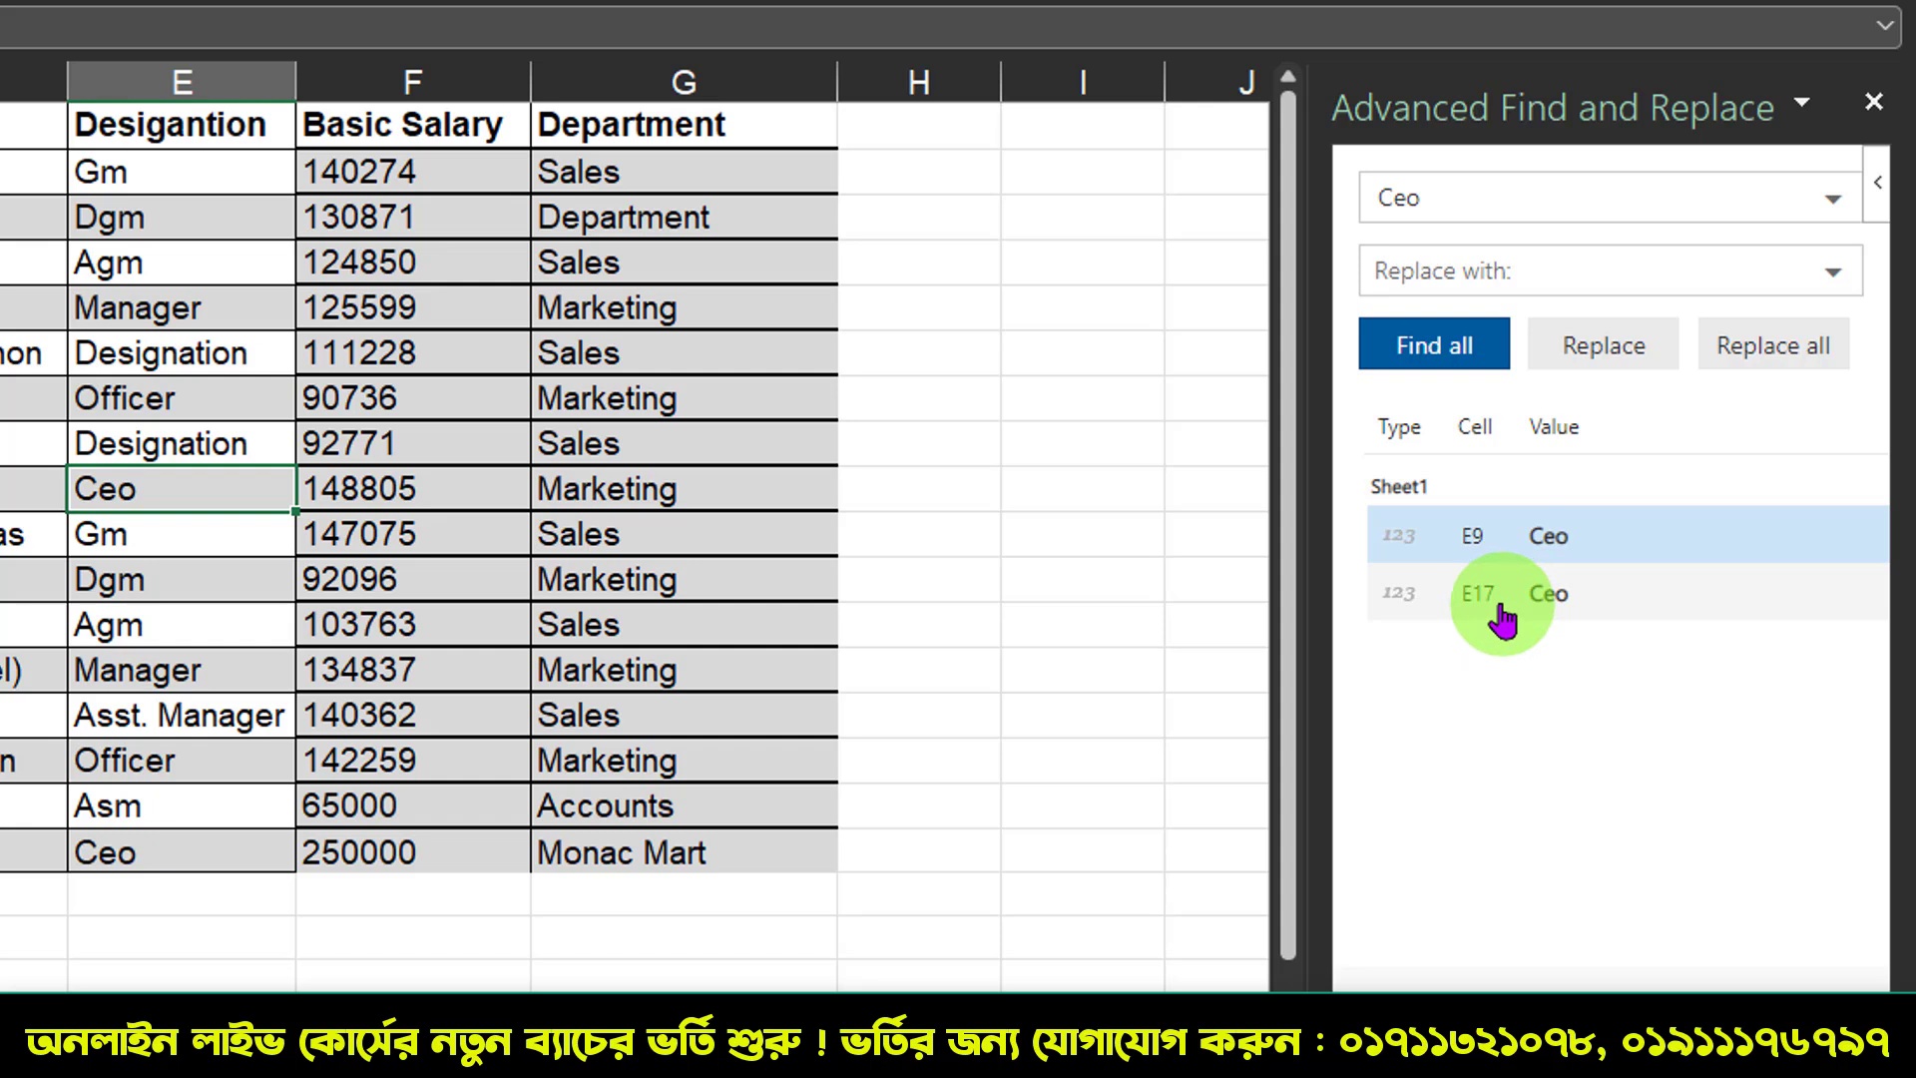
left_click(1516, 275)
type("CFO")
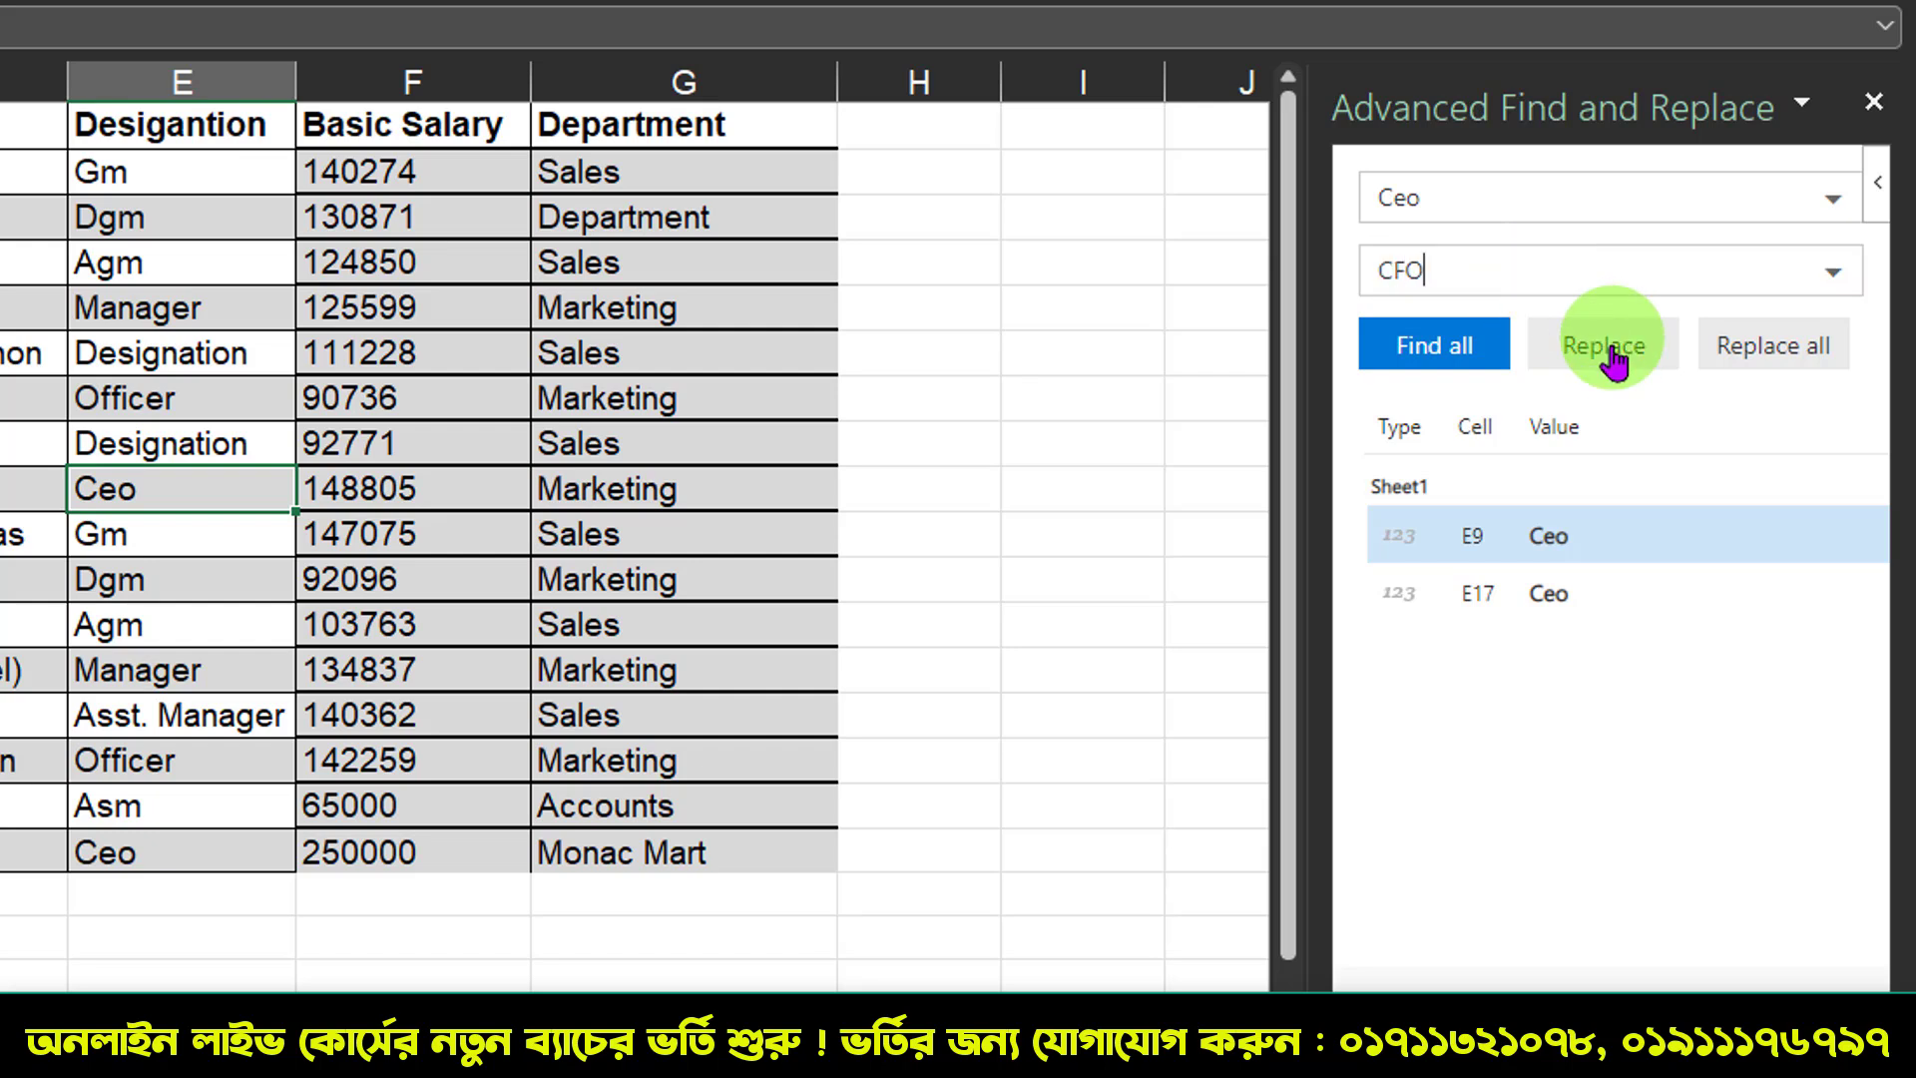
left_click(1723, 354)
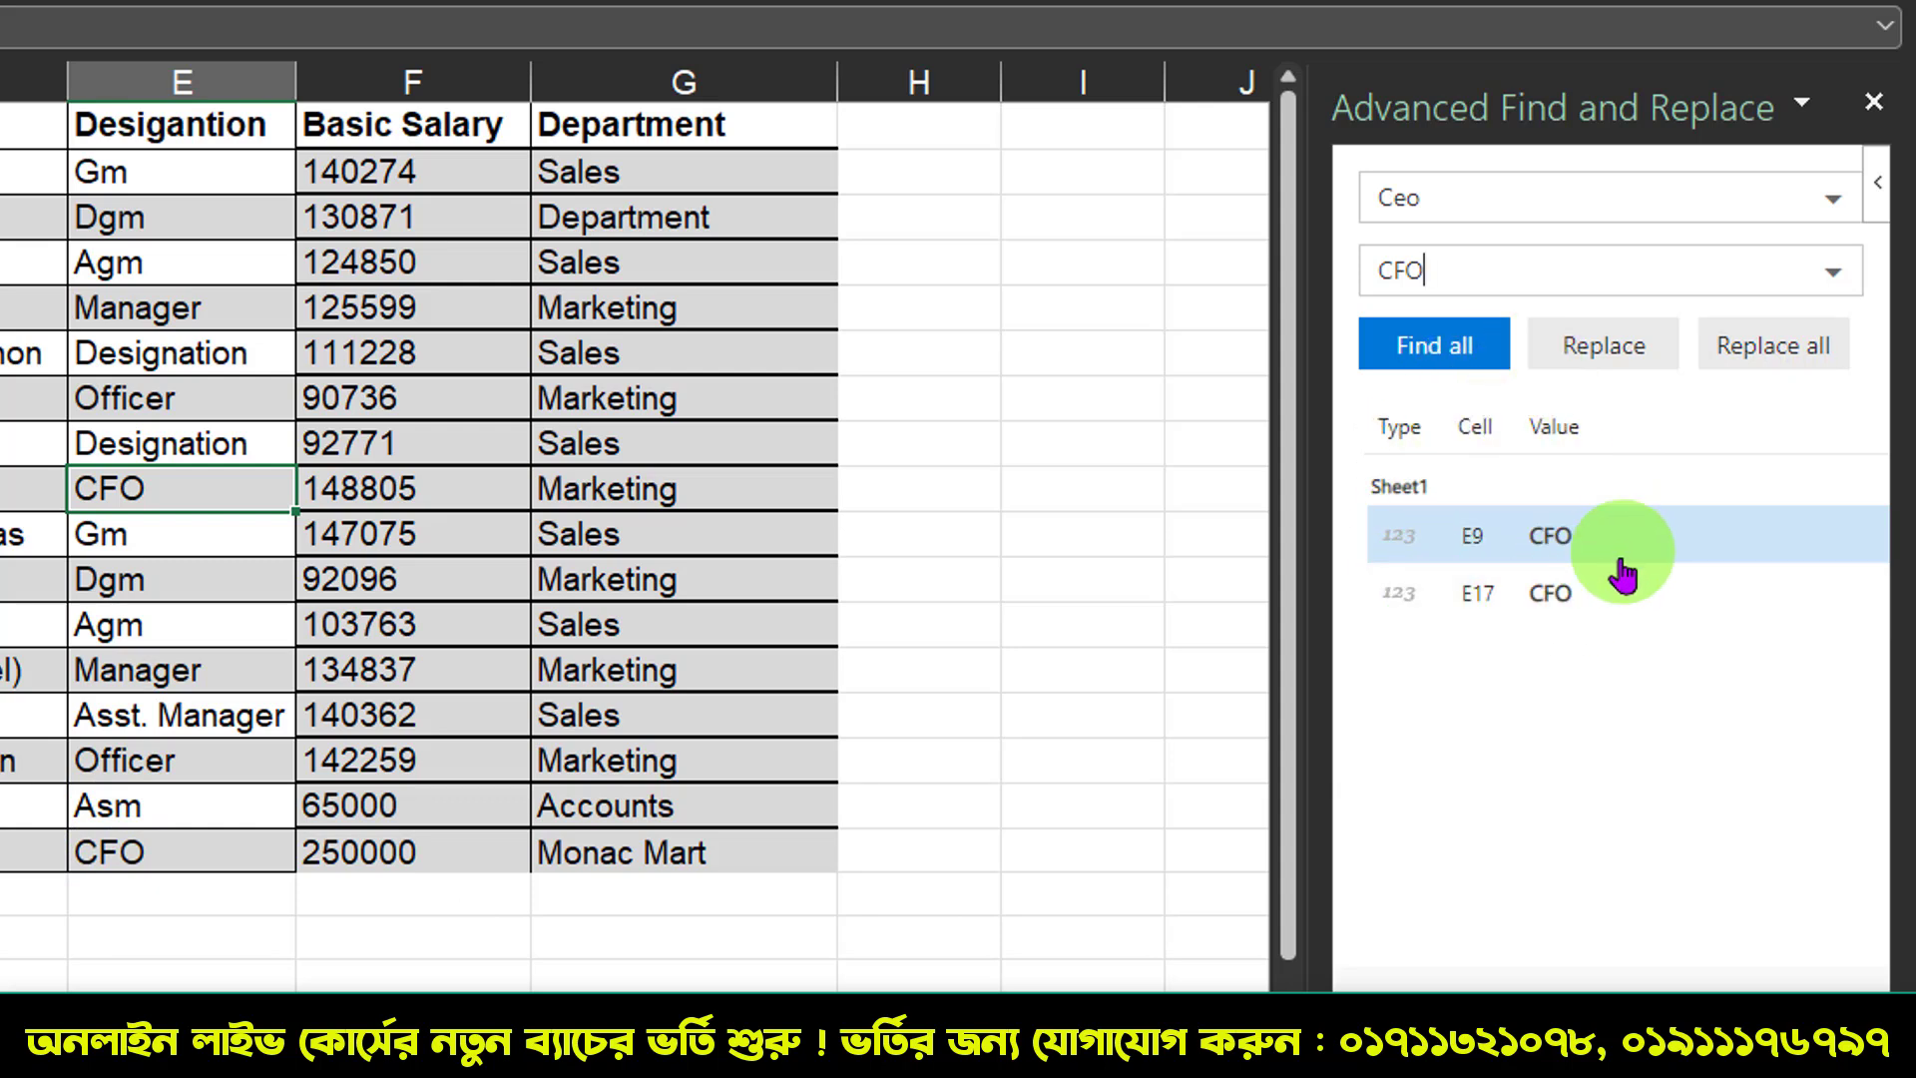
Step: Check the replaced cells E9 and E17 from the results list
left_click(1602, 595)
left_click(1612, 553)
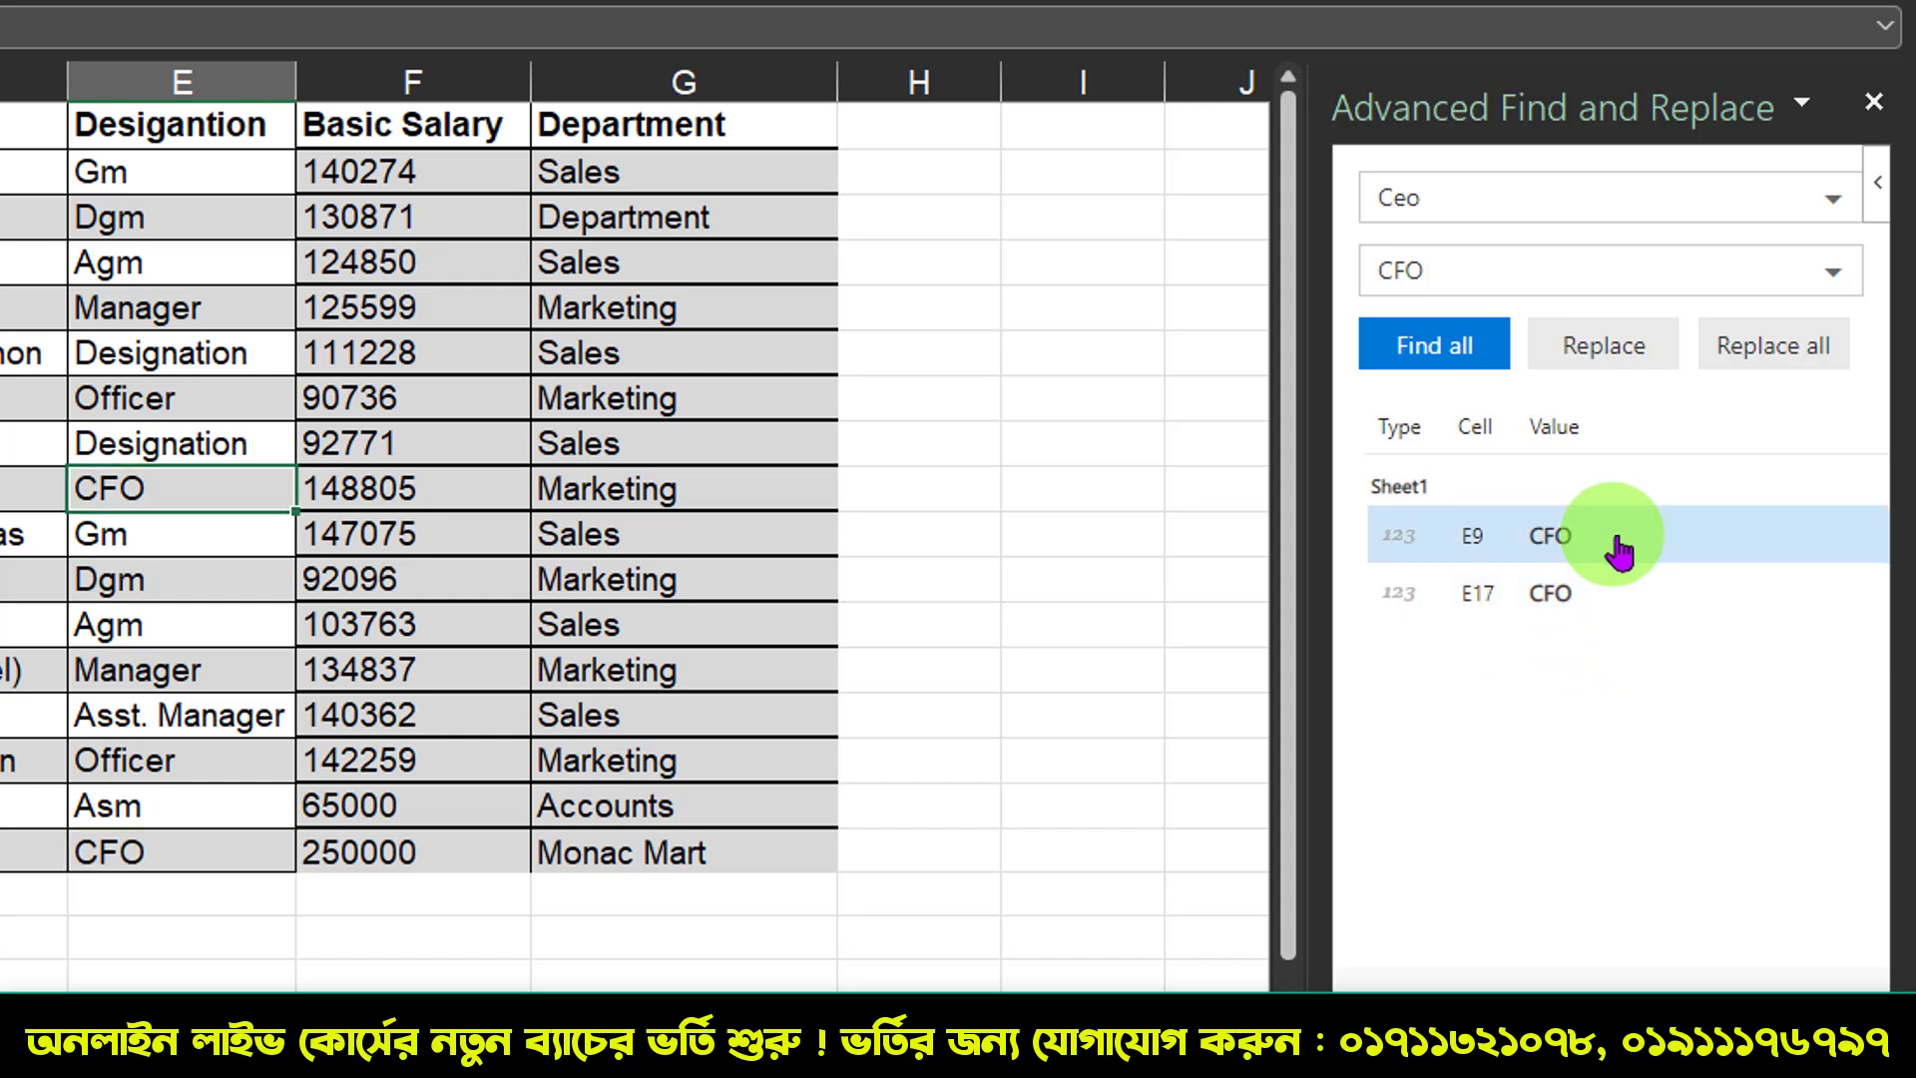
left_click(1602, 587)
left_click(1604, 539)
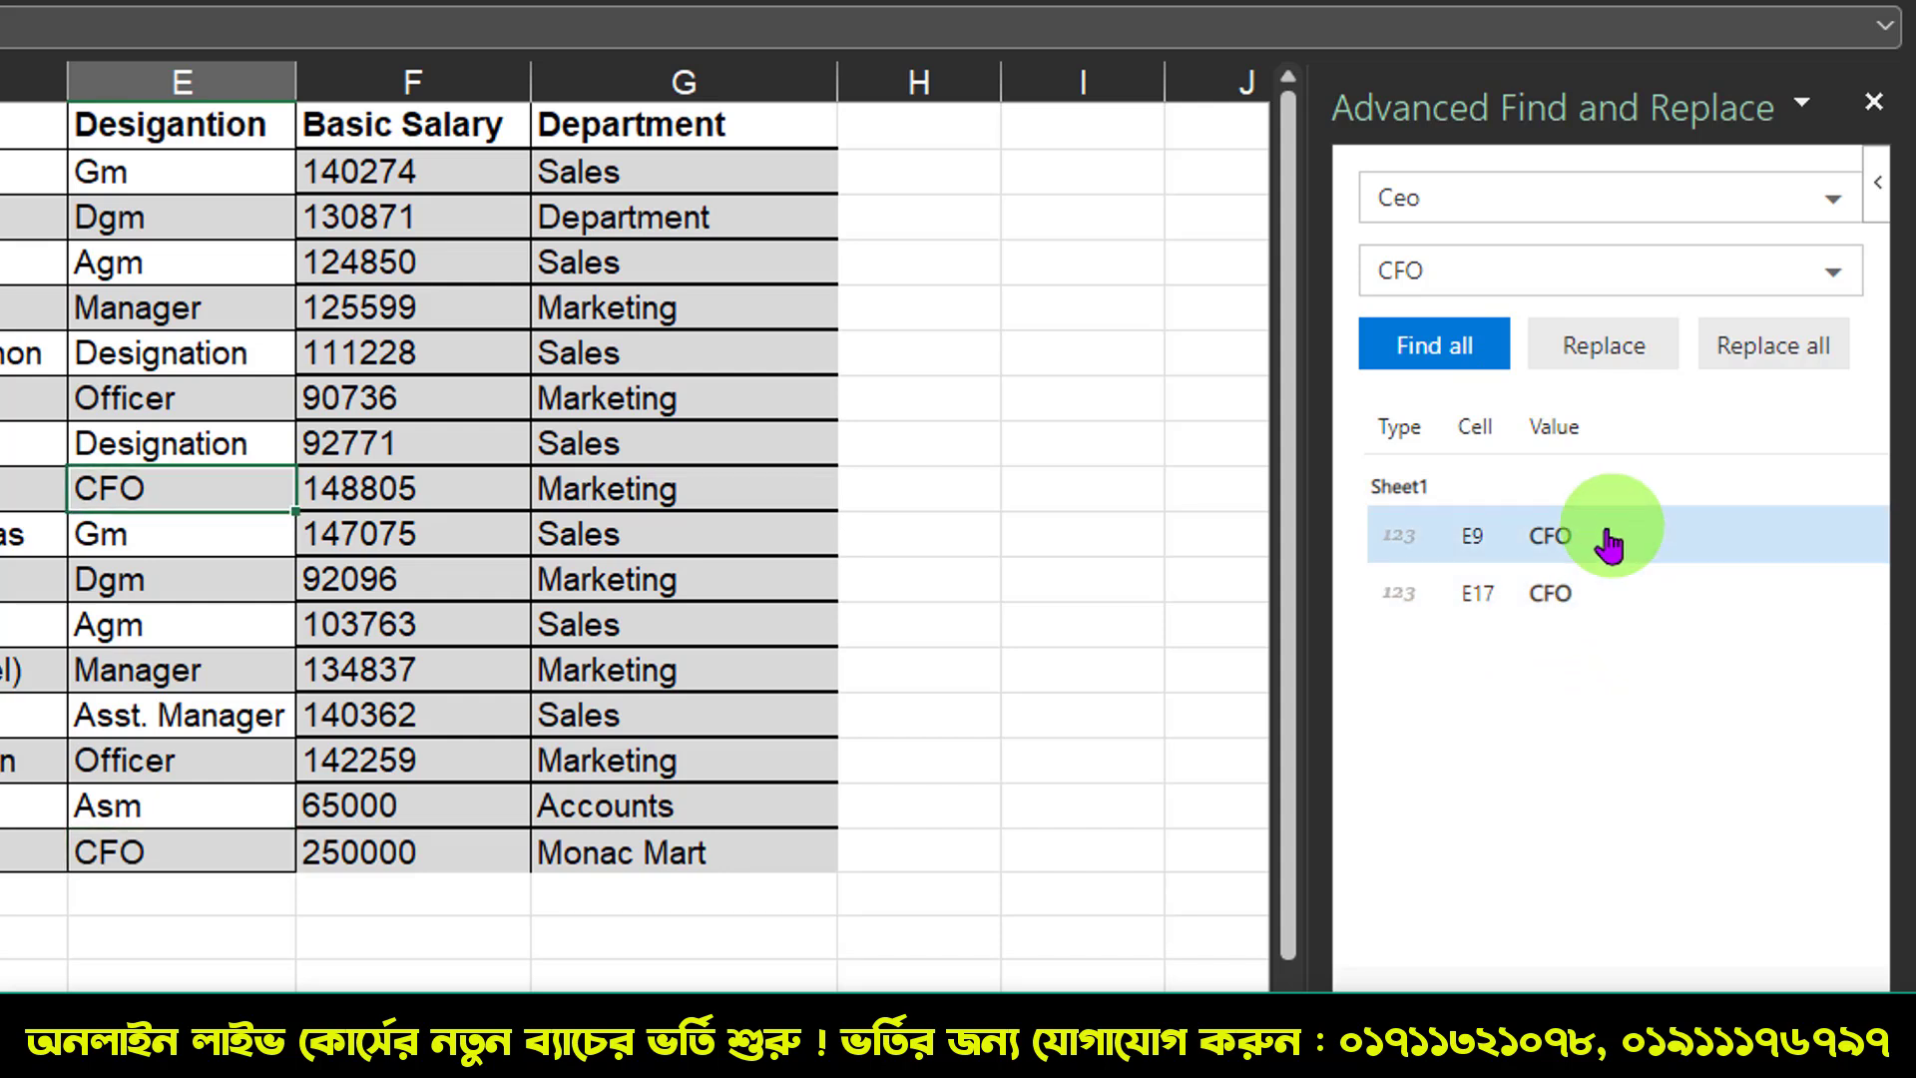
left_click(1579, 595)
left_click(1606, 547)
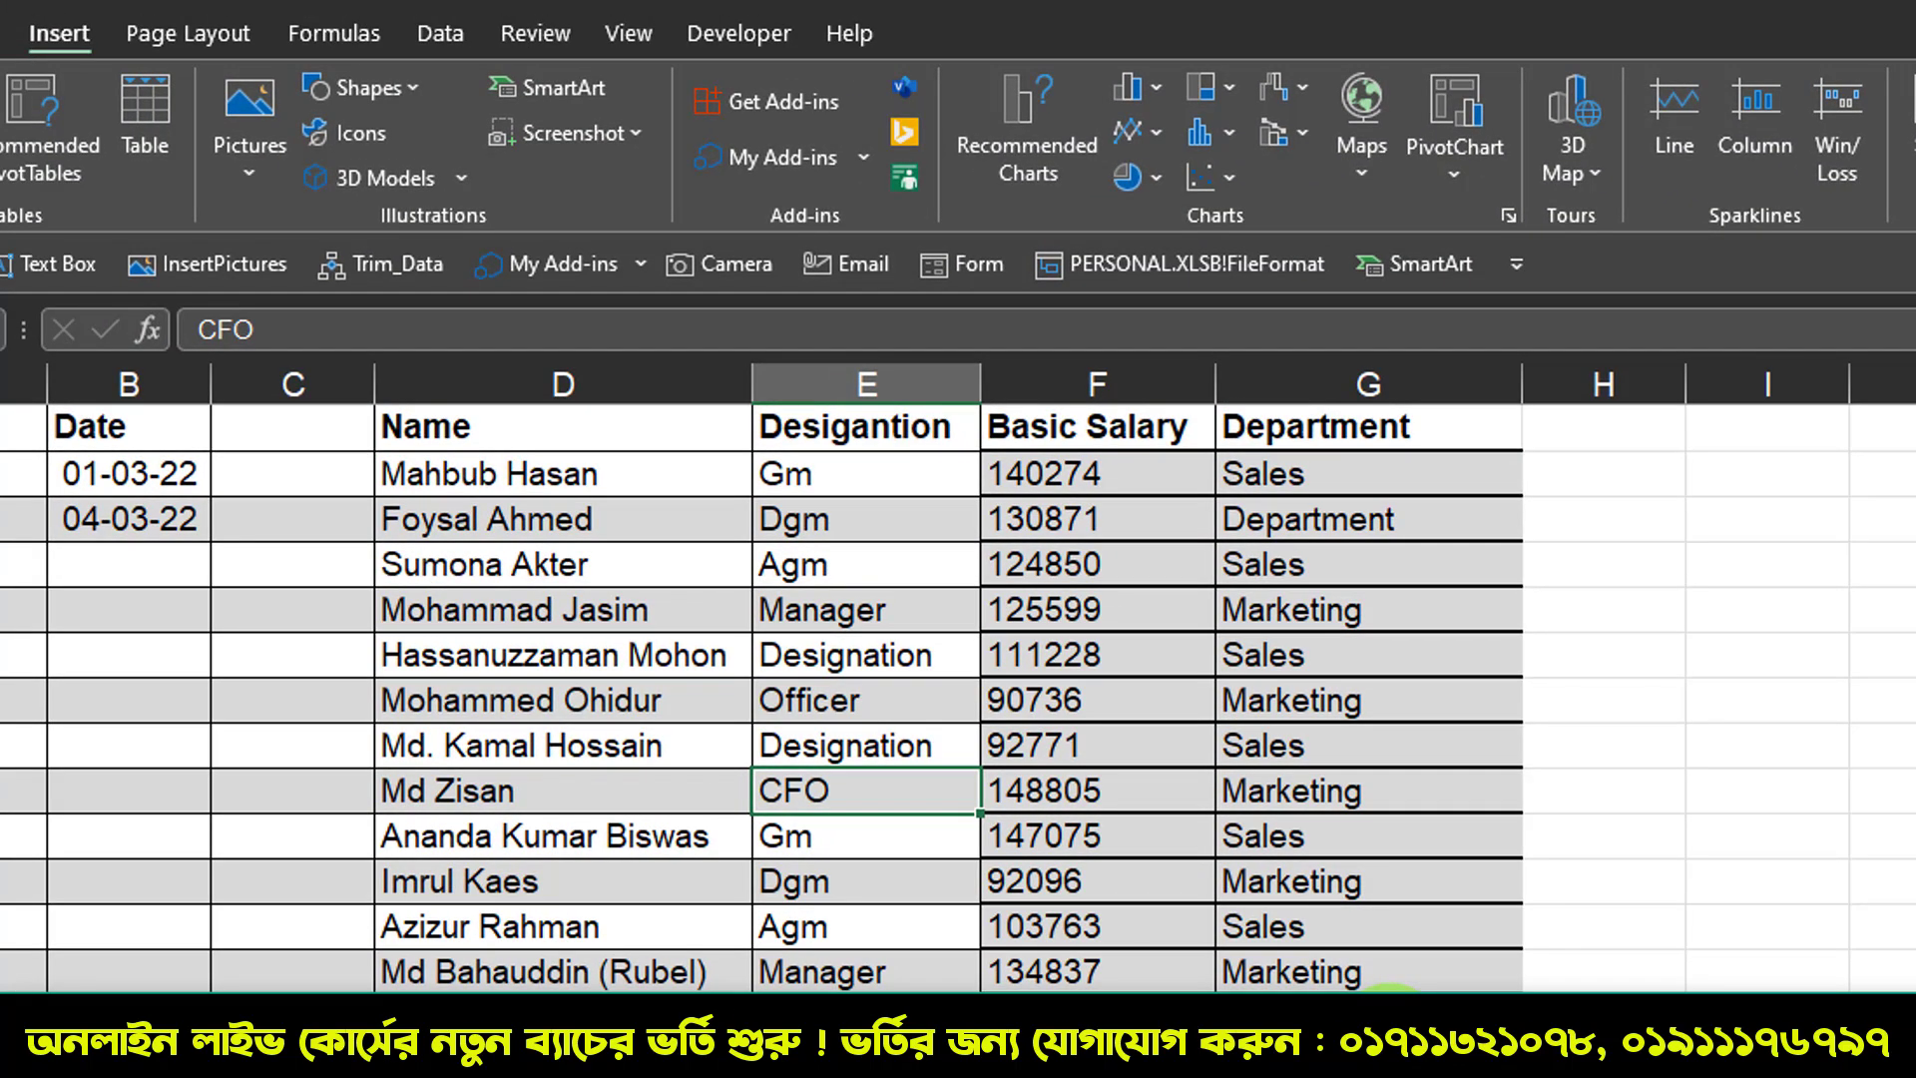
left_click(30, 429)
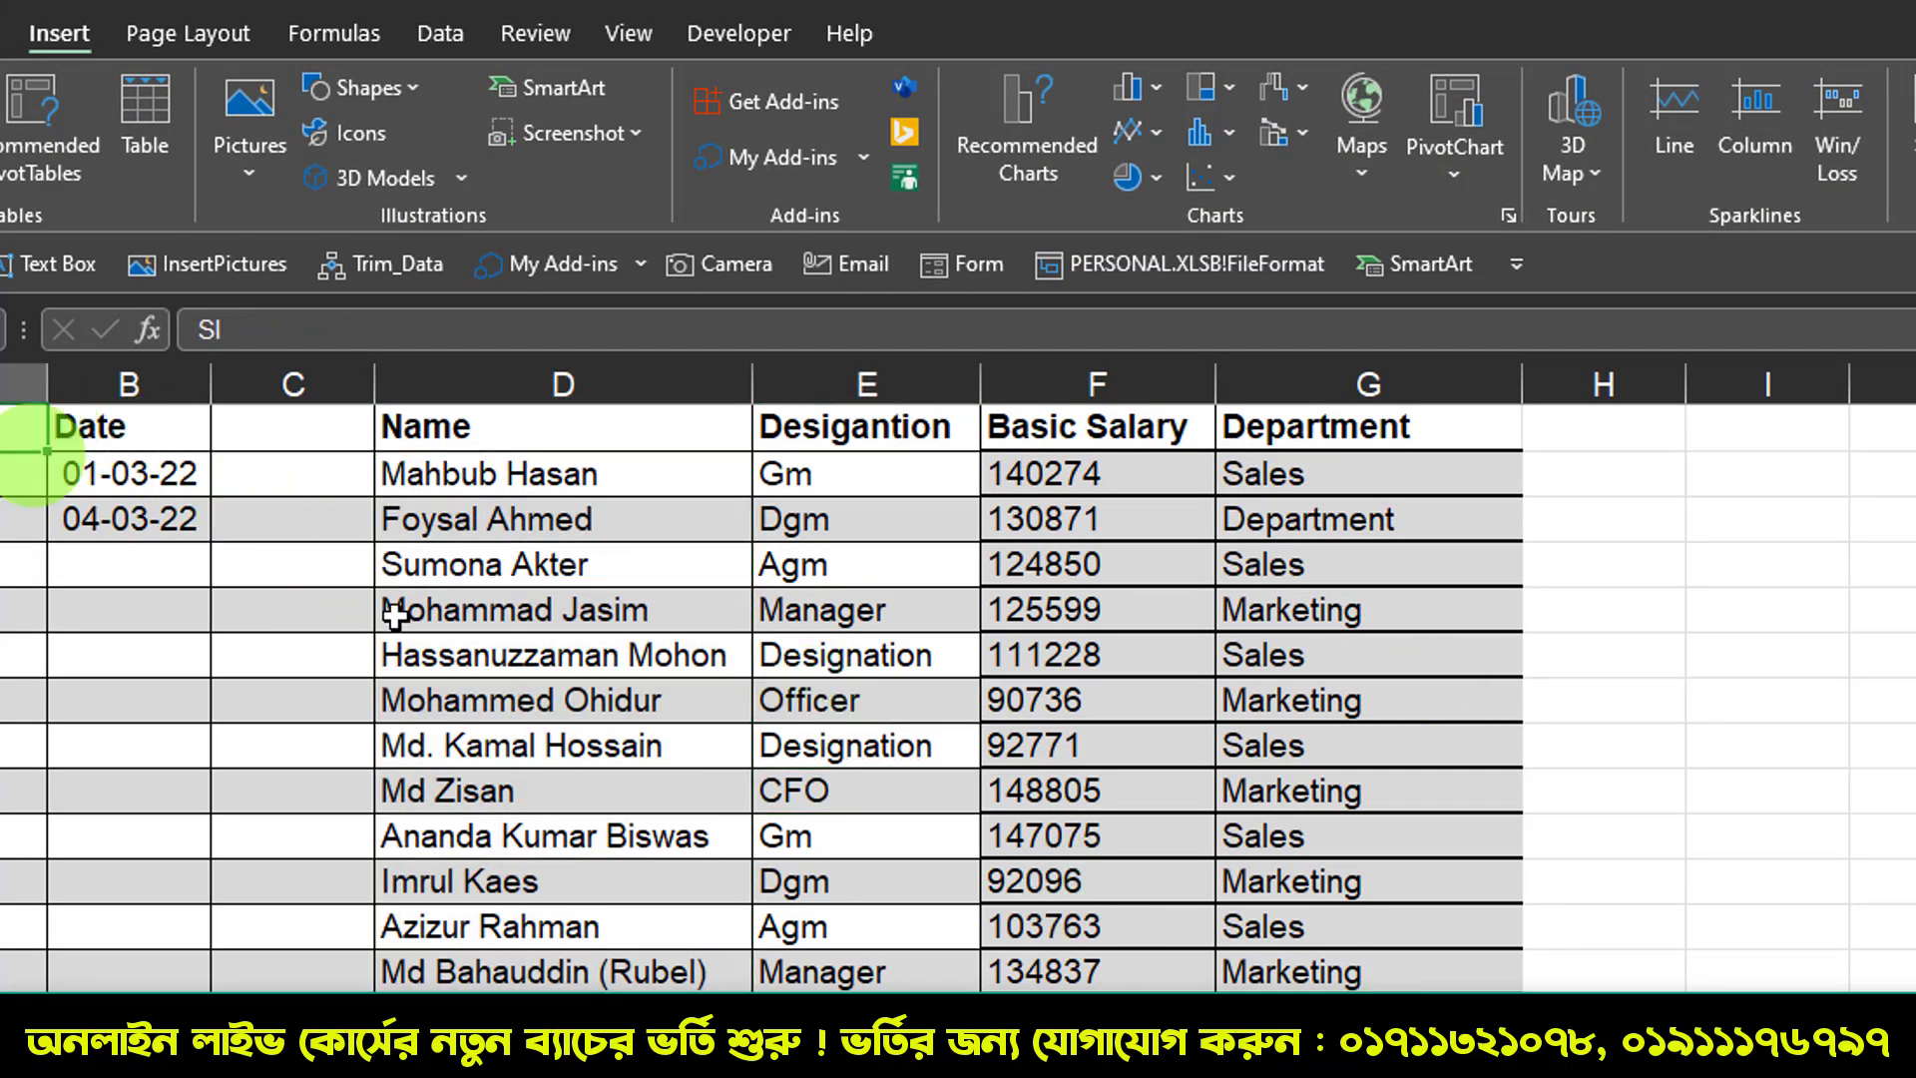
key("ctrl+a")
right_click(1295, 799)
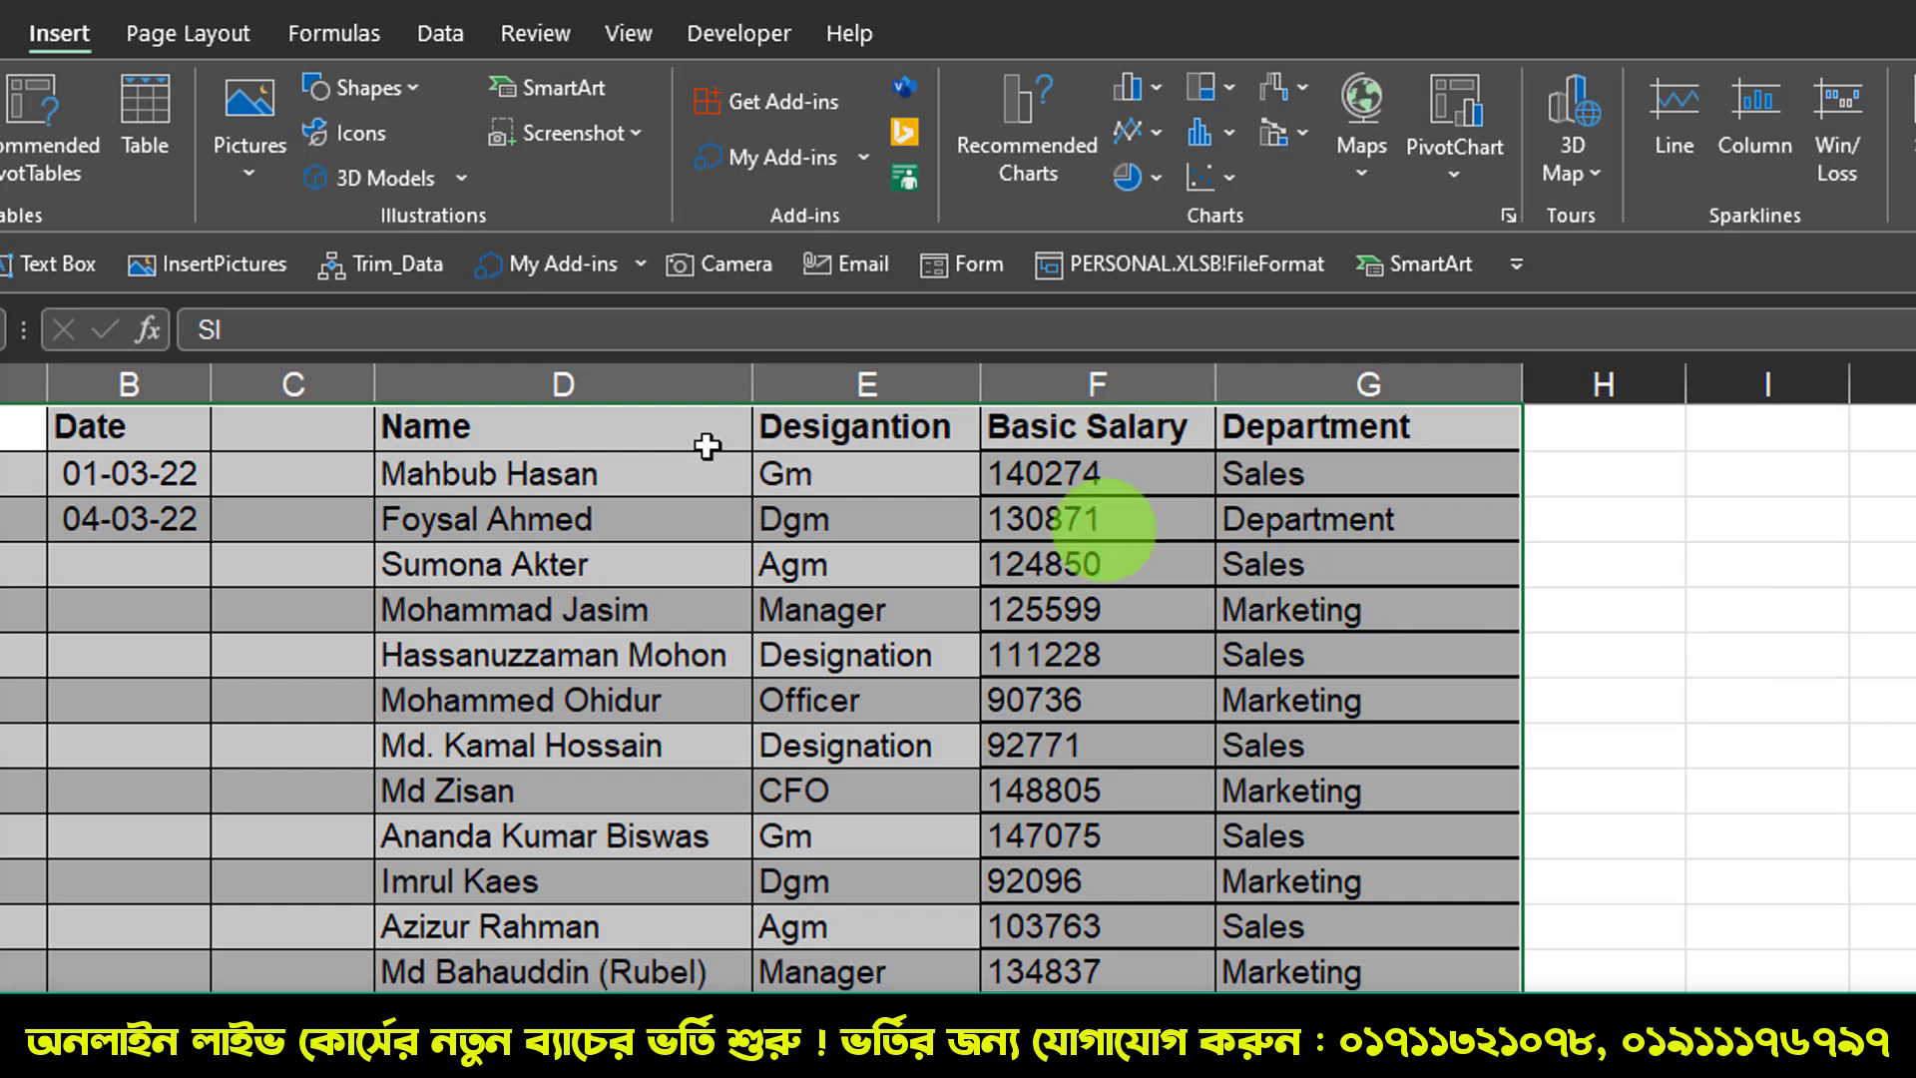
left_click(398, 385)
left_click(505, 518)
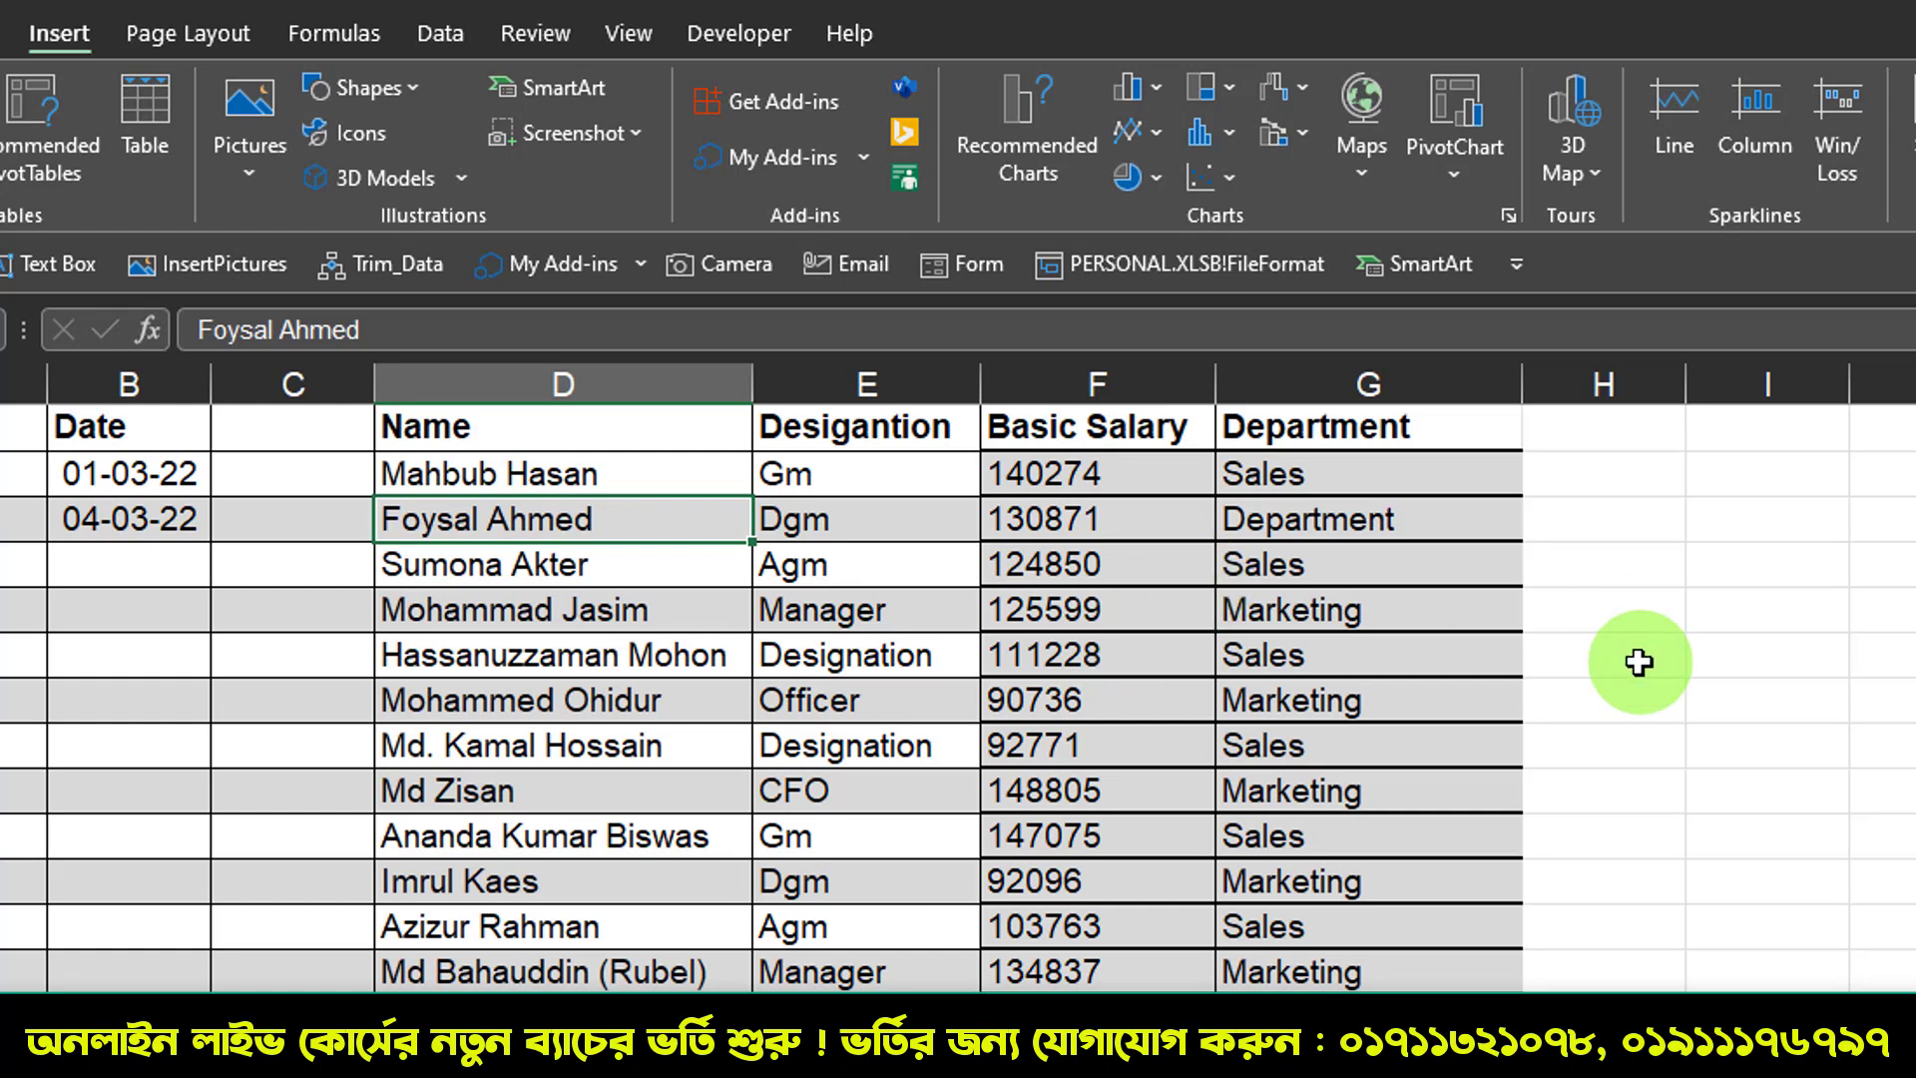
left_click(1671, 605)
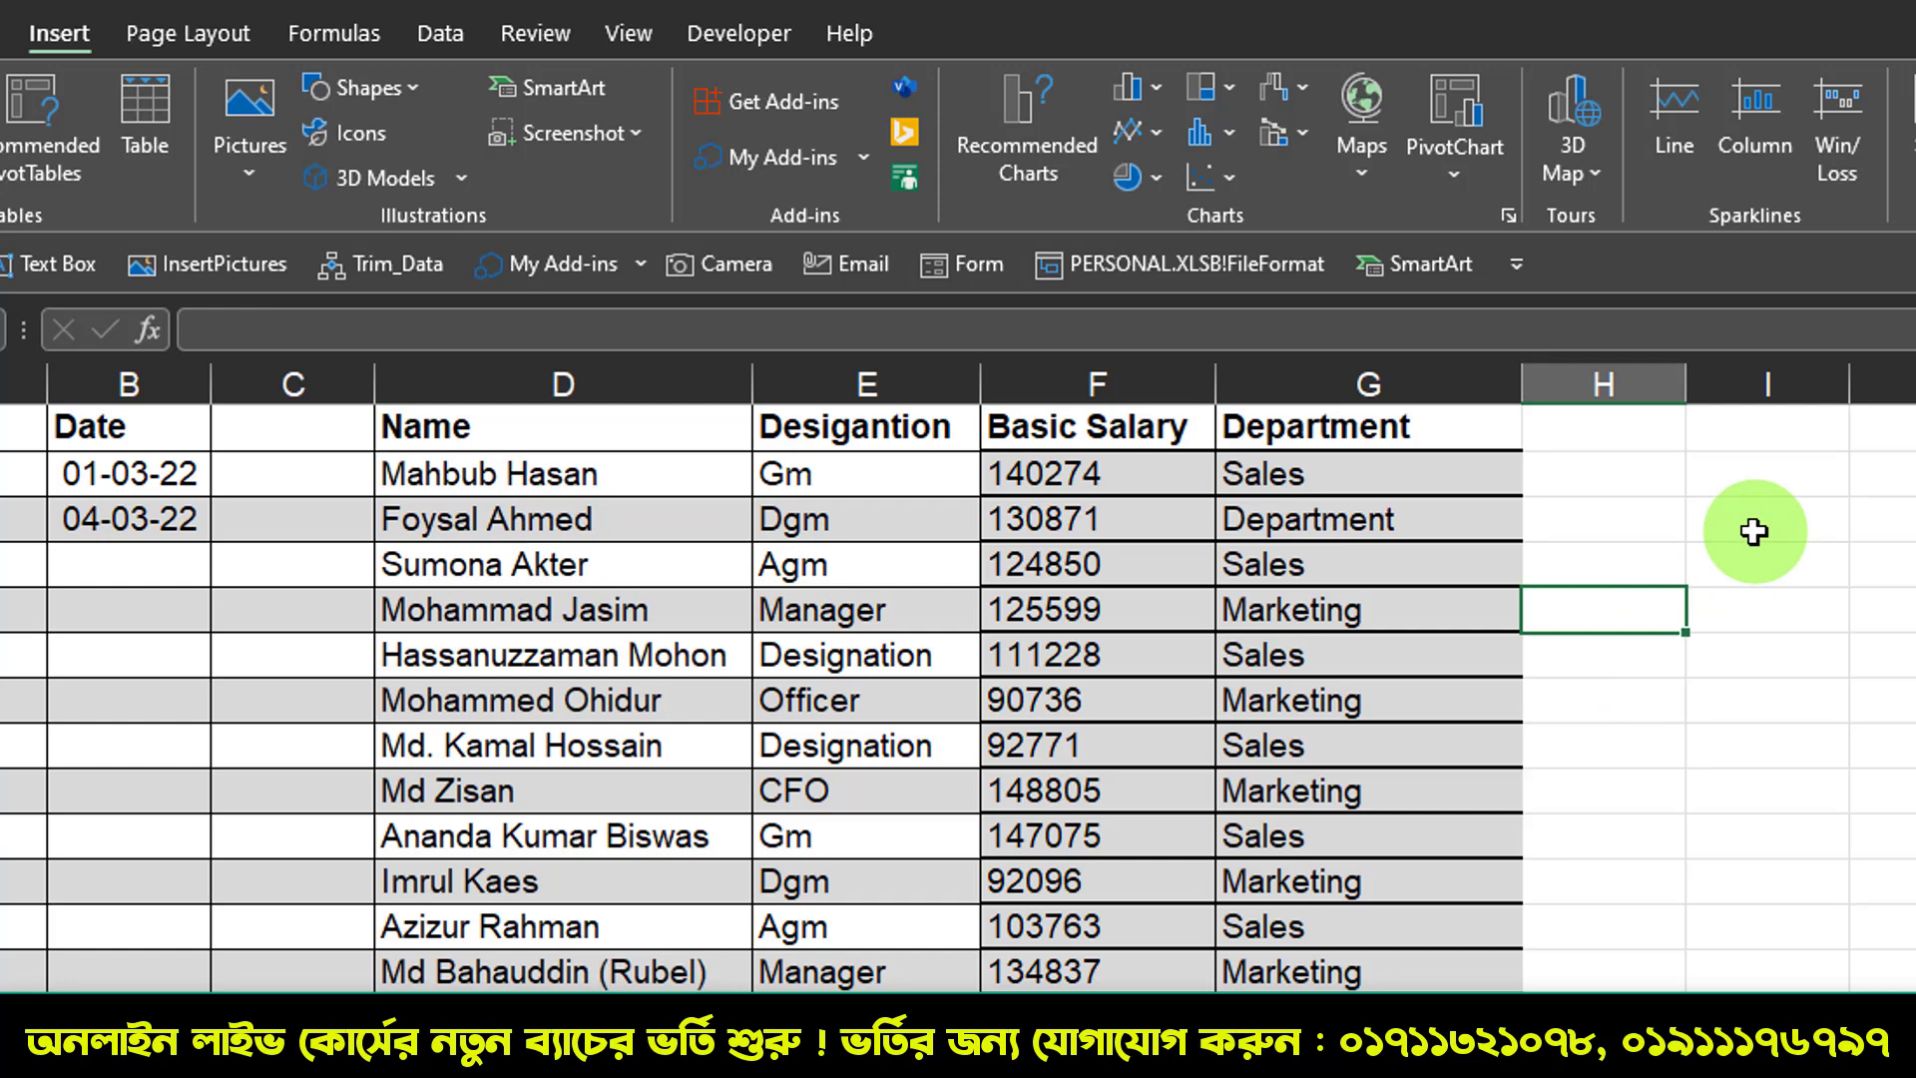
left_click(1753, 531)
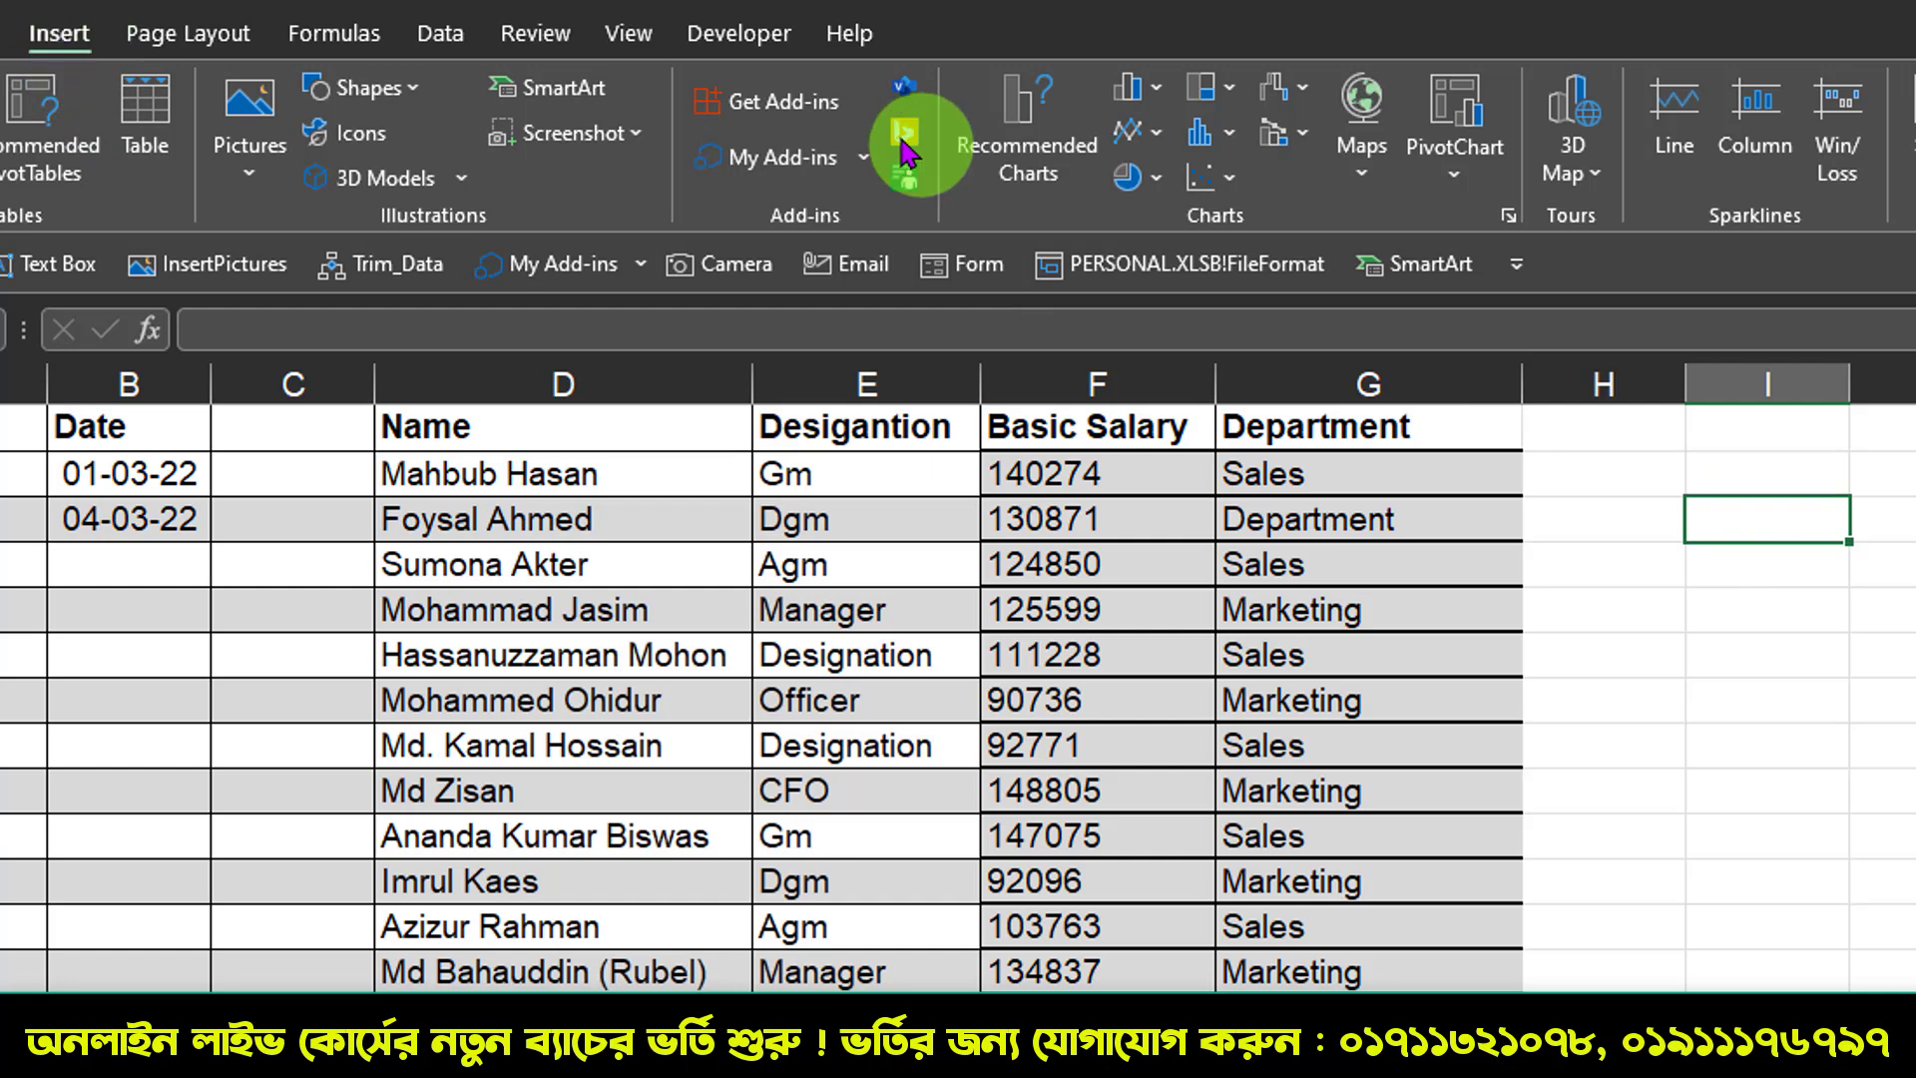
Step: Search the add-in store for 'web video' and install Web Video Player, accepting its license
left_click(784, 101)
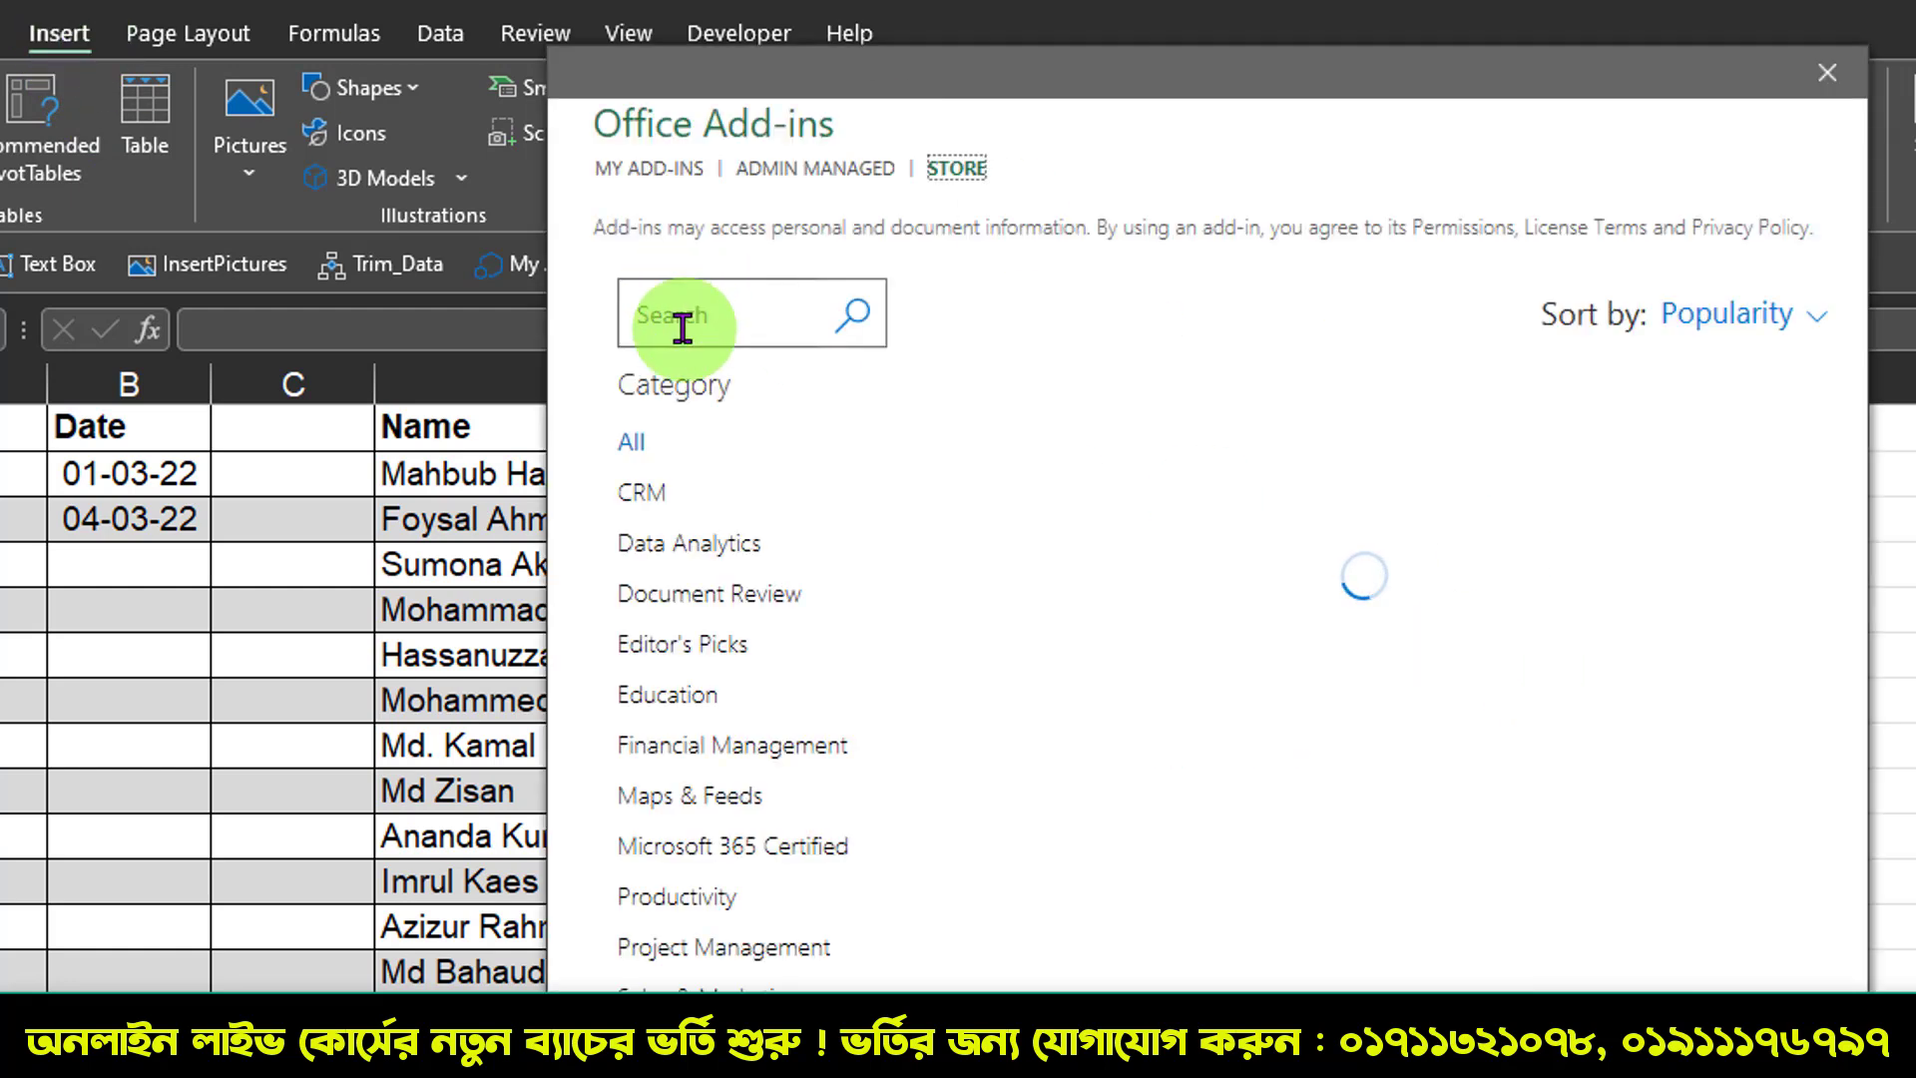
left_click(681, 315)
type("web video")
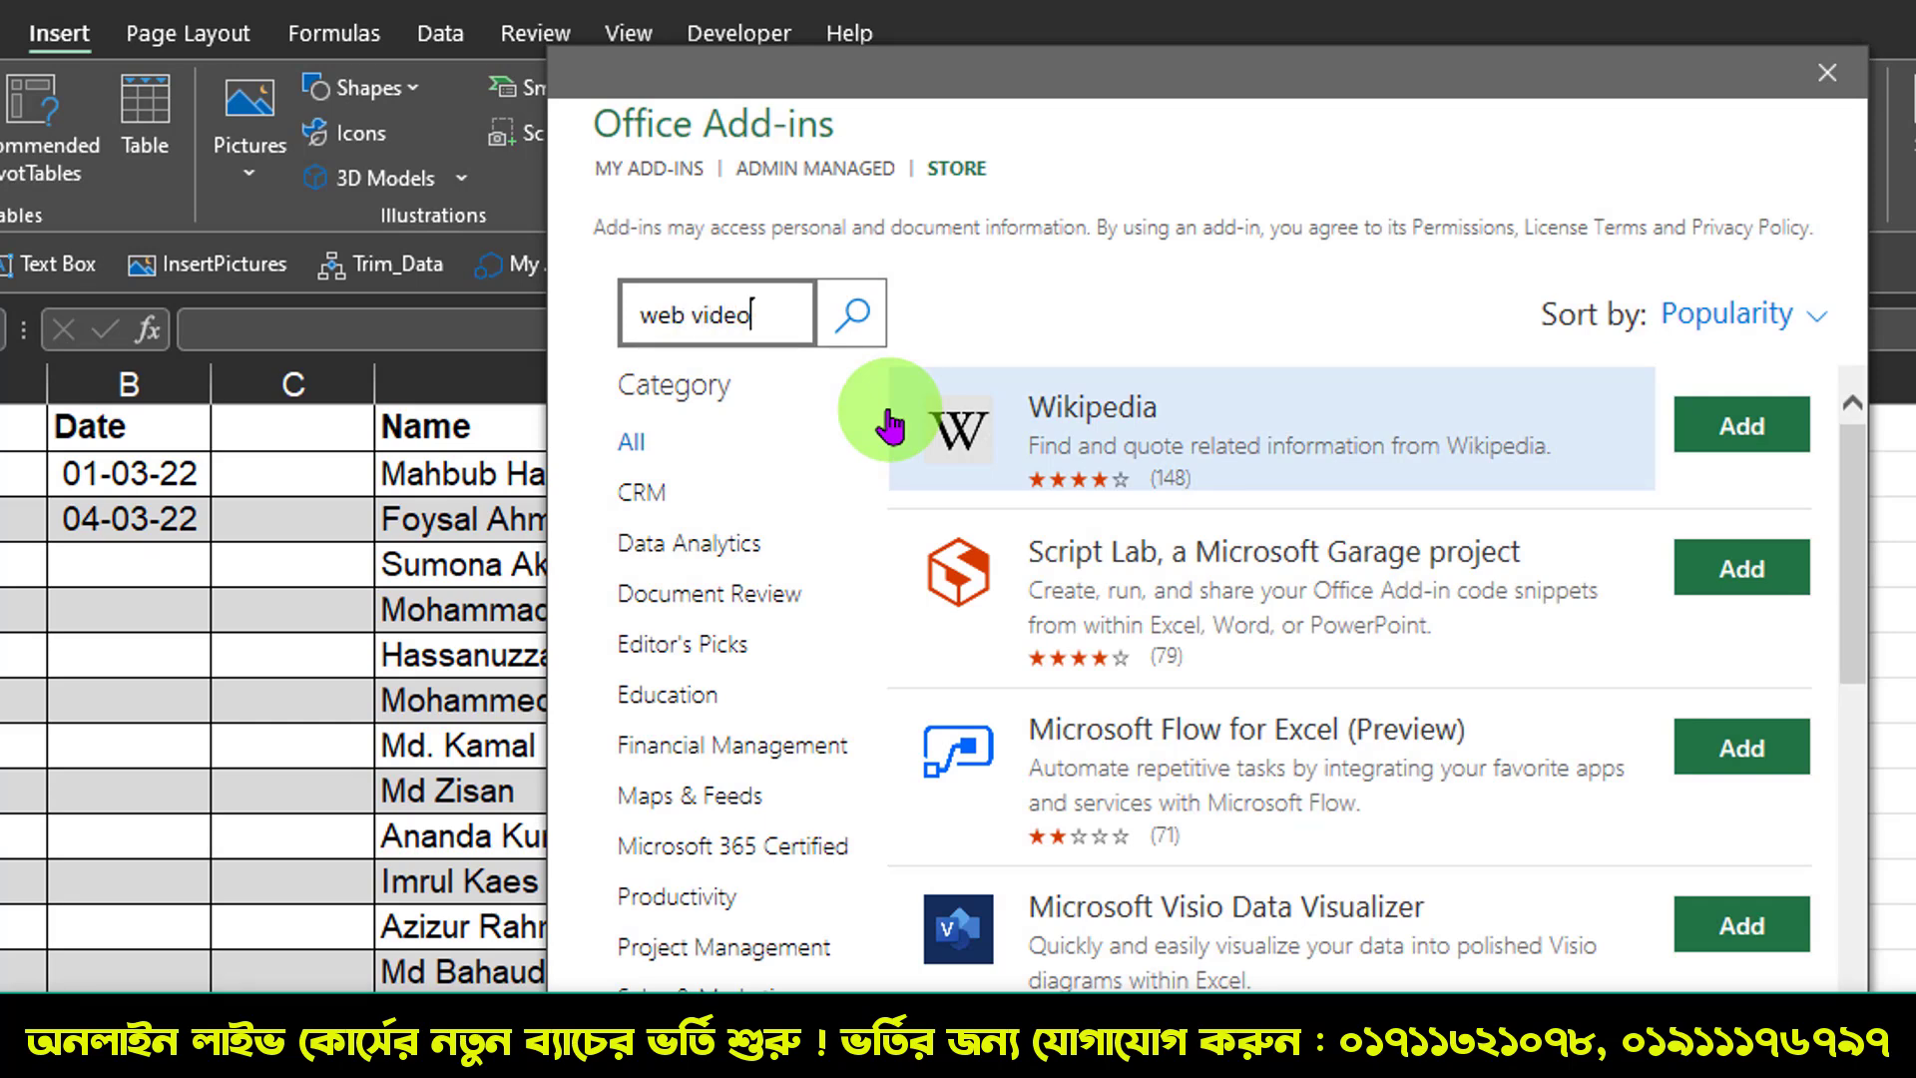
key("Return")
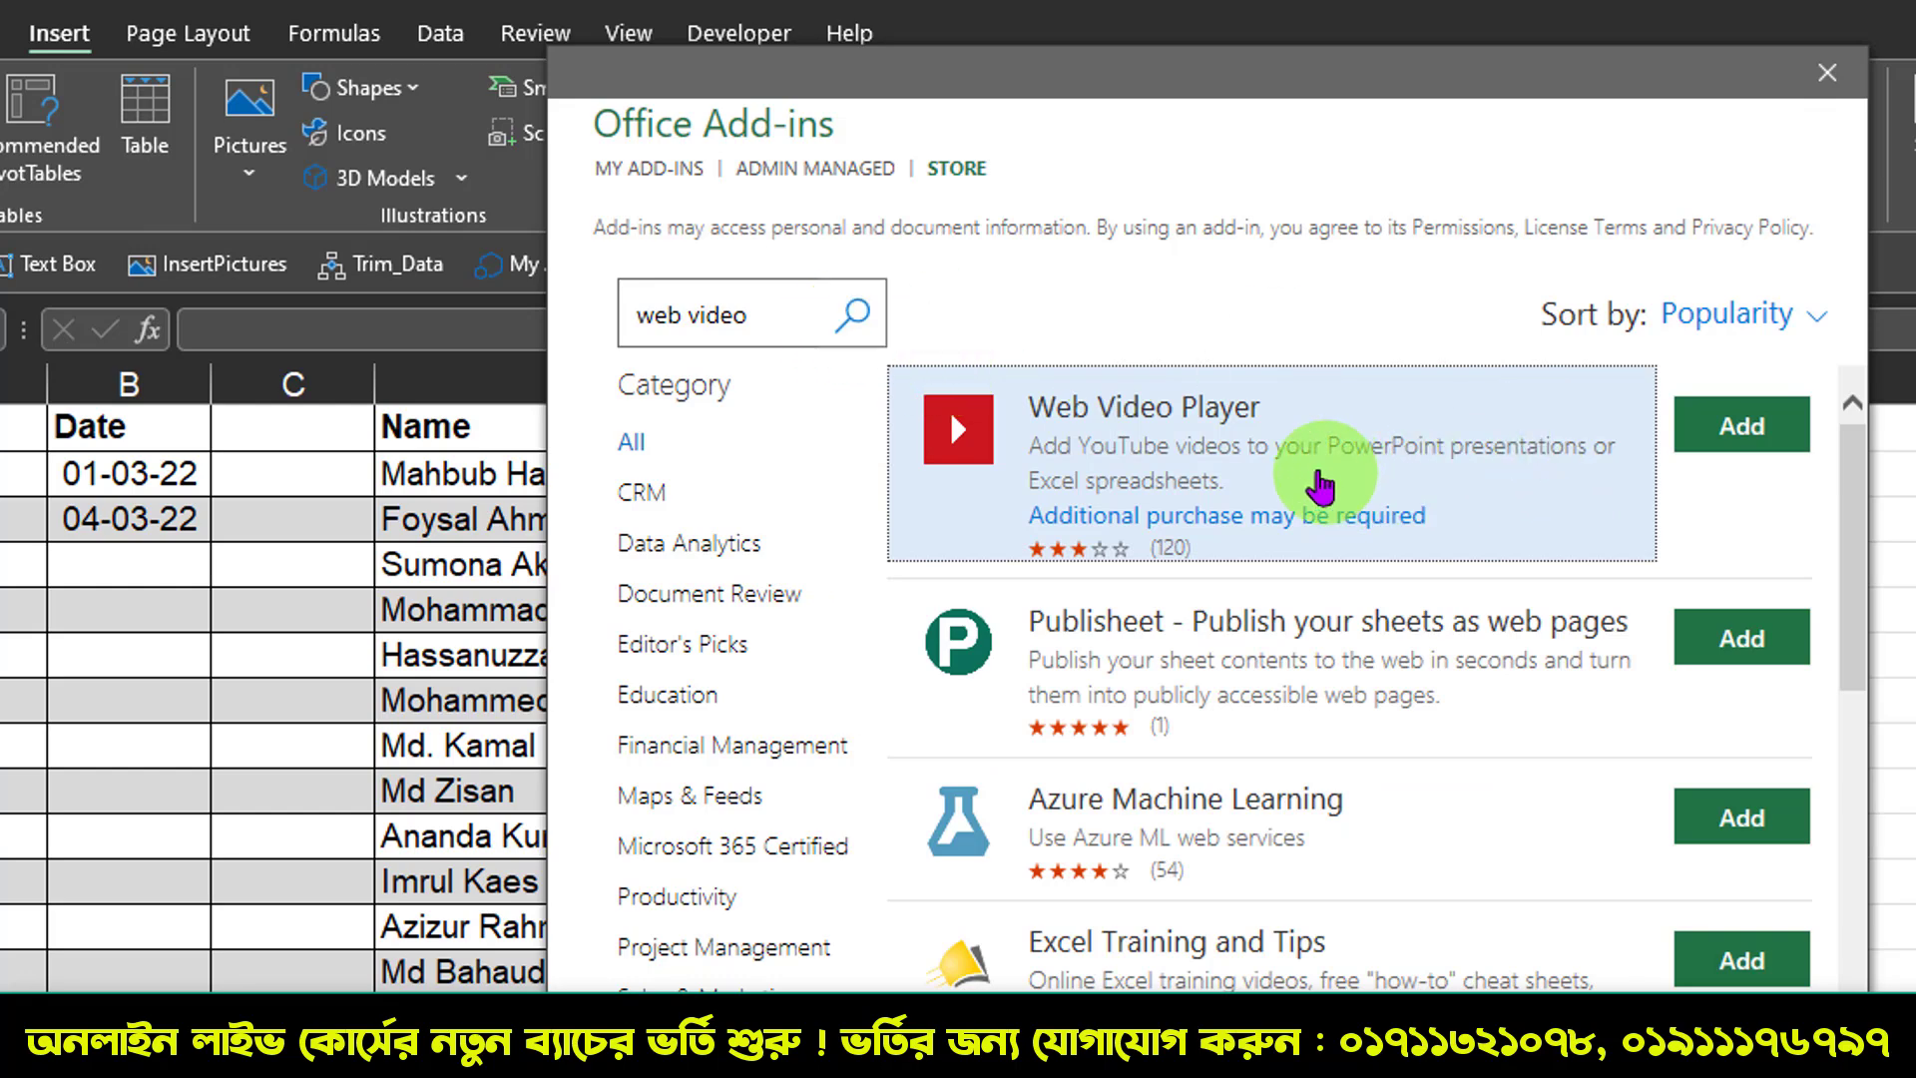
left_click(1746, 439)
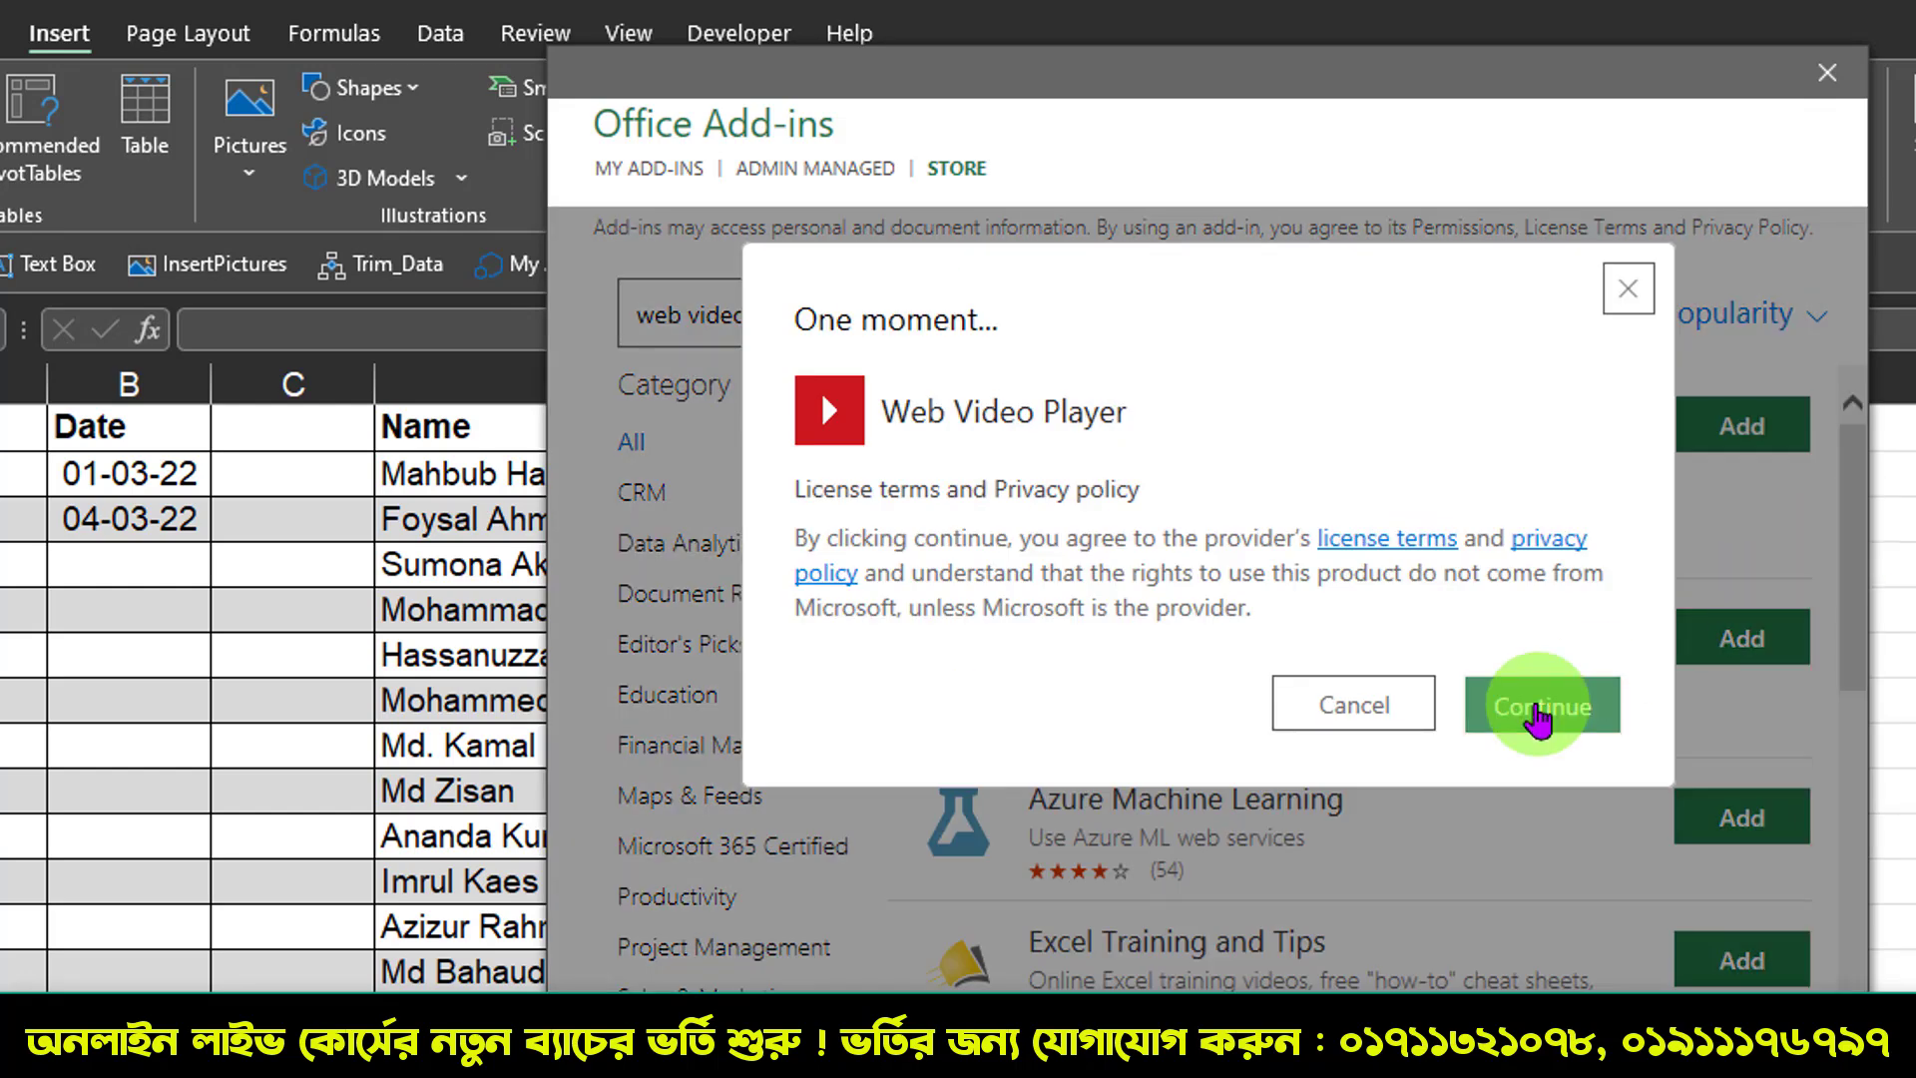
left_click(1546, 702)
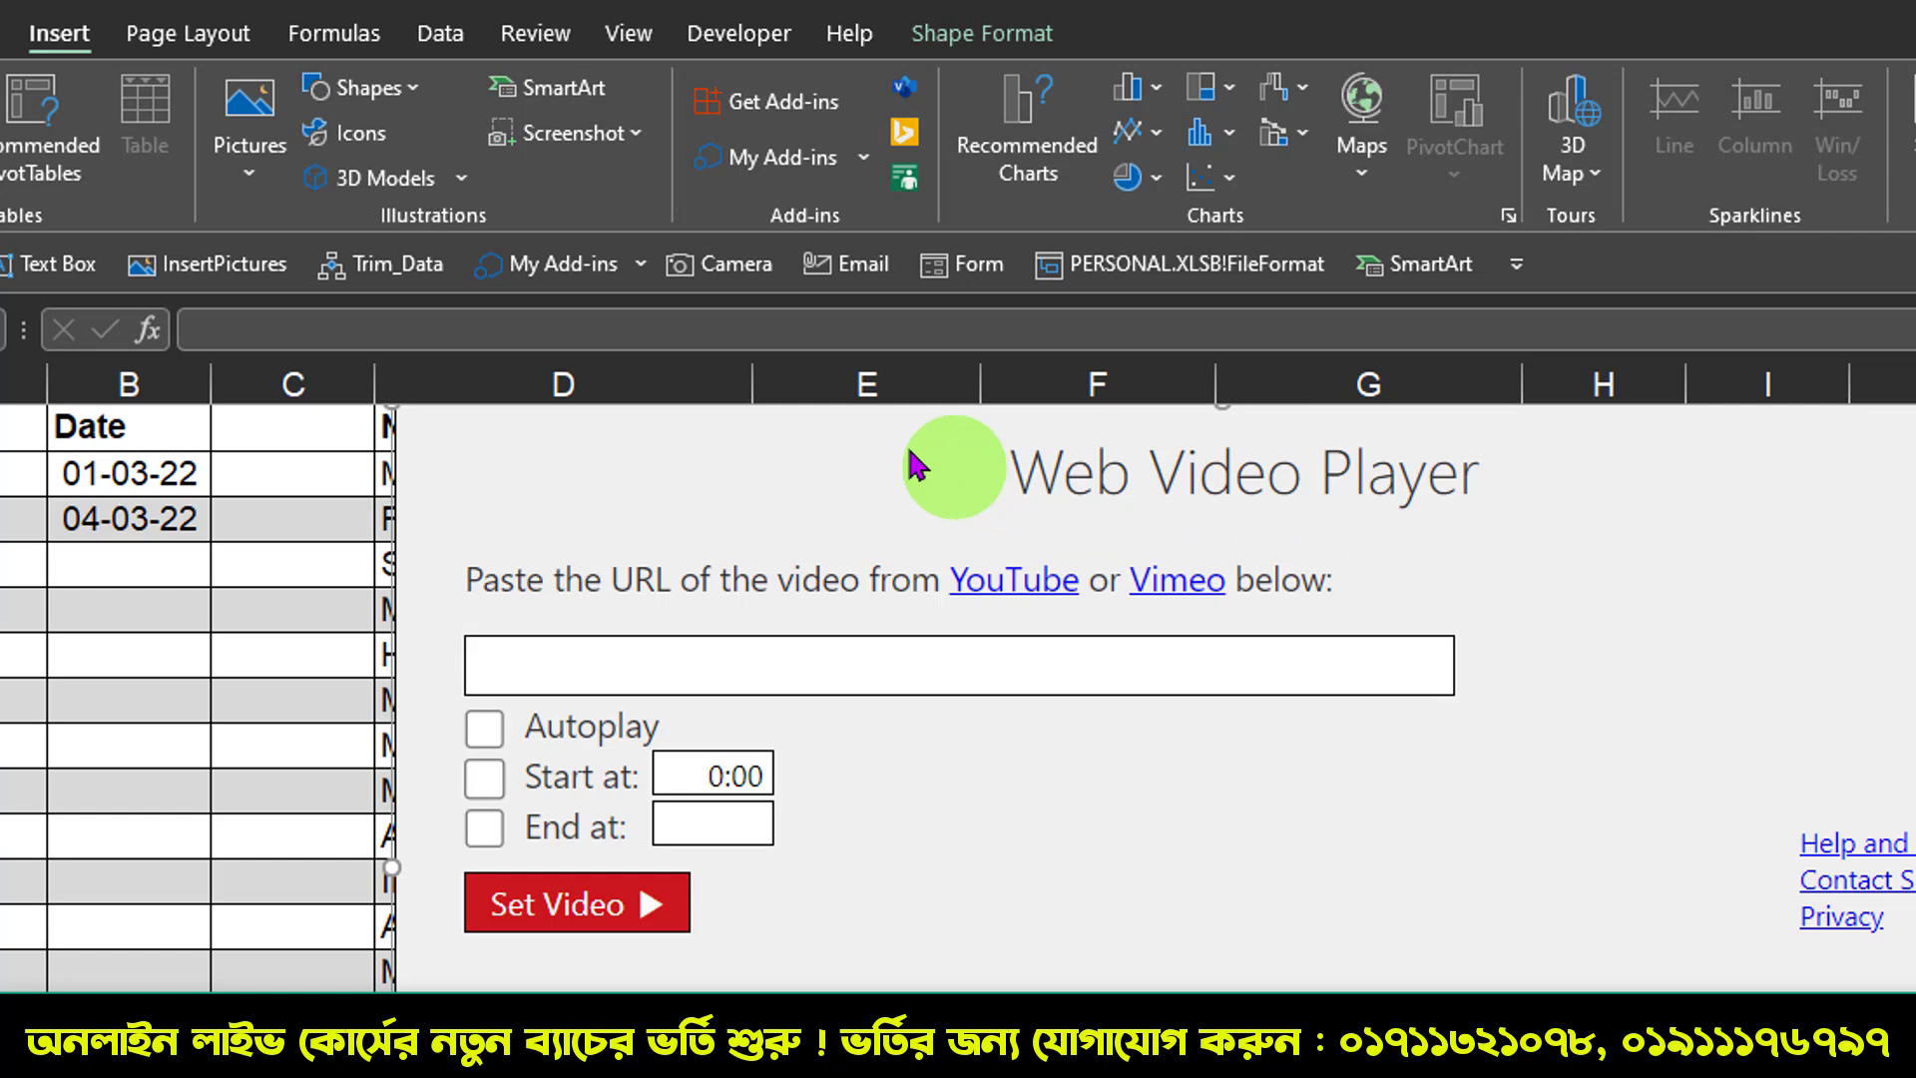
left_click_drag(919, 462, 1644, 439)
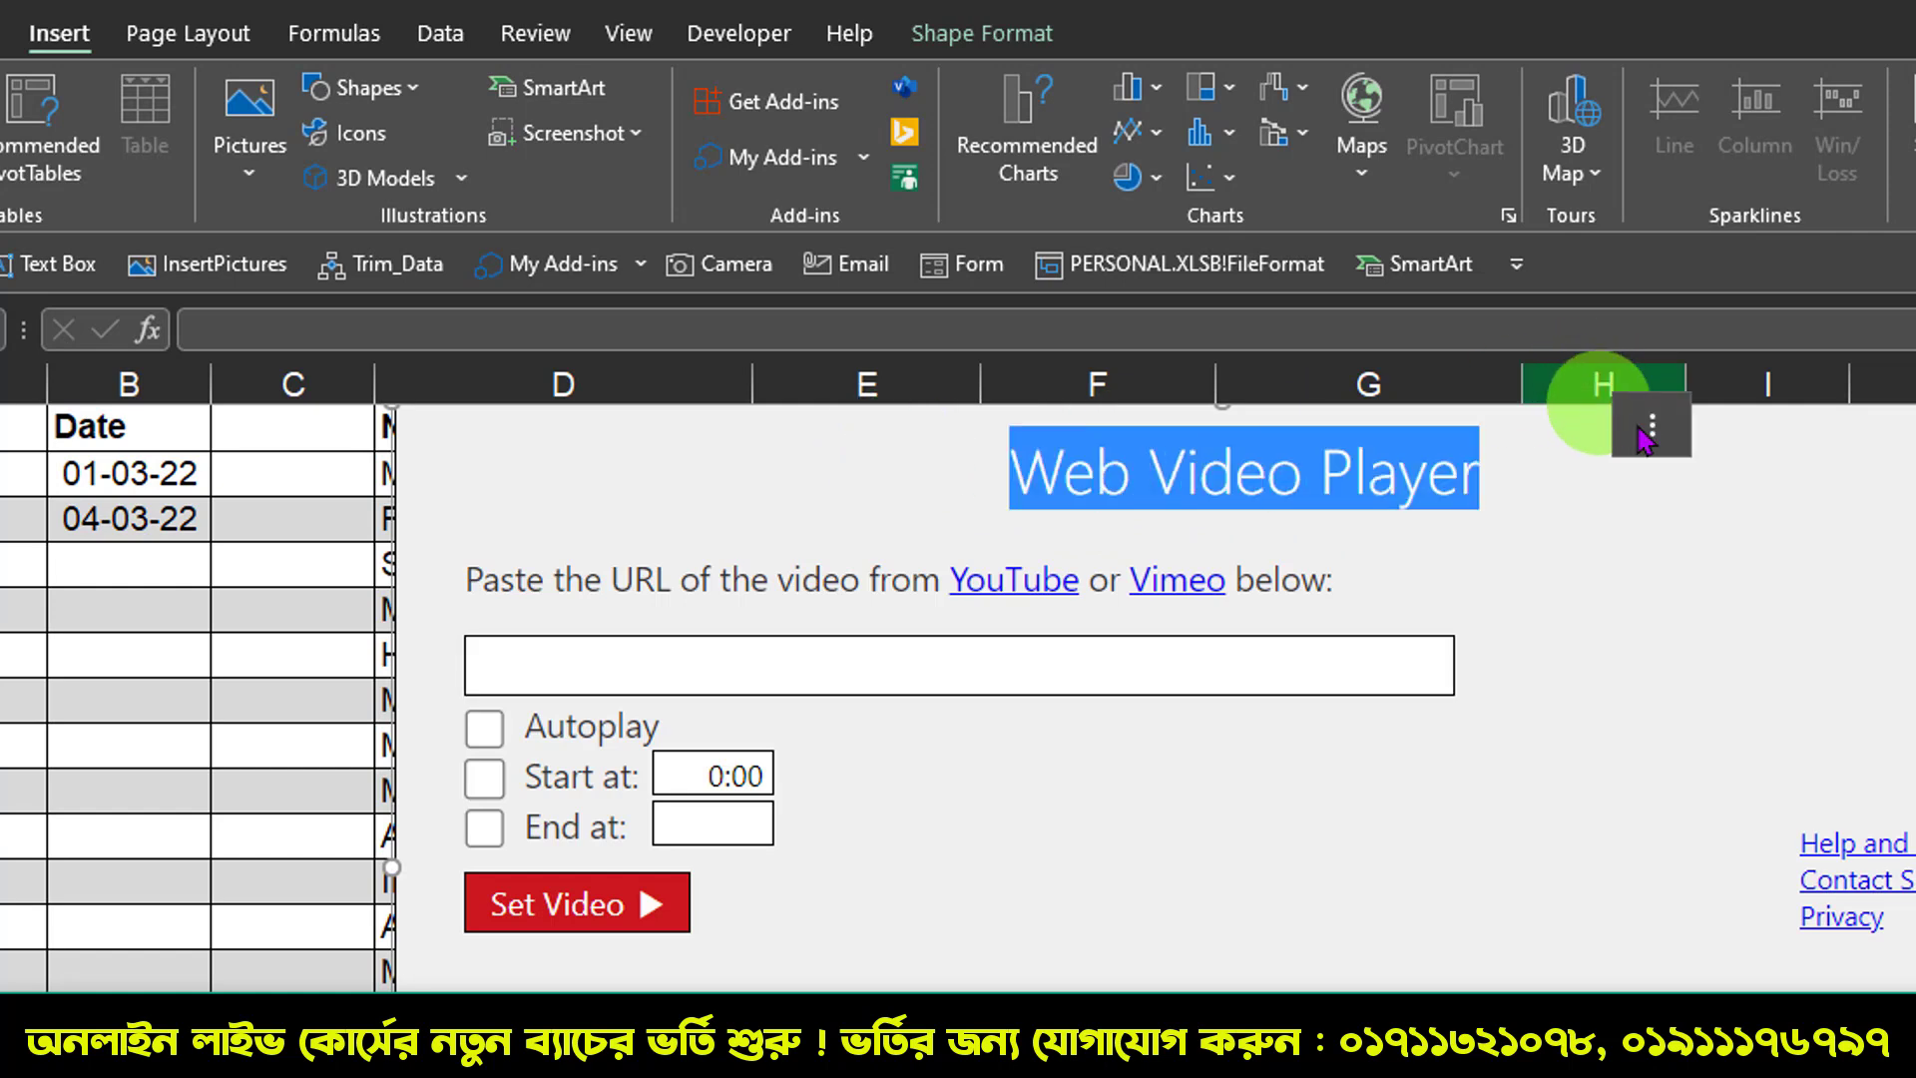
left_click(1649, 431)
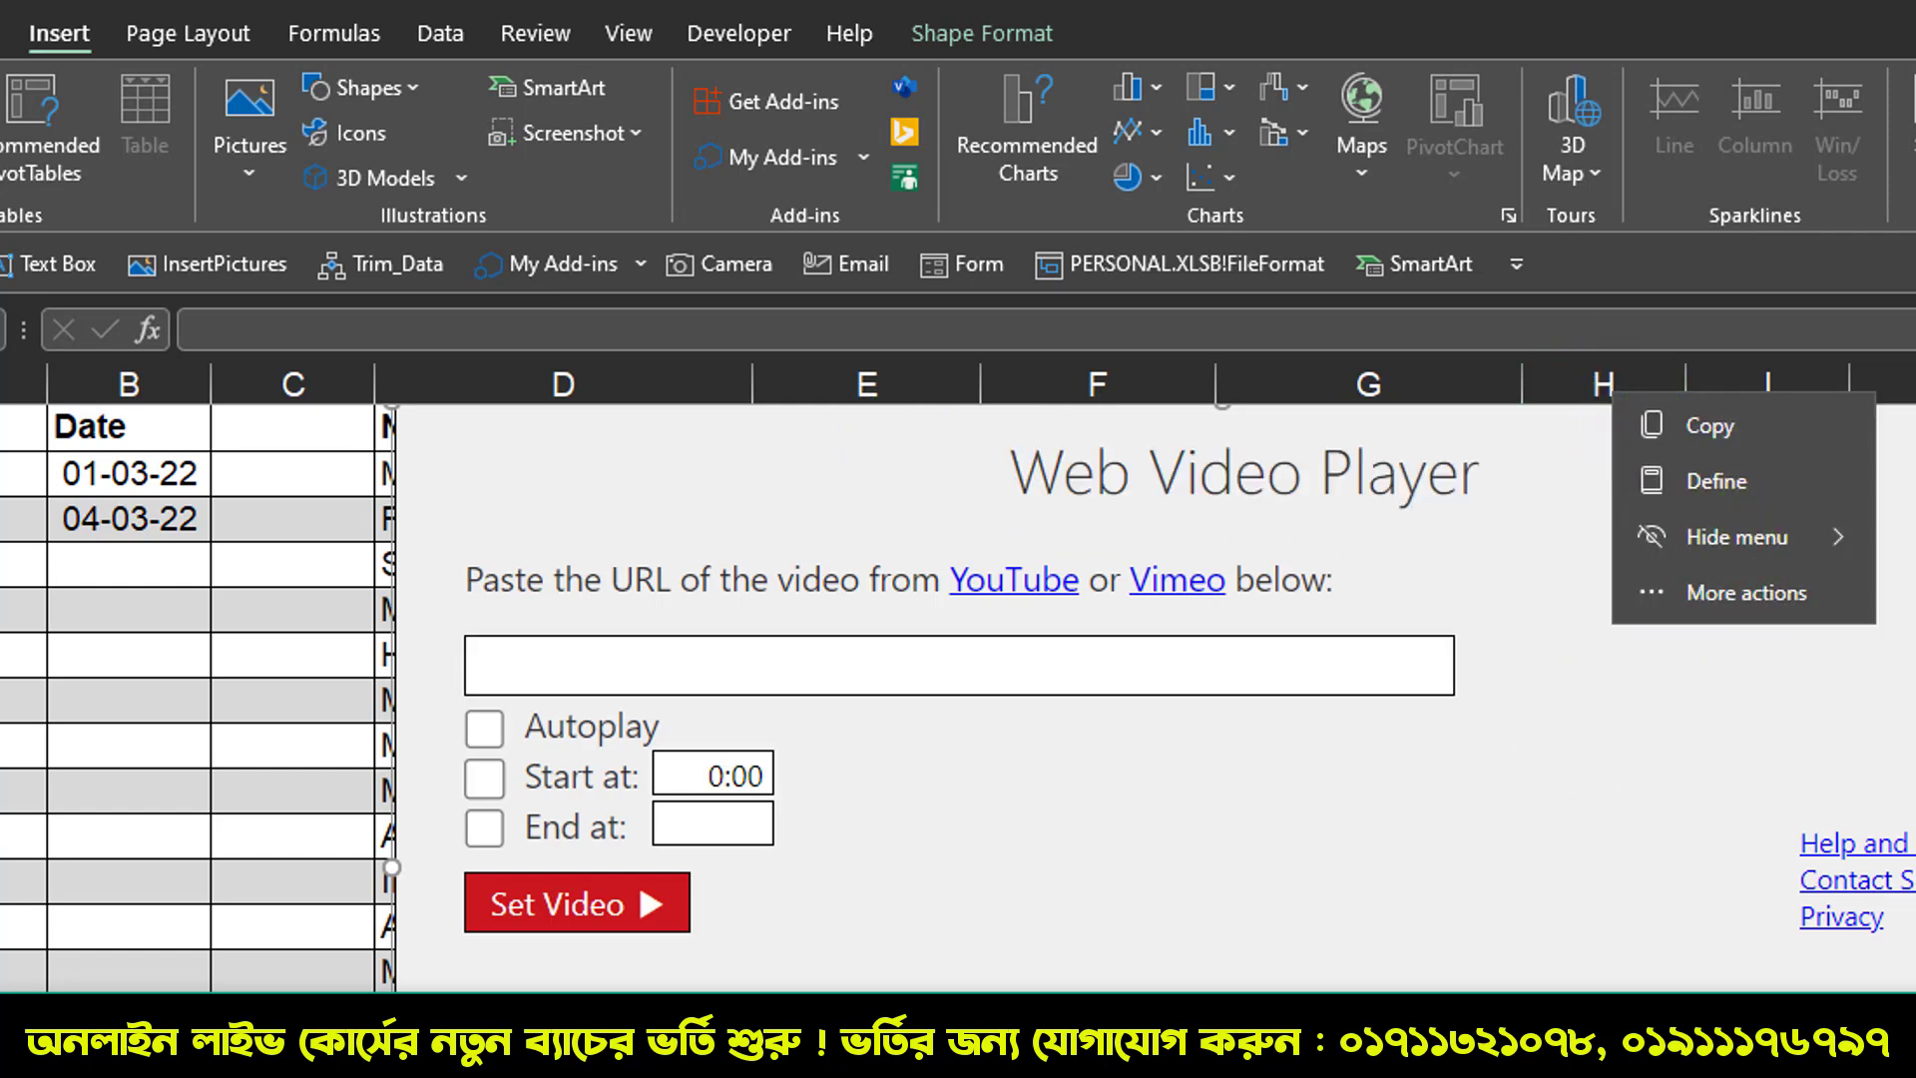
left_click(919, 665)
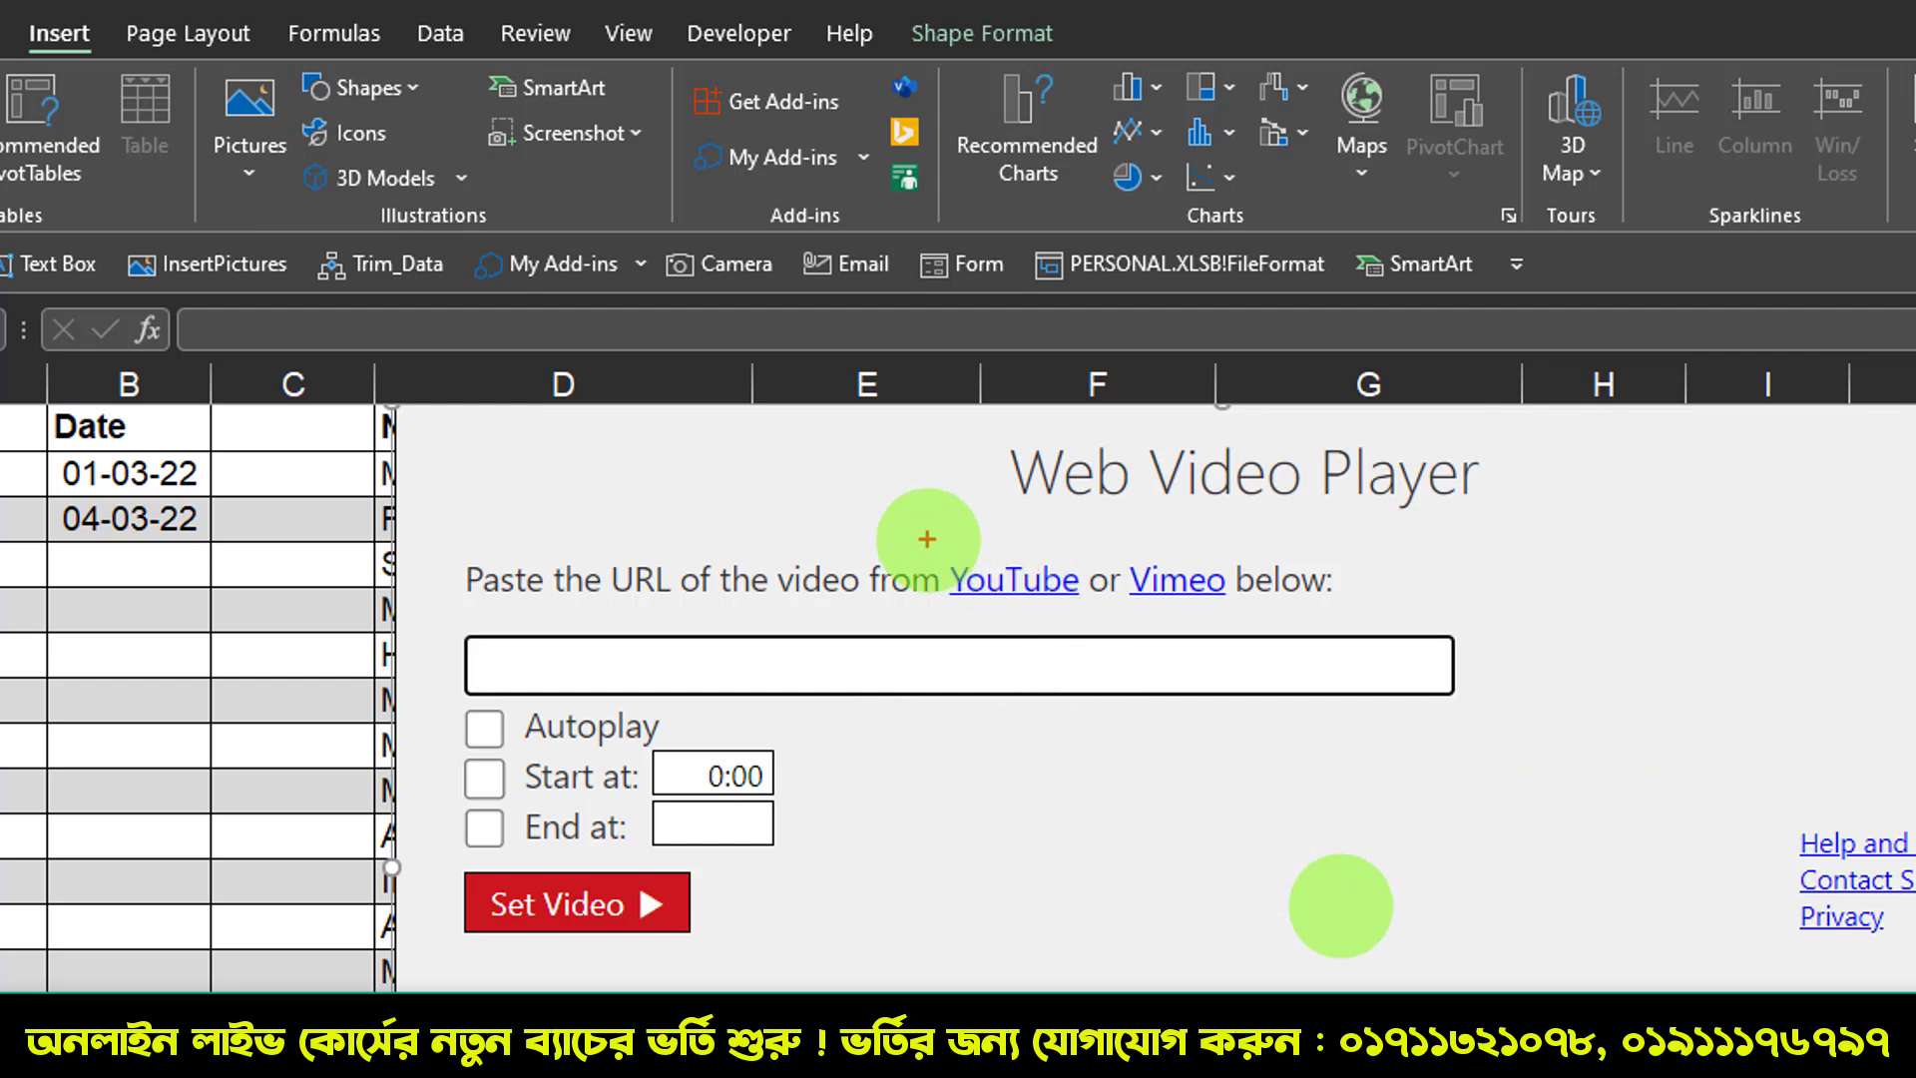
left_click_drag(927, 540, 1089, 614)
left_click_drag(1100, 534, 1247, 616)
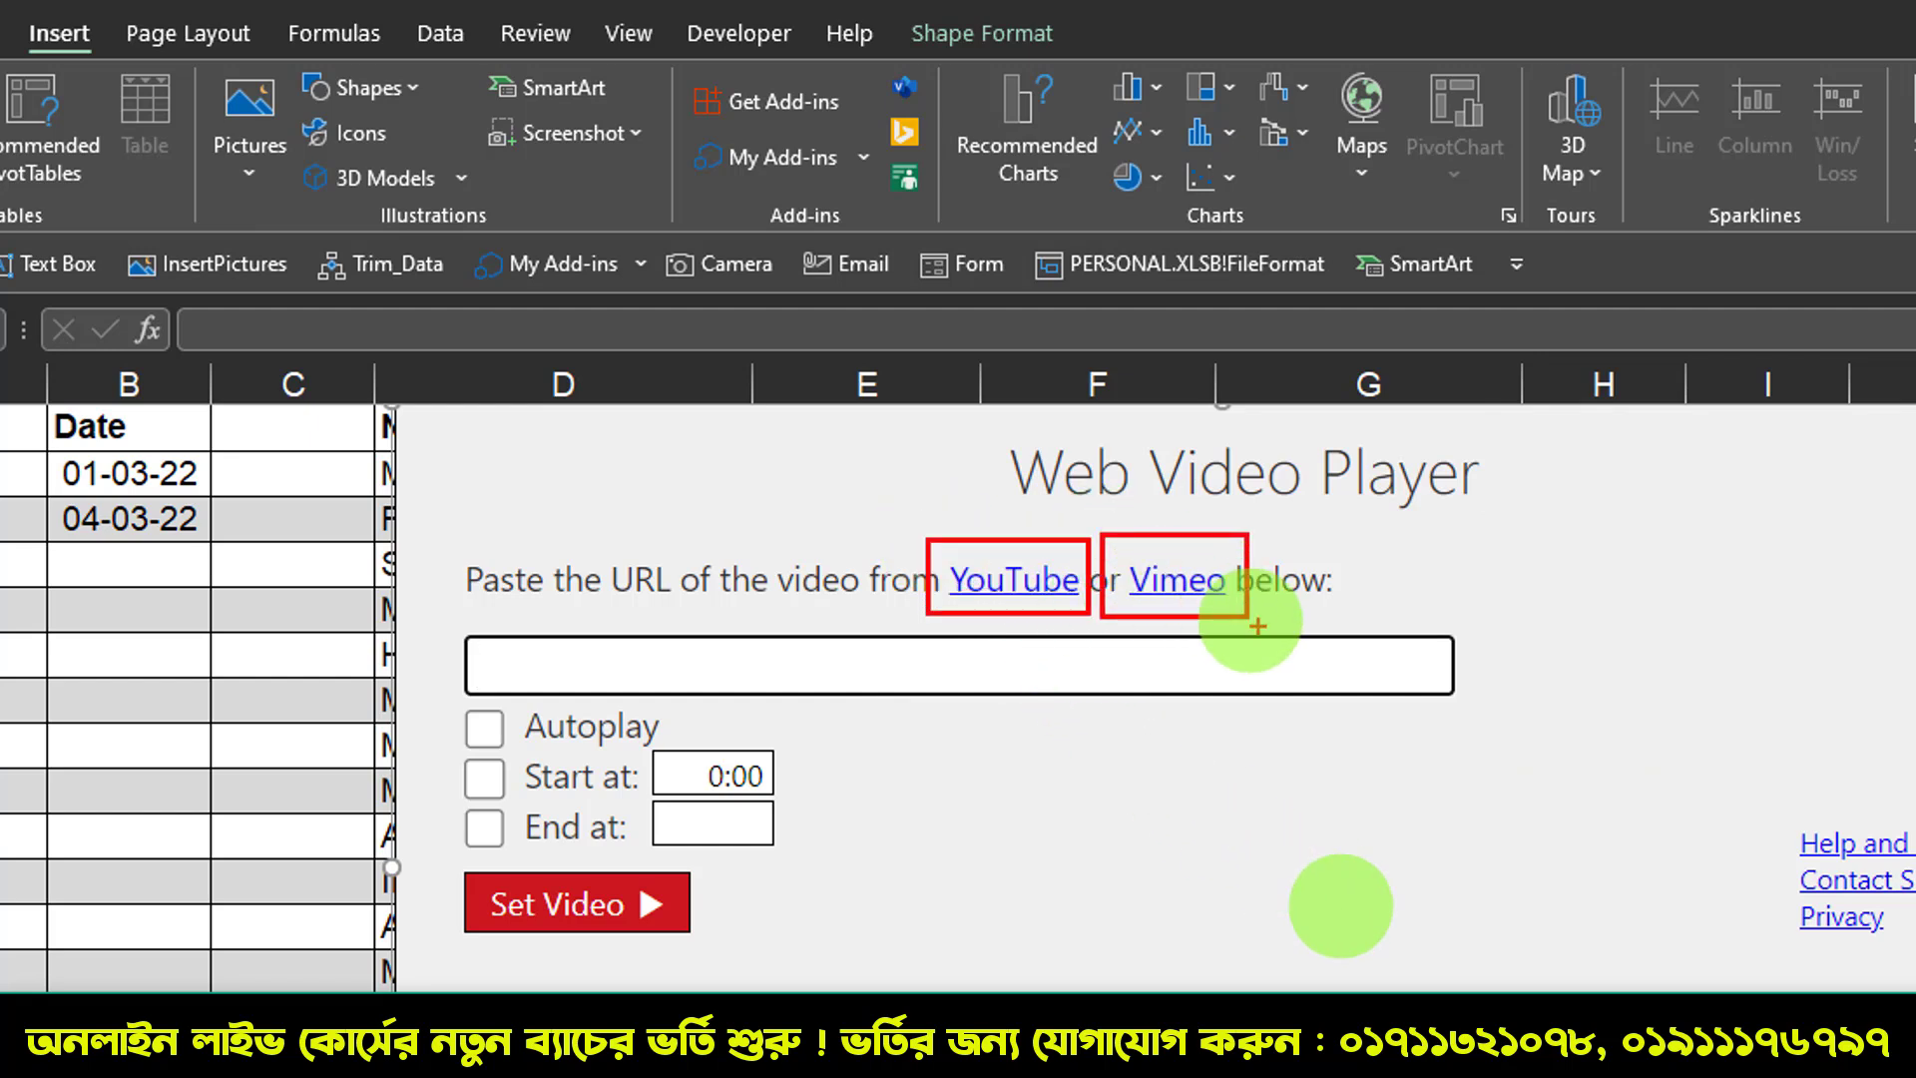
key("Escape")
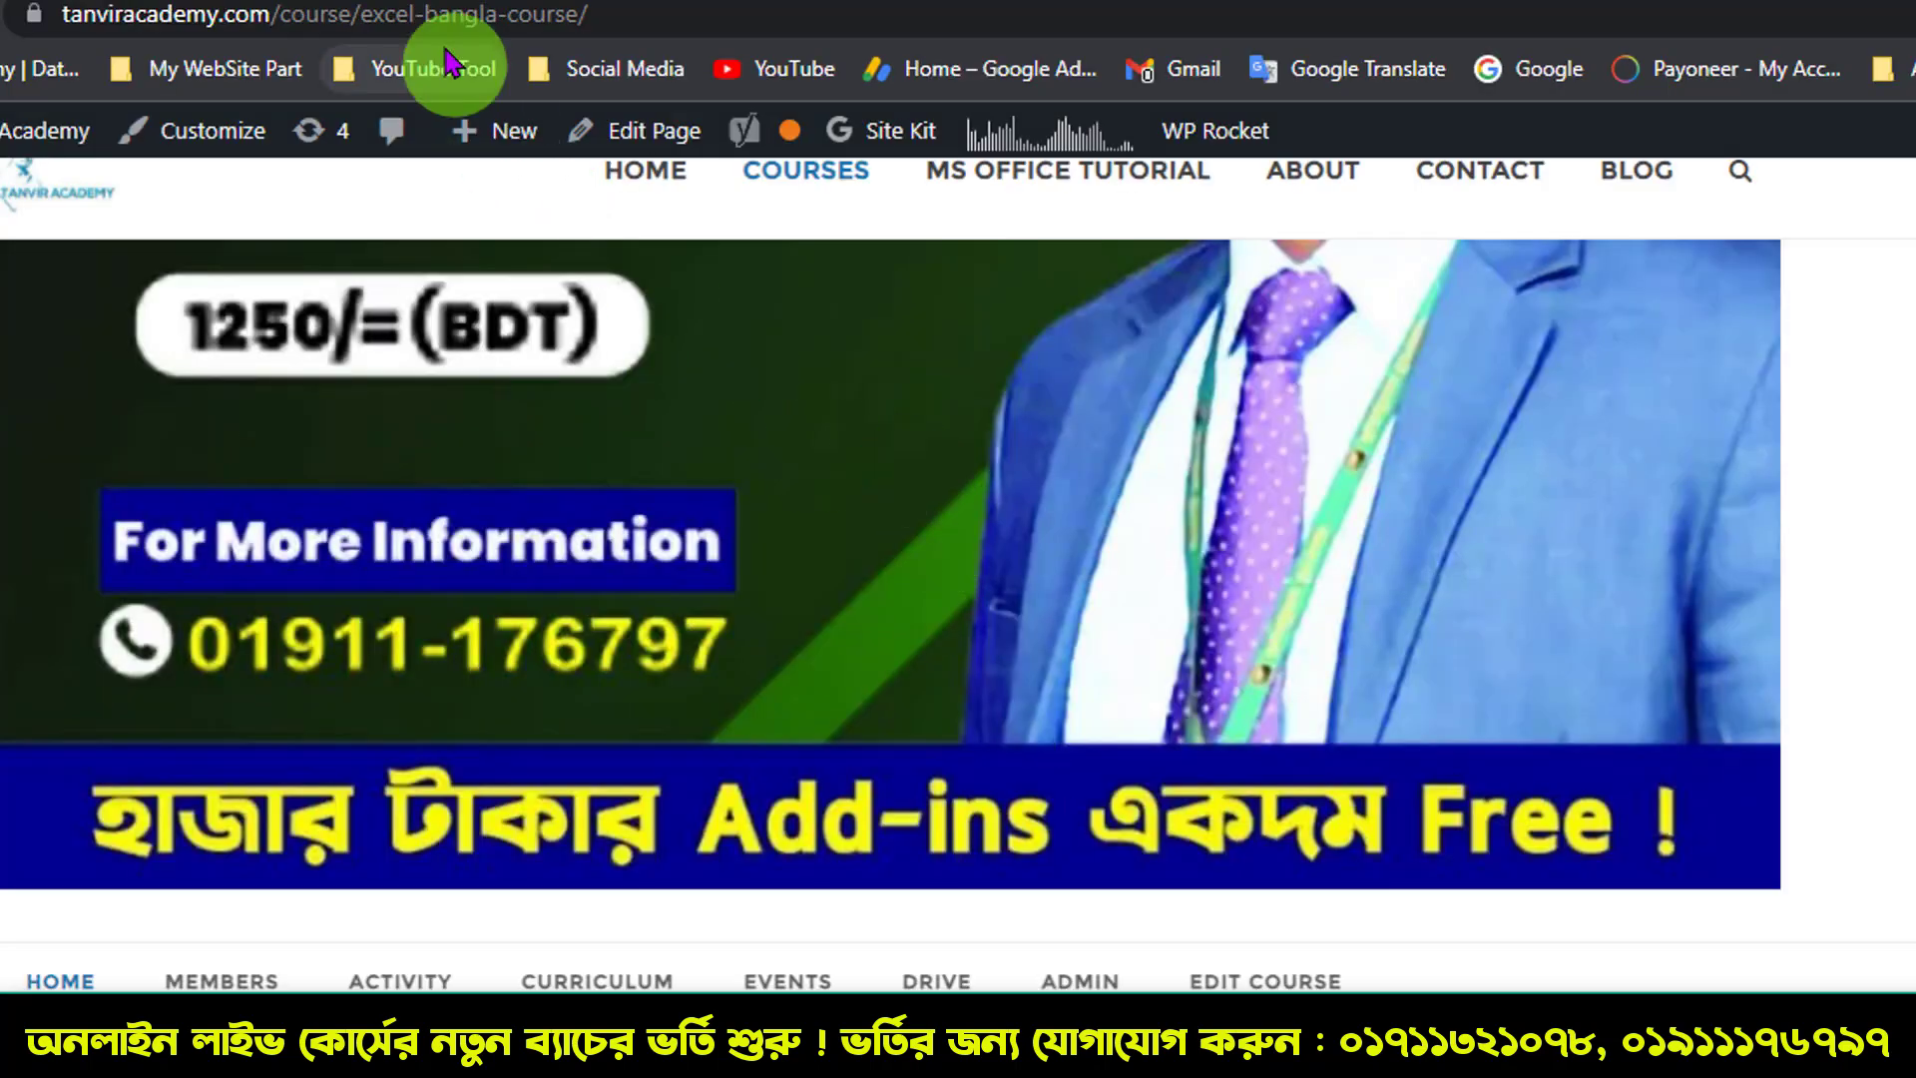
Step: In a new Chrome tab, open the latest Tanvir Academy YouTube video and copy its share link
left_click(359, 6)
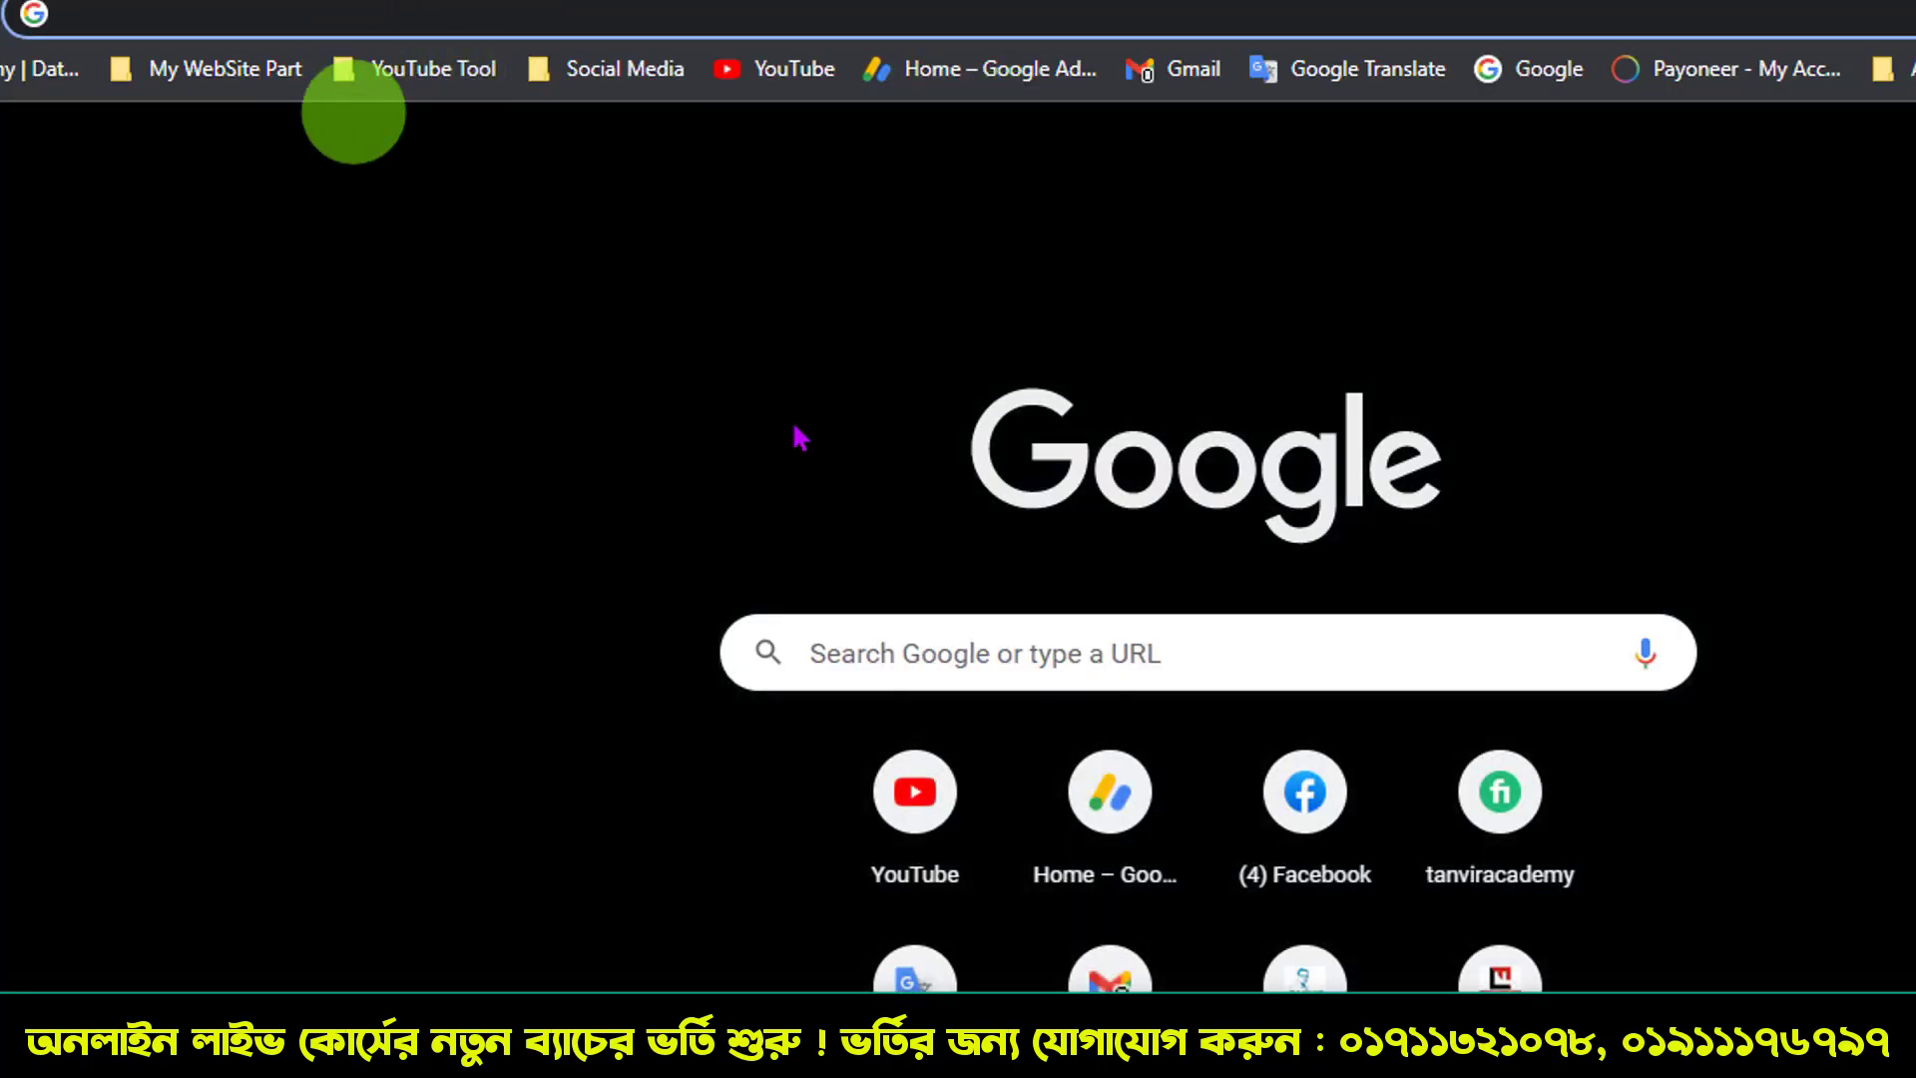
left_click(955, 785)
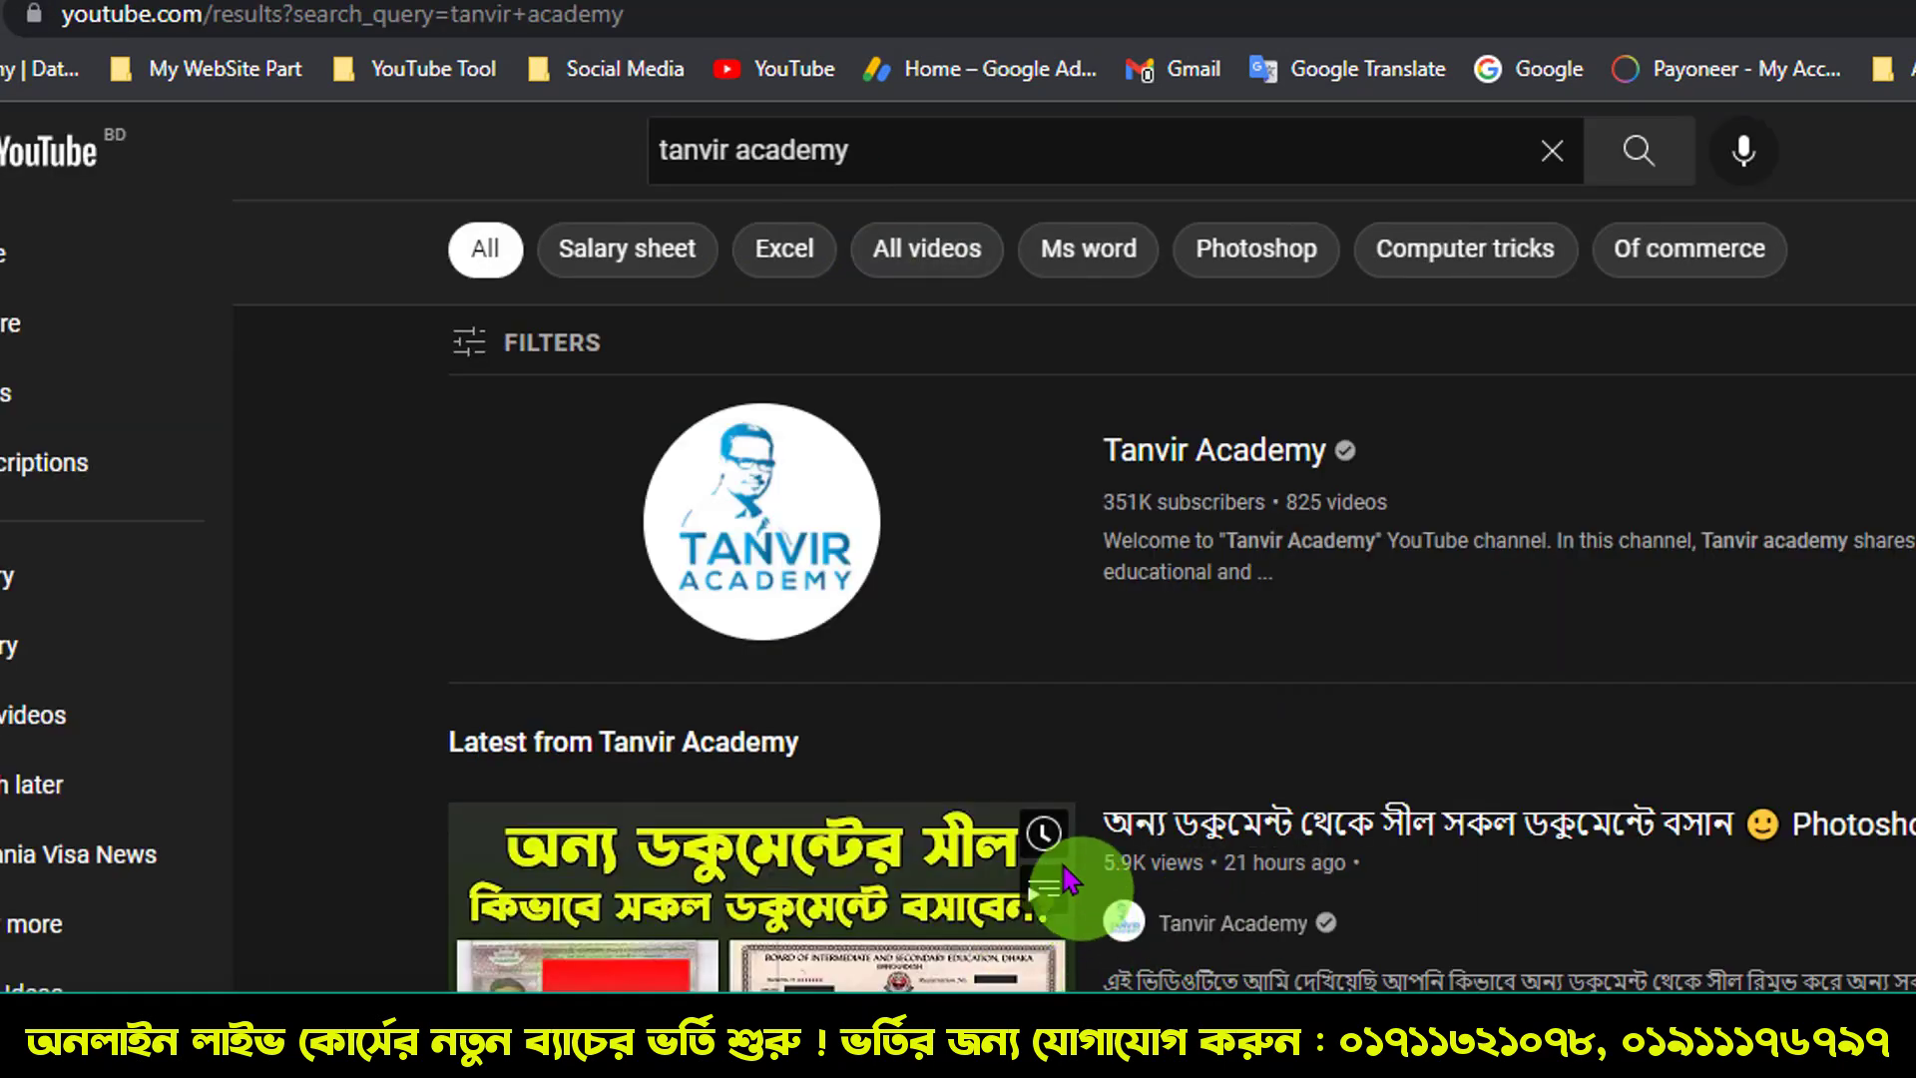
scroll(791, 932, "down", 2)
left_click(626, 721)
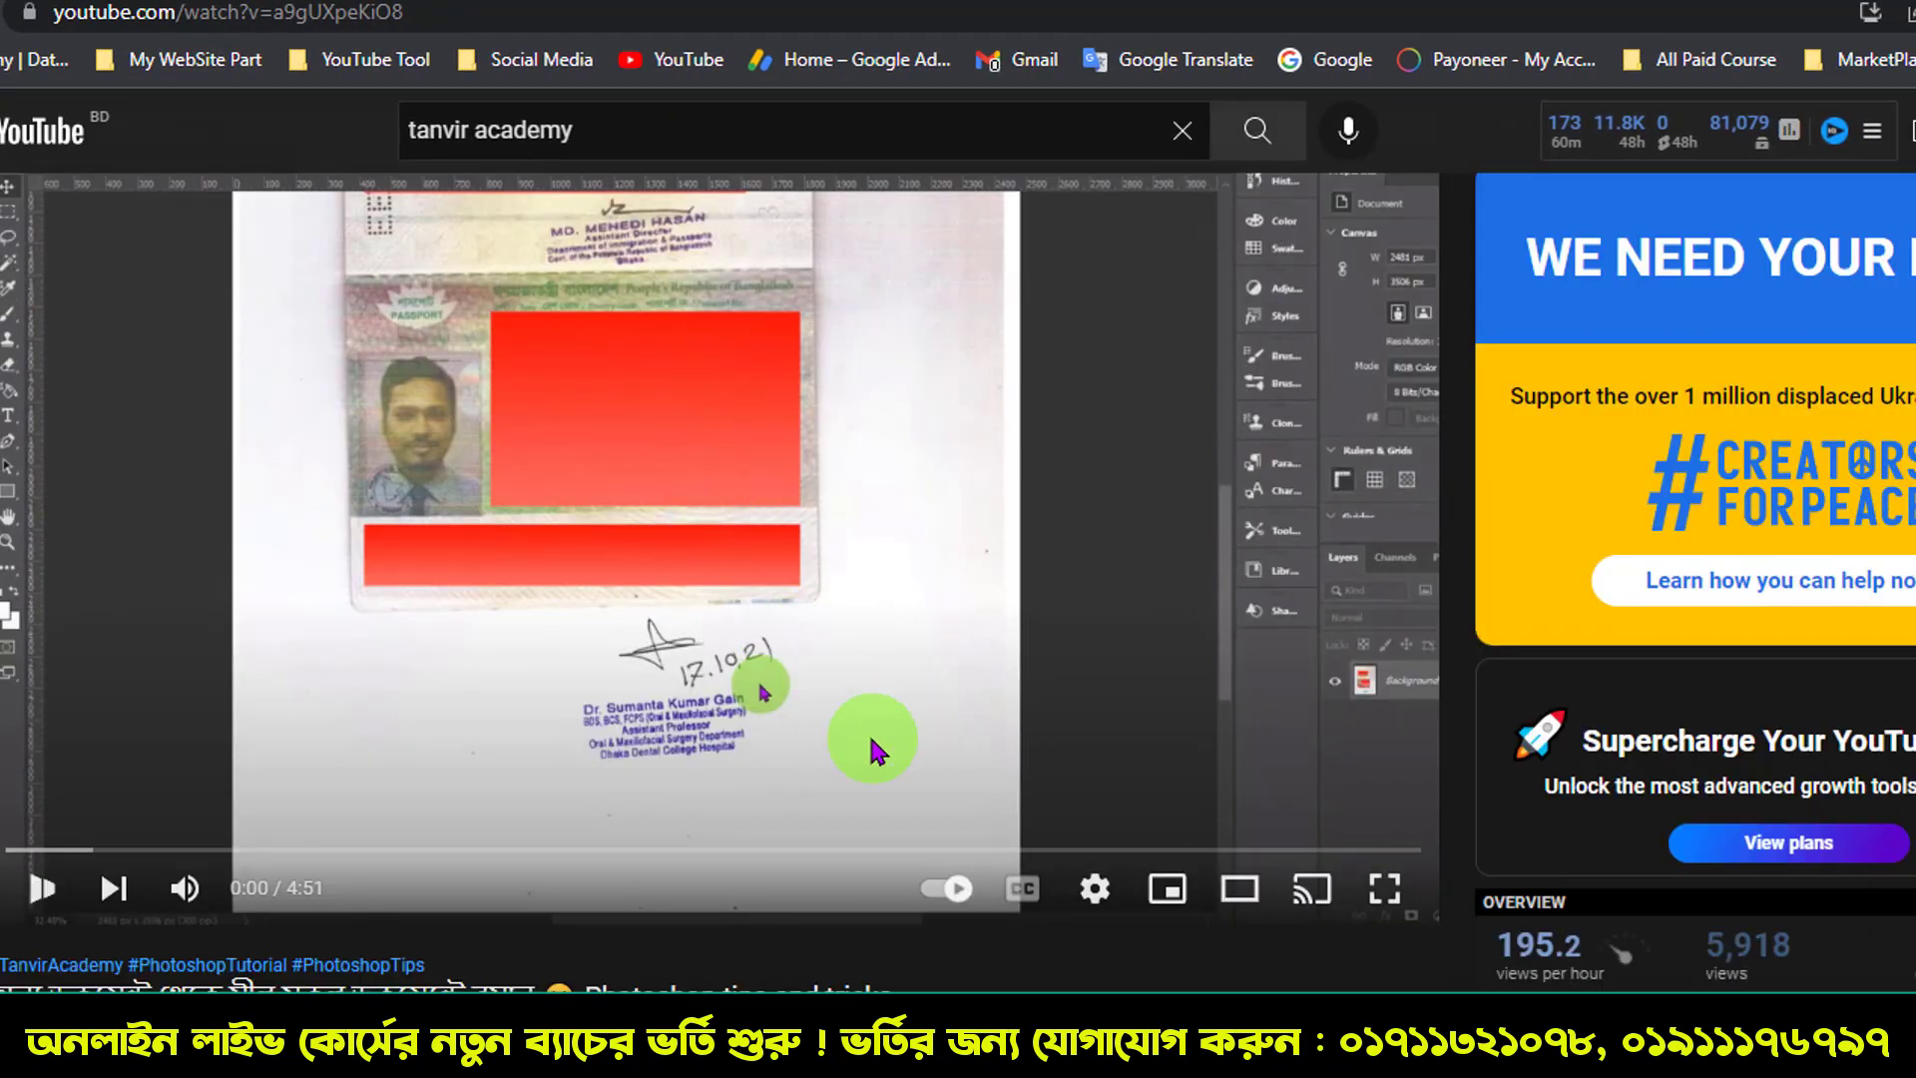
left_click(1098, 1038)
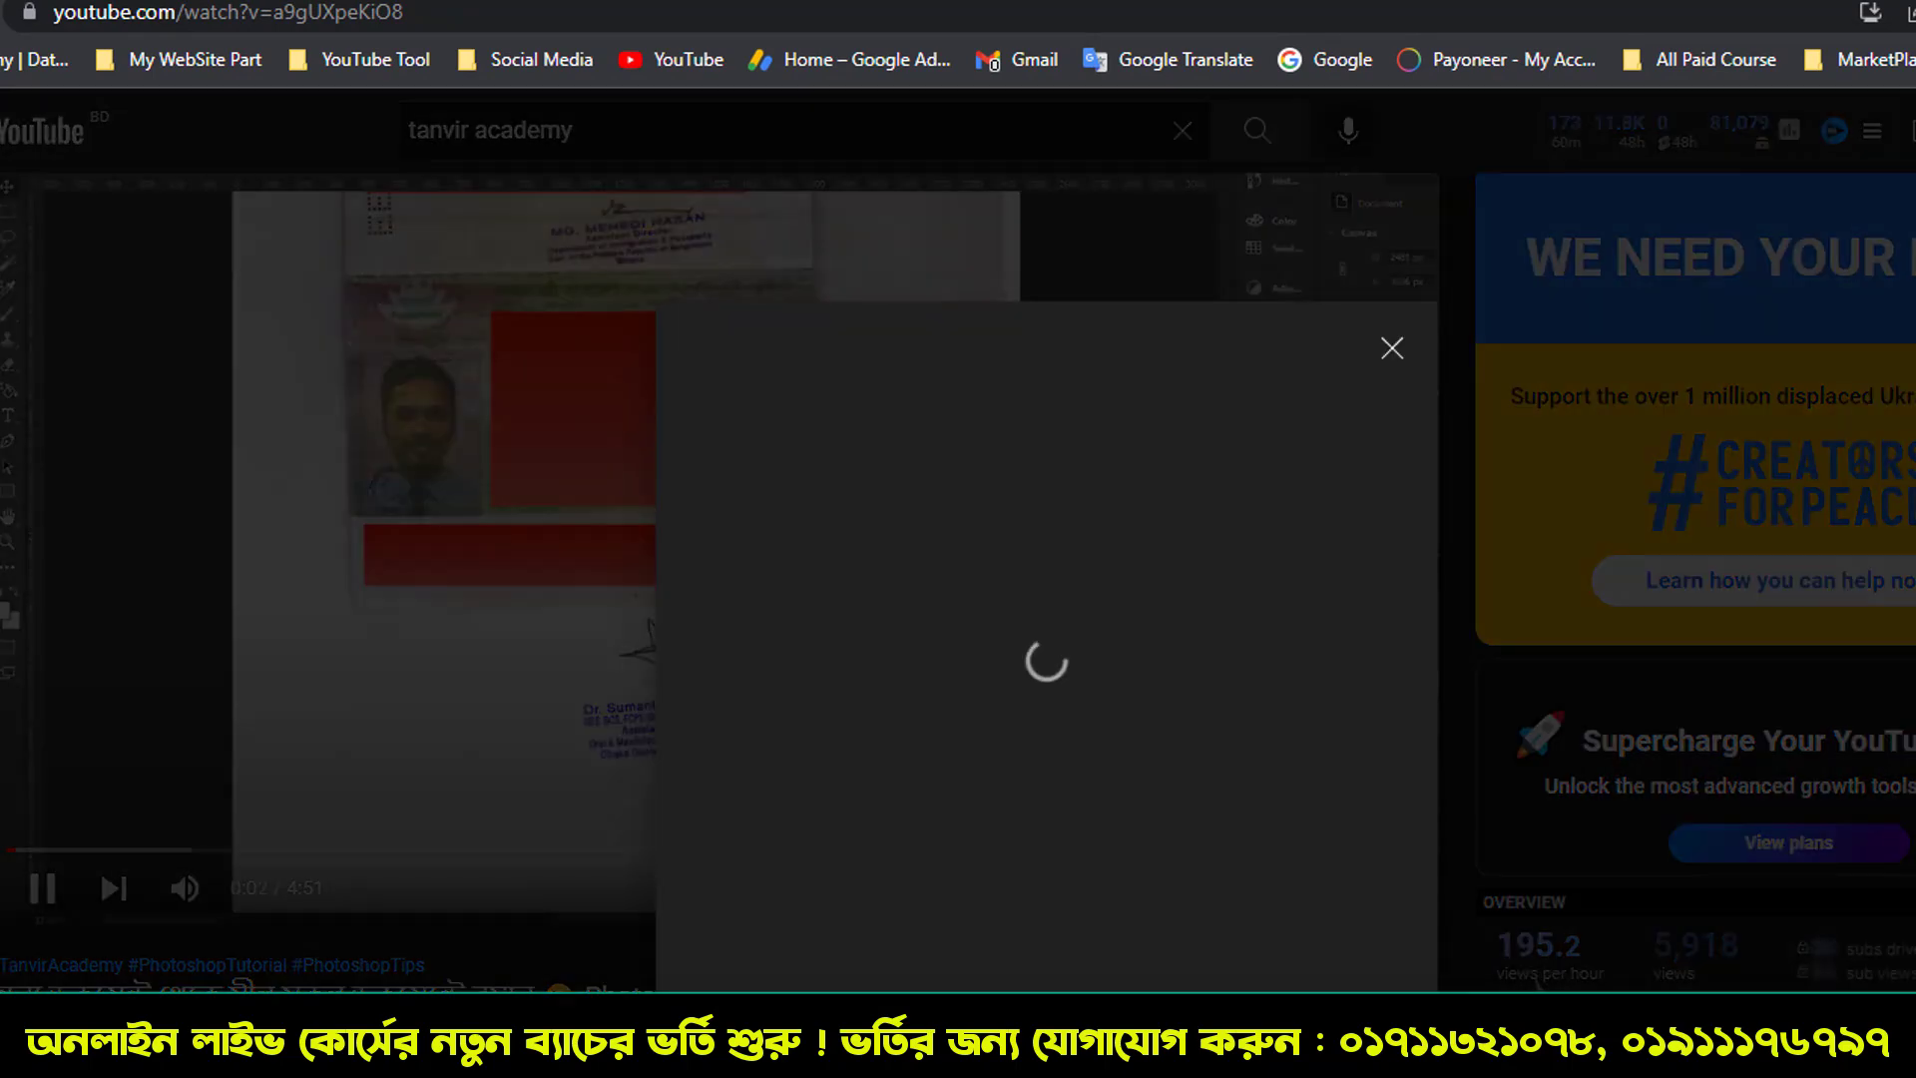
left_click(1323, 826)
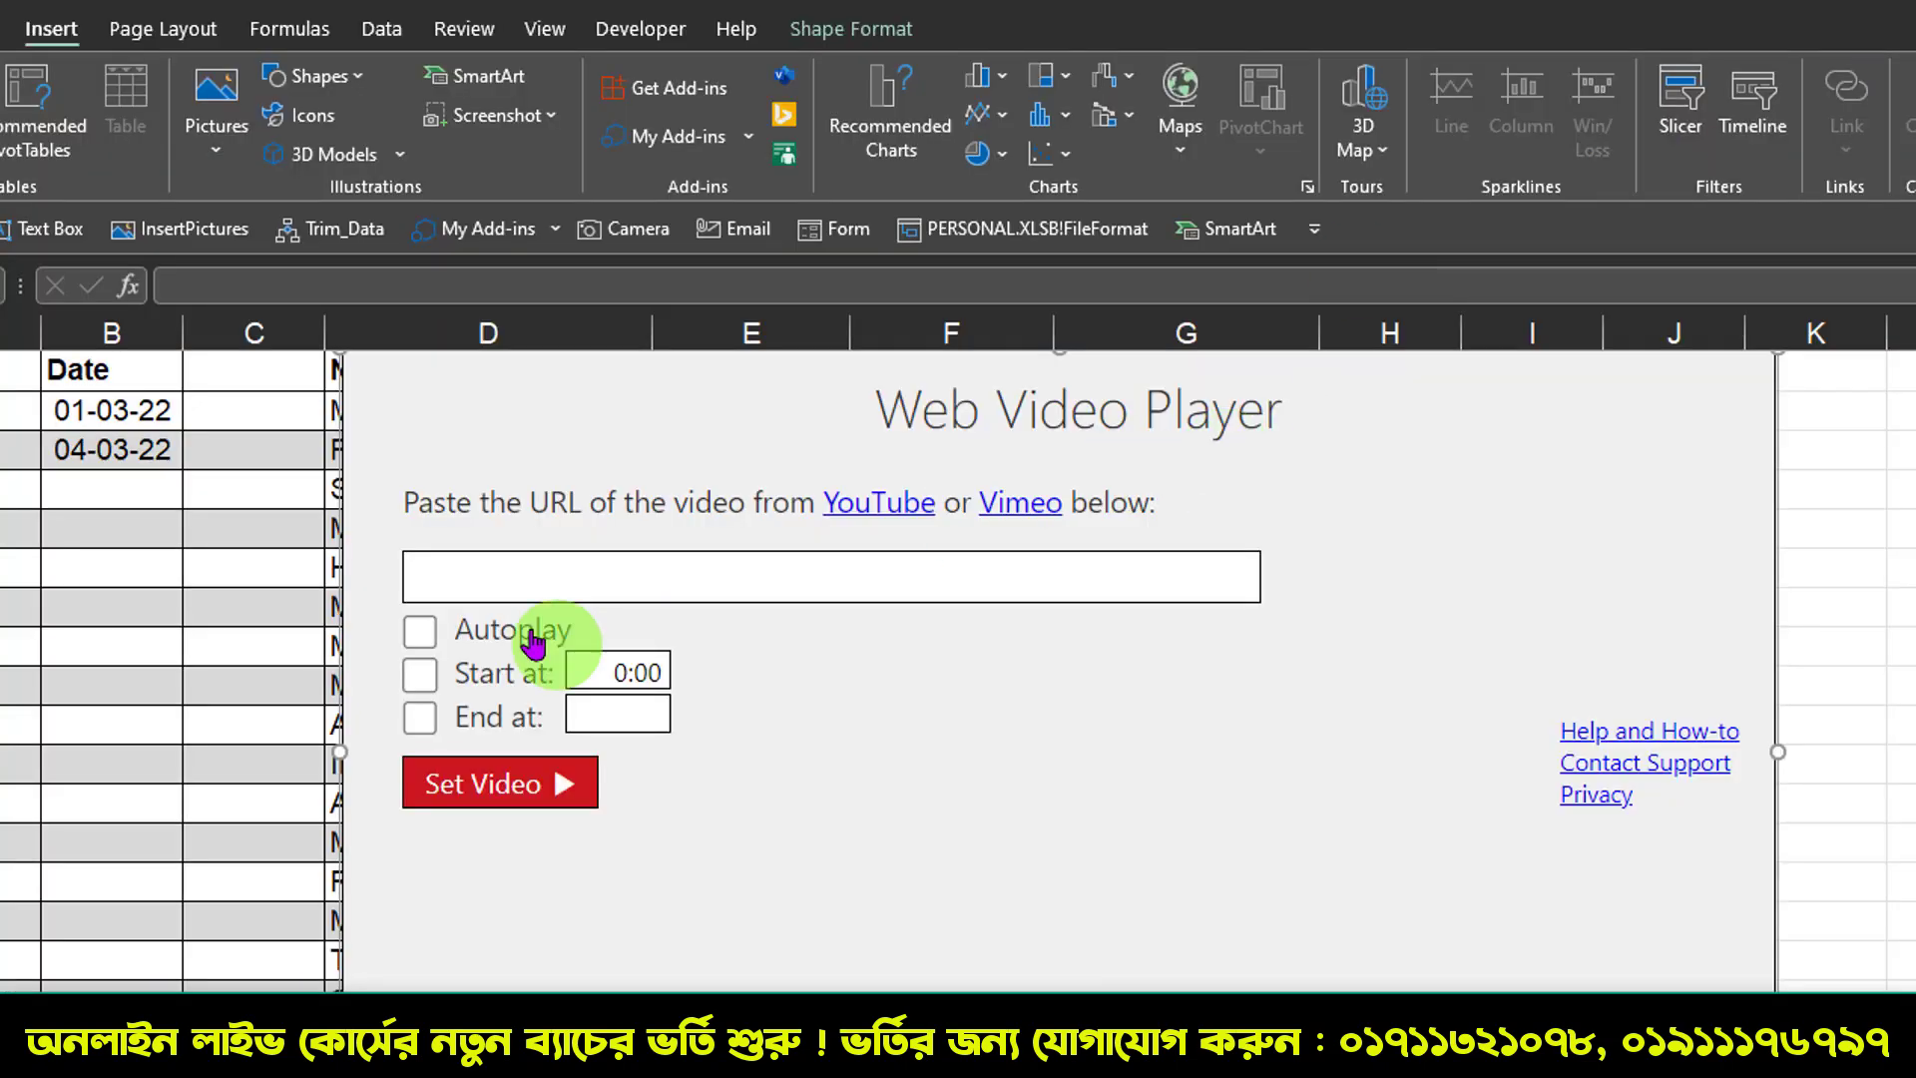
left_click(548, 581)
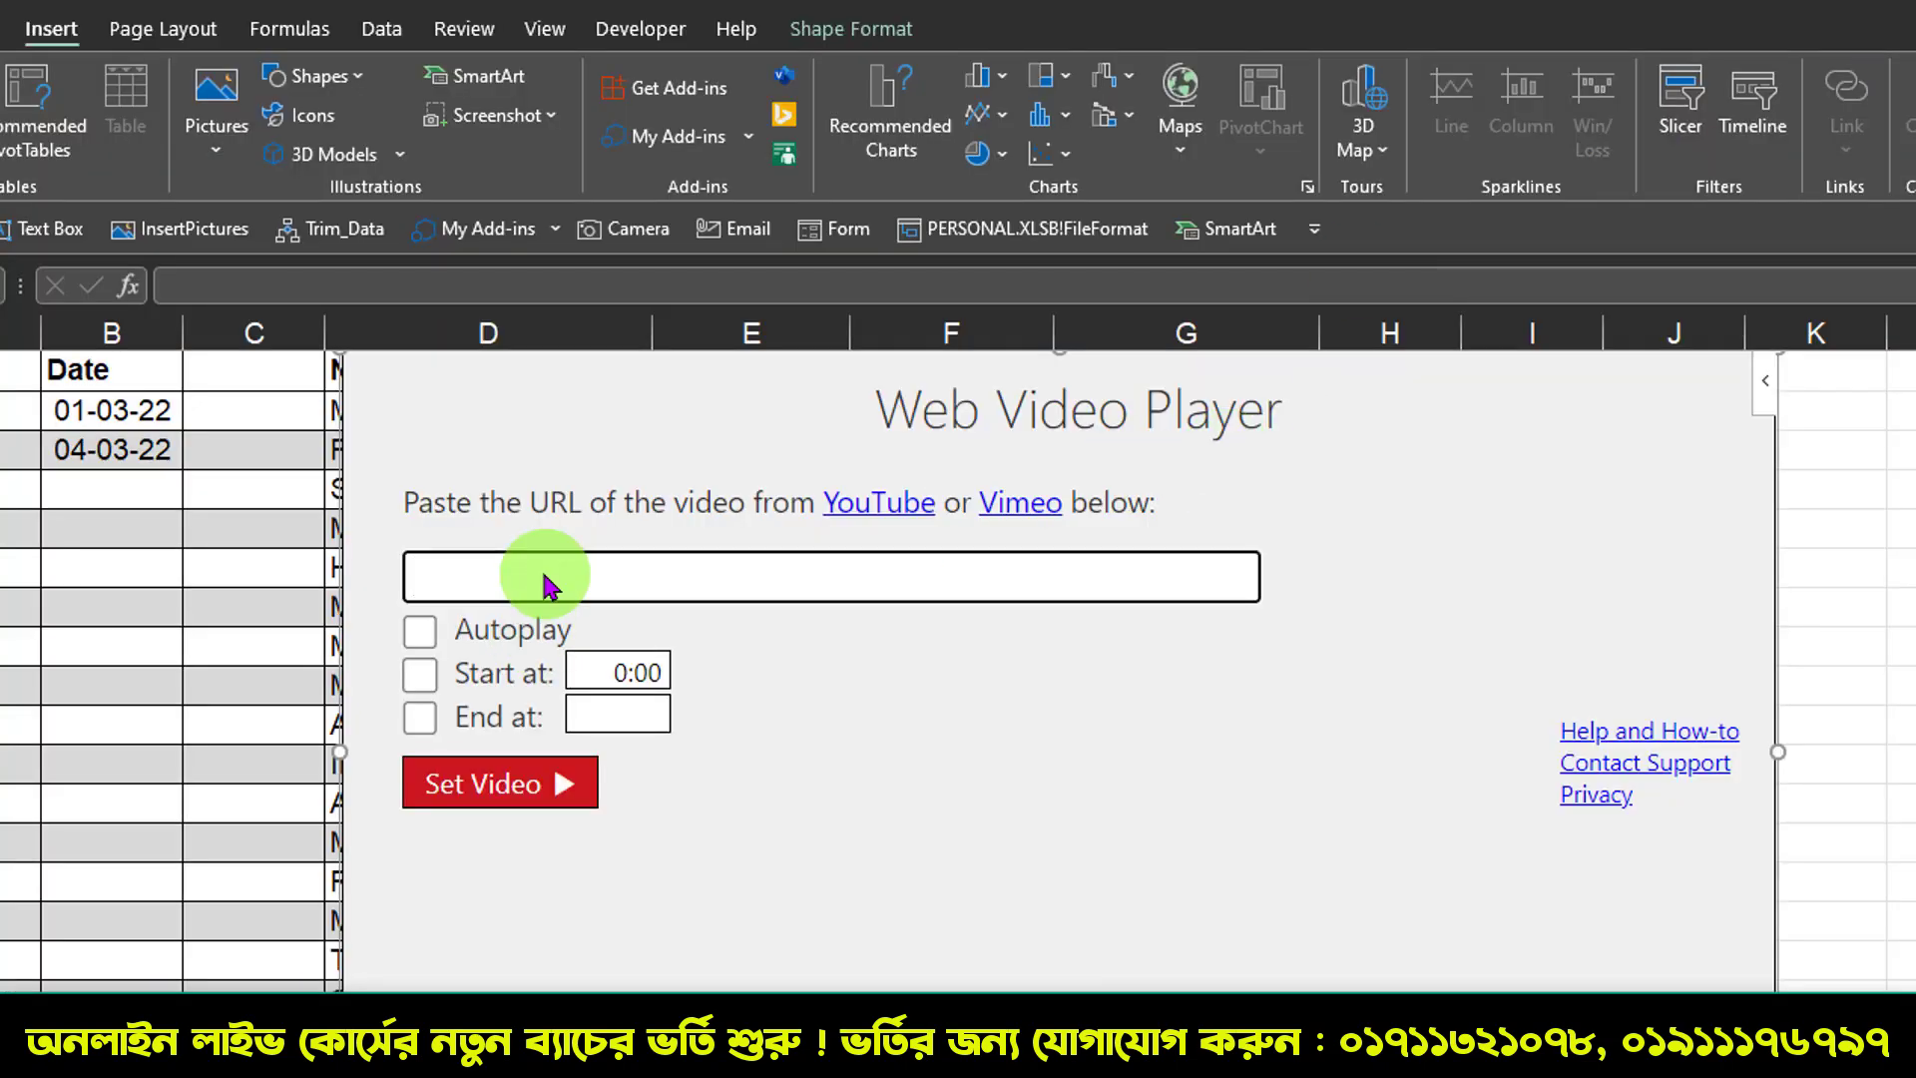
Step: Paste the YouTube share link into Web Video Player and set the video
key("ctrl+v")
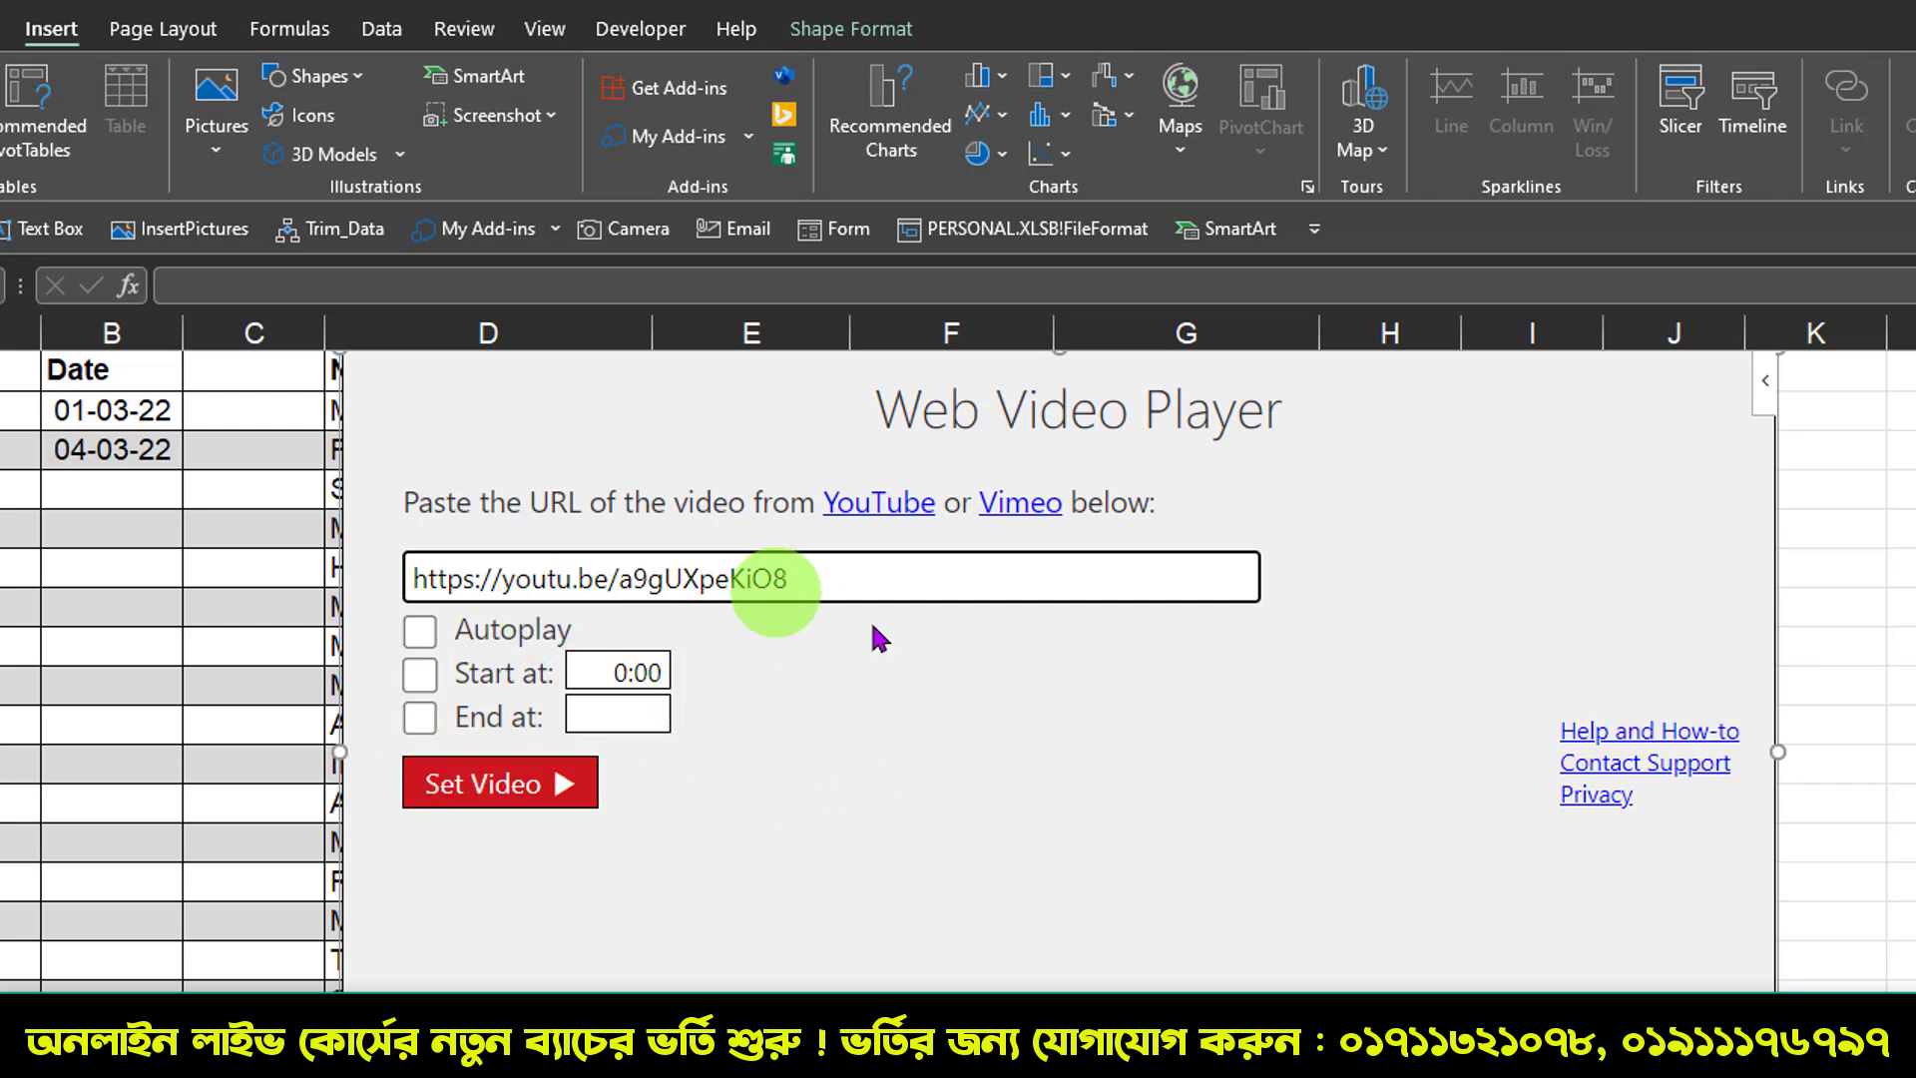
left_click(489, 791)
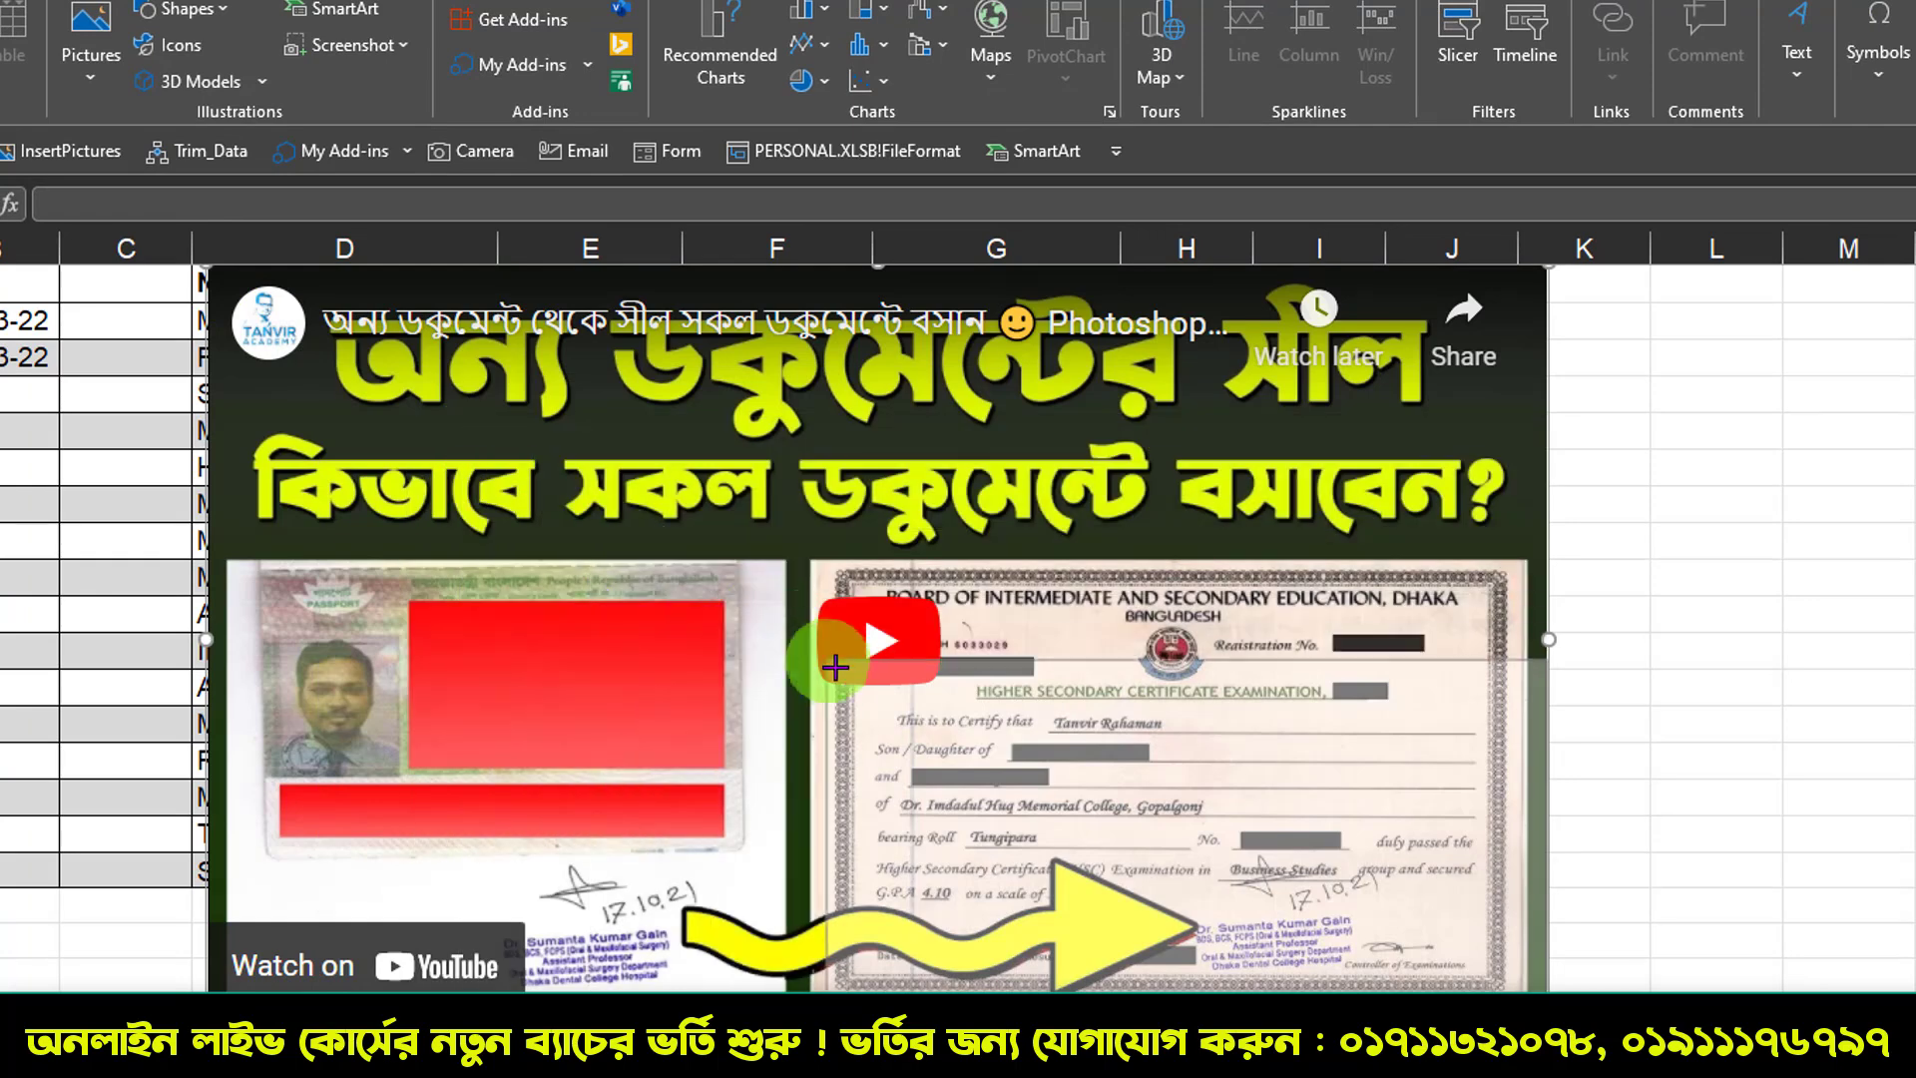
Step: Shrink the embedded YouTube video and move it over columns H–J, clear of the employee table
left_click_drag(213, 284, 1090, 706)
double_click(1088, 706)
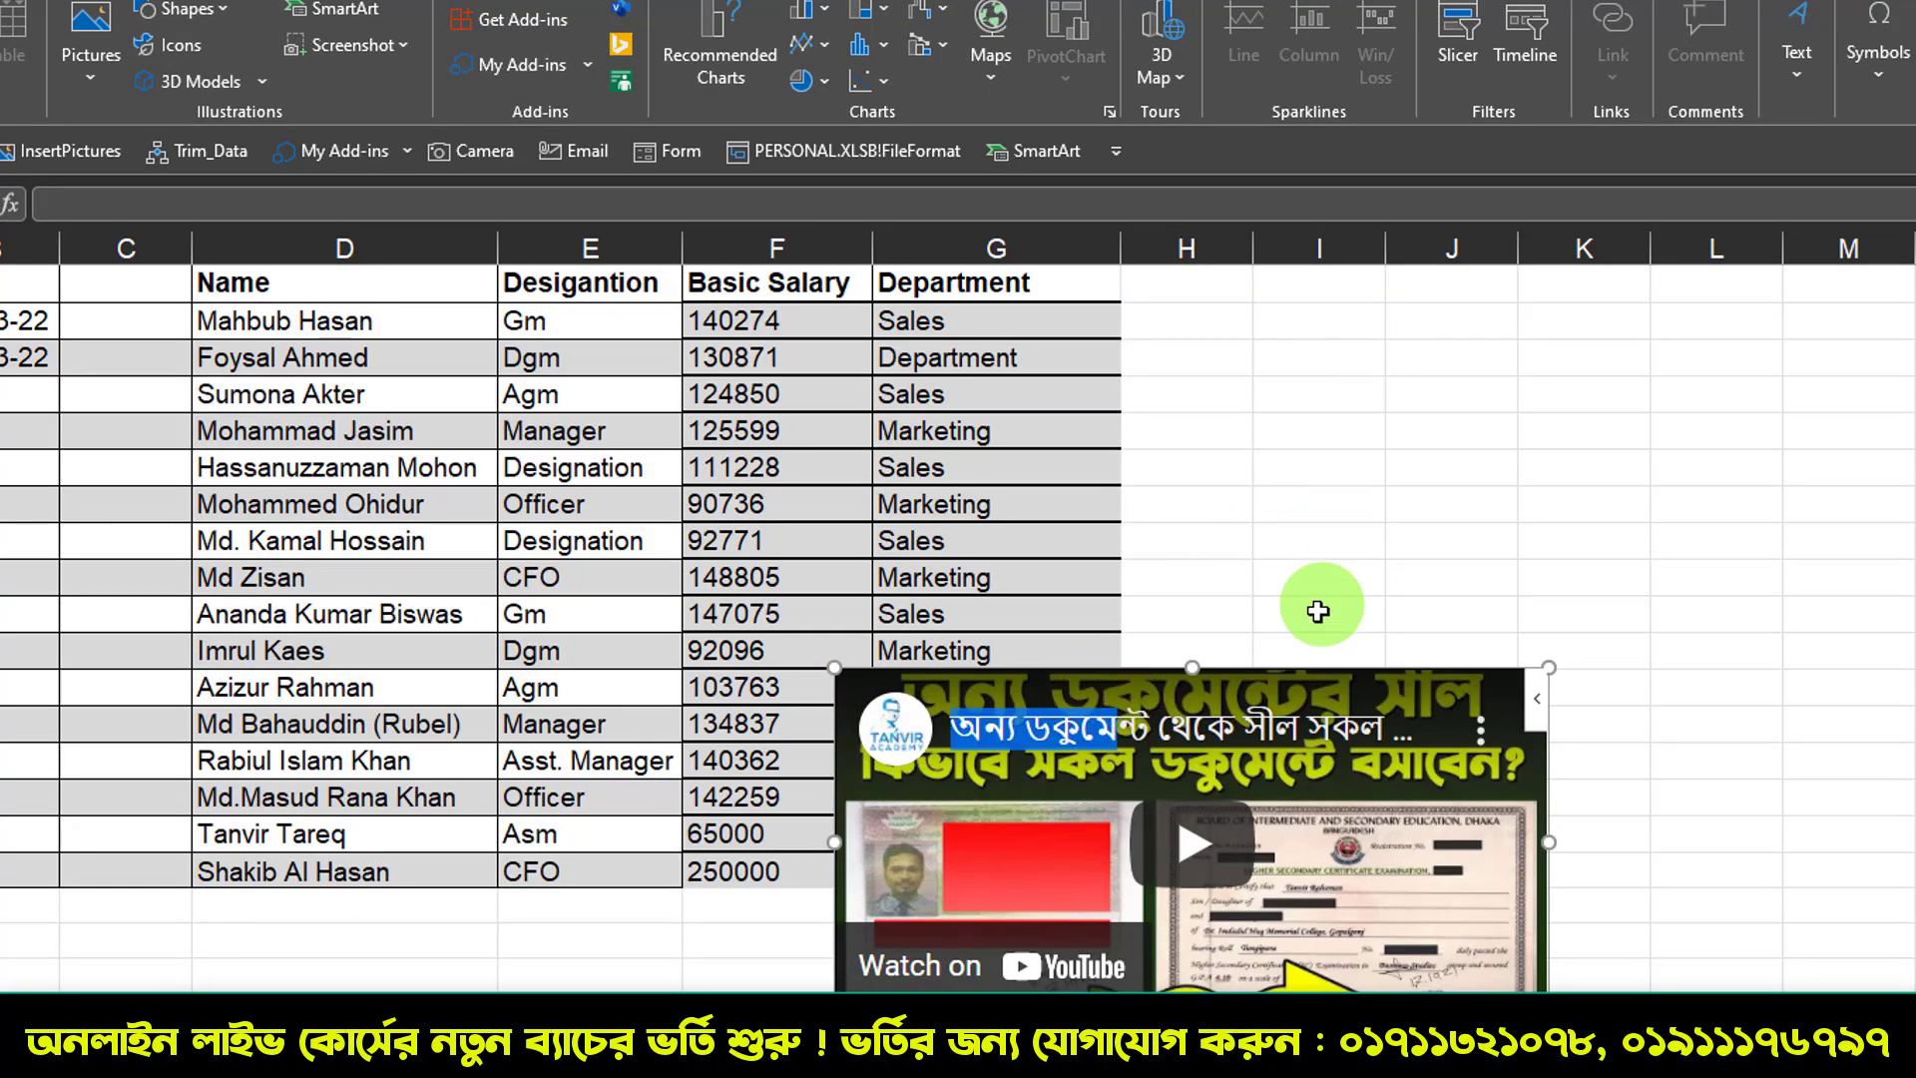
left_click_drag(1296, 663, 1588, 272)
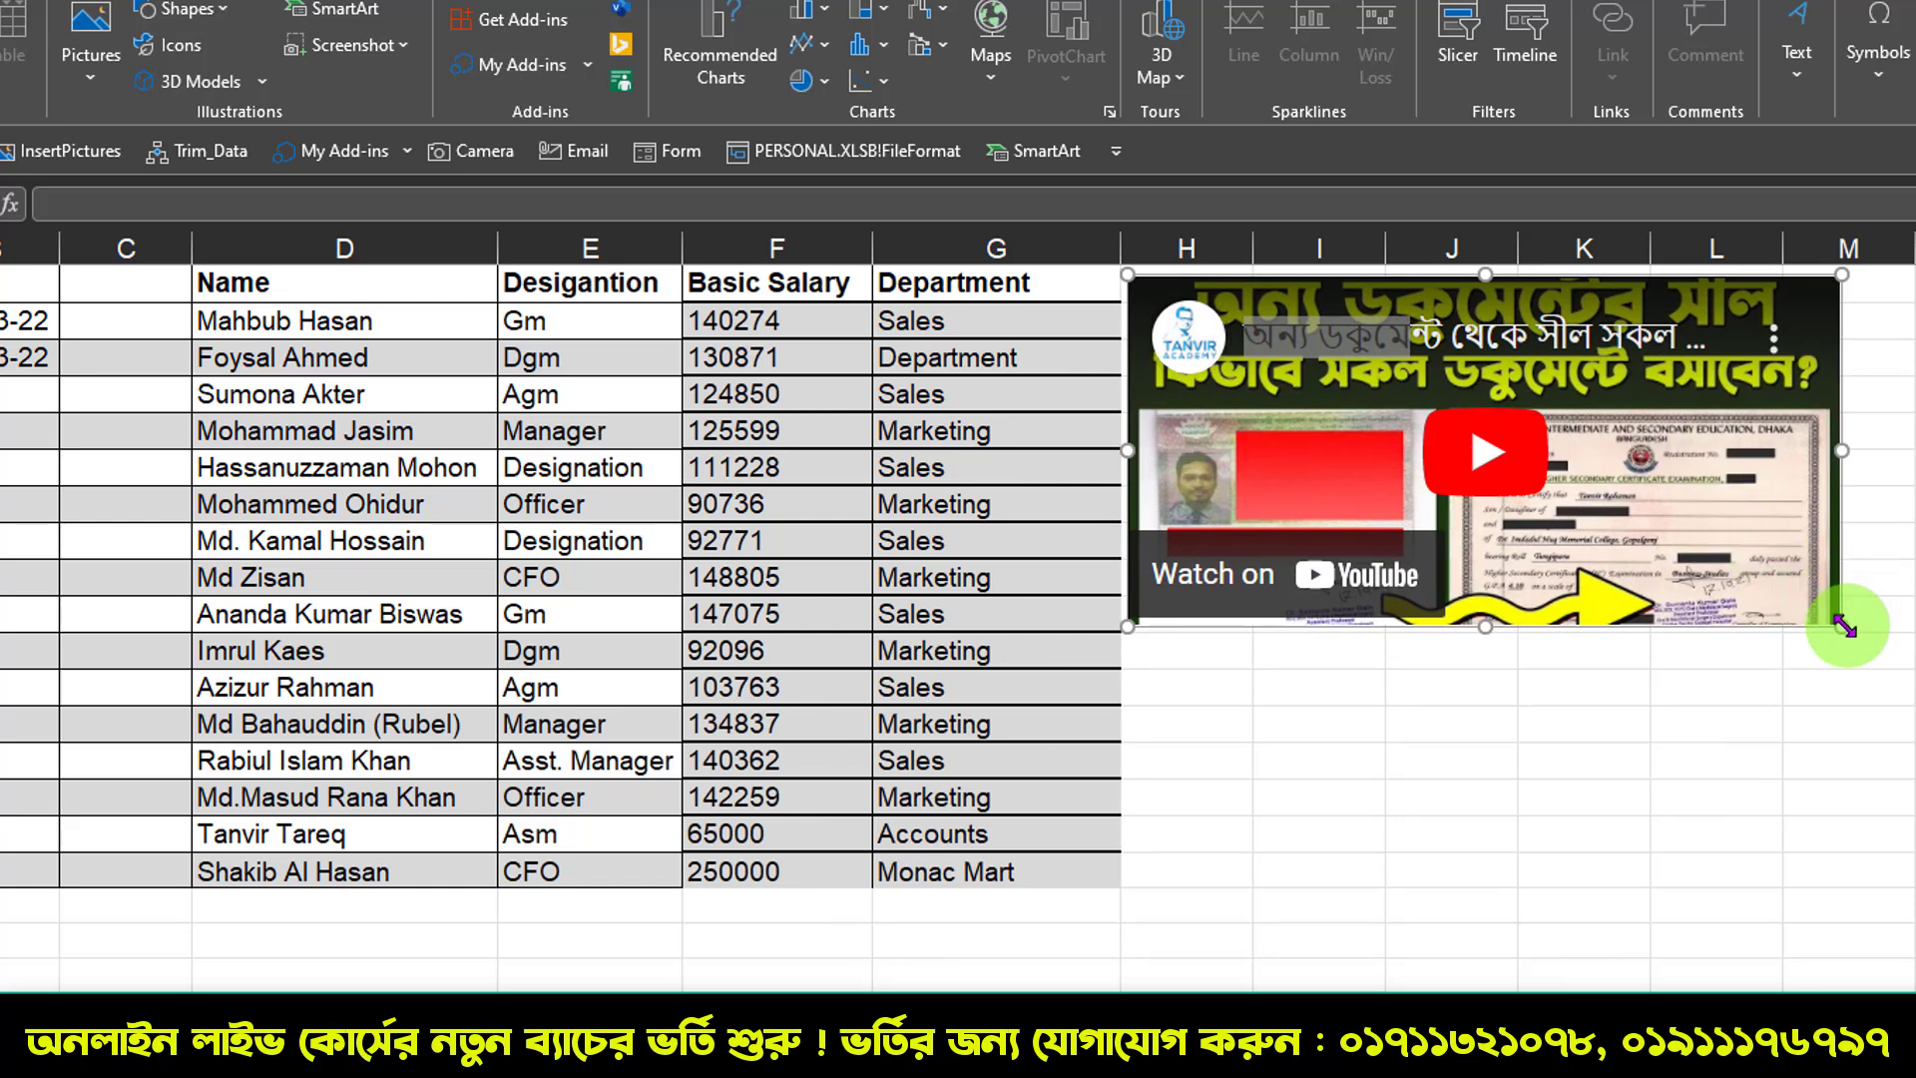
left_click_drag(1845, 626, 1502, 535)
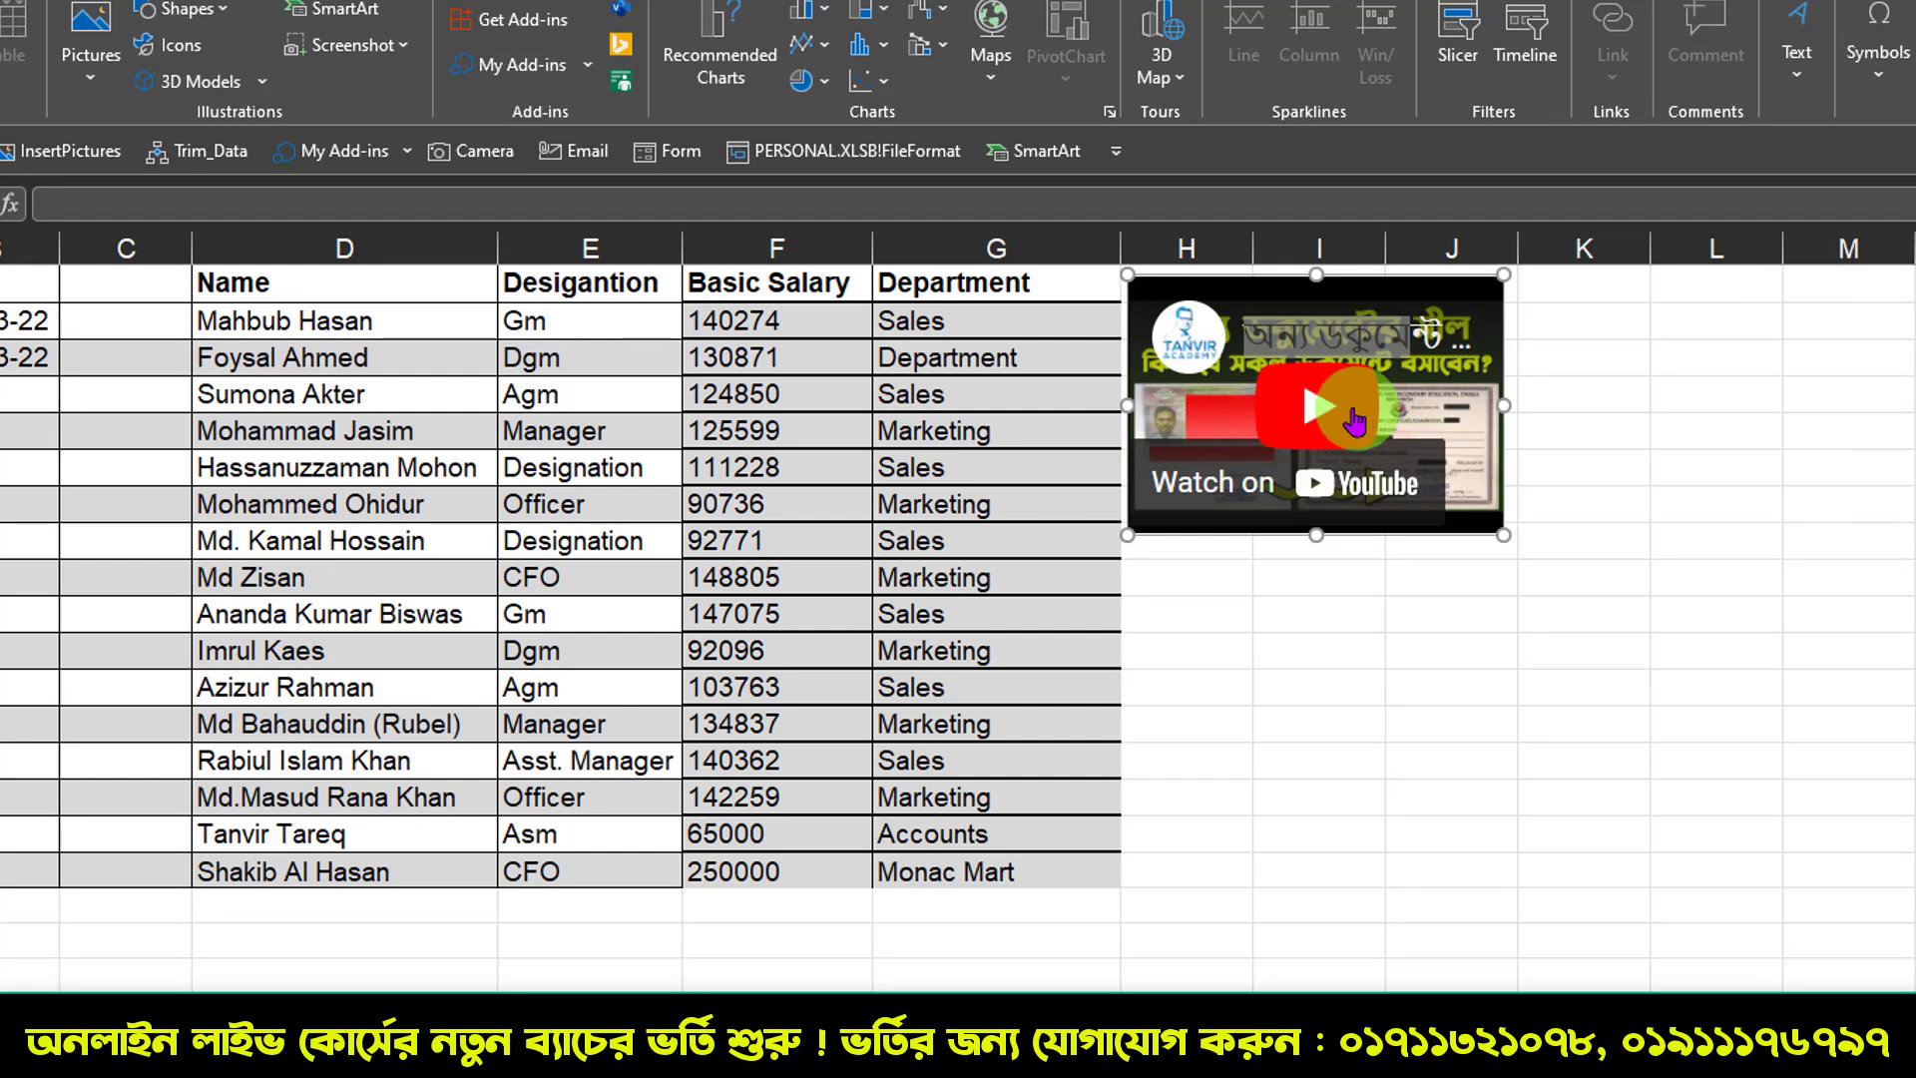
left_click(1395, 588)
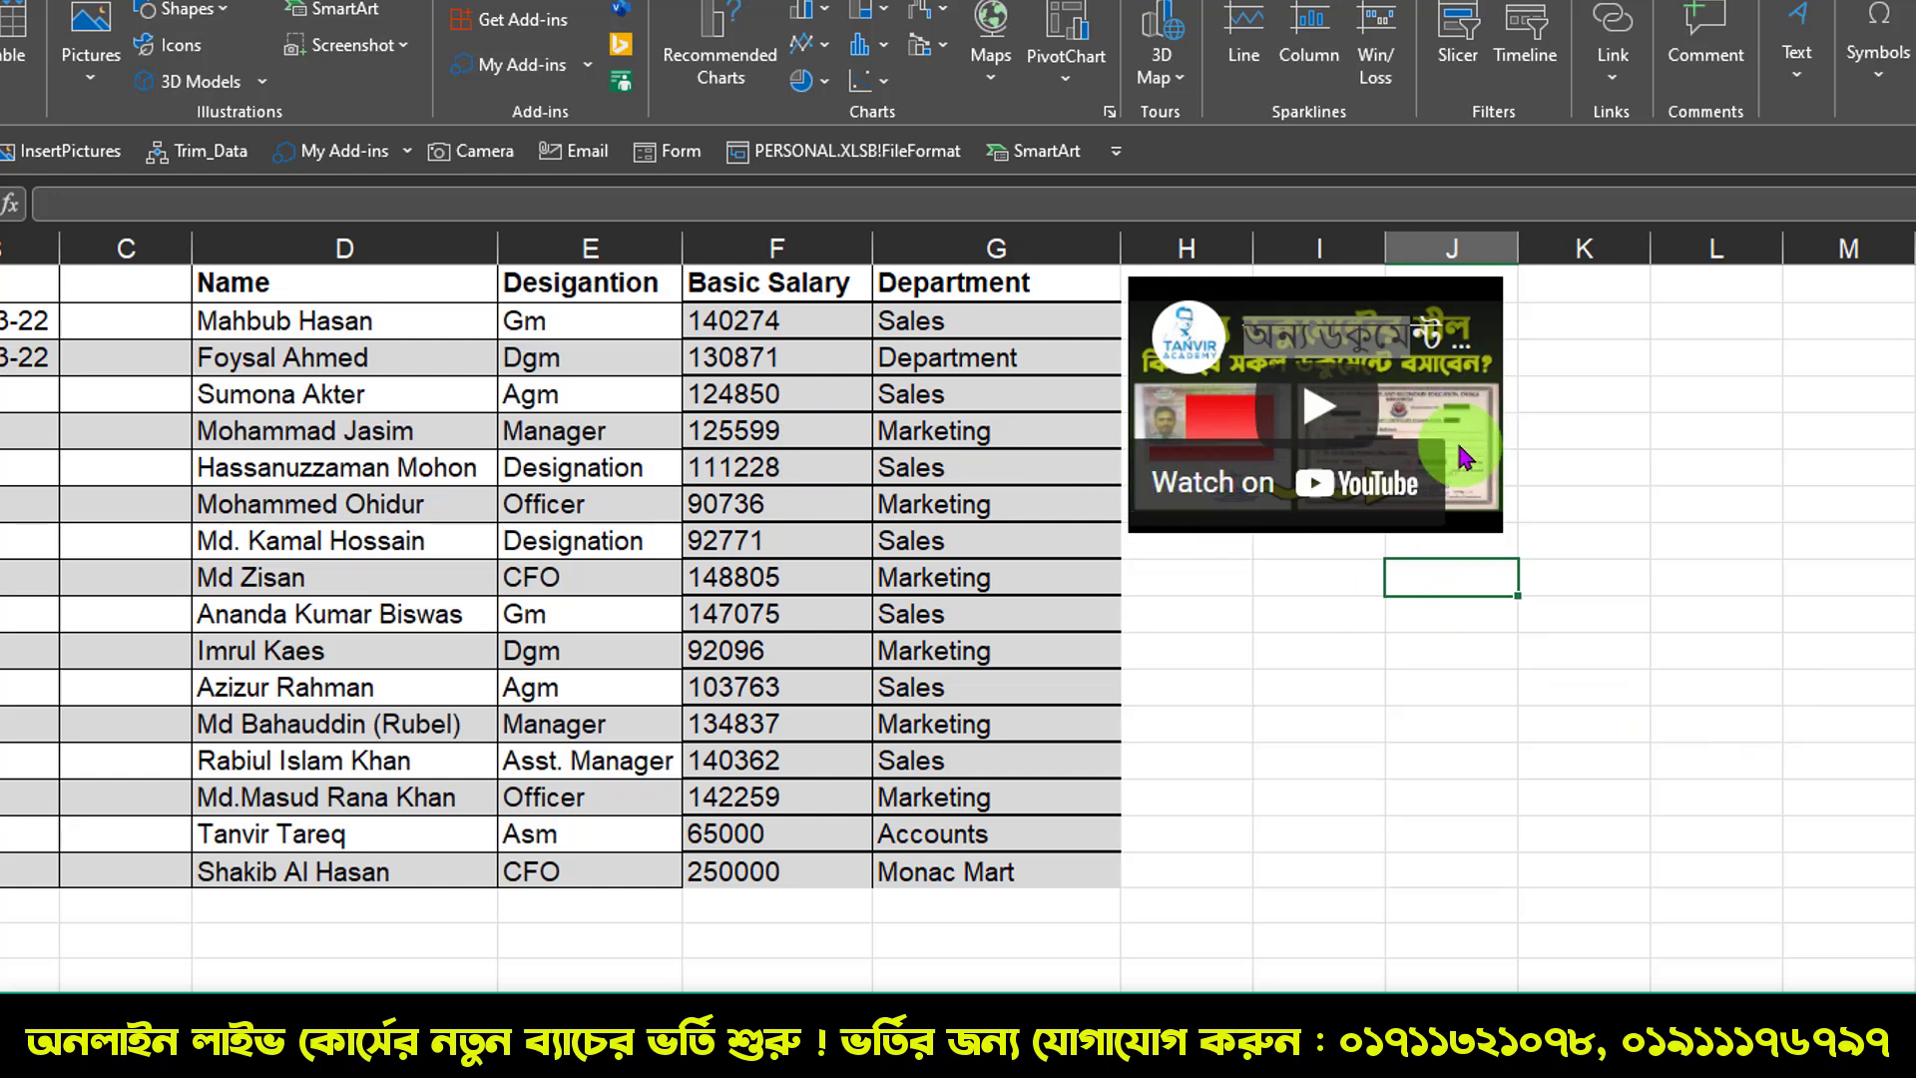